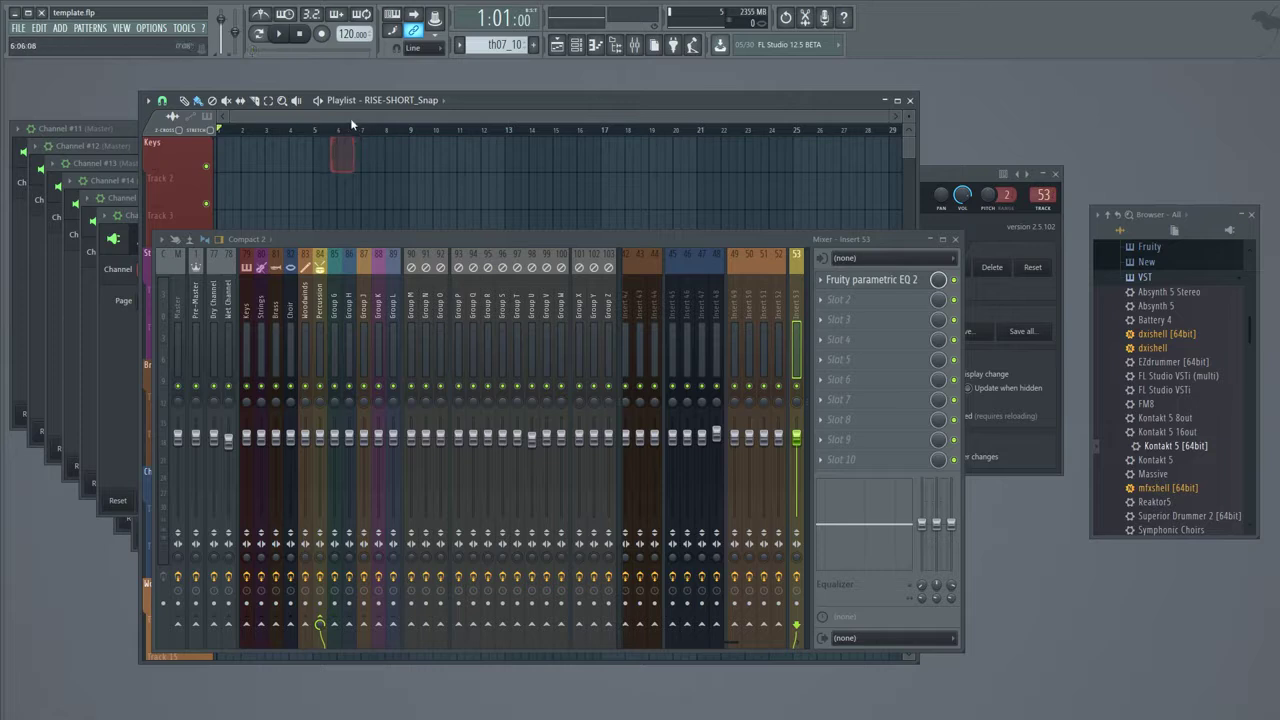
# - Choose the th07_10 pattern for the playlist and place it on the Keys track from bar 1
pyautogui.click(371, 102)
pyautogui.click(391, 150)
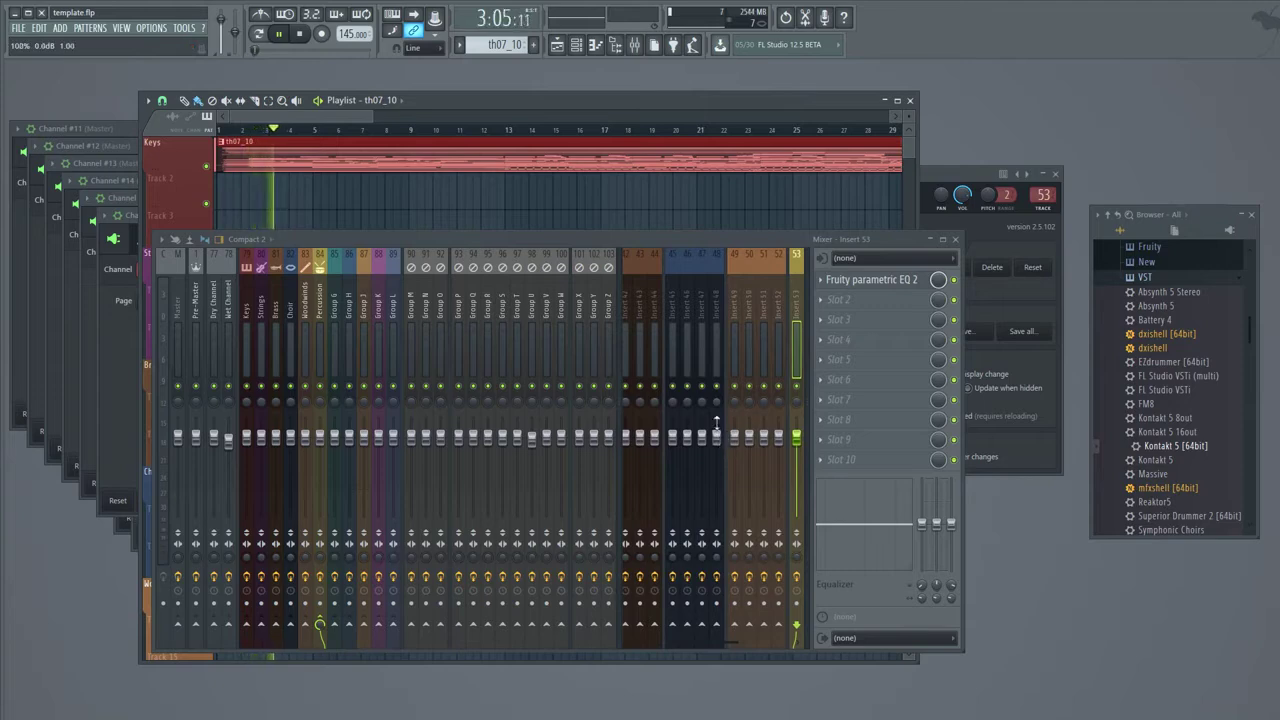
# - Load Fruity LSD into the first effect slot of mixer Insert 2
pyautogui.scroll(5, 716, 423)
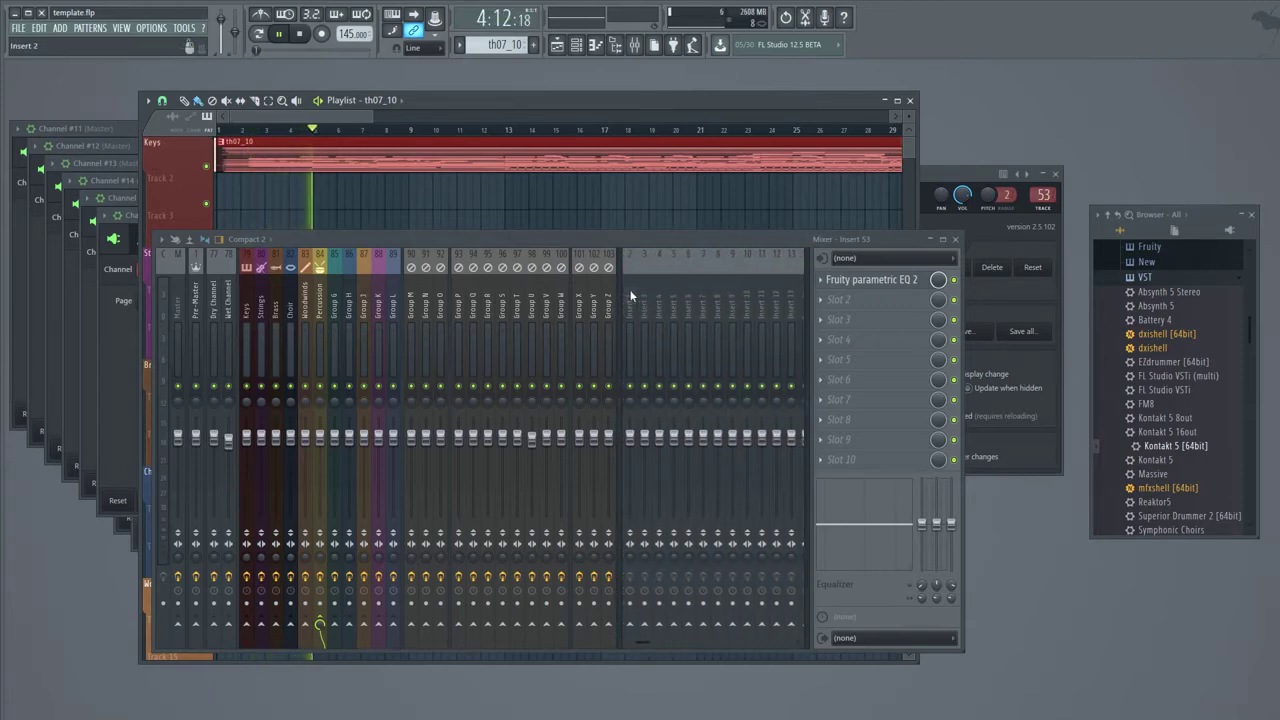
pyautogui.click(631, 296)
pyautogui.click(880, 280)
pyautogui.click(1030, 68)
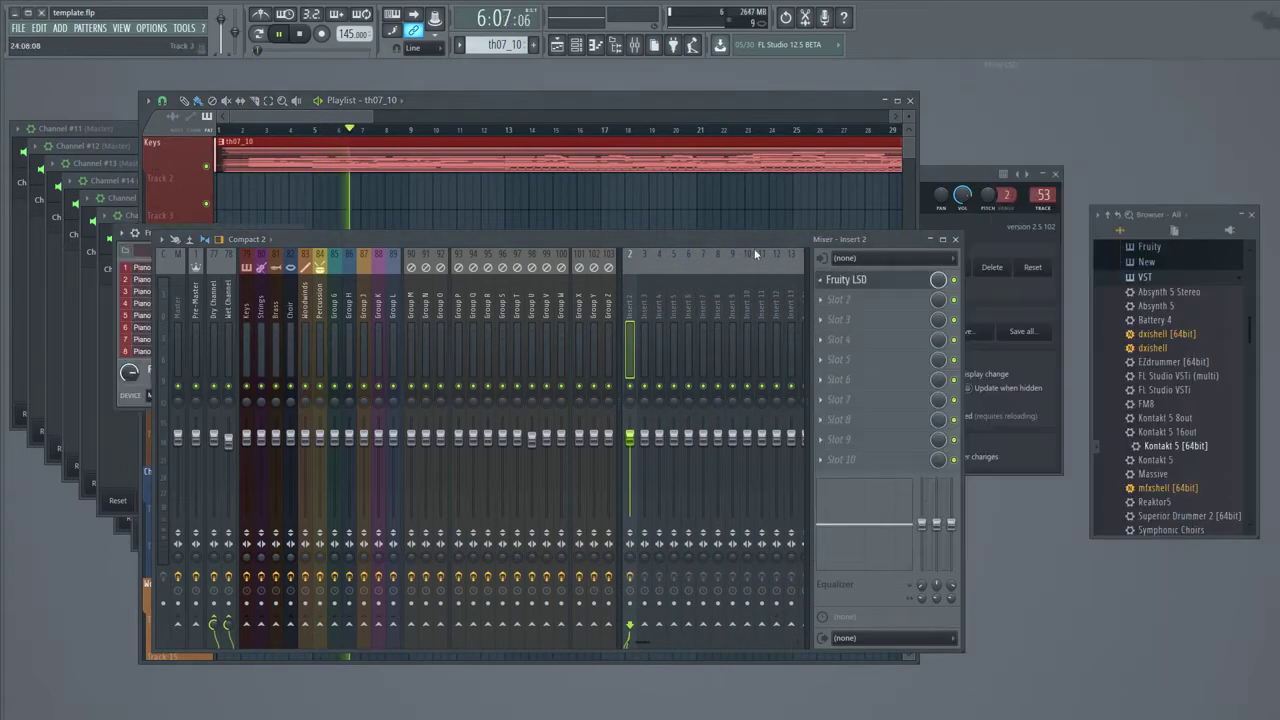
# - Move the mixer away from the Fruity LSD window and set the plugin's MIDI input port to 0
pyautogui.moveTo(757, 254); pyautogui.dragTo(1027, 261)
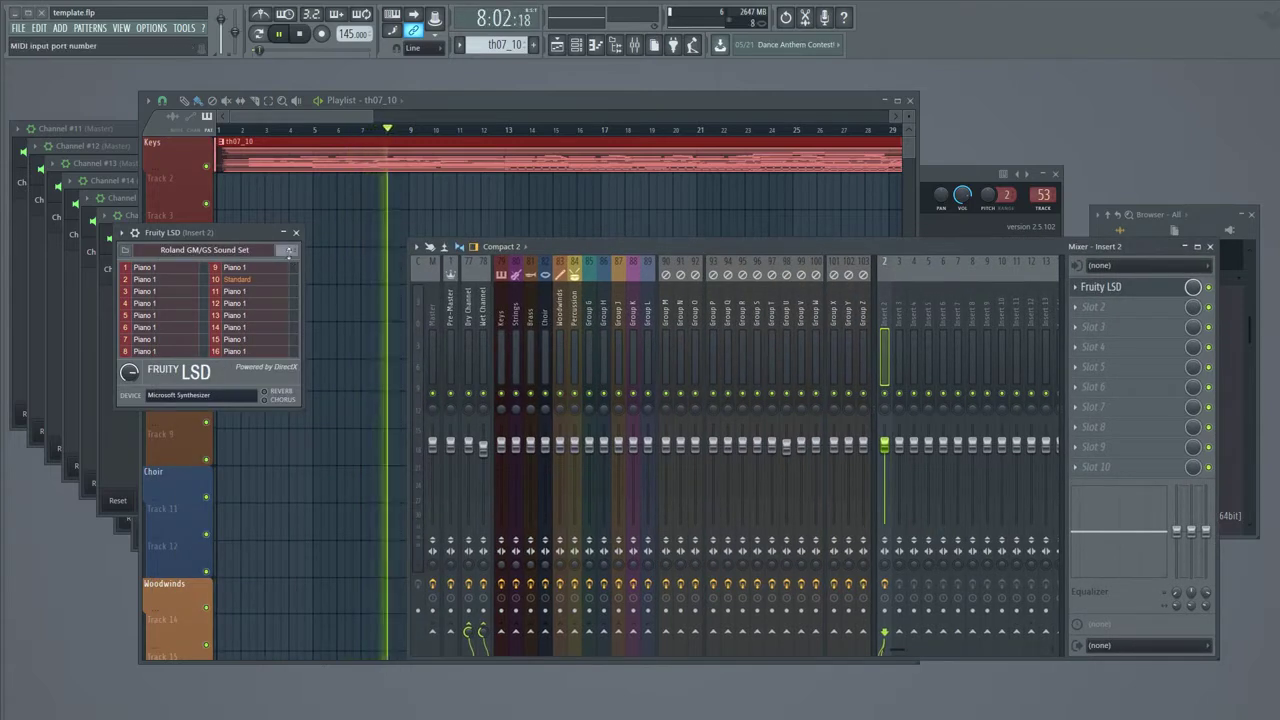
pyautogui.click(215, 165)
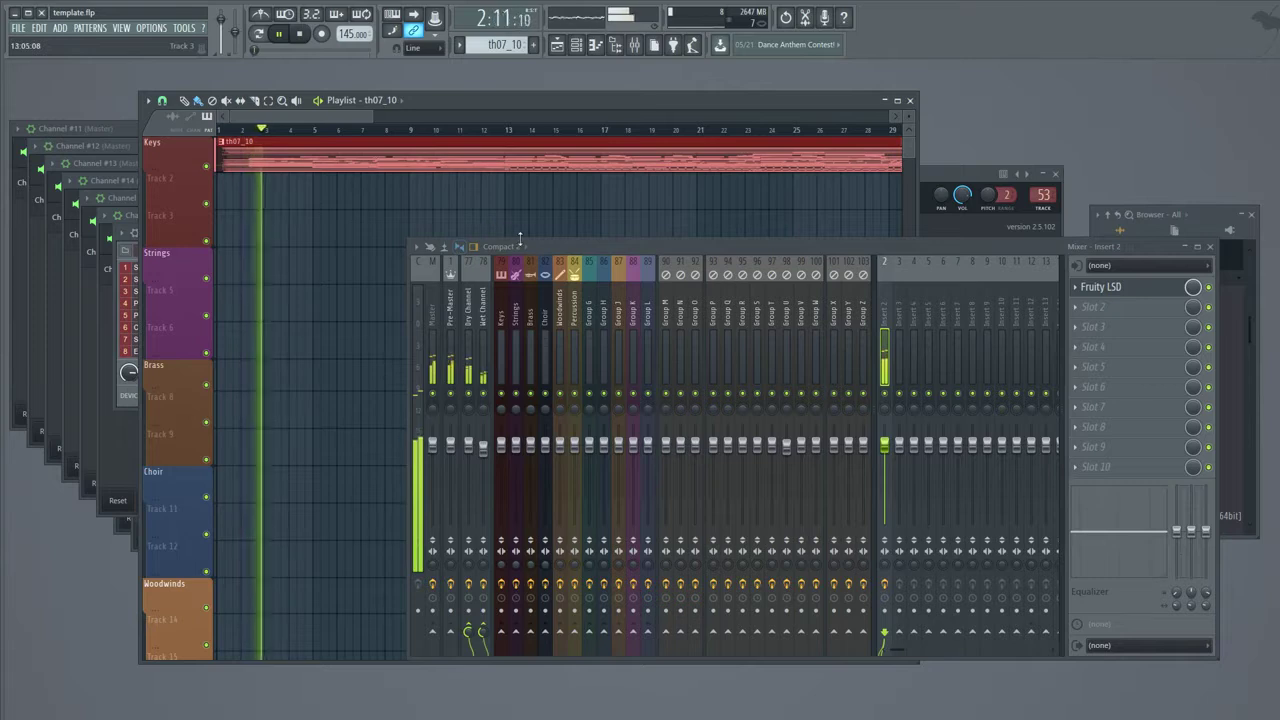
pyautogui.moveTo(520, 237); pyautogui.dragTo(468, 223)
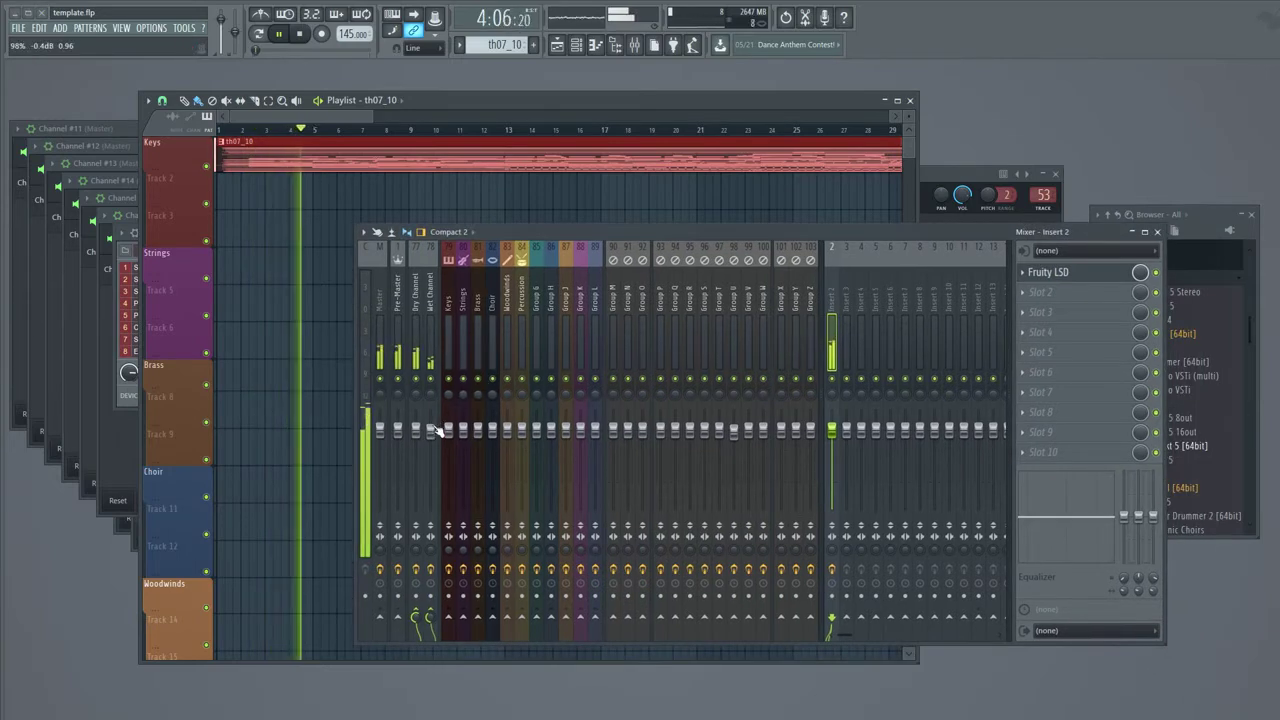
# - Examine the mixer's insert tracks and levels while the song plays, adjust the system volume, and stop playback
pyautogui.scroll(-8, 910, 335)
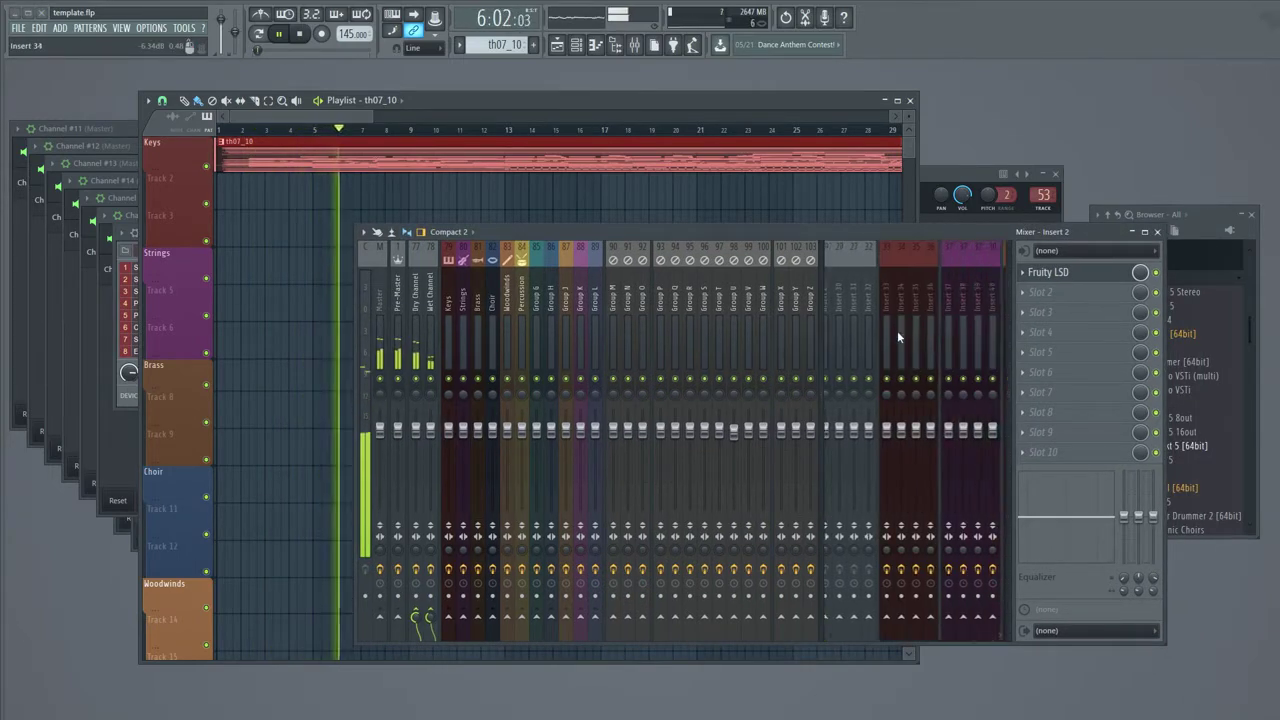
pyautogui.scroll(-10, 897, 330)
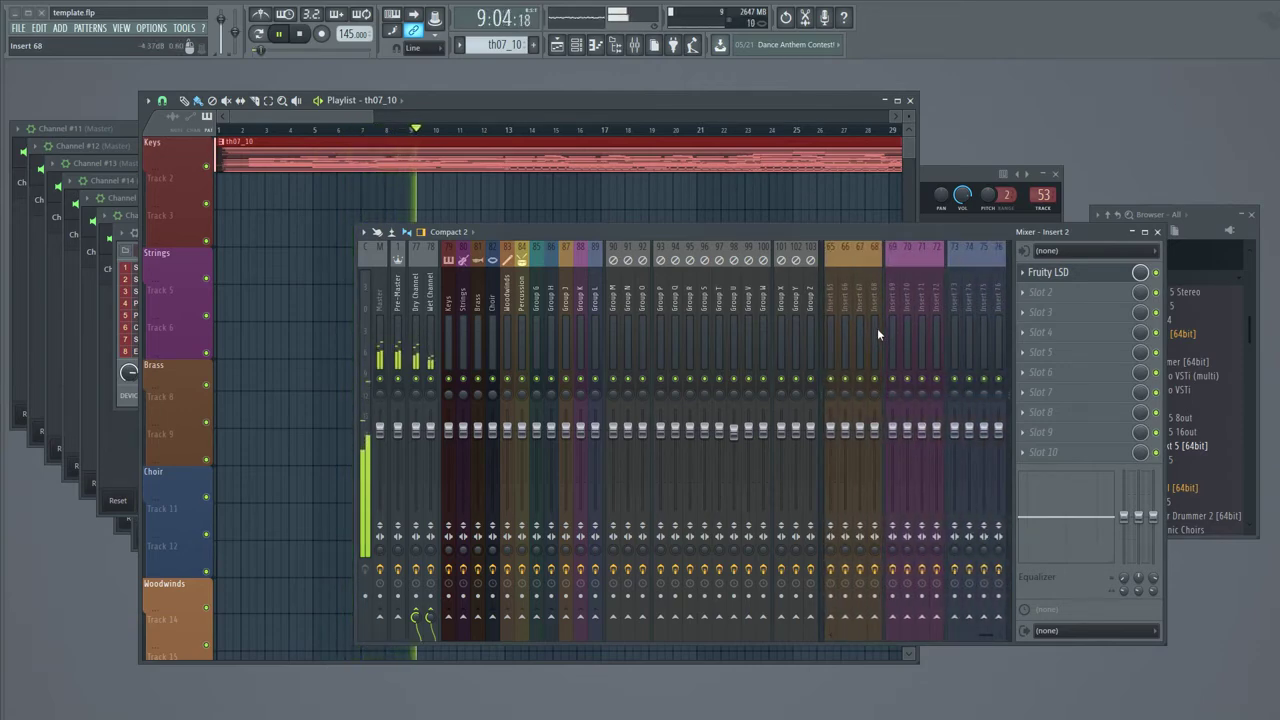
pyautogui.press('XF86AudioLowerVolume')
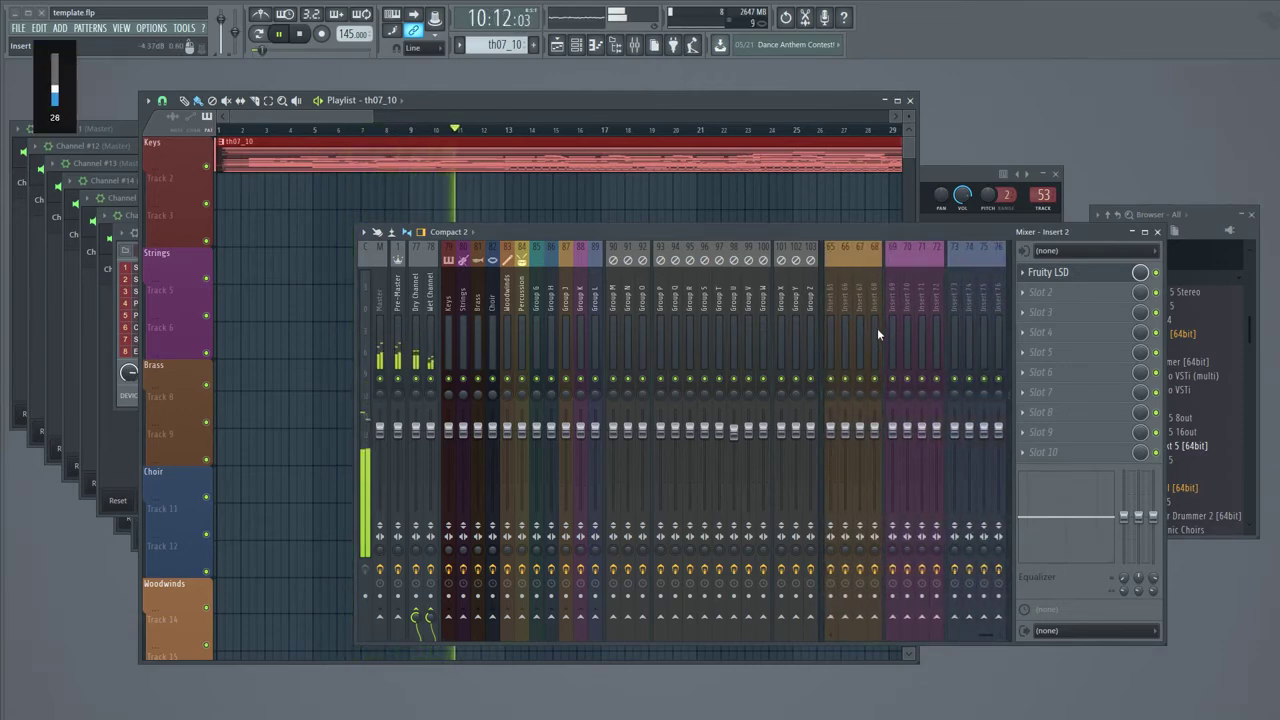
pyautogui.press('XF86AudioLowerVolume')
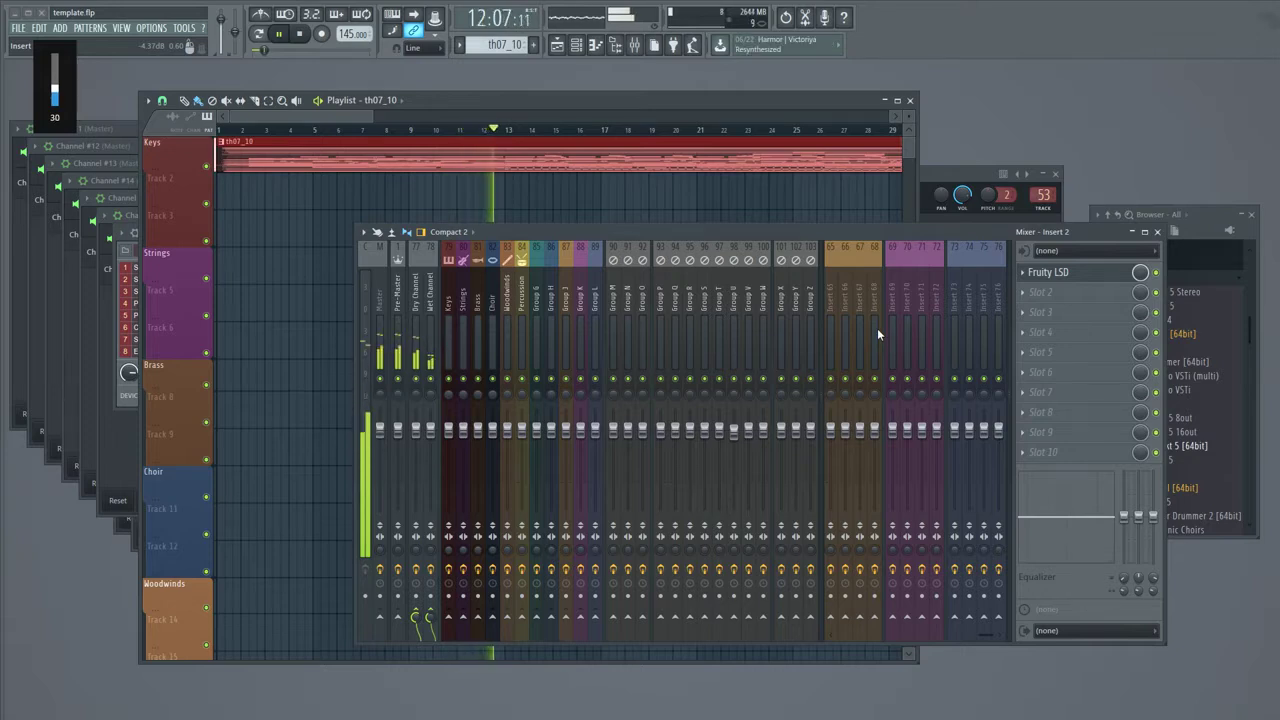
pyautogui.scroll(10, 882, 303)
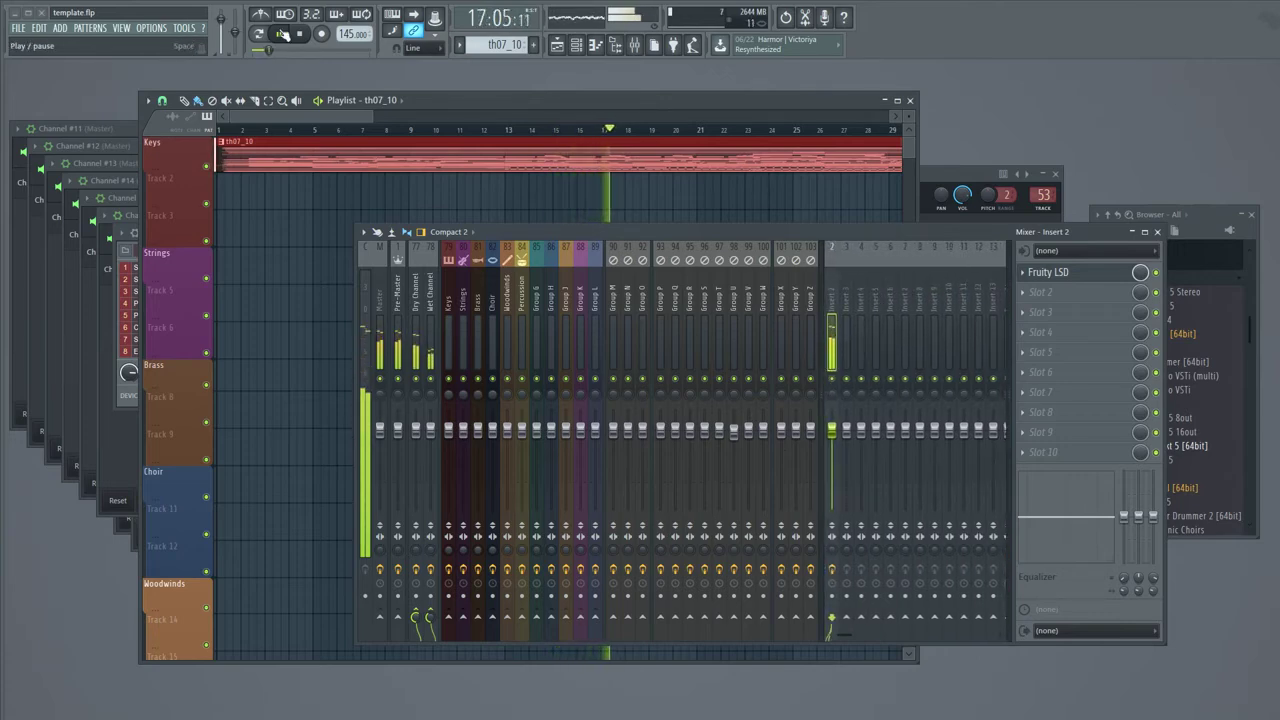
pyautogui.press('space')
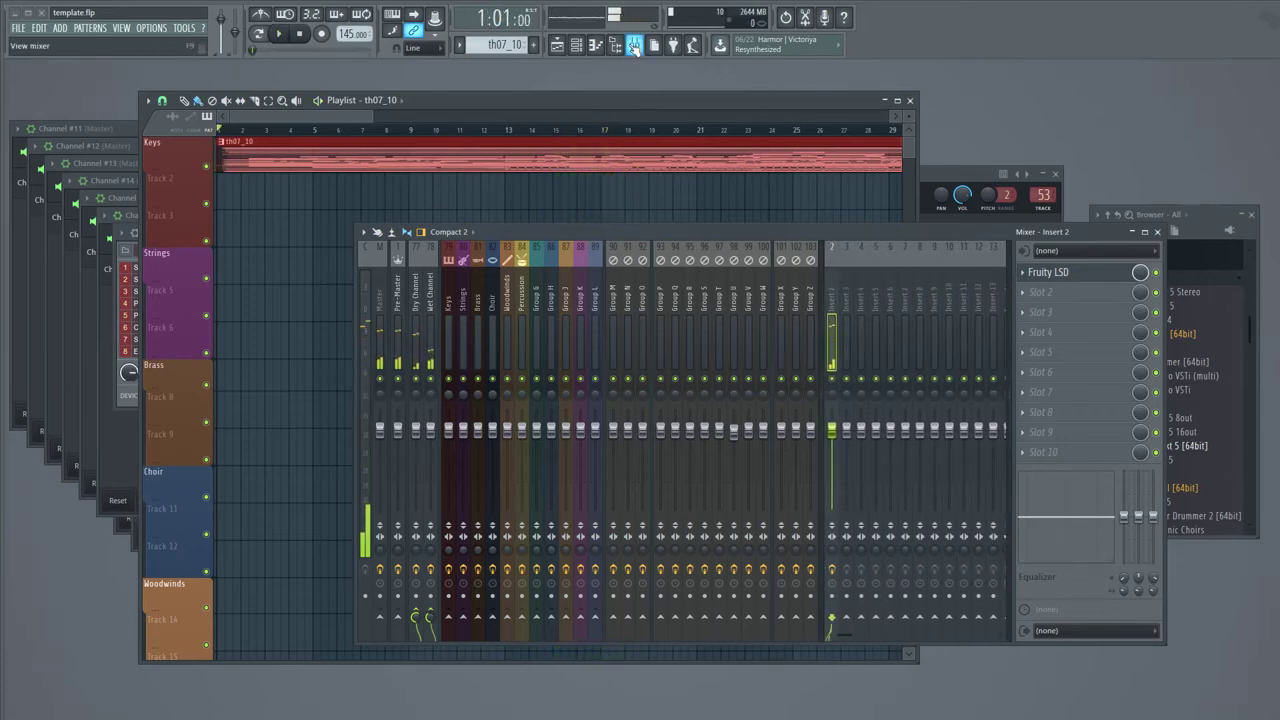
# - Rearrange the workspace by relocating the mixer and displaying the playlist and the channel rack
pyautogui.click(633, 46)
pyautogui.click(633, 46)
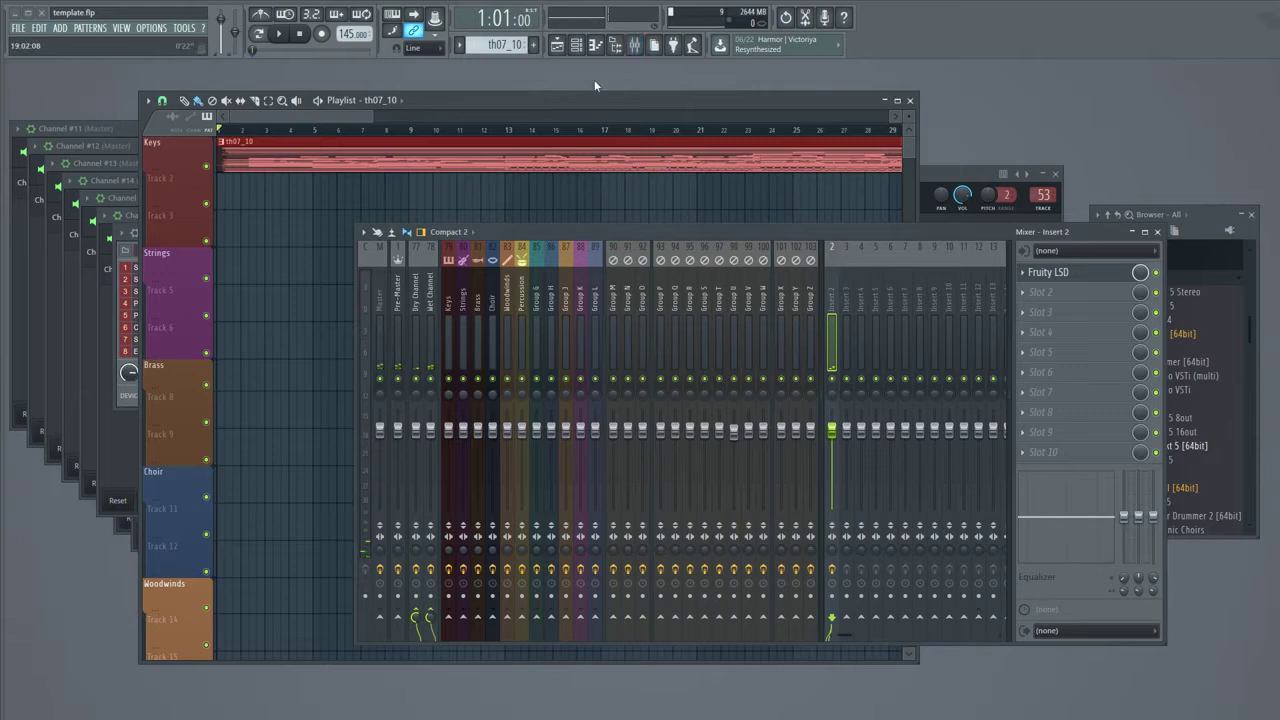
pyautogui.click(556, 51)
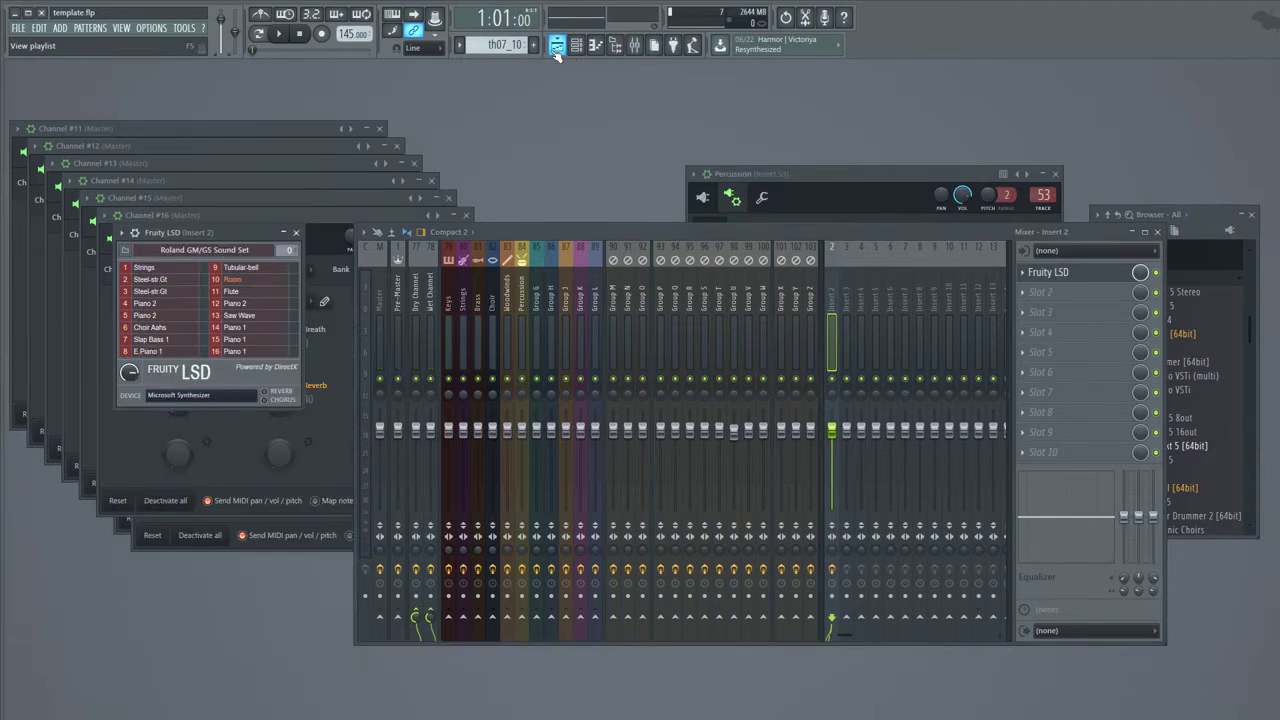
pyautogui.moveTo(758, 232); pyautogui.dragTo(410, 131)
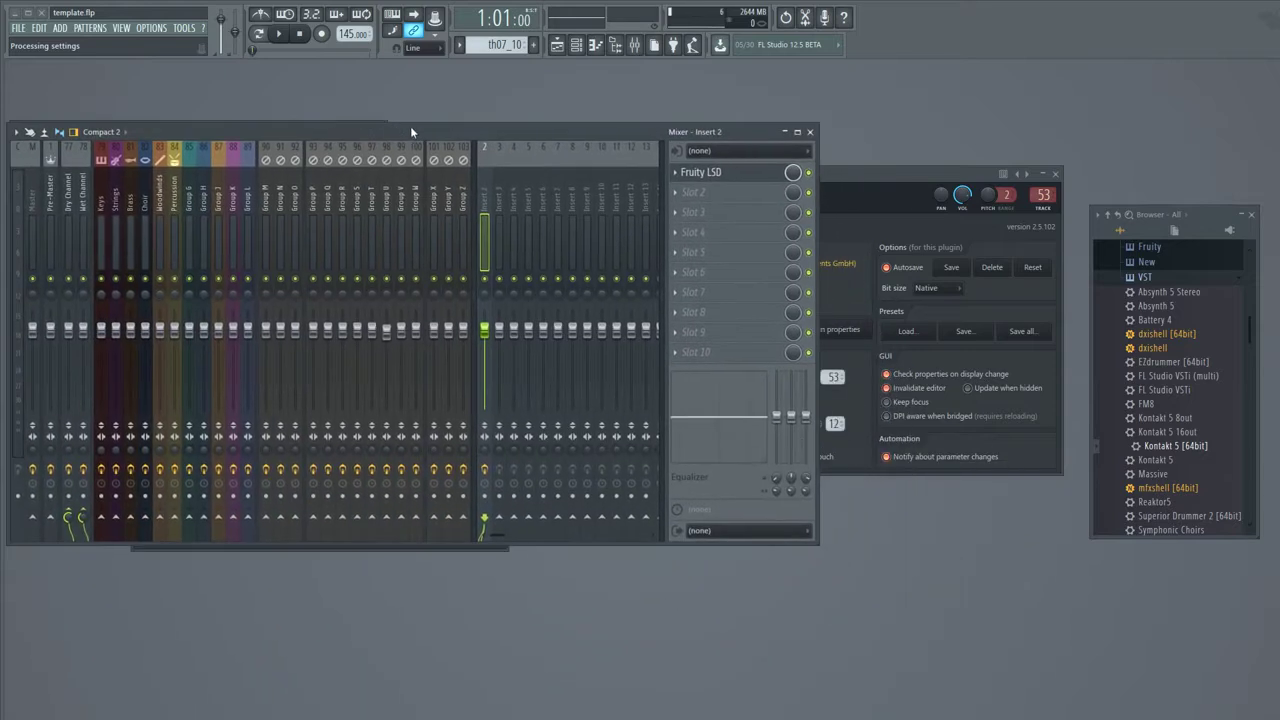
pyautogui.click(560, 46)
pyautogui.click(577, 46)
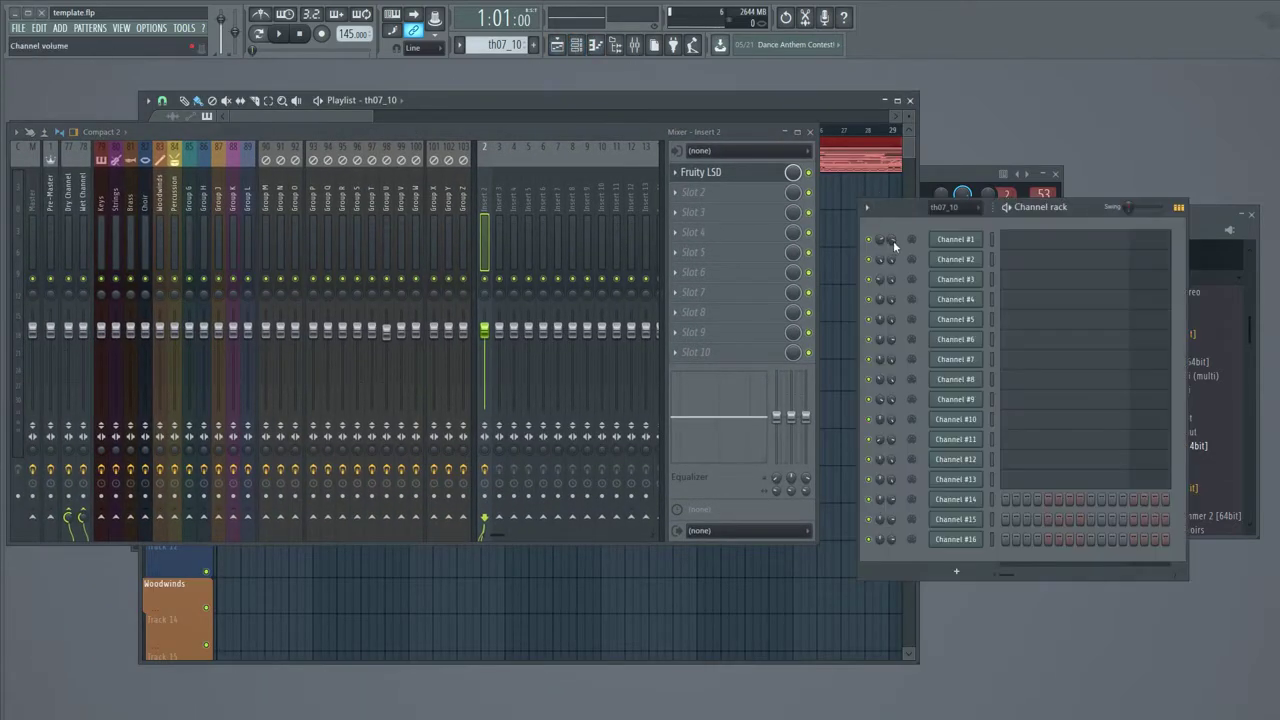
# - Clear the channel panning events of Channel #1 and Channel #2 in the event editor
pyautogui.rightClick(880, 243)
pyautogui.click(903, 285)
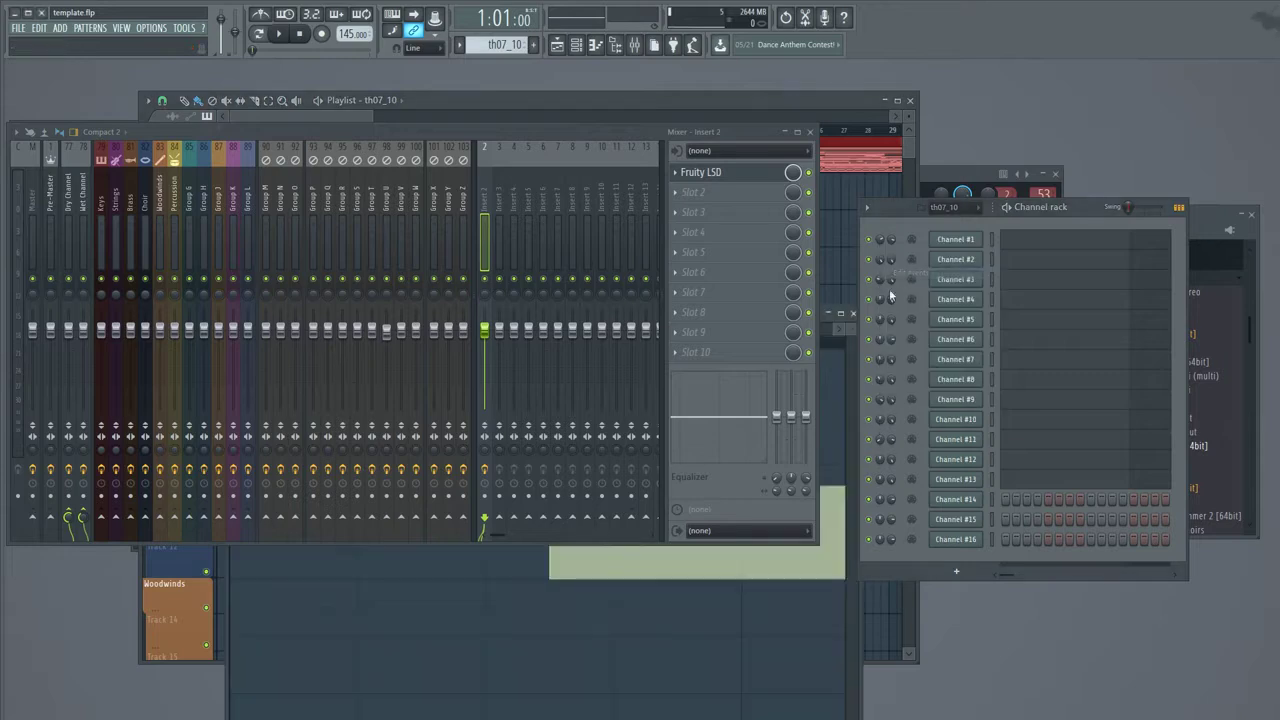
pyautogui.moveTo(834, 456); pyautogui.dragTo(860, 285)
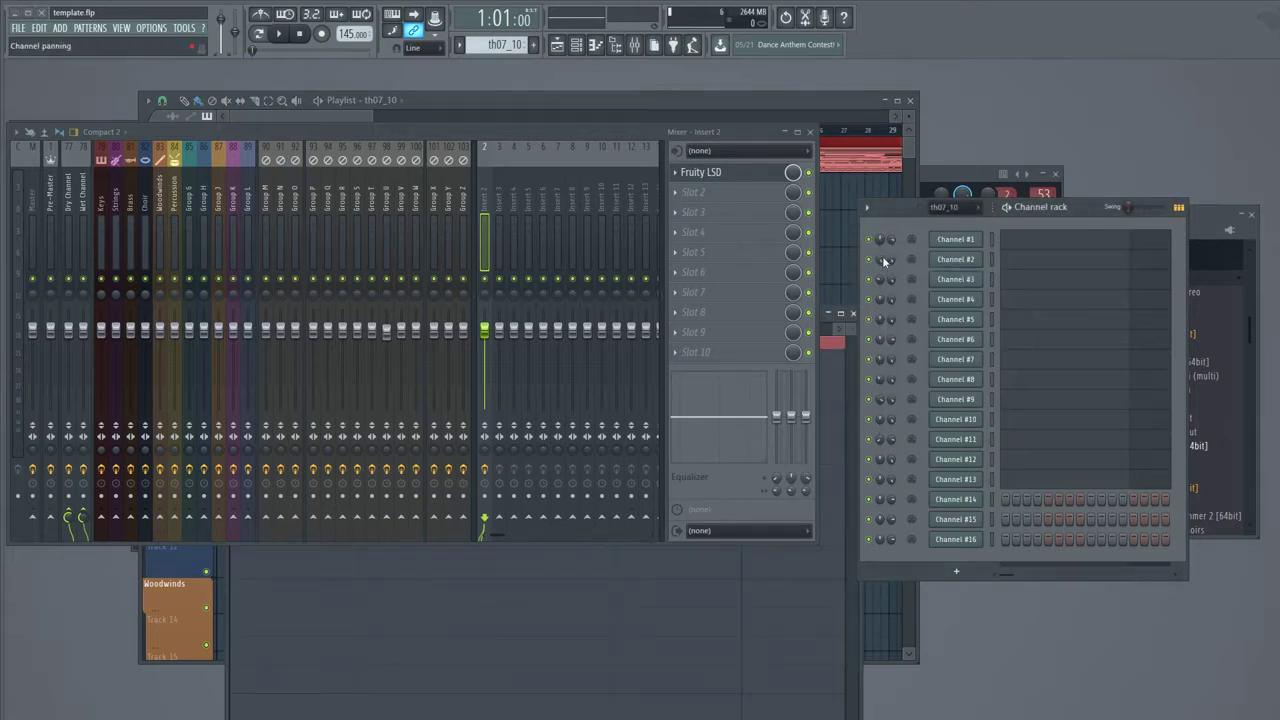
pyautogui.rightClick(884, 261)
pyautogui.click(900, 299)
pyautogui.moveTo(894, 296); pyautogui.dragTo(781, 582)
# - Edit the channel panning events of Channel #3 and Channel #8 to clear them
pyautogui.rightClick(881, 285)
pyautogui.click(900, 323)
pyautogui.rightClick(881, 383)
pyautogui.click(900, 412)
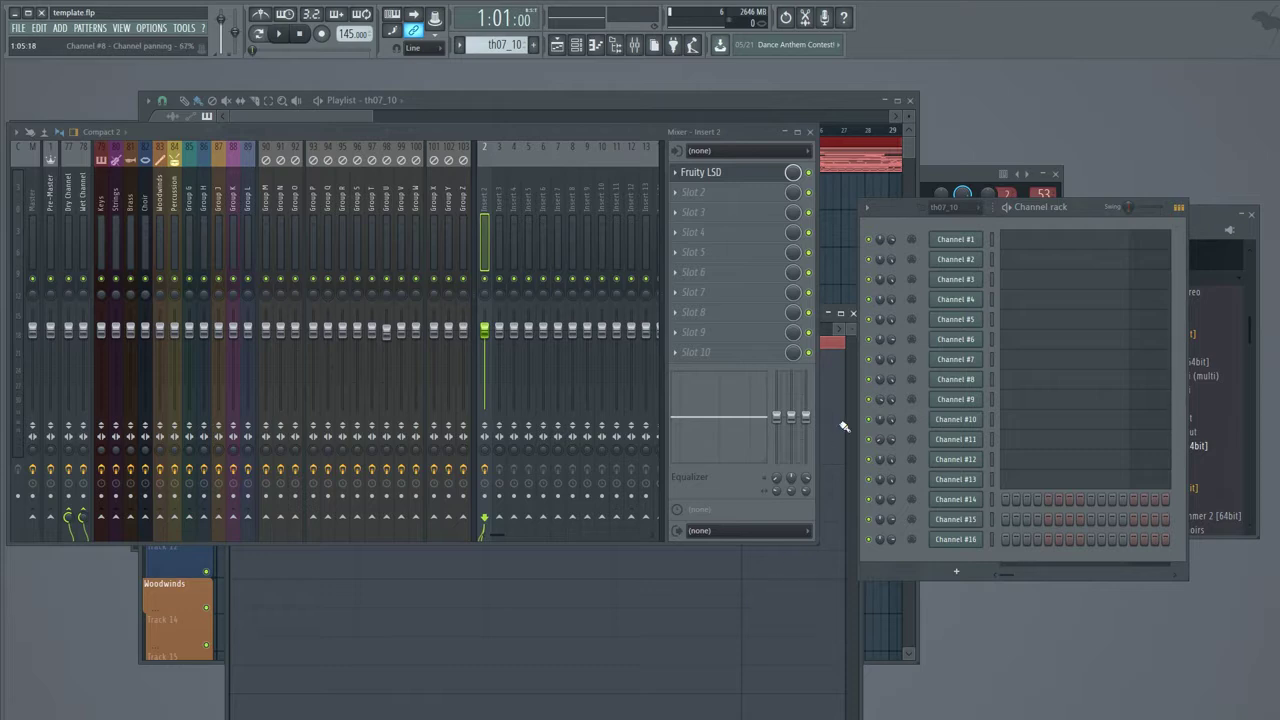
pyautogui.rightClick(881, 383)
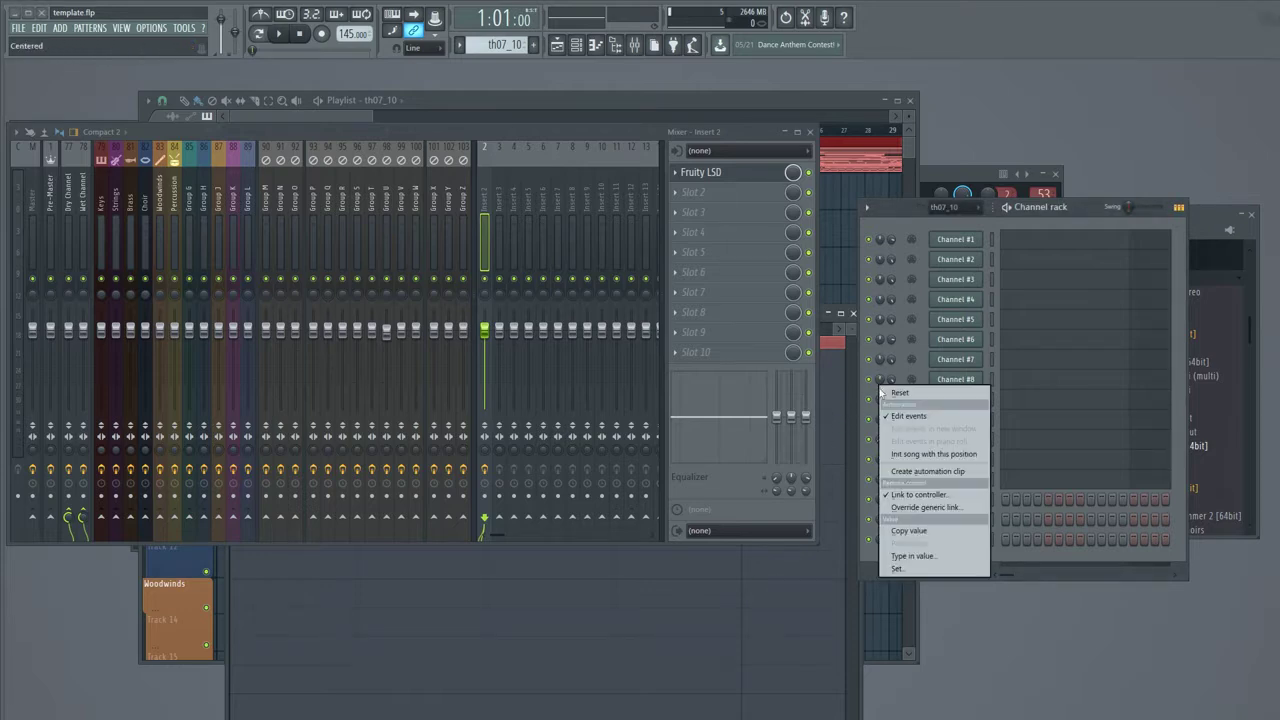
pyautogui.click(896, 416)
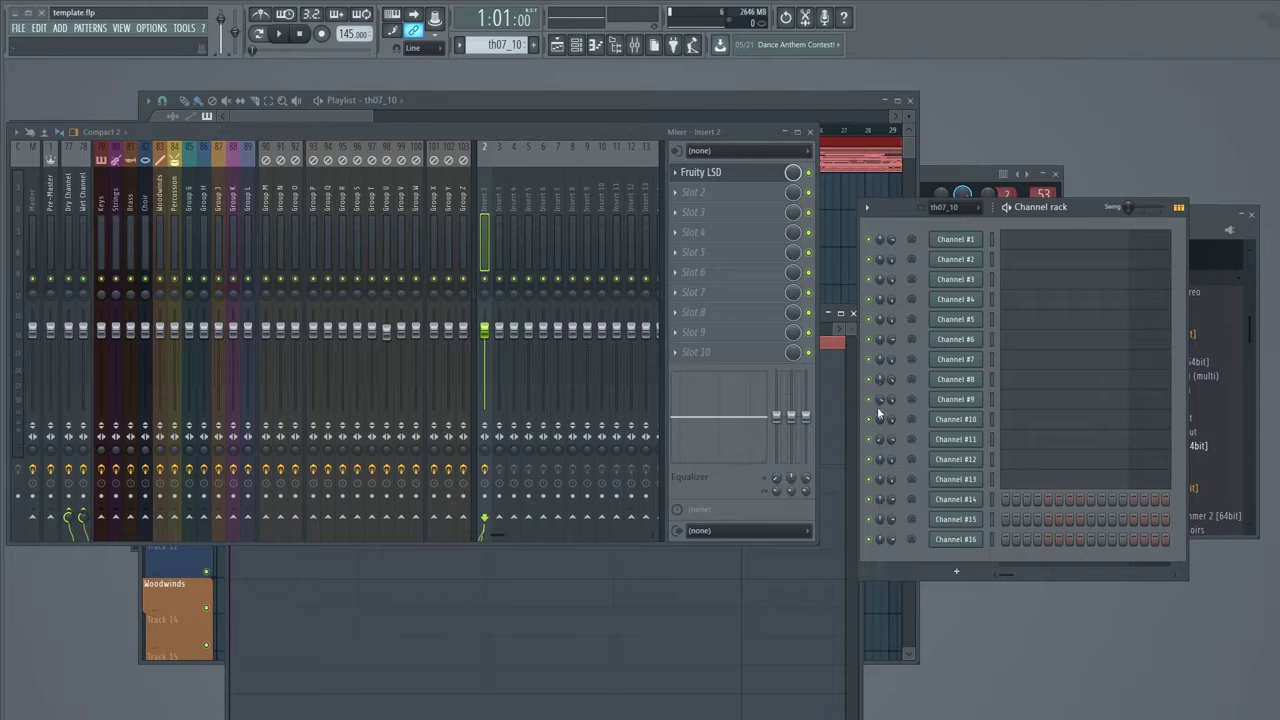
# - Edit the channel panning events of Channel #9 and Channel #11 to clear them
pyautogui.rightClick(879, 403)
pyautogui.click(900, 434)
pyautogui.rightClick(880, 447)
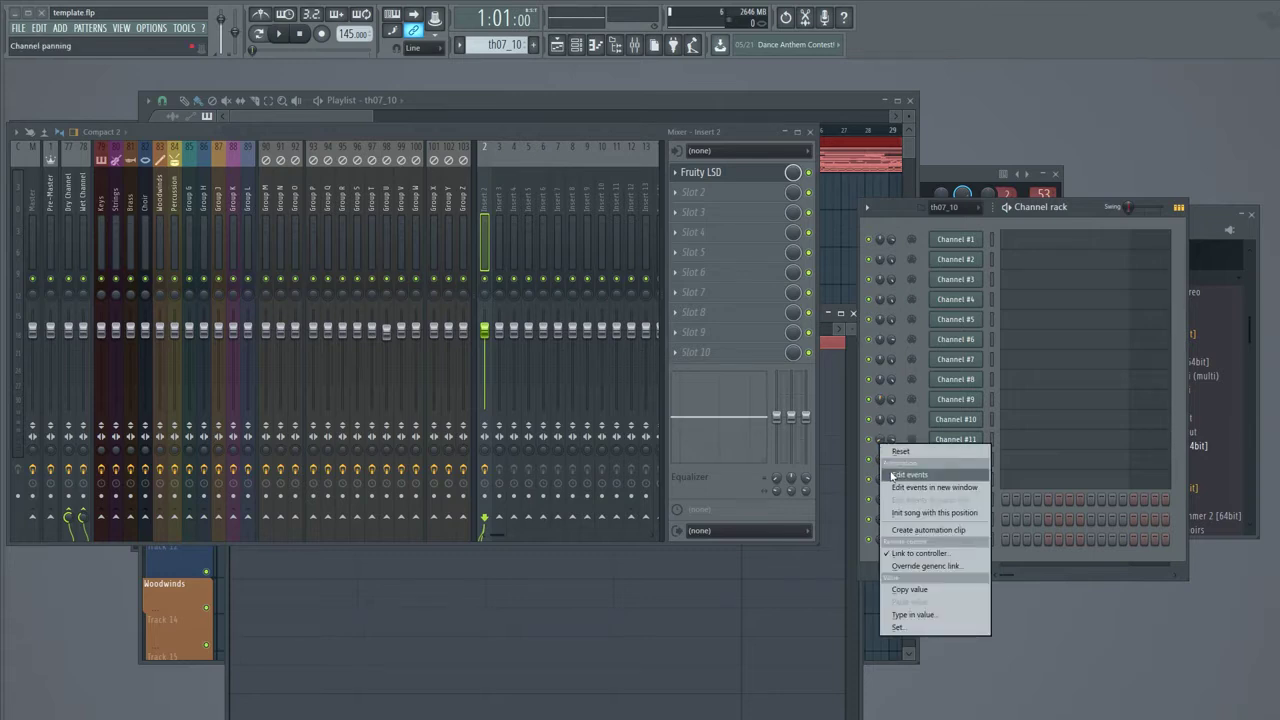
pyautogui.click(893, 474)
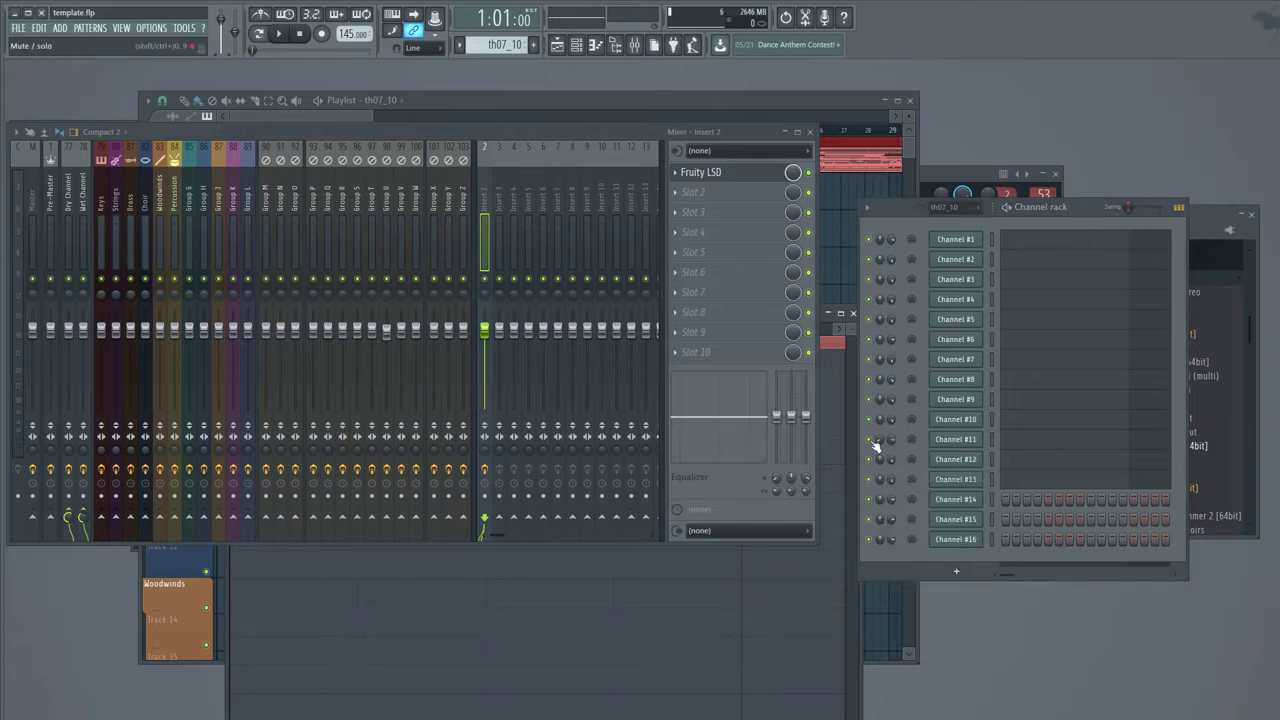
# - With the song playing, solo Channel #1 and open its notes in an enlarged, uncovered piano roll
pyautogui.click(284, 34)
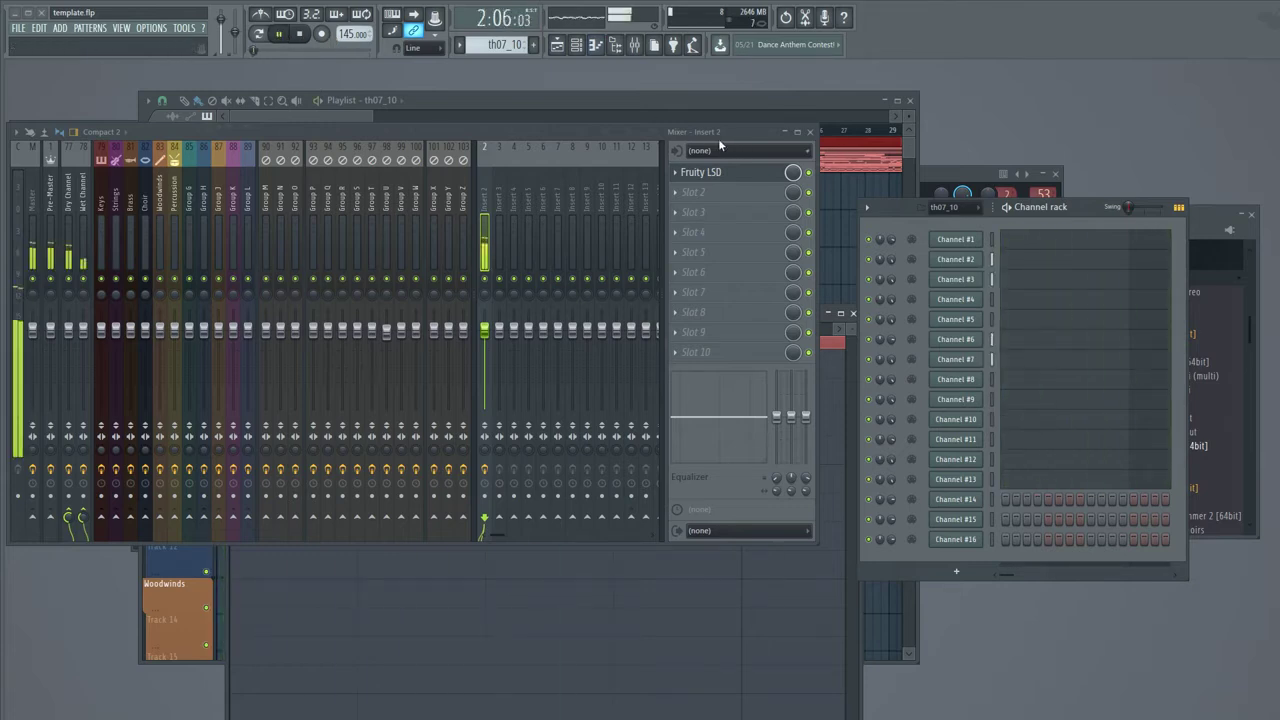
pyautogui.moveTo(592, 135); pyautogui.dragTo(590, 176)
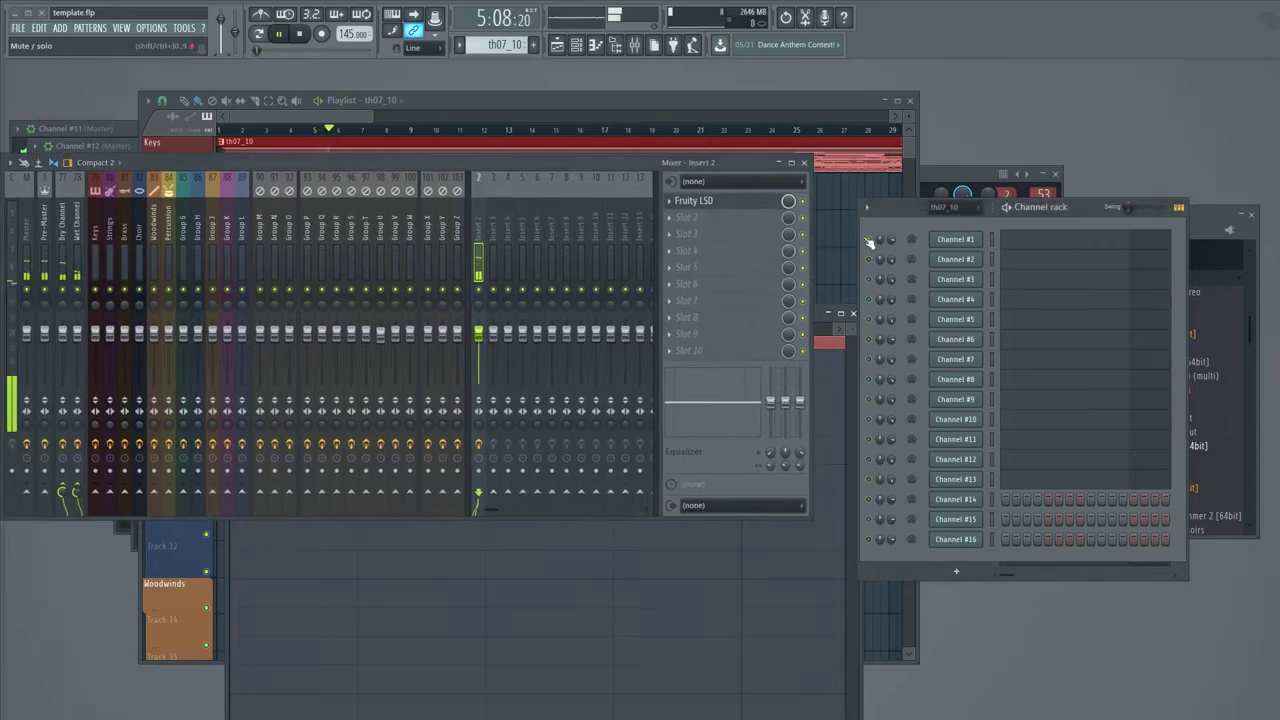
pyautogui.press('F7')
pyautogui.press('F7')
pyautogui.press('F7')
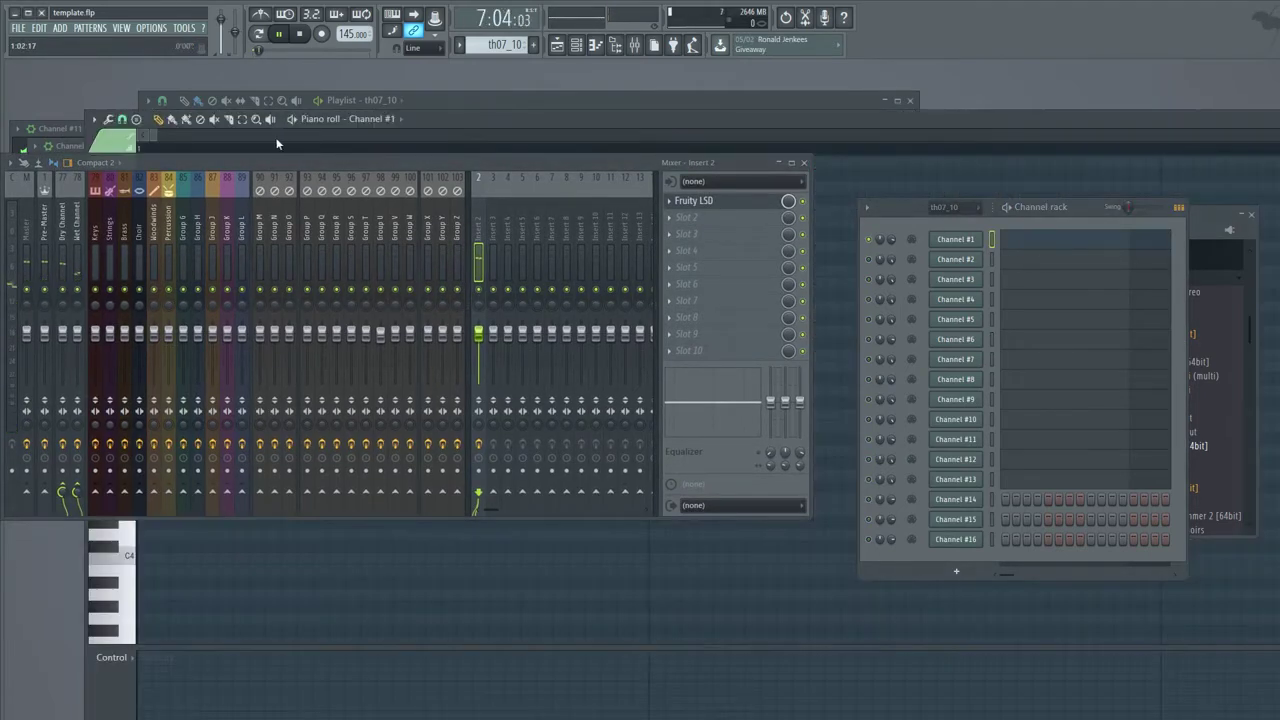
pyautogui.doubleClick(521, 119)
pyautogui.moveTo(530, 165); pyautogui.dragTo(805, 463)
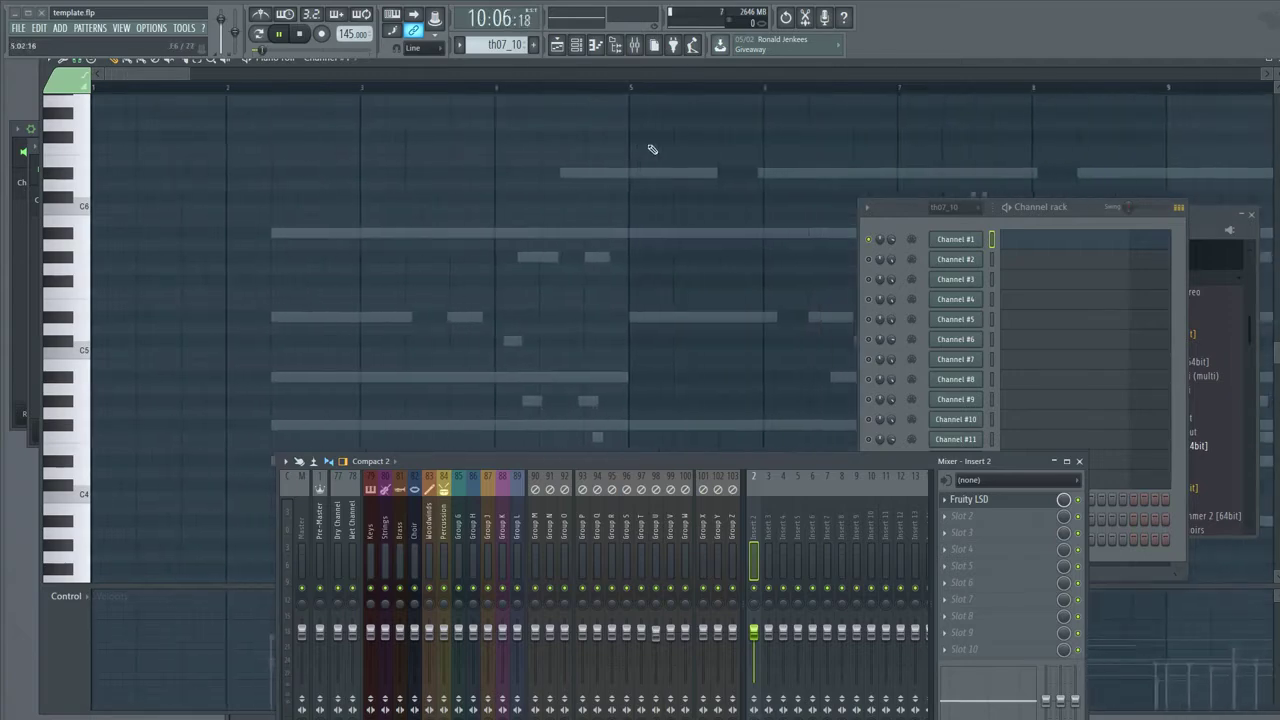
# - Listen to Channel #1 from about bar 24 with the Fruity LSD instrument list open, and stop playback
pyautogui.scroll(-5, 685, 140)
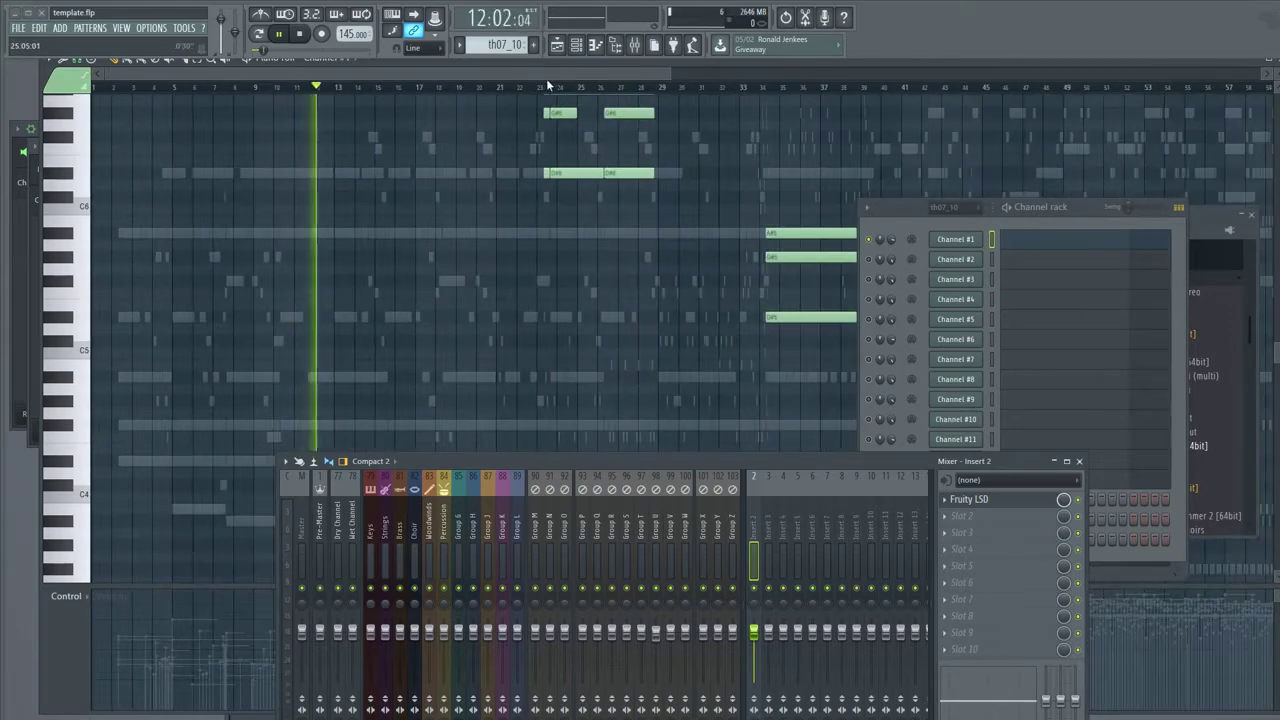
pyautogui.click(545, 90)
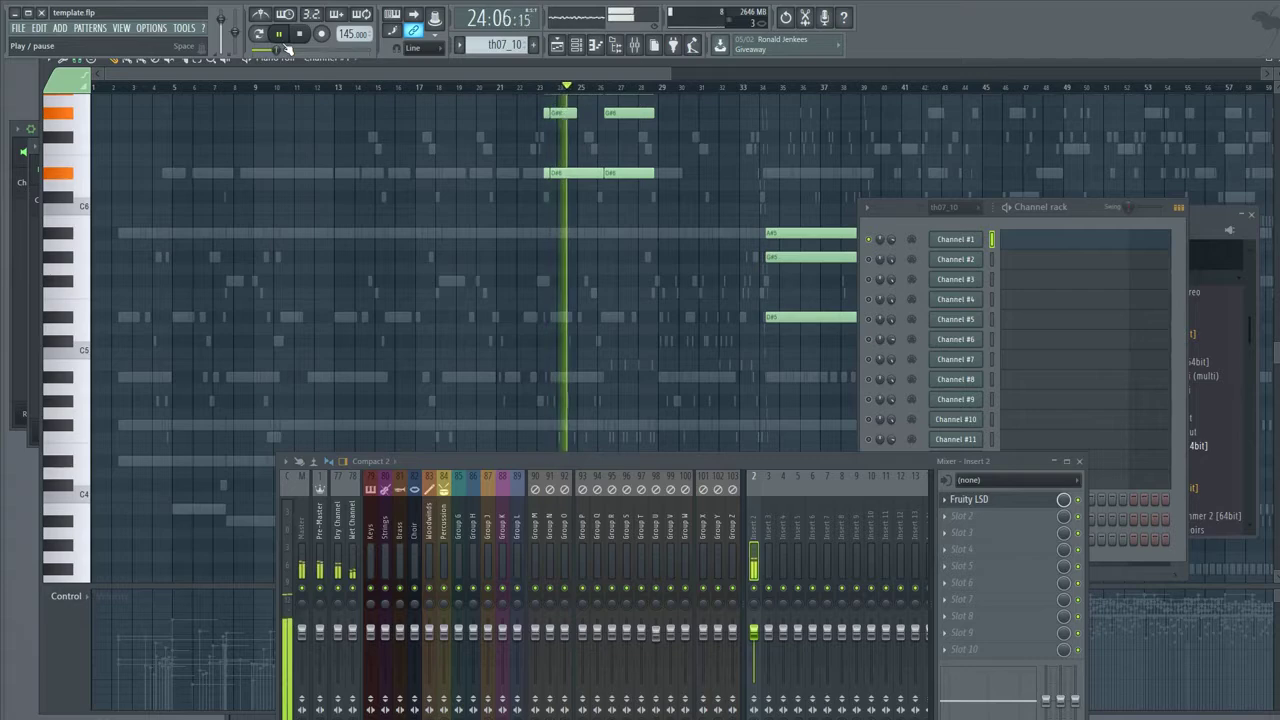
pyautogui.moveTo(657, 455); pyautogui.dragTo(552, 176)
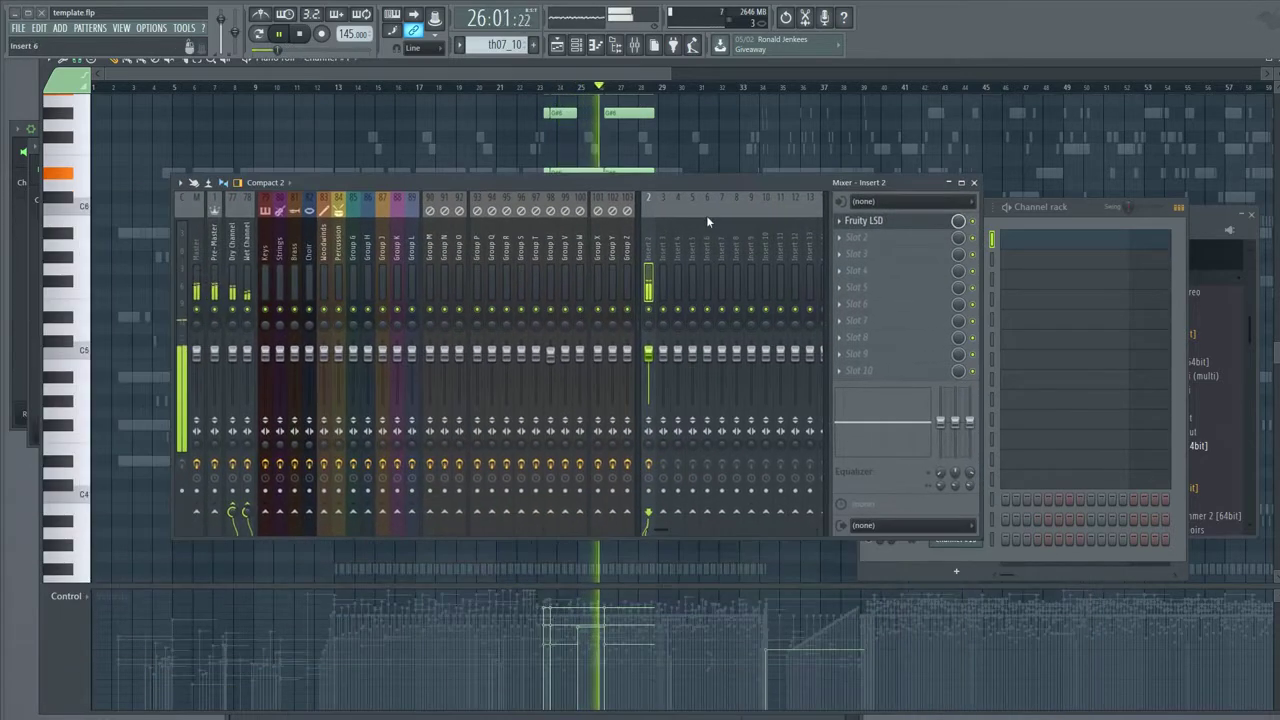
pyautogui.click(886, 229)
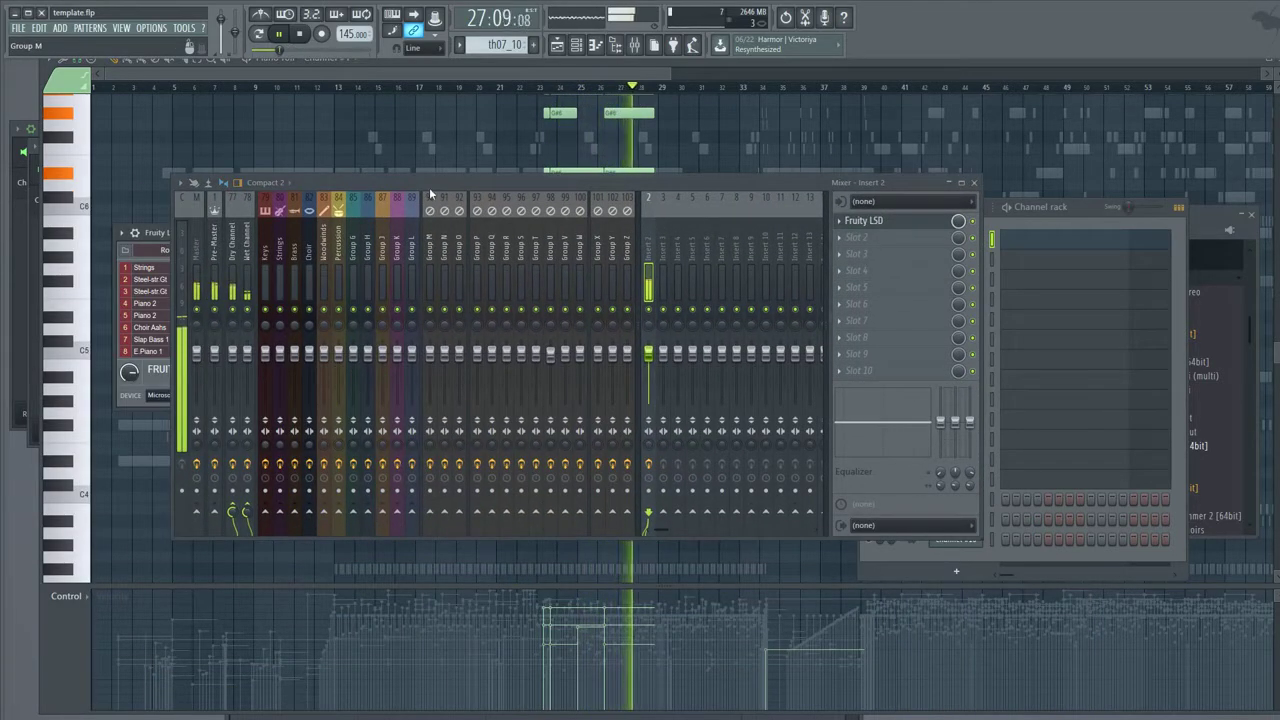
pyautogui.moveTo(424, 196); pyautogui.dragTo(567, 345)
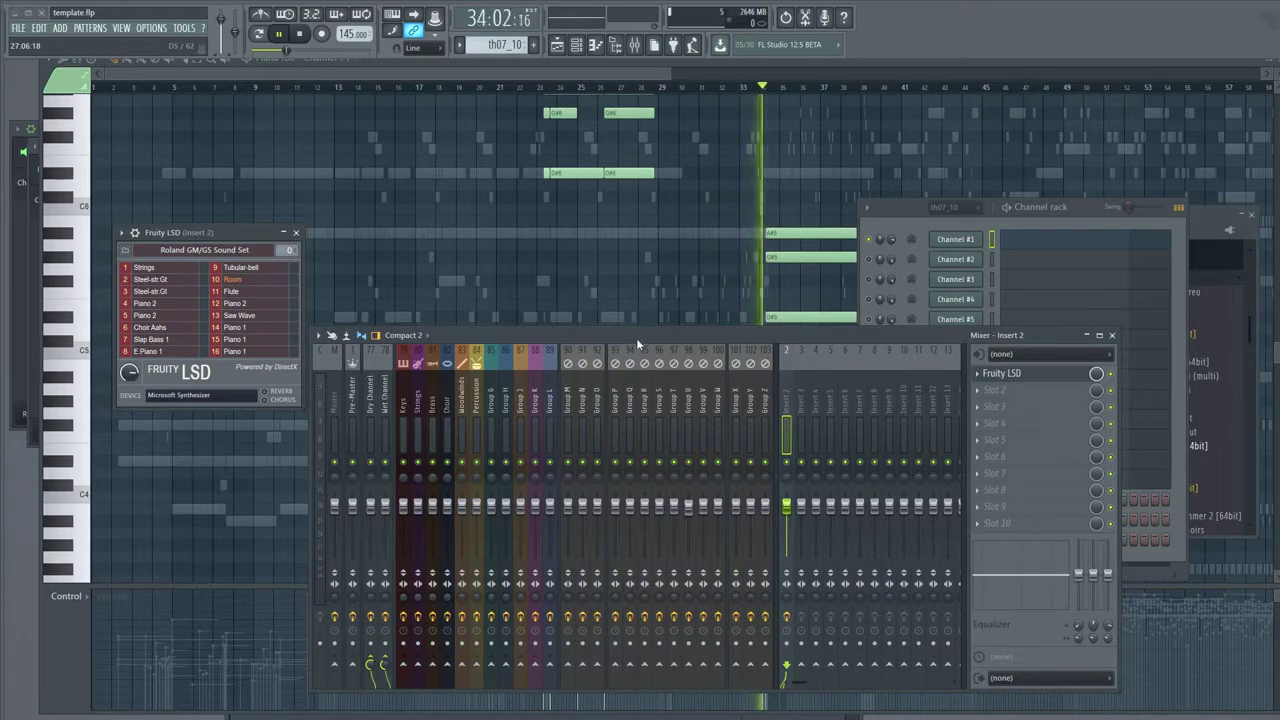
pyautogui.press('space')
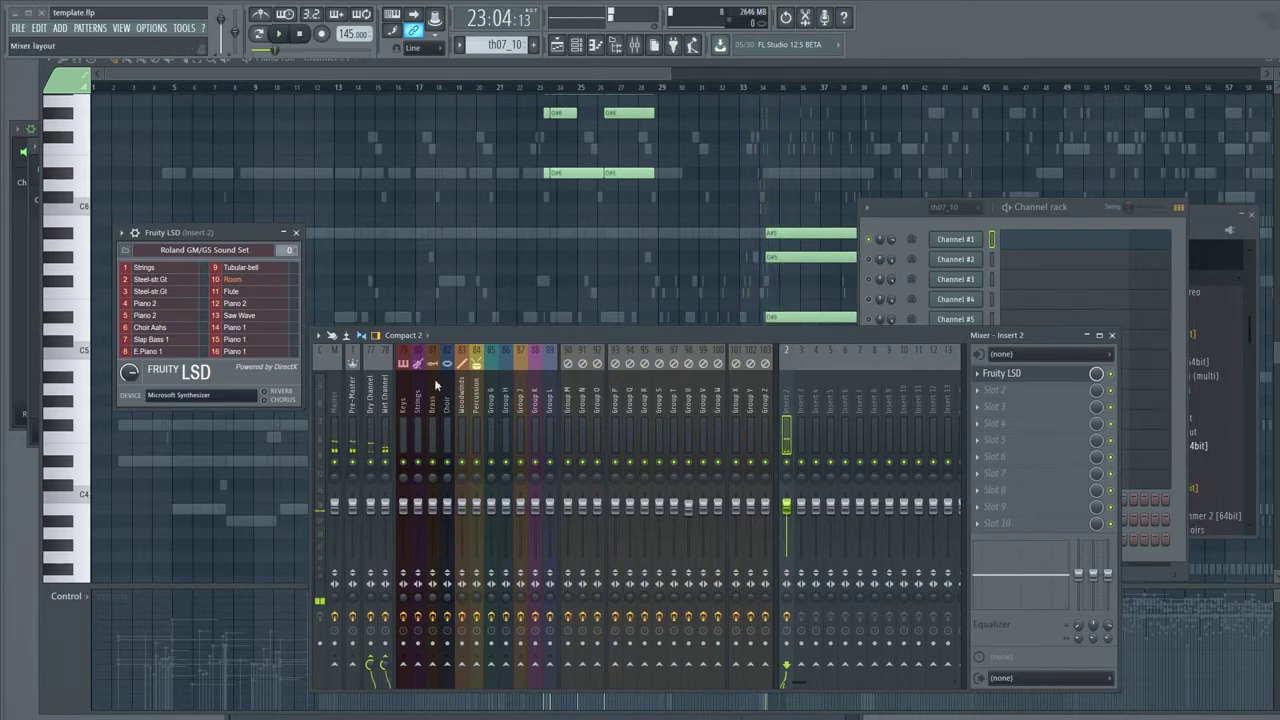
# - Reposition the mixer and the channel rack so the VST plugin list in the browser is uncovered
pyautogui.moveTo(596, 360); pyautogui.dragTo(276, 253)
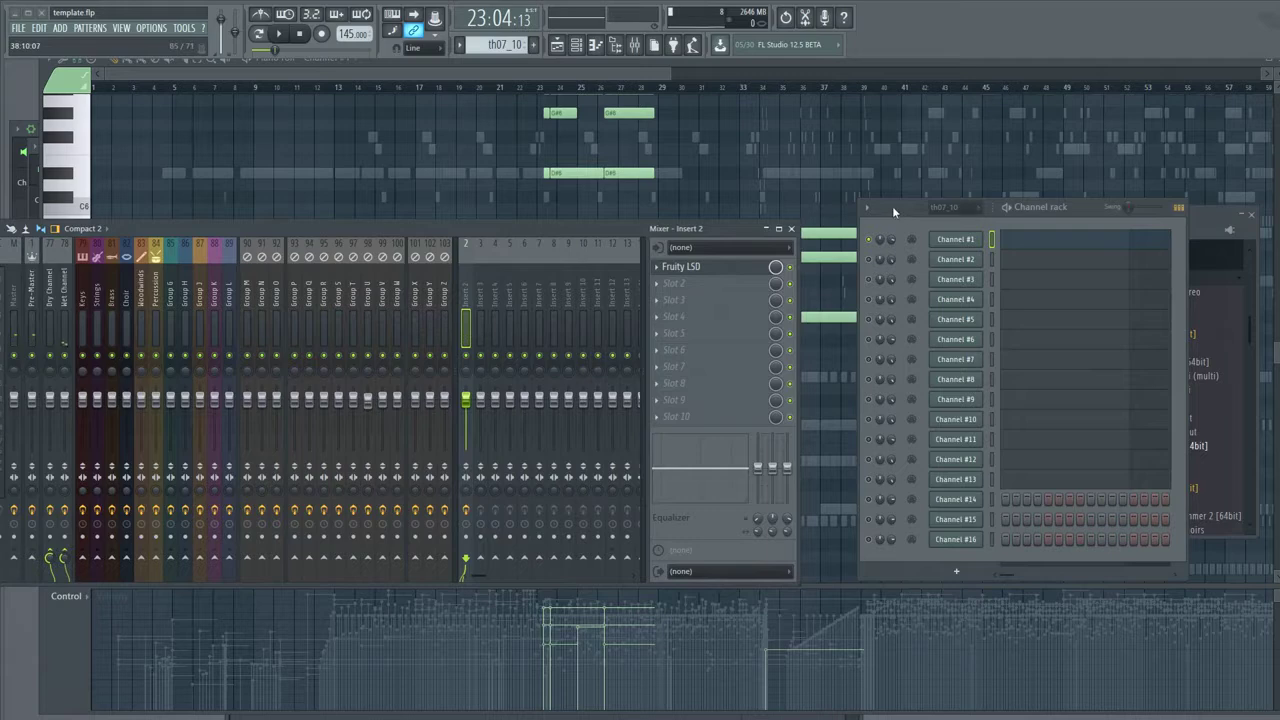
pyautogui.moveTo(892, 206); pyautogui.dragTo(560, 136)
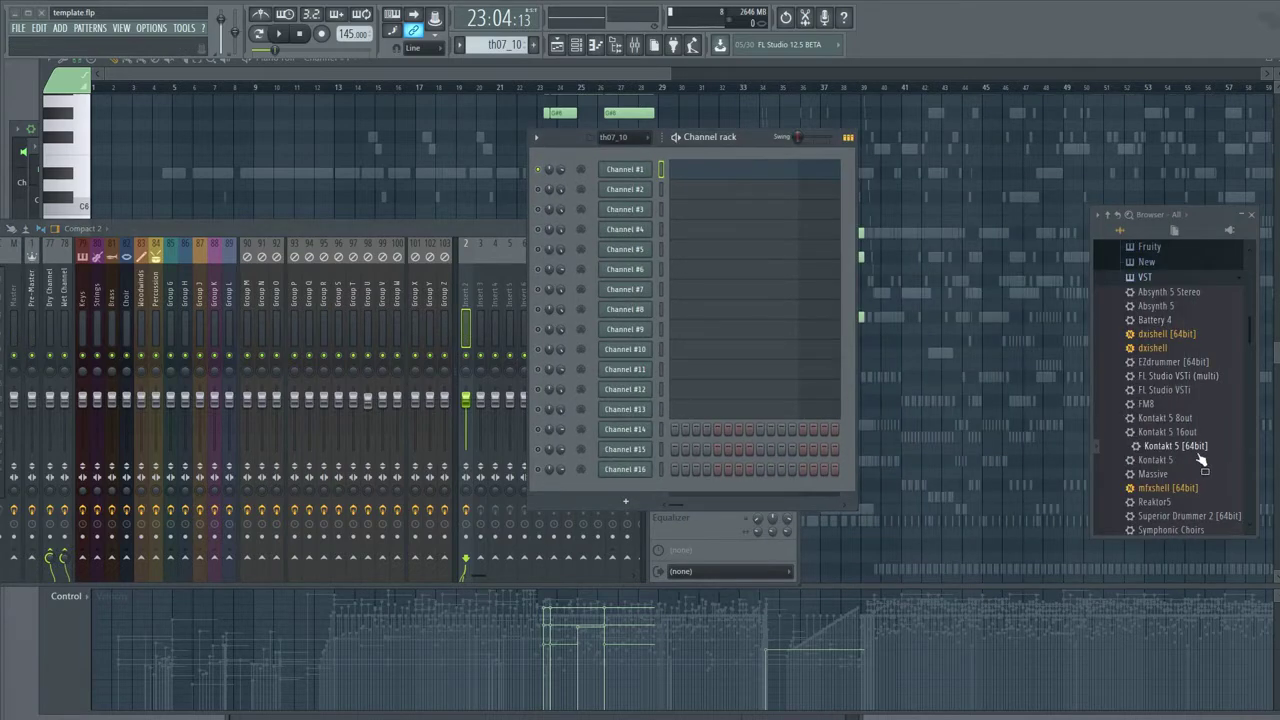
# - Replace the instrument on Channel #1 with Kontakt 5 [64bit] and rename the channel Strings
pyautogui.moveTo(1198, 452); pyautogui.dragTo(620, 172)
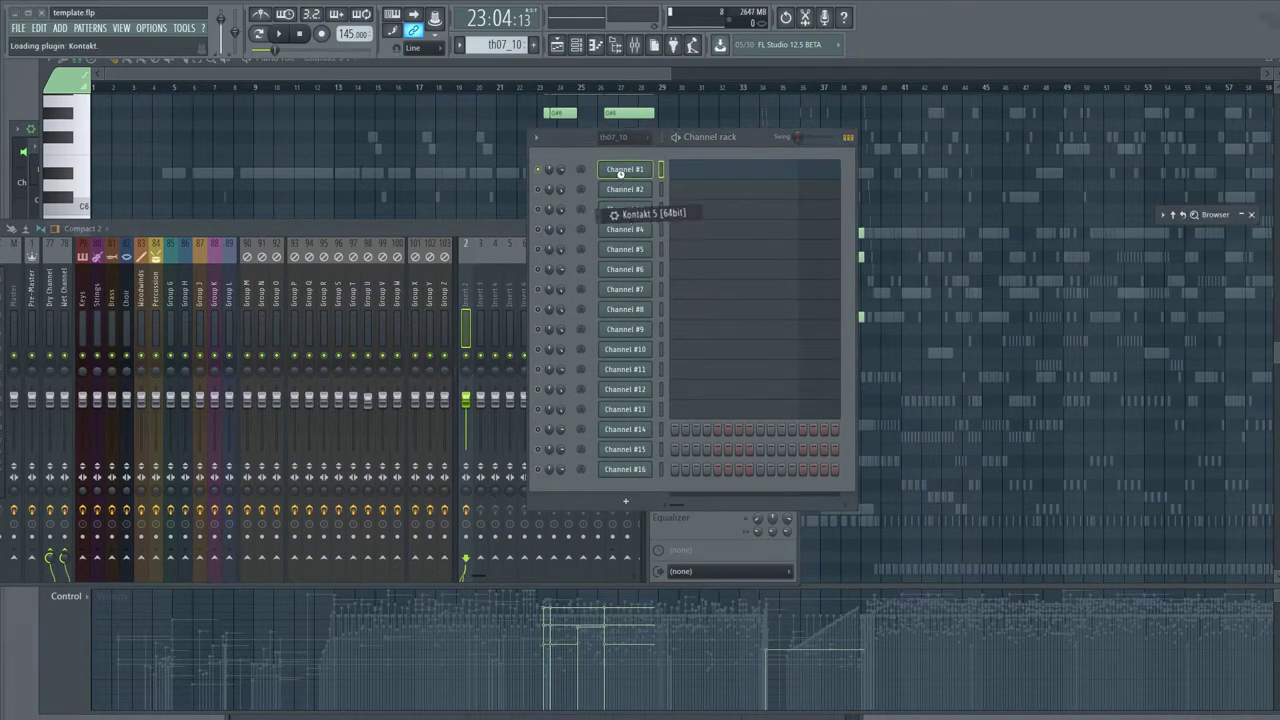
pyautogui.rightClick(645, 168)
pyautogui.click(680, 178)
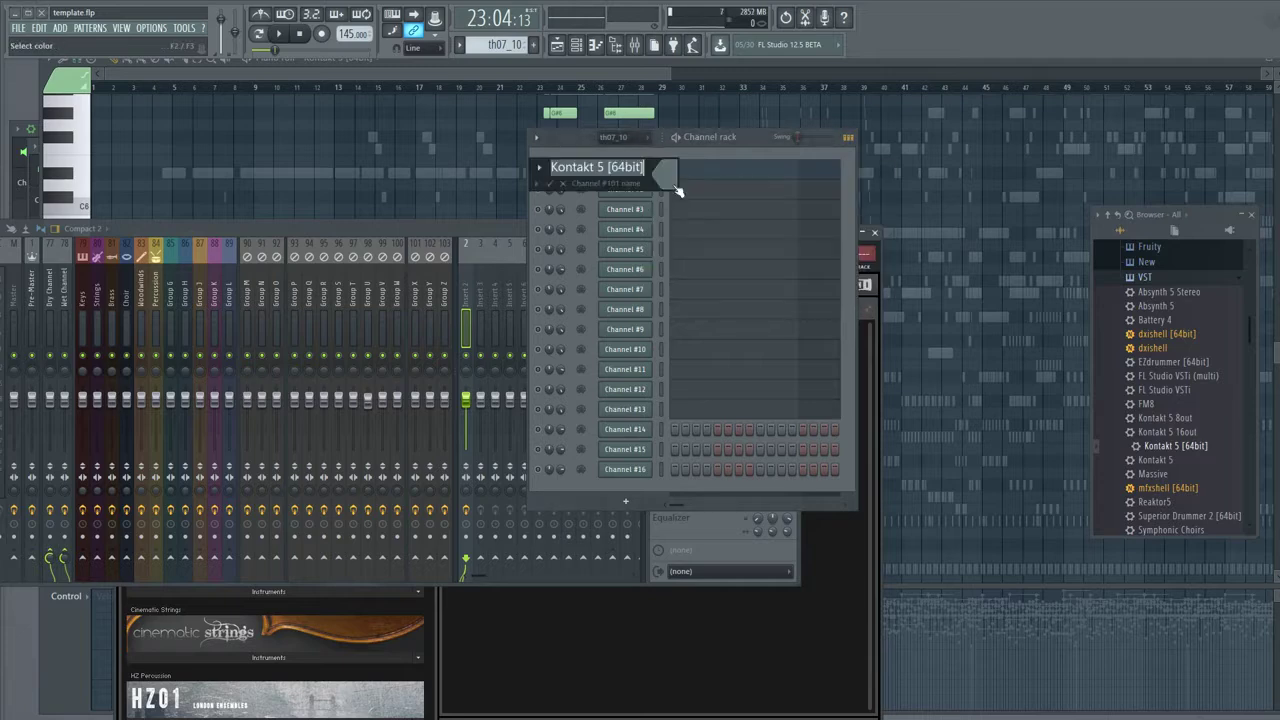
pyautogui.write('Strings')
pyautogui.press('Return')
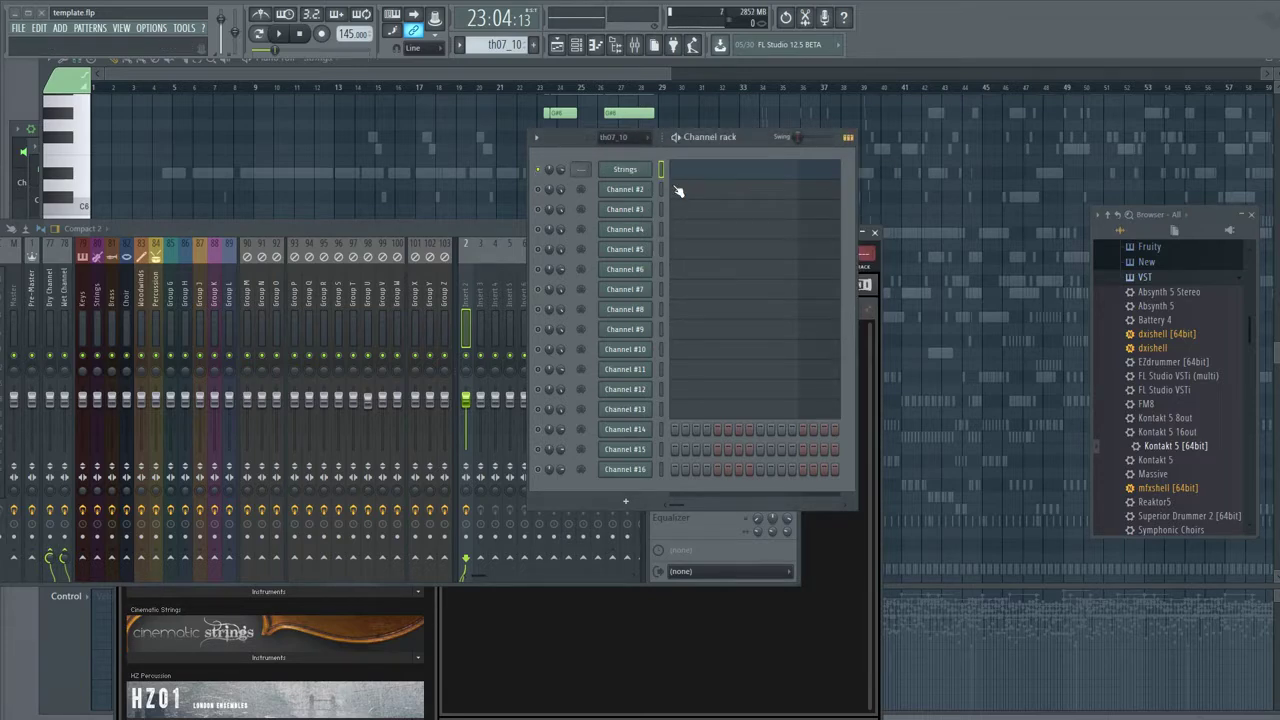
# - Route the Strings channel to mixer track 37 and rename it Strings Open Arco
pyautogui.moveTo(581, 169); pyautogui.dragTo(581, 130)
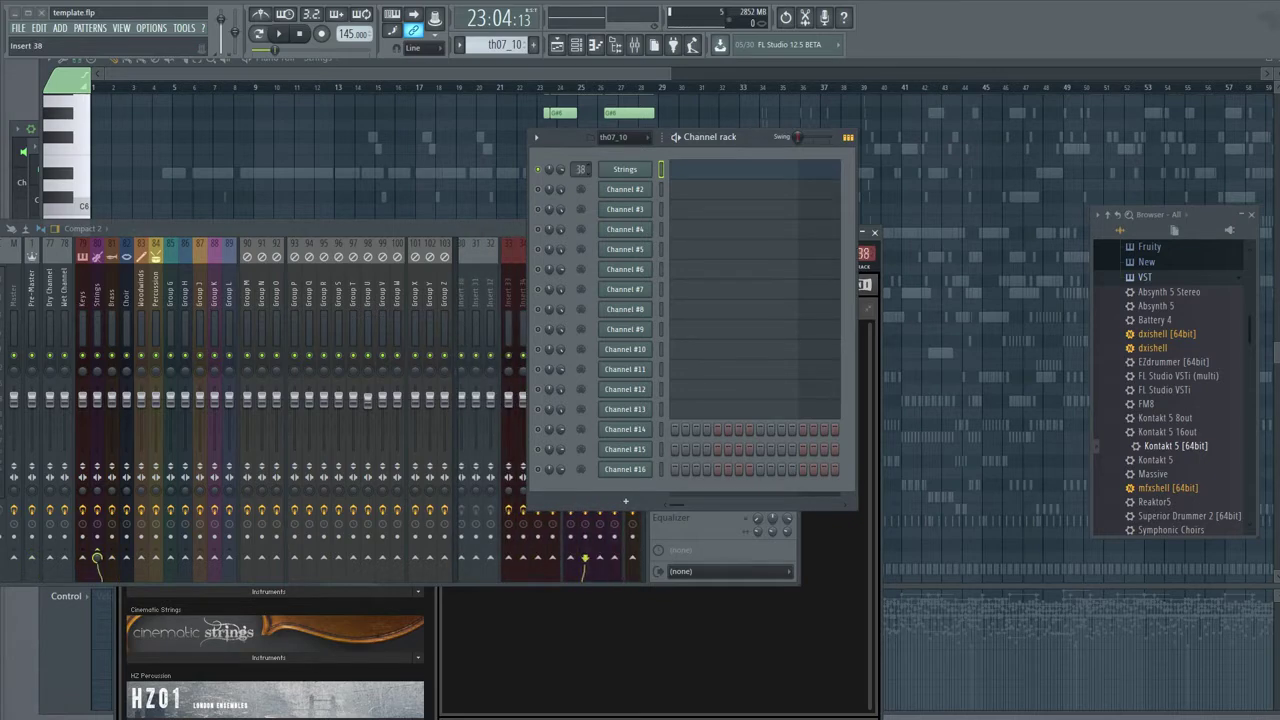
pyautogui.rightClick(608, 176)
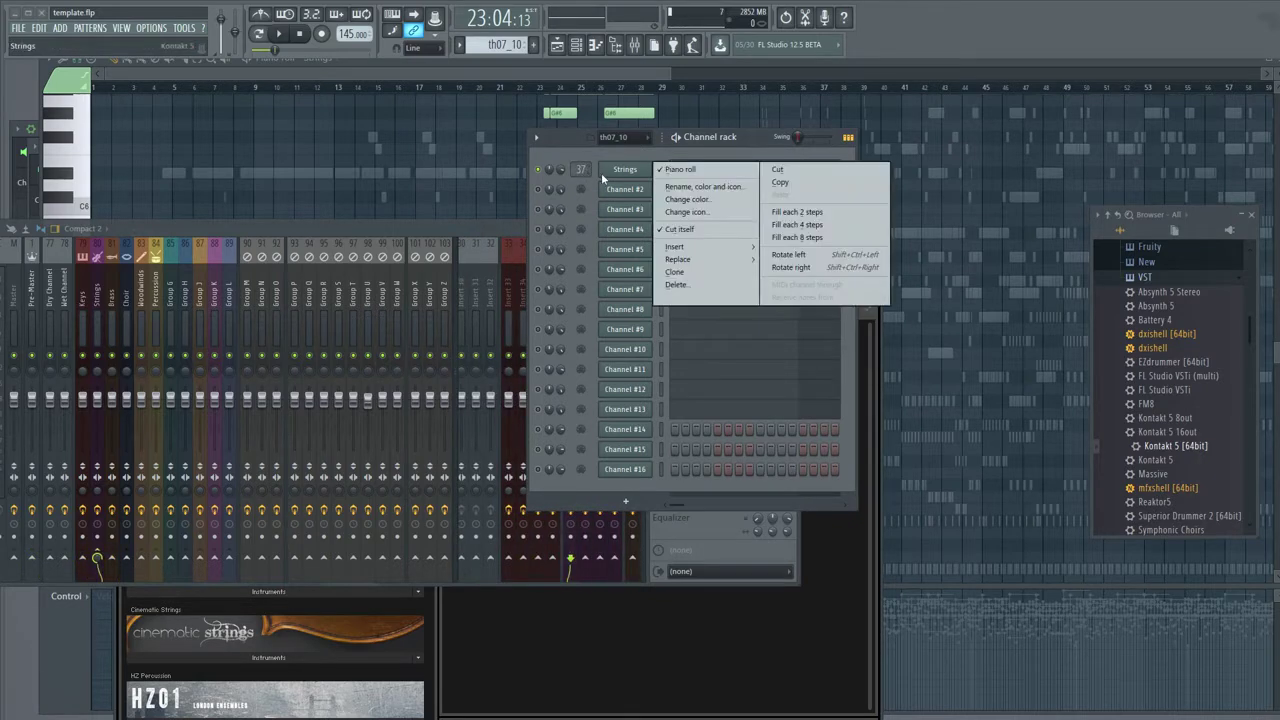
pyautogui.click(652, 188)
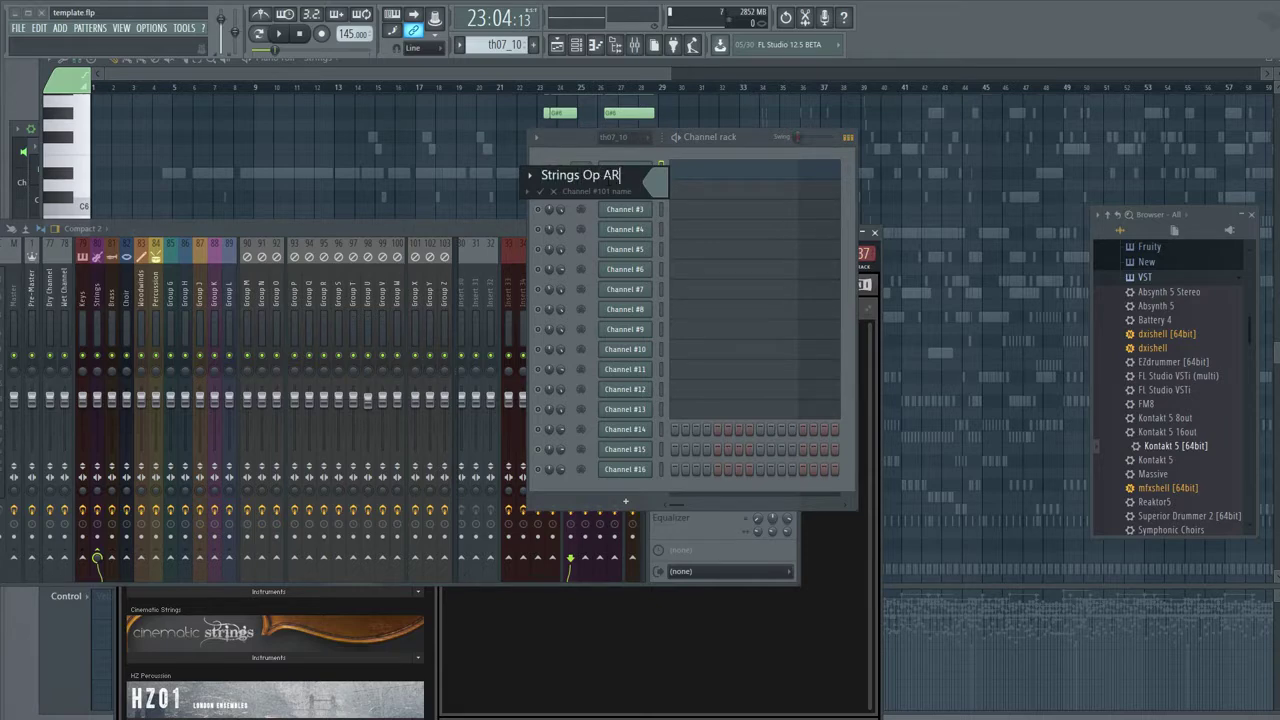
pyautogui.write('Strings Open Arco')
pyautogui.press('Return')
# - Load the Cinematic Strings Full Ensemble into the Strings Open Arco channel's Kontakt and set its MIDI channel to omni
pyautogui.click(624, 172)
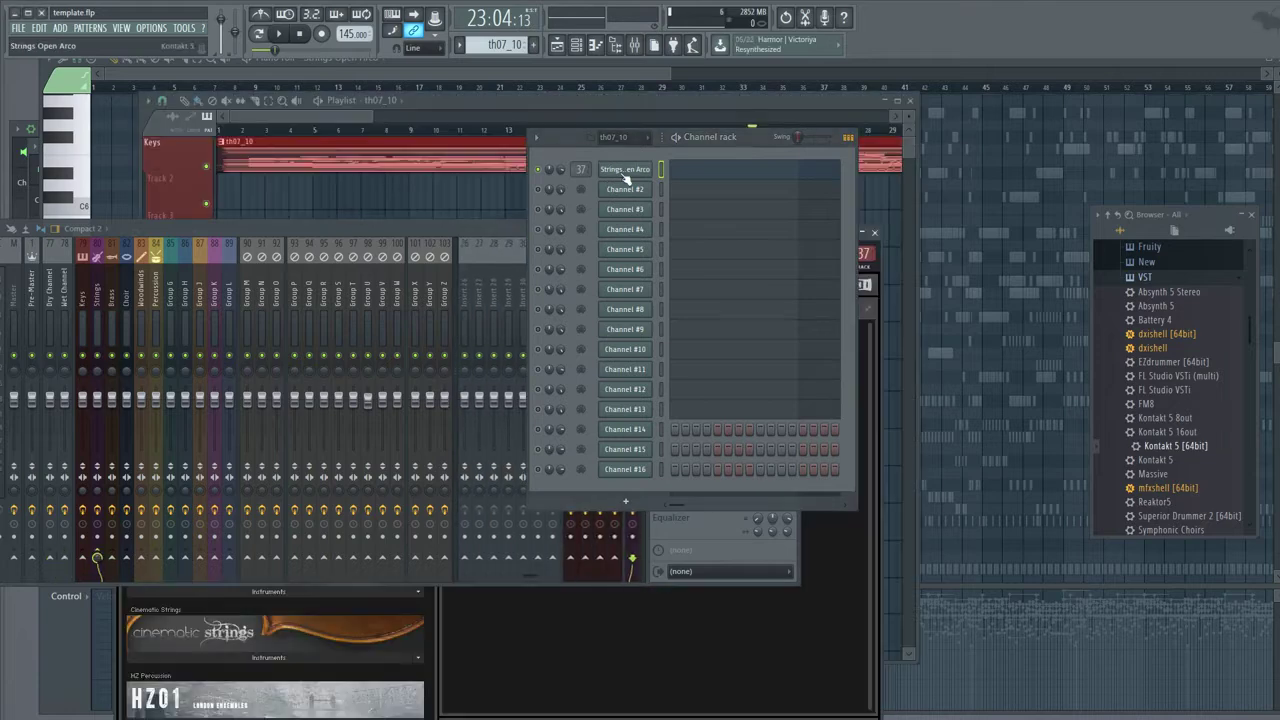
pyautogui.moveTo(581, 139); pyautogui.dragTo(1011, 199)
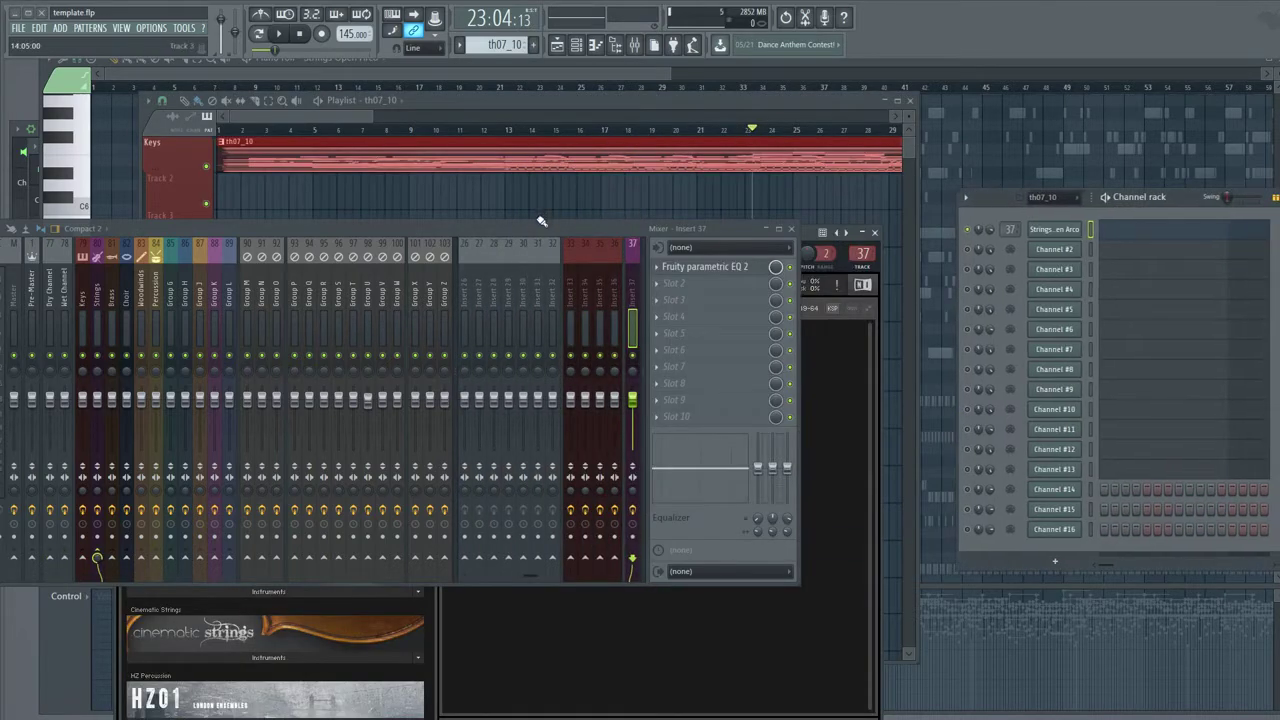
pyautogui.moveTo(537, 219); pyautogui.dragTo(914, 395)
pyautogui.moveTo(513, 240); pyautogui.dragTo(438, 115)
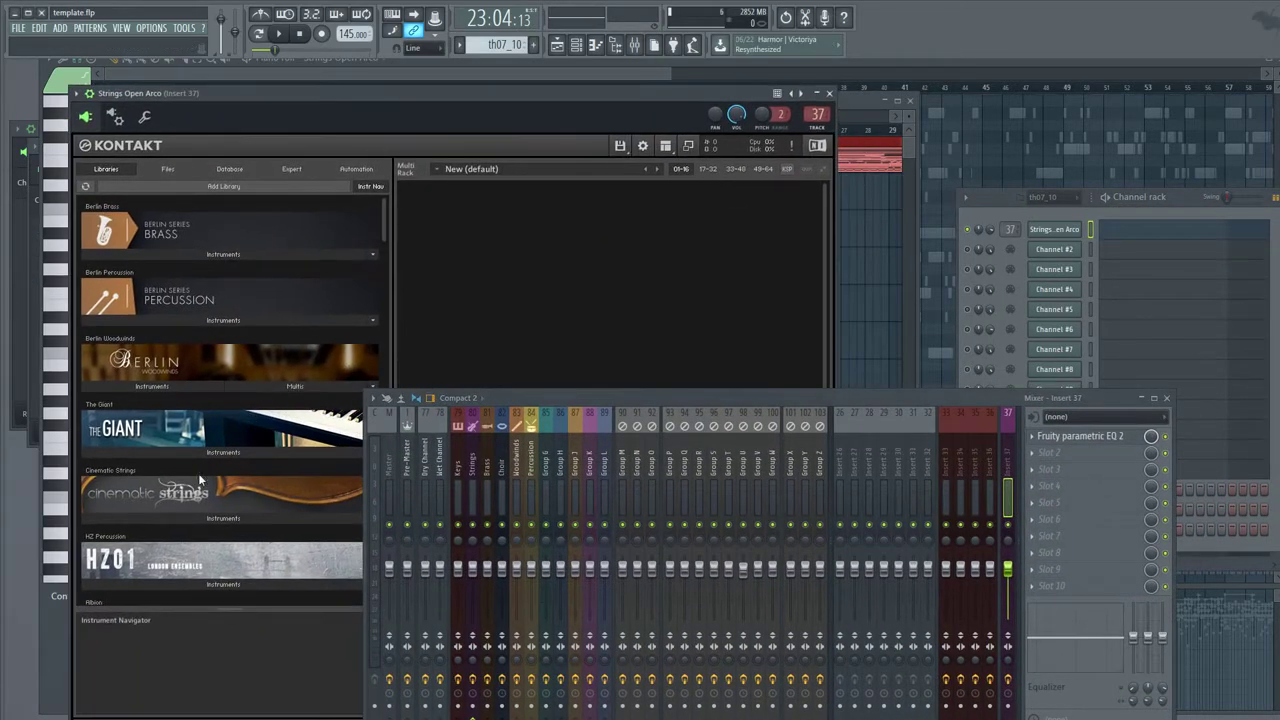
pyautogui.click(160, 518)
pyautogui.doubleClick(123, 570)
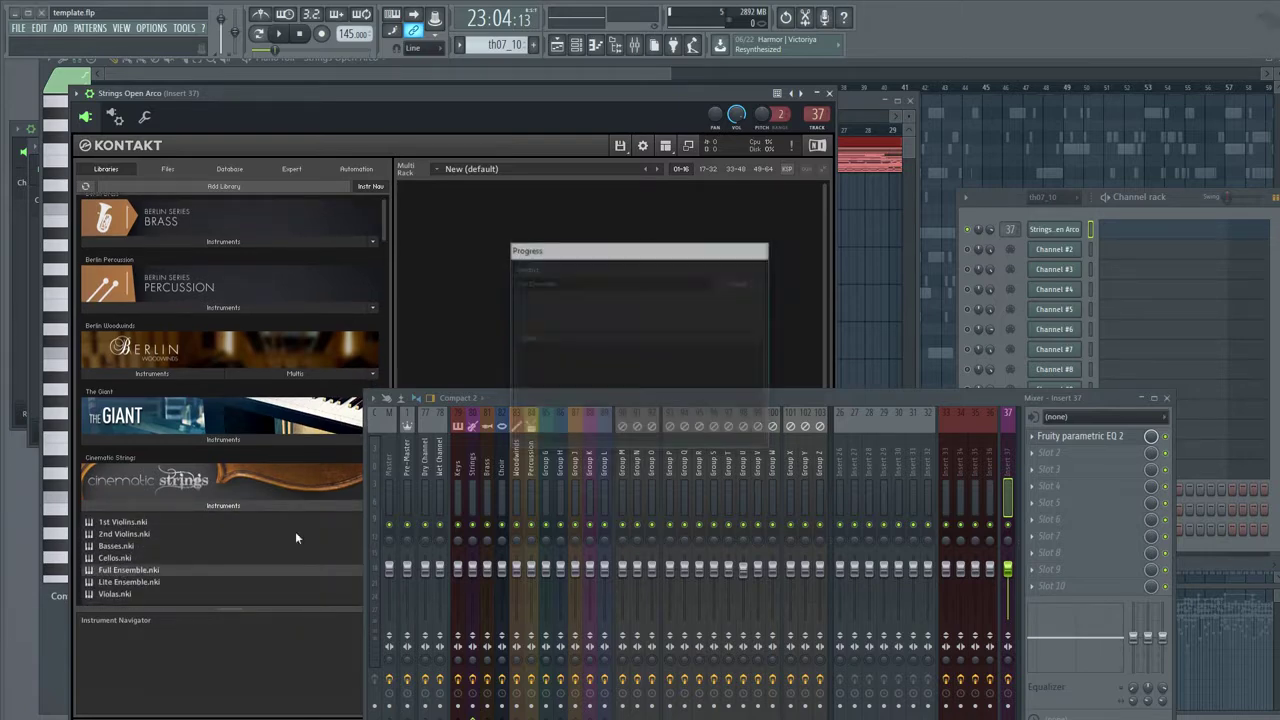
pyautogui.moveTo(548, 394); pyautogui.dragTo(618, 514)
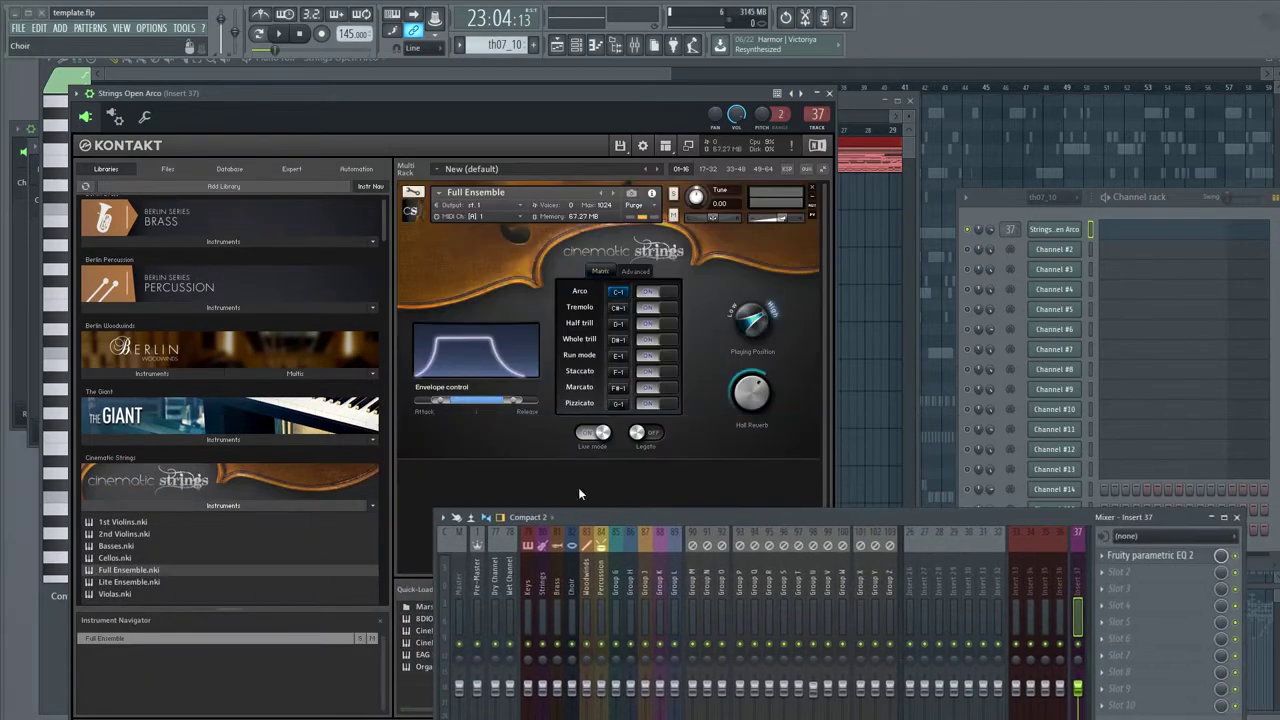
pyautogui.click(491, 222)
pyautogui.click(544, 258)
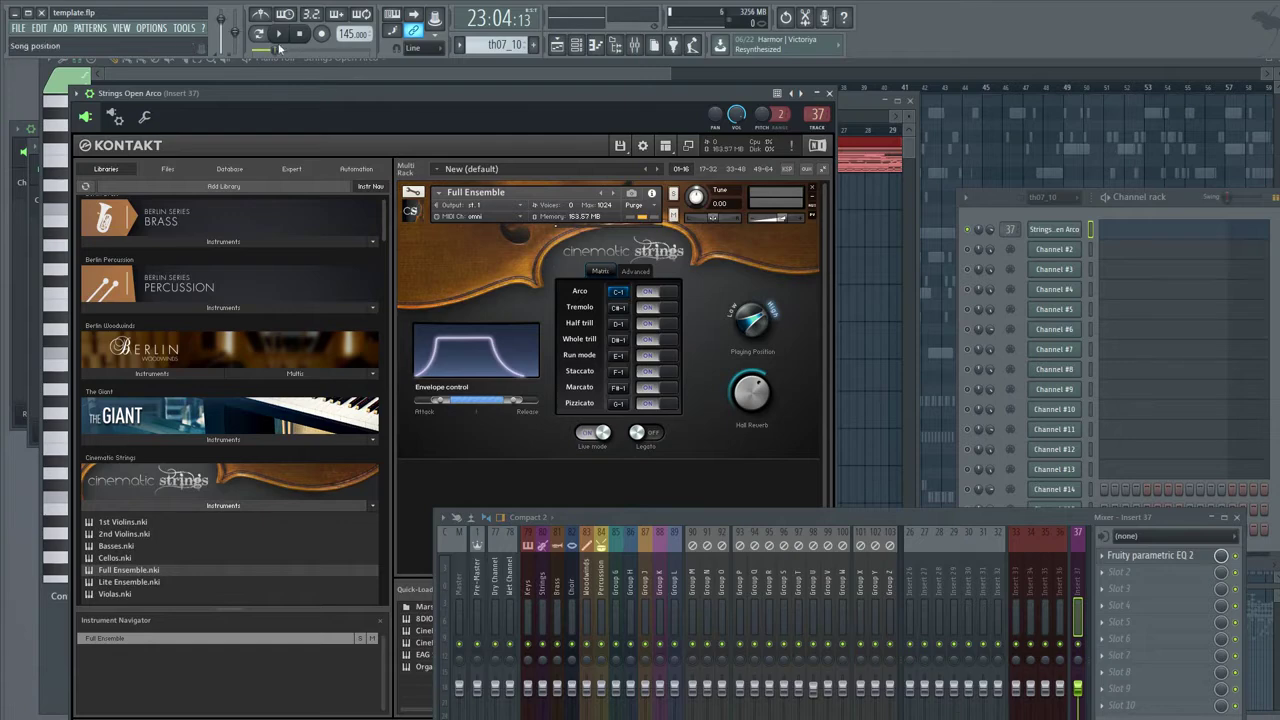
# - Play the song from about bar 23 to hear the new strings, stop playback, and reposition the mixer
pyautogui.press('space')
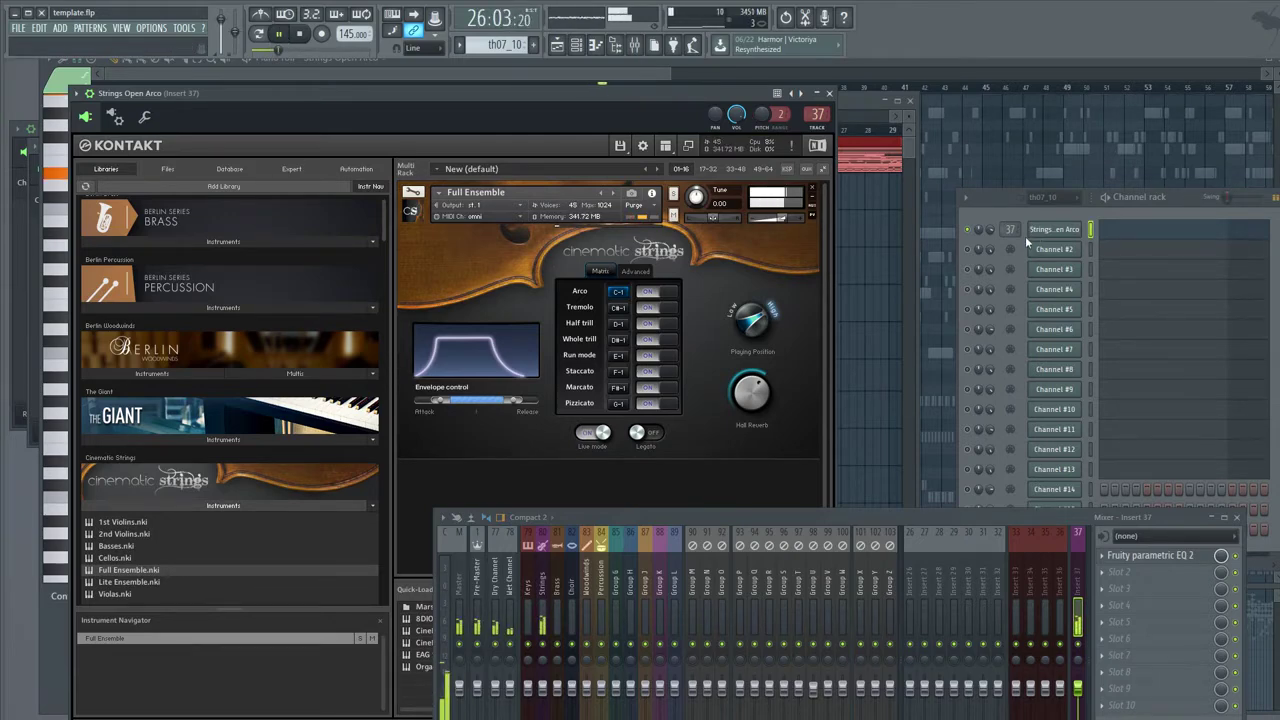
pyautogui.click(299, 36)
pyautogui.moveTo(805, 525); pyautogui.dragTo(638, 386)
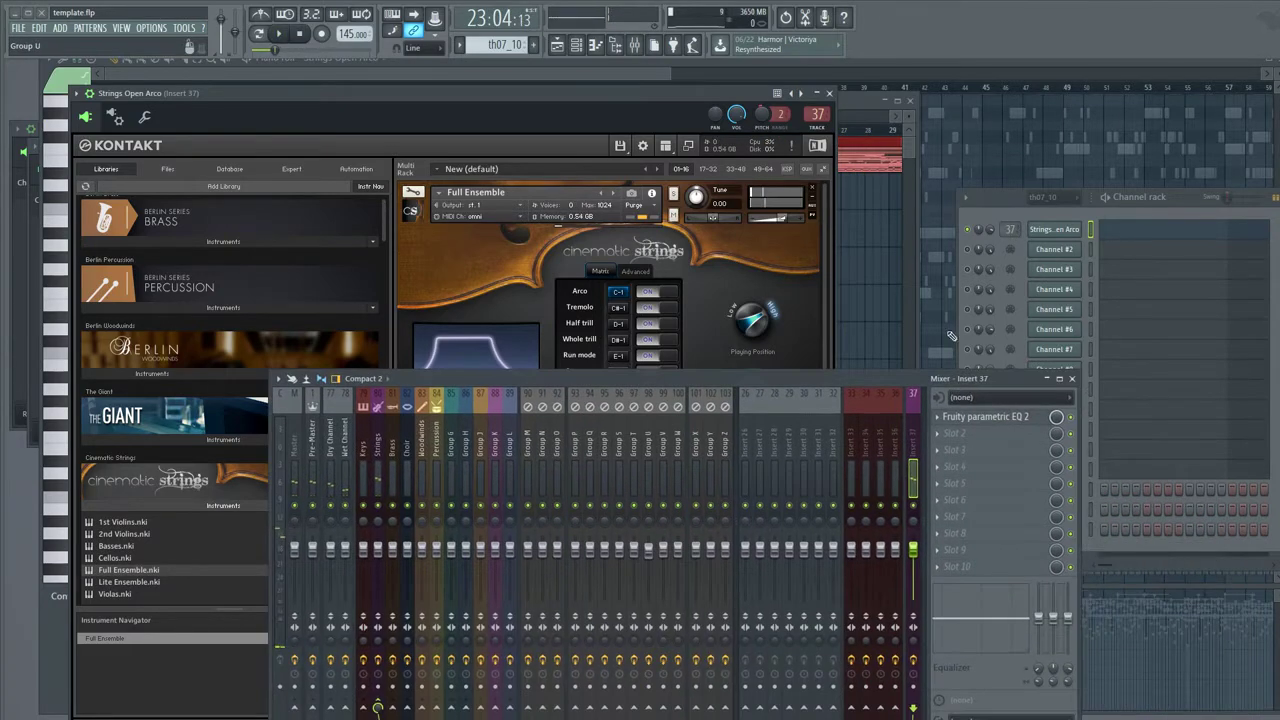
# - Open Channel #2's notes in the piano roll, listen to them from about bar 3, and stop playback
pyautogui.click(1100, 252)
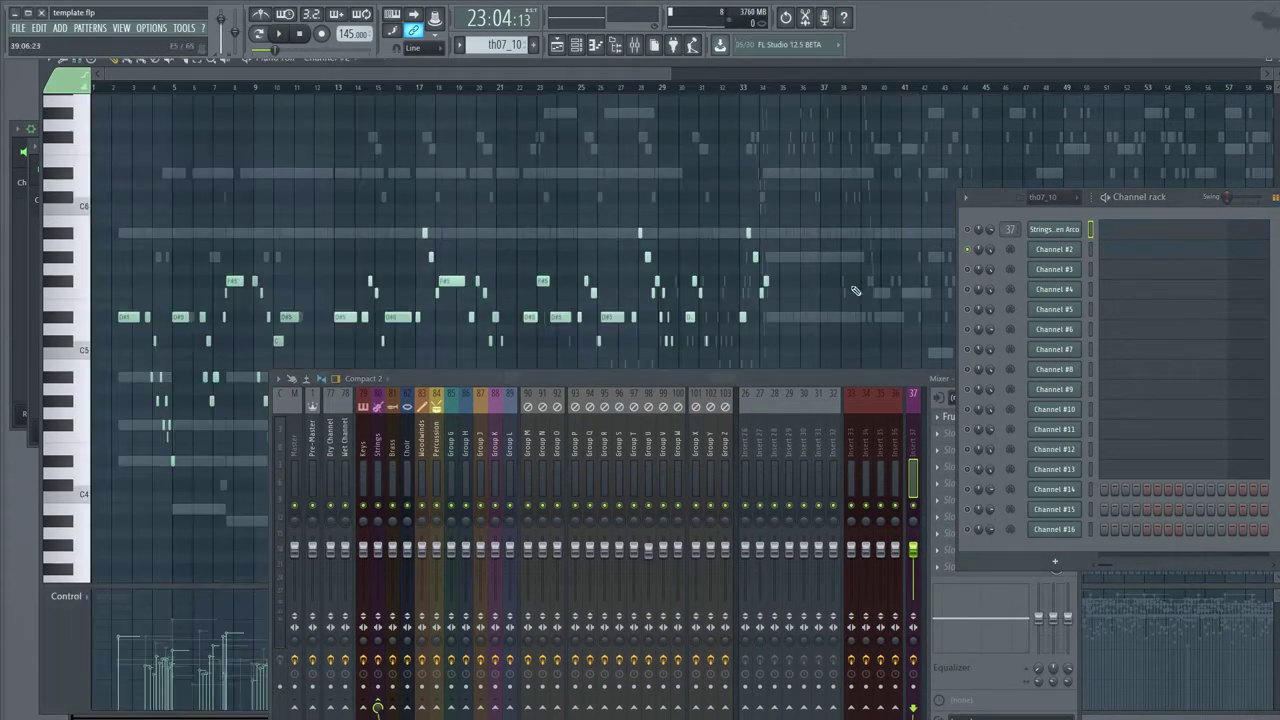
pyautogui.click(276, 36)
pyautogui.click(148, 87)
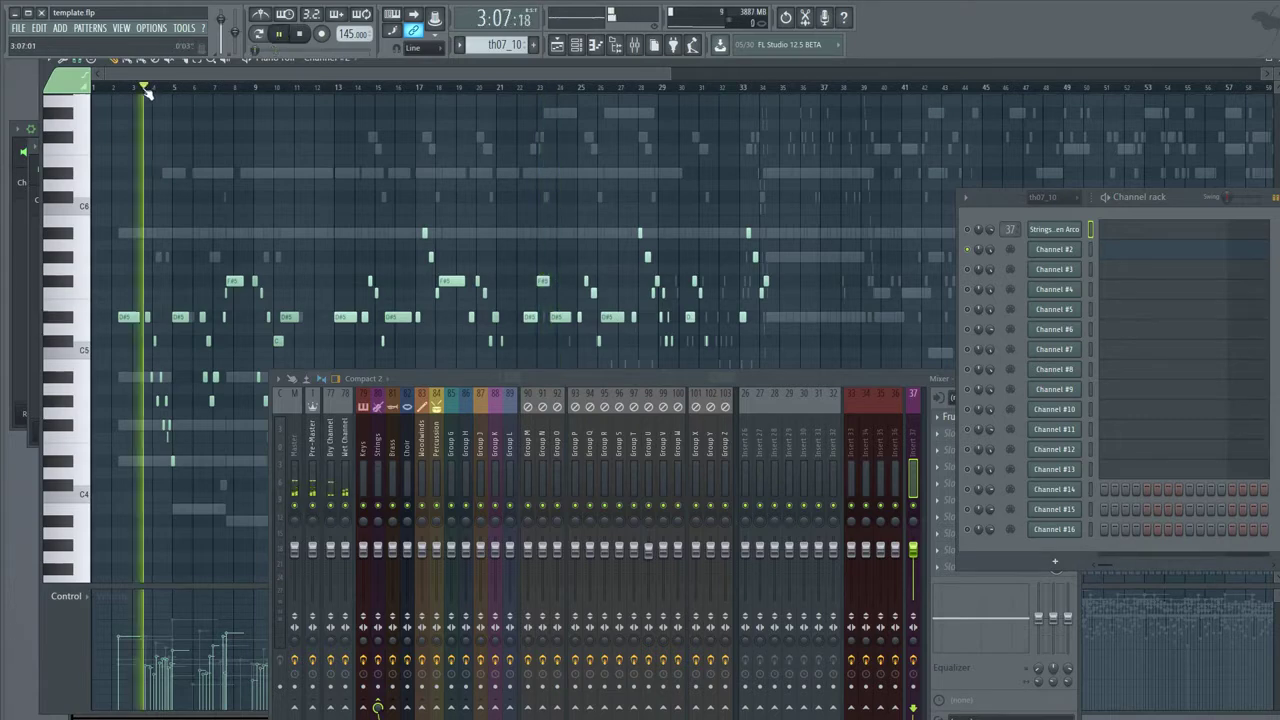
pyautogui.press('space')
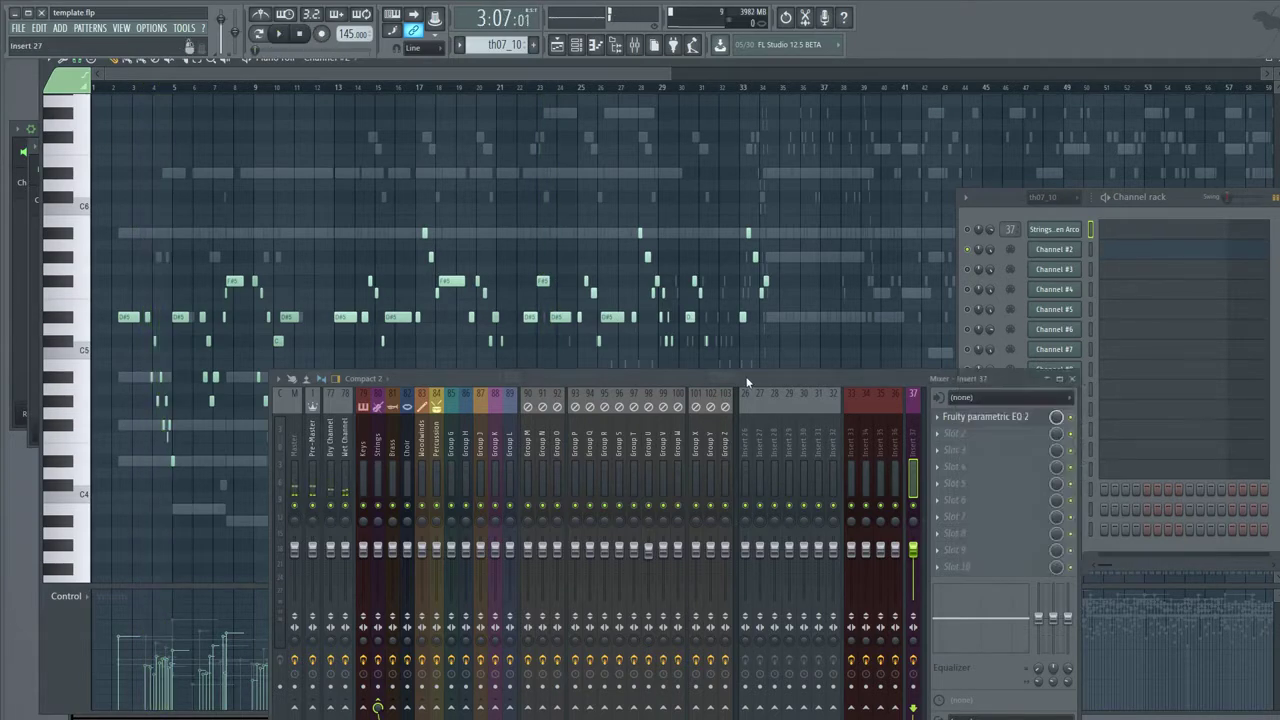
# - Restore the piano roll to its smaller size and replace Channel #2 with Kontakt 5 [64bit], naming the channel Clarinet
pyautogui.moveTo(742, 378); pyautogui.dragTo(535, 166)
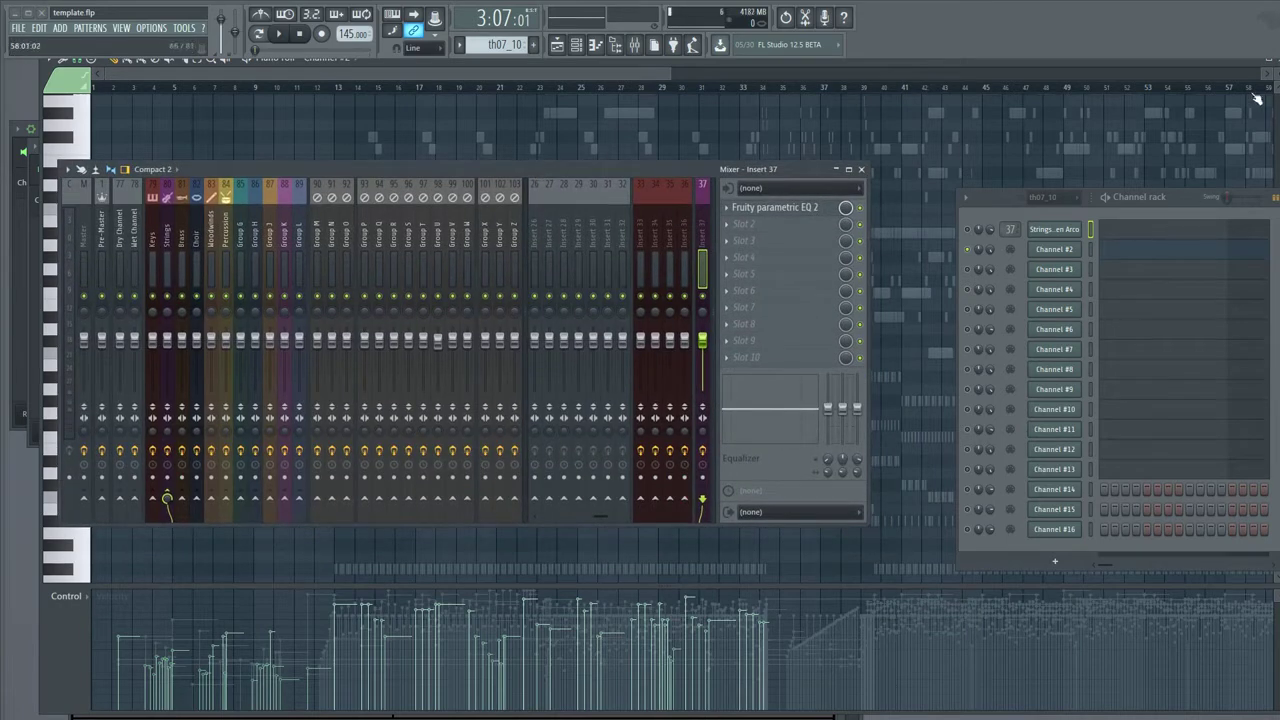
pyautogui.doubleClick(1217, 67)
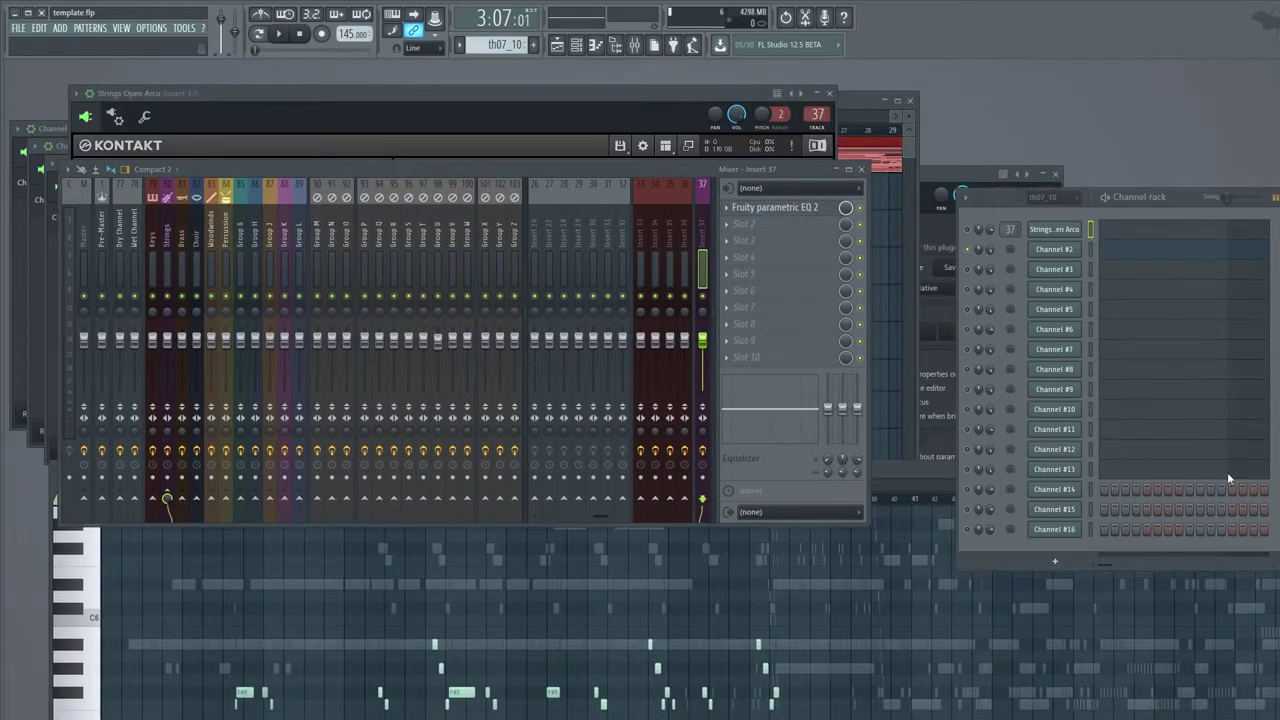
pyautogui.moveTo(1172, 196); pyautogui.dragTo(707, 164)
pyautogui.moveTo(1205, 447); pyautogui.dragTo(601, 218)
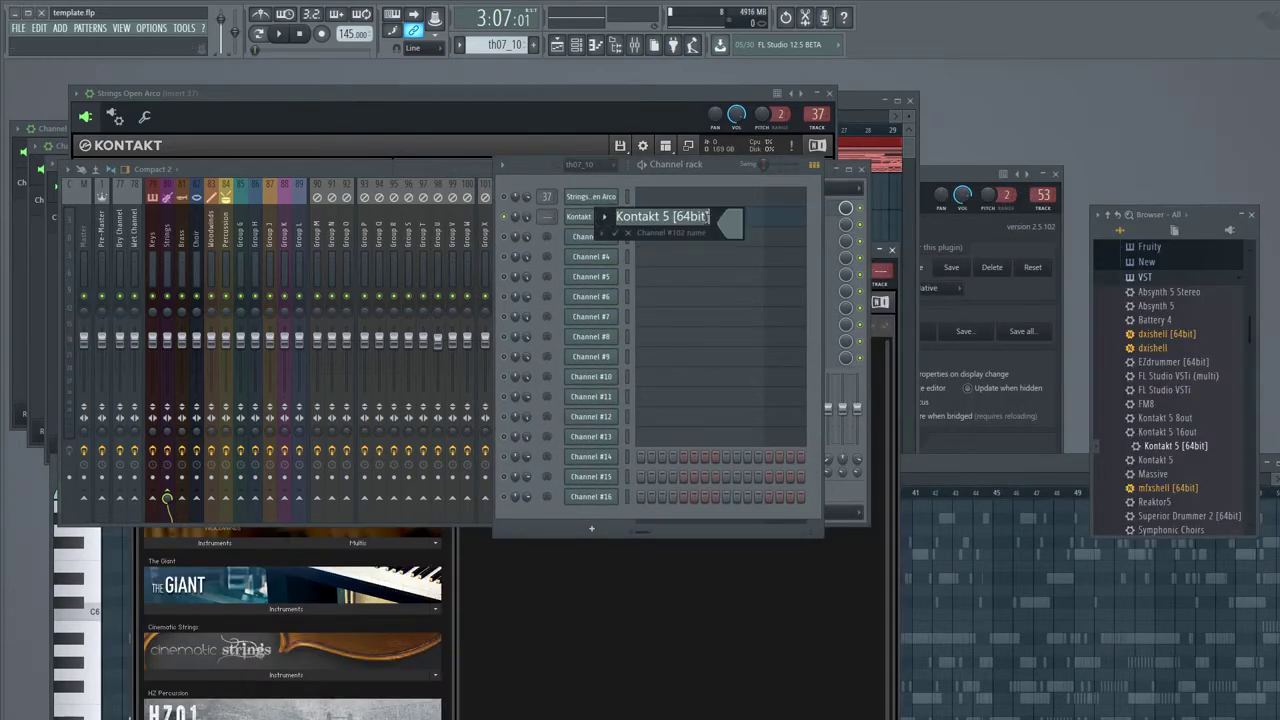
pyautogui.write('Clarinet')
pyautogui.press('Return')
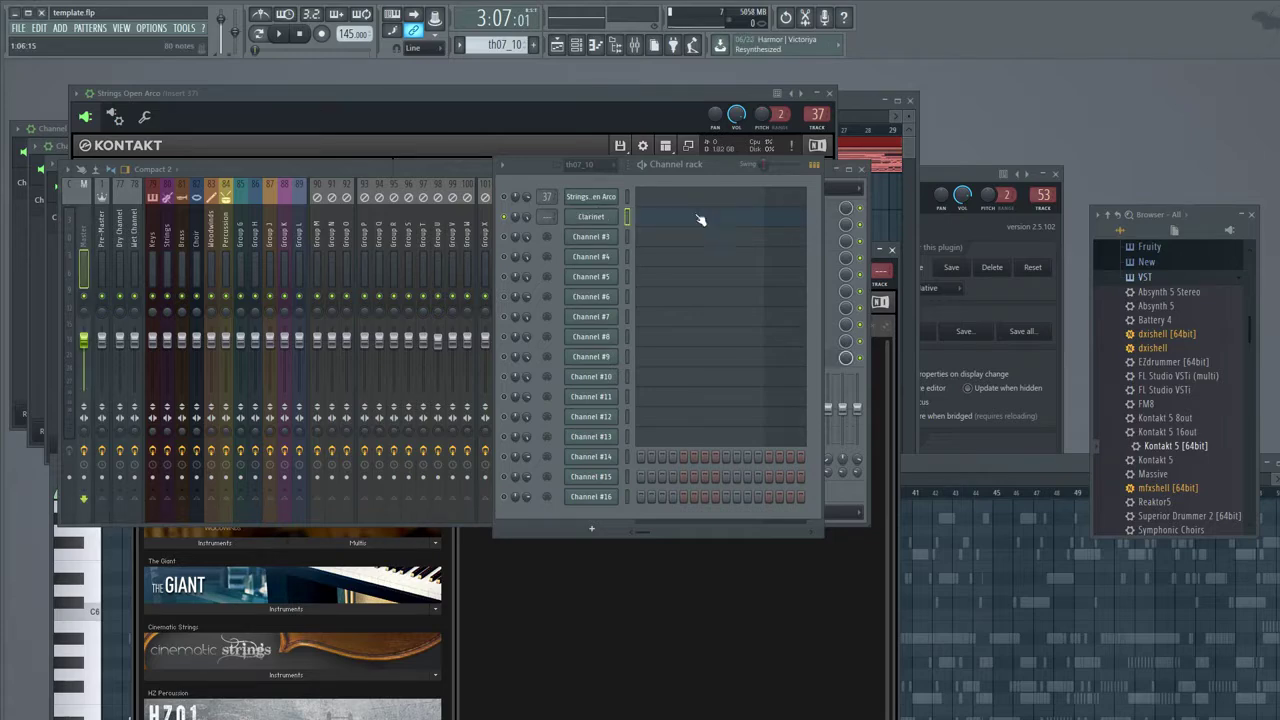
# - Route the Clarinet channel to mixer track 49 in the woodwinds section
pyautogui.moveTo(568, 170); pyautogui.dragTo(913, 183)
pyautogui.scroll(10, 893, 232)
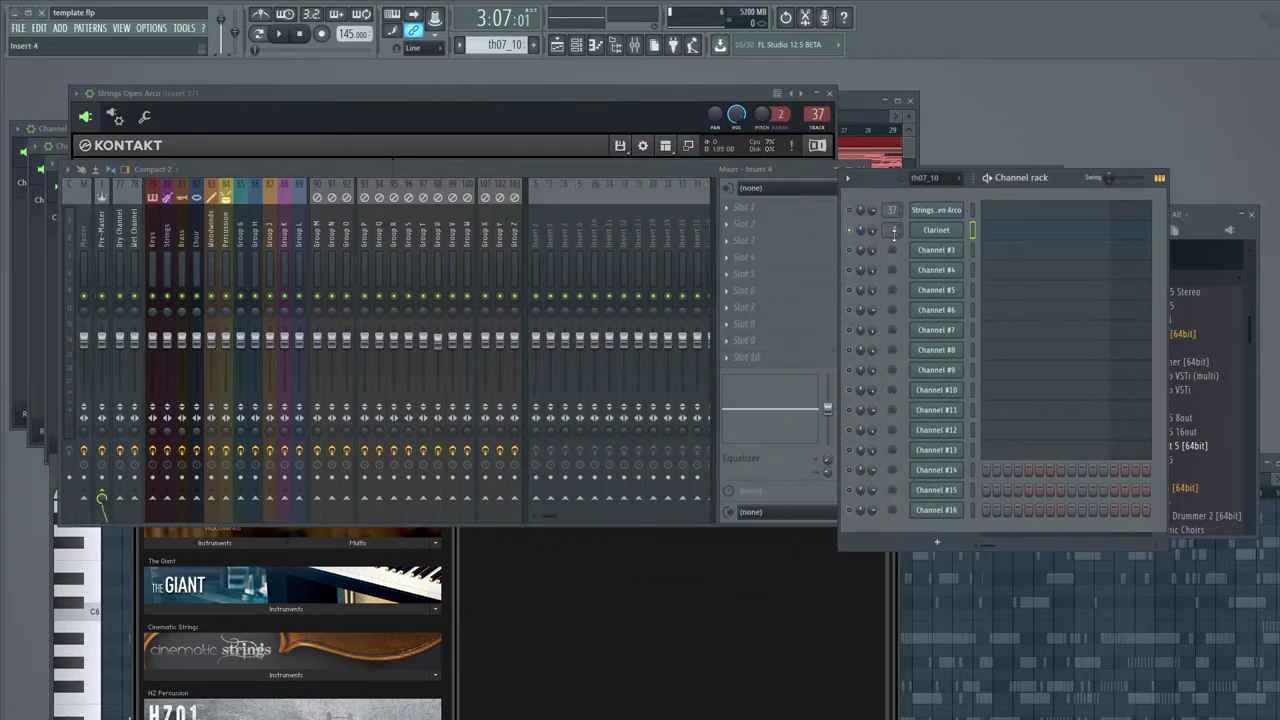
pyautogui.scroll(20, 893, 232)
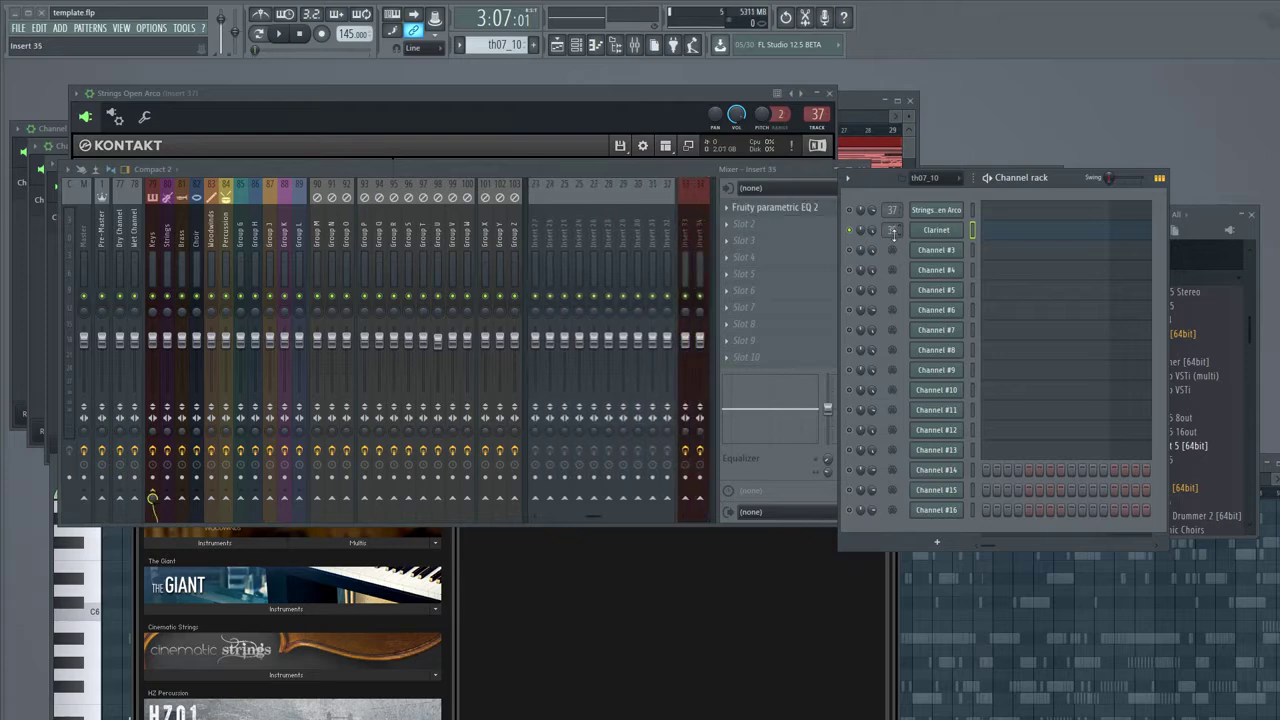
pyautogui.scroll(9, 893, 232)
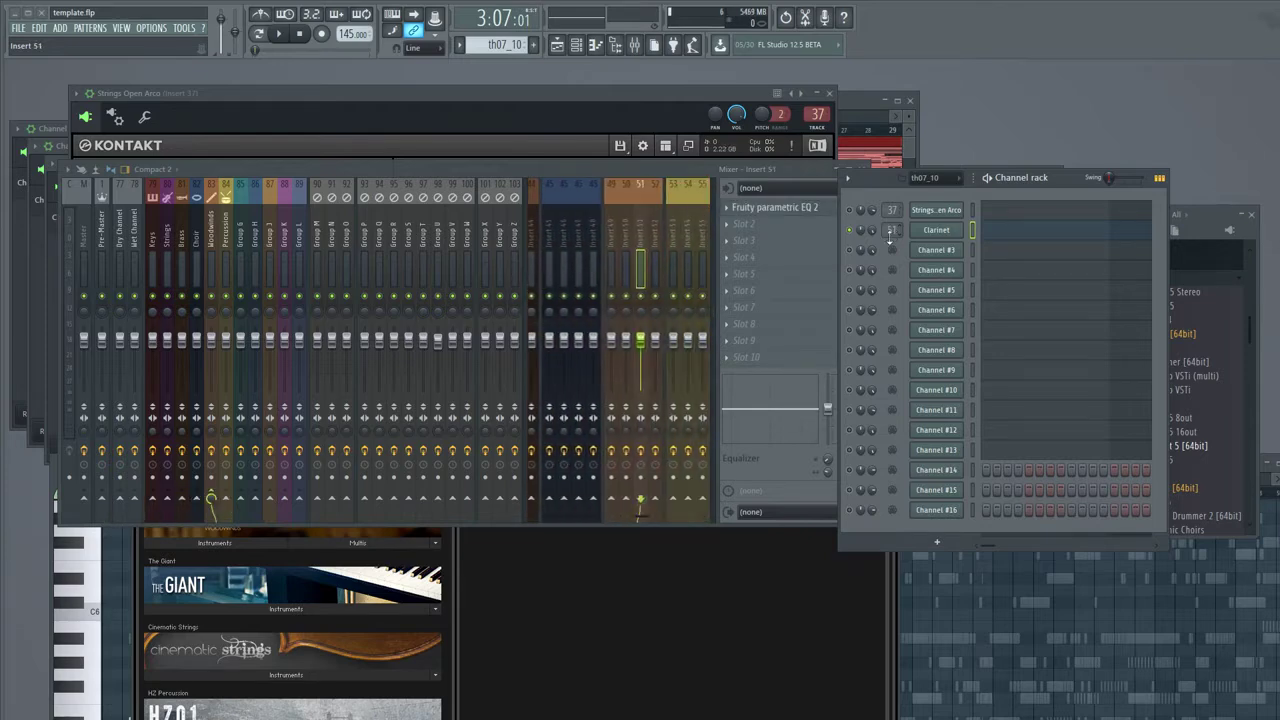
pyautogui.scroll(-2, 891, 232)
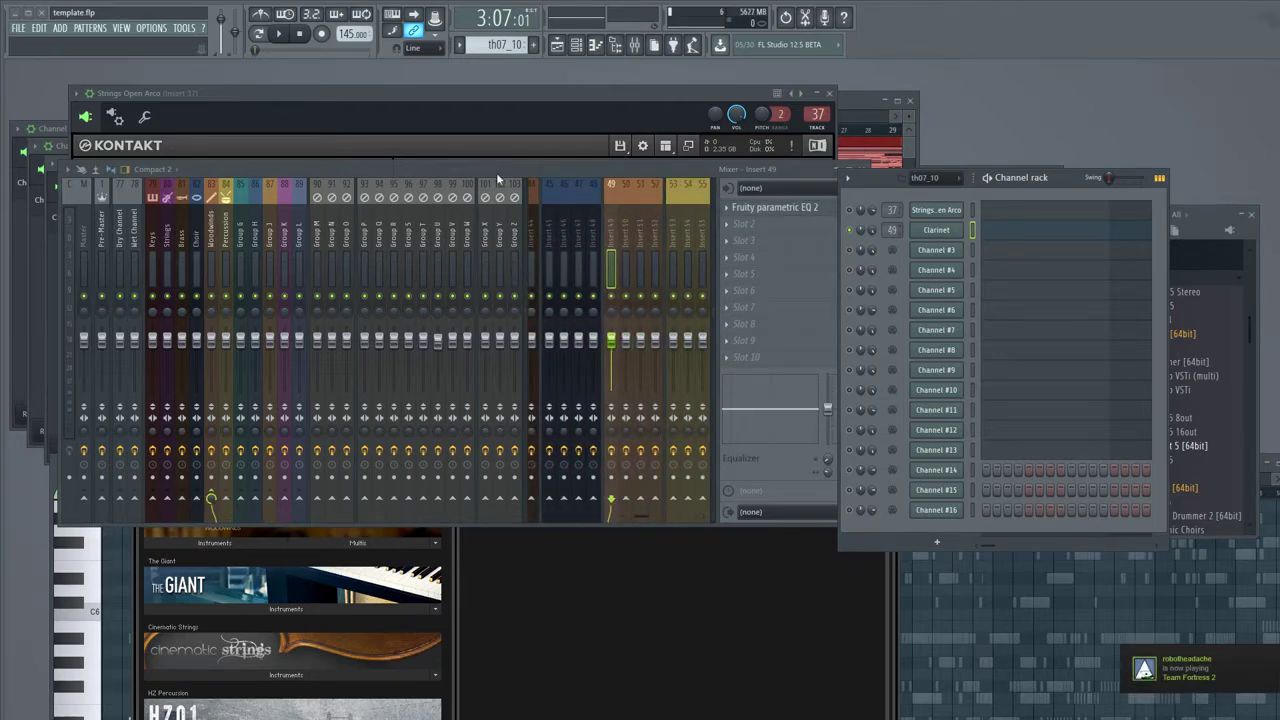
# - Load 2nd_Clarinet_Leg.nki from the Berlin Woodwinds 2nd Clarinet folder into the Clarinet channel's Kontakt and set its MIDI channel to omni
pyautogui.moveTo(496, 172); pyautogui.dragTo(910, 578)
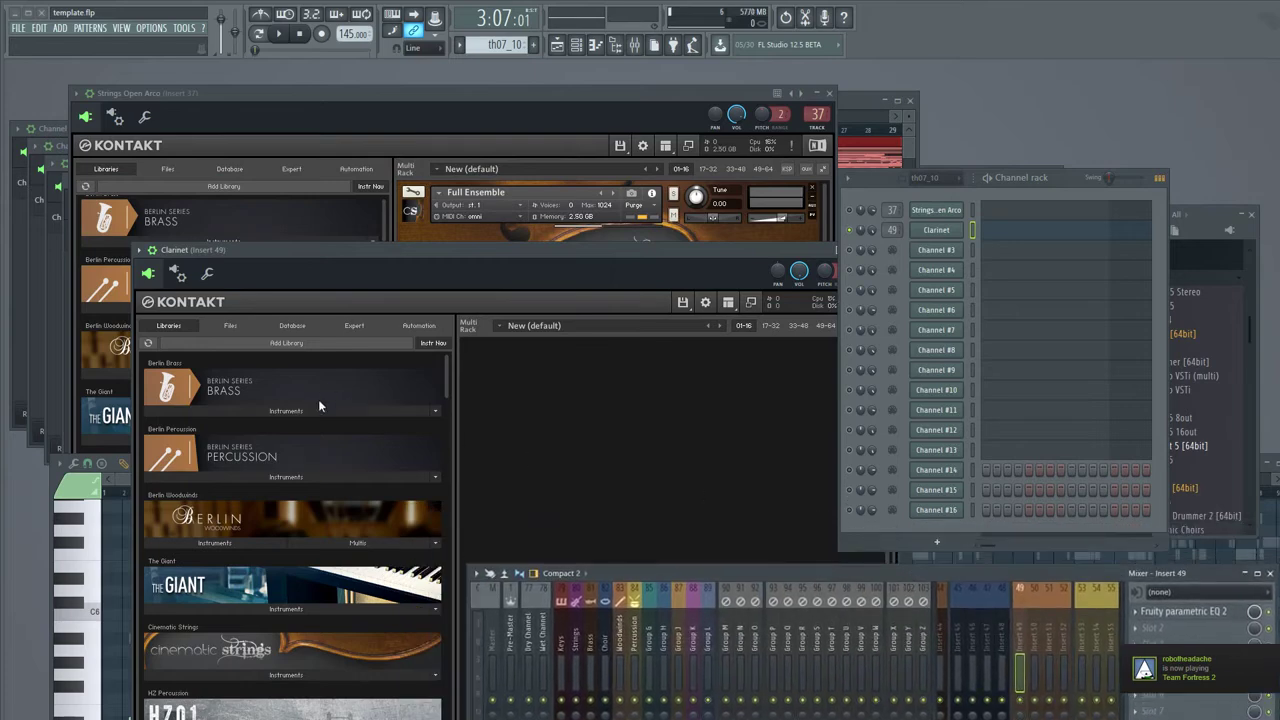
pyautogui.click(236, 541)
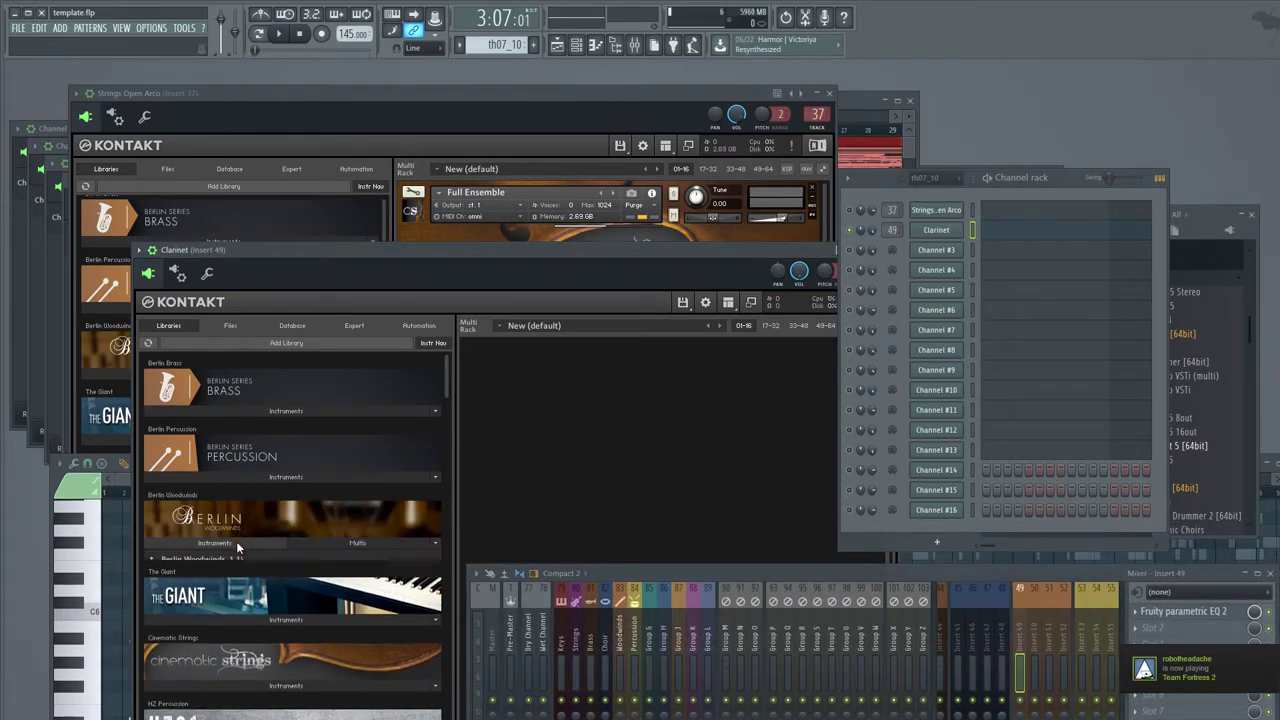
pyautogui.moveTo(285, 279); pyautogui.dragTo(261, 147)
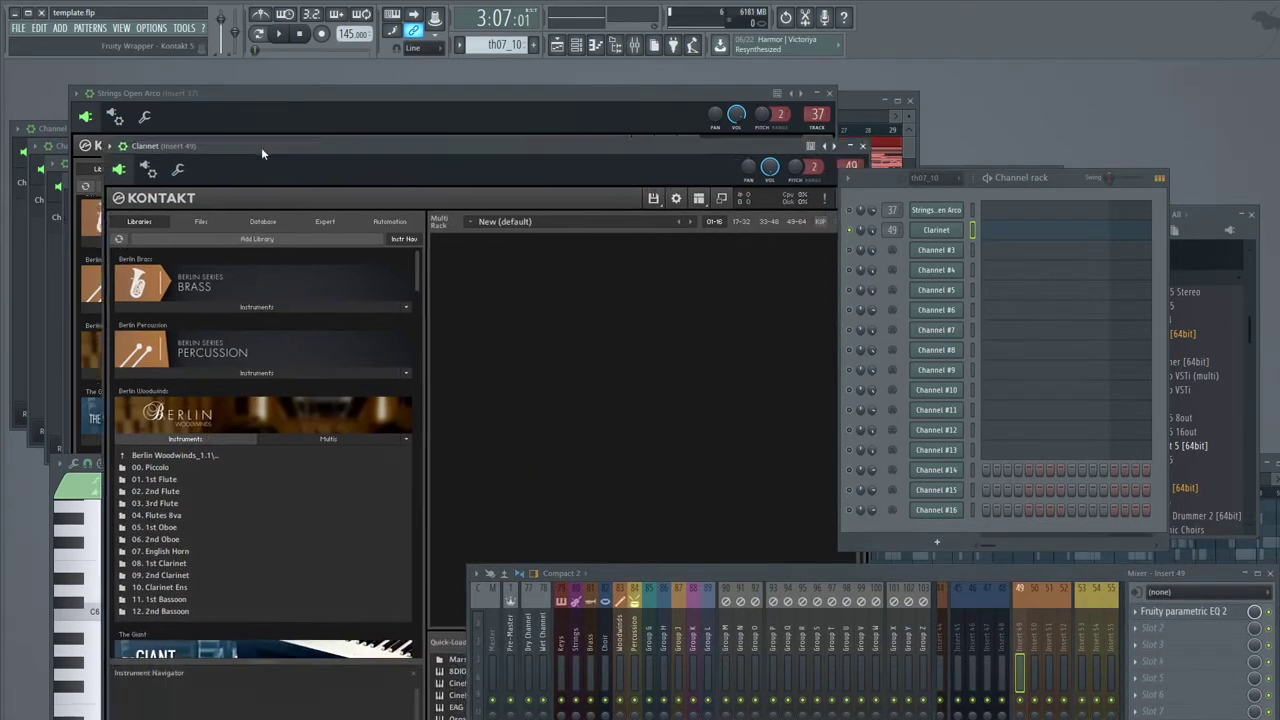
pyautogui.click(165, 550)
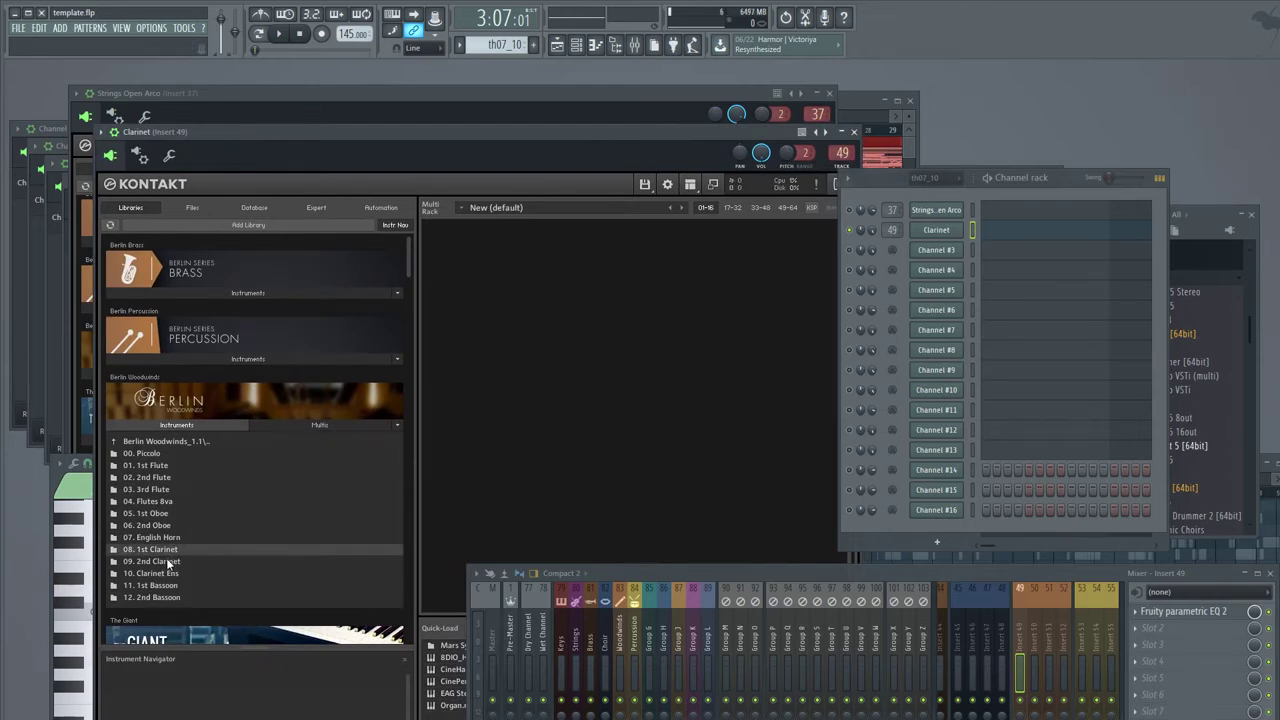
pyautogui.doubleClick(166, 561)
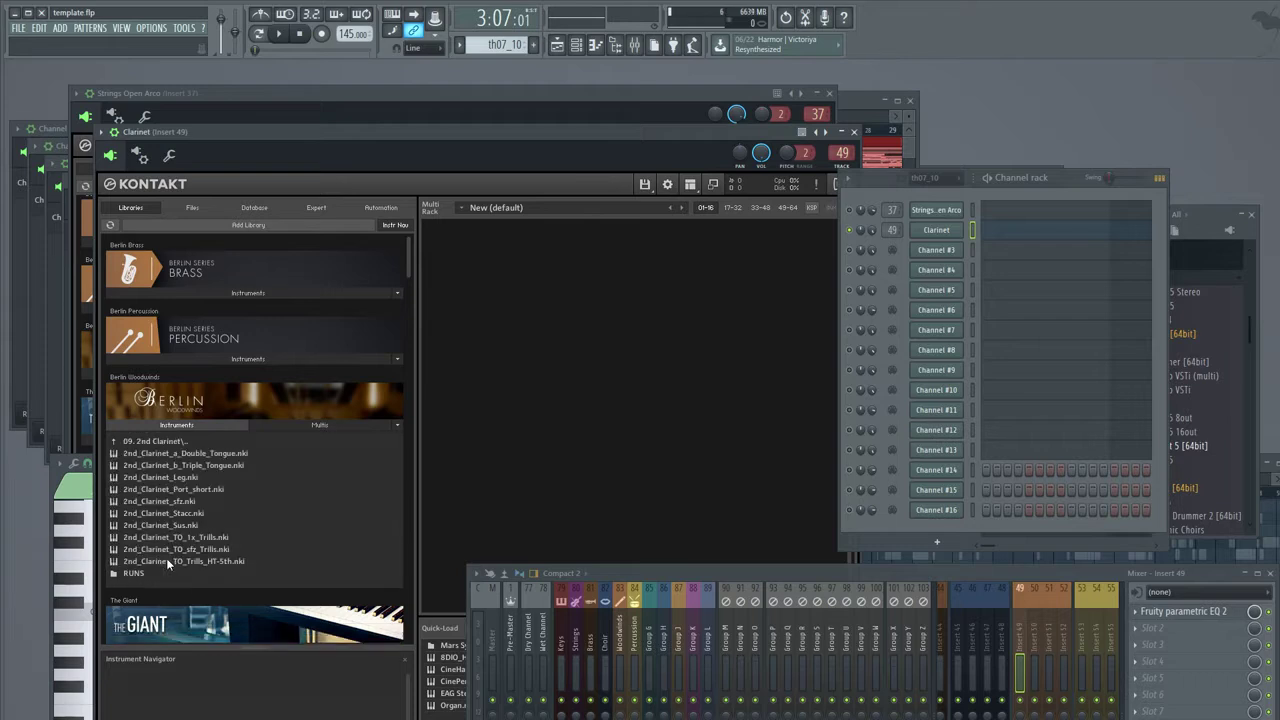
pyautogui.click(186, 479)
pyautogui.doubleClick(186, 480)
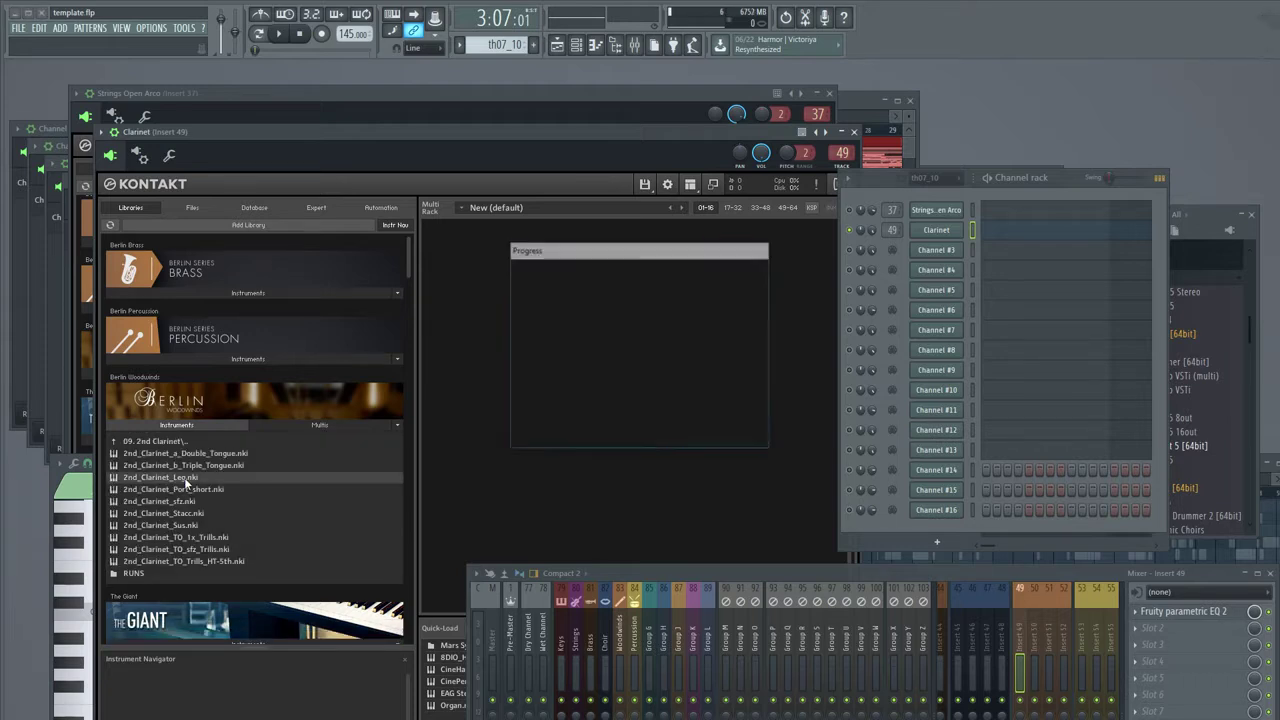
pyautogui.click(511, 255)
pyautogui.click(514, 267)
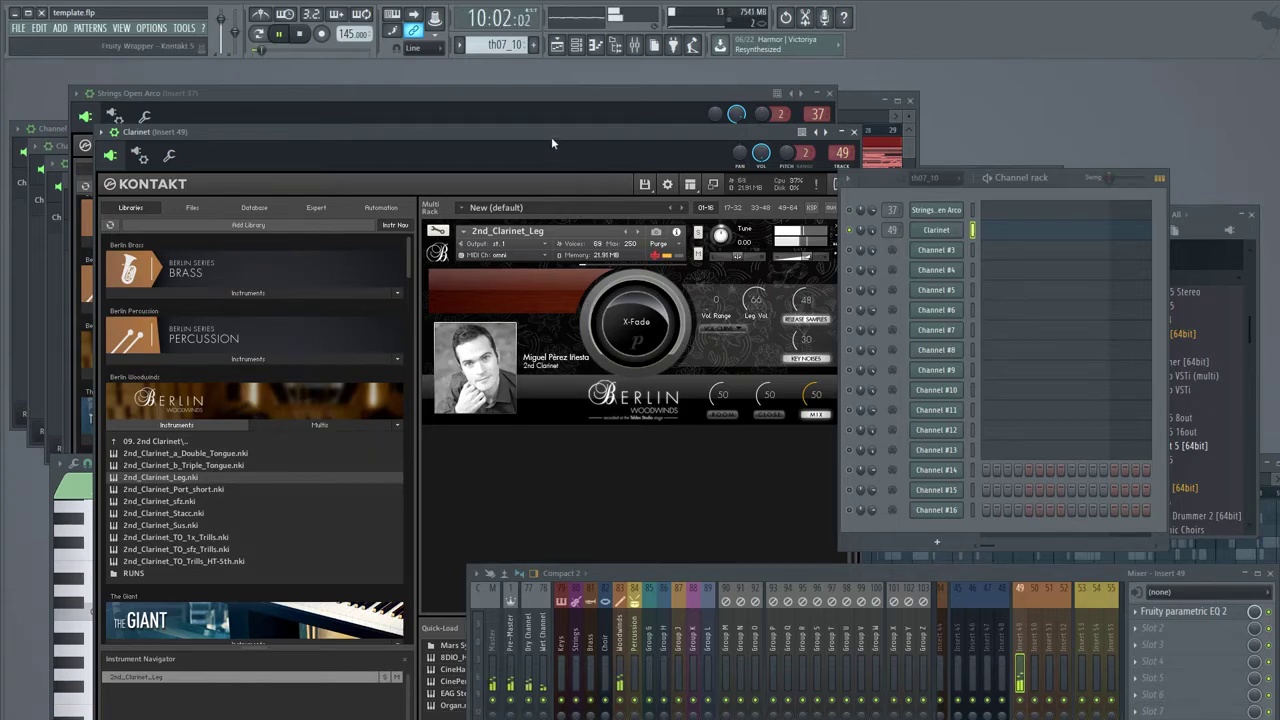
# - With the song playing, unmute Strings Open Arco alongside Clarinet and view each channel's notes in the piano roll
pyautogui.moveTo(551, 143)
pyautogui.mouseDown()
pyautogui.moveTo(506, 380)
pyautogui.moveTo(520, 425)
pyautogui.moveTo(506, 370)
pyautogui.moveTo(531, 133)
pyautogui.mouseUp()
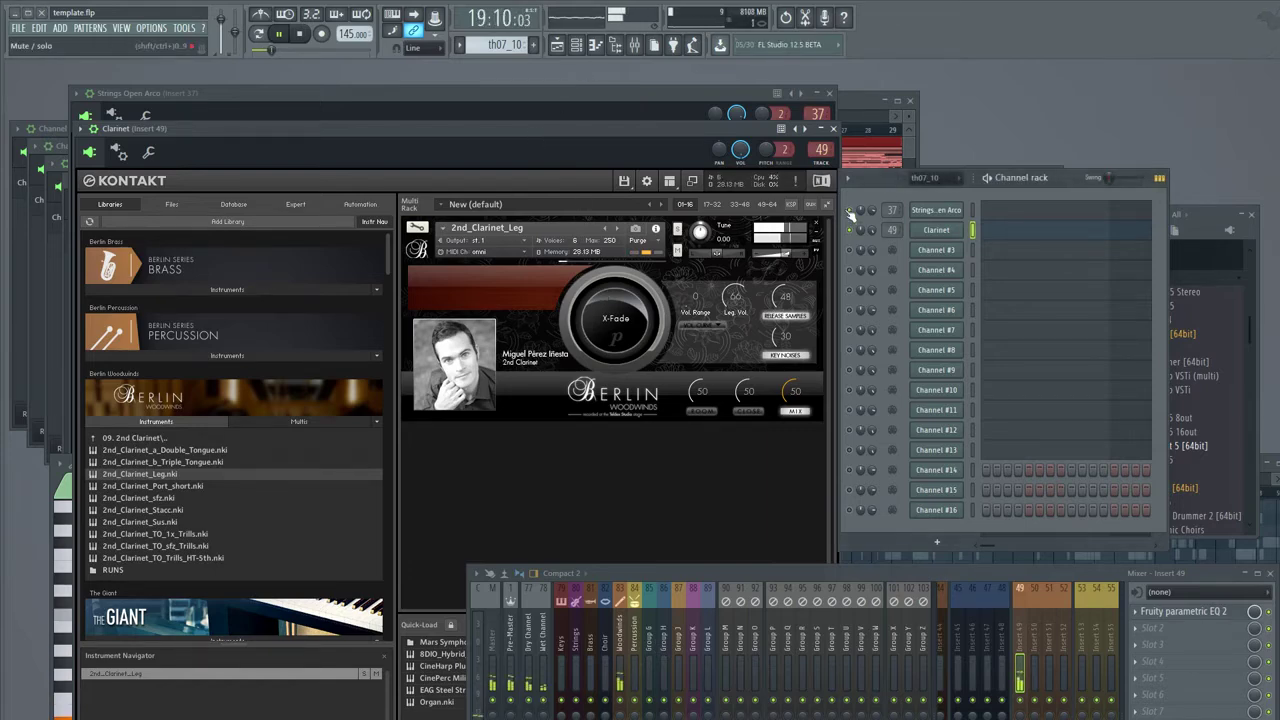
pyautogui.click(1009, 221)
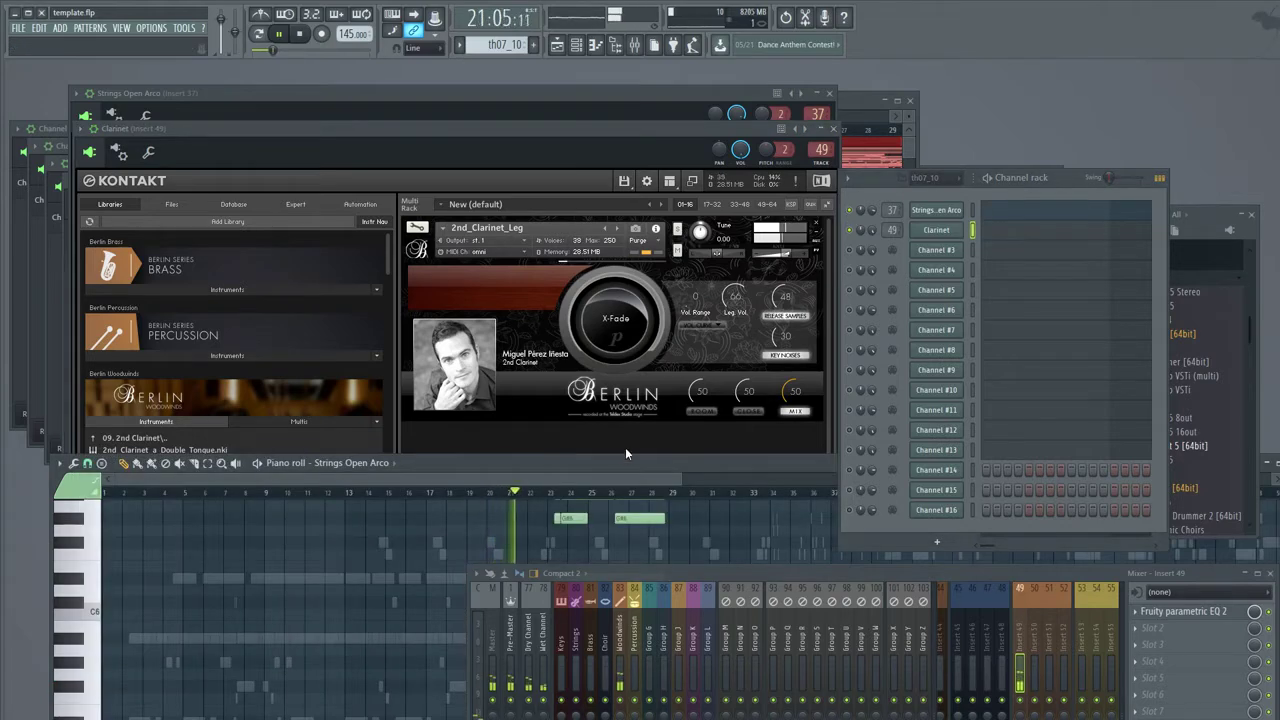
pyautogui.click(611, 452)
pyautogui.click(1012, 232)
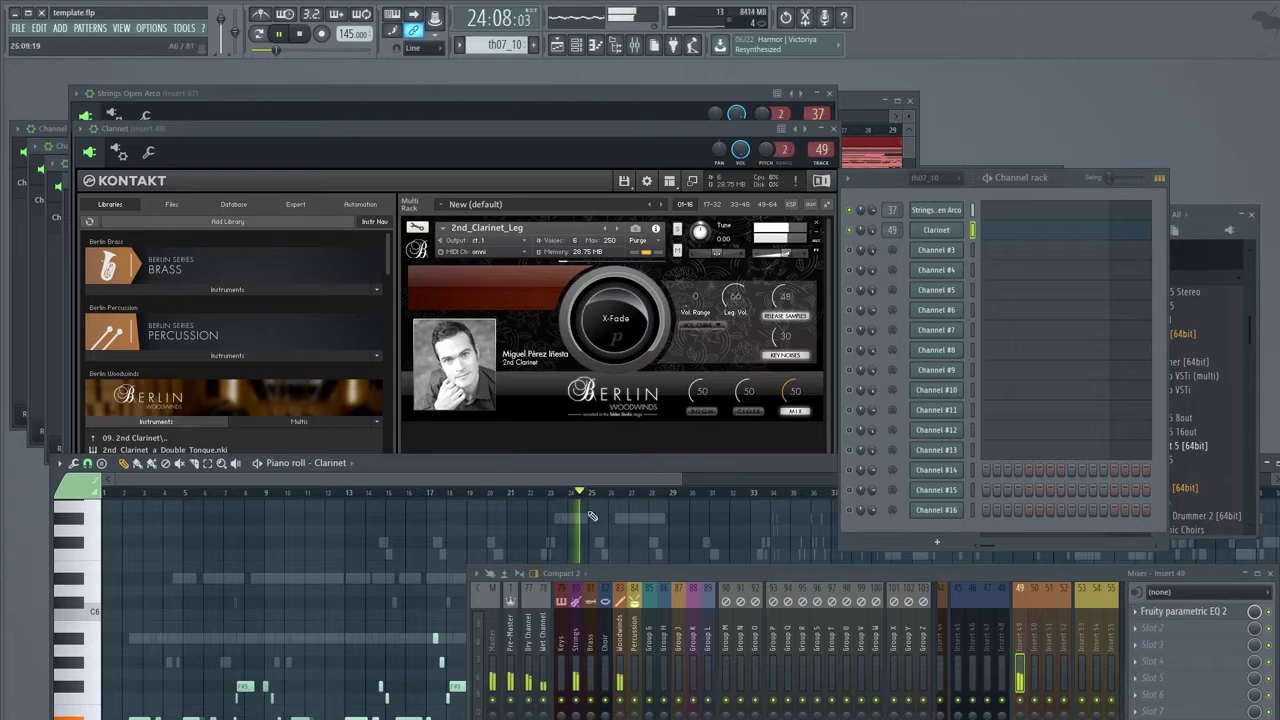
# - Play the Clarinet part from bar 2, audition Channel #3's notes from the same bar in the piano roll, and stop playback
pyautogui.moveTo(448, 466); pyautogui.dragTo(300, 220)
pyautogui.moveTo(143, 216); pyautogui.dragTo(130, 220)
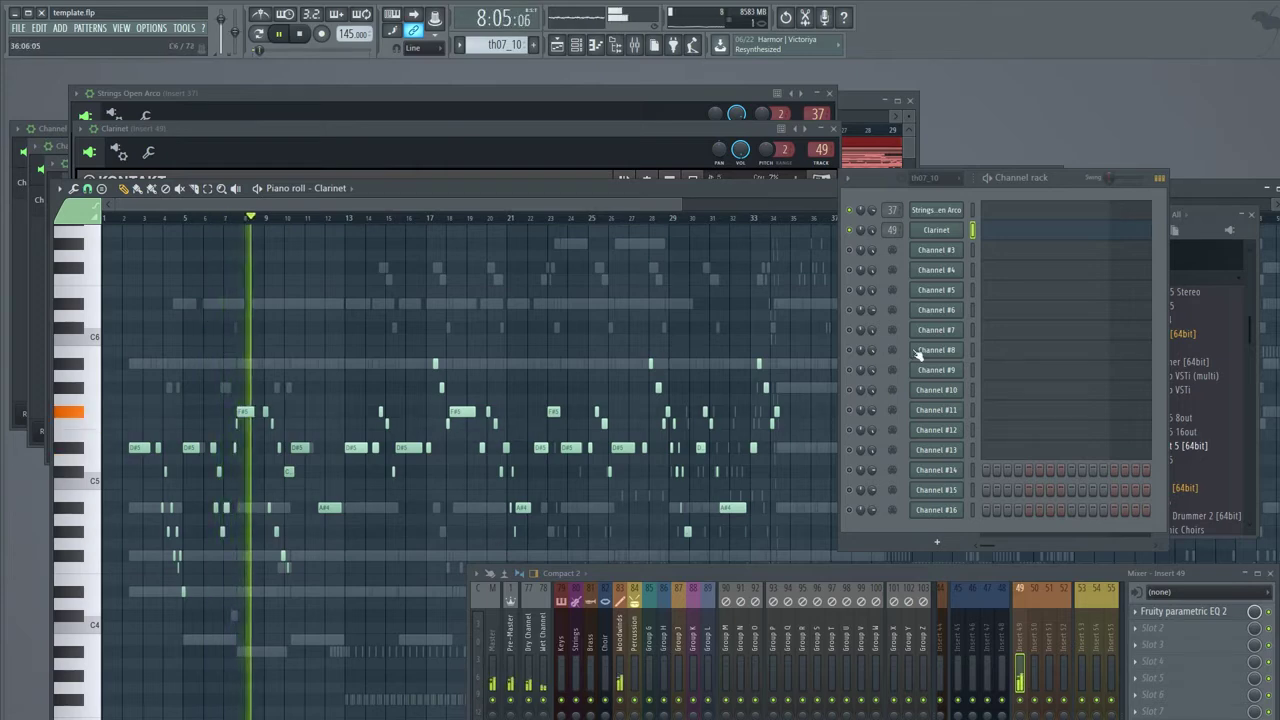
pyautogui.click(972, 250)
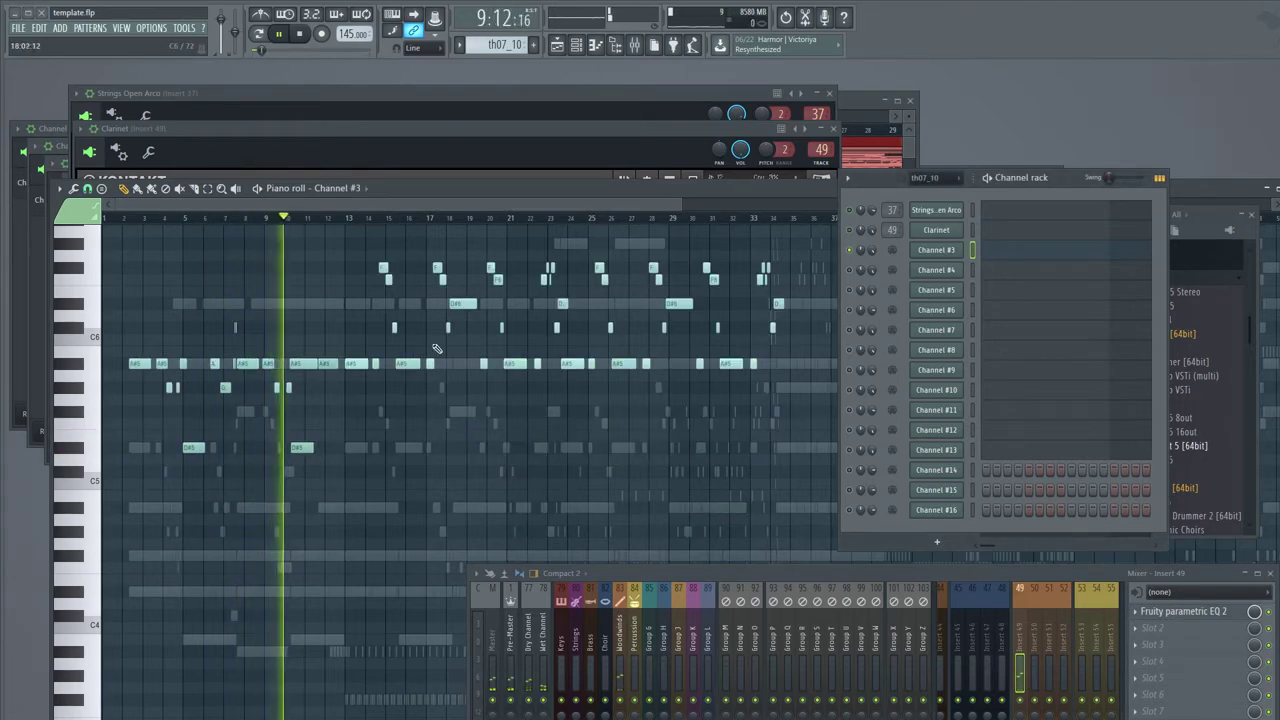
pyautogui.click(130, 218)
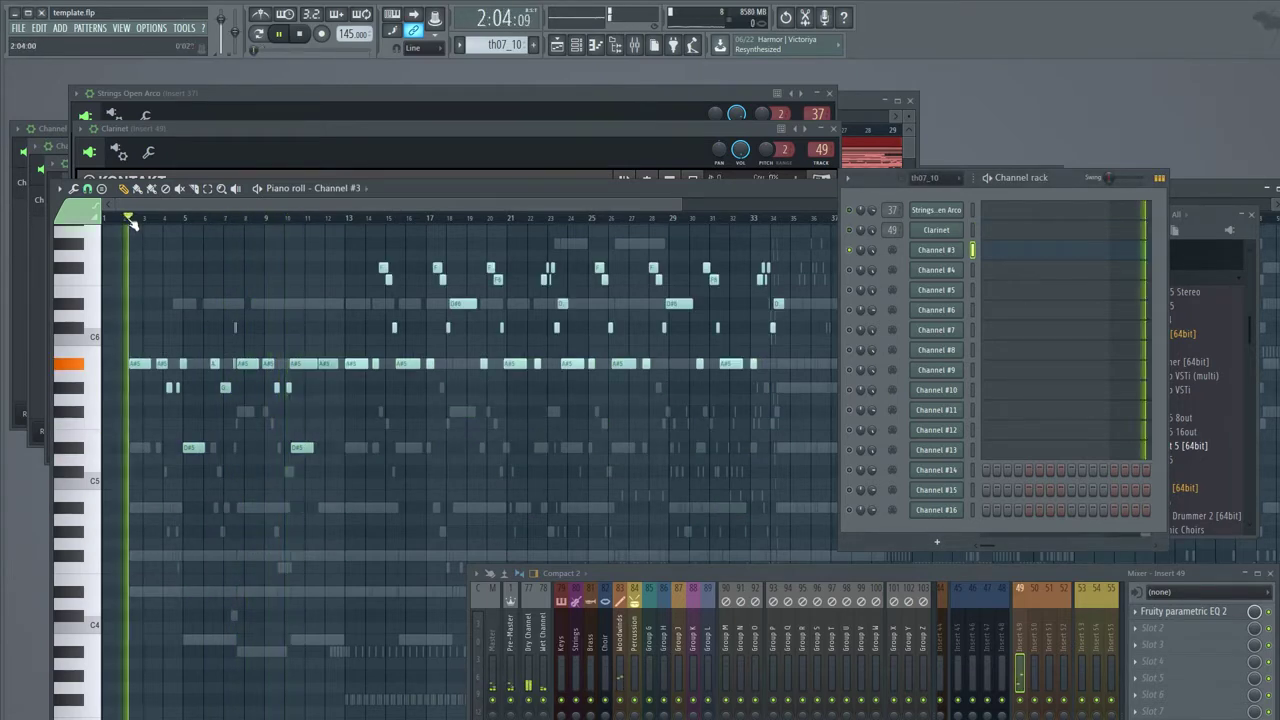
pyautogui.click(299, 34)
pyautogui.moveTo(390, 193); pyautogui.dragTo(383, 470)
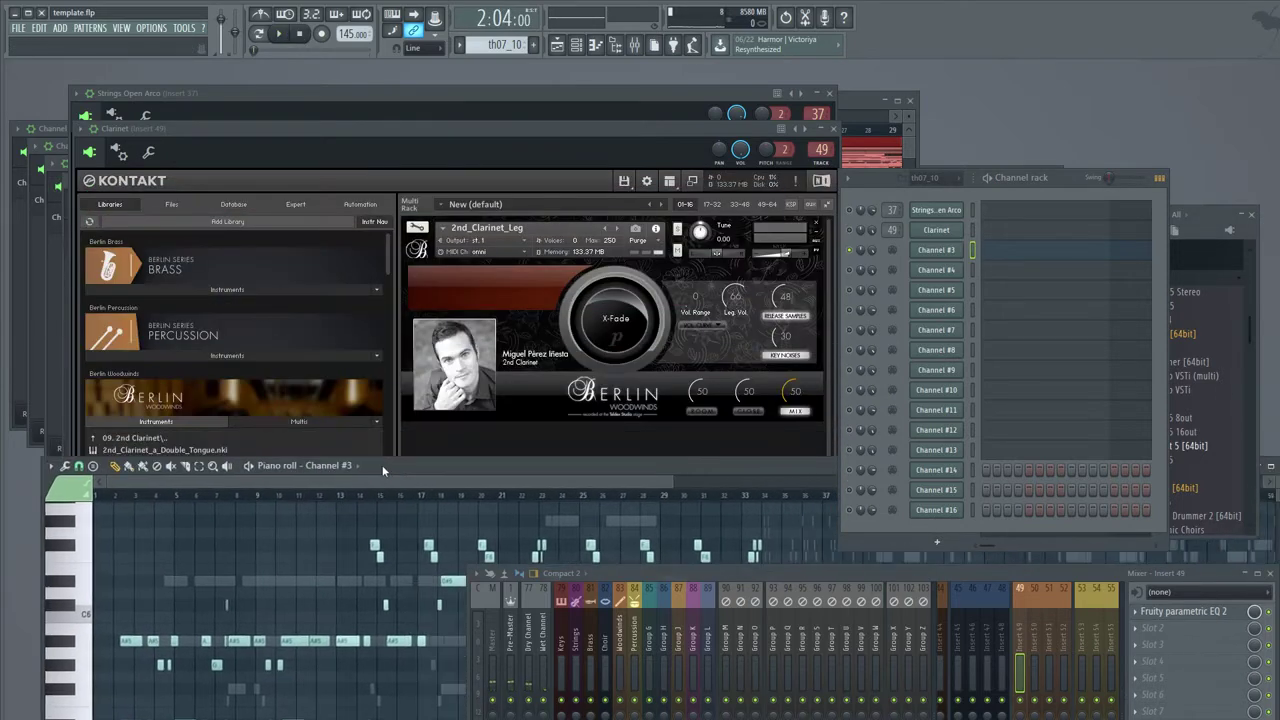
# - Rename the Clarinet channel as 2nd Clarinet
pyautogui.moveTo(873, 182); pyautogui.dragTo(623, 173)
pyautogui.rightClick(686, 221)
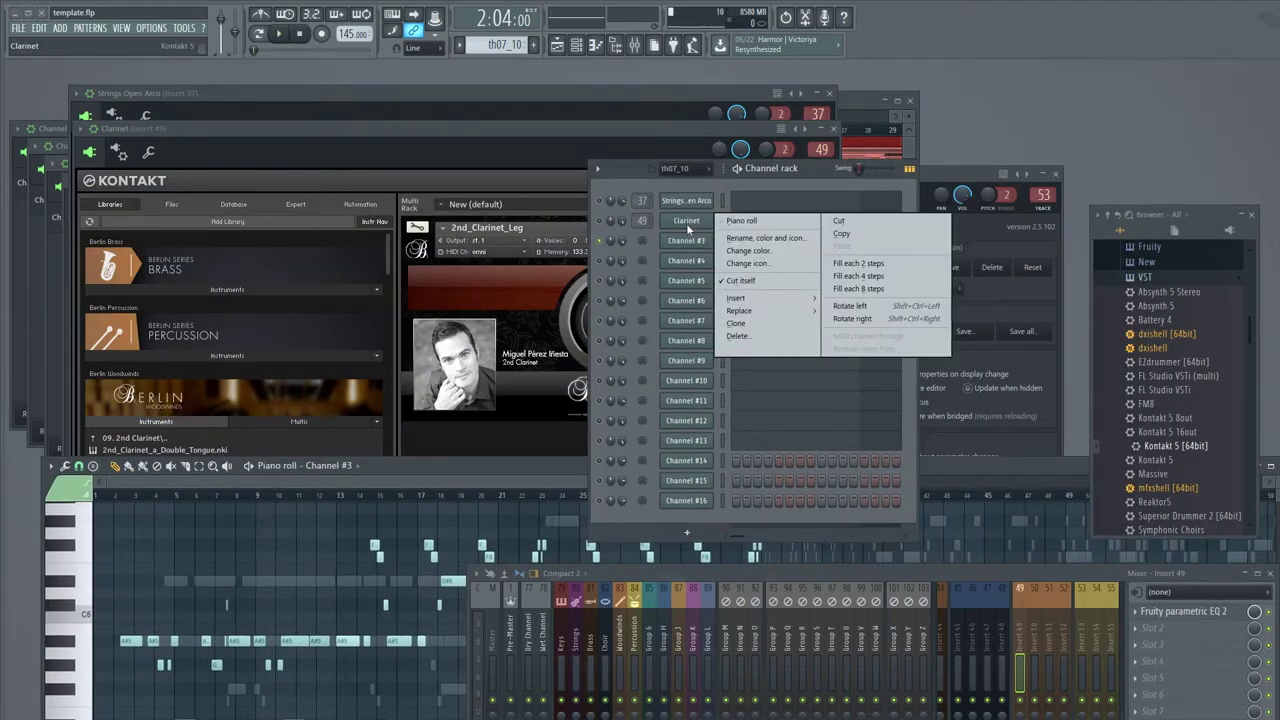
pyautogui.click(726, 239)
pyautogui.write('2nd Clarin')
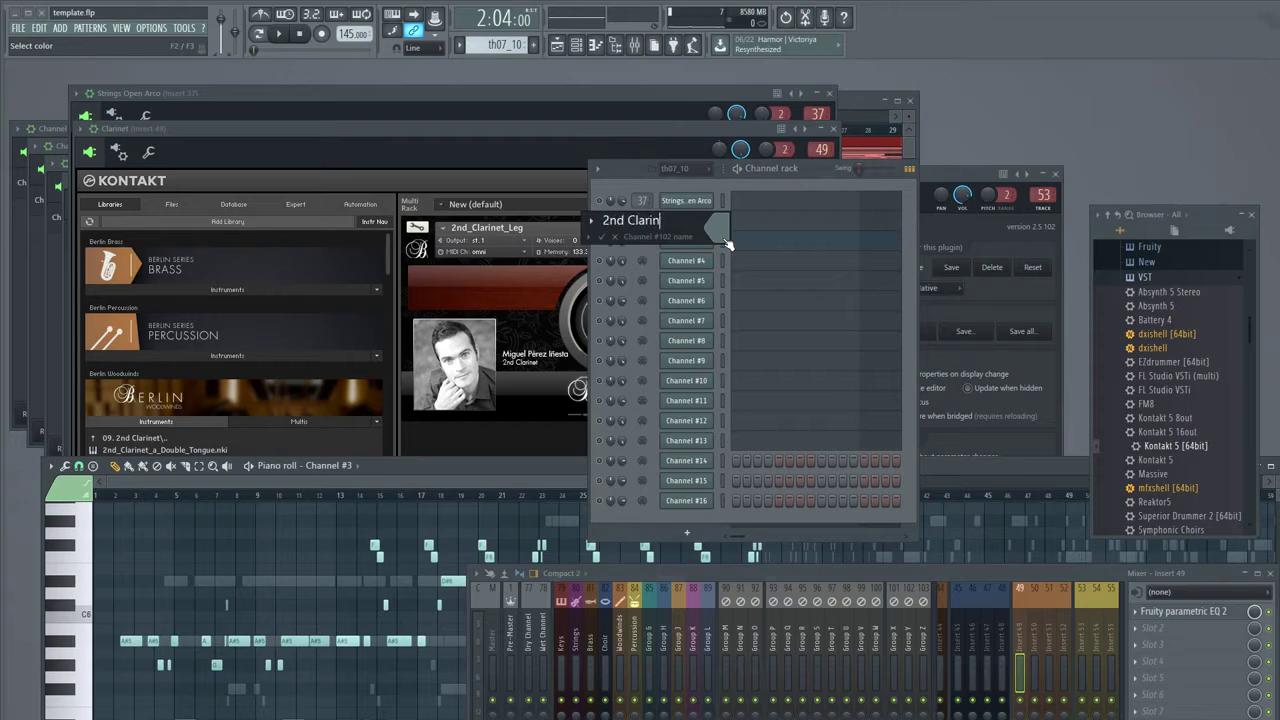
pyautogui.write('et')
pyautogui.press('Return')
# - Rename Channel #3 as 1st Clarinet
pyautogui.keyDown('shift'); pyautogui.click(679, 241); pyautogui.keyUp('shift')
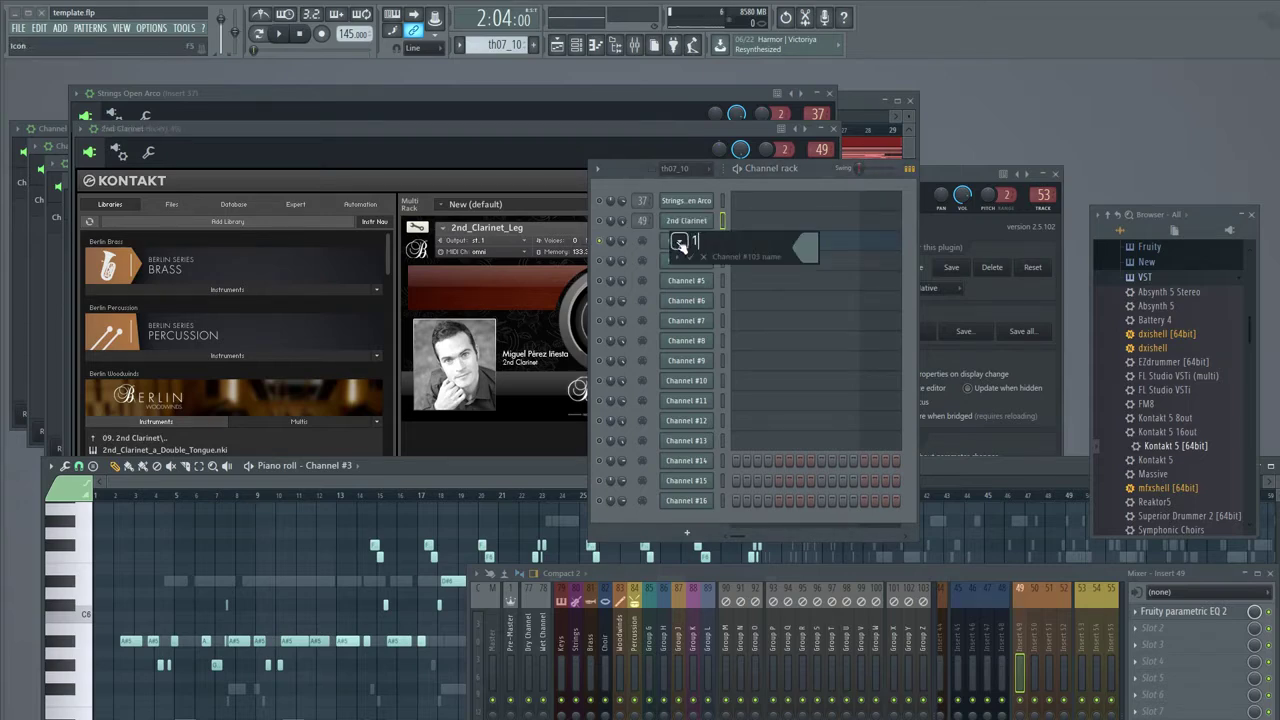
pyautogui.write('1st Clarinet')
pyautogui.press('Return')
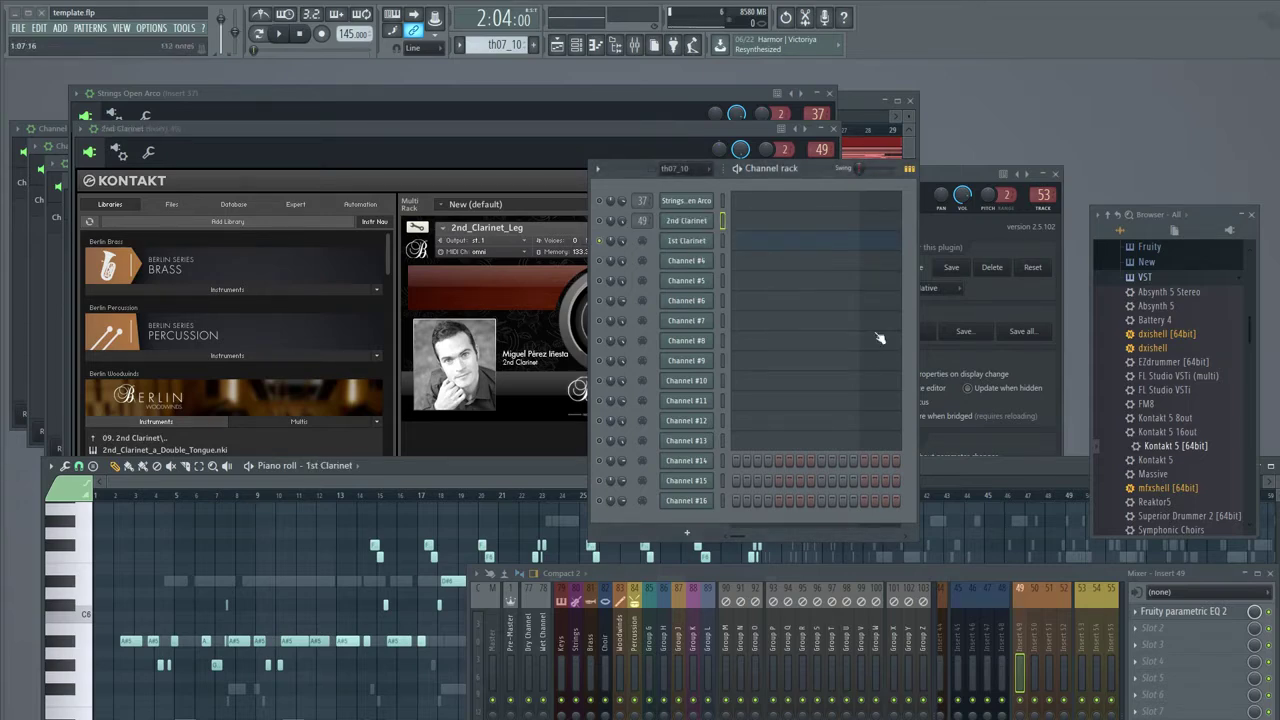
# - Replace the third channel with Kontakt 5 [64bit] routed to mixer track 50, and name it 1st Clarinet
pyautogui.moveTo(1160, 450); pyautogui.dragTo(686, 241)
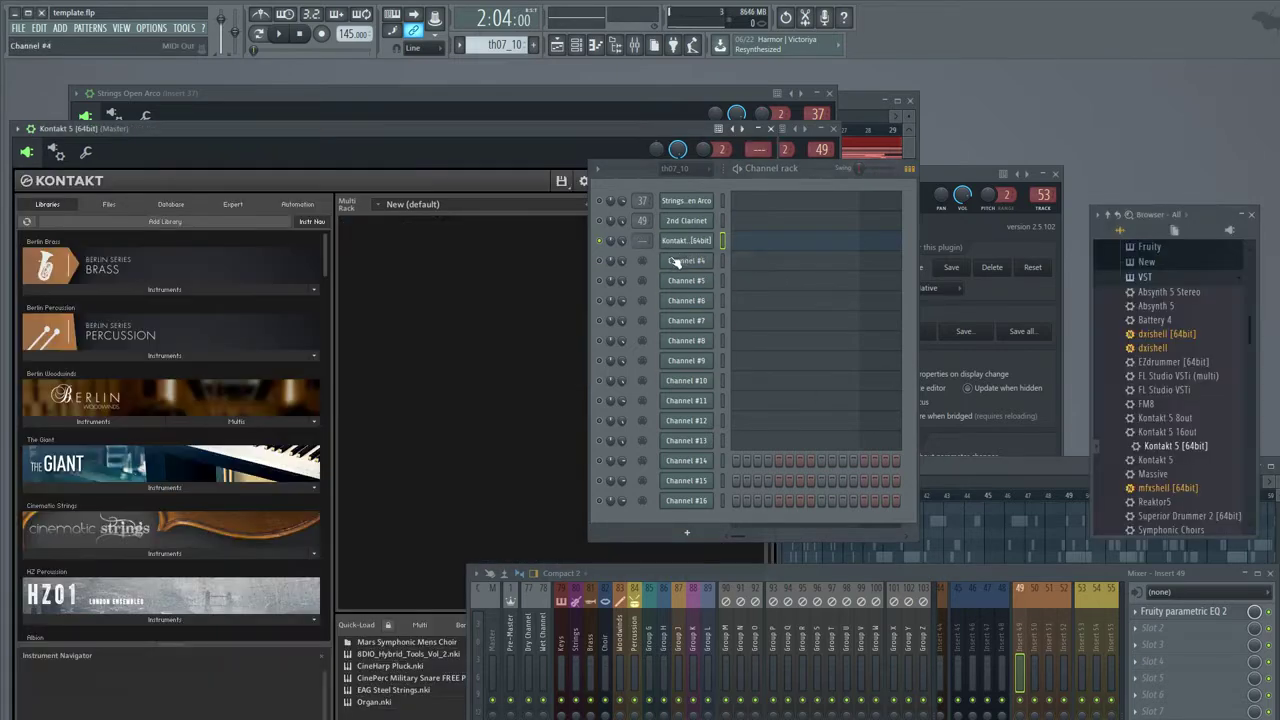
pyautogui.scroll(2, 641, 241)
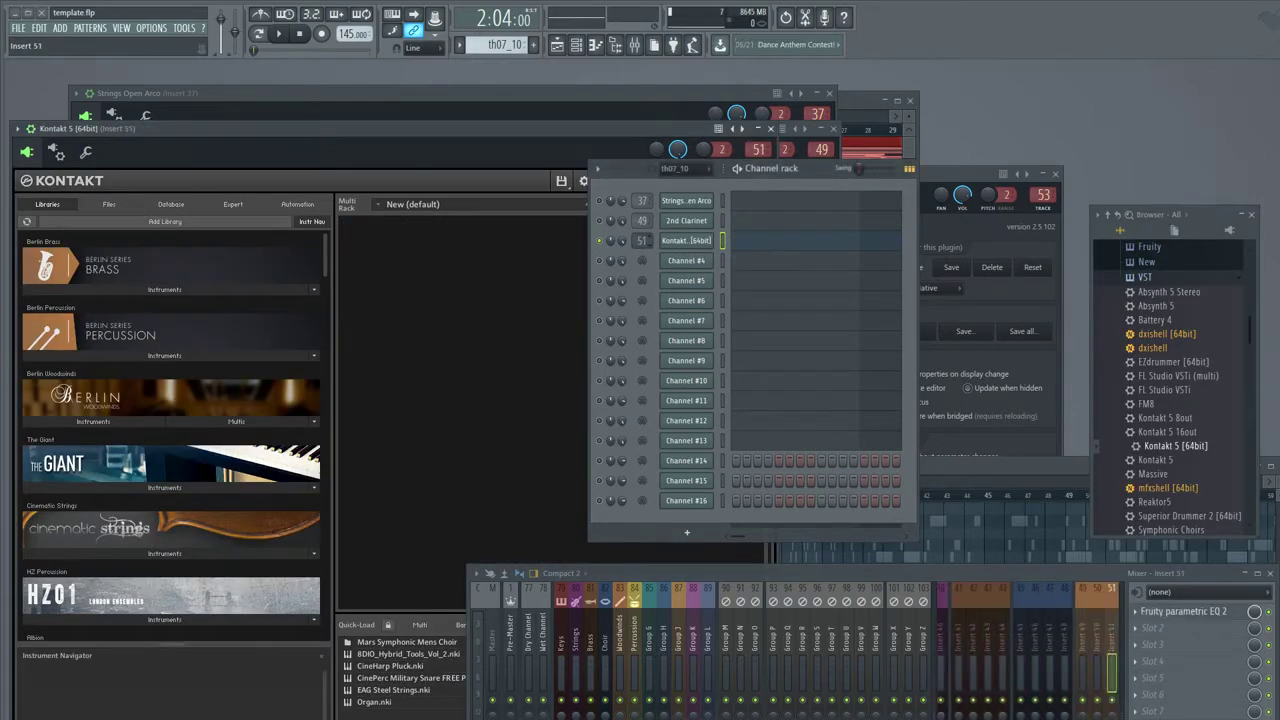
pyautogui.keyDown('shift'); pyautogui.click(684, 244); pyautogui.keyUp('shift')
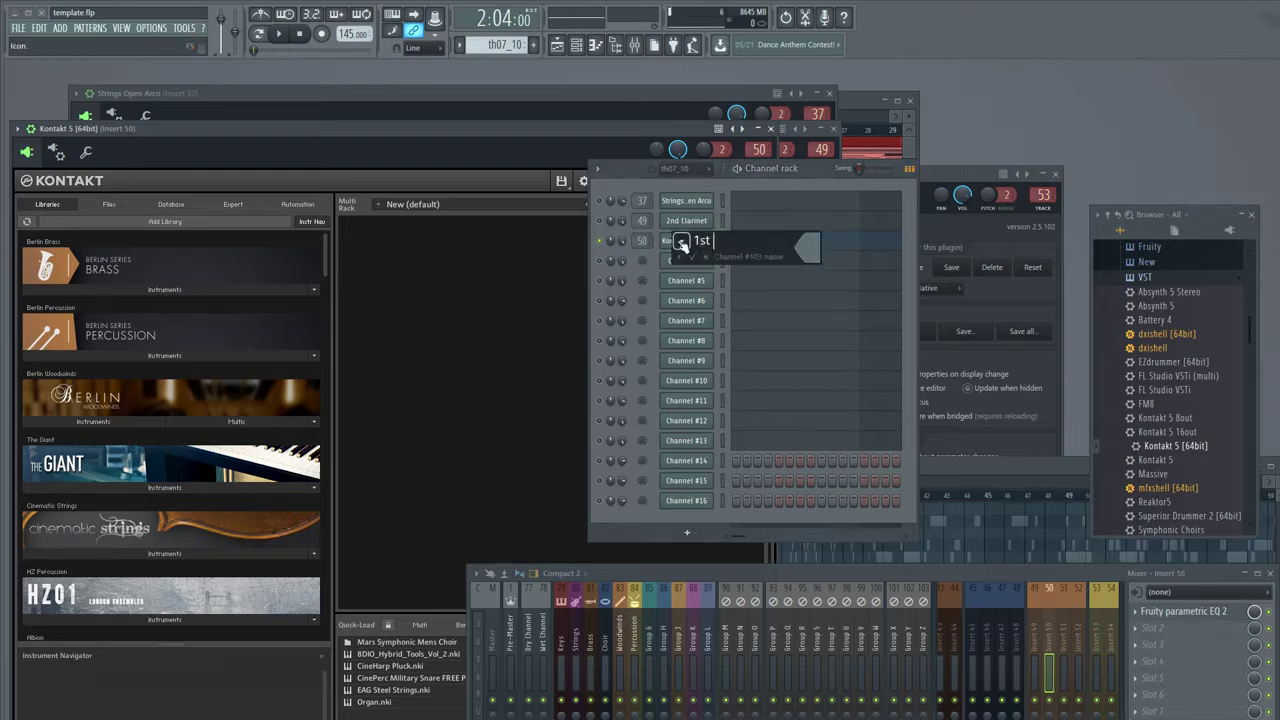
pyautogui.write('1st Clarinet')
pyautogui.press('Return')
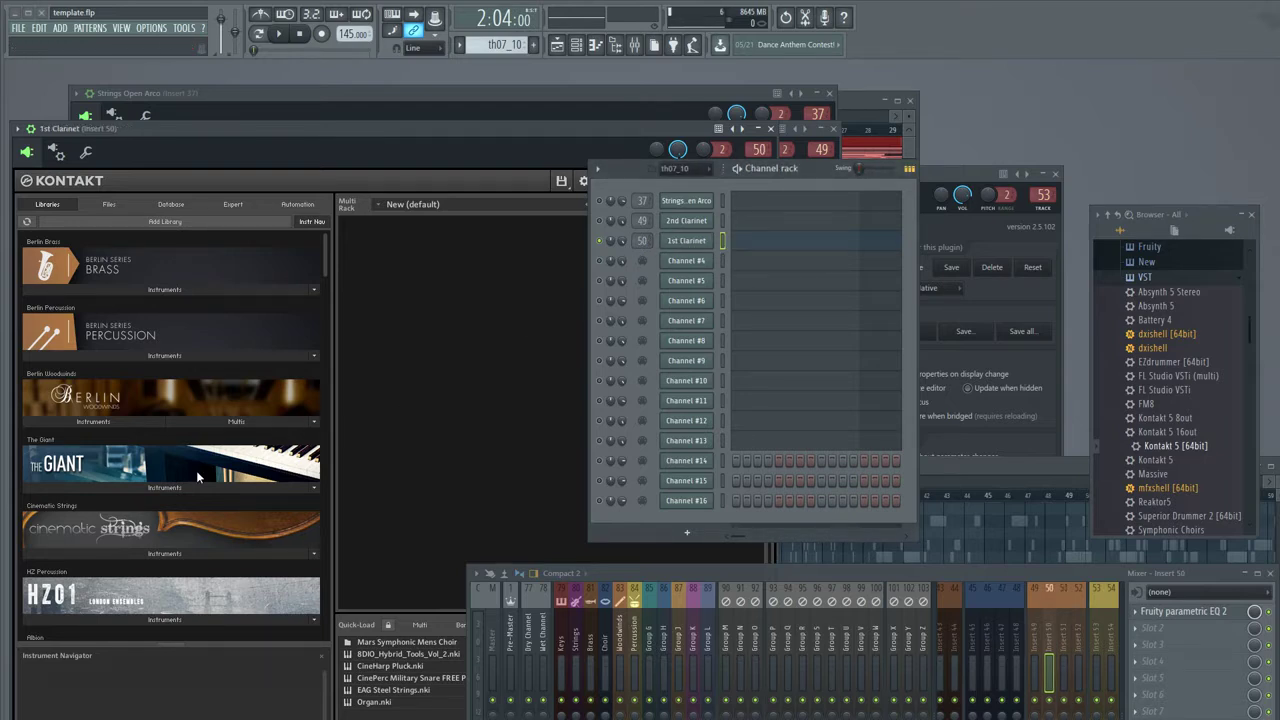
# - Load 1st_Clarinet_Leg.nki from the Berlin Woodwinds 1st Clarinet folder into the 1st Clarinet channel and set its MIDI channel to omni
pyautogui.click(104, 424)
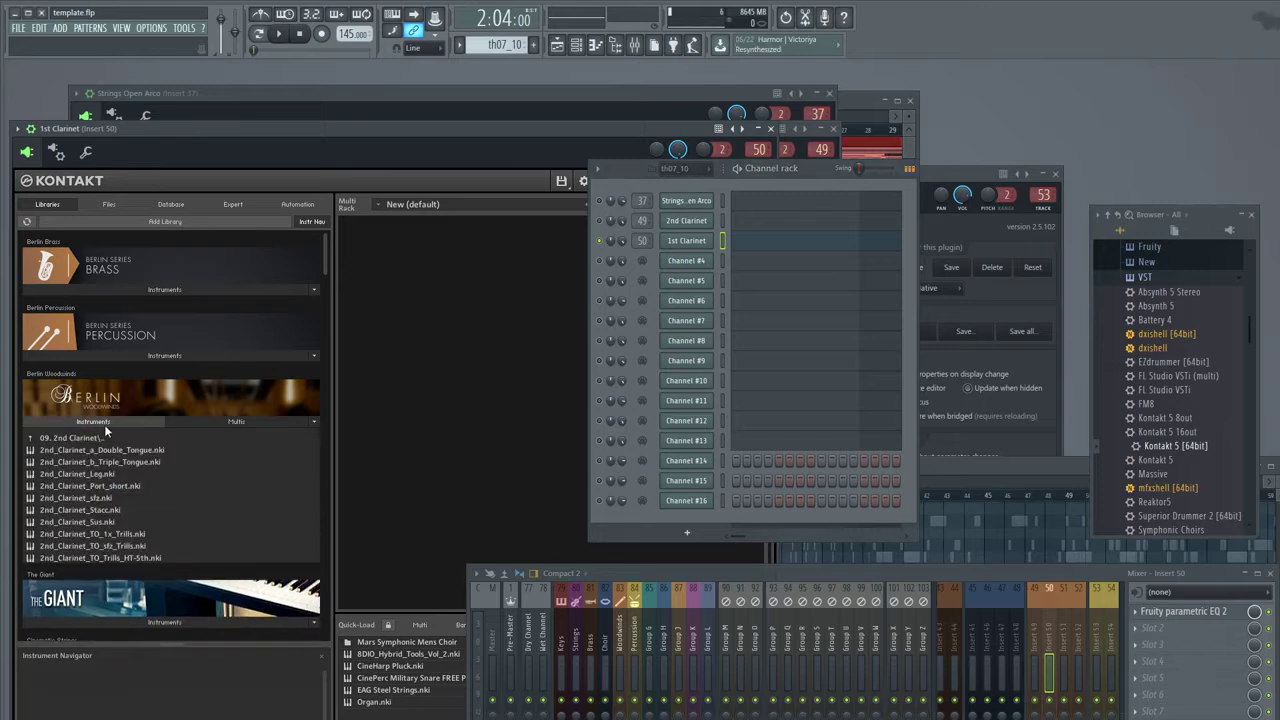
pyautogui.doubleClick(70, 438)
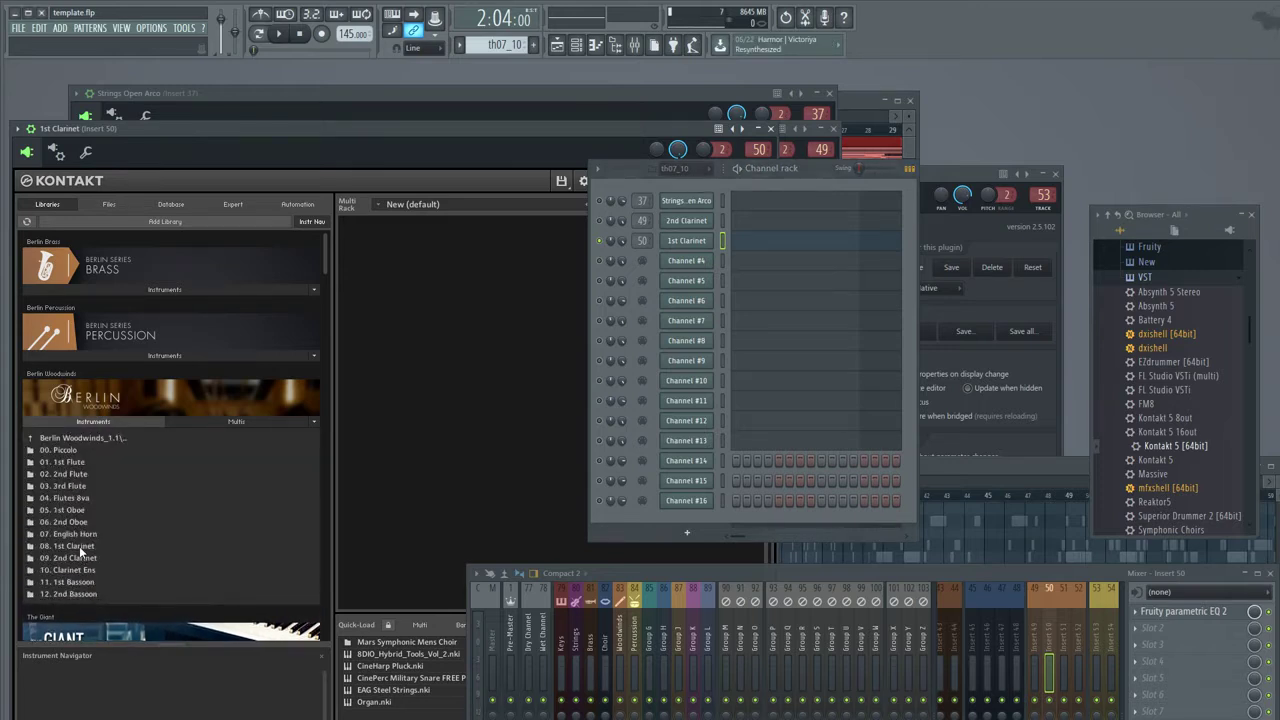
pyautogui.doubleClick(79, 546)
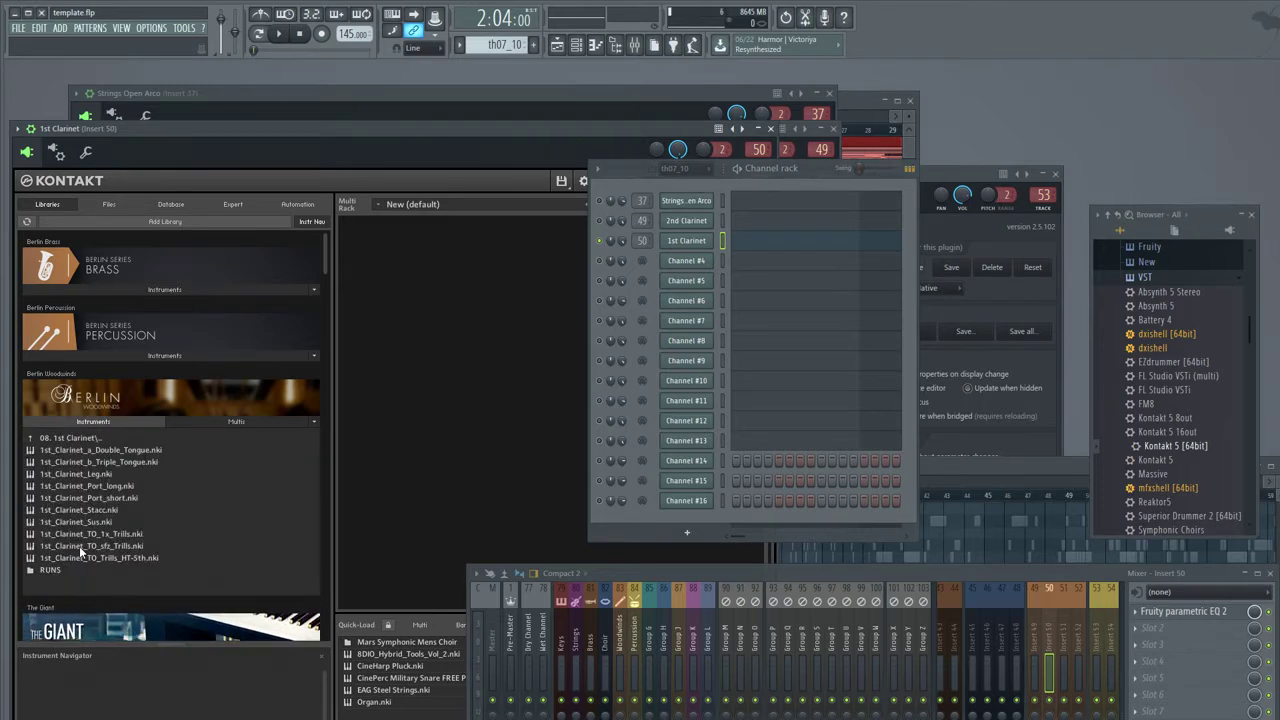
pyautogui.doubleClick(90, 473)
pyautogui.click(451, 259)
pyautogui.click(449, 262)
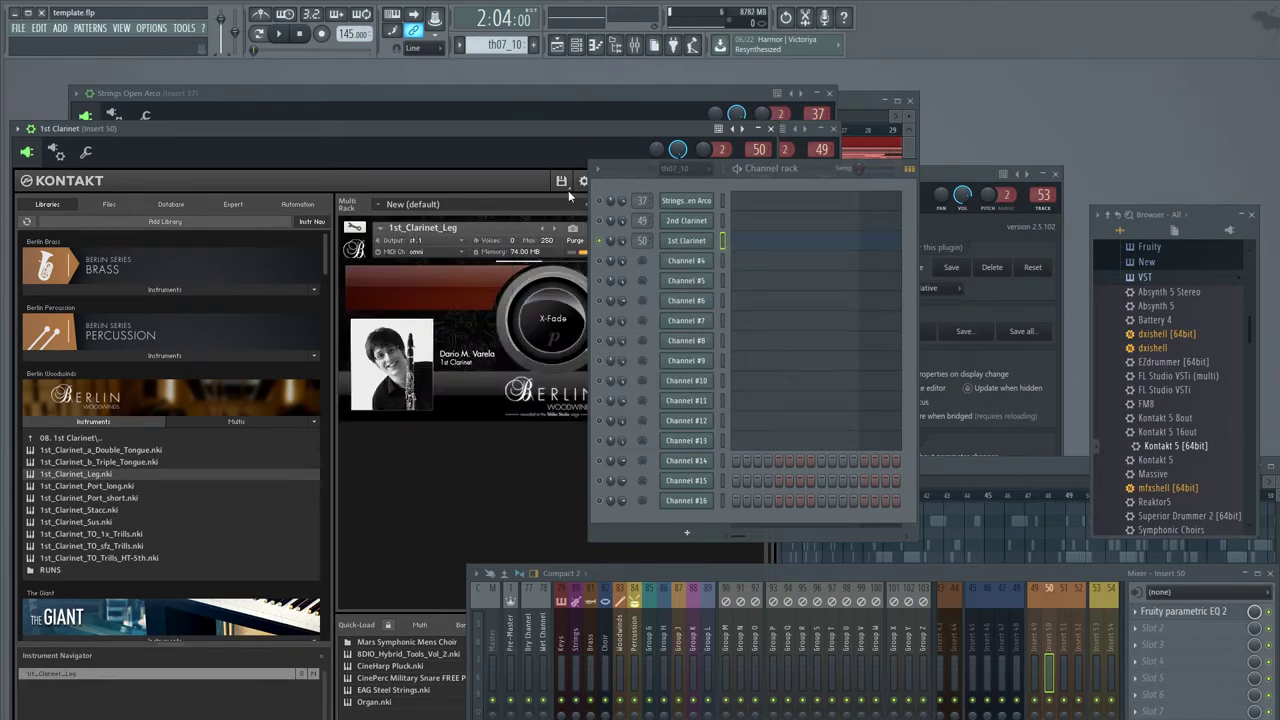
# - Play the 1st and 2nd Clarinet channels together and view the 2nd Clarinet notes in a maximized piano roll
pyautogui.moveTo(620, 166); pyautogui.dragTo(817, 180)
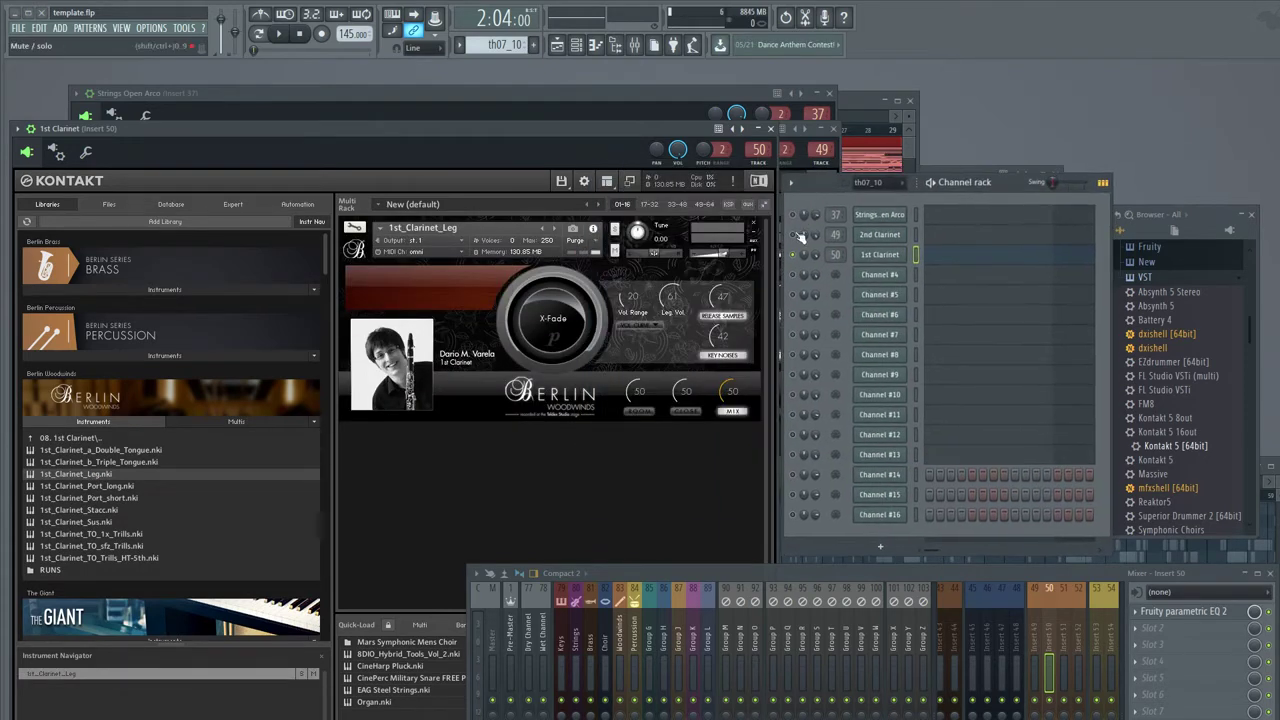
pyautogui.click(286, 40)
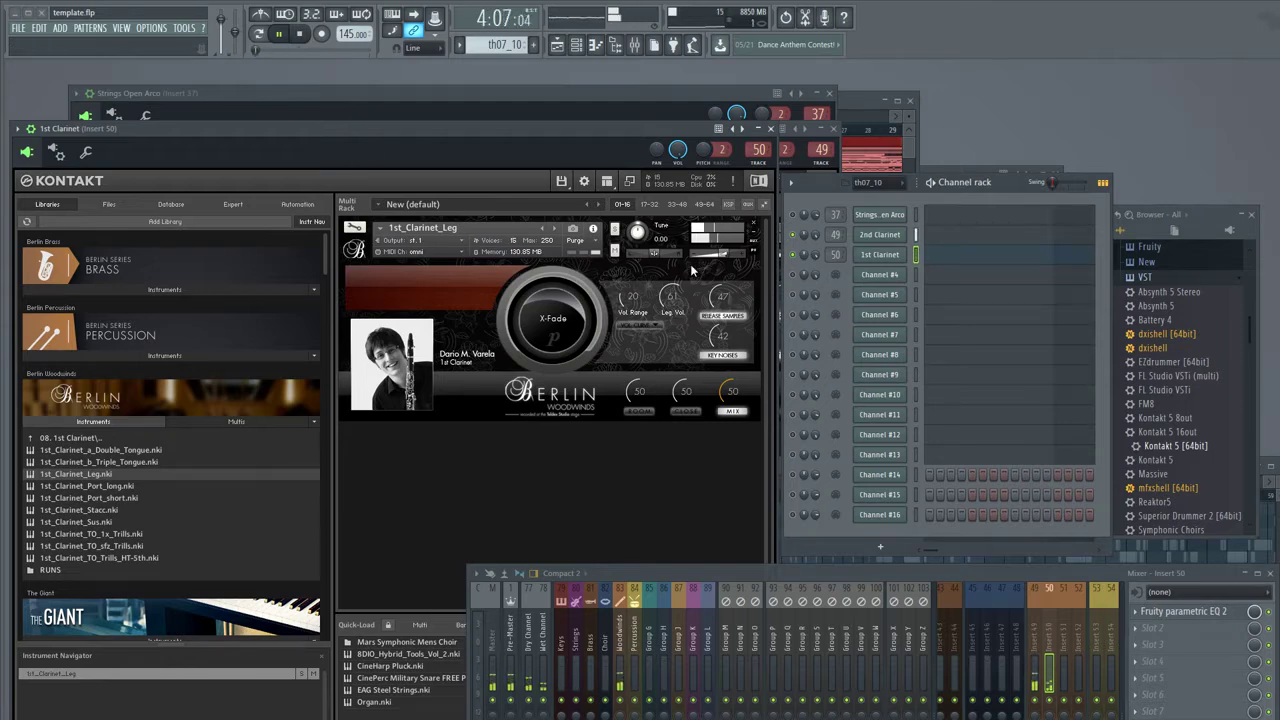
pyautogui.click(963, 242)
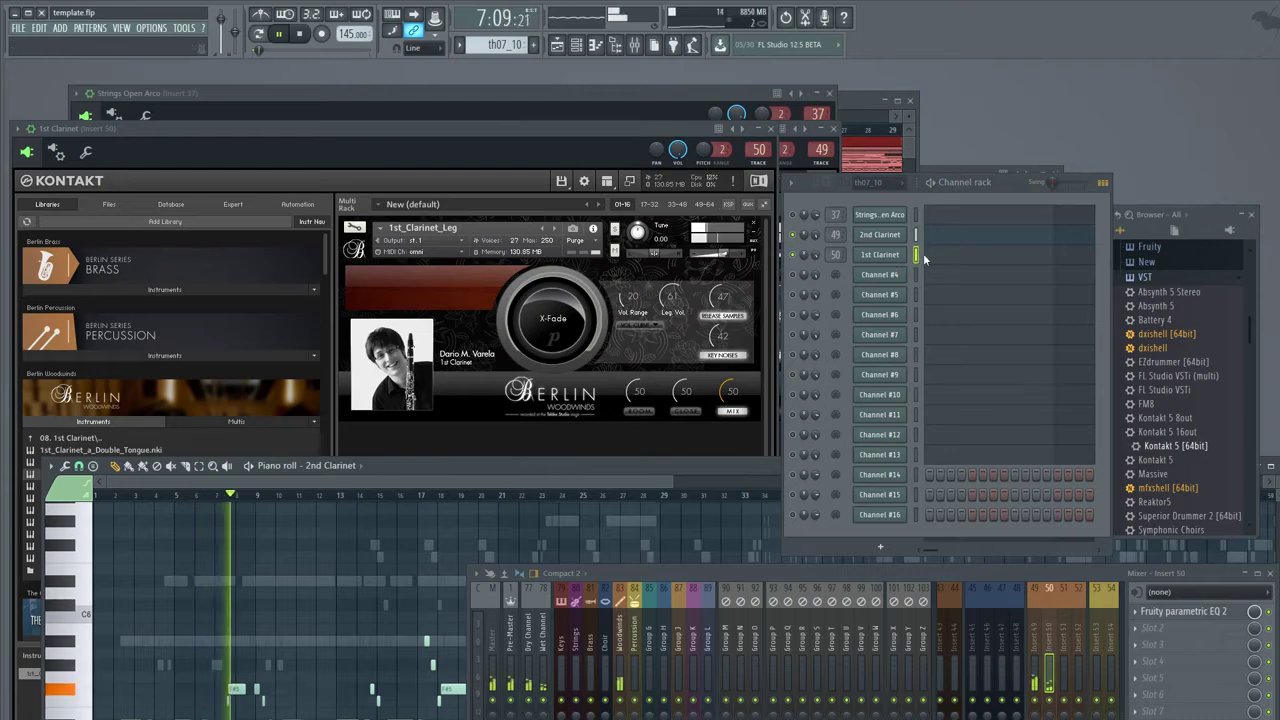
pyautogui.moveTo(479, 460); pyautogui.dragTo(445, 90)
pyautogui.doubleClick(445, 94)
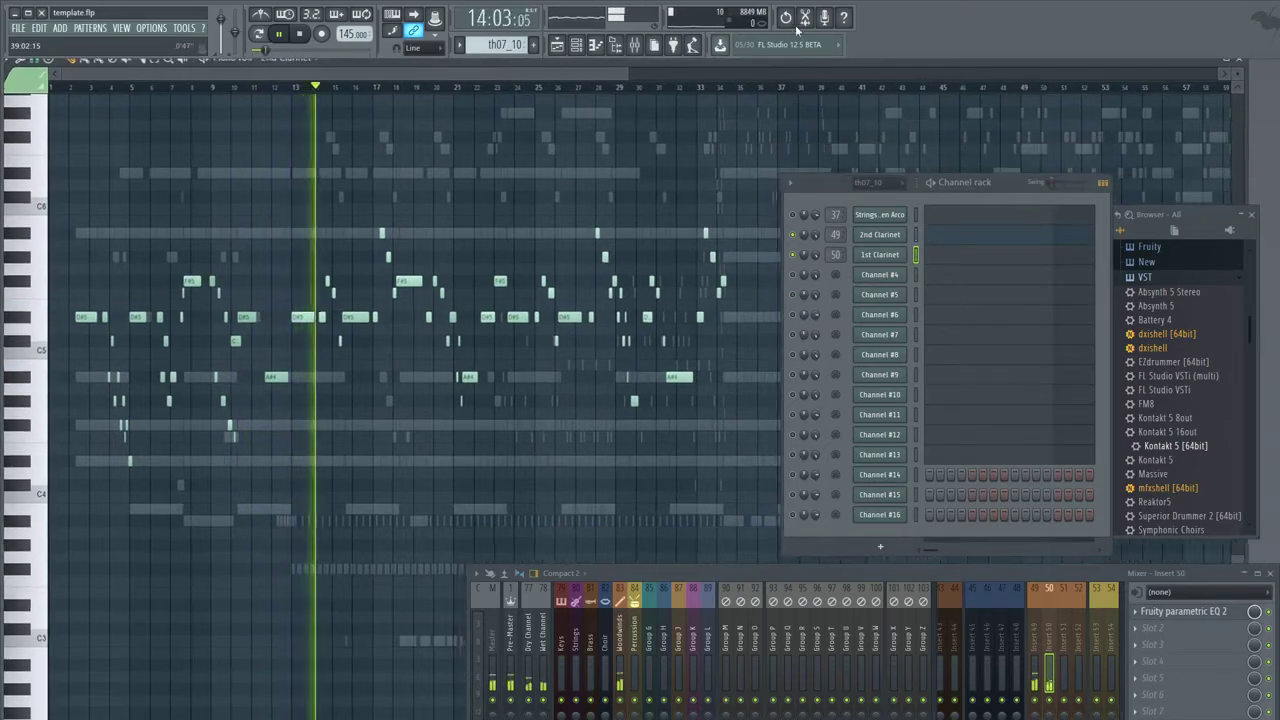
pyautogui.moveTo(796, 95); pyautogui.dragTo(170, 68)
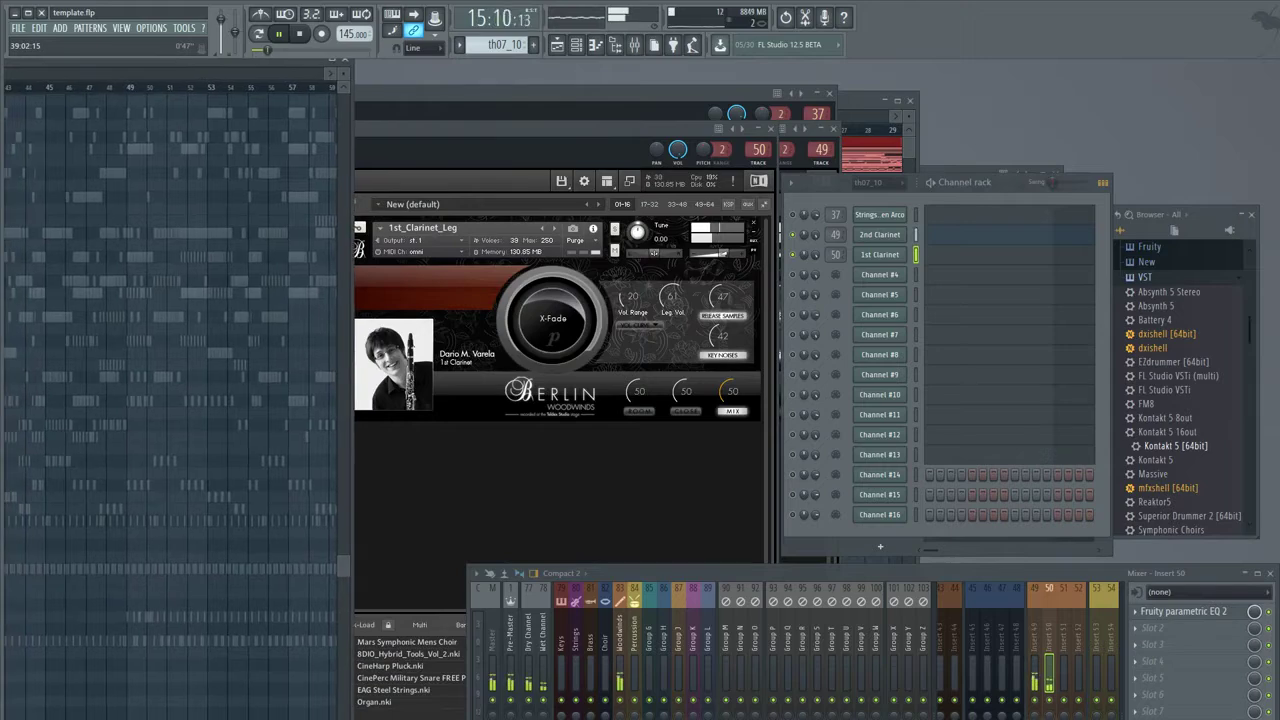
pyautogui.click(335, 66)
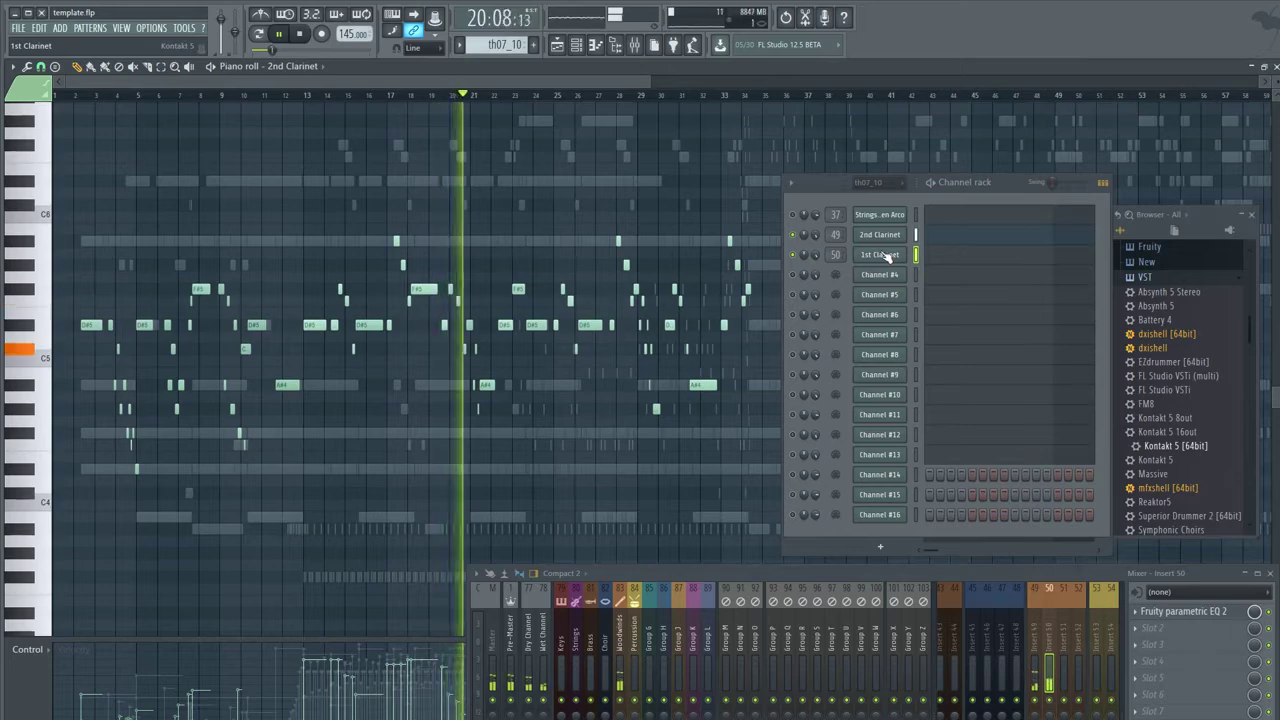
# - Slightly lower the volume of the 2nd Clarinet's mixer track 49 while both clarinets play
pyautogui.moveTo(613, 572); pyautogui.dragTo(392, 270)
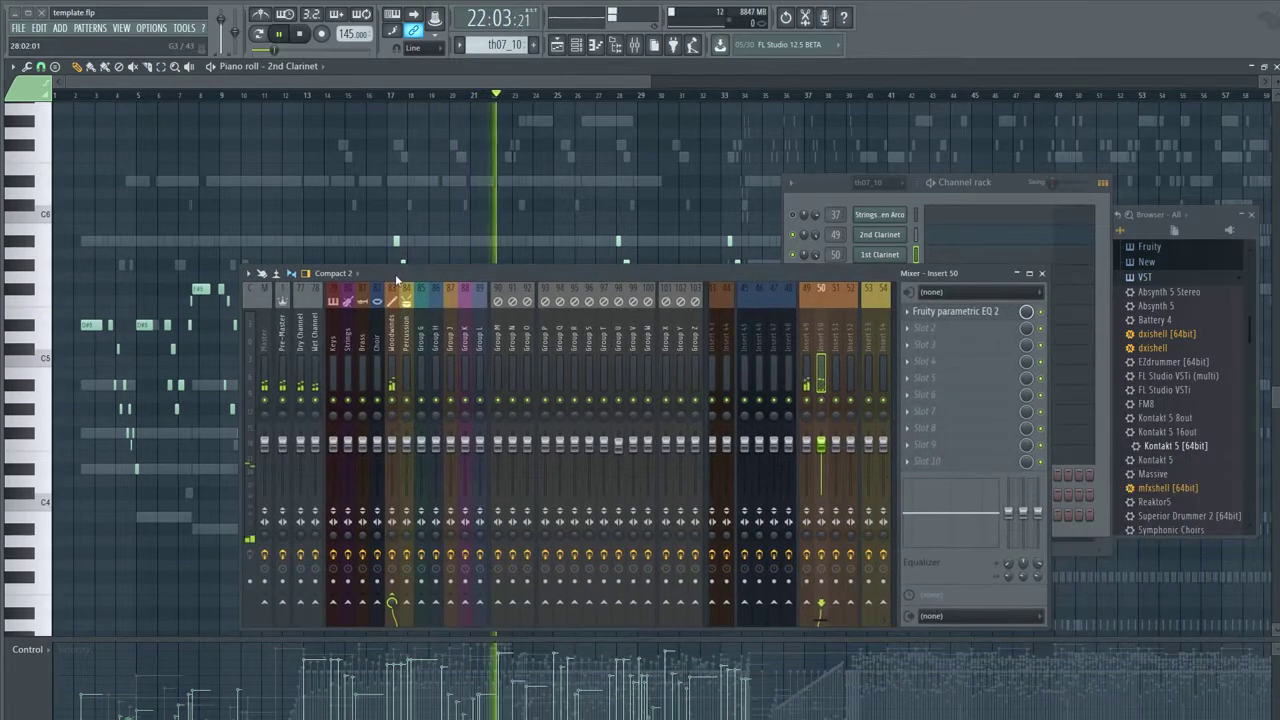
pyautogui.click(806, 445)
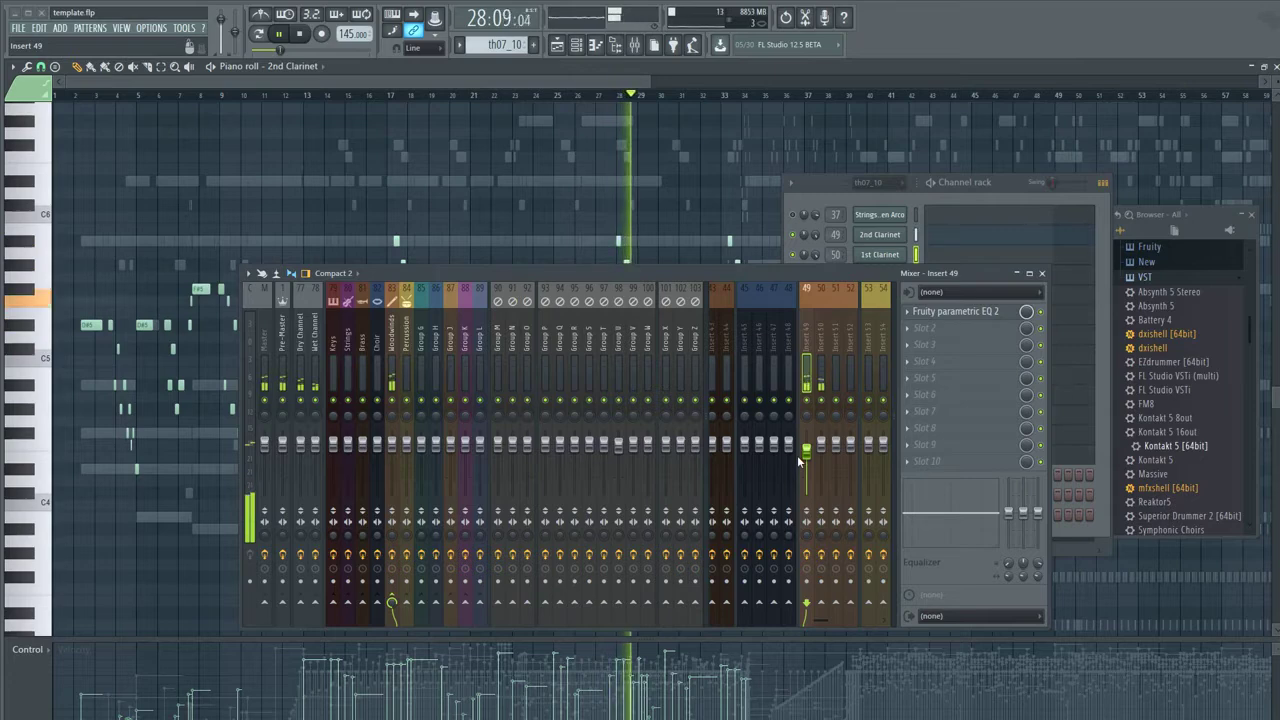
pyautogui.moveTo(742, 274); pyautogui.dragTo(707, 262)
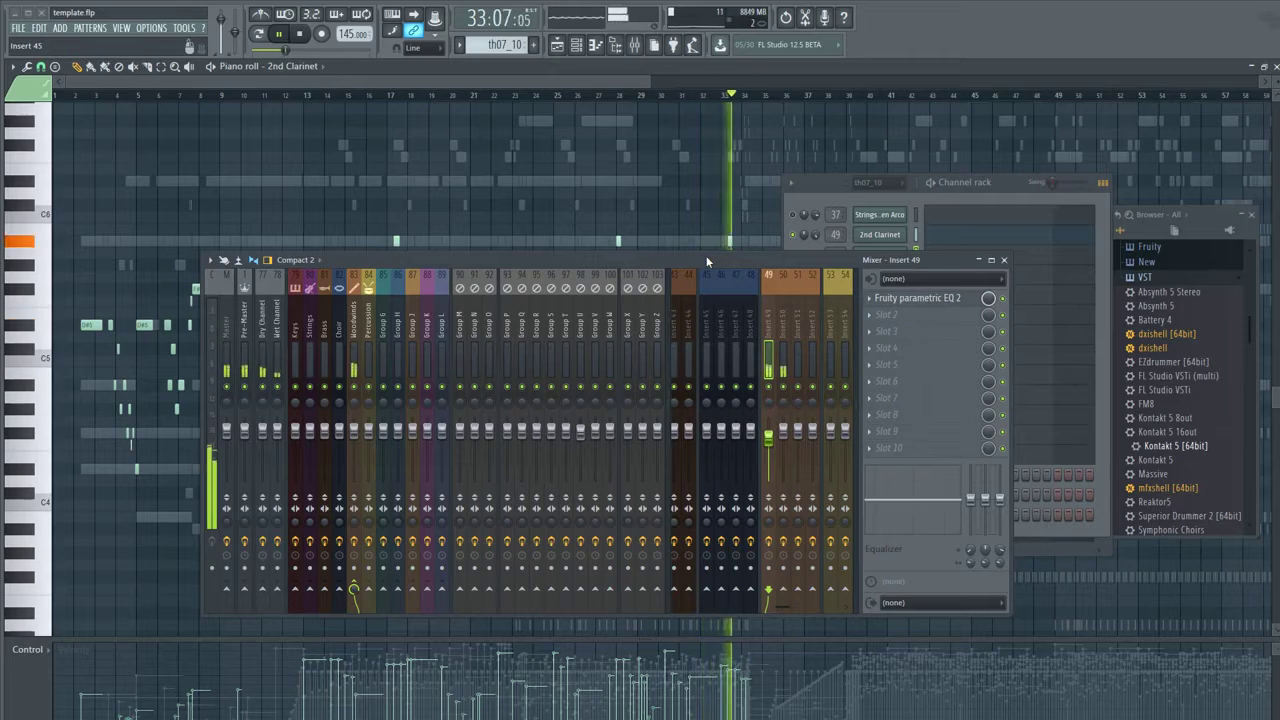
pyautogui.moveTo(707, 262); pyautogui.dragTo(742, 409)
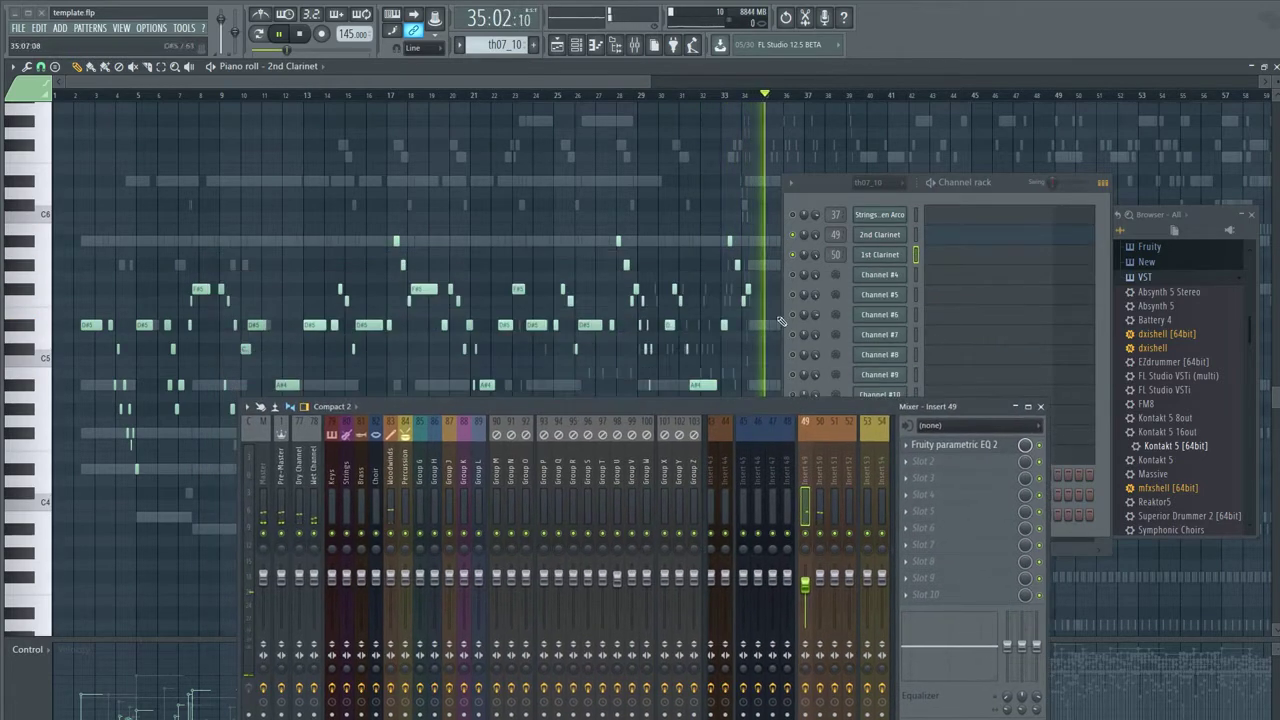
# - Solo Channel #4 and audition its notes from about bar 33 in the piano roll
pyautogui.click(913, 280)
pyautogui.click(914, 276)
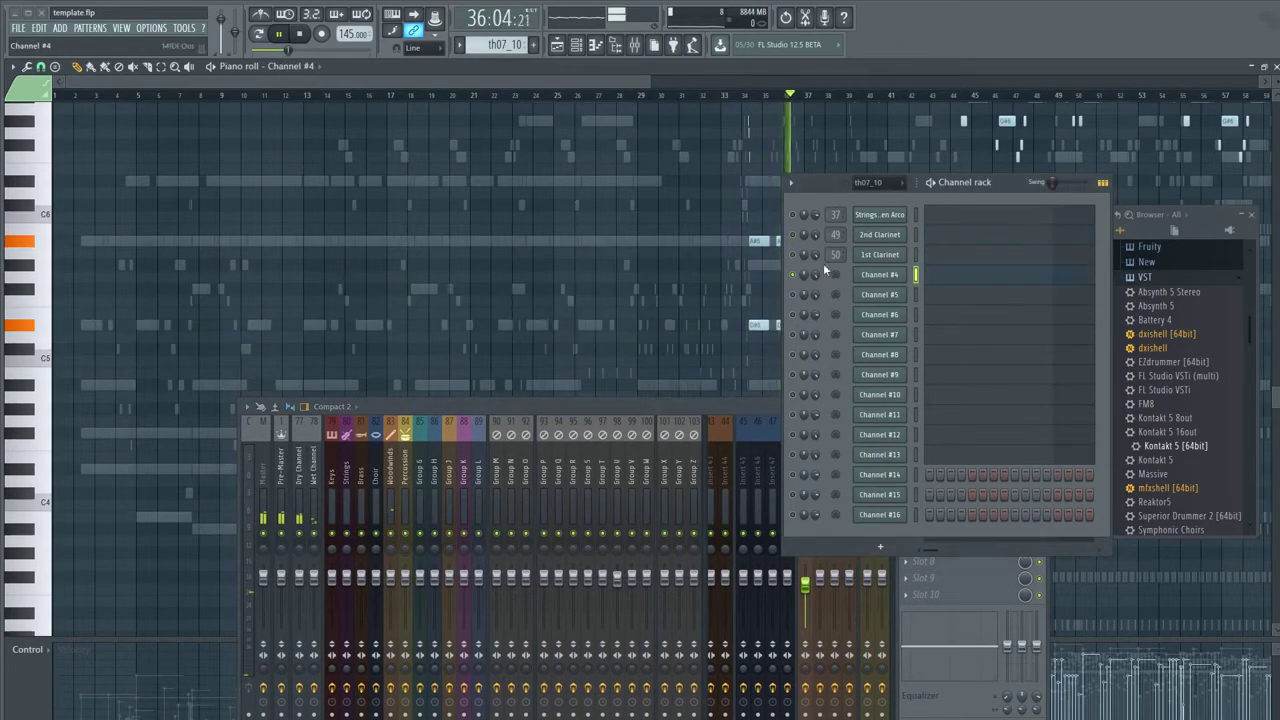
pyautogui.click(737, 95)
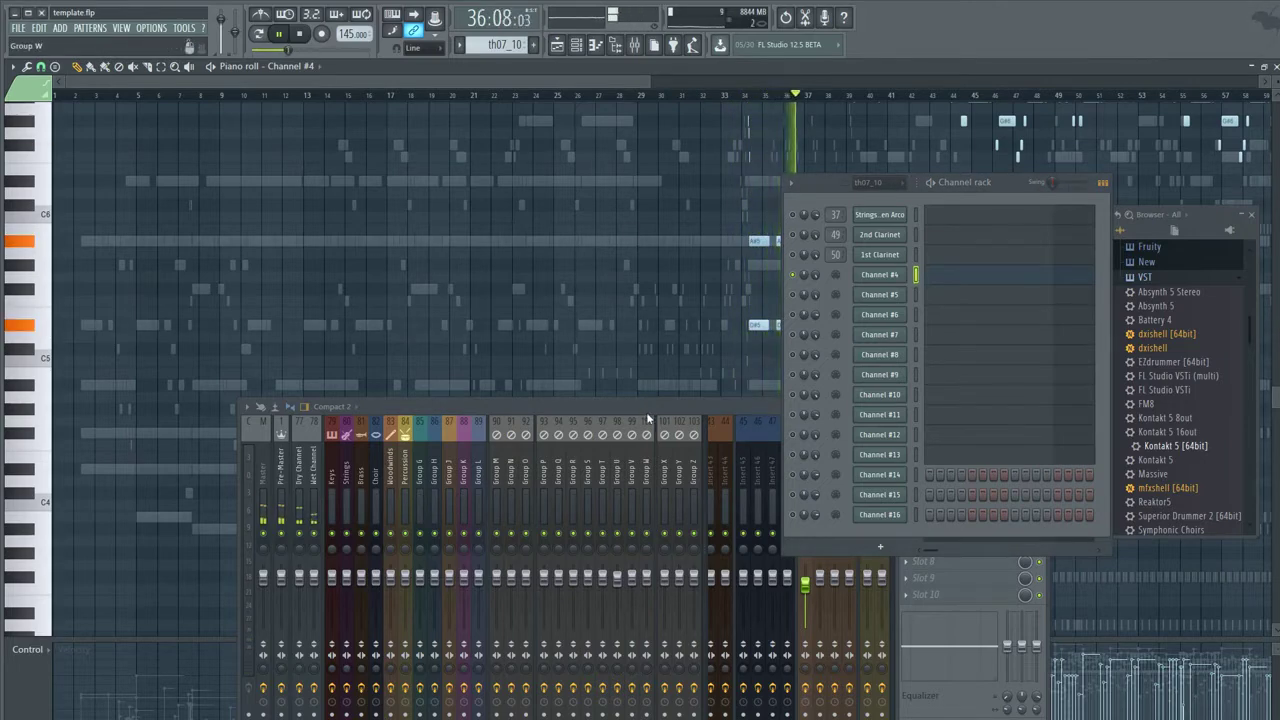
pyautogui.moveTo(646, 412); pyautogui.dragTo(434, 146)
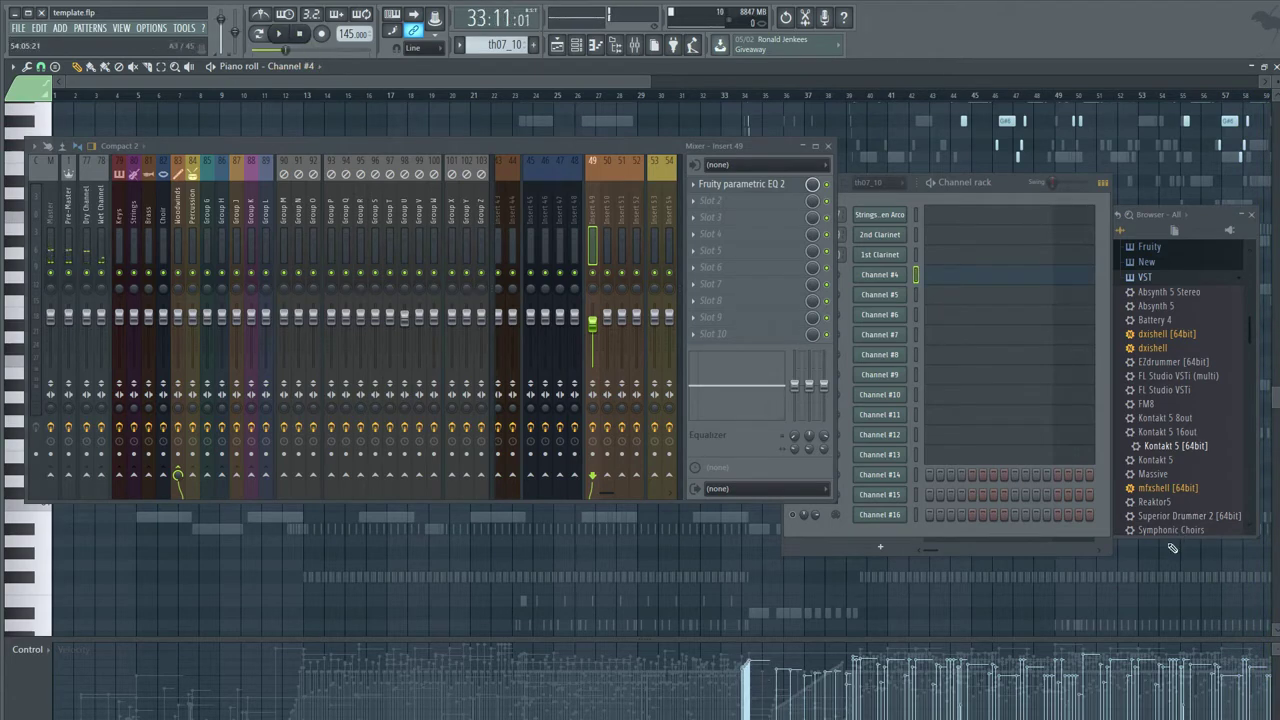
# - Replace Channel #4 with Kontakt 5 [64bit] and arrange the mixer and Kontakt windows so the library list is accessible
pyautogui.moveTo(1165, 453); pyautogui.dragTo(1045, 360)
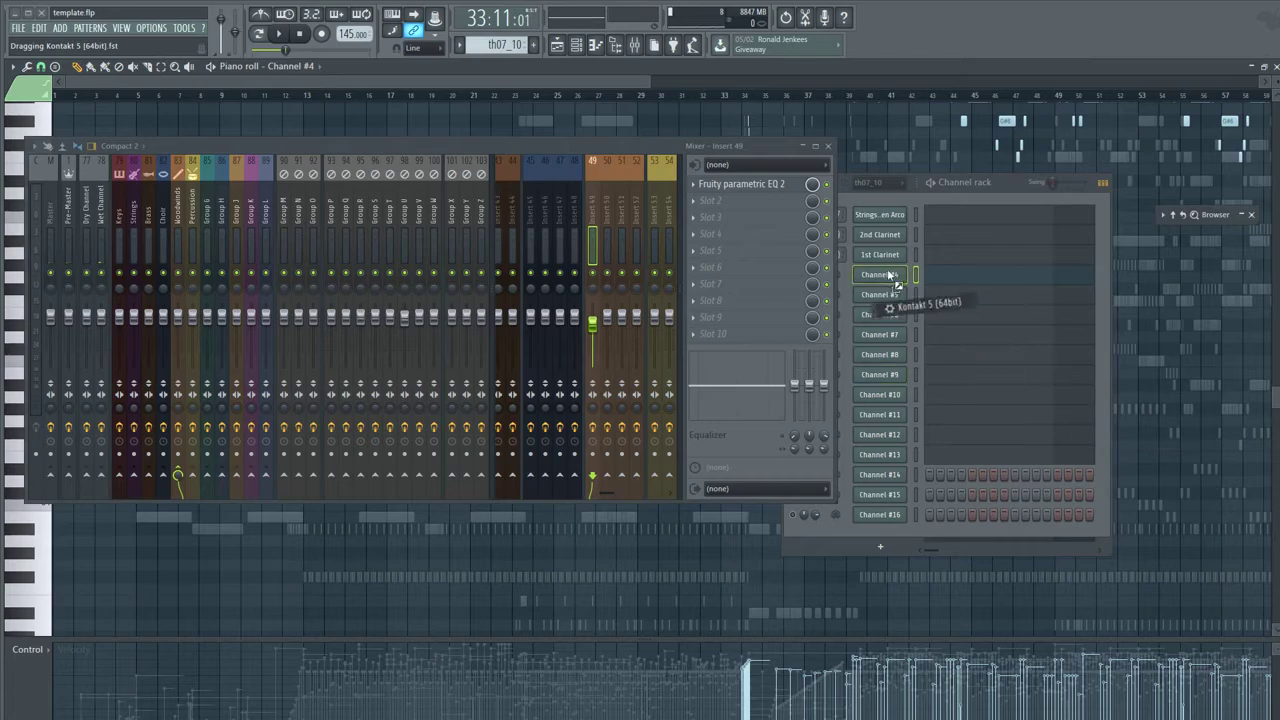
pyautogui.moveTo(890, 282); pyautogui.dragTo(889, 277)
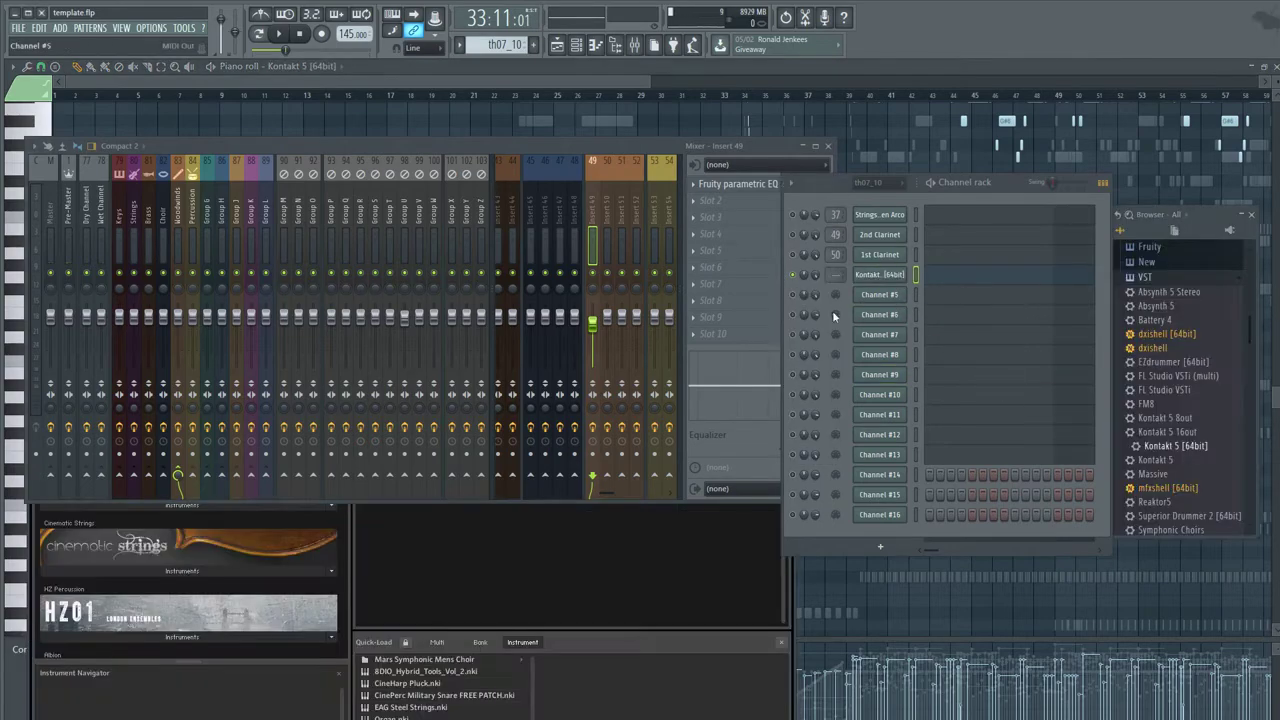
pyautogui.moveTo(556, 146); pyautogui.dragTo(1012, 568)
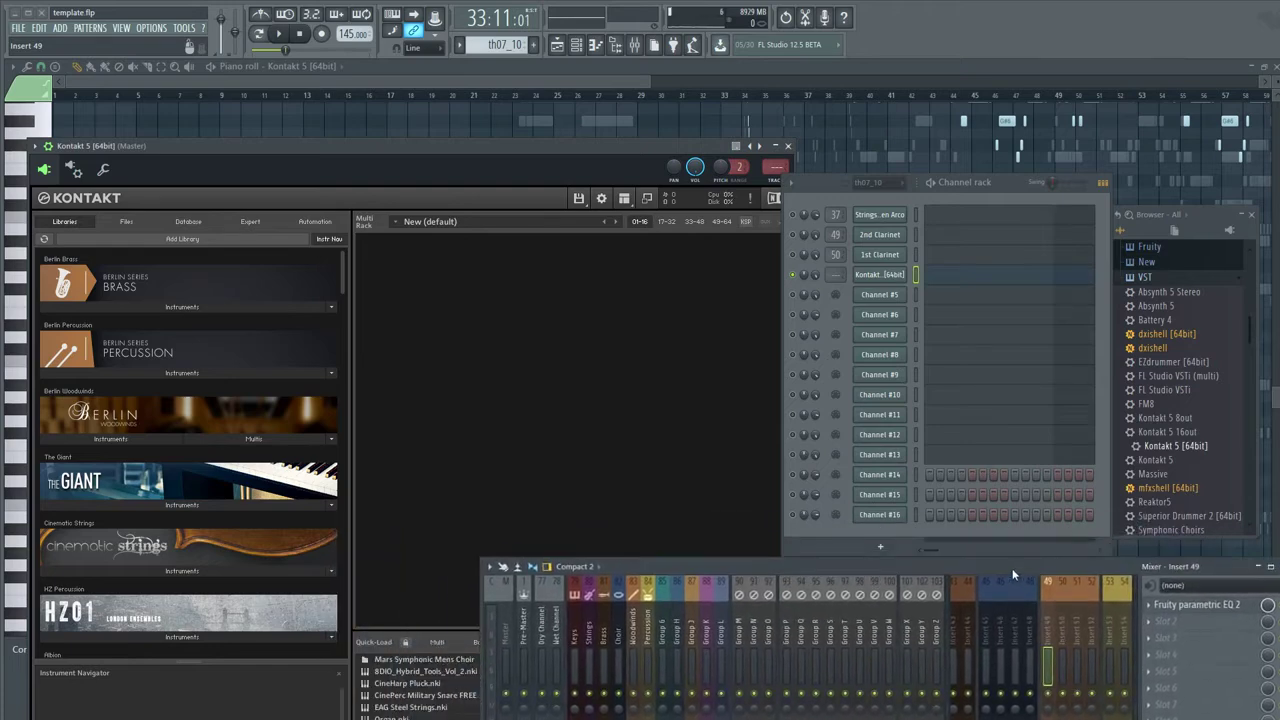
pyautogui.moveTo(448, 145); pyautogui.dragTo(420, 97)
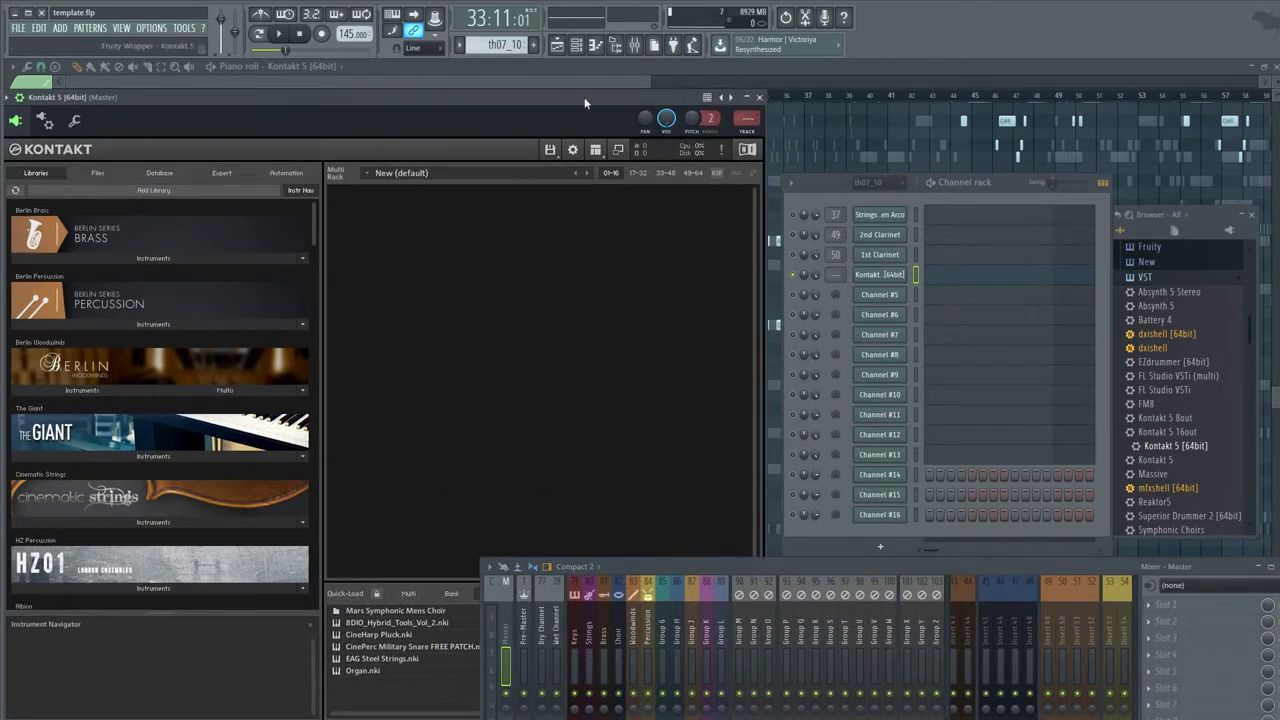
# - Bring up the new Kontakt 5 on the fourth channel and open Berlin Woodwinds' 01. 1st Flute instrument folder
pyautogui.moveTo(567, 83); pyautogui.dragTo(797, 228)
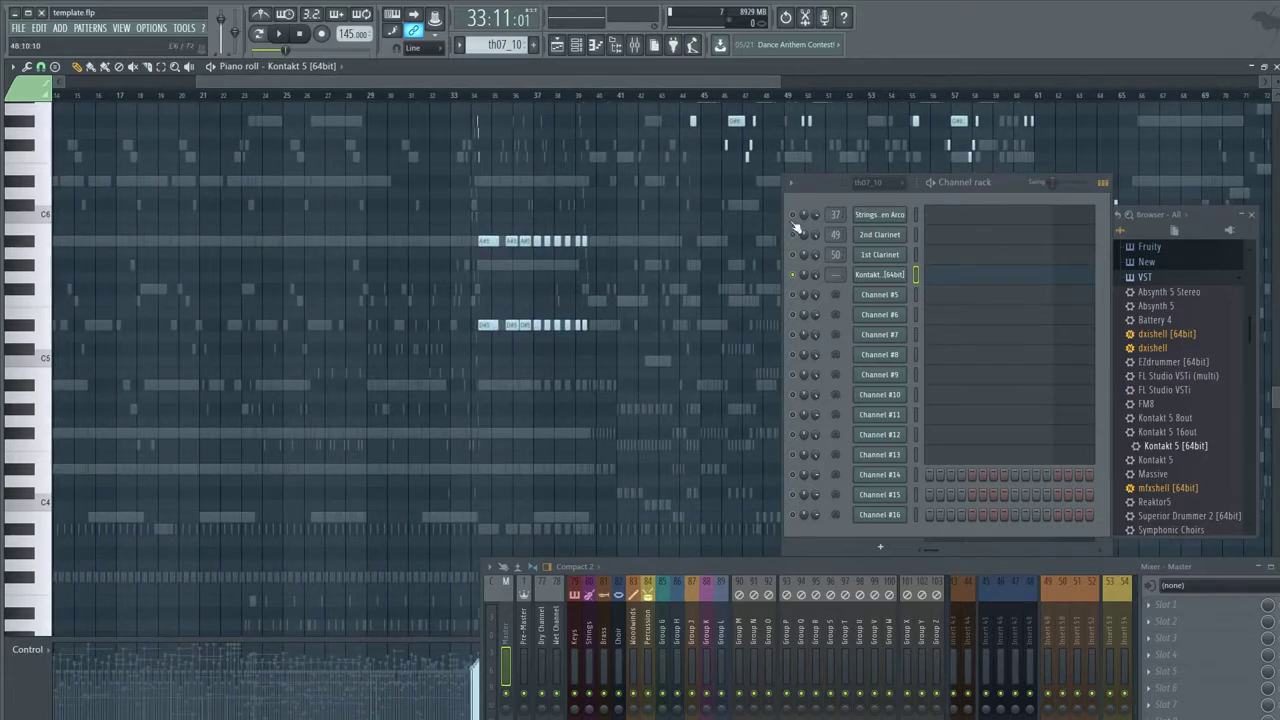
pyautogui.click(876, 285)
pyautogui.click(110, 391)
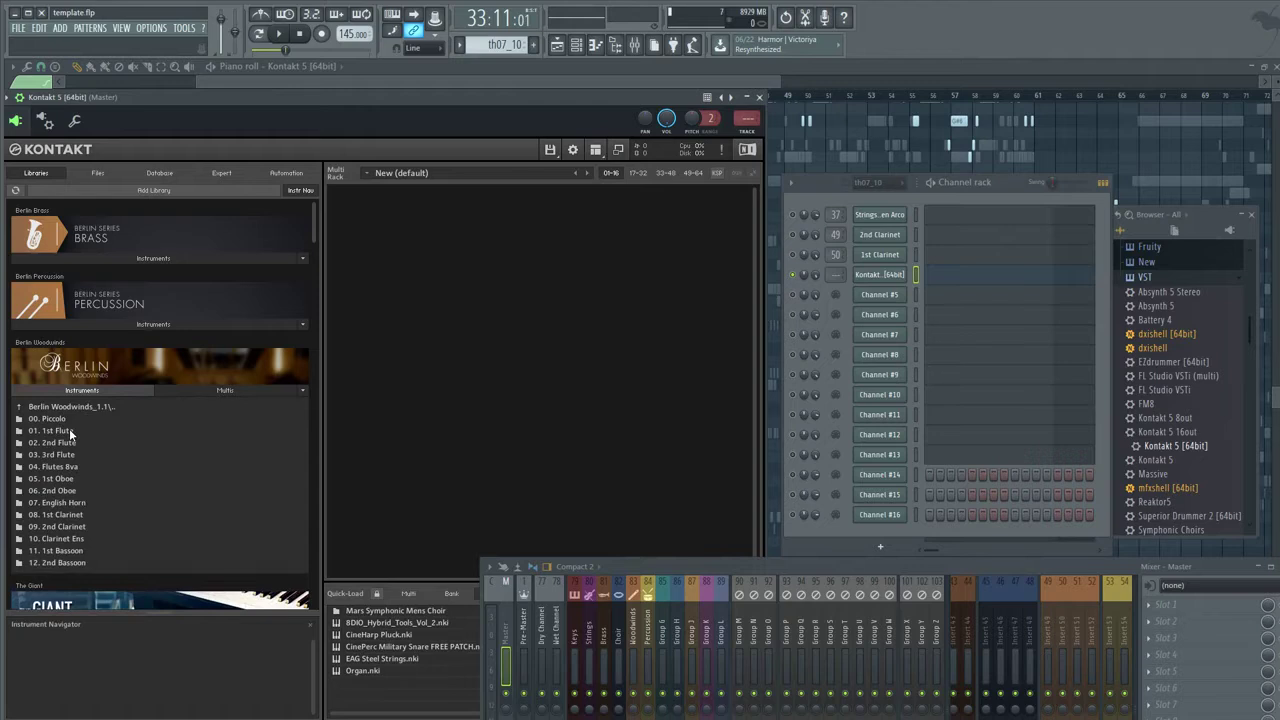
pyautogui.click(61, 428)
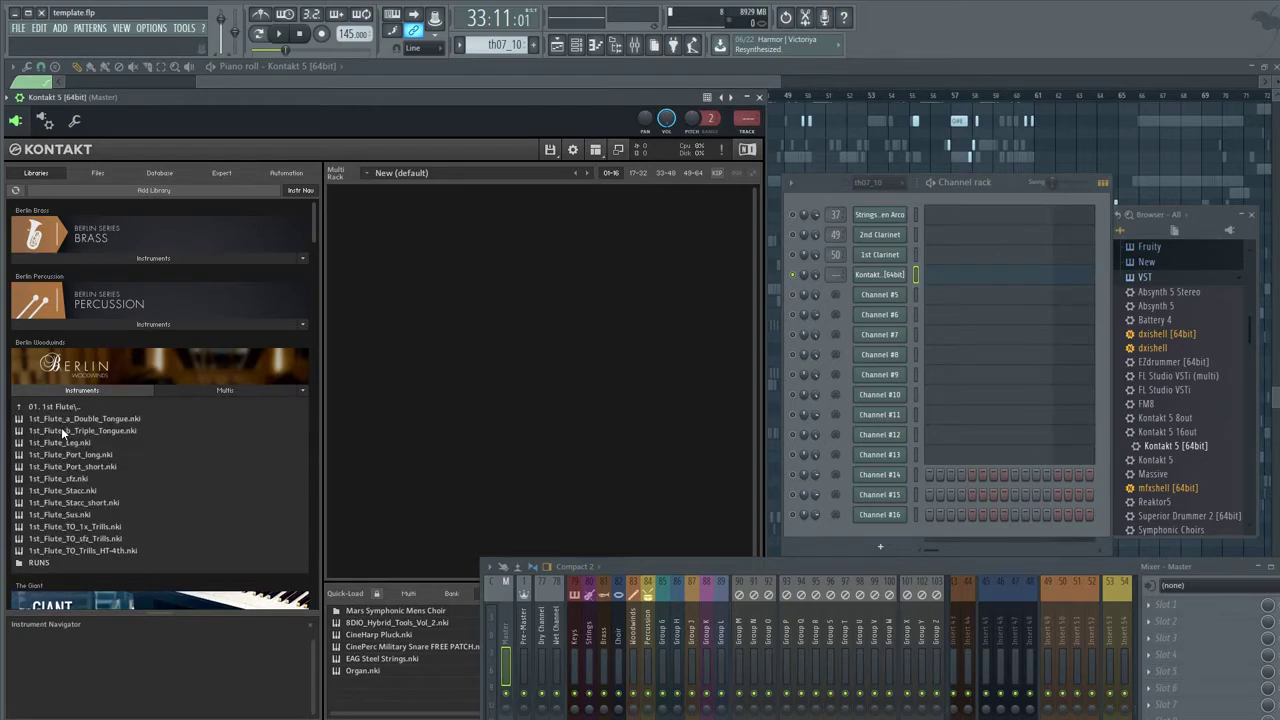
# - Try the 1st_Flute_Leg.nki patch with its MIDI channel set to omni, play the part, and remove the patch
pyautogui.doubleClick(69, 439)
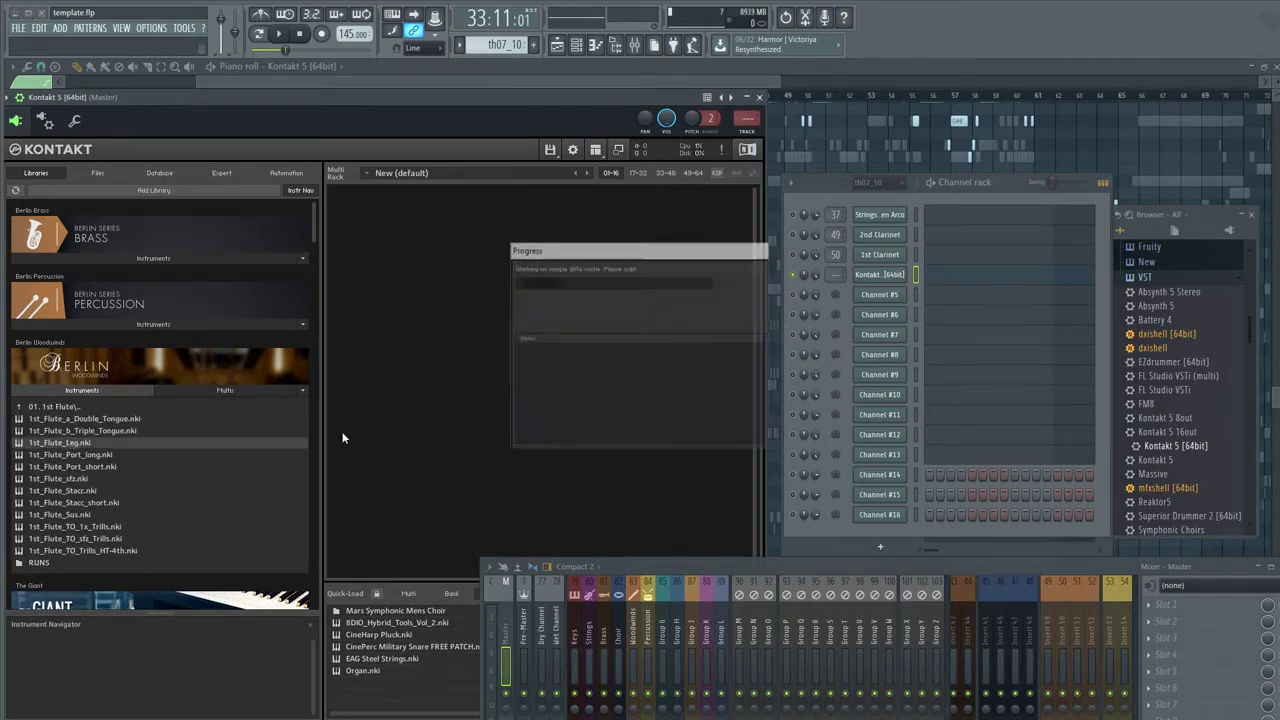
pyautogui.click(424, 221)
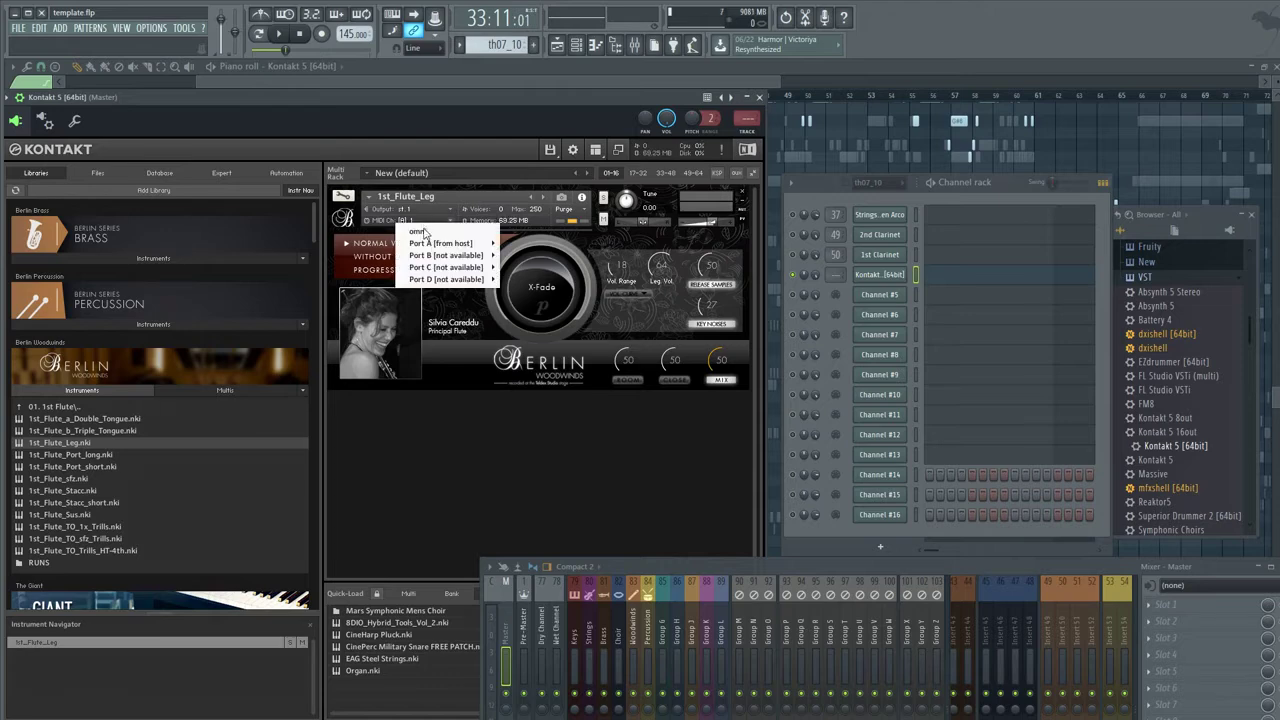
pyautogui.click(418, 229)
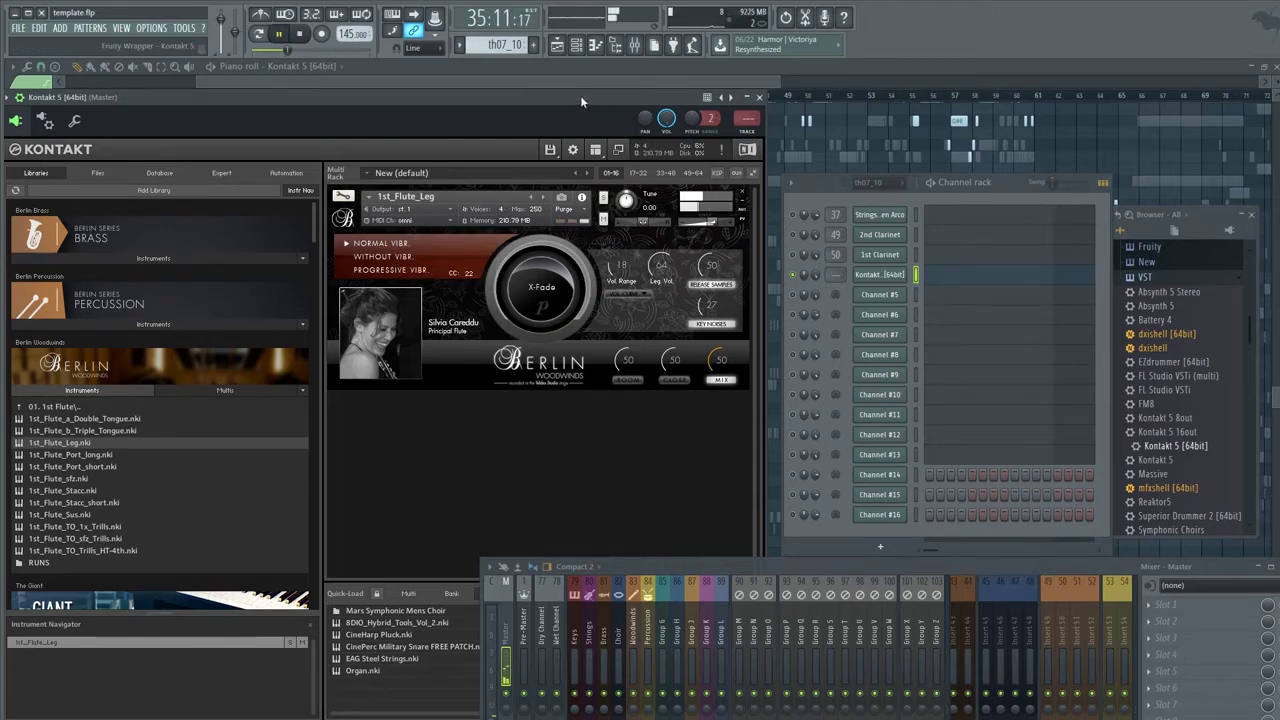
pyautogui.moveTo(580, 95); pyautogui.dragTo(547, 125)
pyautogui.click(708, 225)
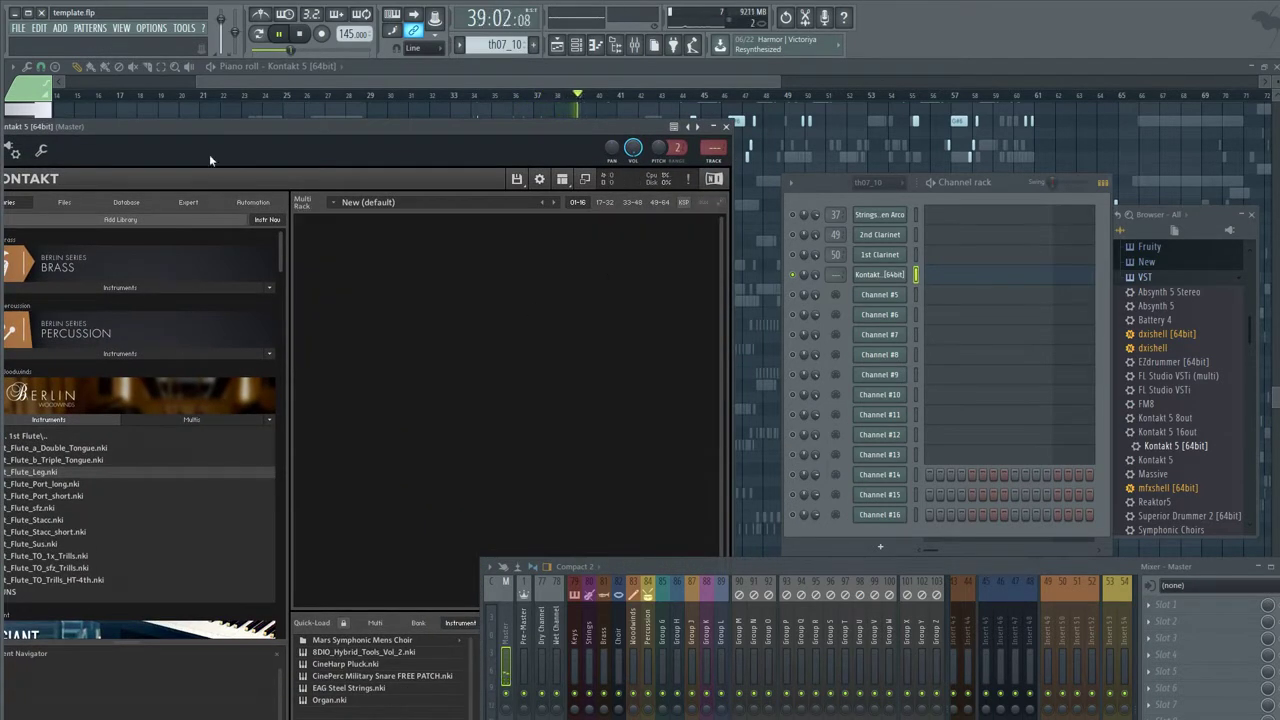
# - Load 1st_Flute_Sus.nki into Kontakt and set its MIDI channel to omni
pyautogui.moveTo(215, 130); pyautogui.dragTo(254, 128)
pyautogui.doubleClick(97, 540)
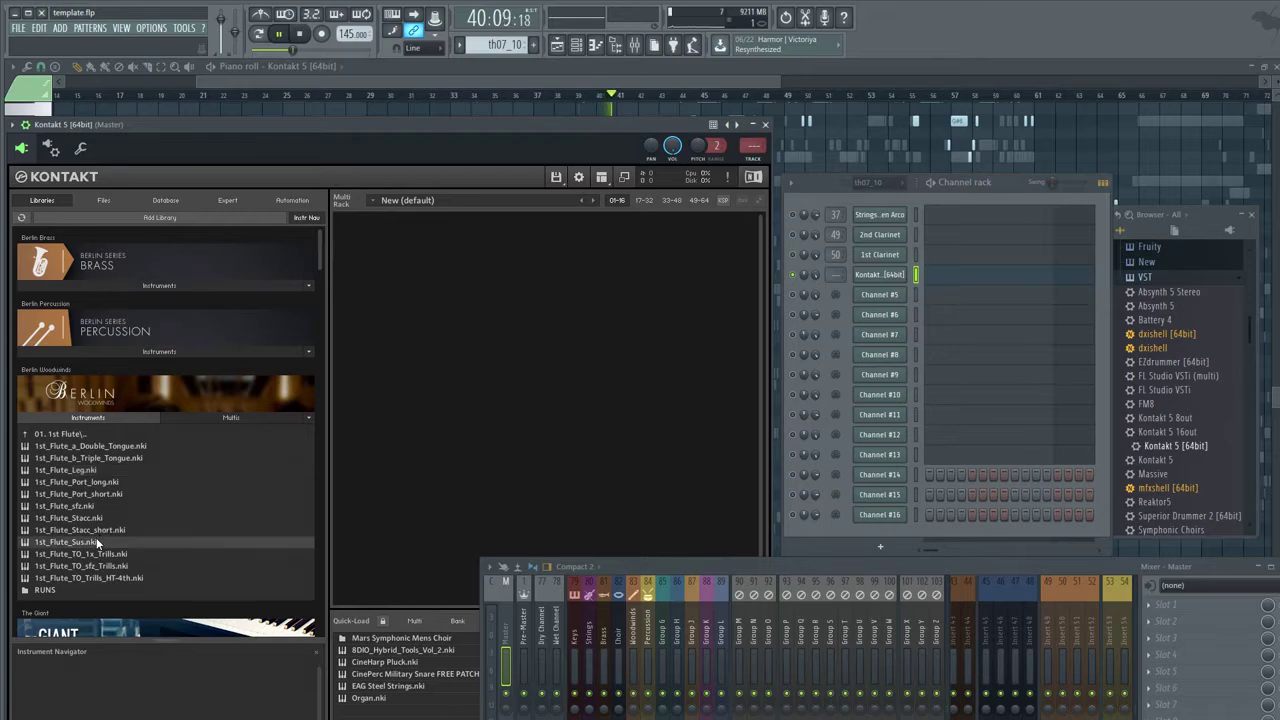
pyautogui.click(419, 250)
pyautogui.click(424, 265)
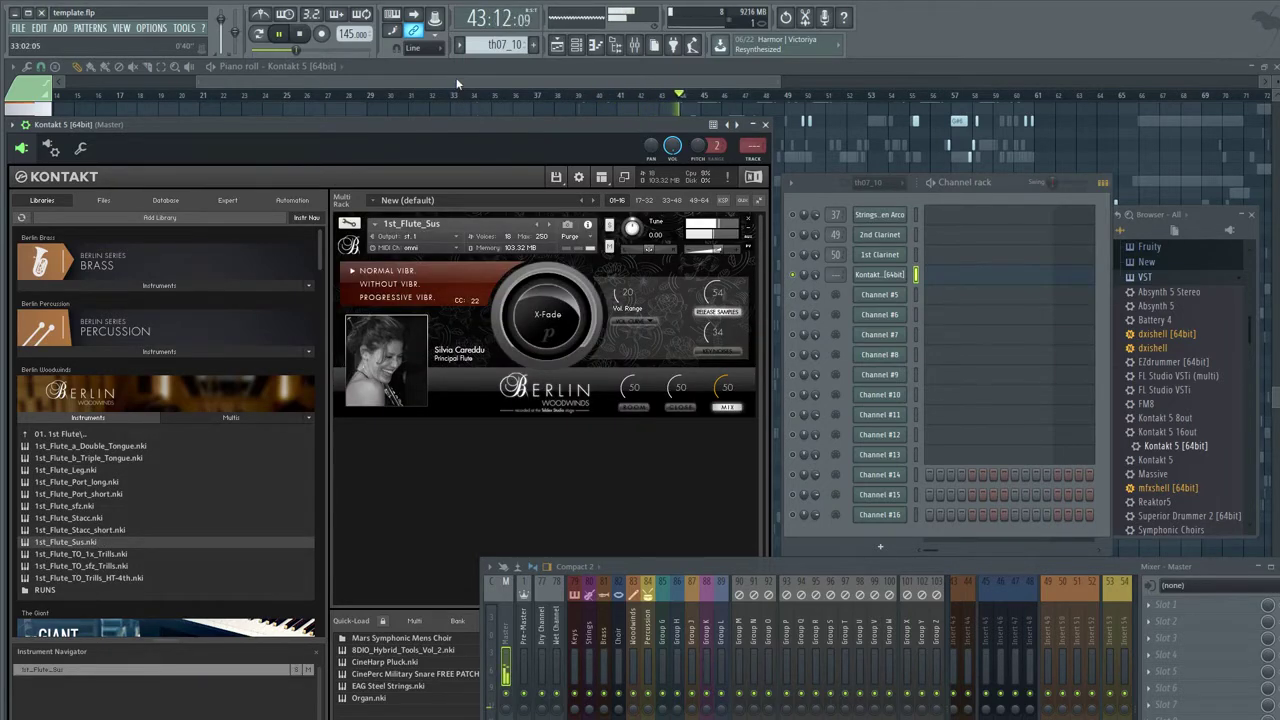
# - Play the flute part from about bar 34 and examine its notes in the piano roll
pyautogui.click(478, 103)
pyautogui.click(478, 103)
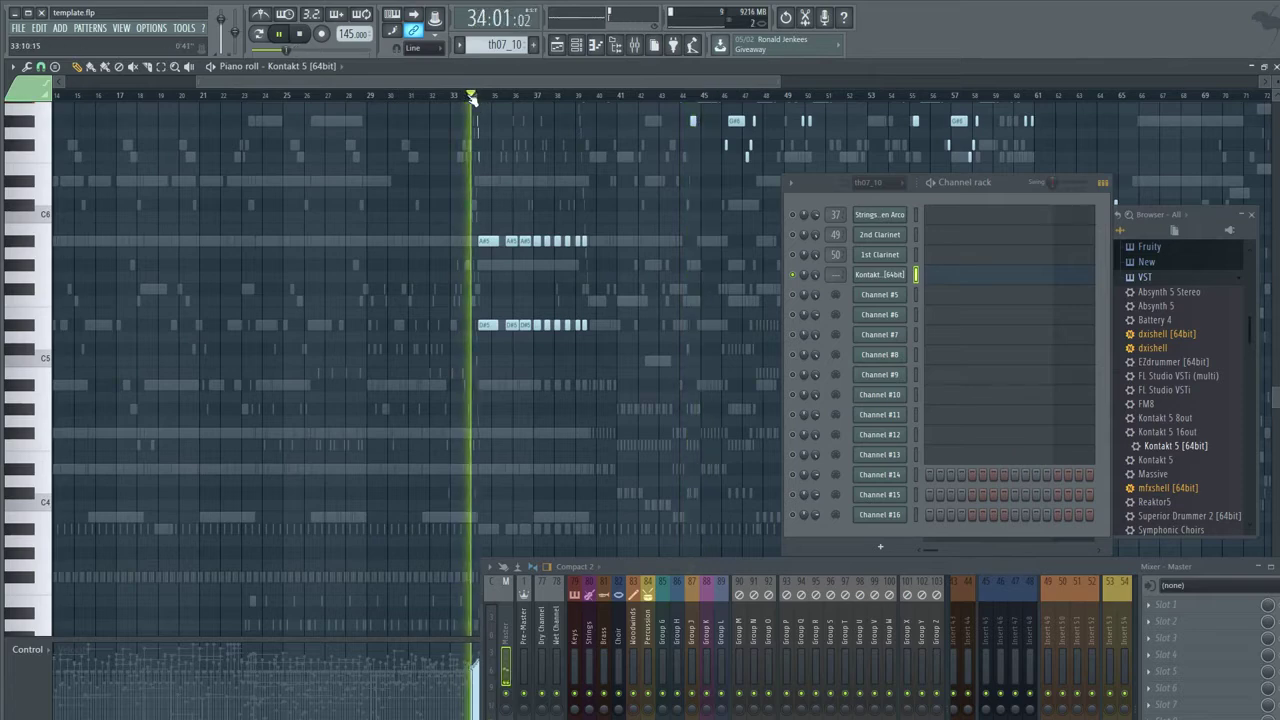
pyautogui.scroll(8, 532, 162)
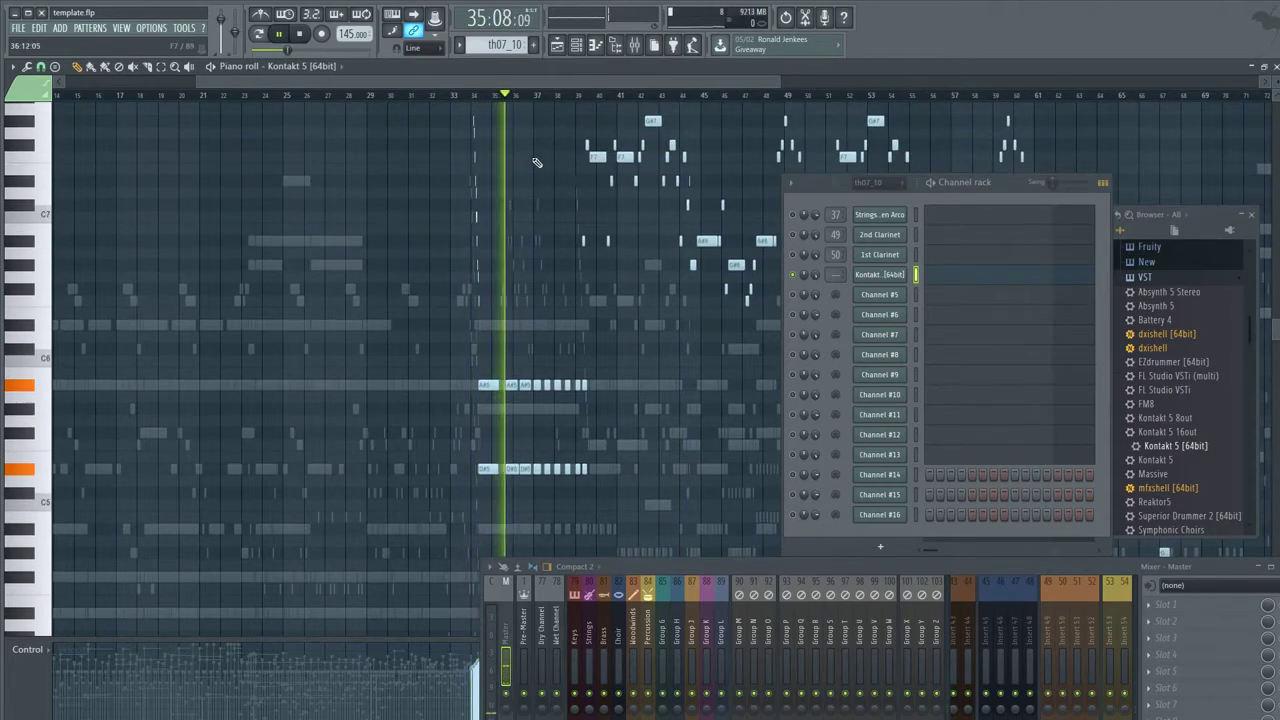
pyautogui.scroll(-4, 538, 162)
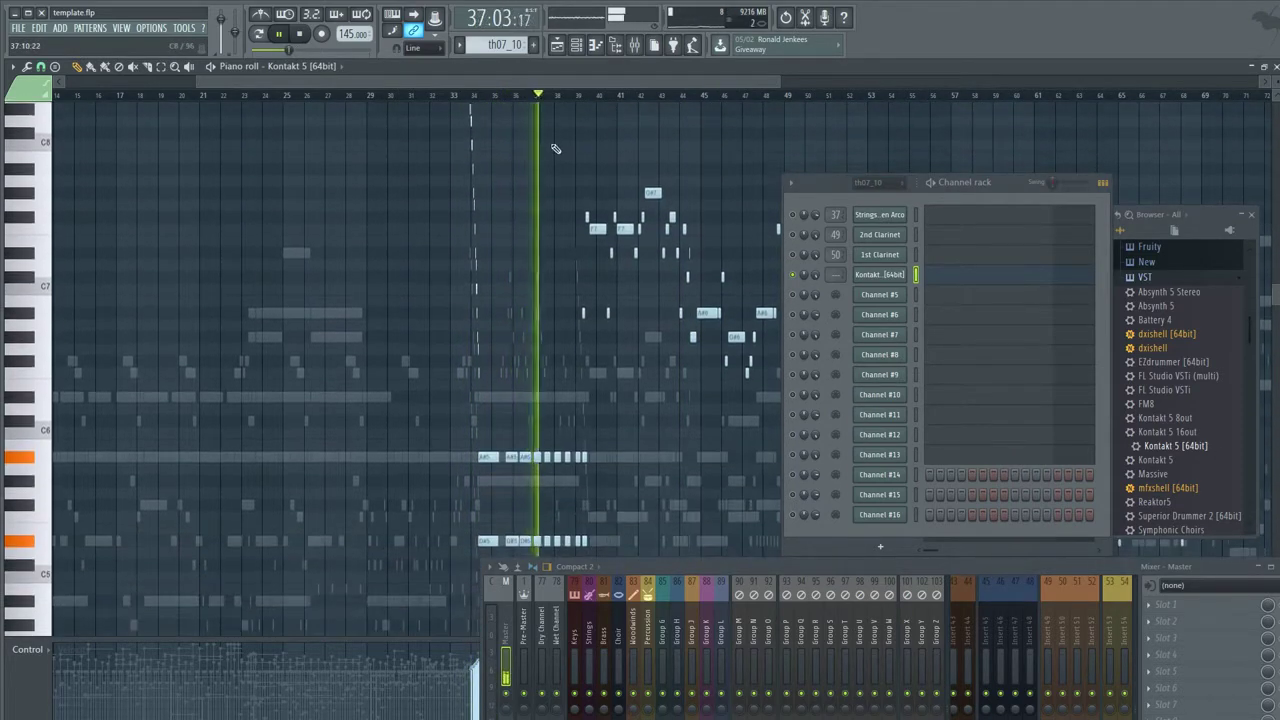
# - Route the flute's Kontakt channel to mixer track 51
pyautogui.click(833, 273)
pyautogui.scroll(20, 833, 273)
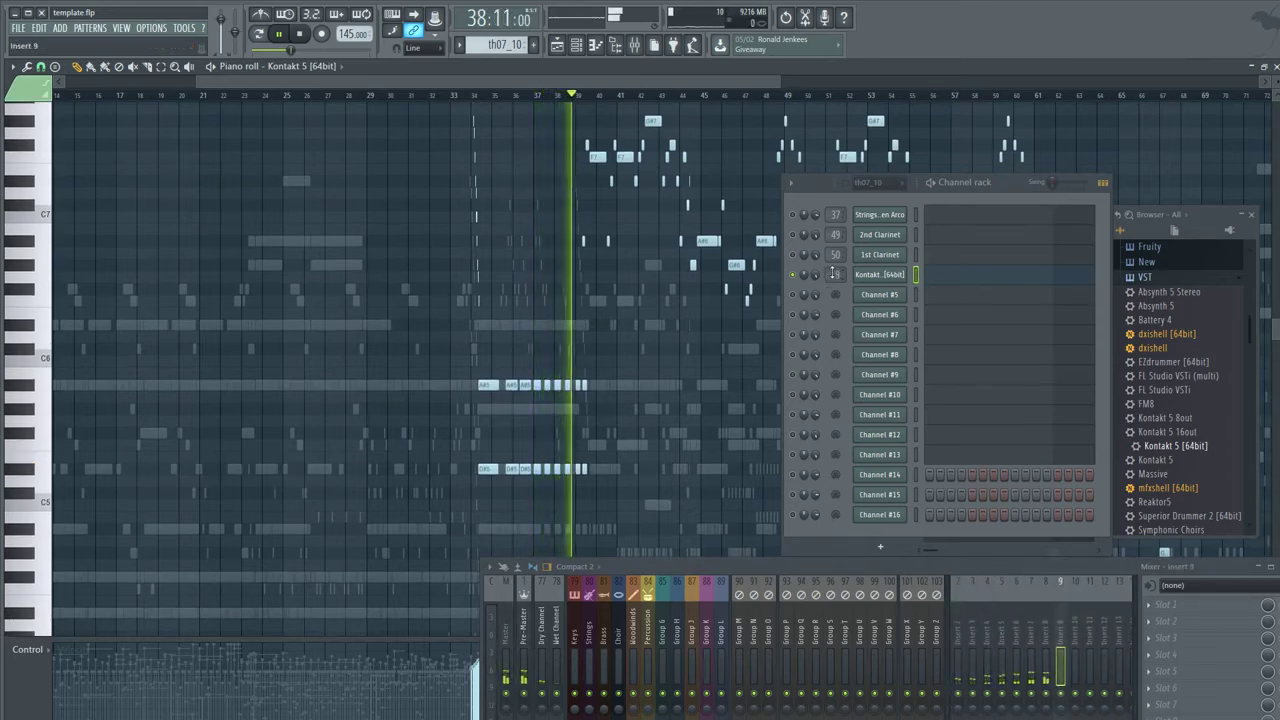
pyautogui.scroll(18, 833, 273)
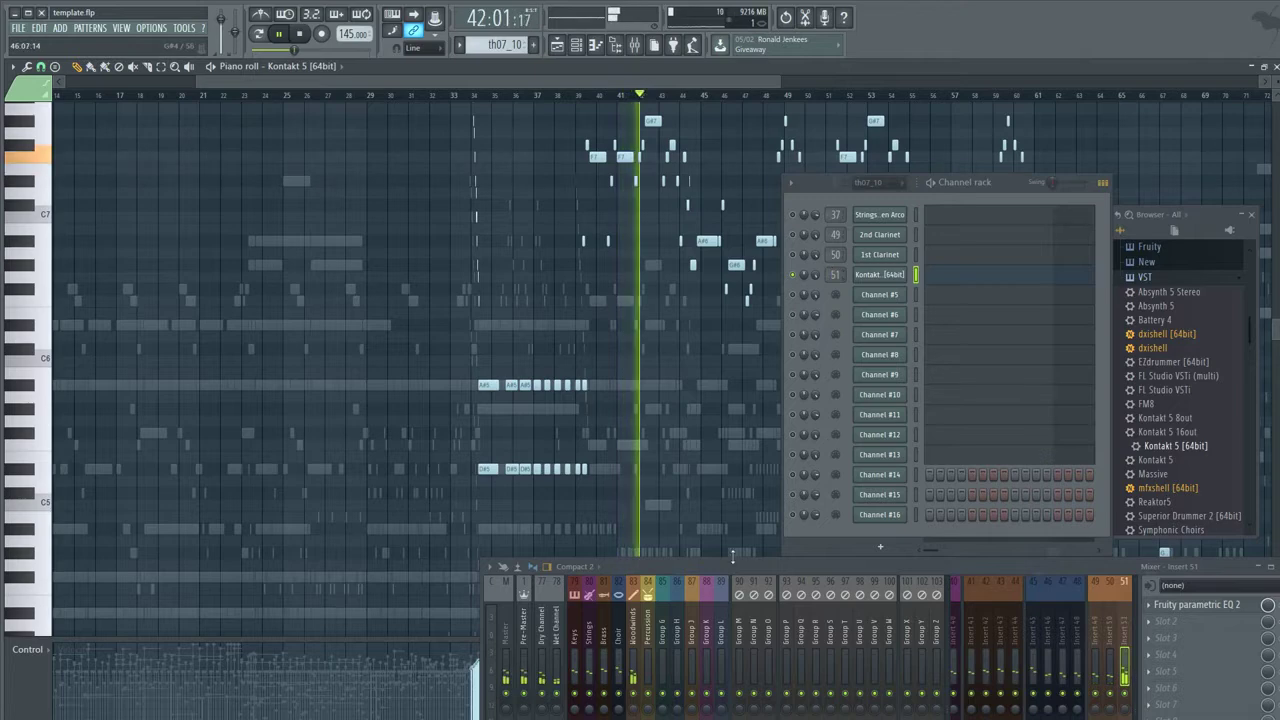
# - Set the flute patch's Close level to 36 and Mix level to 41, and rename its channel Flute
pyautogui.click(880, 274)
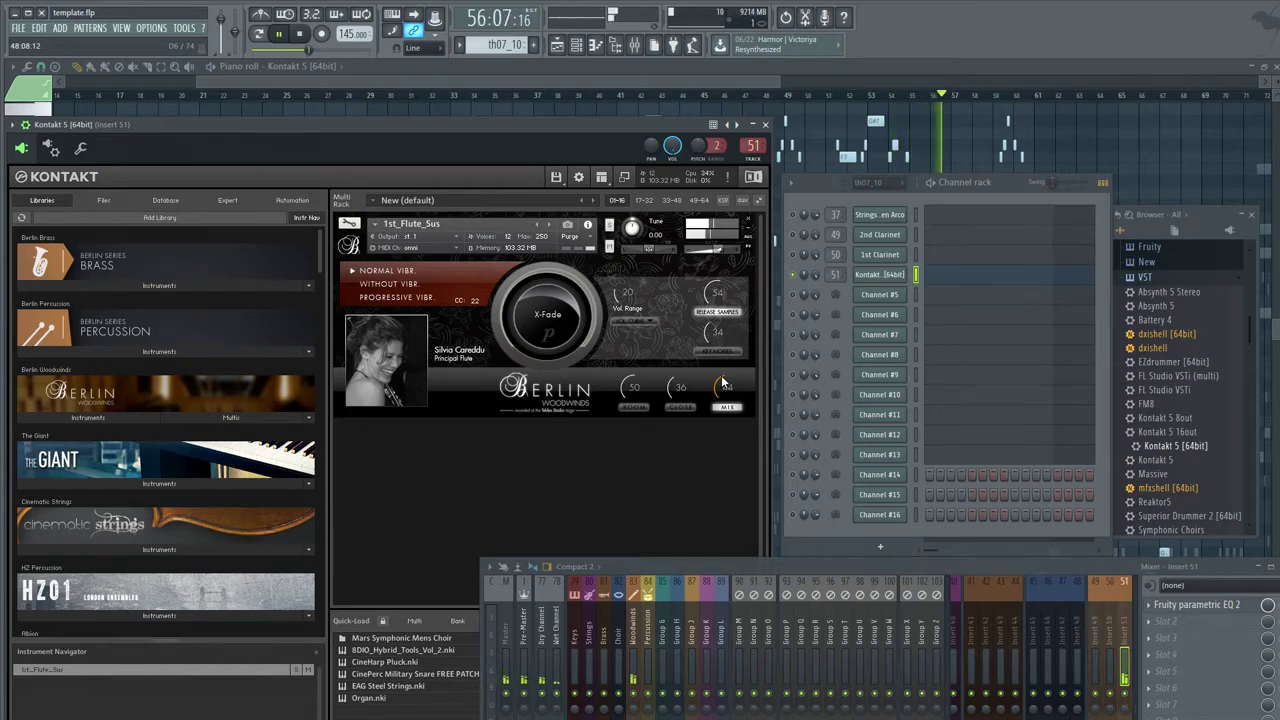
pyautogui.rightClick(872, 280)
pyautogui.click(916, 296)
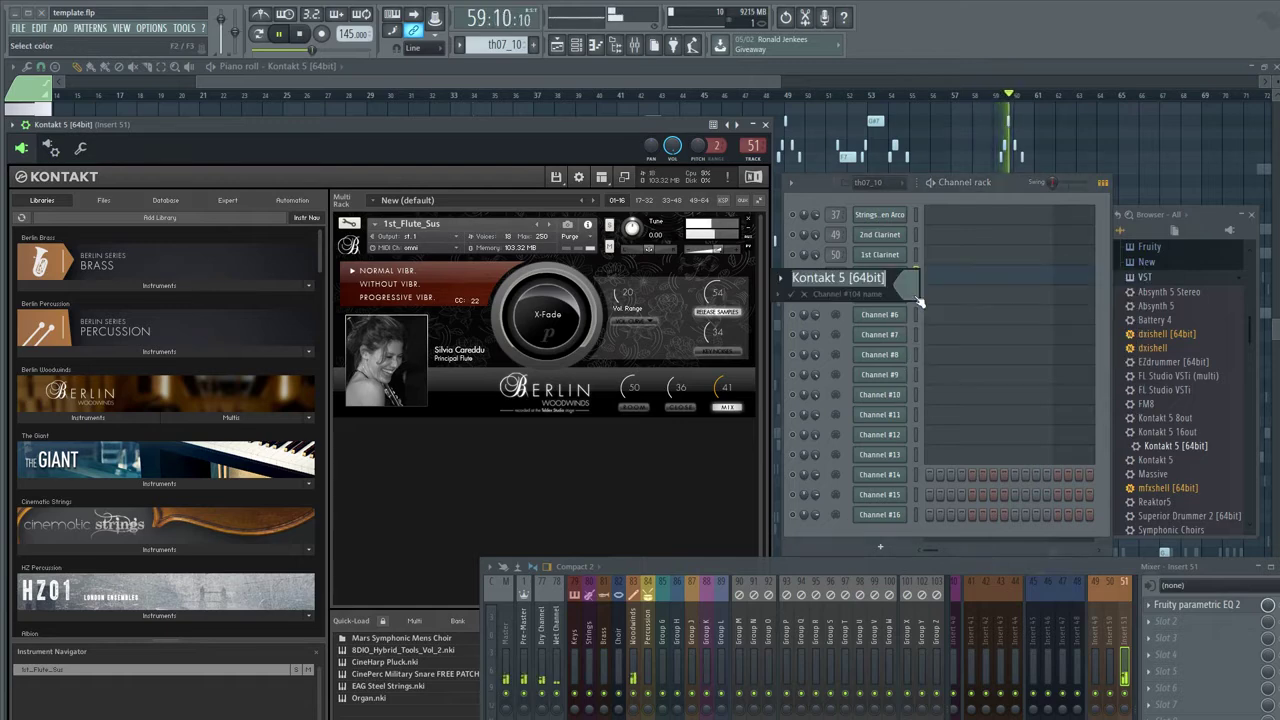
pyautogui.write('Flute')
pyautogui.press('Return')
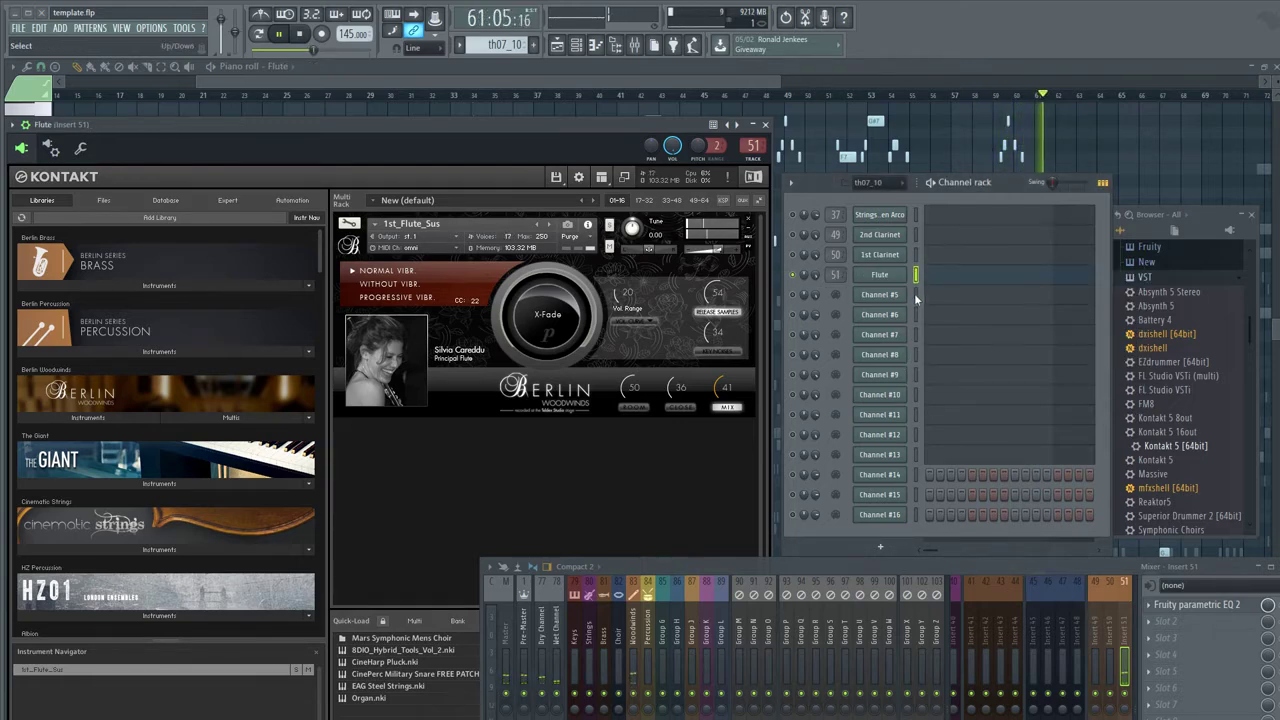
# - Restore the piano roll to a smaller window and arrange it with the channel rack while the Flute plays from about bar 64
pyautogui.click(783, 183)
pyautogui.click(808, 183)
pyautogui.moveTo(808, 183); pyautogui.dragTo(407, 153)
pyautogui.click(1089, 71)
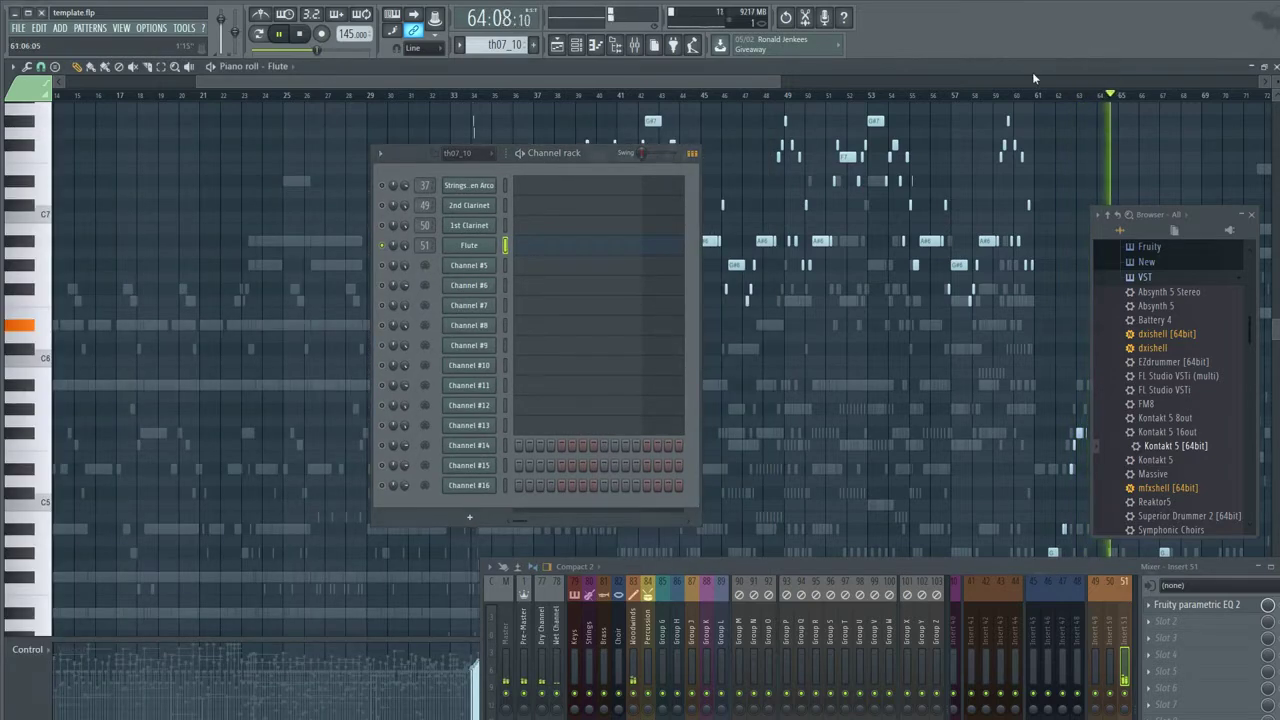
pyautogui.click(1266, 68)
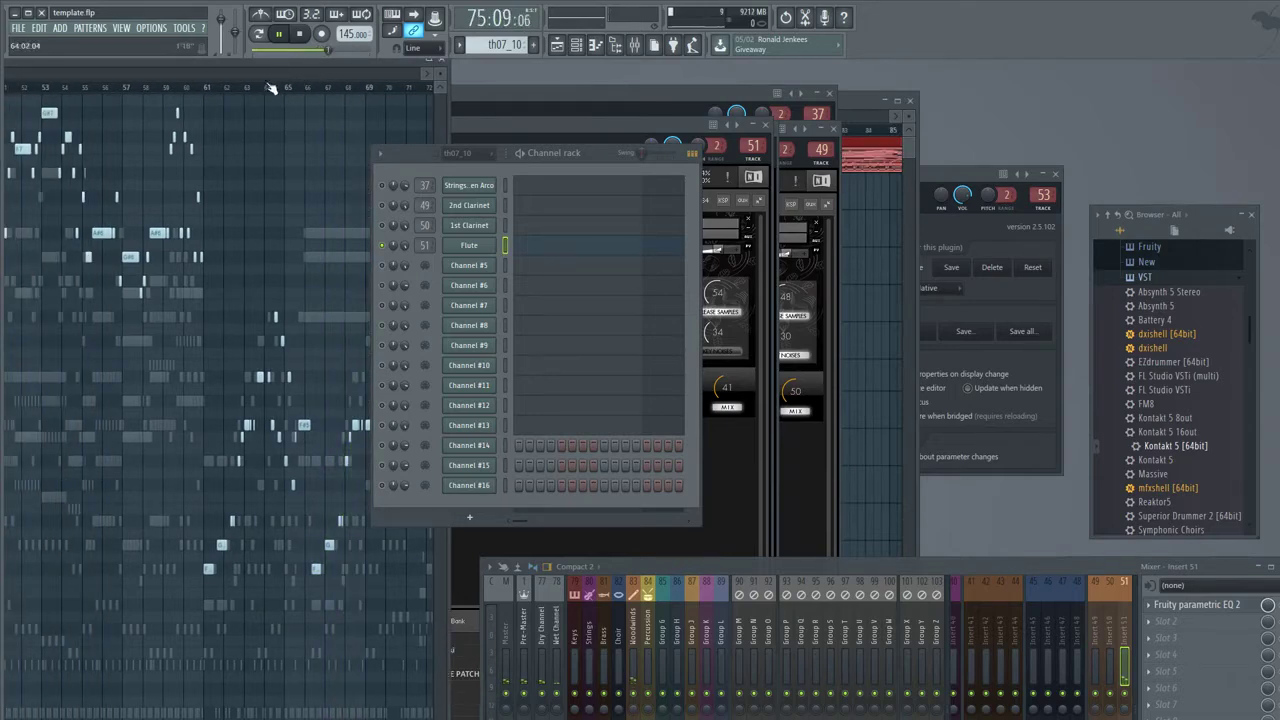
pyautogui.click(240, 87)
pyautogui.moveTo(403, 155); pyautogui.dragTo(887, 224)
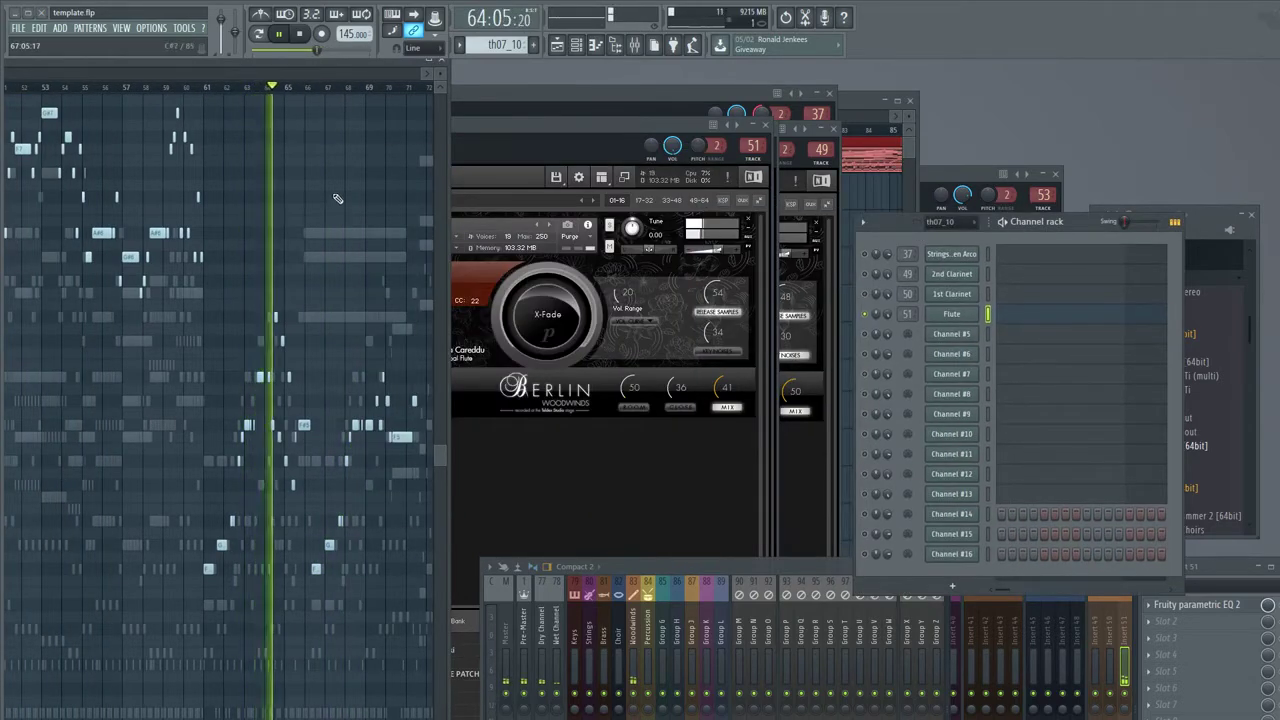
pyautogui.moveTo(229, 66); pyautogui.dragTo(465, 89)
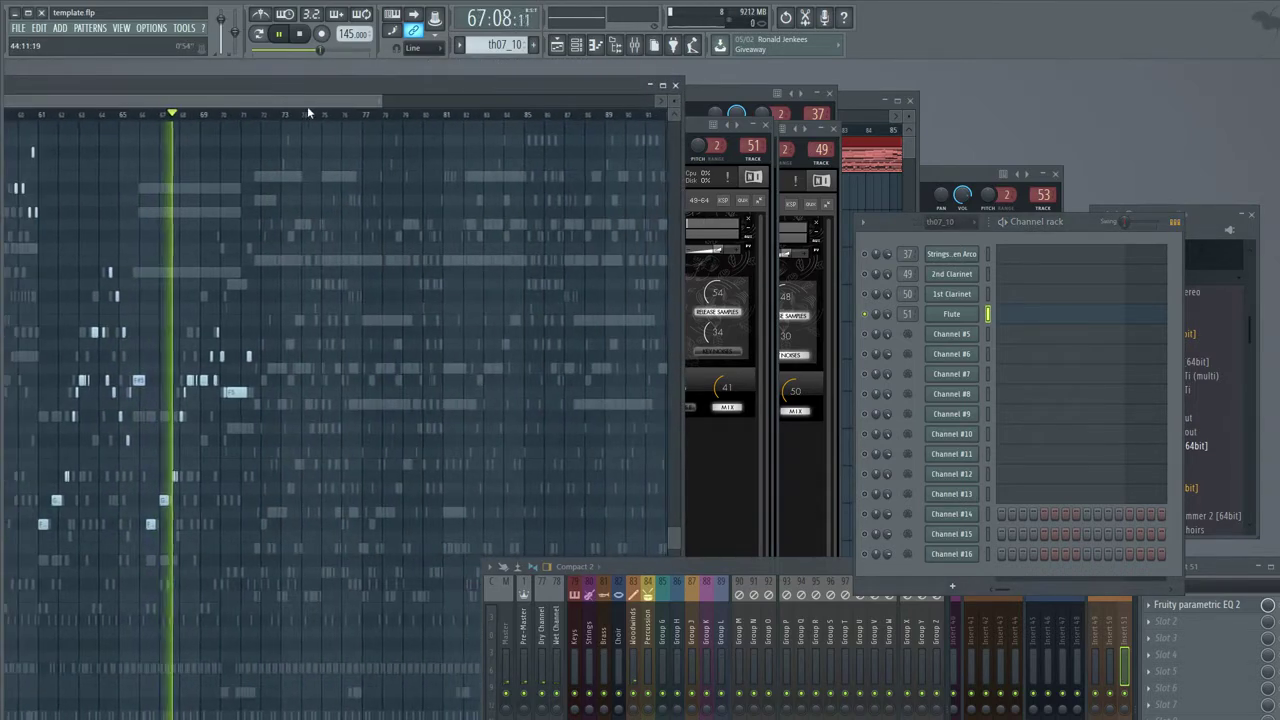
# - Transpose the Flute notes from bar 61 to about bar 71 up one octave and replay the passage
pyautogui.moveTo(340, 588); pyautogui.dragTo(37, 254)
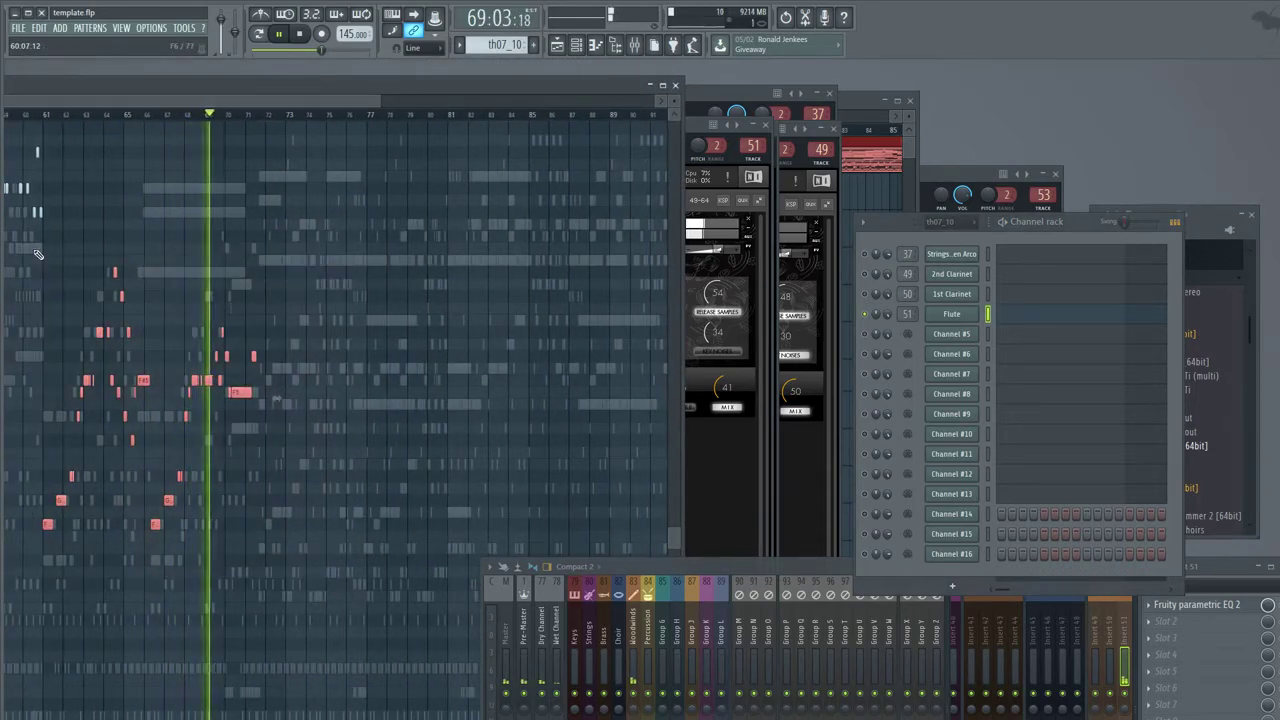
pyautogui.hotkey('ctrl', 'Up')
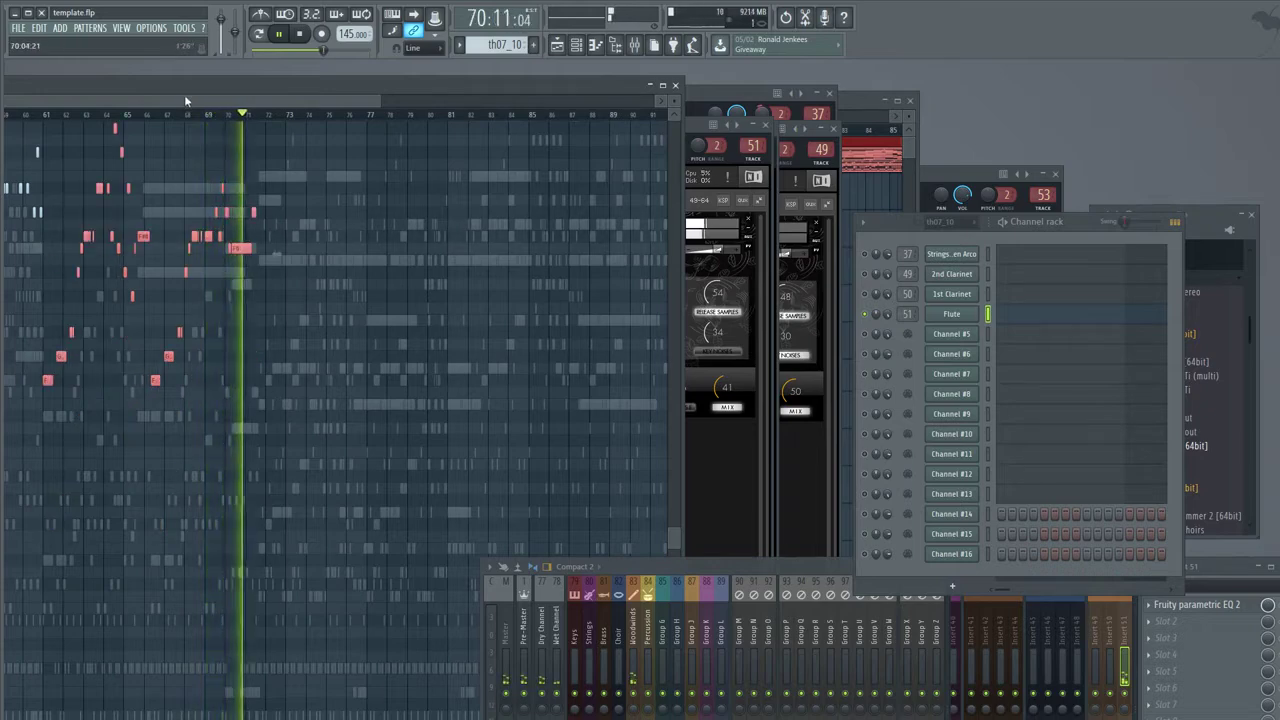
pyautogui.click(238, 130)
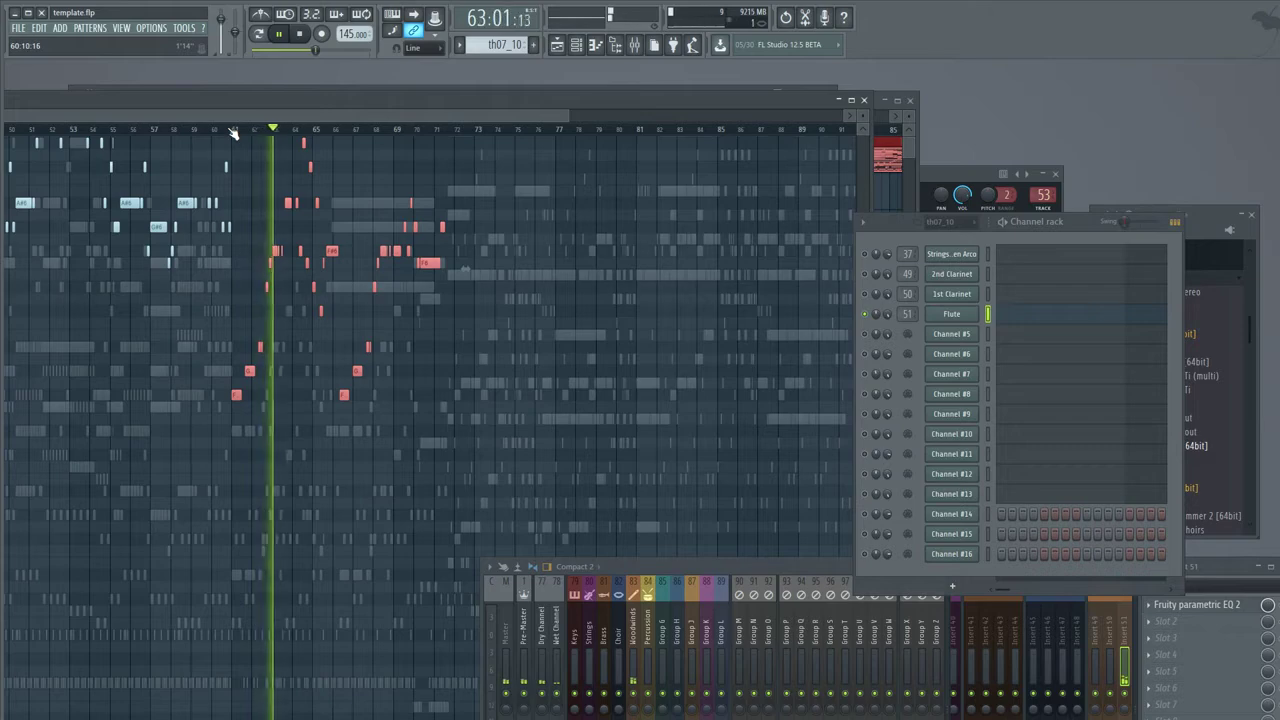
pyautogui.scroll(3, 250, 165)
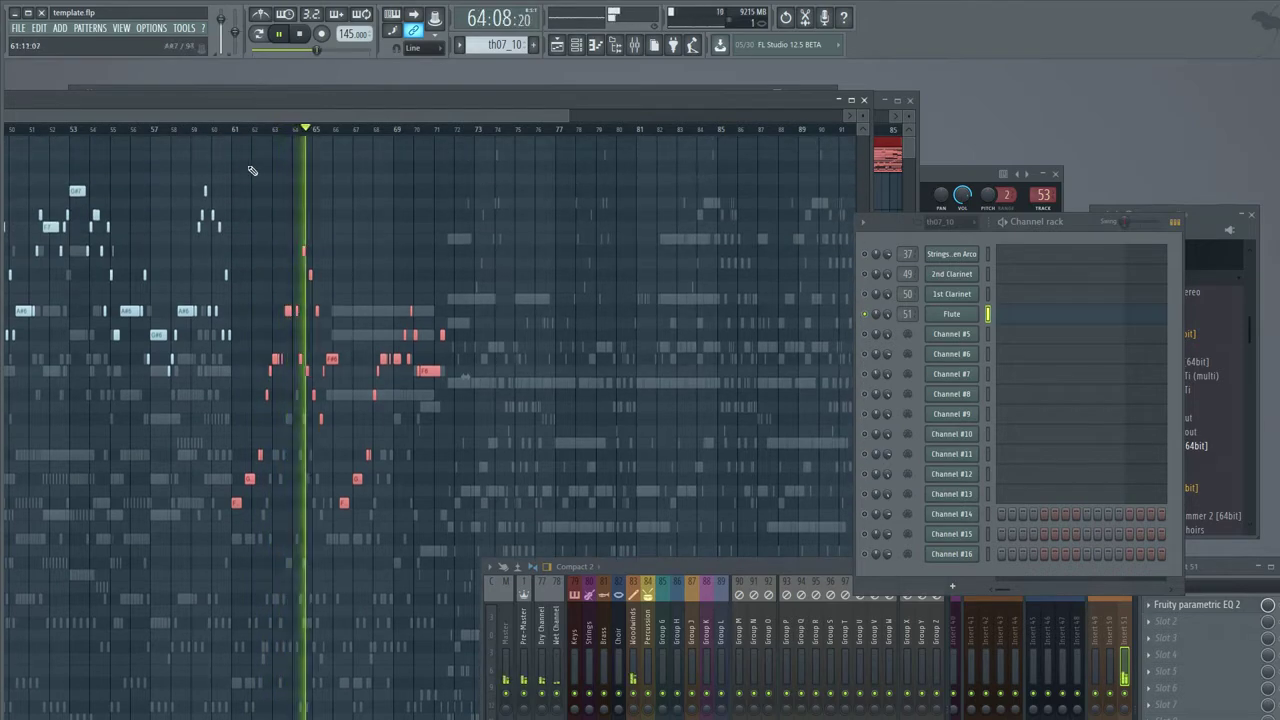
pyautogui.click(221, 131)
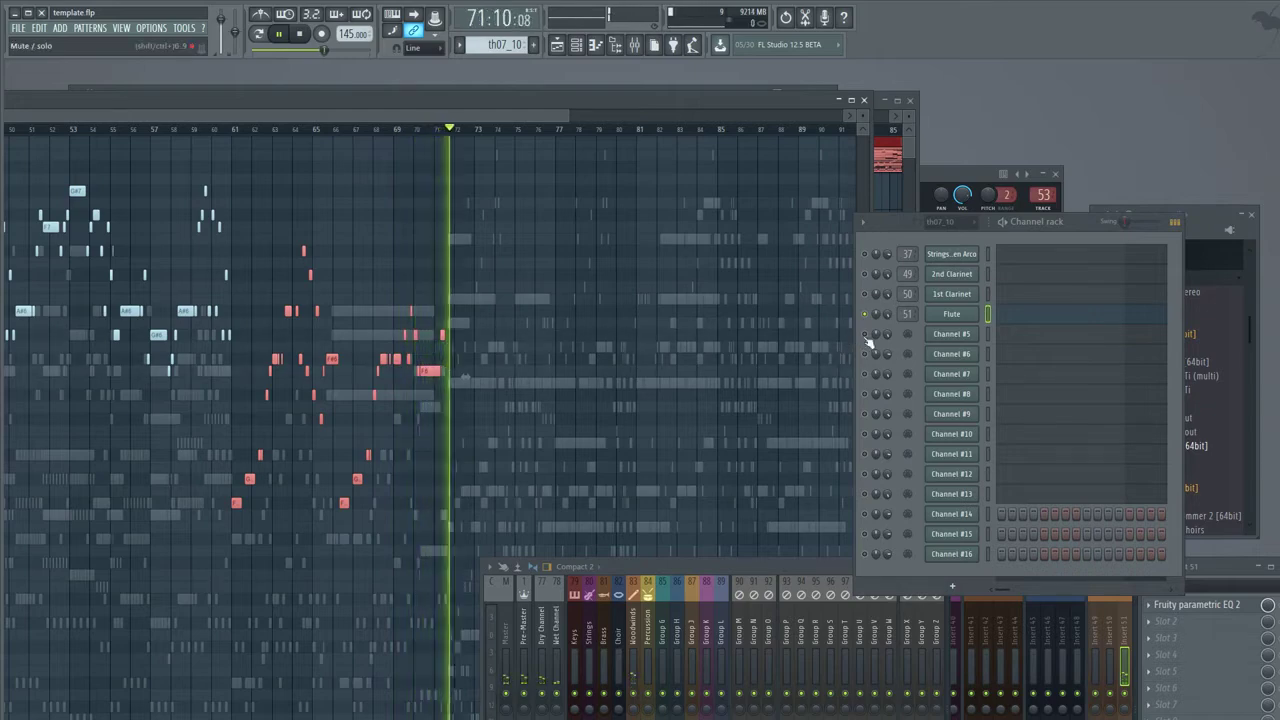
# - Solo Channel #5 and audition its notes from about bar 34 in a maximized piano roll
pyautogui.click(1057, 340)
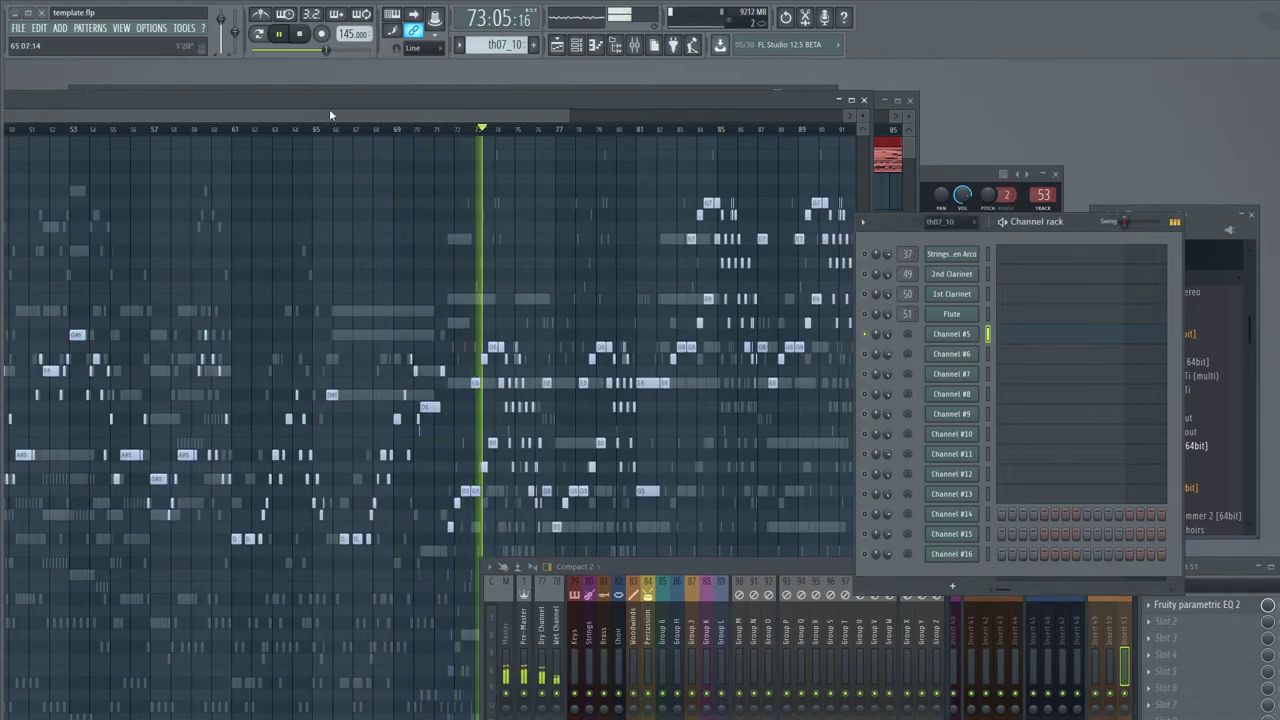
pyautogui.moveTo(440, 103); pyautogui.dragTo(707, 130)
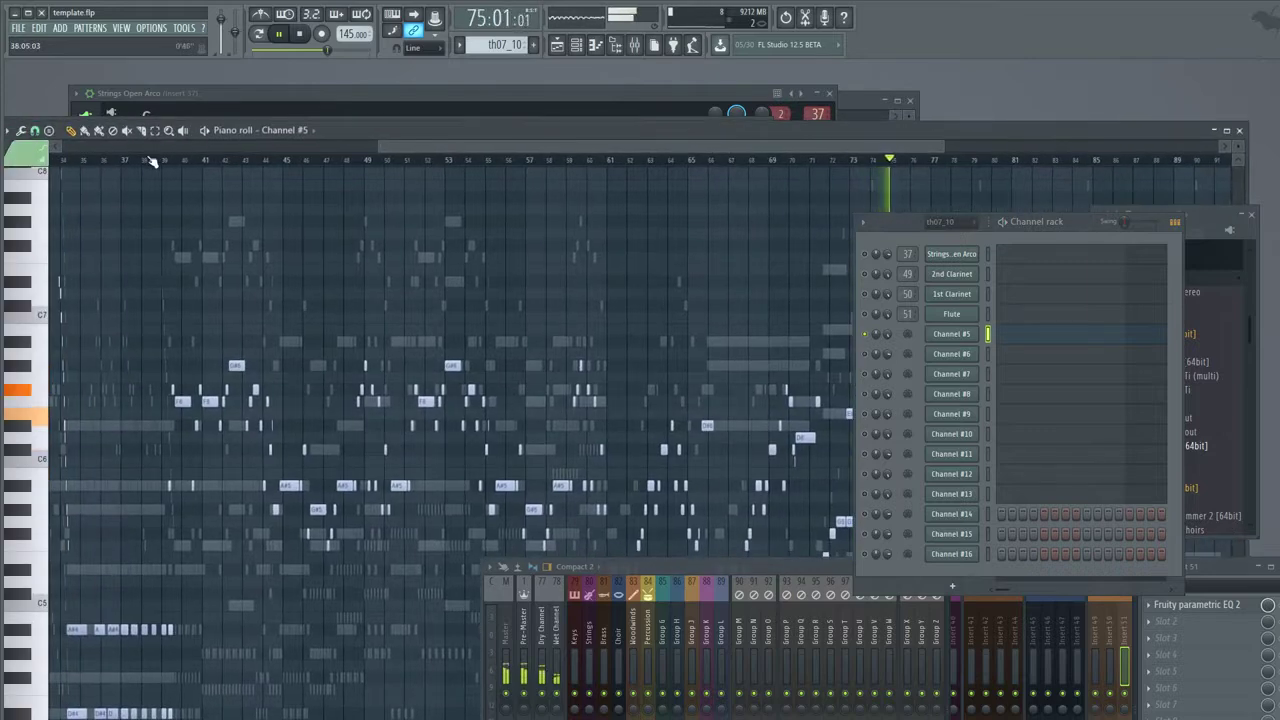
pyautogui.click(88, 162)
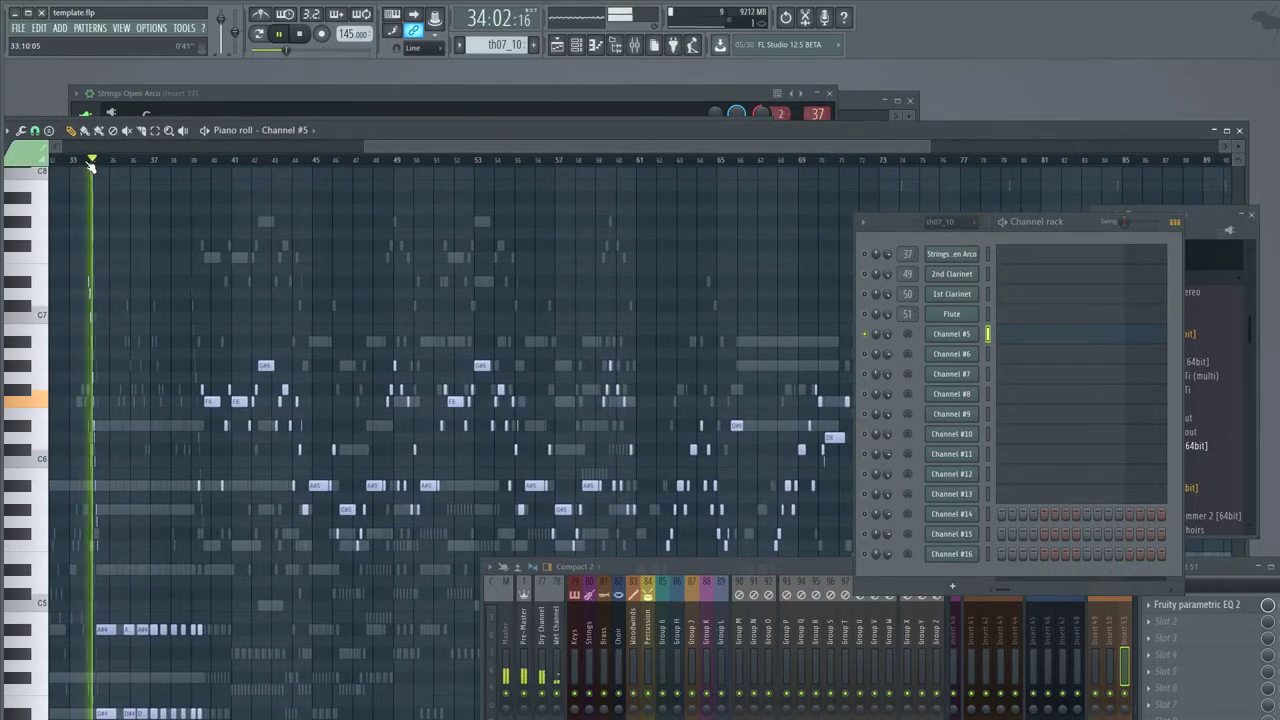
pyautogui.scroll(-4, 436, 362)
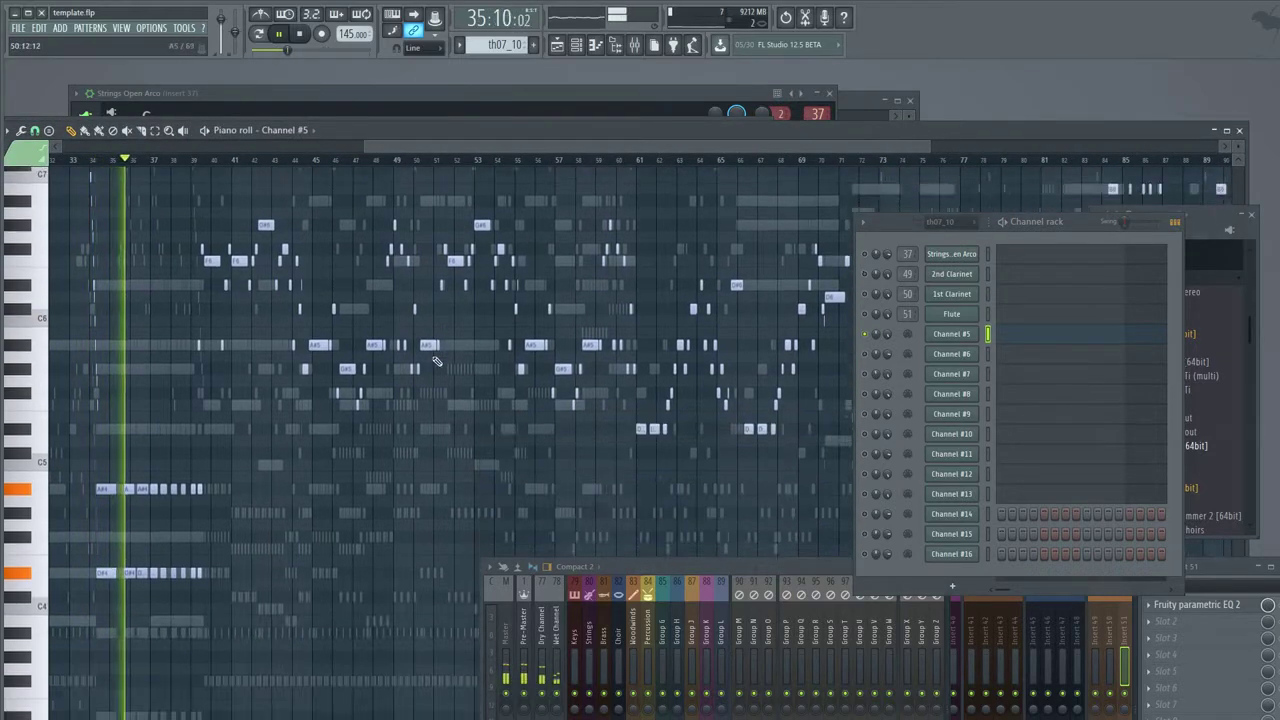
pyautogui.moveTo(535, 130); pyautogui.dragTo(543, 57)
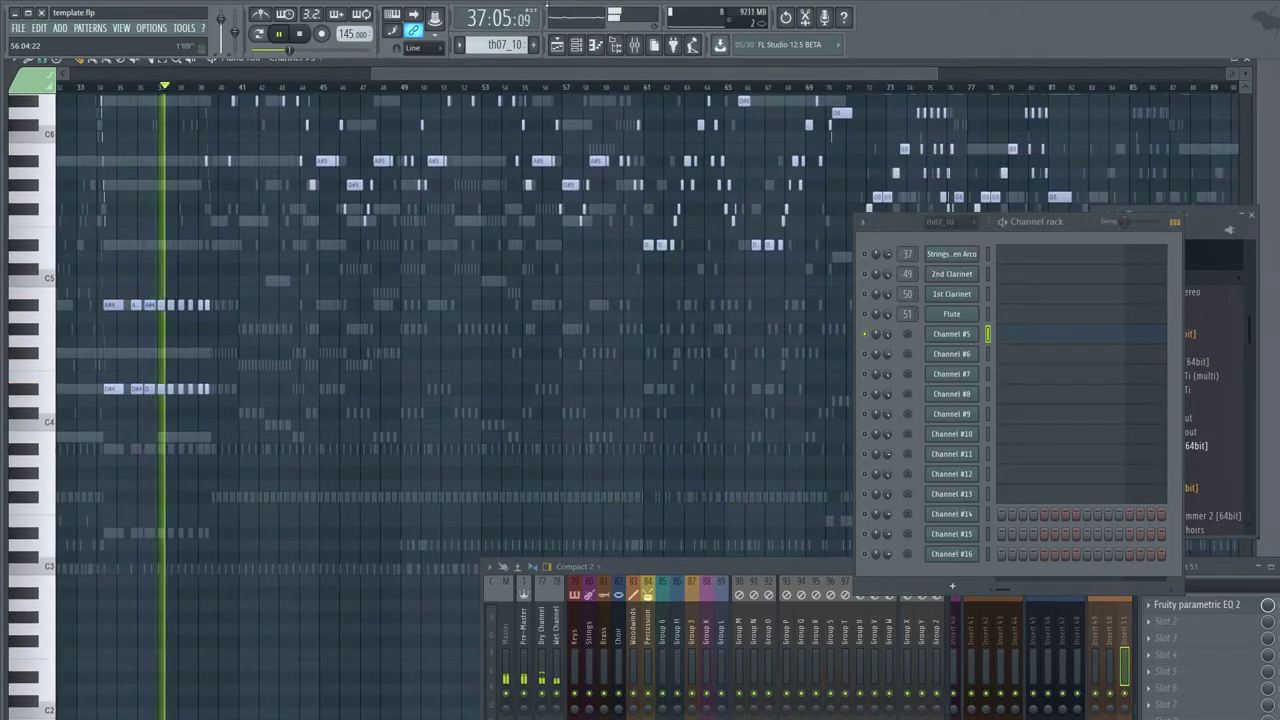
pyautogui.doubleClick(543, 57)
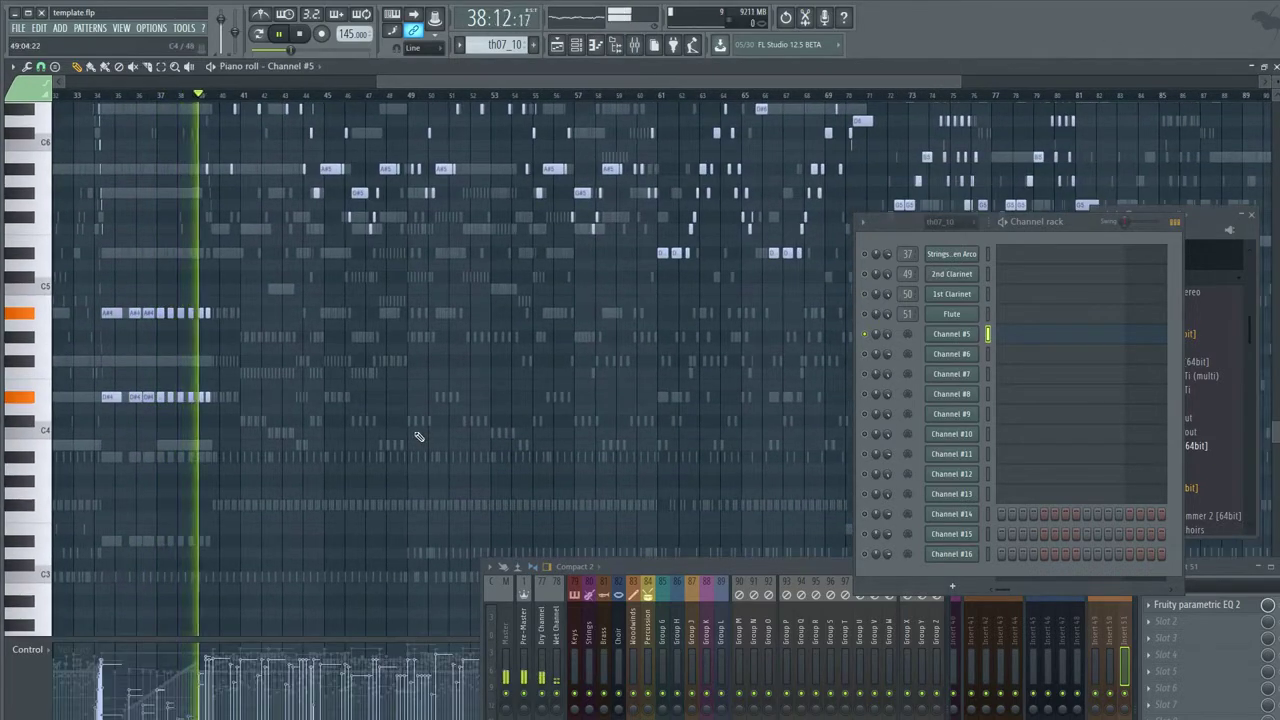
pyautogui.scroll(6, 214, 430)
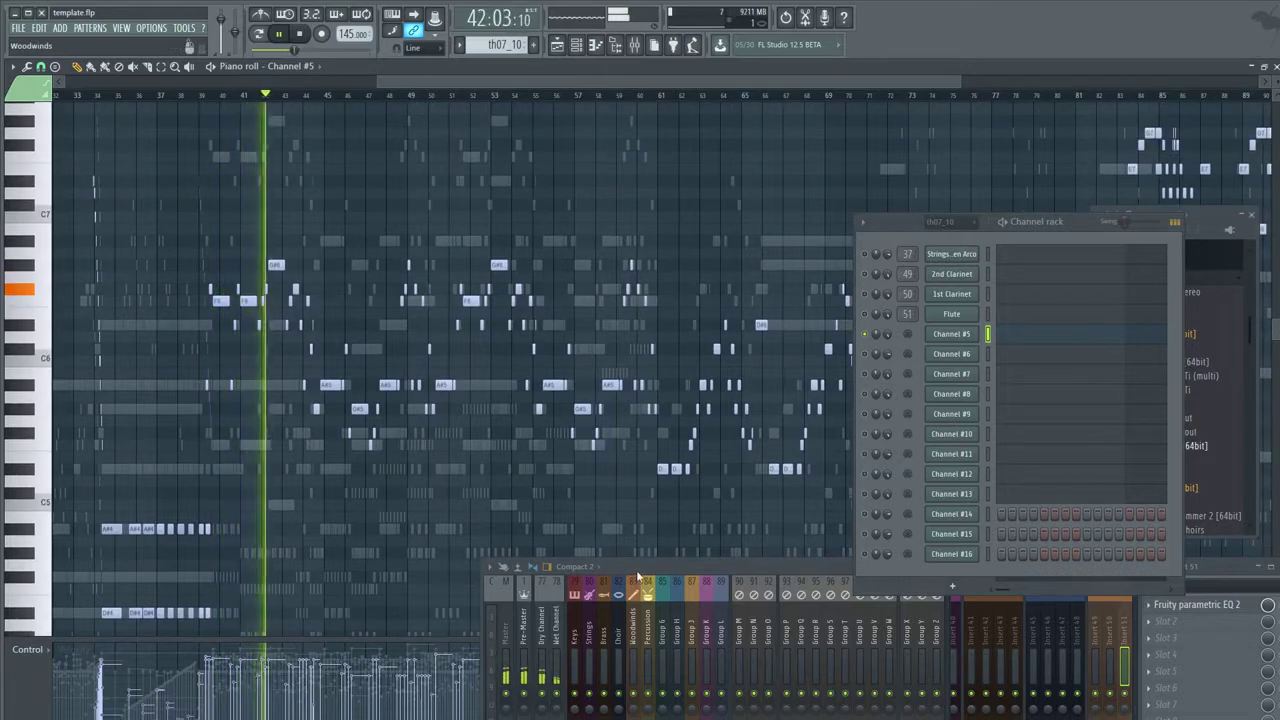
# - Check the Flute's Kontakt settings and Channel #5's MIDI settings, moving the mixer out of the way
pyautogui.moveTo(636, 570); pyautogui.dragTo(189, 205)
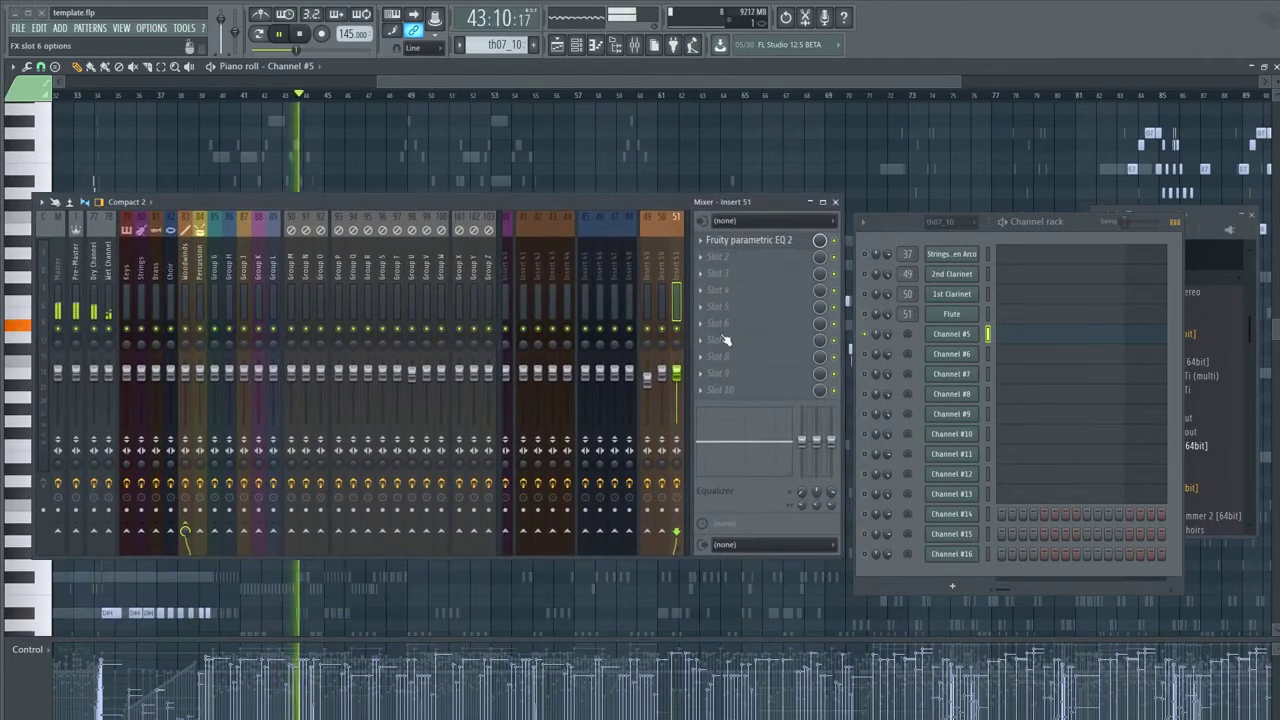
pyautogui.click(945, 315)
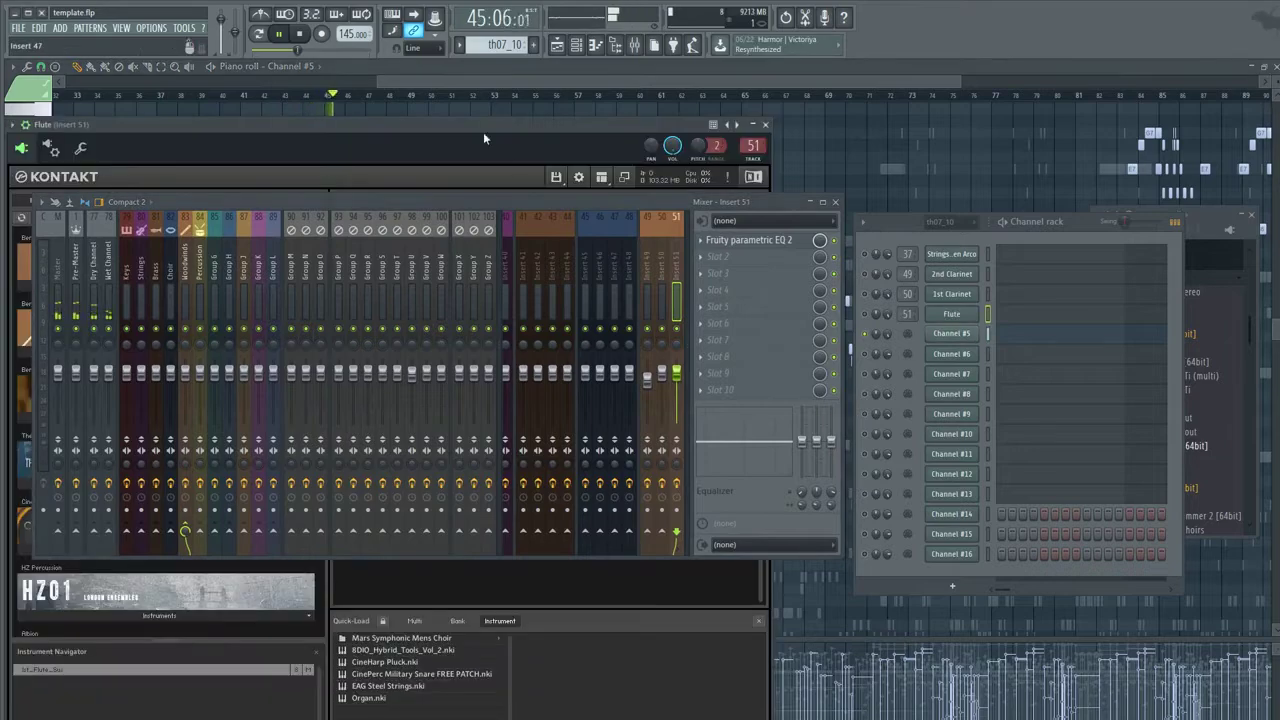
pyautogui.moveTo(520, 203); pyautogui.dragTo(850, 497)
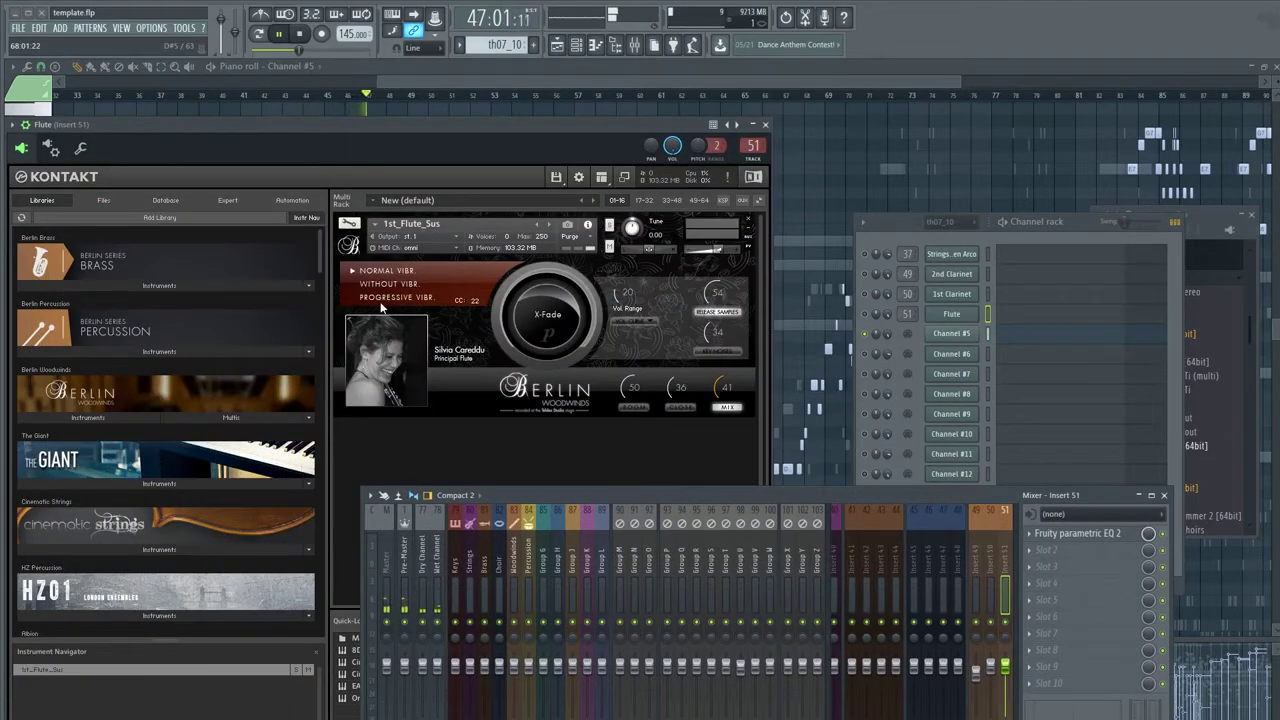
pyautogui.click(943, 335)
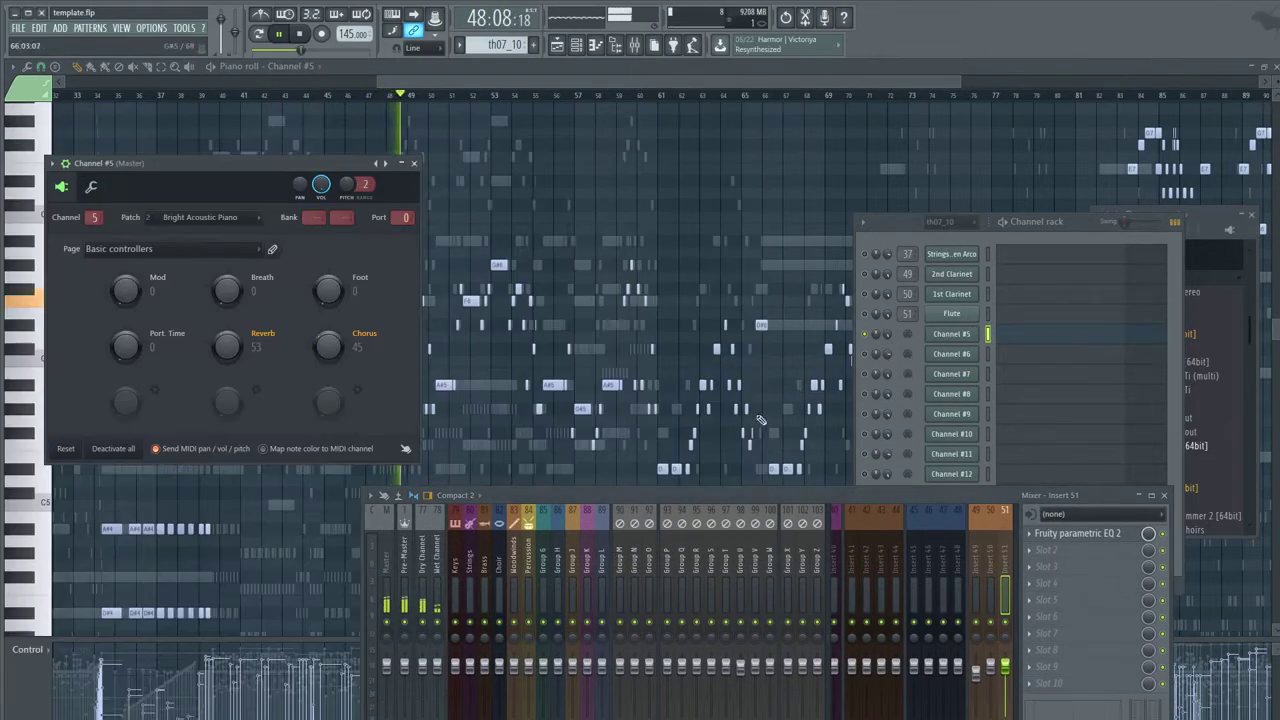
pyautogui.click(414, 163)
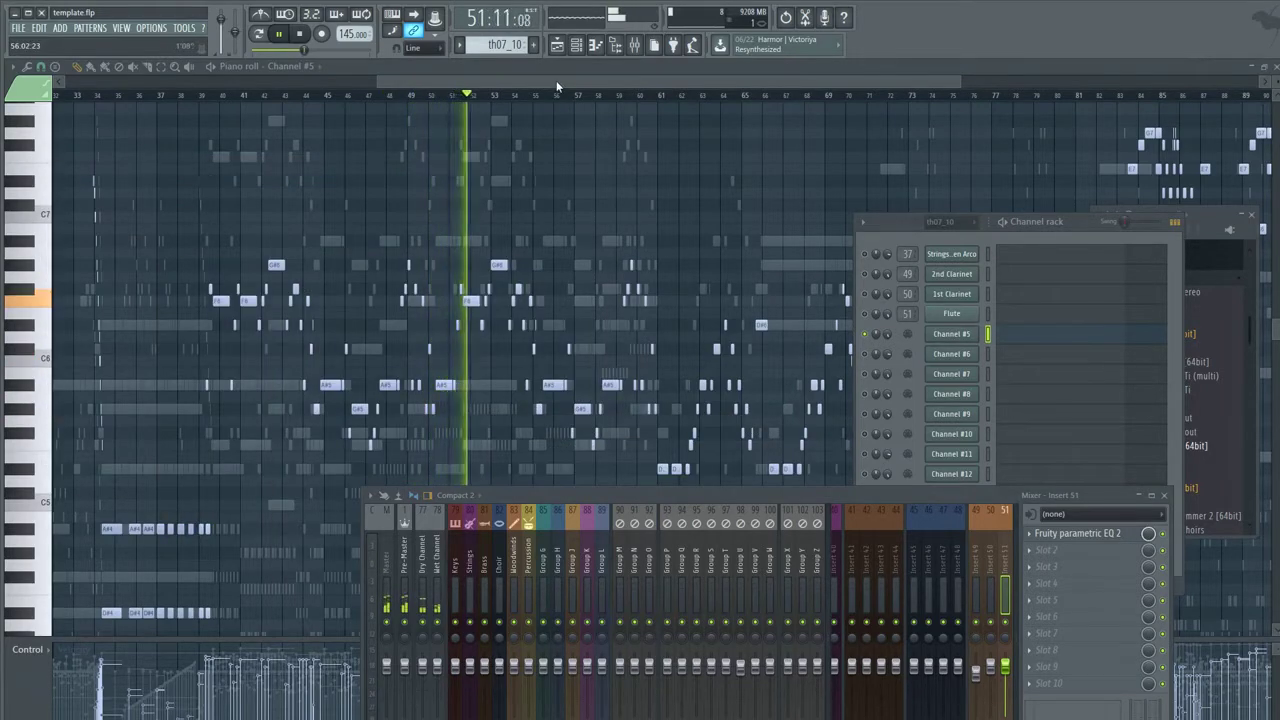
# - Audition Channel #5's notes from about bar 63 in the piano roll, and stop playback
pyautogui.moveTo(556, 80); pyautogui.dragTo(1021, 95)
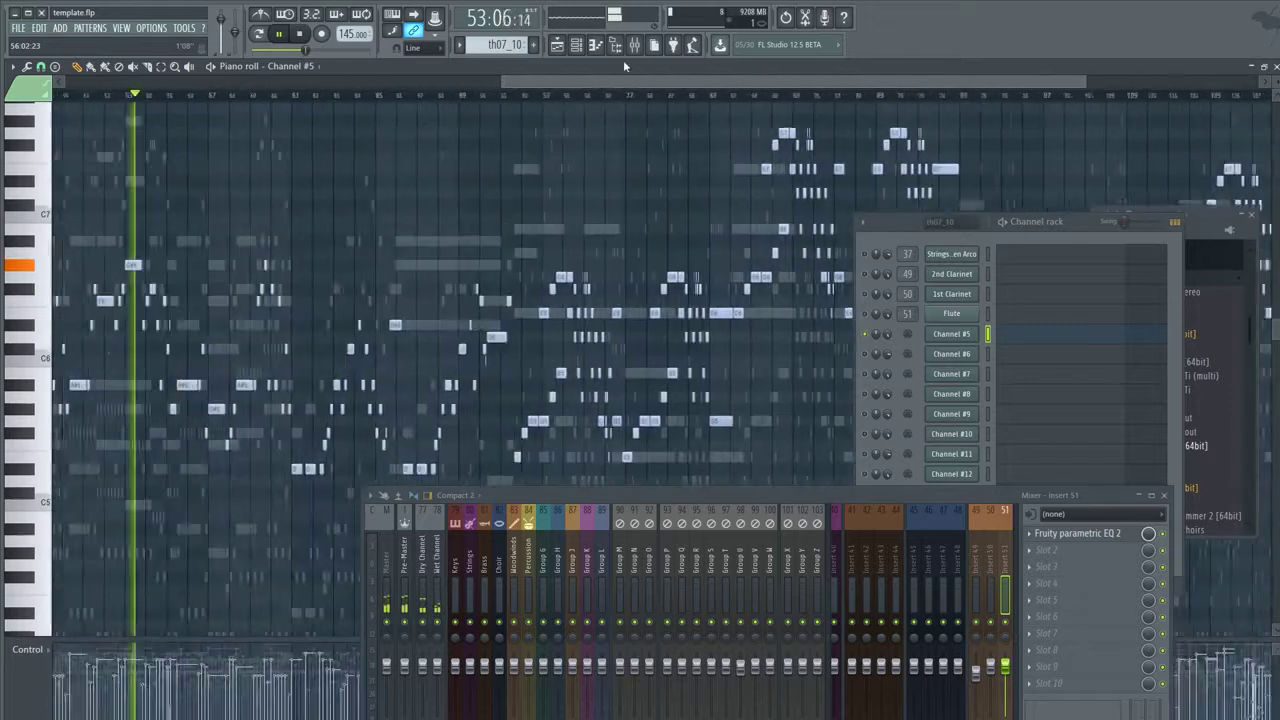
pyautogui.click(704, 96)
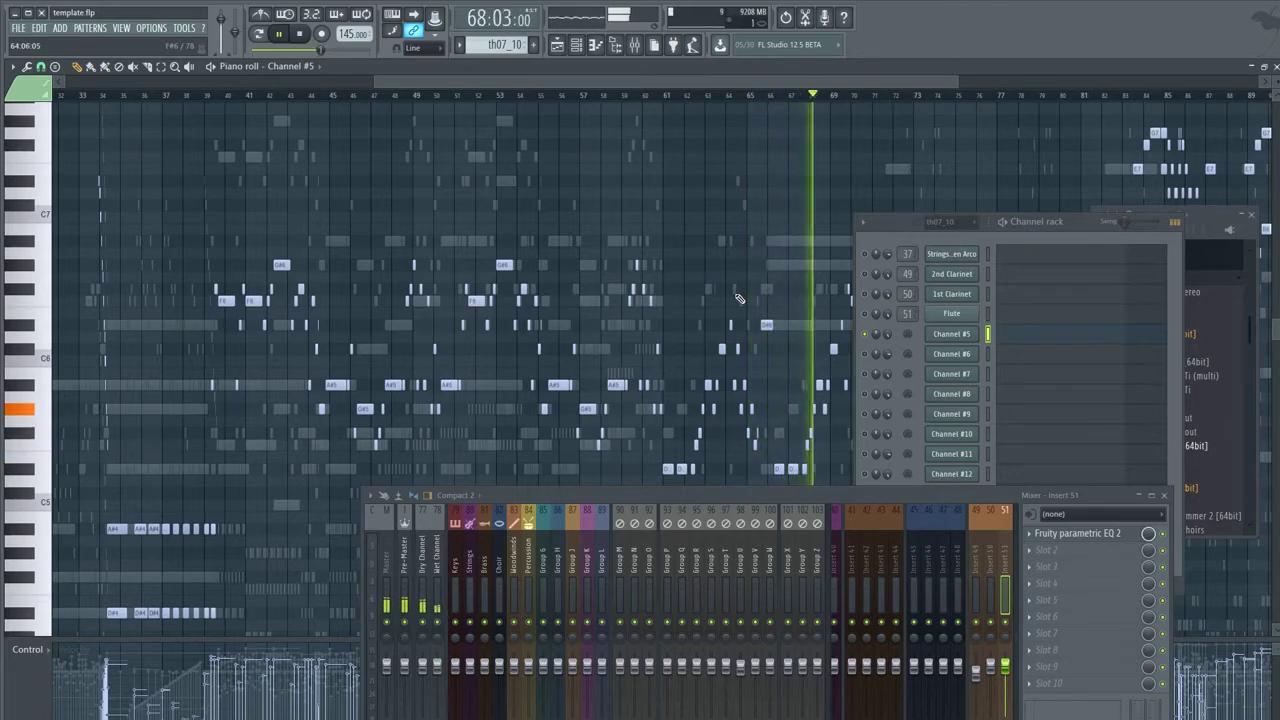
pyautogui.moveTo(673, 81); pyautogui.dragTo(785, 81)
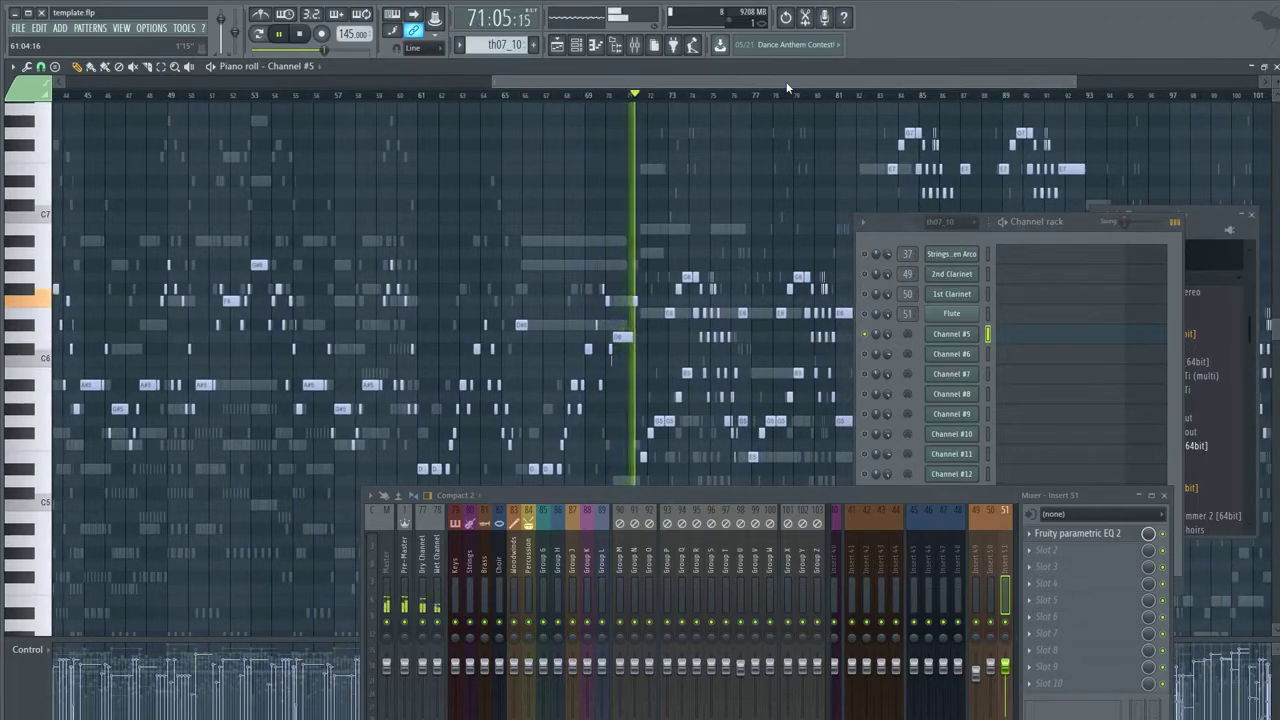
pyautogui.click(303, 36)
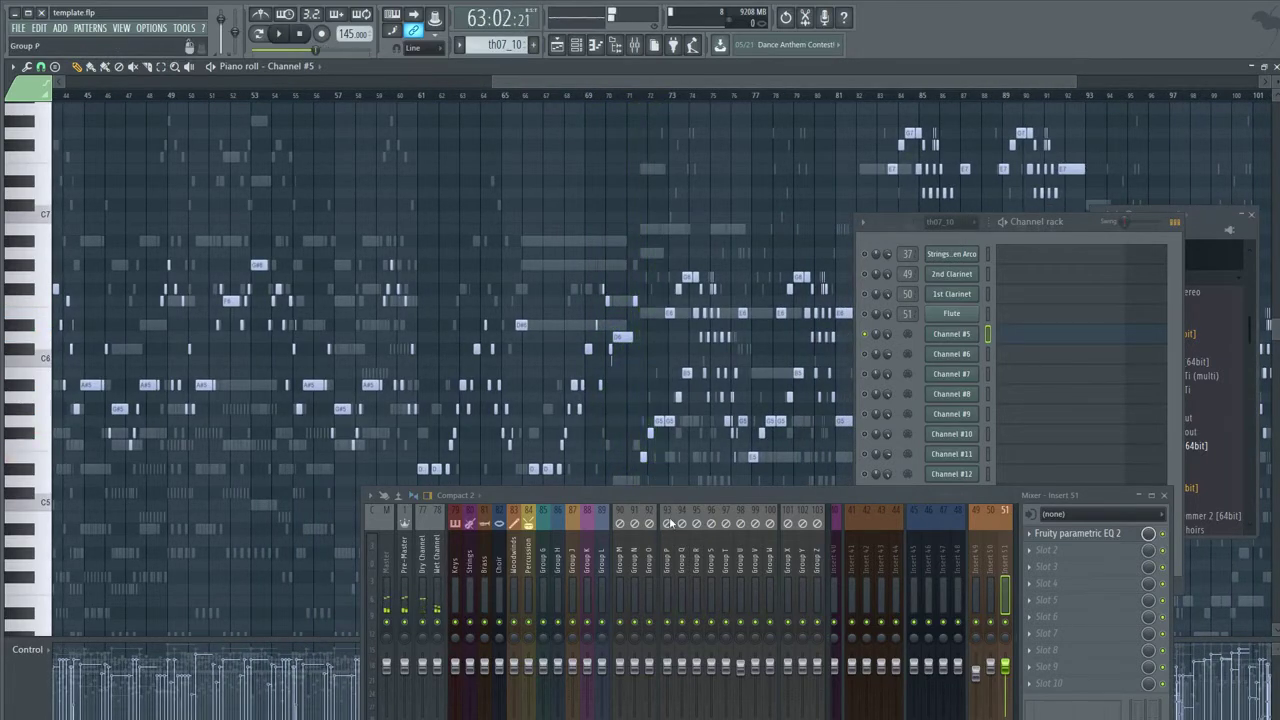
# - Arrange the mixer and channel rack clear of the plugin browser and replace Channel #5 with Kontakt 5 [64bit]
pyautogui.moveTo(670, 495); pyautogui.dragTo(324, 156)
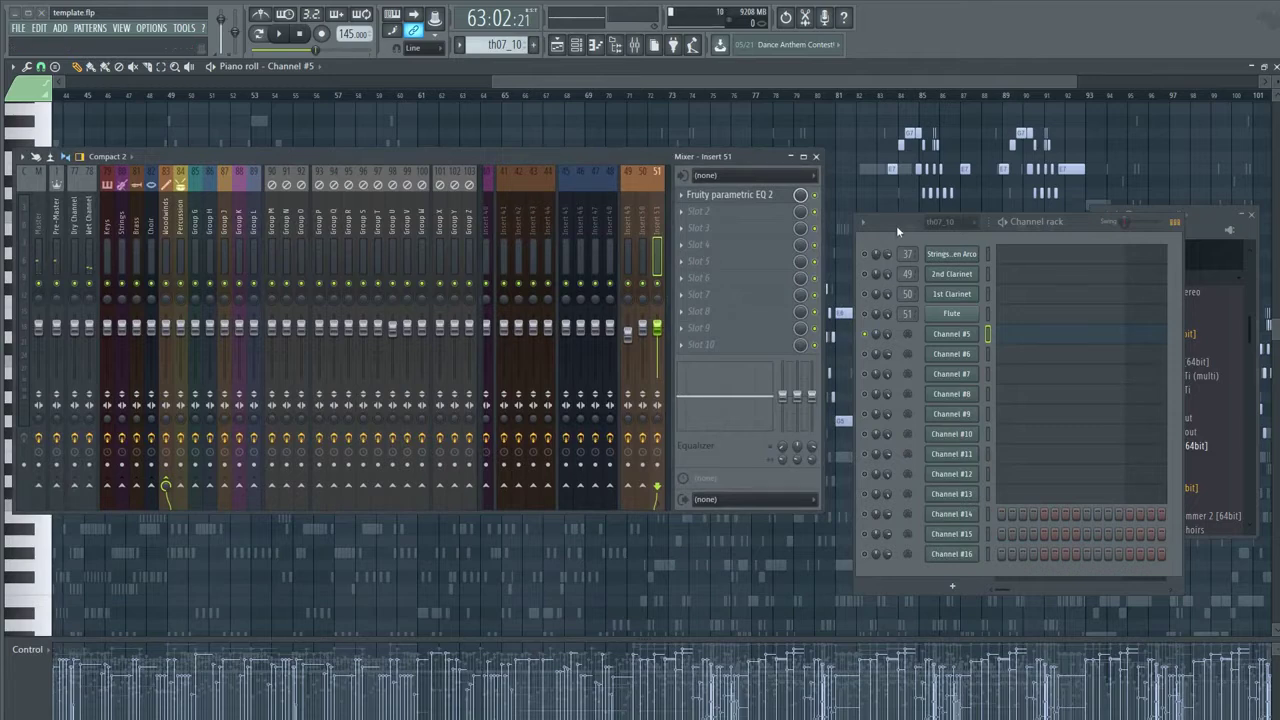
pyautogui.moveTo(896, 225); pyautogui.dragTo(381, 262)
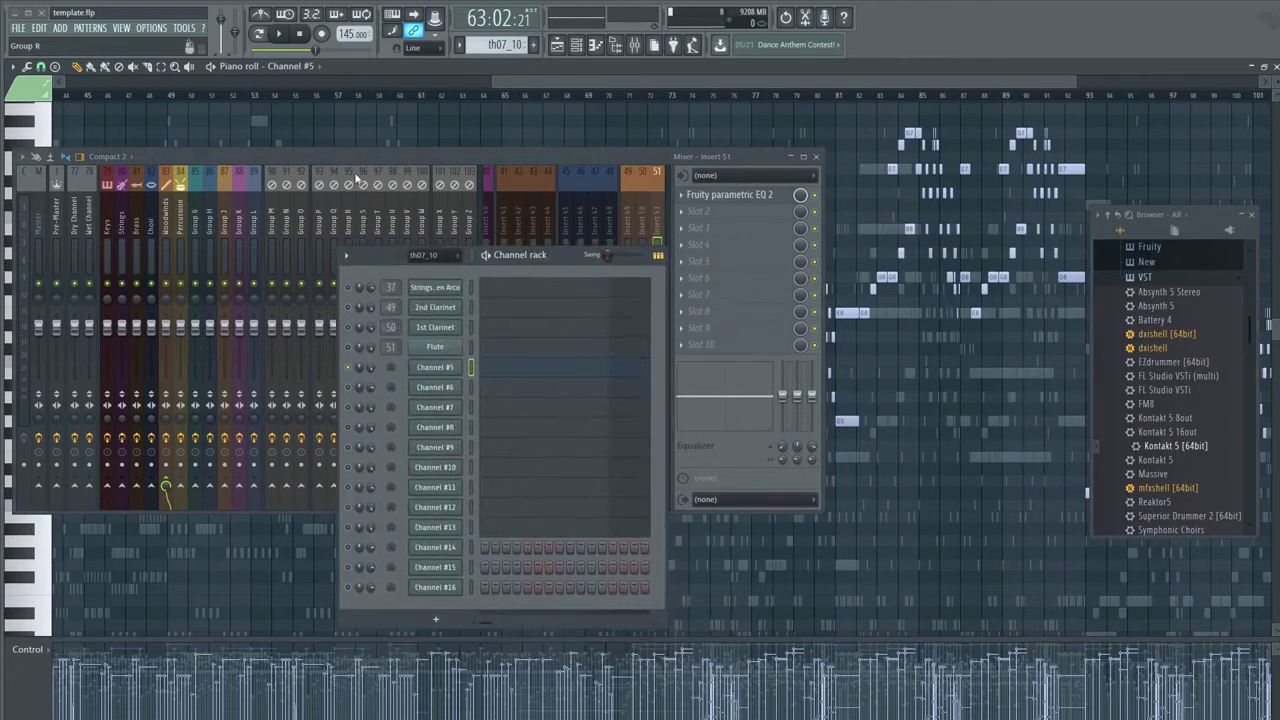
pyautogui.moveTo(361, 157); pyautogui.dragTo(559, 451)
pyautogui.hscroll(-2, 515, 90)
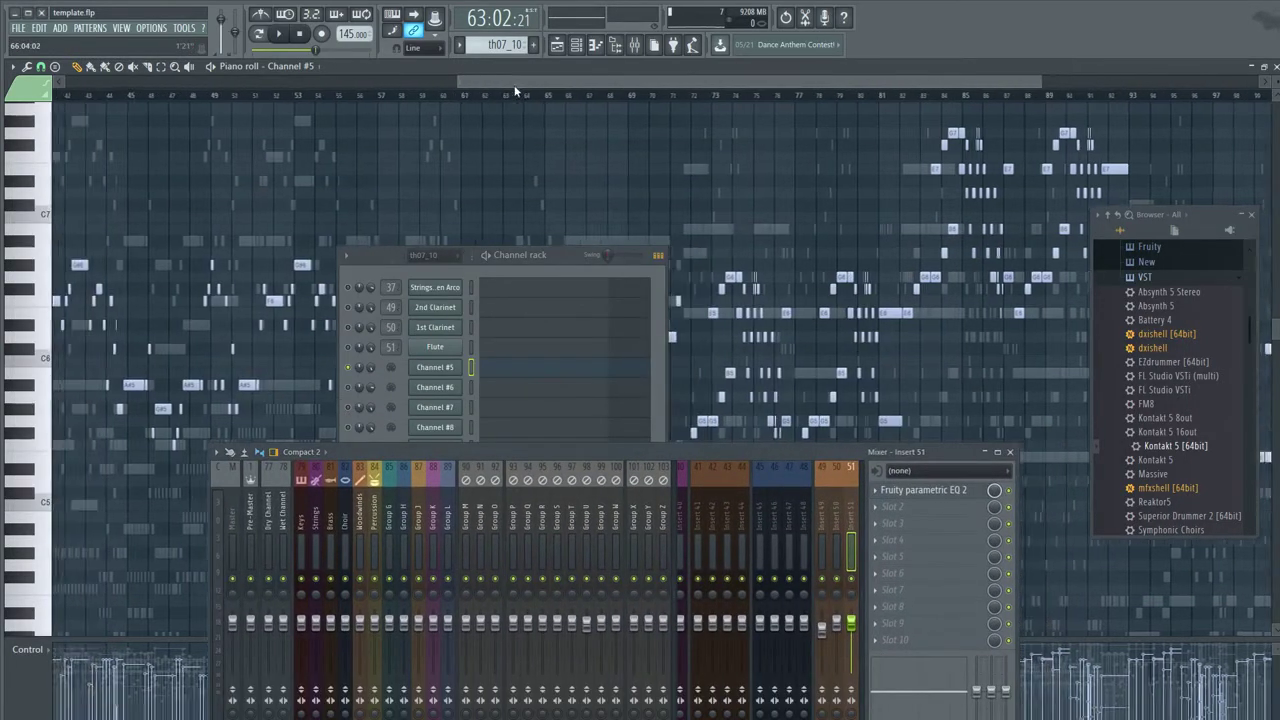
pyautogui.hscroll(-9, 515, 90)
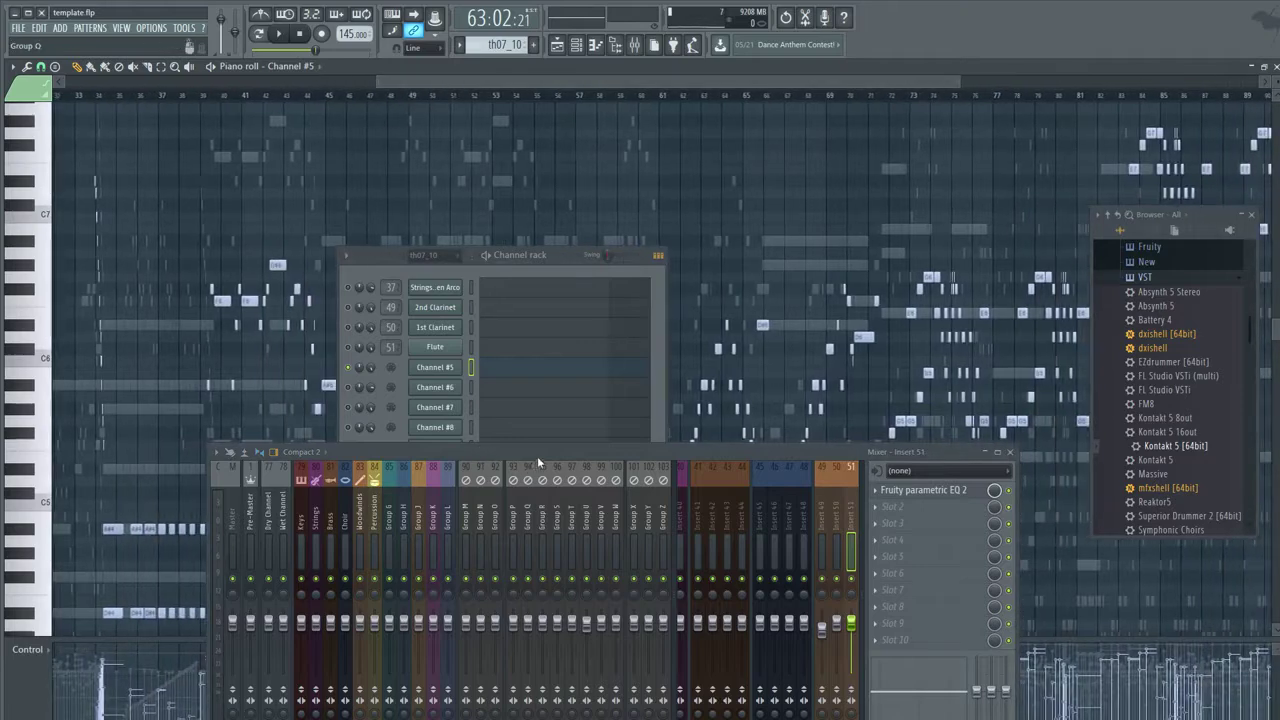
pyautogui.moveTo(1180, 452); pyautogui.dragTo(523, 355)
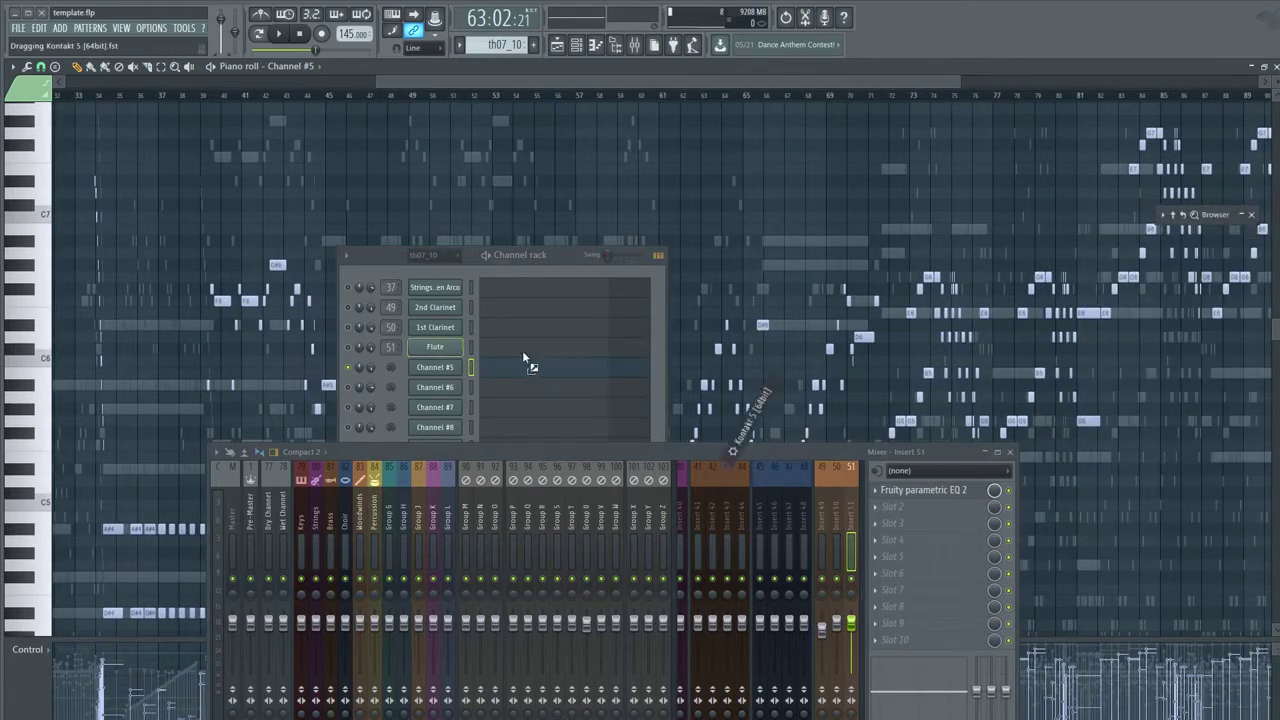
pyautogui.moveTo(440, 371); pyautogui.dragTo(445, 372)
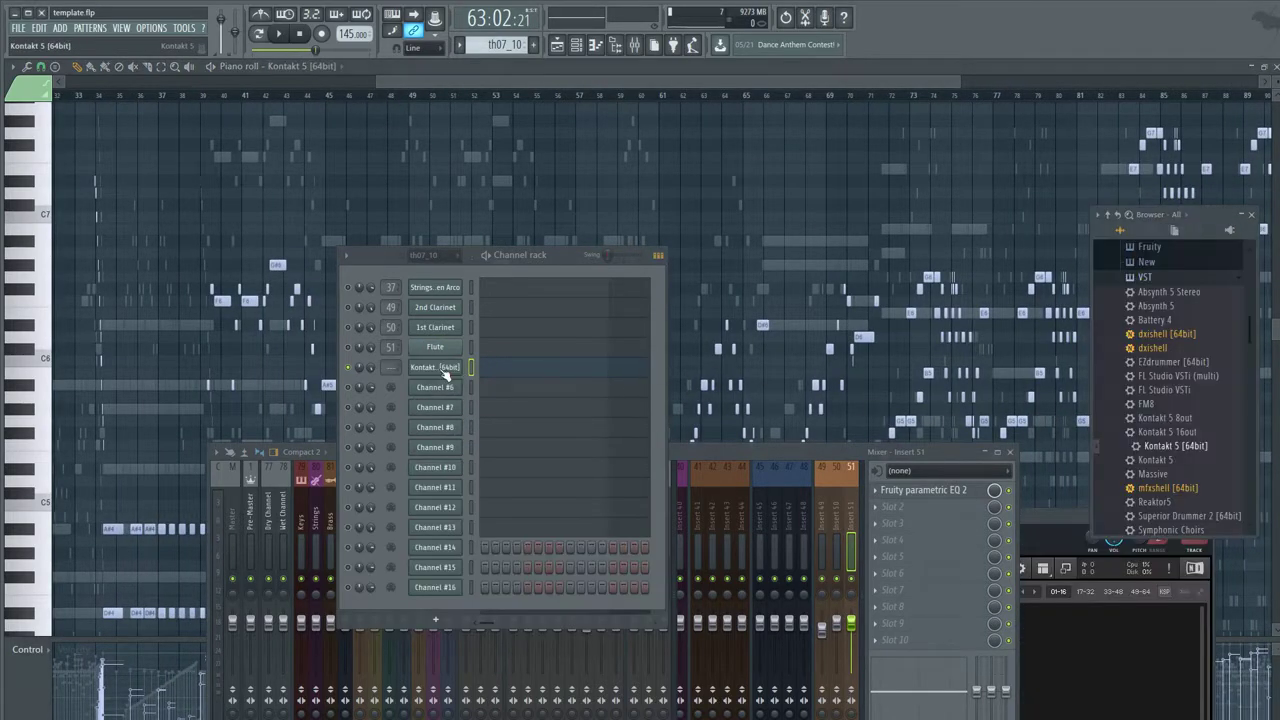
# - Rename the new Kontakt channel Clarinet + Violin and route it to mixer insert 38
pyautogui.rightClick(428, 369)
pyautogui.click(485, 387)
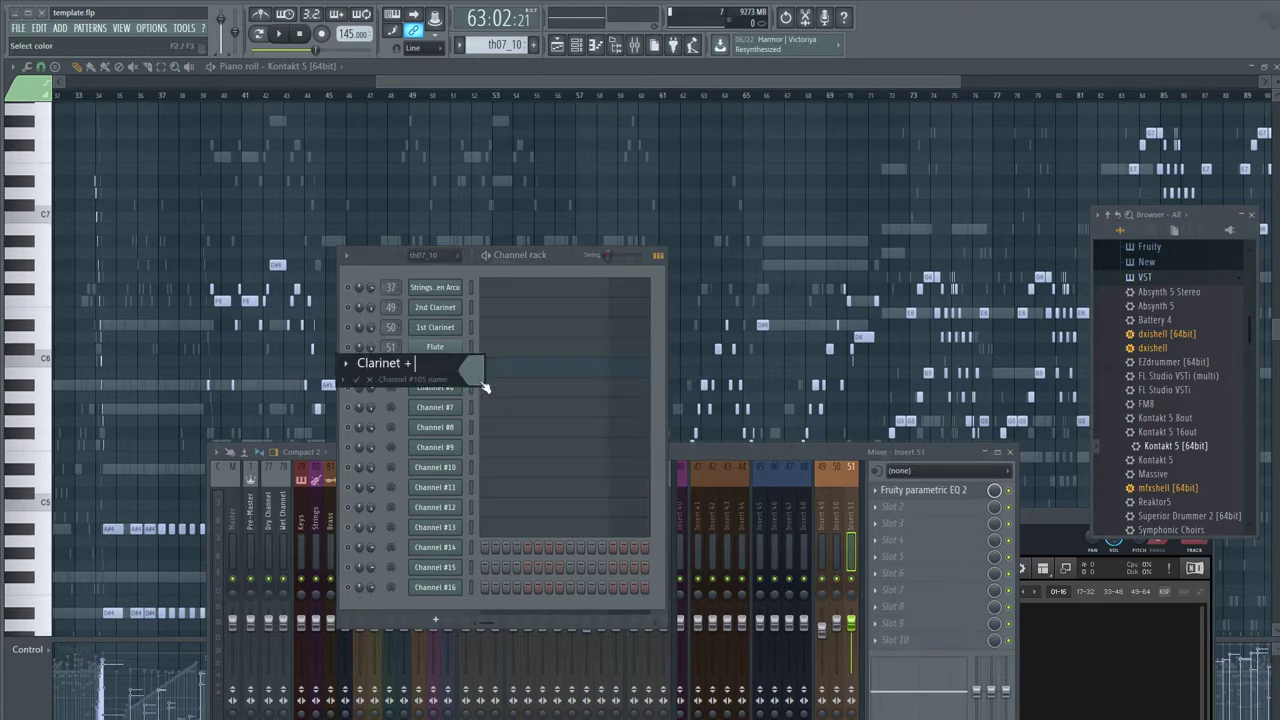
pyautogui.write('Clarinet + Violin')
pyautogui.press('Return')
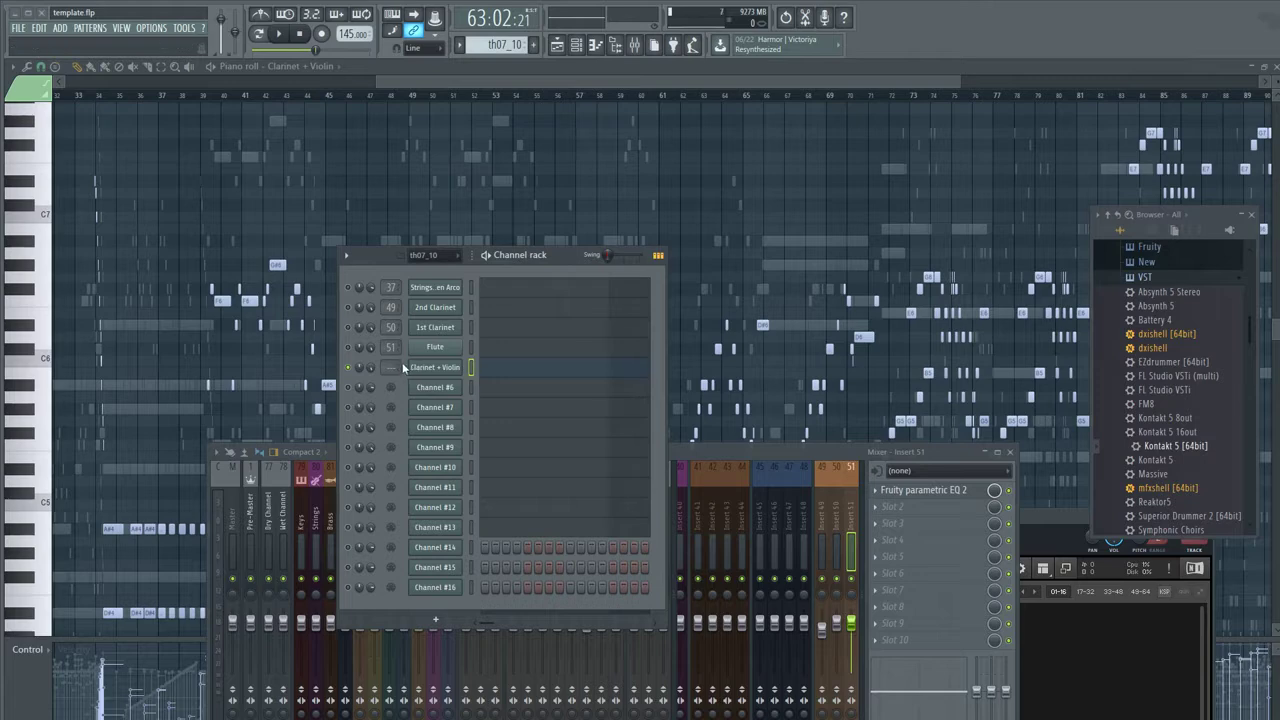
pyautogui.scroll(20, 391, 367)
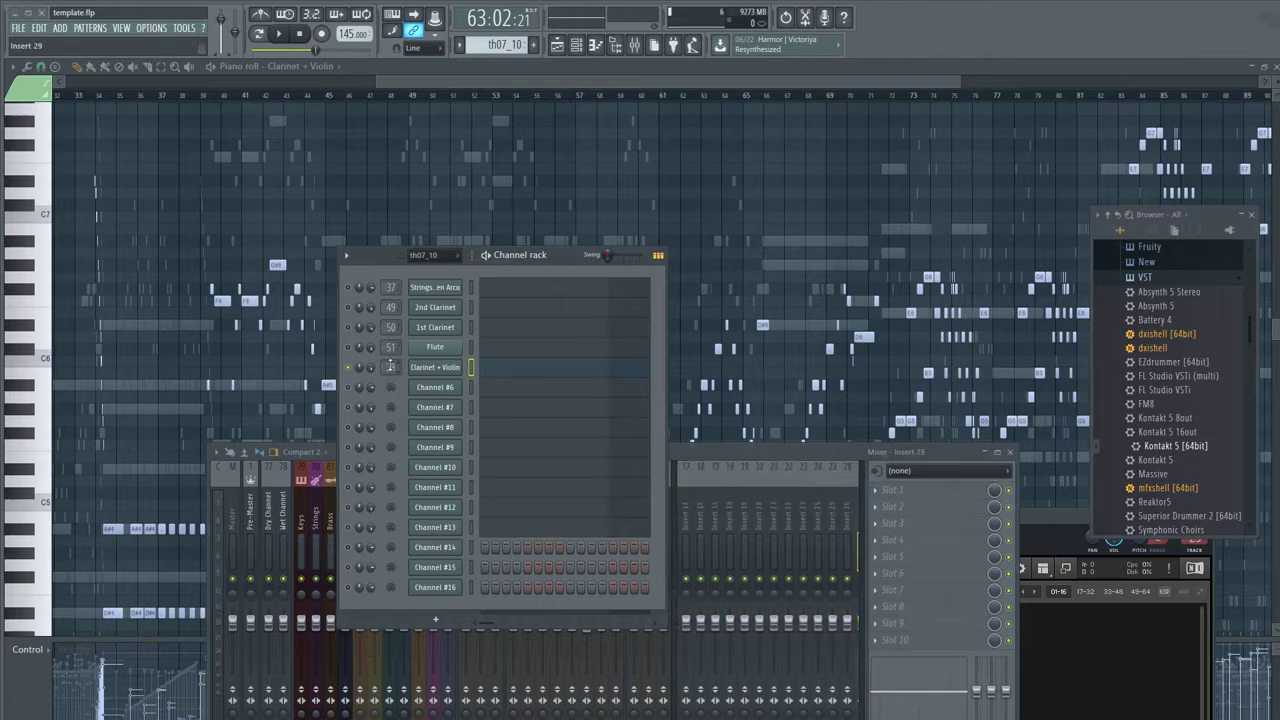
pyautogui.scroll(11, 391, 367)
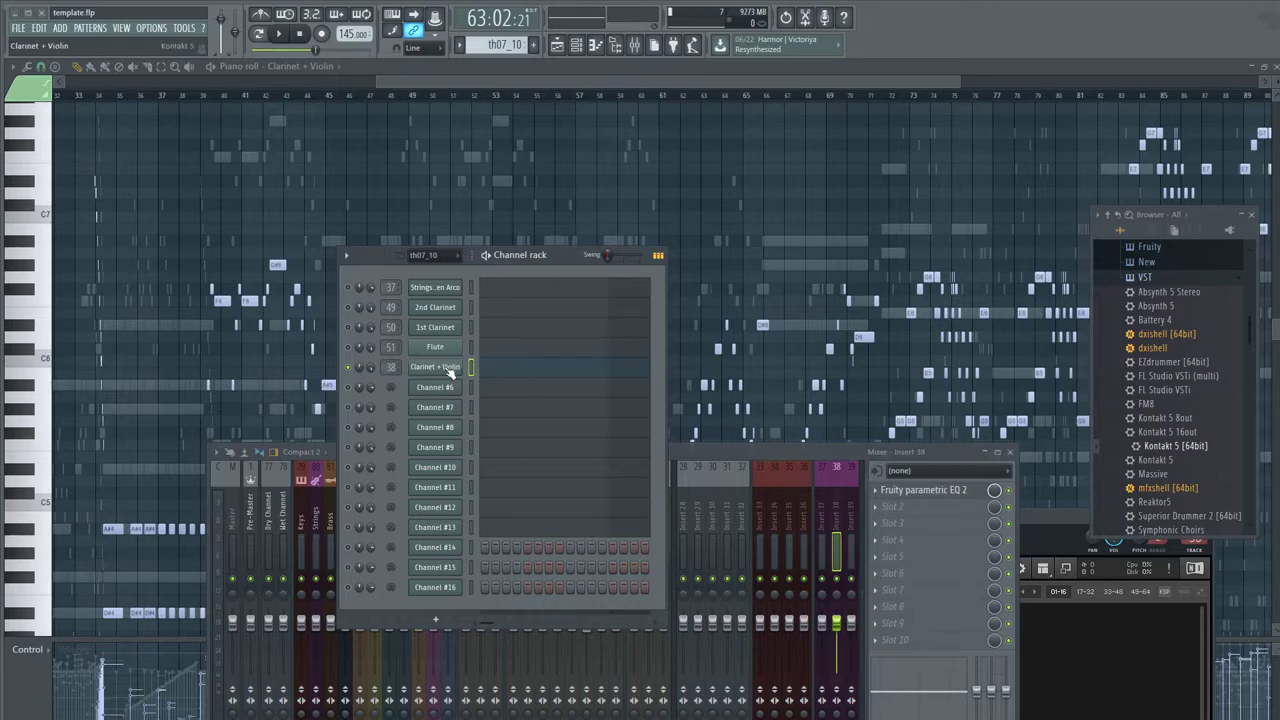
# - Load 1st Violins from Cinematic Strings into Kontakt, with its MIDI channel on omni and the Marcato articulation selected
pyautogui.moveTo(1064, 510); pyautogui.dragTo(869, 55)
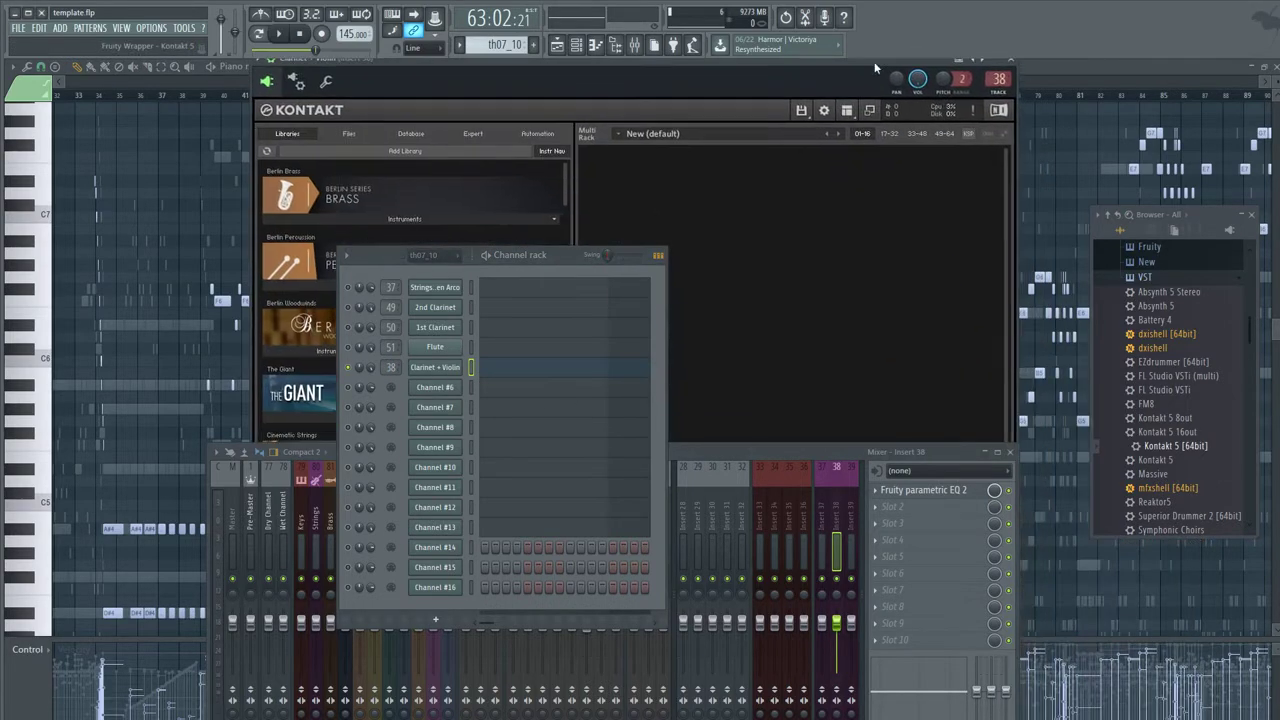
pyautogui.moveTo(601, 257); pyautogui.dragTo(1137, 537)
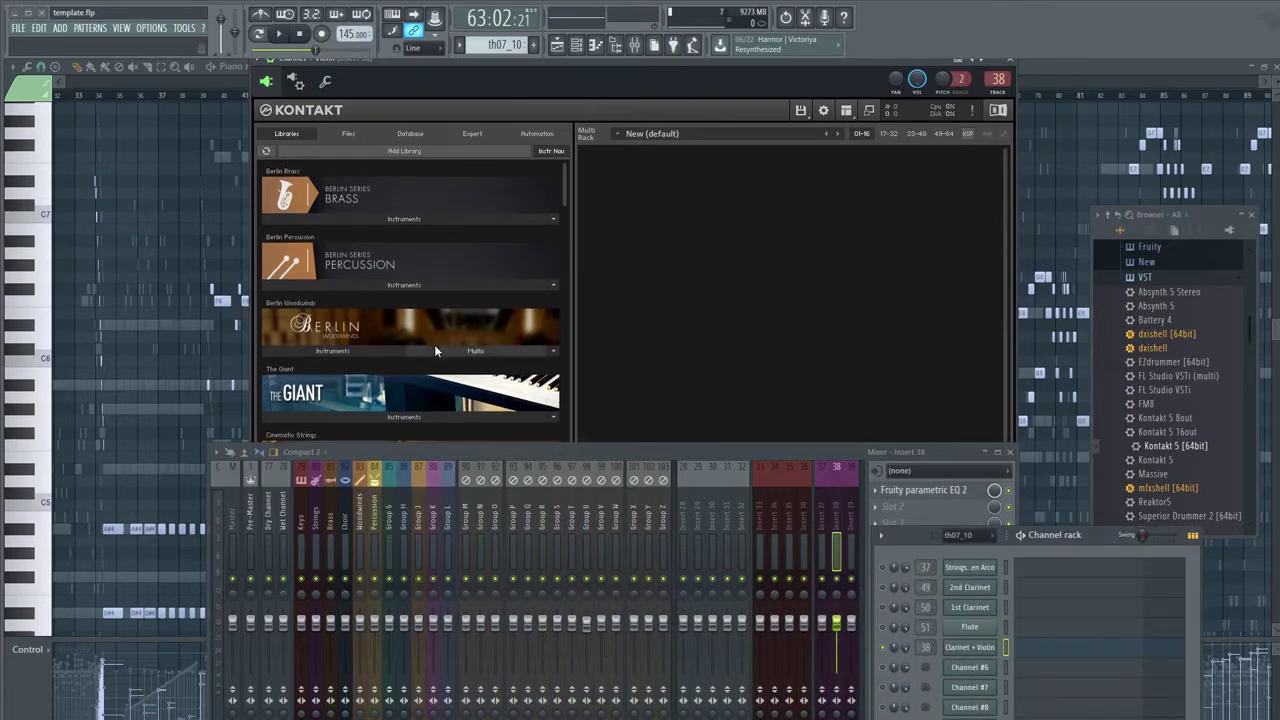
pyautogui.scroll(-1, 343, 322)
pyautogui.scroll(-3, 333, 325)
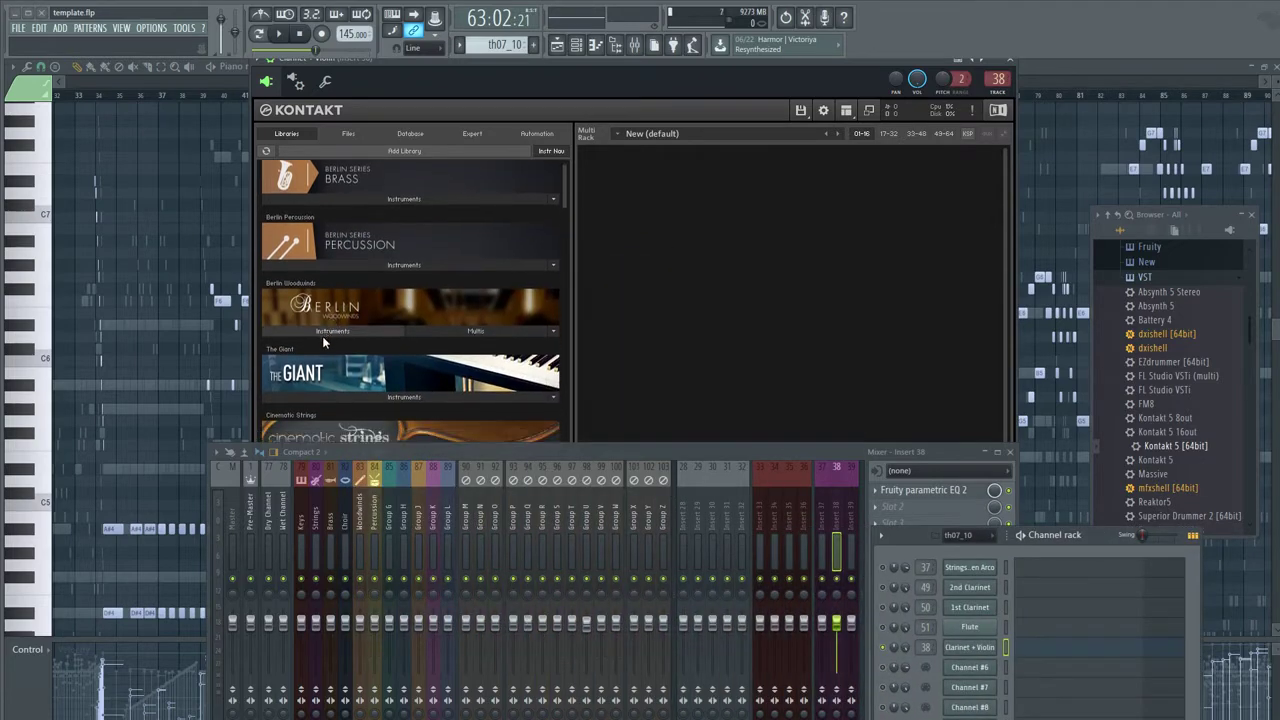
pyautogui.click(330, 385)
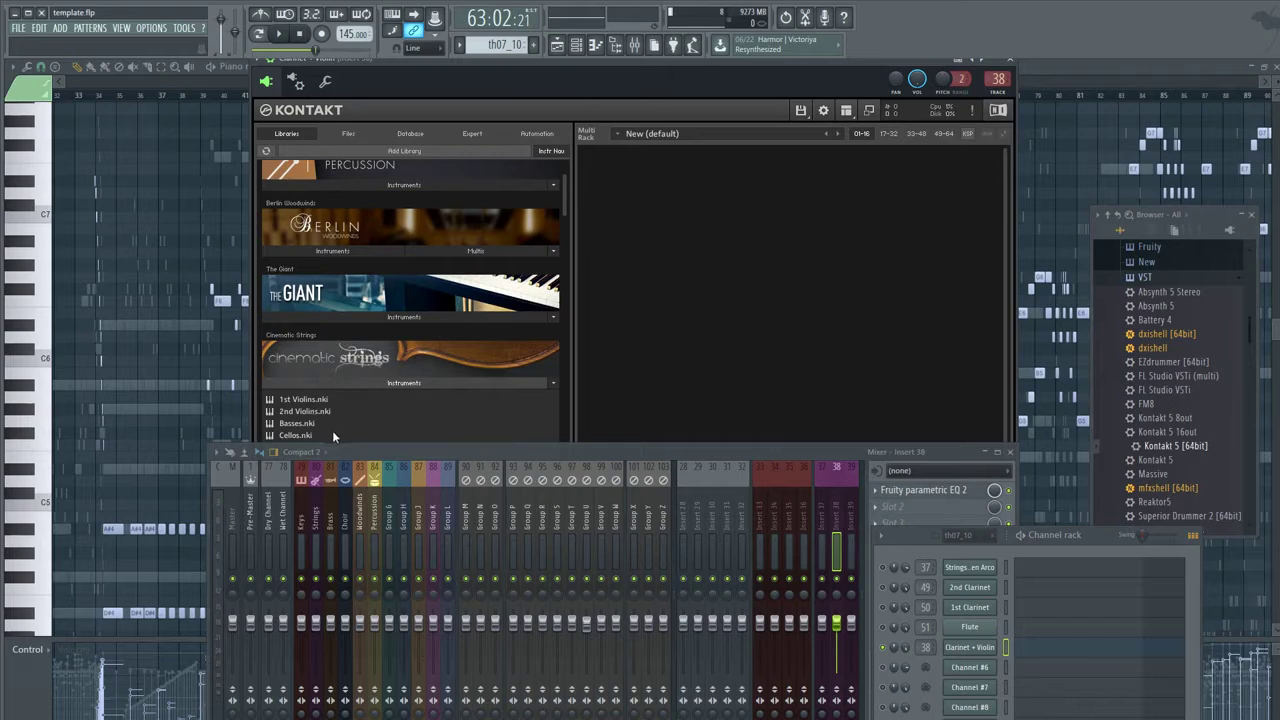
pyautogui.scroll(-1, 330, 405)
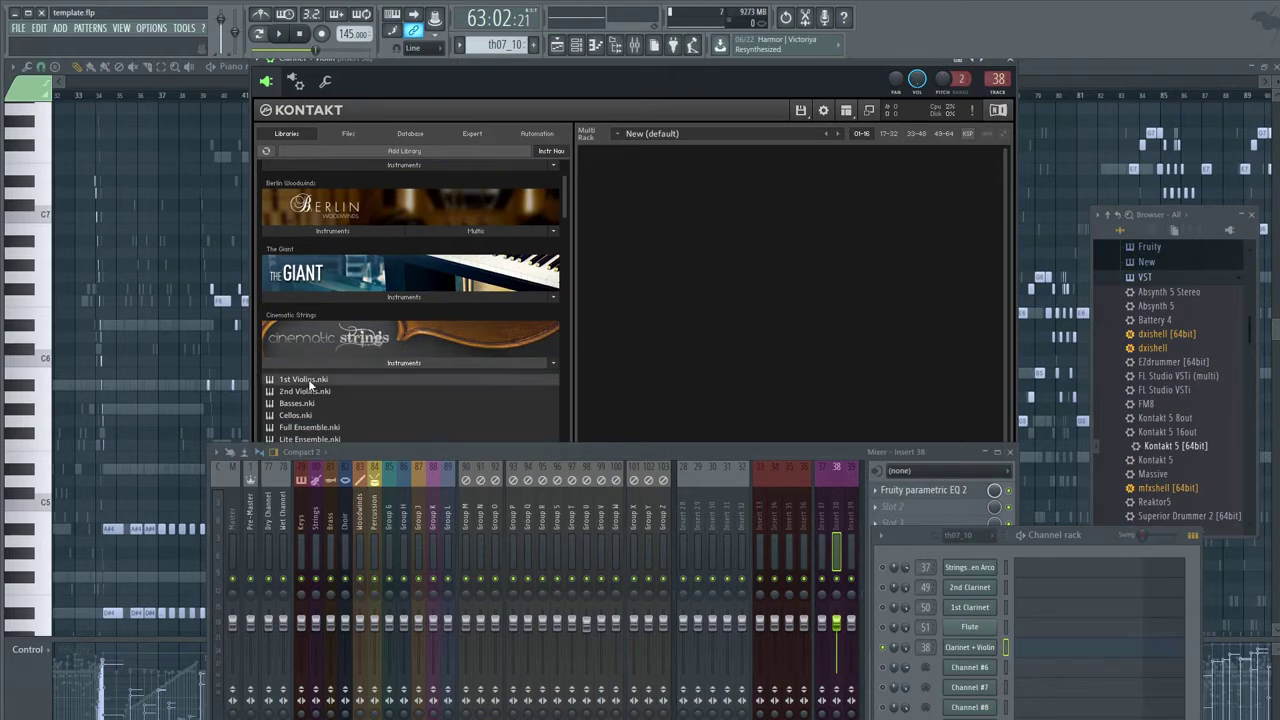
pyautogui.doubleClick(309, 384)
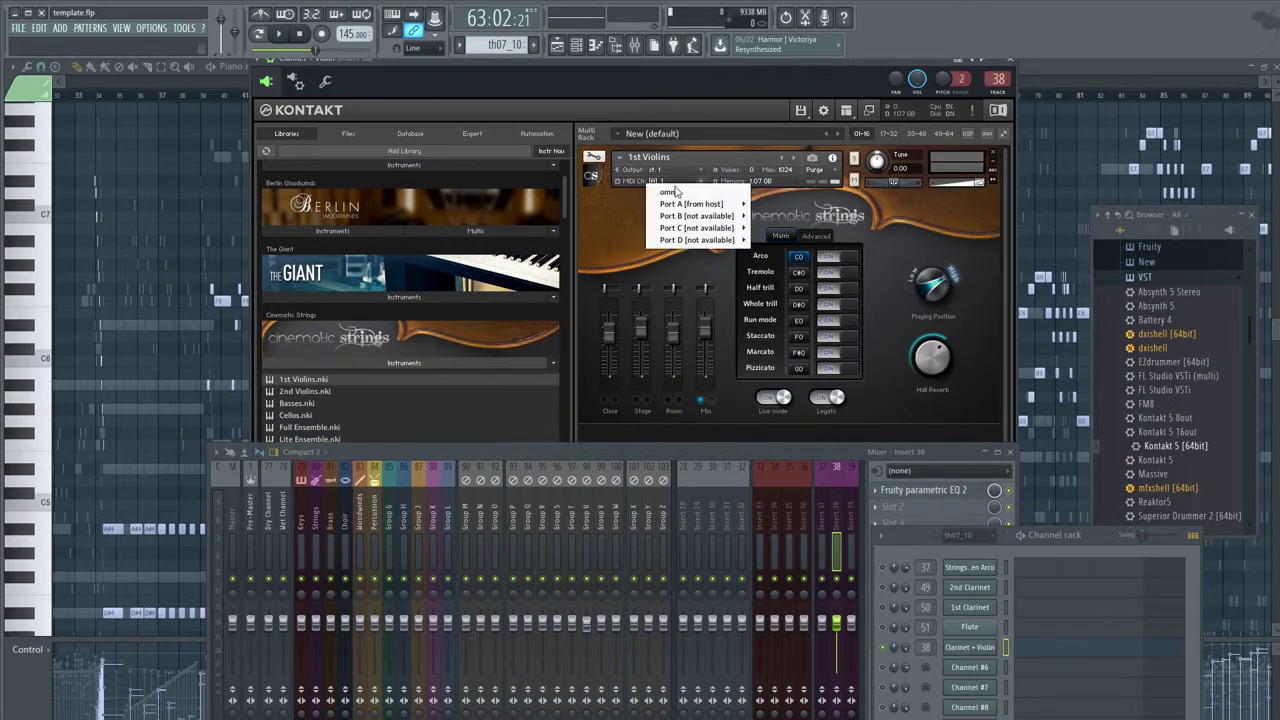
pyautogui.click(799, 354)
# - Add 1st_Clarinet_Leg from the Berlin Woodwinds 1st Clarinet folder to the same Kontakt and set its MIDI channel to omni
pyautogui.scroll(4, 380, 286)
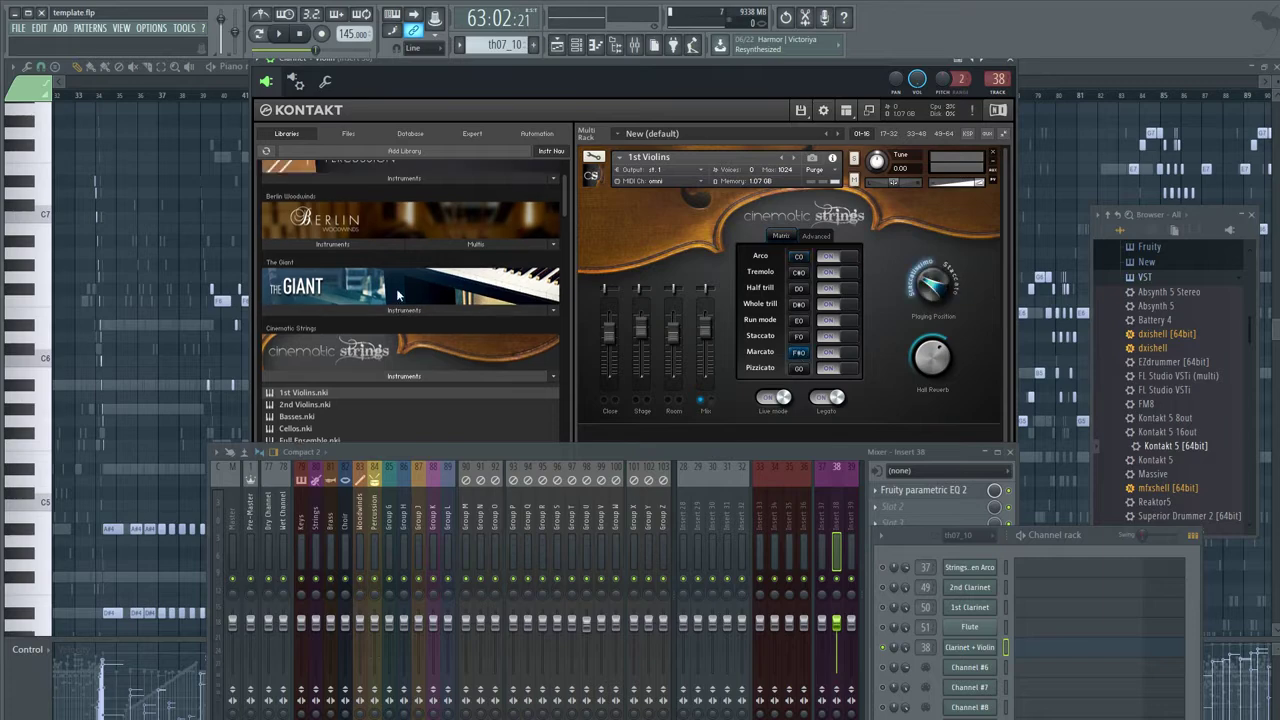
pyautogui.click(336, 351)
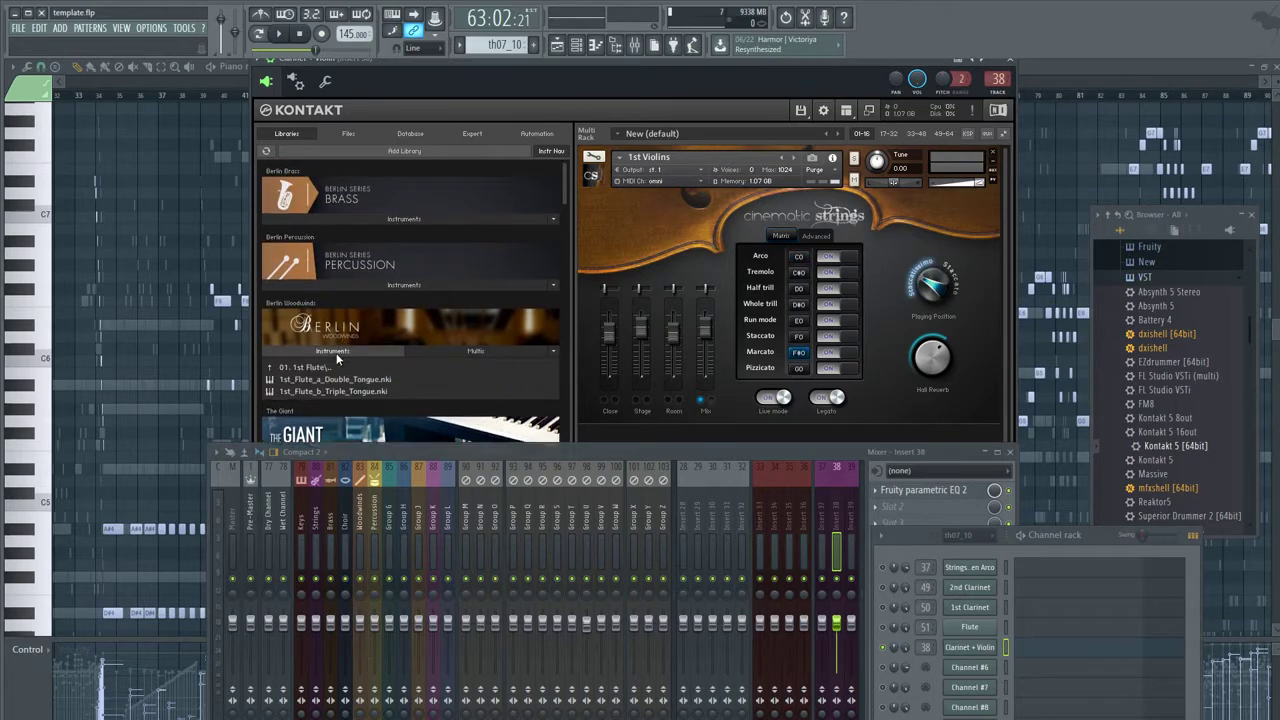
pyautogui.scroll(-1, 316, 410)
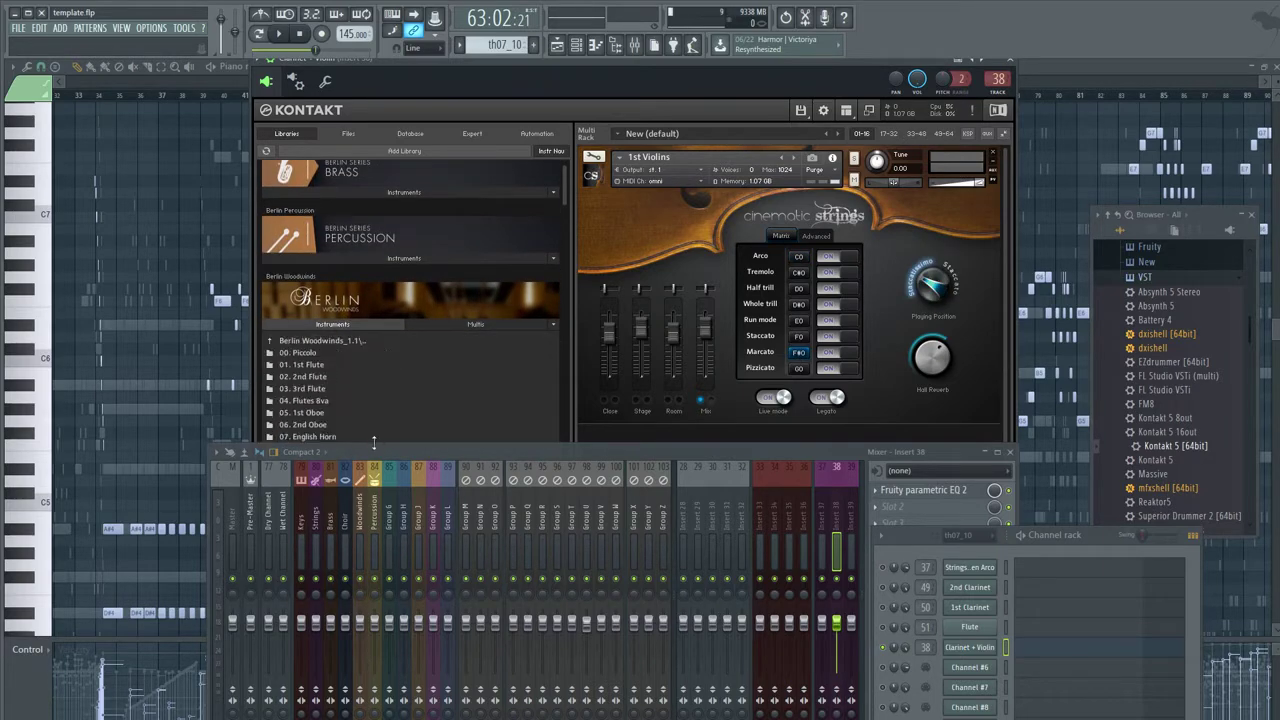
pyautogui.moveTo(373, 443); pyautogui.dragTo(388, 532)
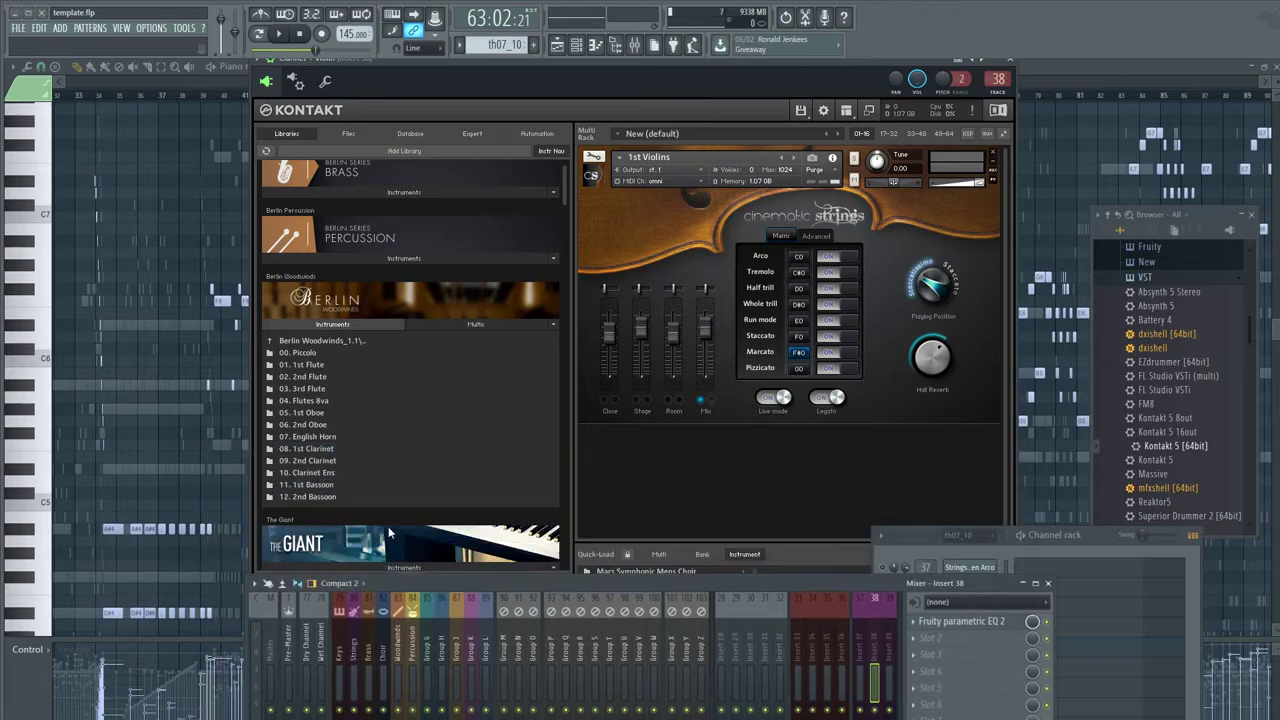
pyautogui.click(307, 450)
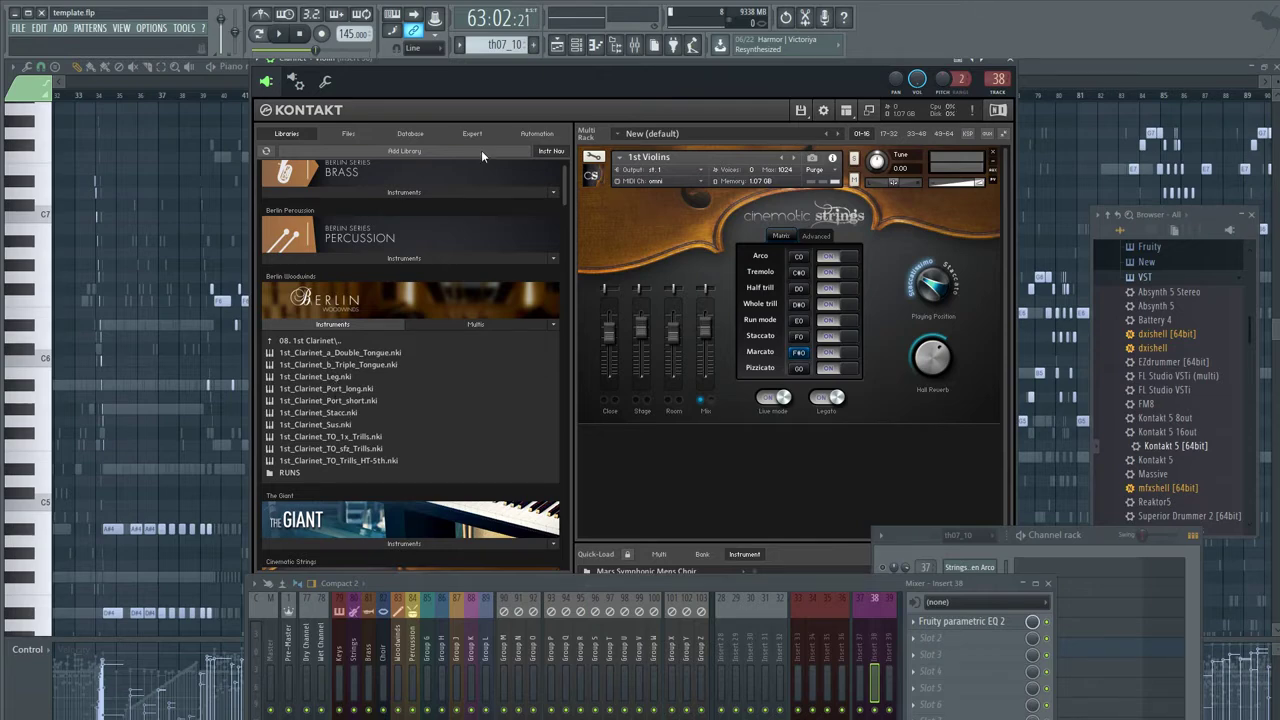
pyautogui.doubleClick(333, 376)
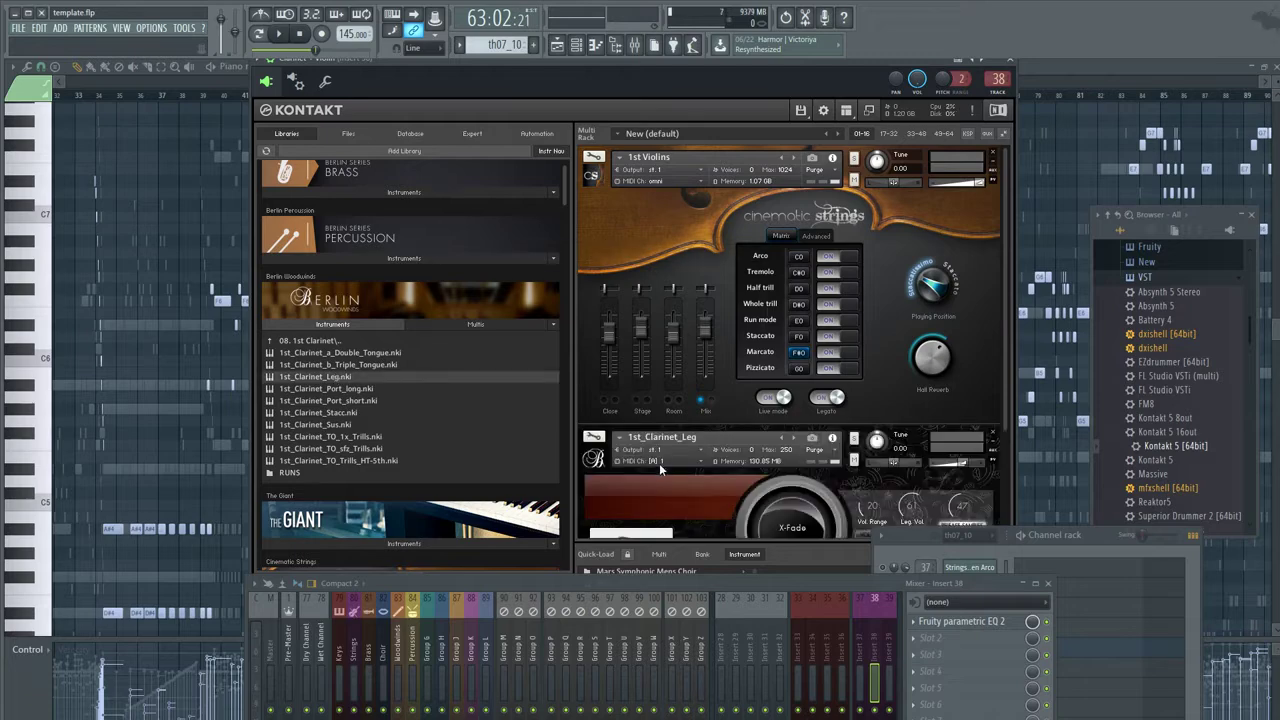
pyautogui.click(660, 469)
pyautogui.click(665, 473)
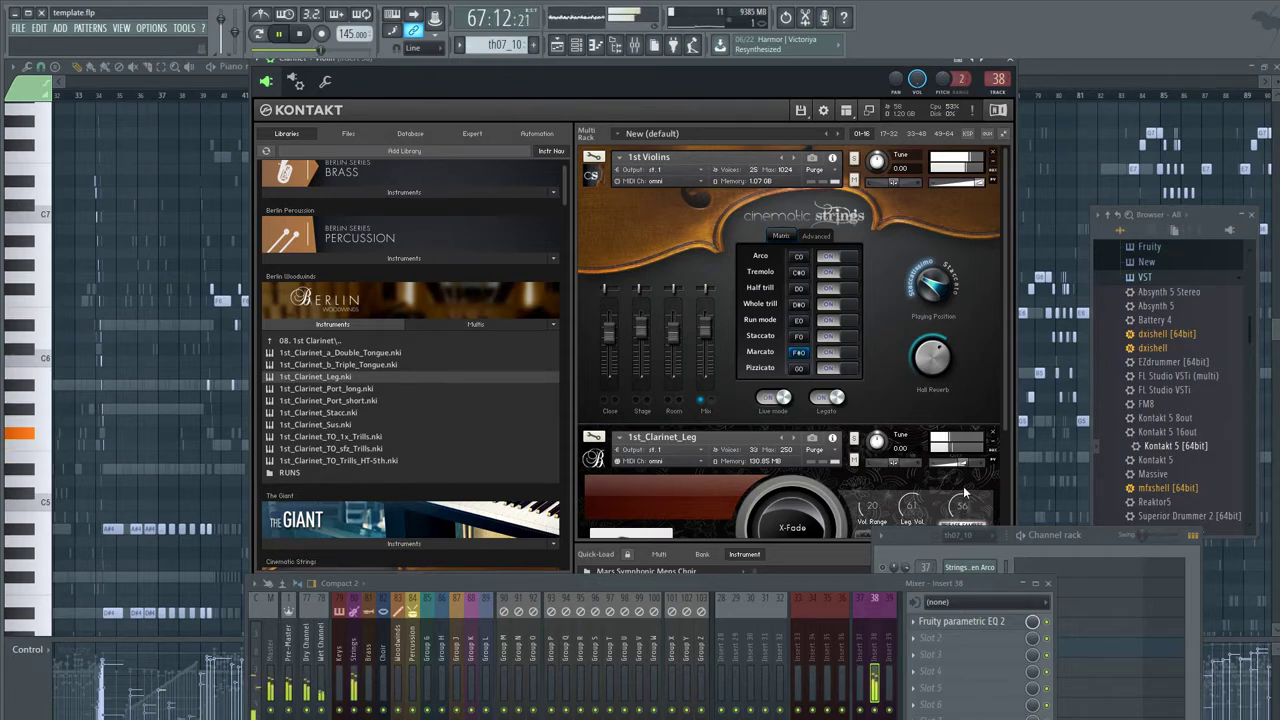
# - Set the 1st_Clarinet_Leg patch's Mix level to 100 during playback, and close Kontakt to bring the full mixer into view
pyautogui.scroll(-4, 903, 200)
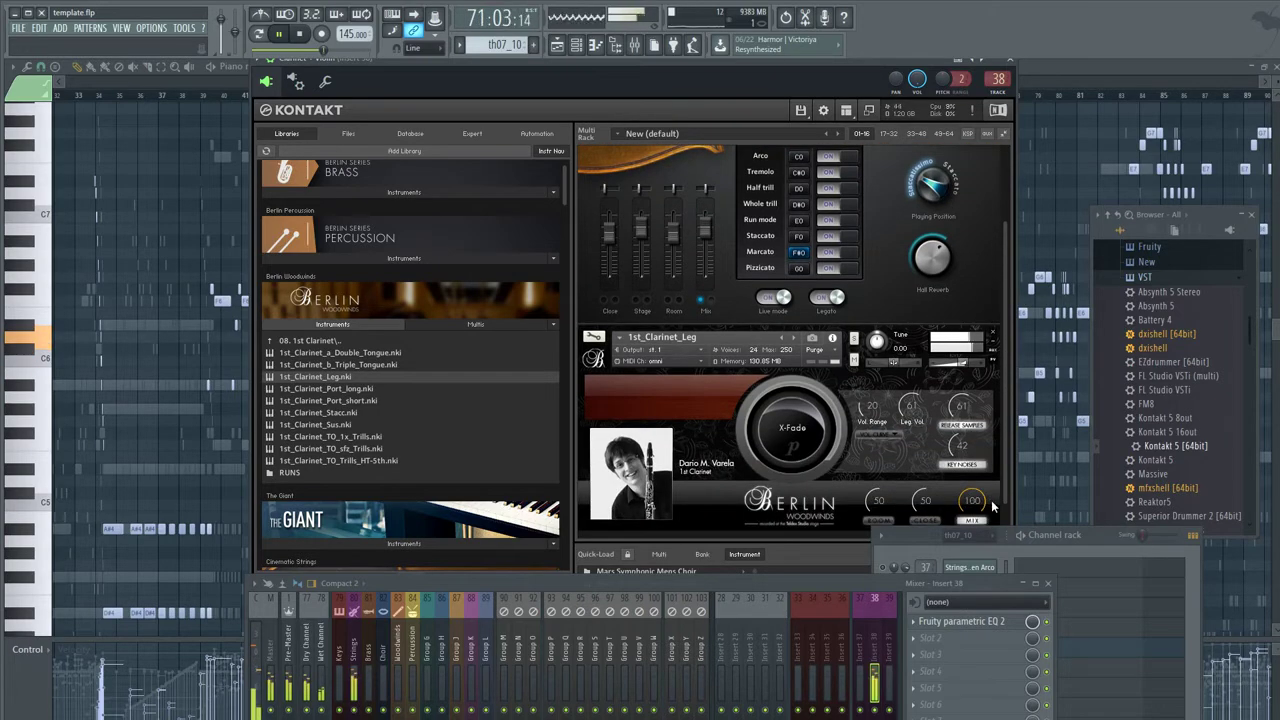
pyautogui.moveTo(983, 497); pyautogui.dragTo(988, 487)
pyautogui.click(1010, 58)
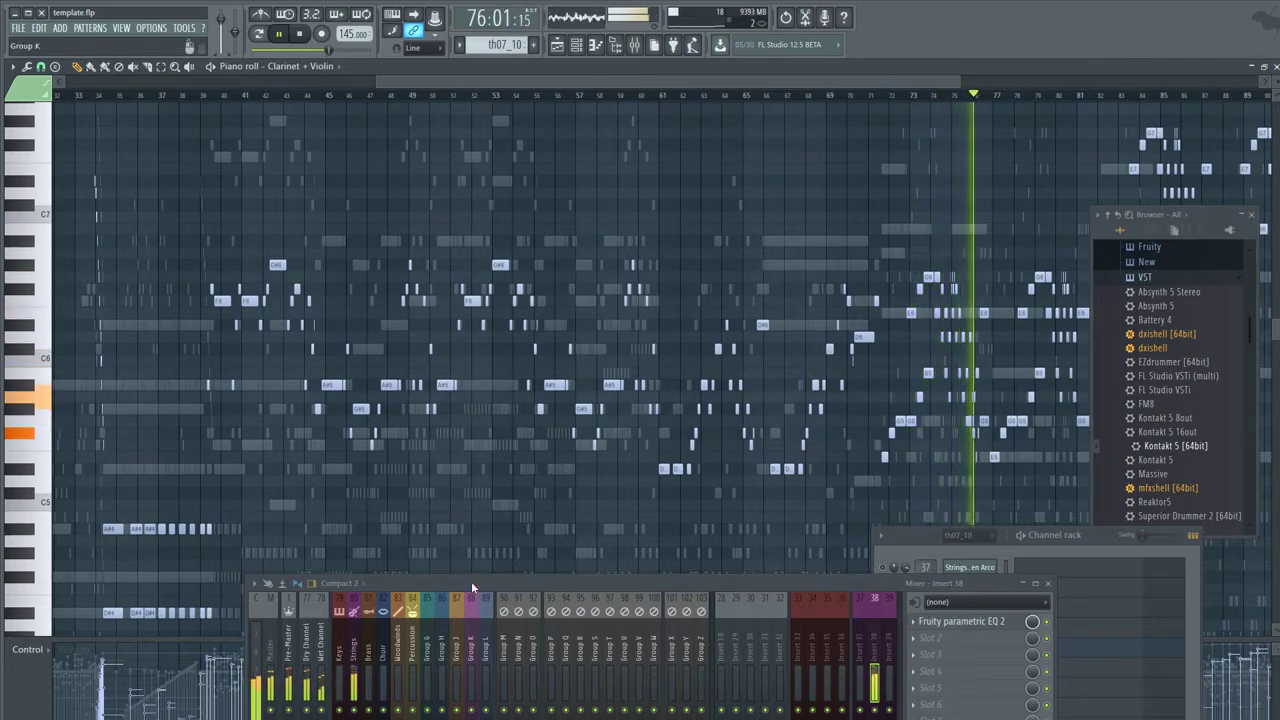
pyautogui.moveTo(606, 578); pyautogui.dragTo(472, 267)
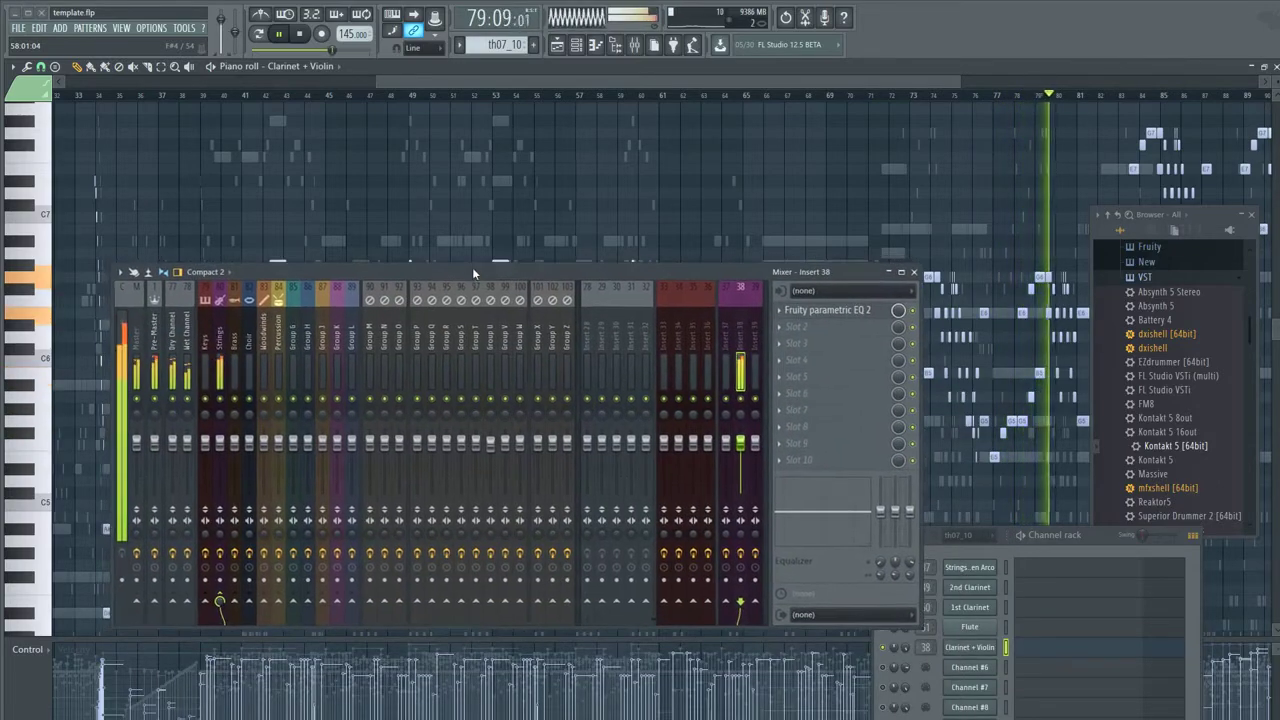
# - Add a Fruity Limiter to the second effect slot of mixer insert 38 and lower the insert's fader to 80%
pyautogui.click(798, 326)
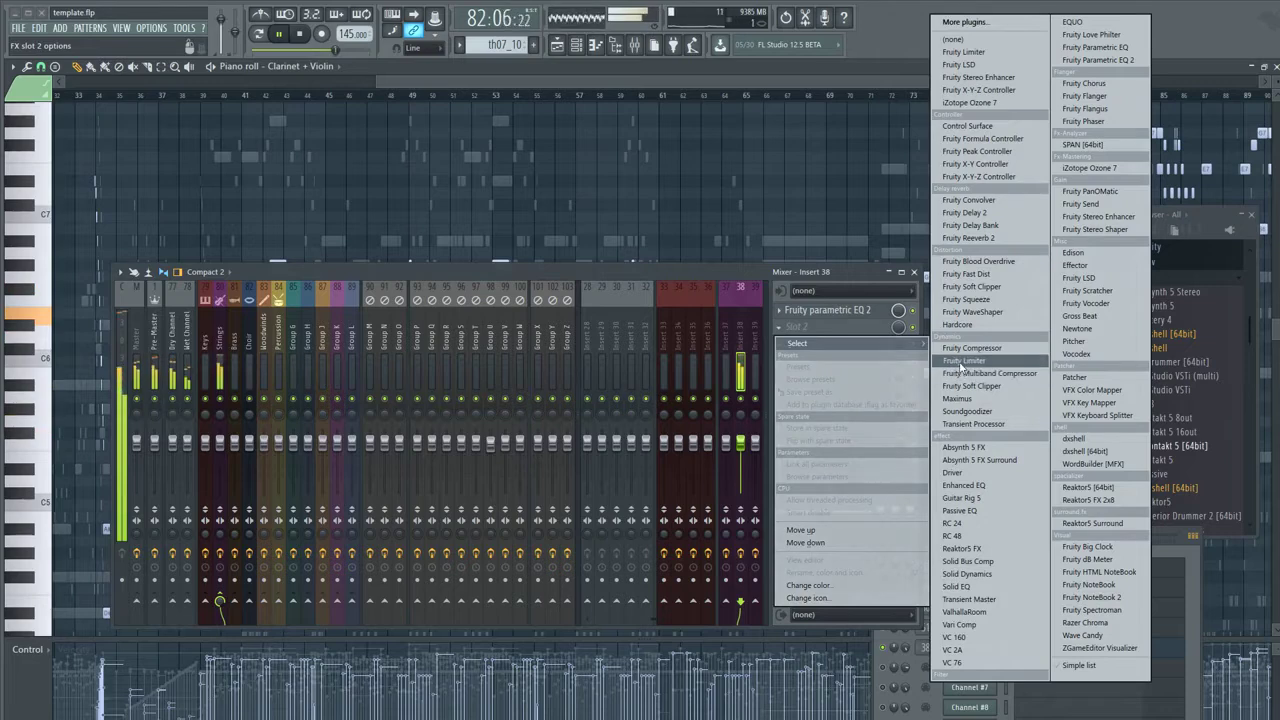
pyautogui.click(962, 362)
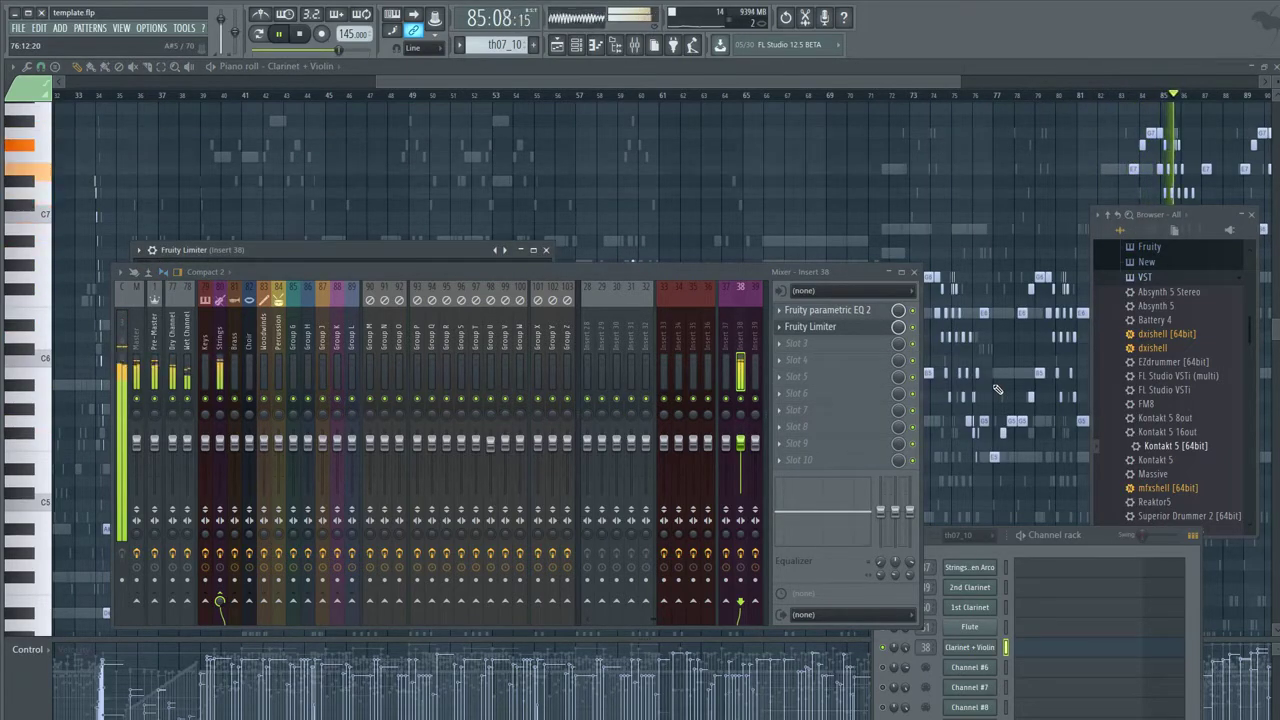
pyautogui.click(1008, 540)
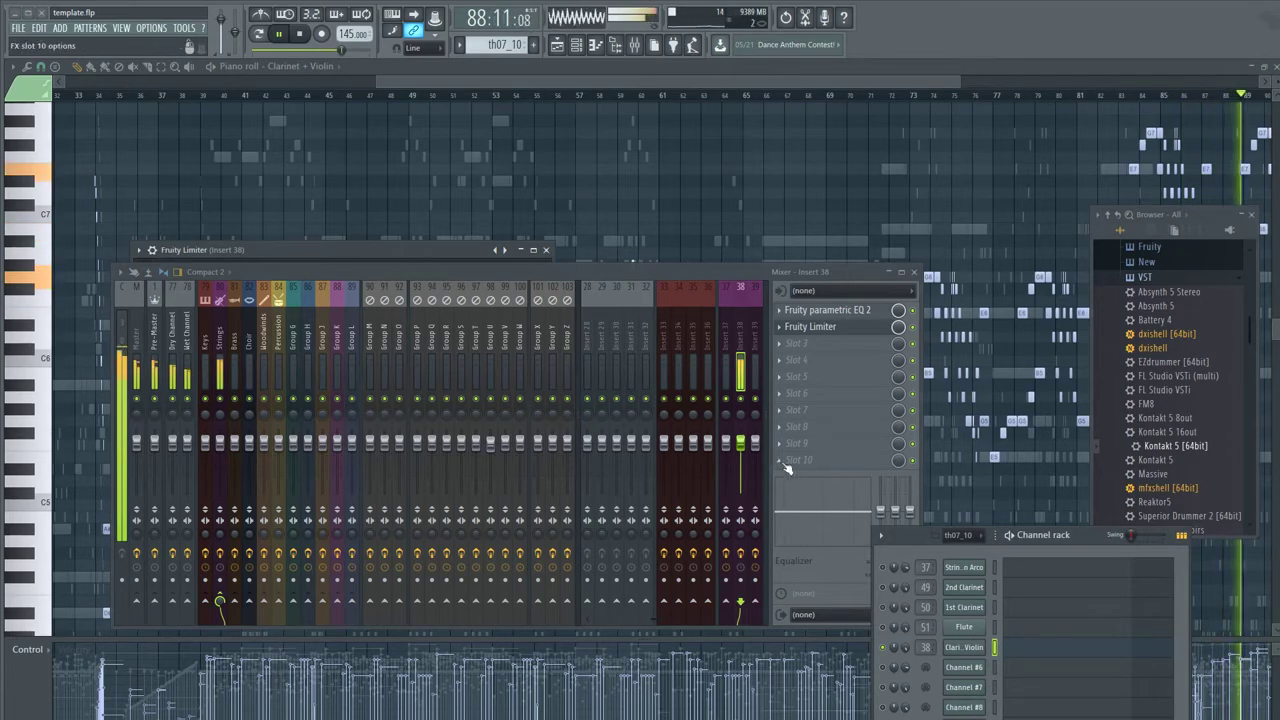
pyautogui.moveTo(740, 441); pyautogui.dragTo(740, 460)
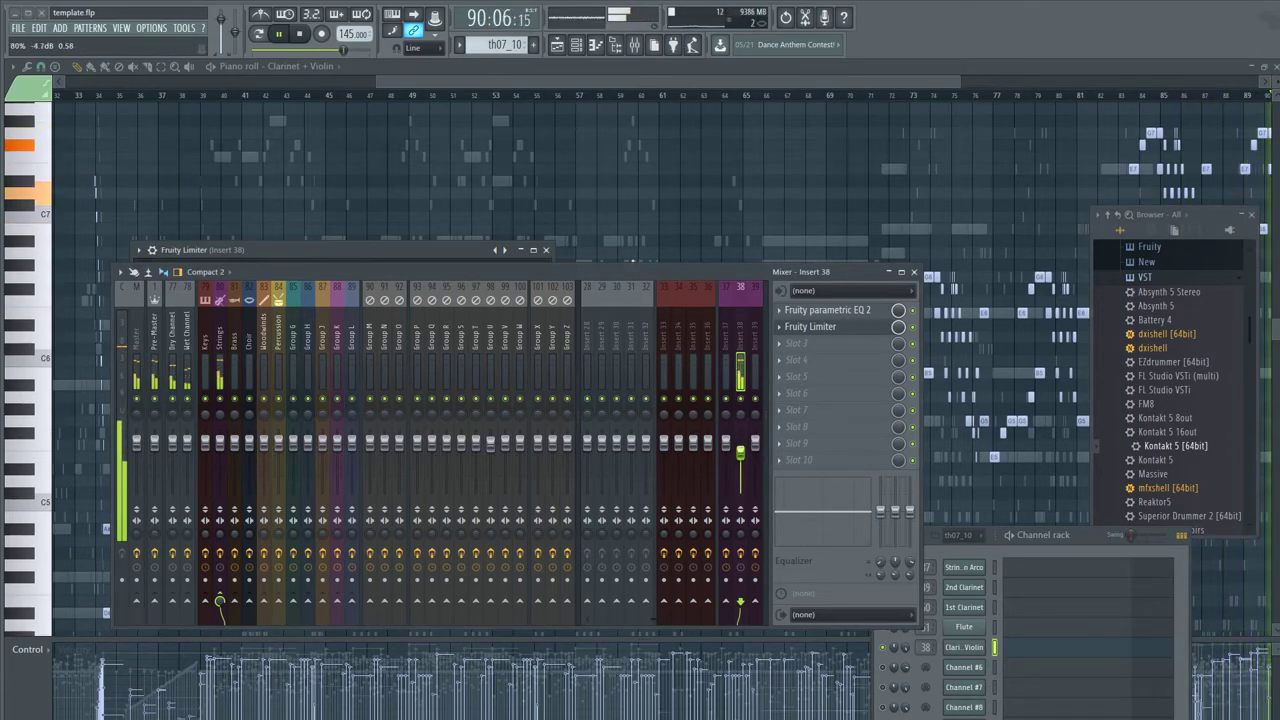
# - Set the Mix level of the 1st_Clarinet_Leg patch in the Clarinet + Violin Kontakt to 72 during playback
pyautogui.click(964, 647)
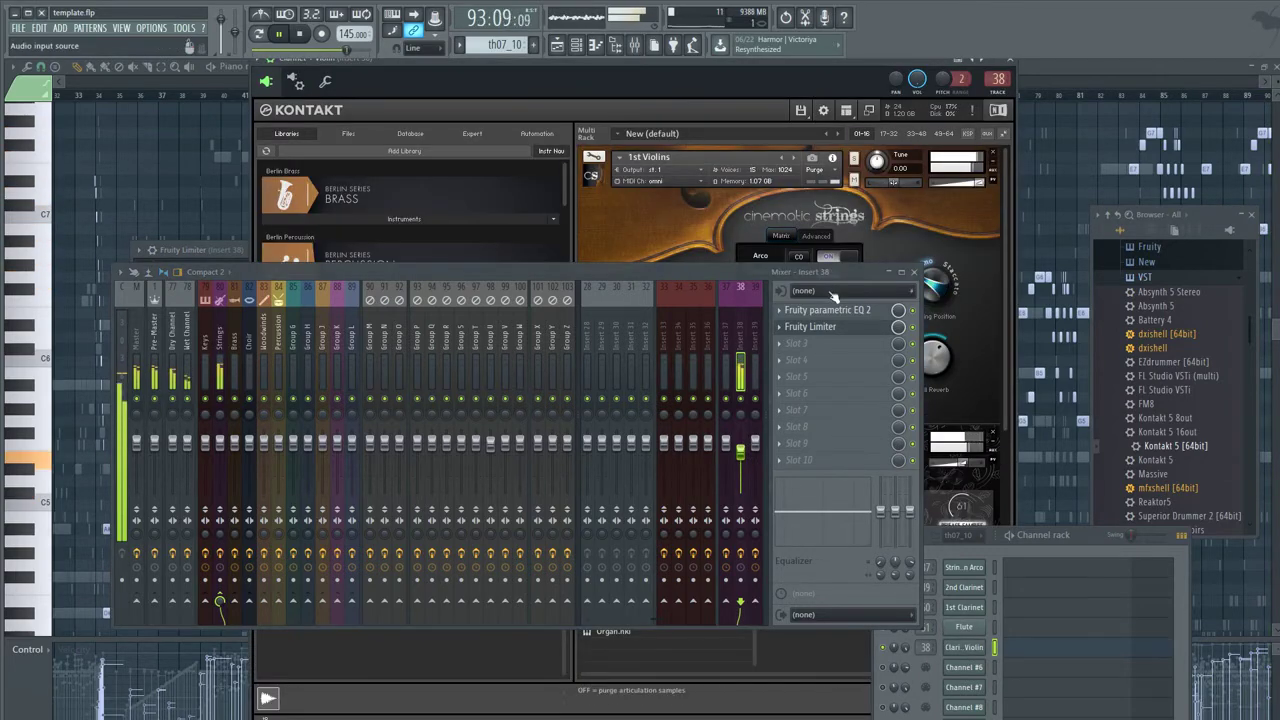
pyautogui.moveTo(757, 269); pyautogui.dragTo(936, 615)
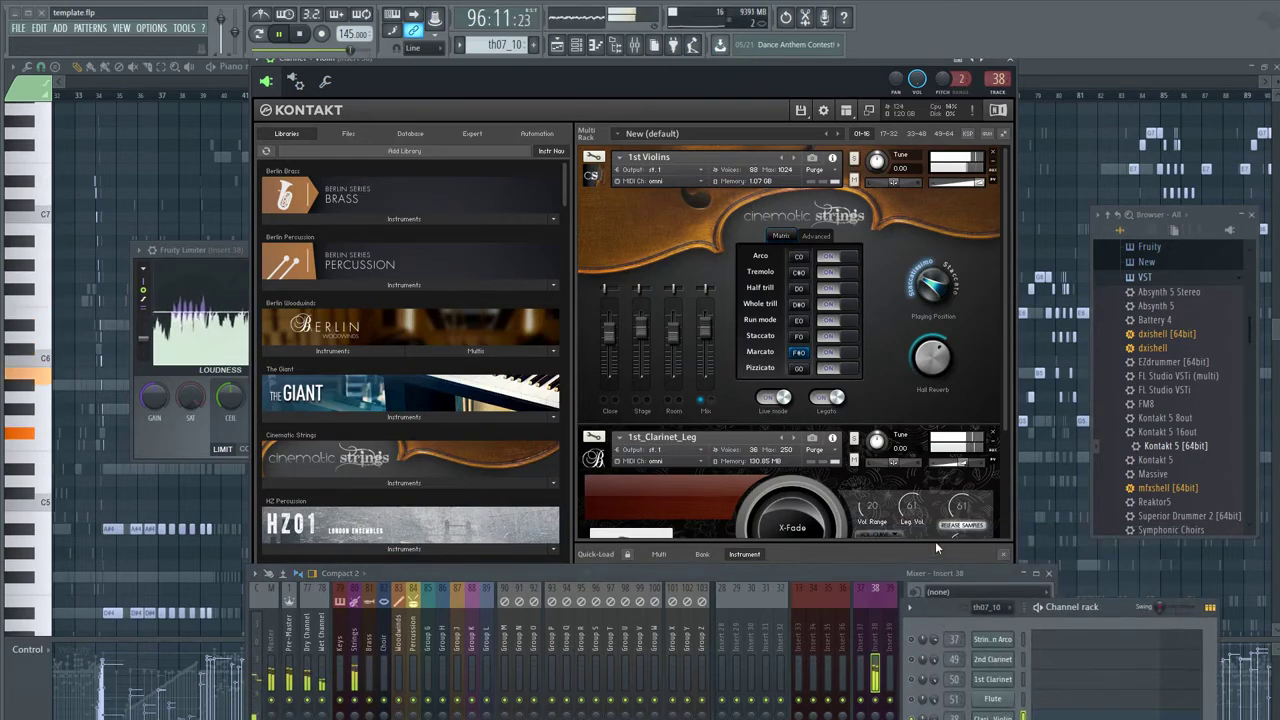
pyautogui.scroll(-3, 890, 355)
pyautogui.scroll(-1, 905, 376)
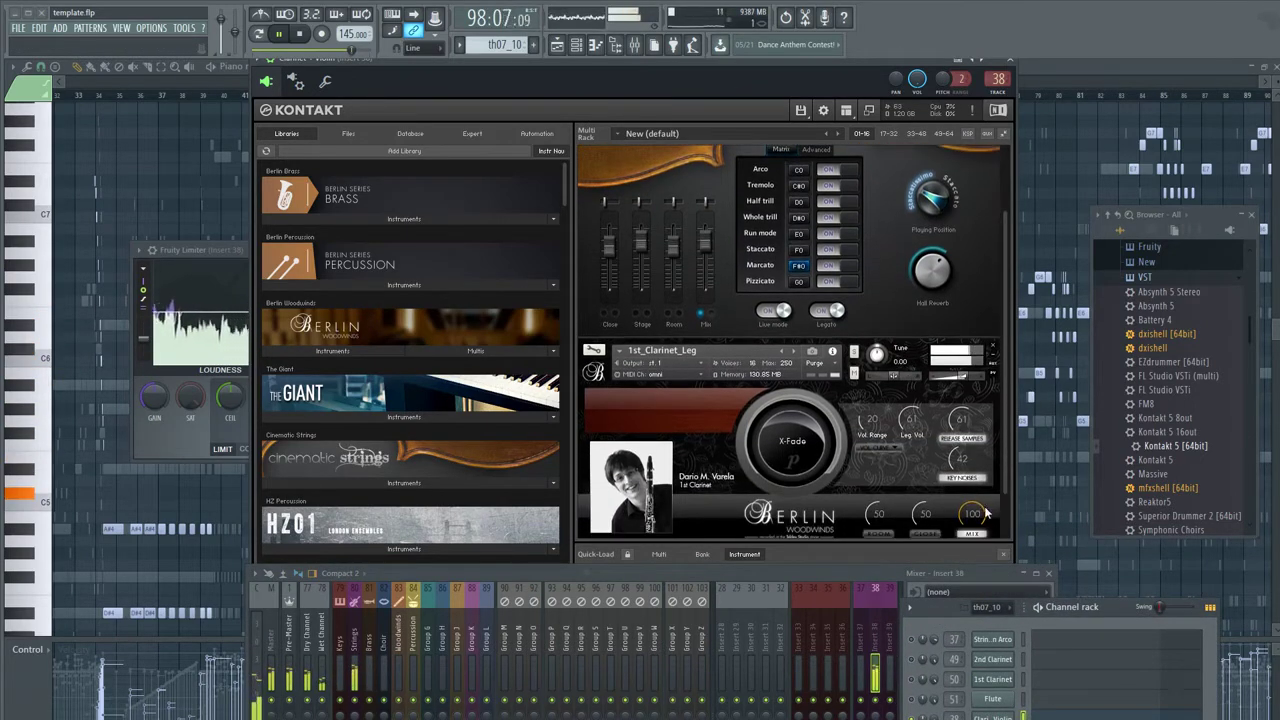
pyautogui.scroll(-2, 965, 511)
pyautogui.scroll(-6, 965, 511)
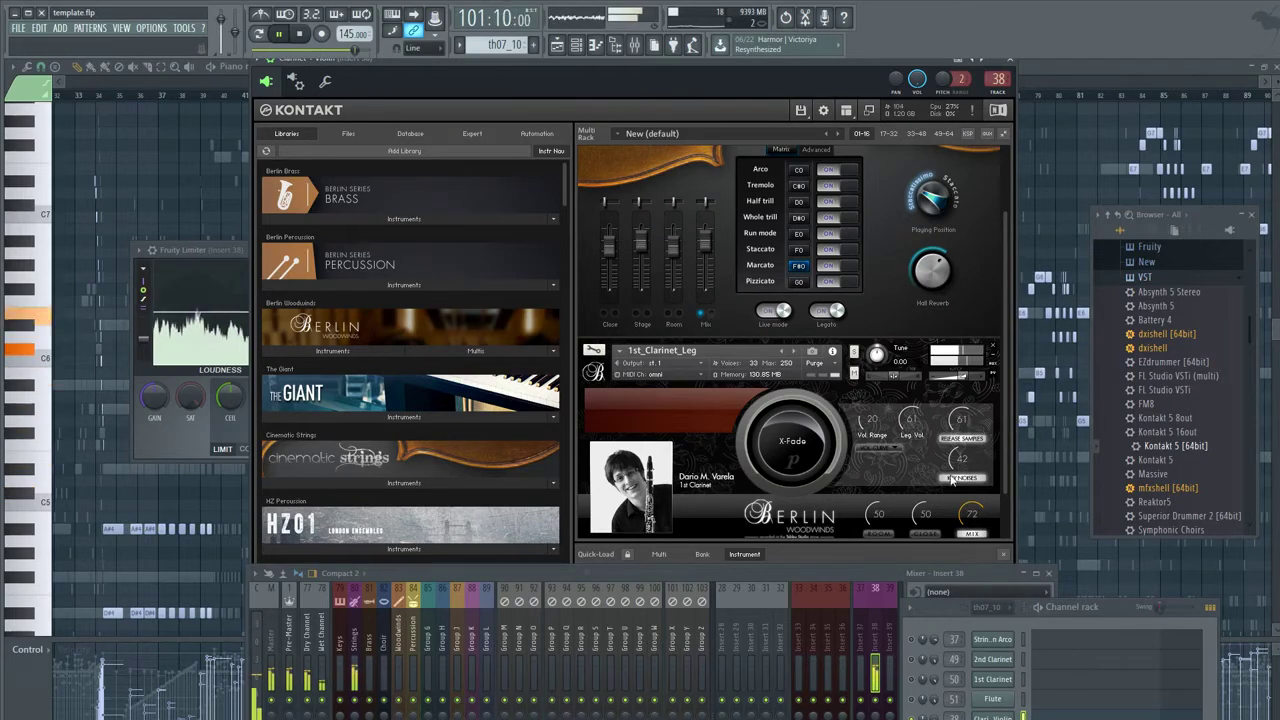
pyautogui.scroll(3, 924, 192)
pyautogui.scroll(-3, 983, 185)
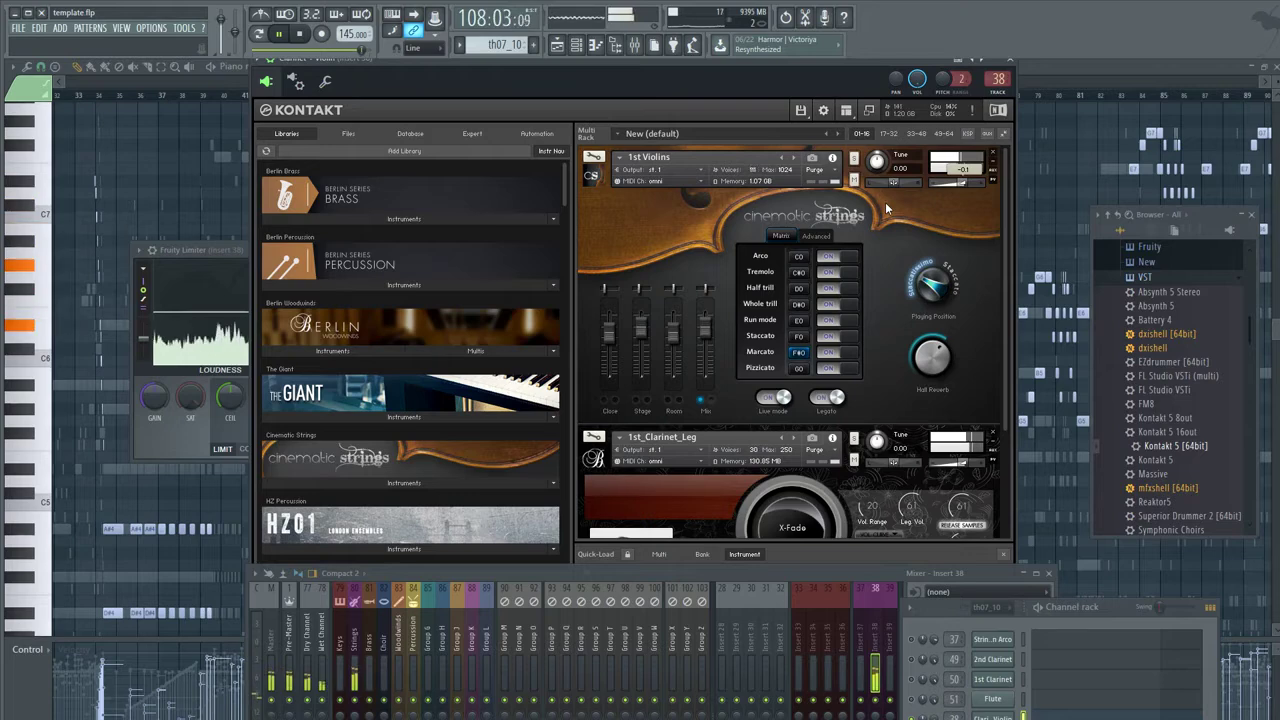
pyautogui.scroll(-2, 984, 337)
pyautogui.scroll(-2, 984, 337)
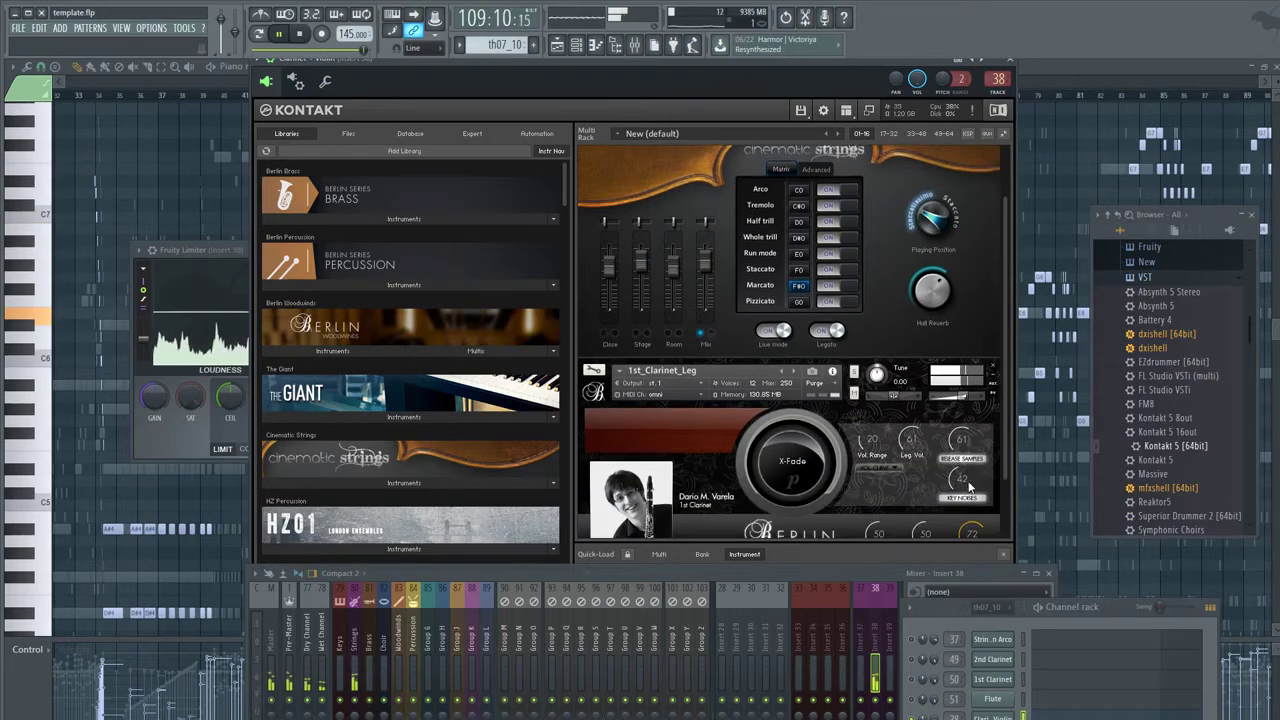
# - Return insert 38's fader to its default level and replay the song from about bar 34
pyautogui.click(921, 571)
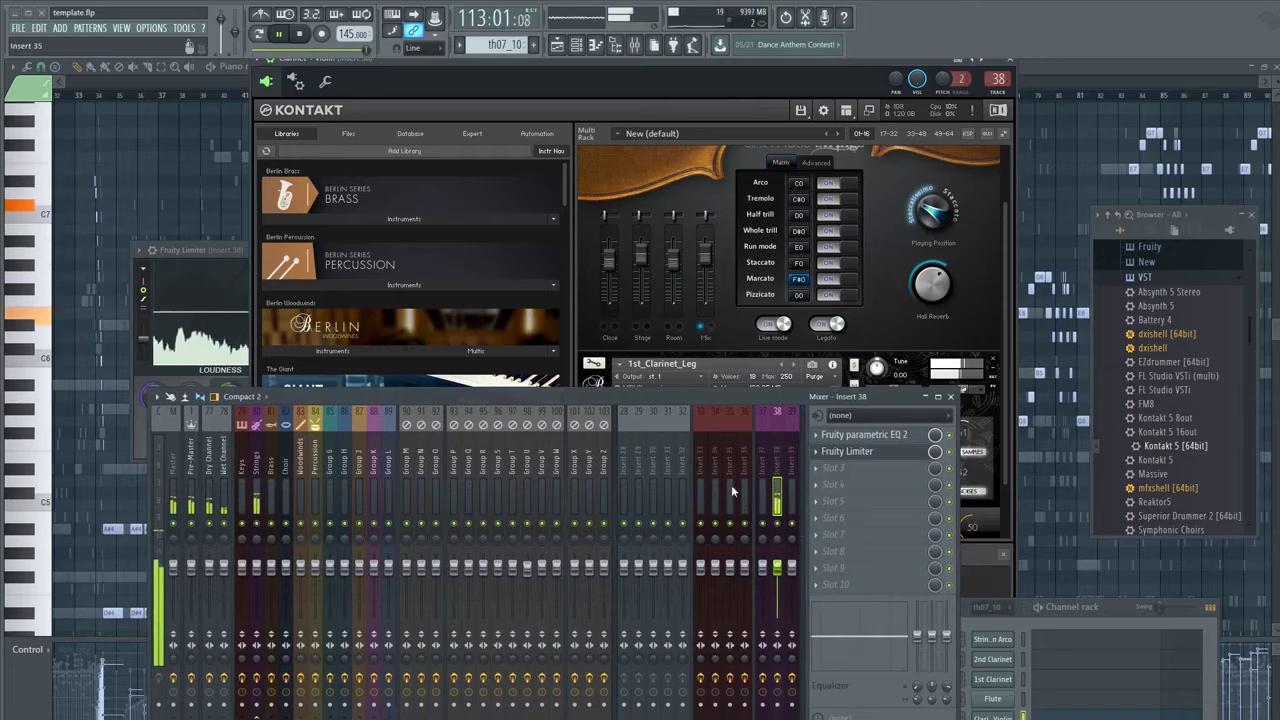
pyautogui.click(92, 97)
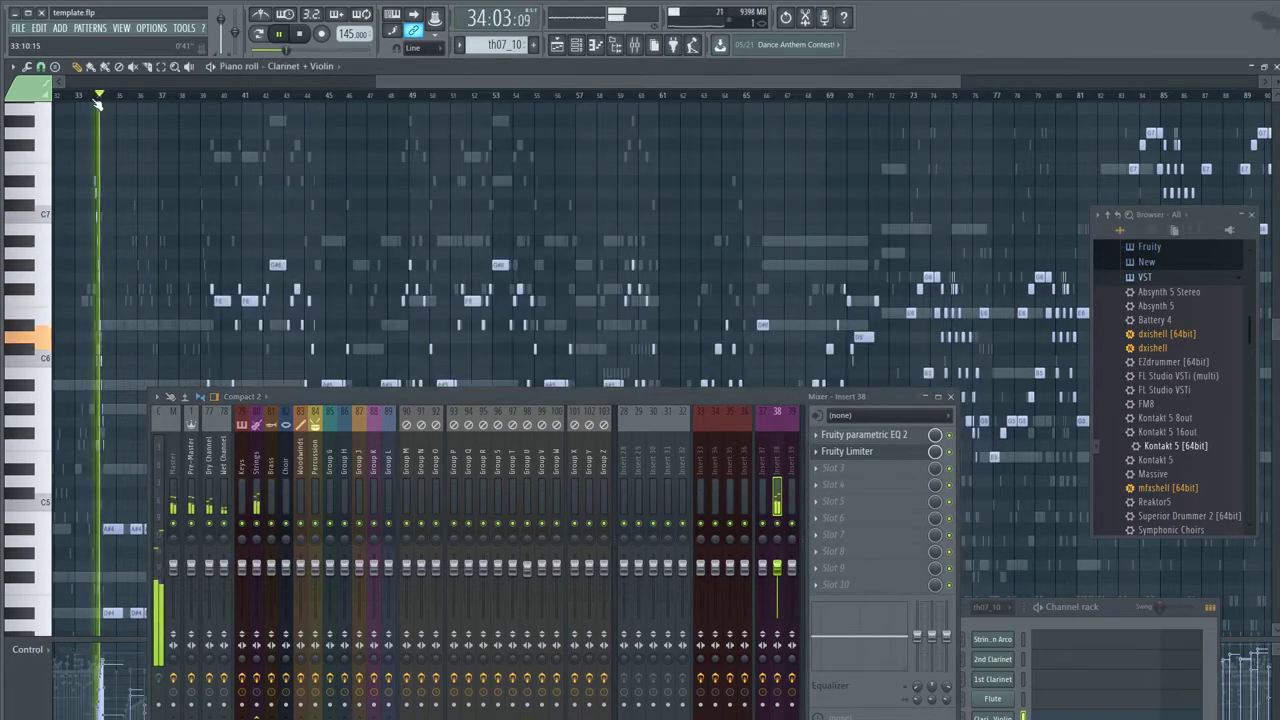
pyautogui.click(85, 102)
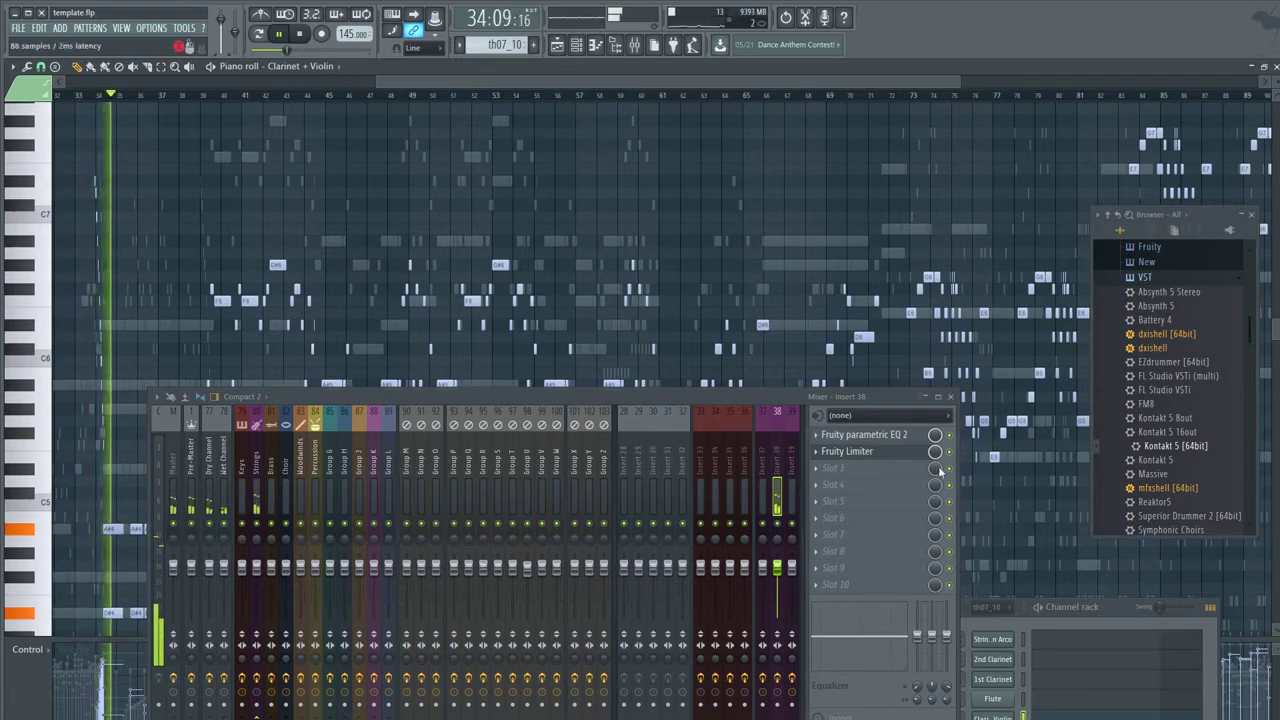
# - Remove the 1st_Clarinet_Leg patch from the Clarinet + Violin Kontakt without saving changes to the instrument
pyautogui.moveTo(1060, 608); pyautogui.dragTo(917, 228)
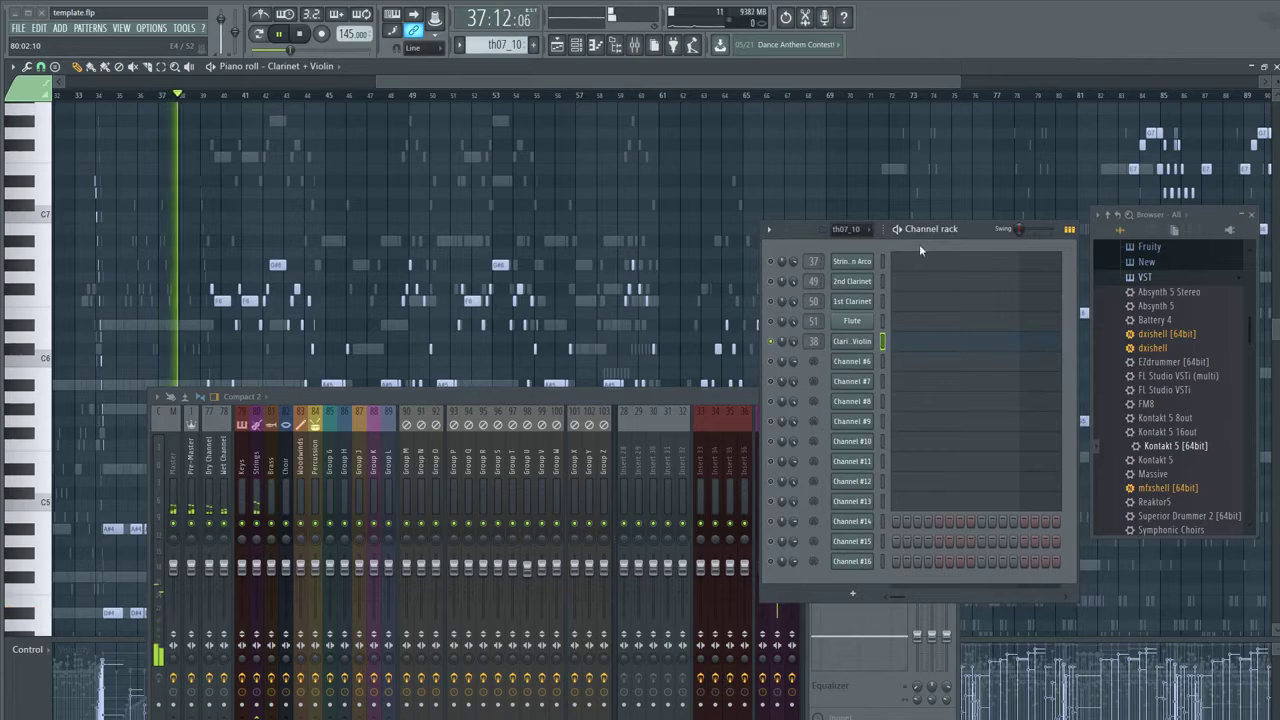
pyautogui.click(852, 341)
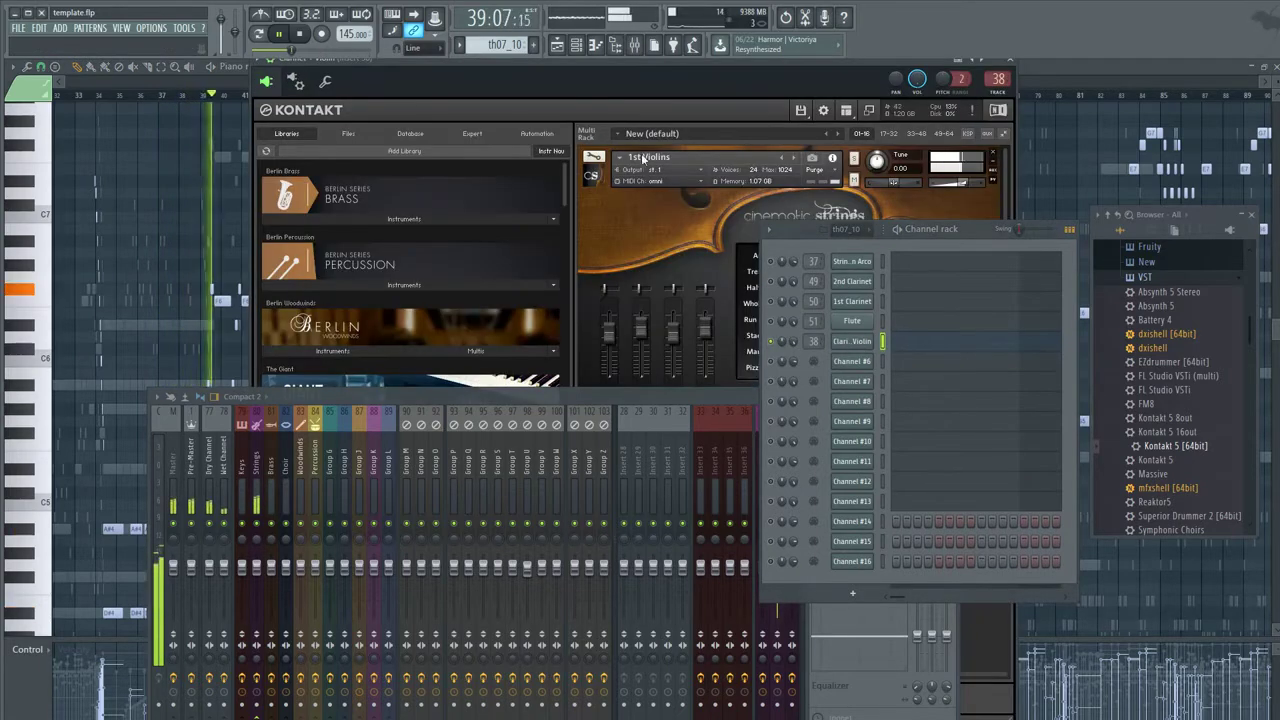
pyautogui.moveTo(806, 241); pyautogui.dragTo(1009, 548)
pyautogui.moveTo(734, 397); pyautogui.dragTo(785, 620)
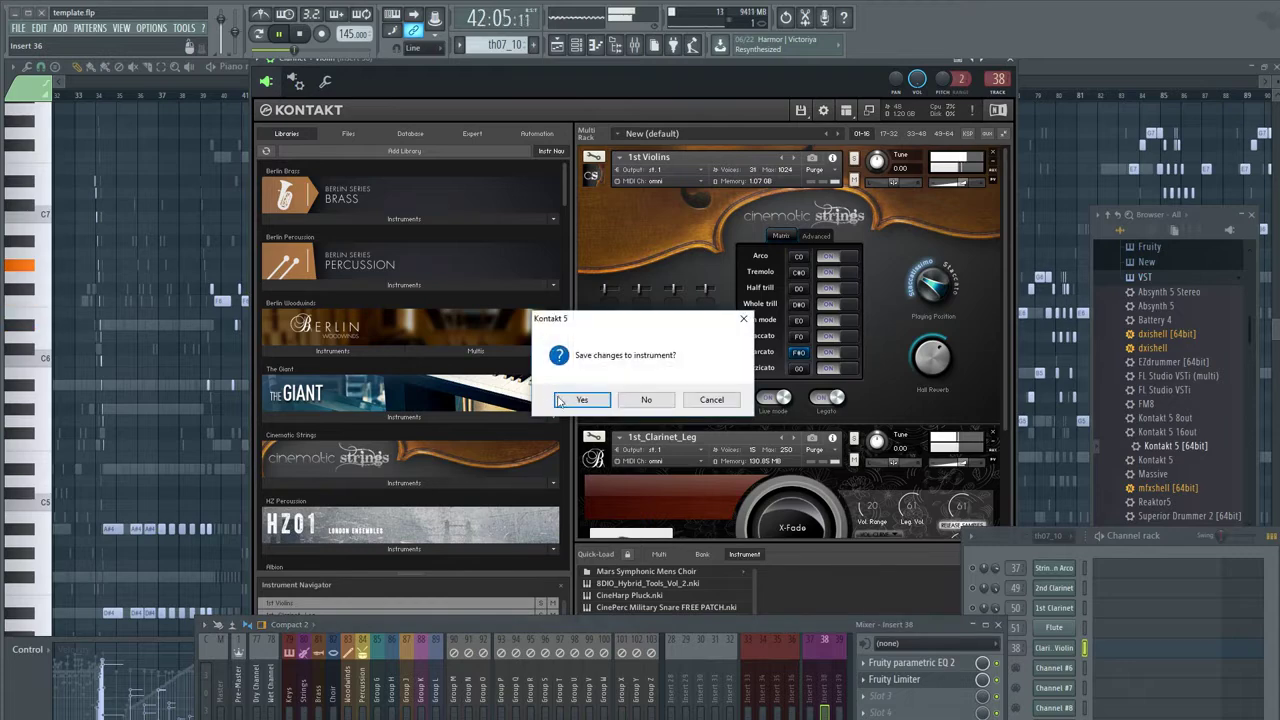
pyautogui.click(646, 399)
# - Load 1st_Clarinet_Sus from the Berlin Woodwinds 1st Clarinet folder and set its MIDI channel to omni
pyautogui.click(343, 351)
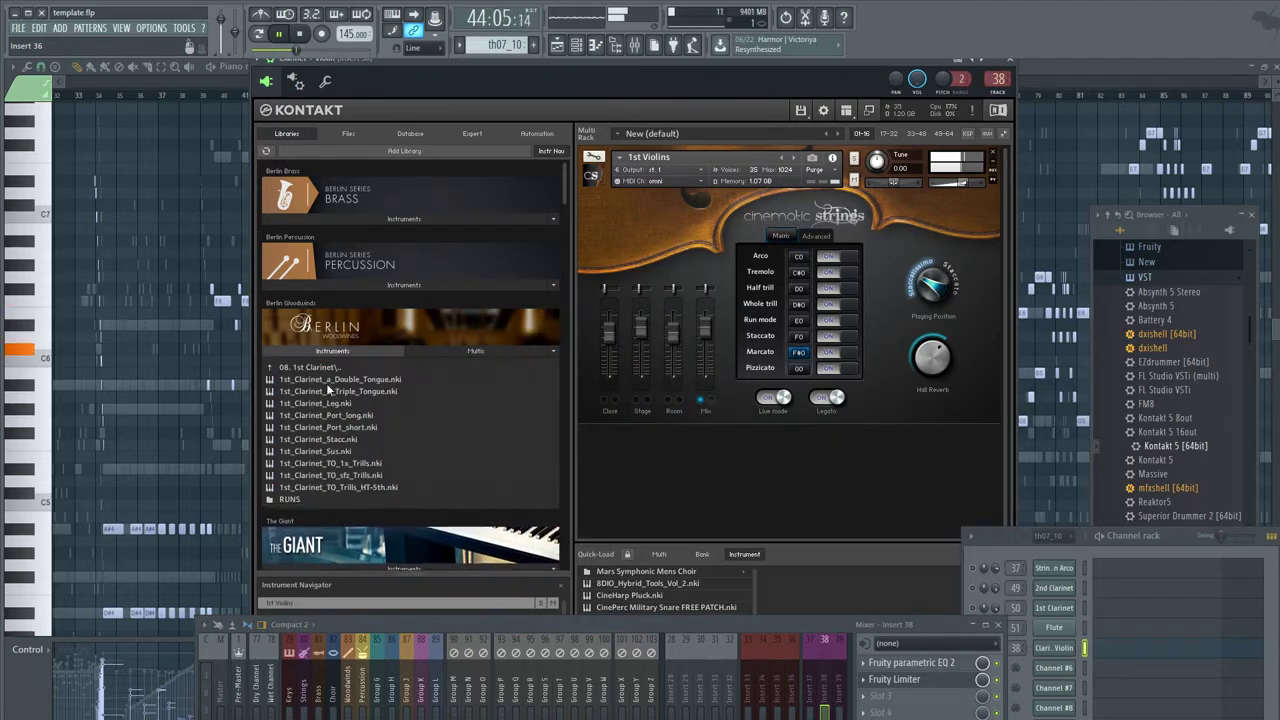
pyautogui.doubleClick(331, 452)
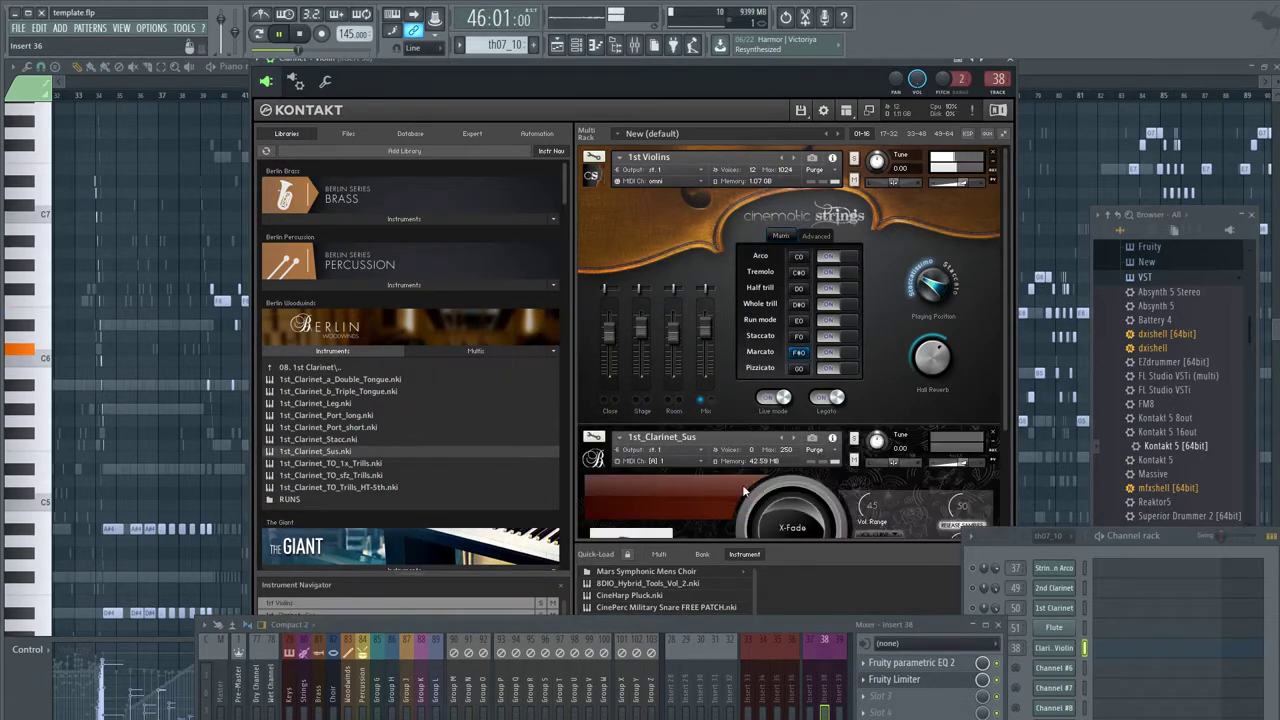
pyautogui.click(690, 461)
pyautogui.click(683, 473)
# - Raise the 1st_Clarinet_Sus patch's Mix level to 89 and close Kontakt
pyautogui.scroll(-4, 683, 473)
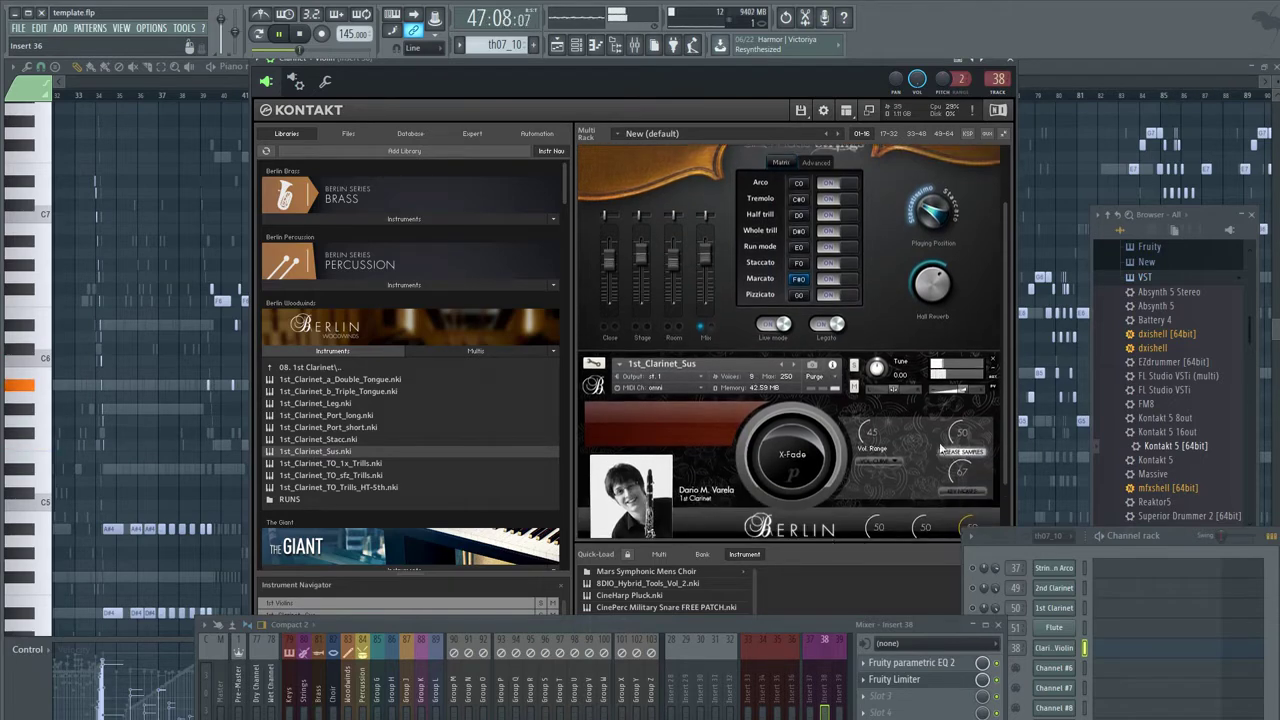
pyautogui.scroll(3, 982, 502)
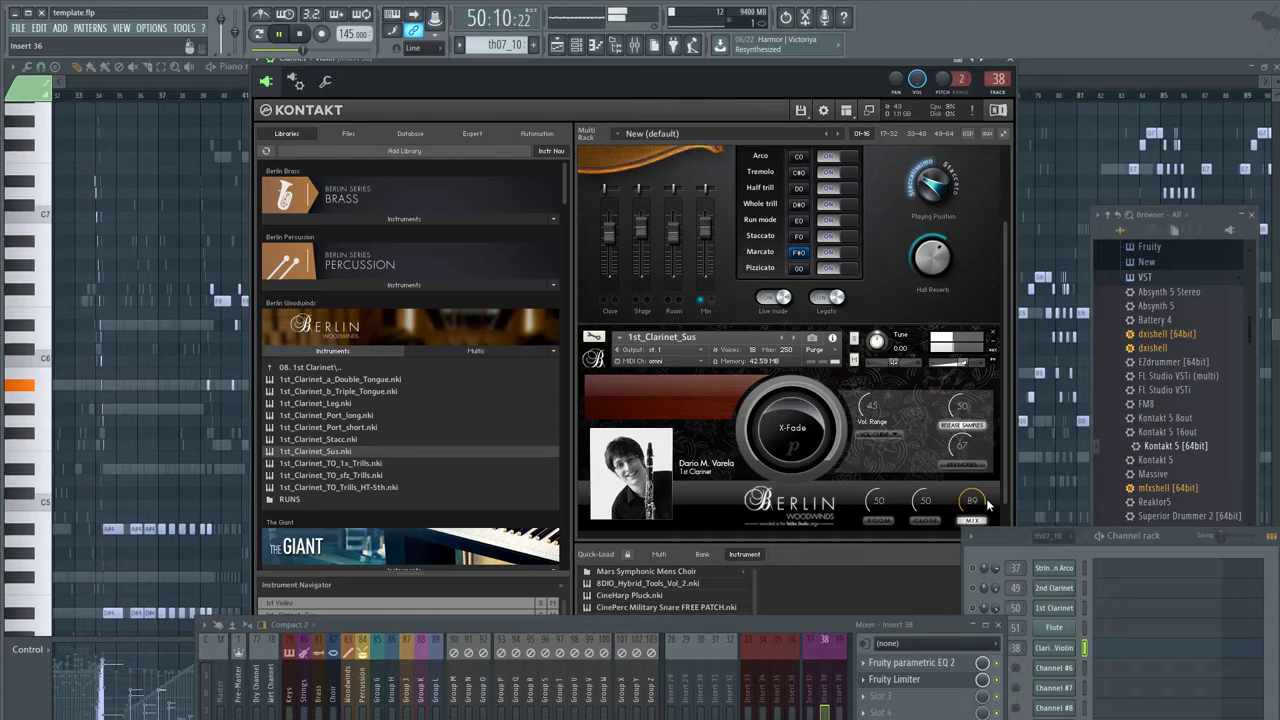
pyautogui.click(1012, 62)
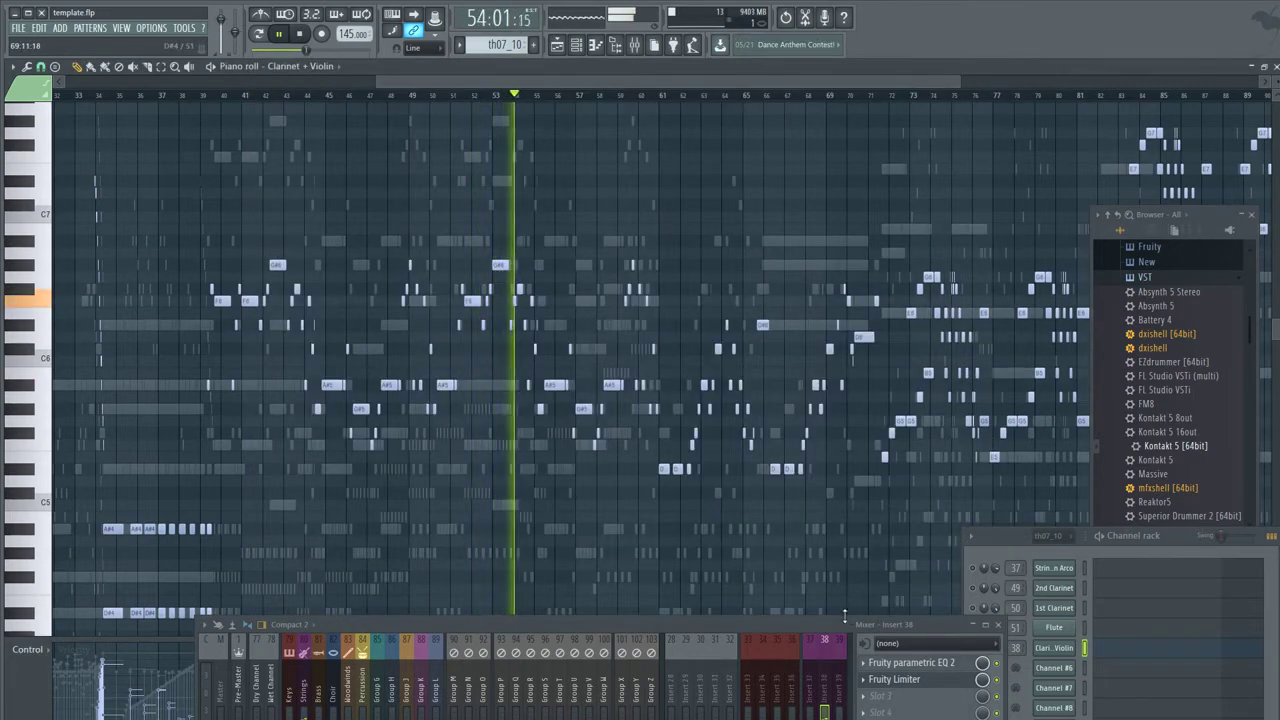
# - Replay the song from about bar 34 and pan the 1st_Clarinet_Sus patch slightly left in the Clarinet + Violin Kontakt
pyautogui.click(1056, 649)
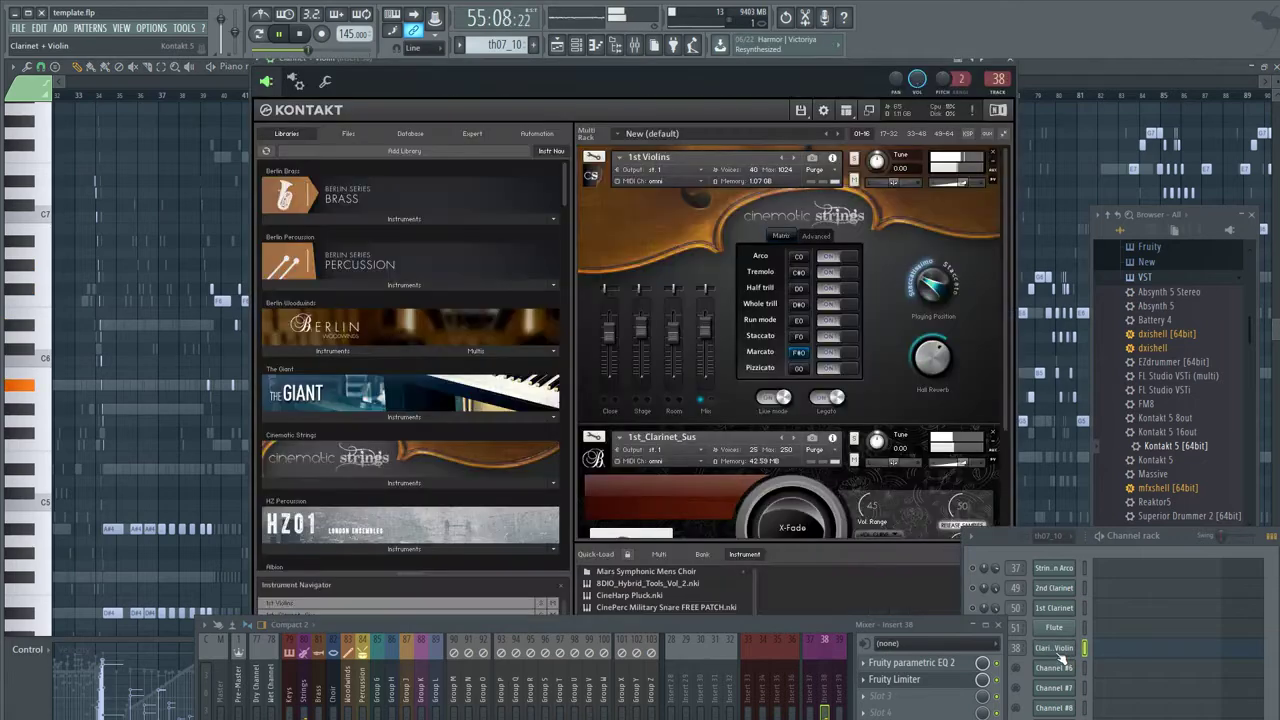
pyautogui.click(90, 97)
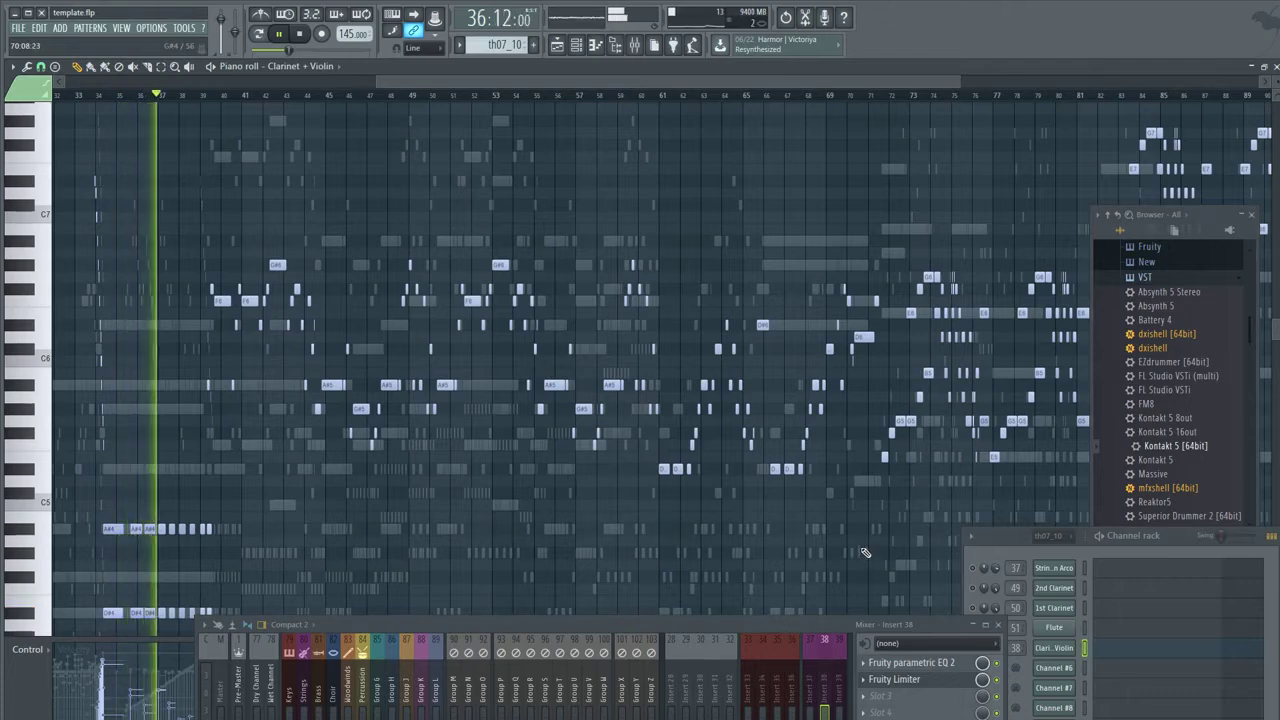
pyautogui.moveTo(827, 620); pyautogui.dragTo(922, 543)
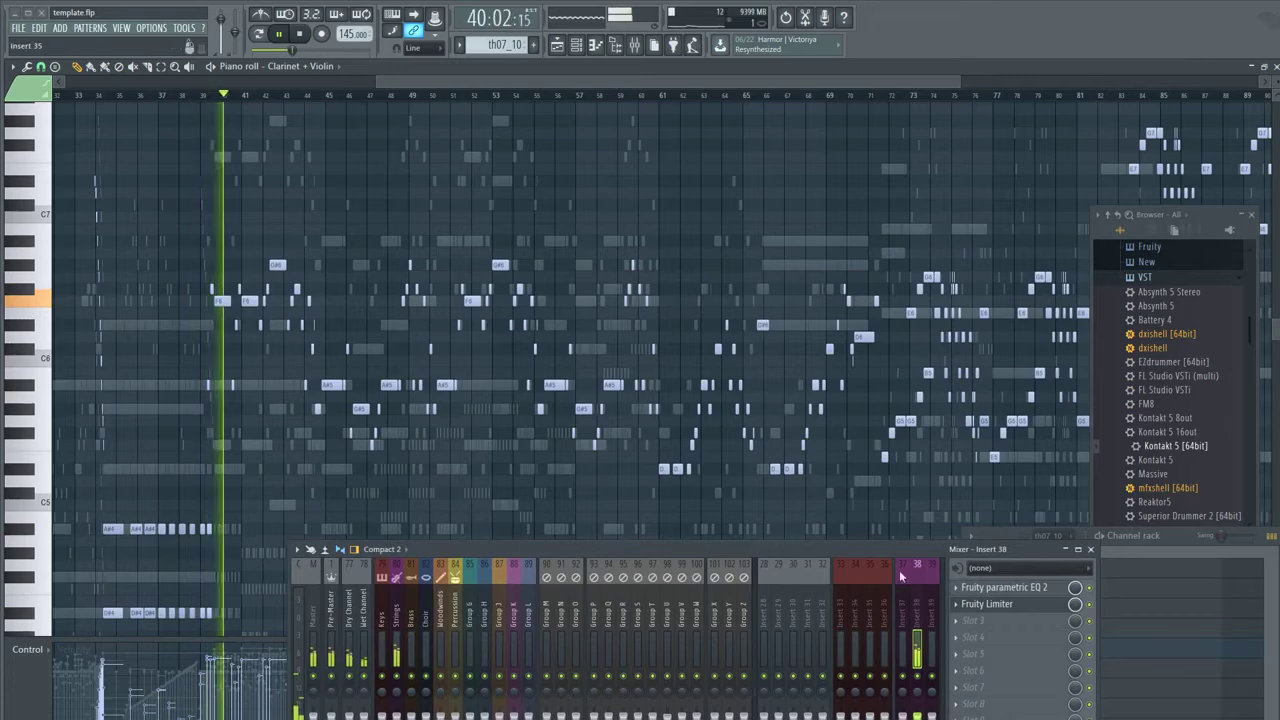
pyautogui.press('F6')
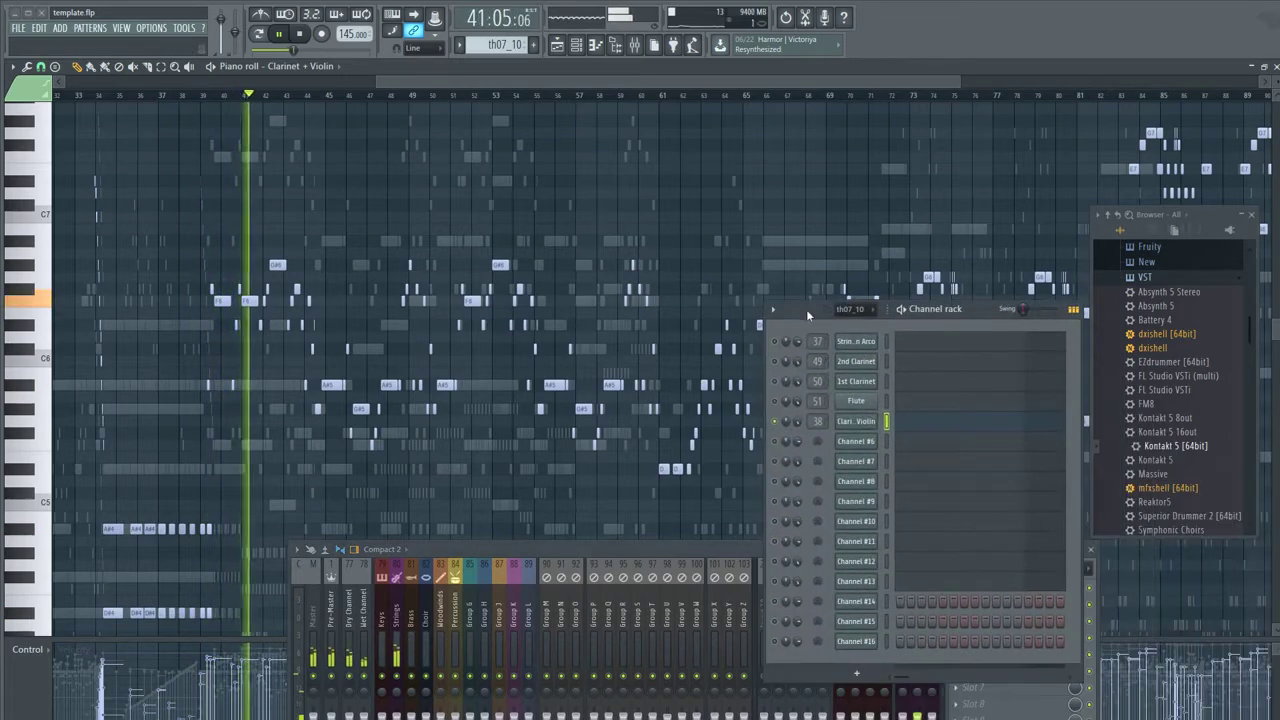
pyautogui.click(862, 423)
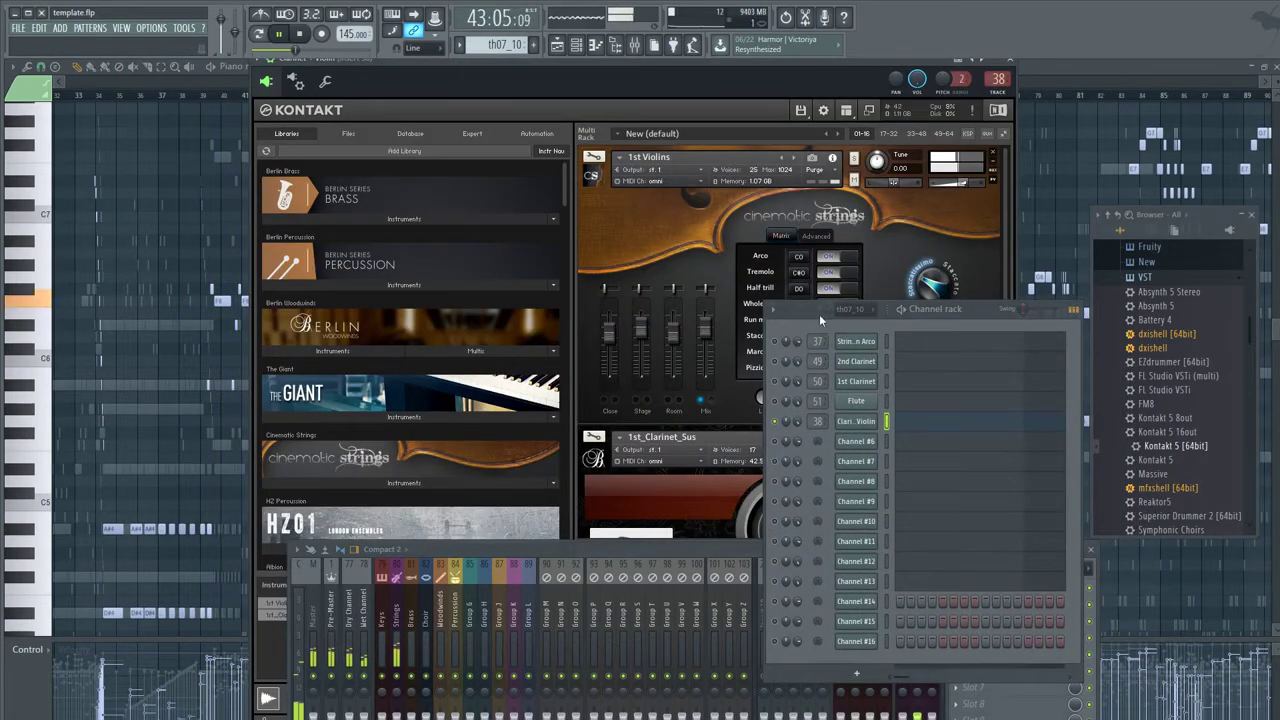
pyautogui.moveTo(819, 314); pyautogui.dragTo(1009, 598)
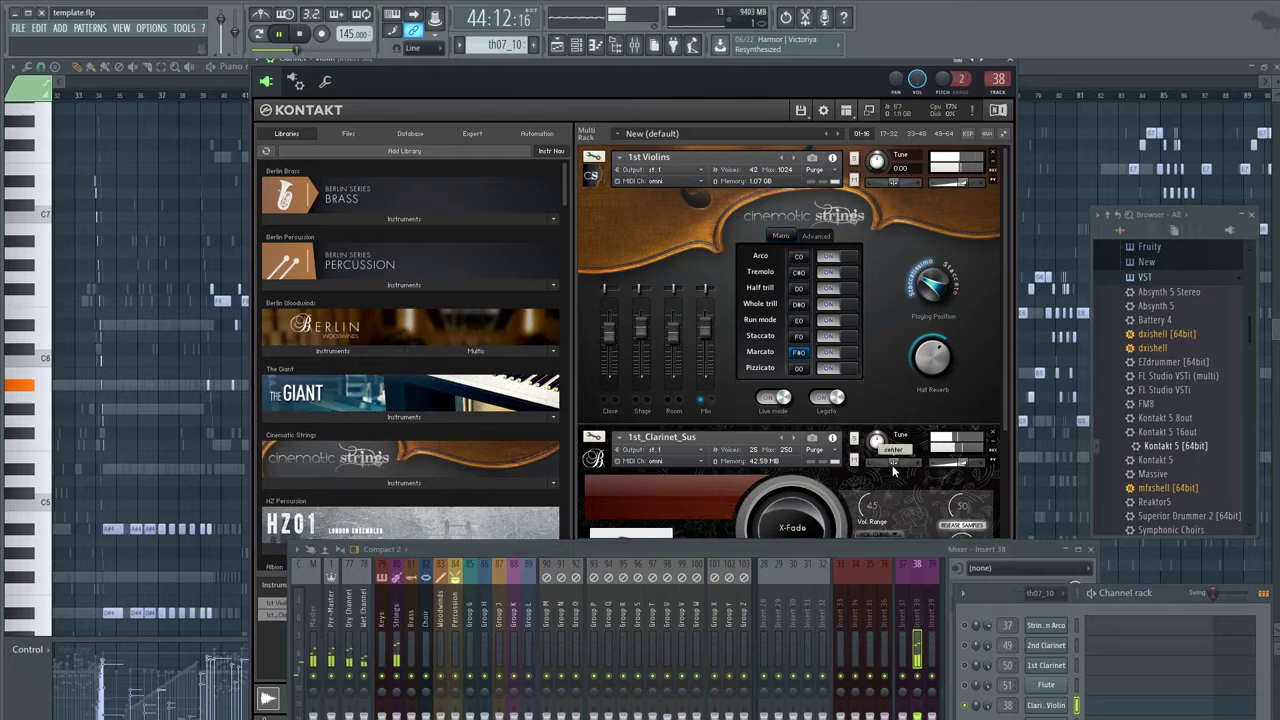
pyautogui.moveTo(879, 466)
pyautogui.mouseDown()
pyautogui.moveTo(853, 469)
pyautogui.moveTo(862, 474)
pyautogui.mouseUp()
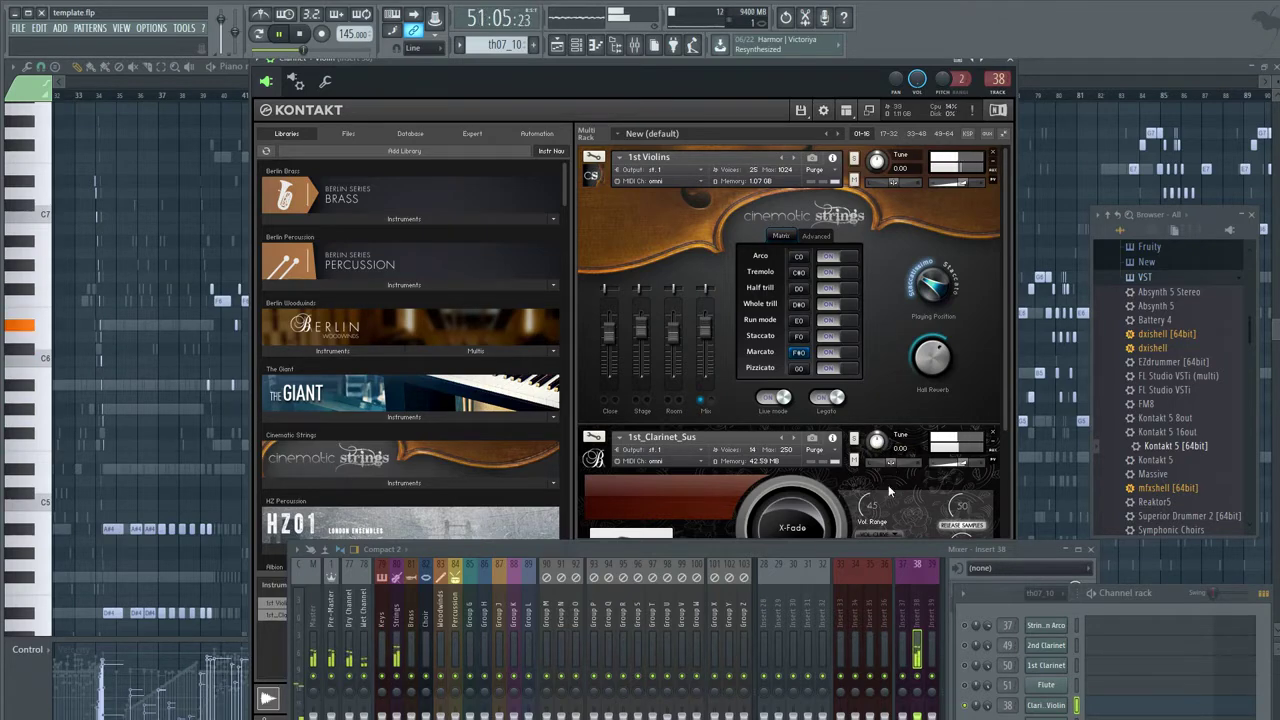
# - Show Channel #6's notes in the piano roll, play them from the start of the song and stop playback
pyautogui.moveTo(987, 597); pyautogui.dragTo(747, 323)
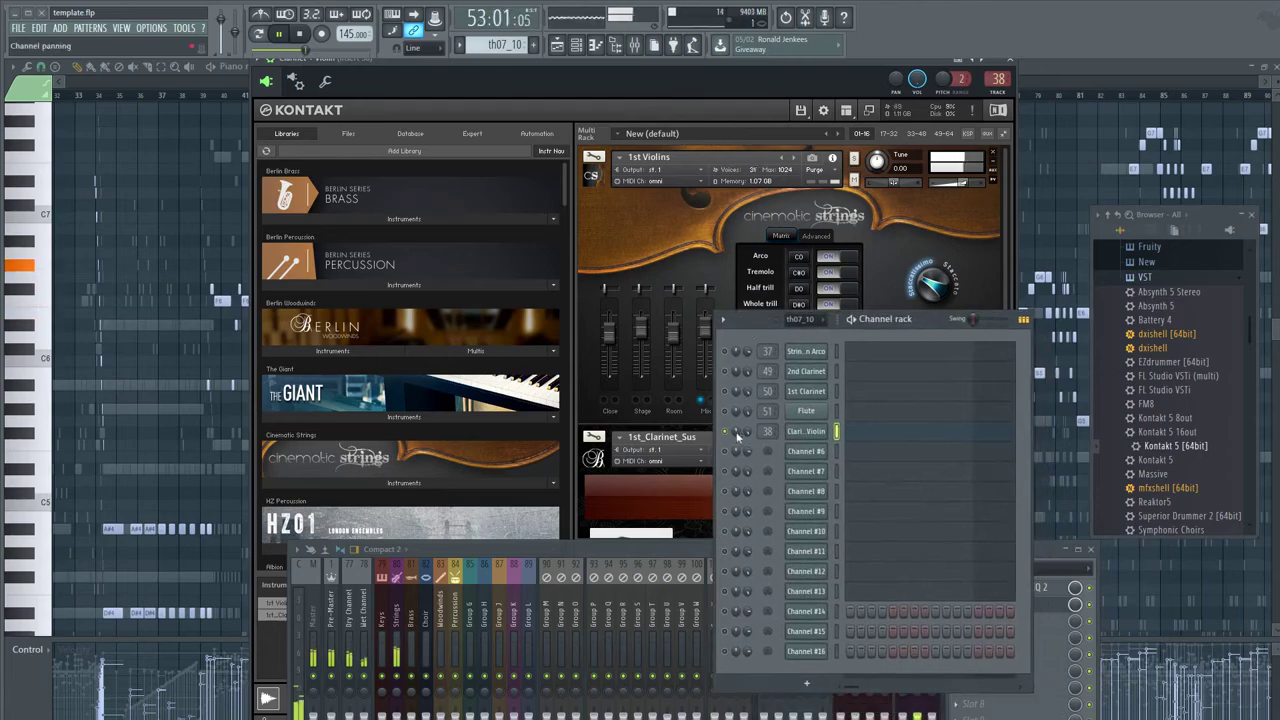
pyautogui.click(725, 451)
pyautogui.click(880, 457)
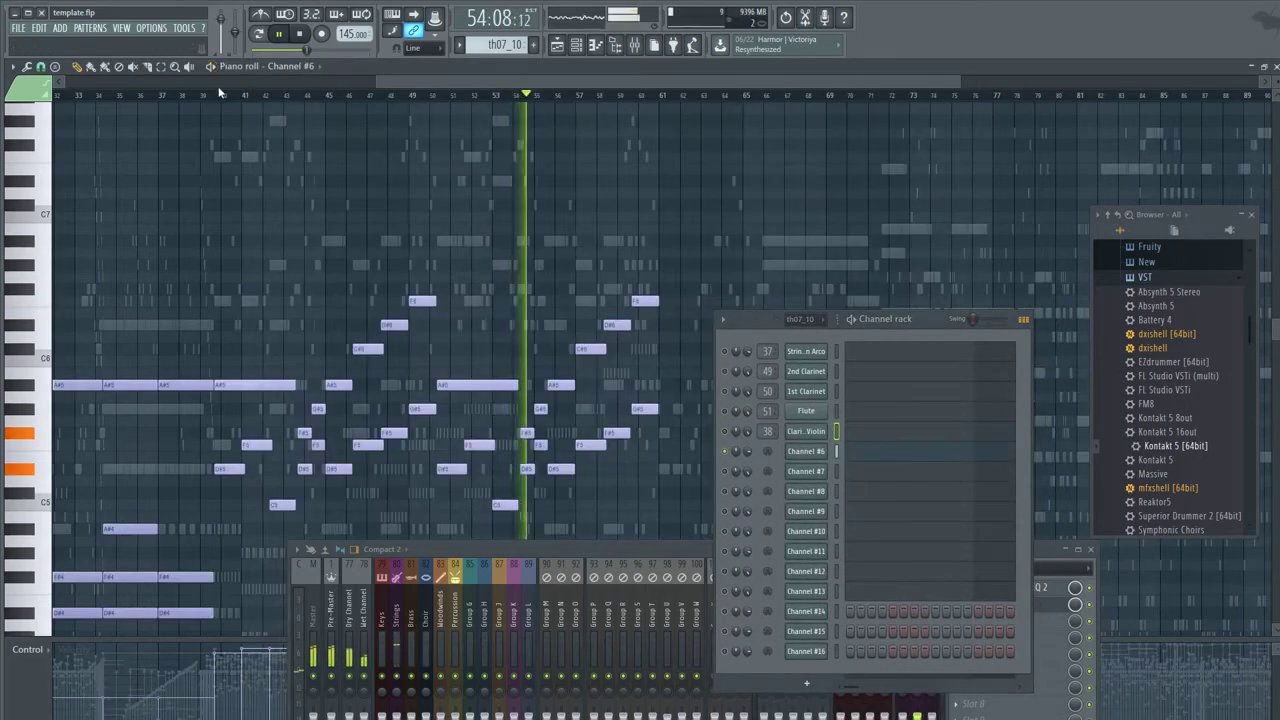
pyautogui.scroll(-4, 205, 100)
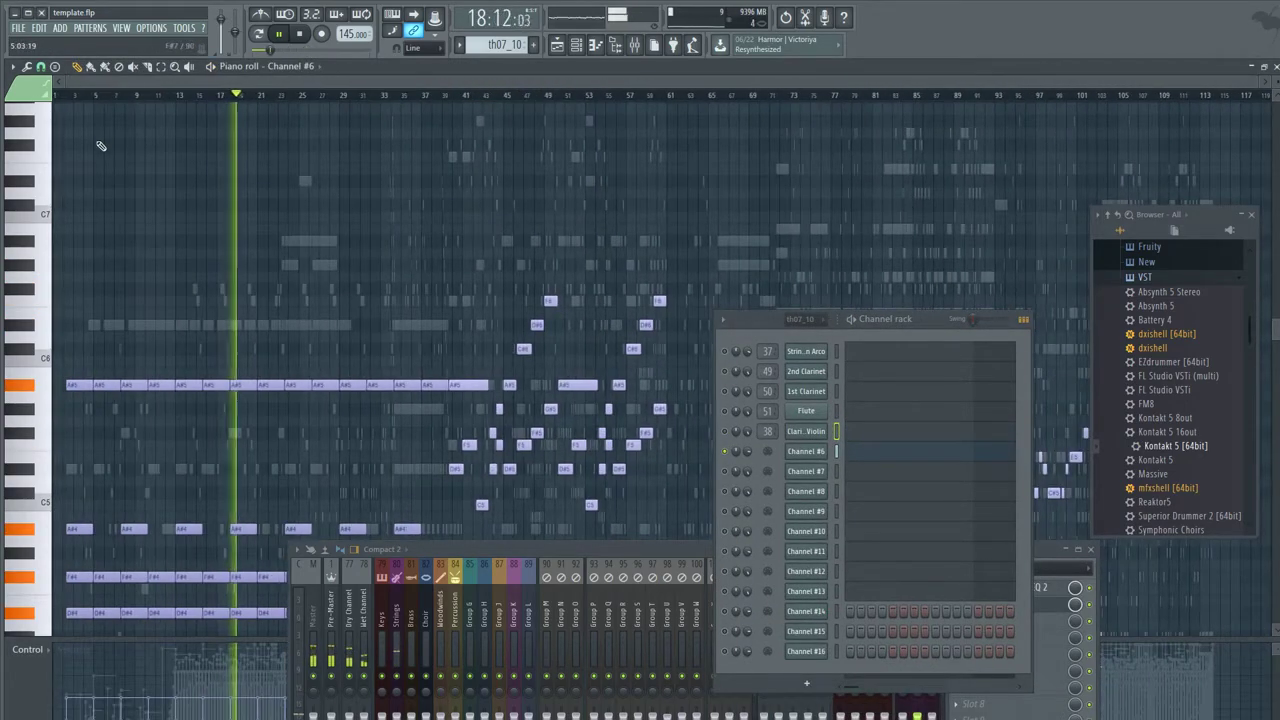
pyautogui.click(87, 100)
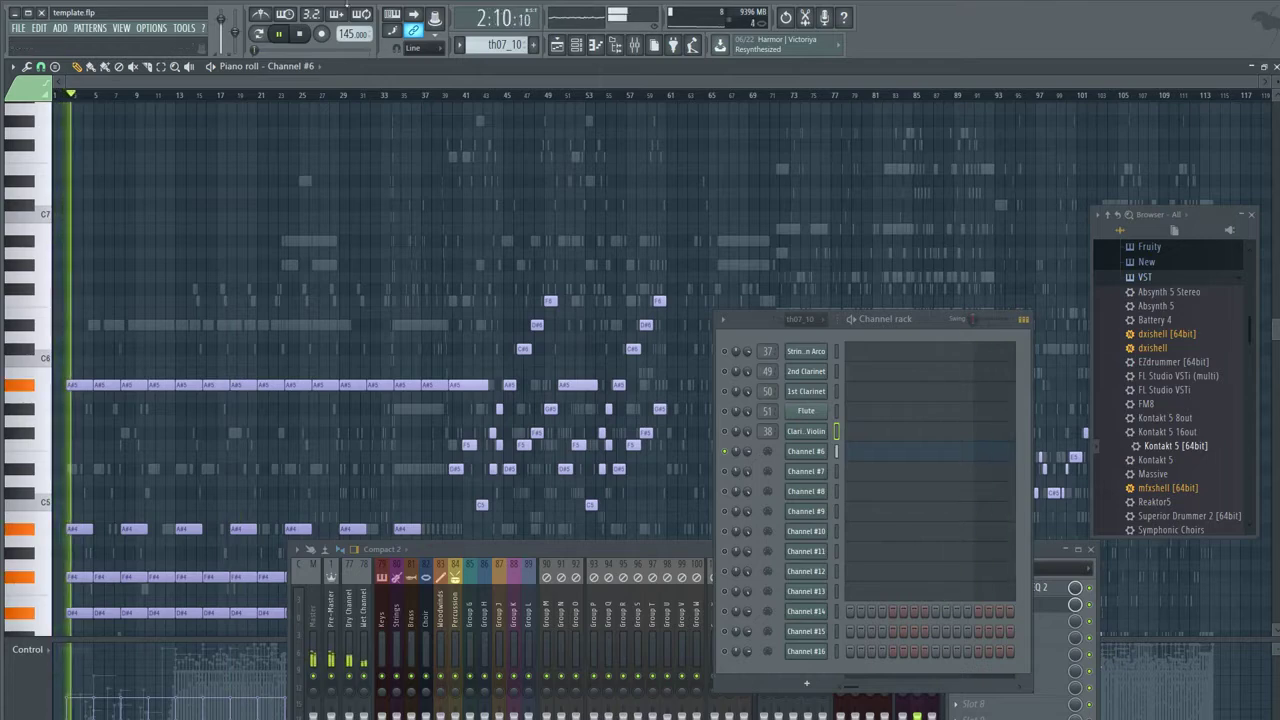
pyautogui.press('space')
# - Replace Channel #6 with Kontakt 5 [64bit] and rename the channel Choirs
pyautogui.moveTo(1168, 446); pyautogui.dragTo(820, 457)
pyautogui.rightClick(825, 452)
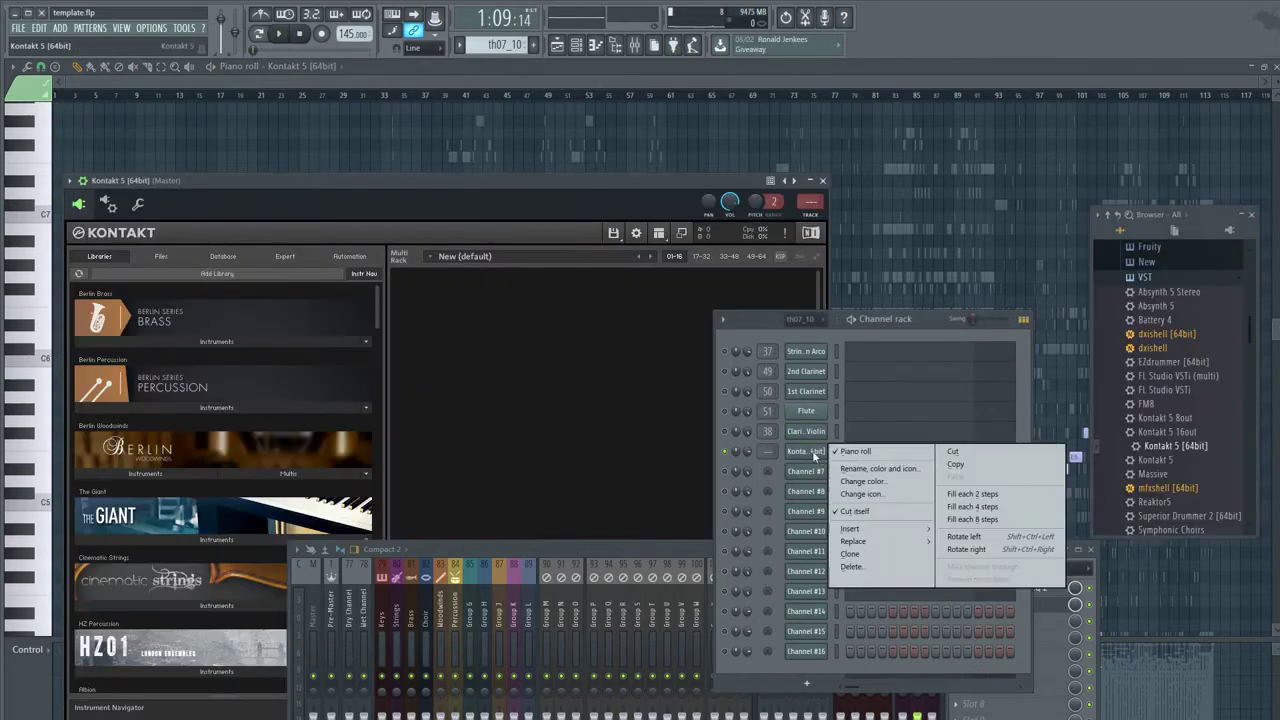
pyautogui.click(865, 470)
pyautogui.write('Choirs')
pyautogui.press('Return')
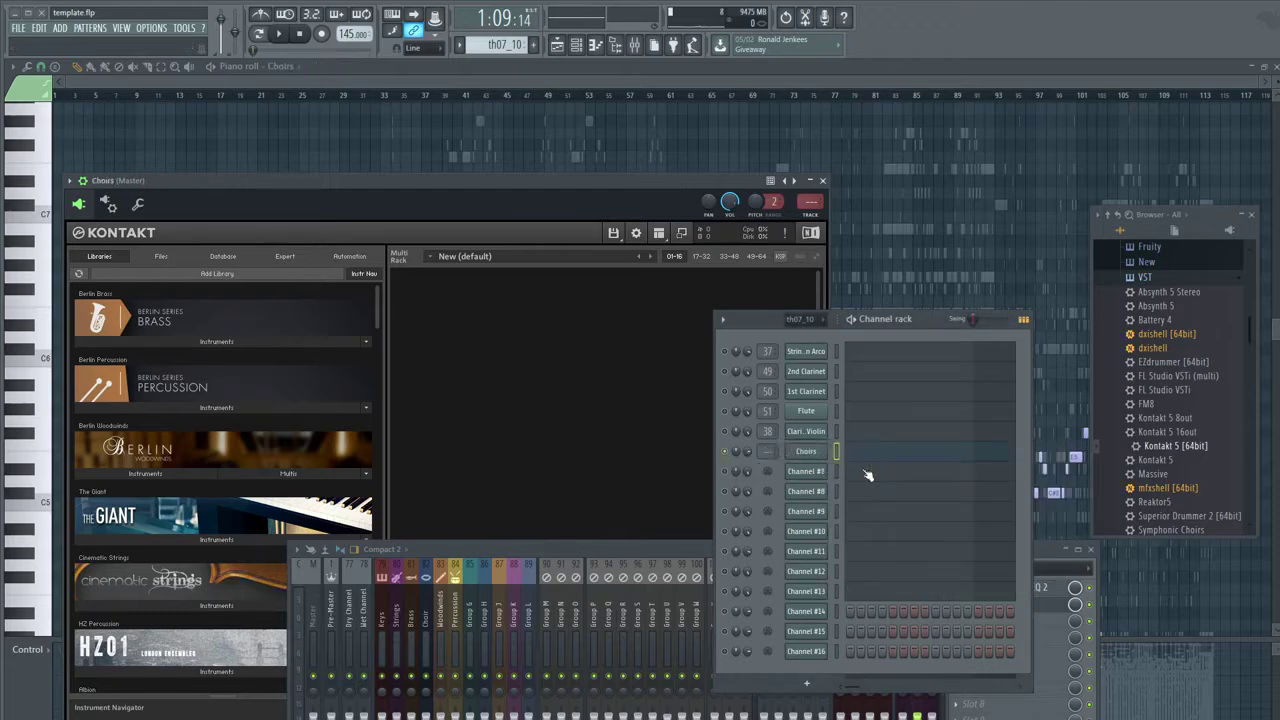
# - Load Venus All Vowel Sustains from the Venus library's Sustains folder into the Choirs Kontakt and set its MIDI channel to omni
pyautogui.moveTo(248, 199); pyautogui.dragTo(231, 86)
pyautogui.moveTo(361, 183); pyautogui.dragTo(359, 284)
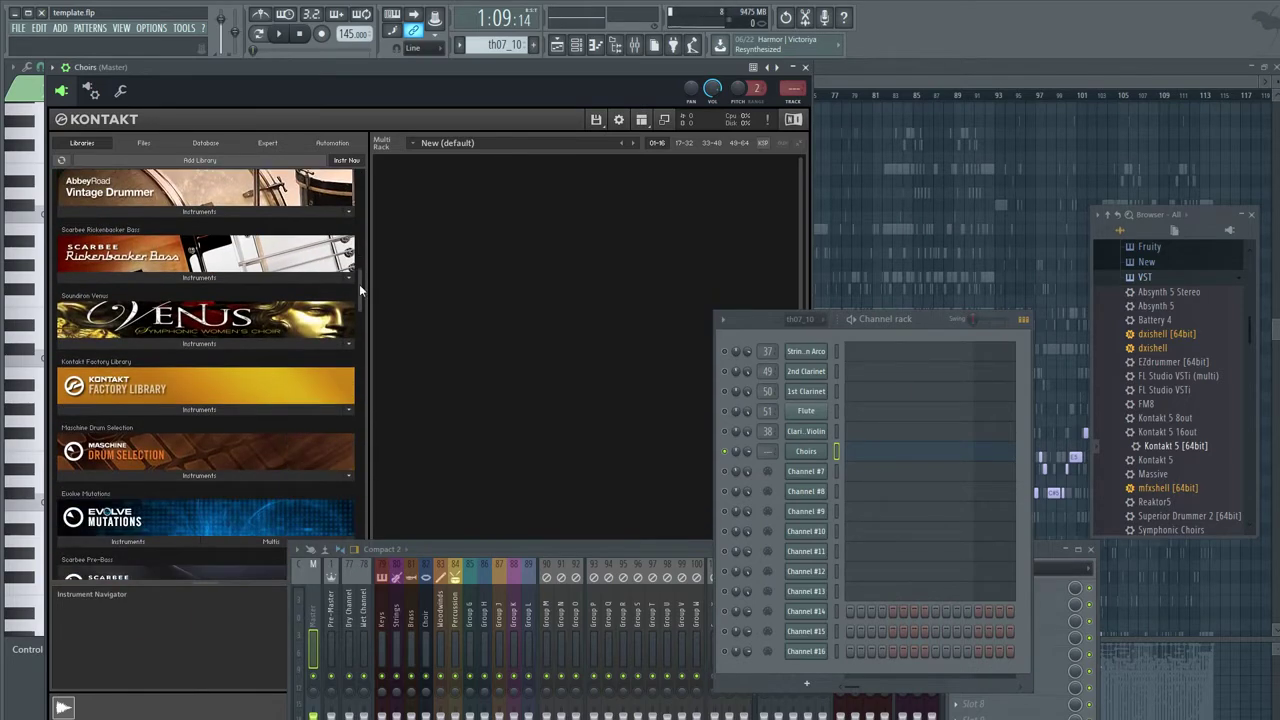
pyautogui.click(285, 344)
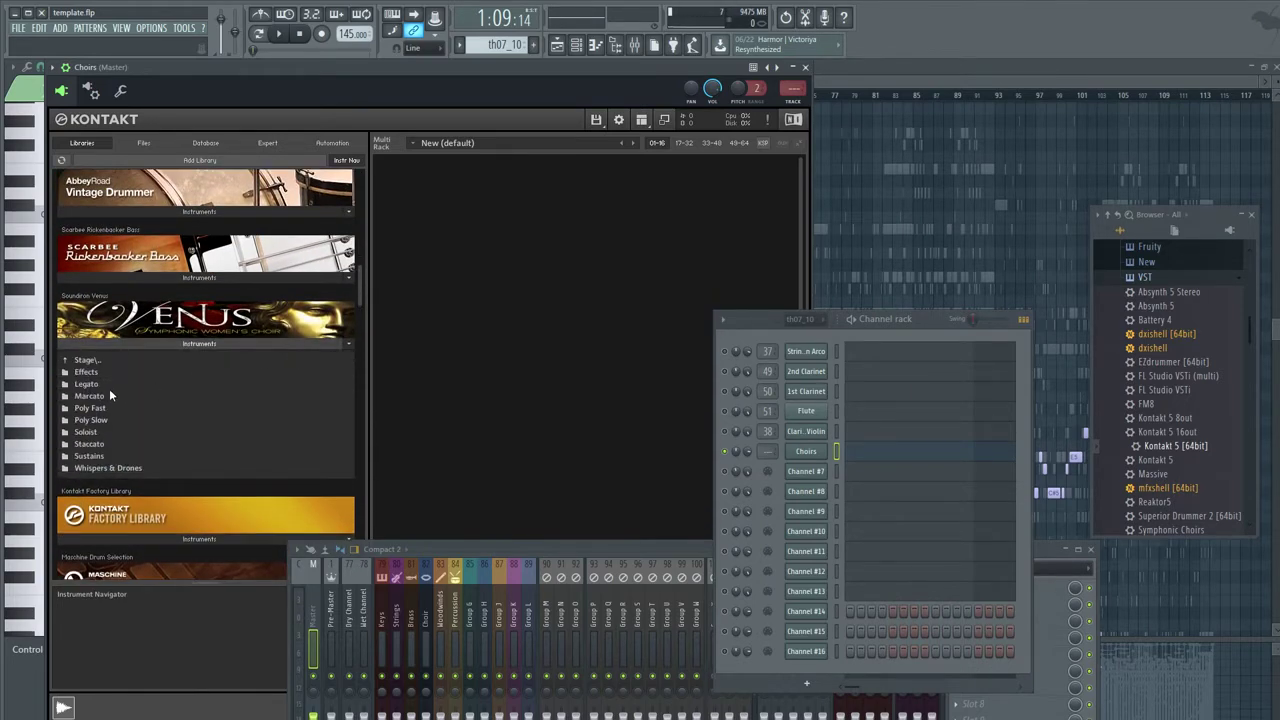
pyautogui.doubleClick(97, 452)
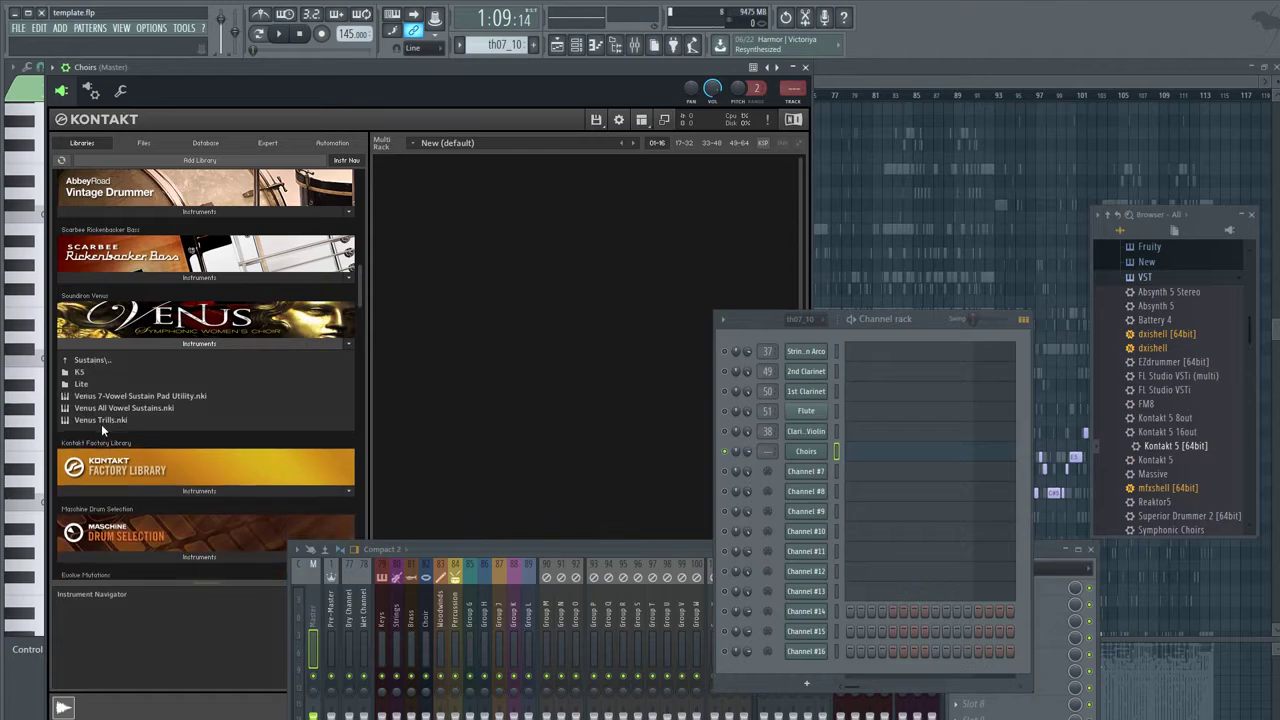
pyautogui.click(112, 408)
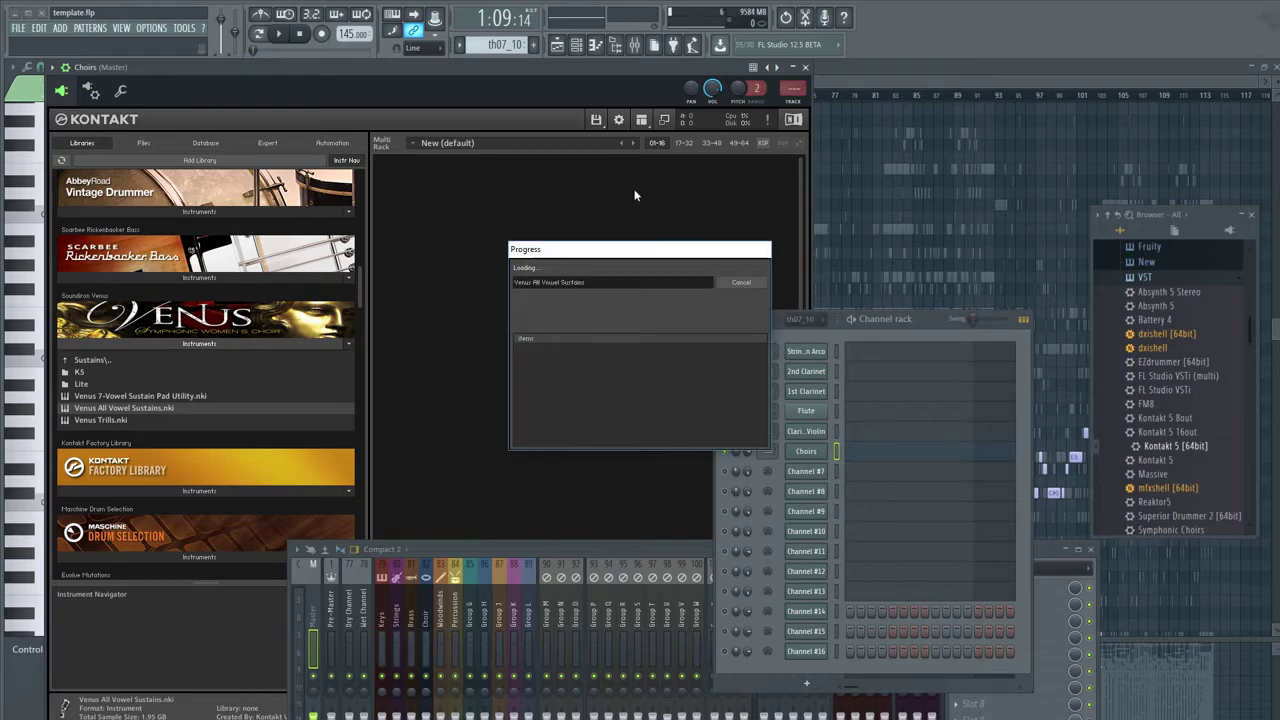
pyautogui.click(420, 176)
pyautogui.click(470, 200)
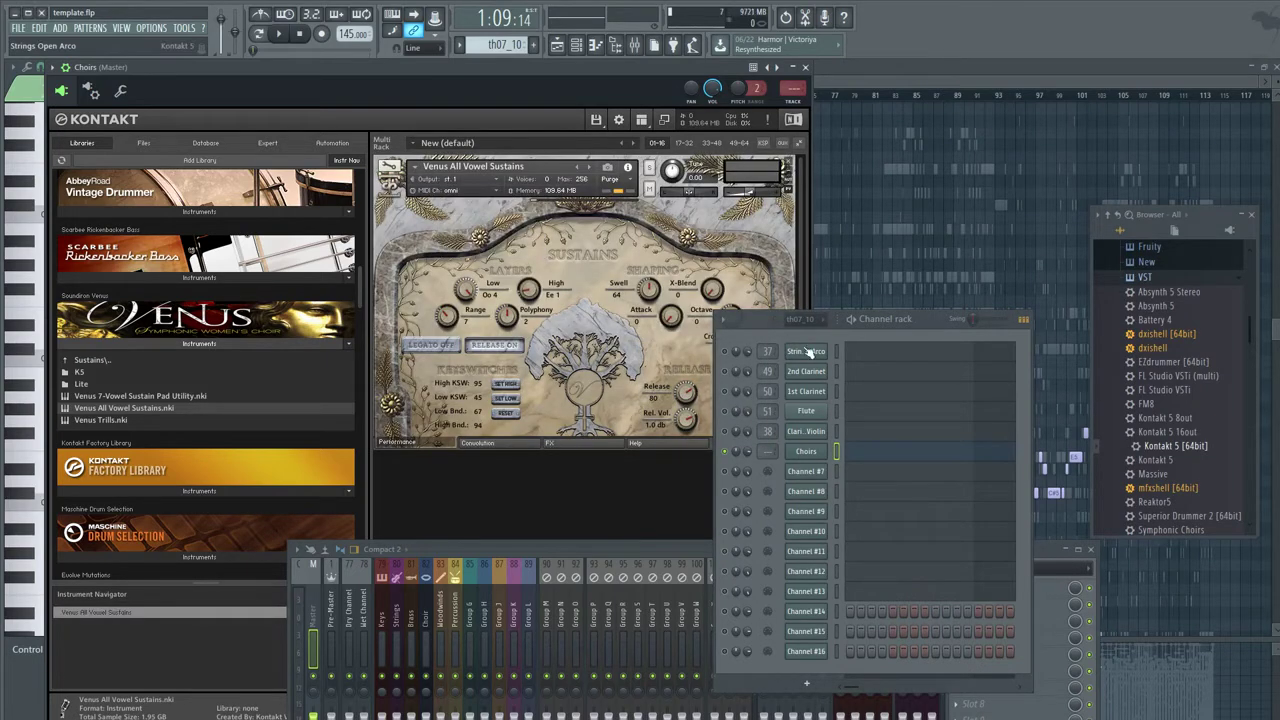
# - Add Mars All Vowel Sustains from Mars Symphonic Mens Choir's Stage Sustains folder to the Choirs Kontakt, with its MIDI channel on omni
pyautogui.moveTo(757, 318); pyautogui.dragTo(1124, 383)
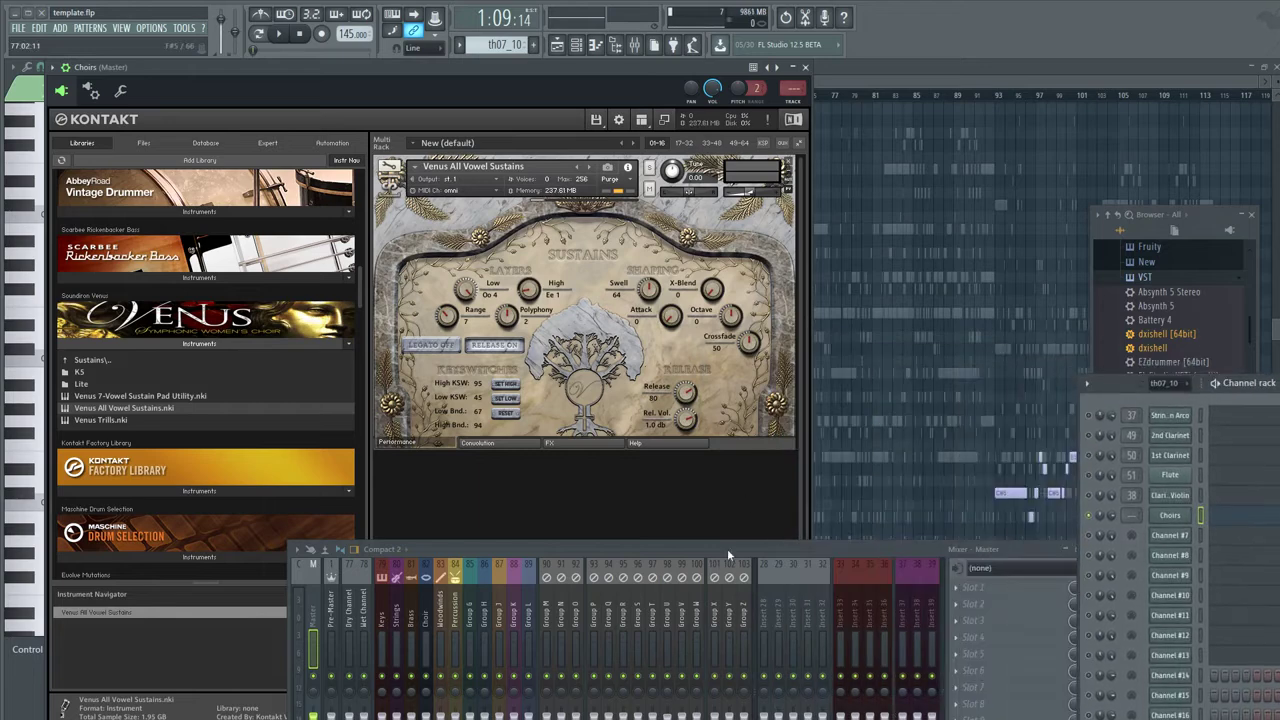
pyautogui.moveTo(727, 548); pyautogui.dragTo(752, 664)
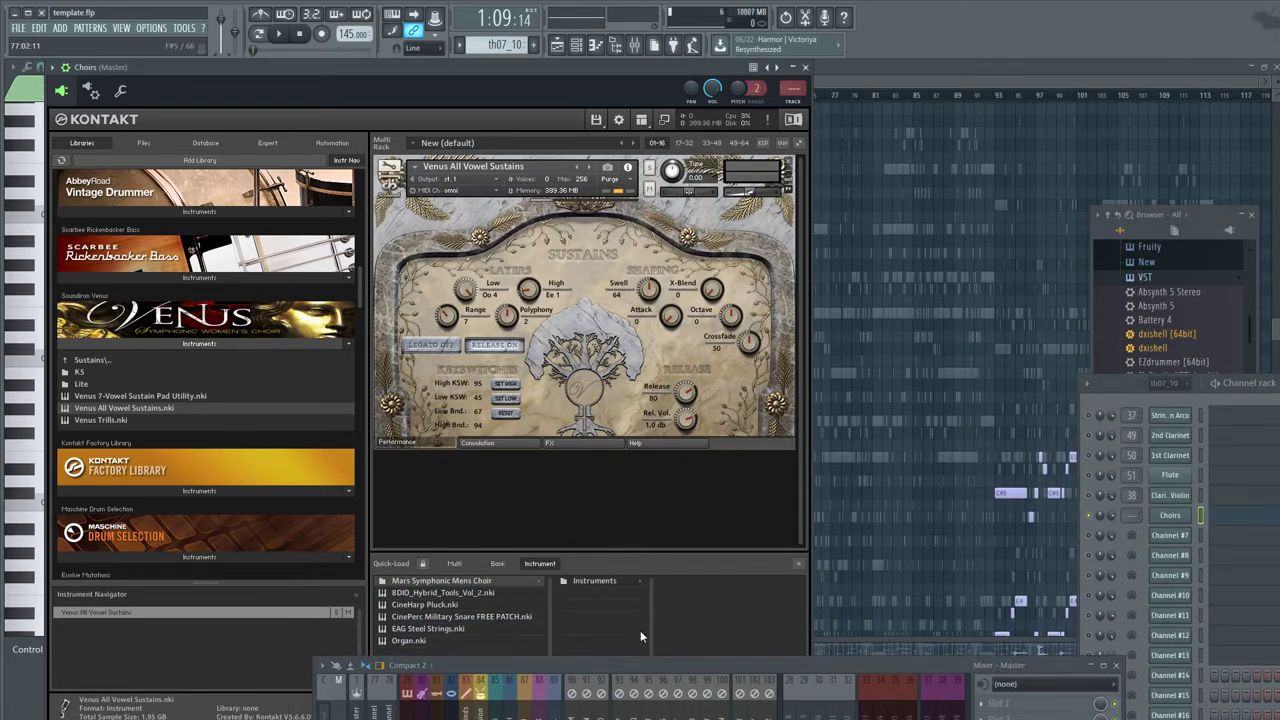
pyautogui.click(603, 585)
pyautogui.click(712, 616)
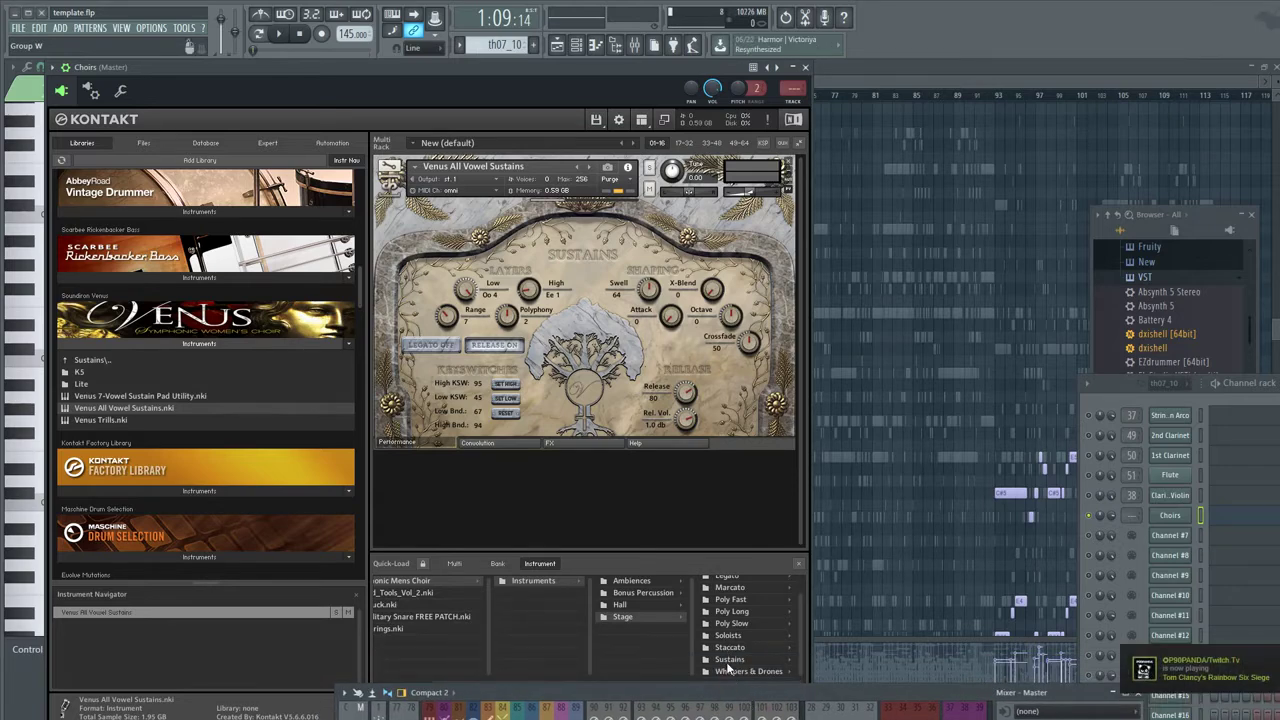
pyautogui.click(720, 659)
pyautogui.click(696, 606)
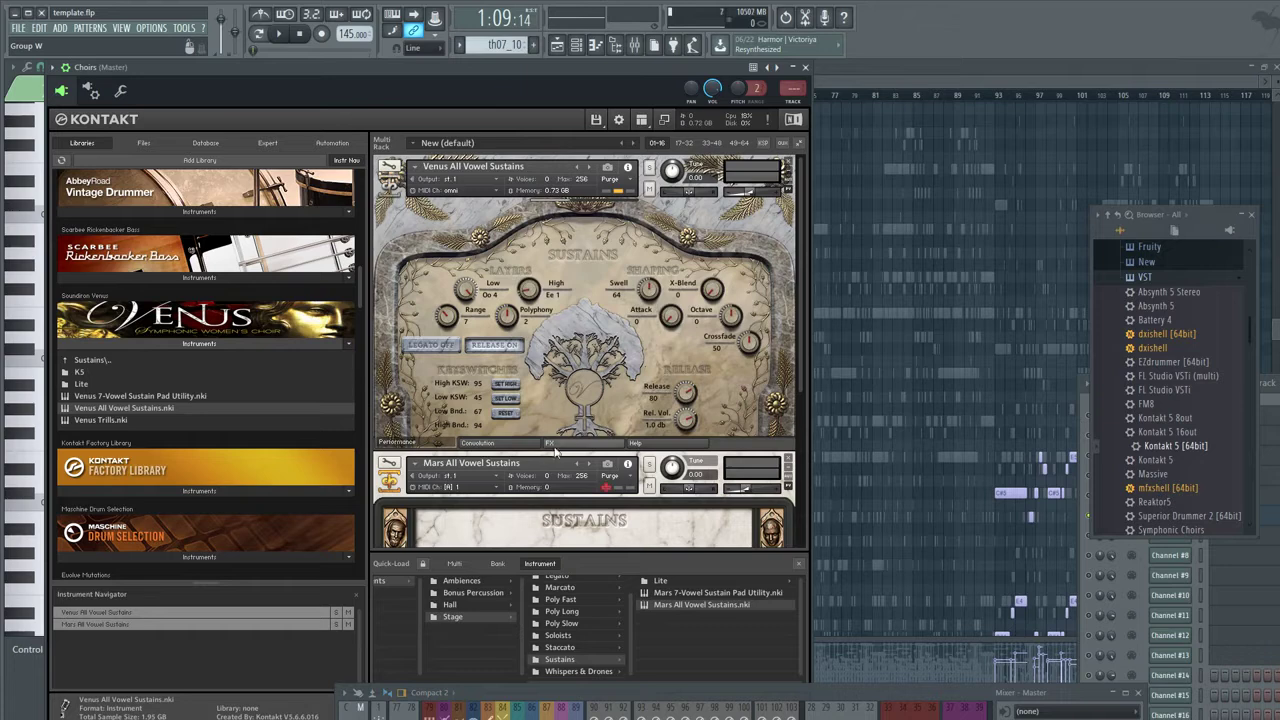
pyautogui.click(475, 488)
pyautogui.click(480, 498)
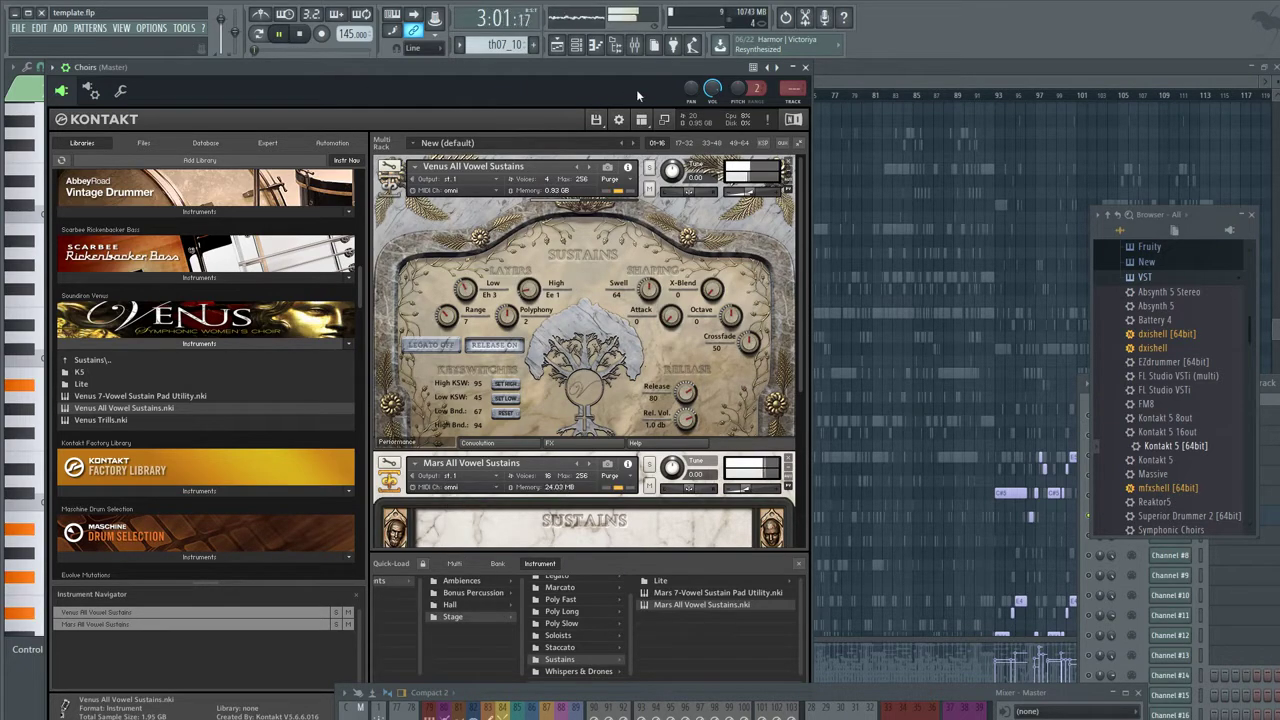
# - Replay the Choirs part in the piano roll from about bar 2 and look through the available event controls
pyautogui.click(852, 67)
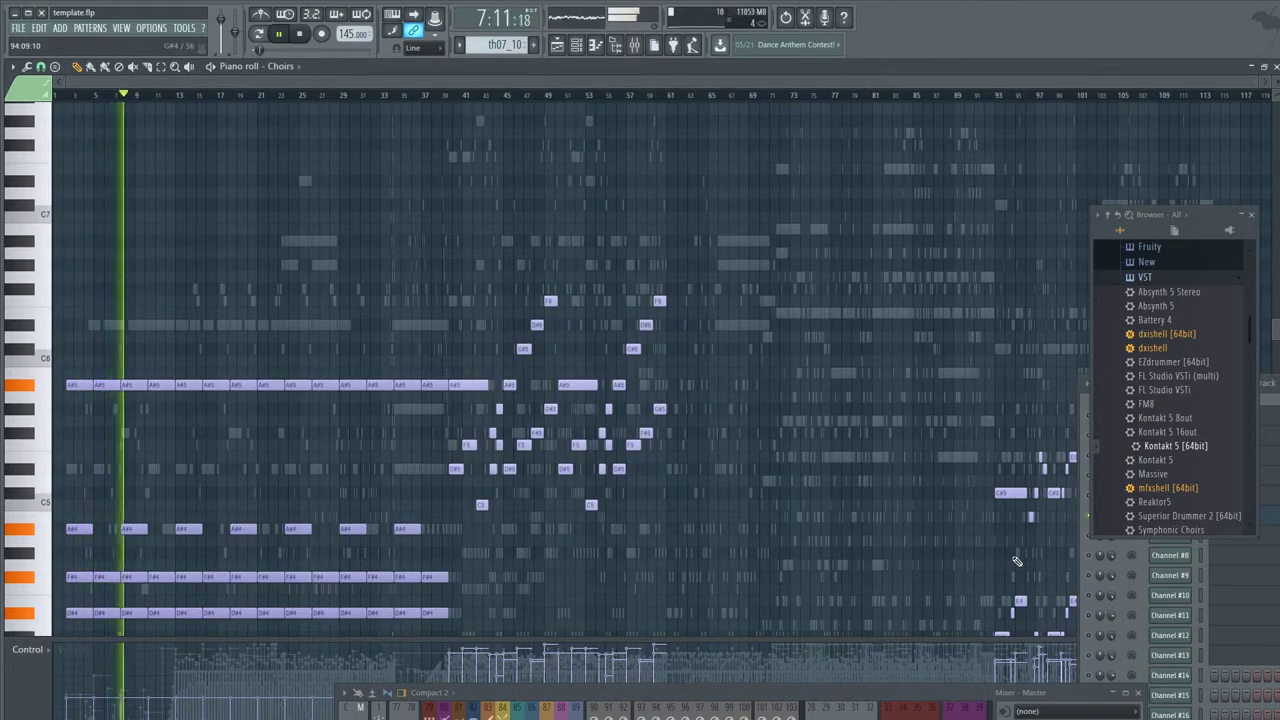
pyautogui.moveTo(84, 96); pyautogui.dragTo(68, 96)
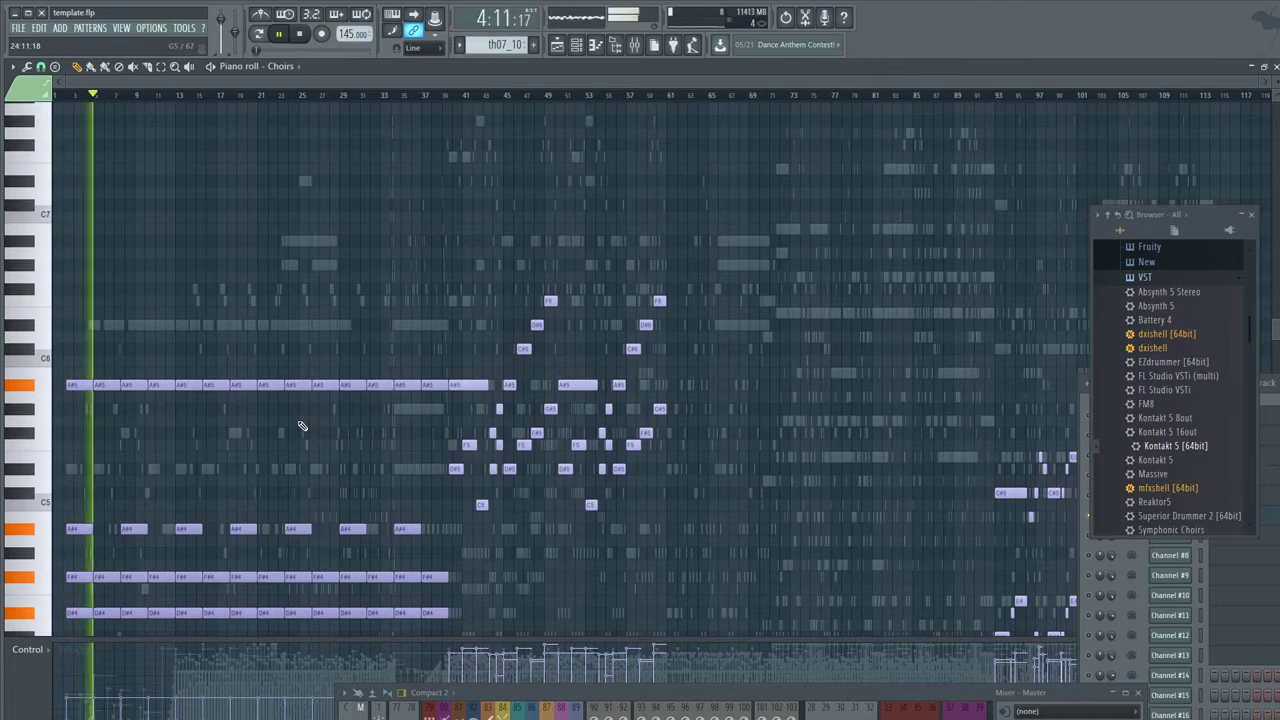
pyautogui.click(22, 652)
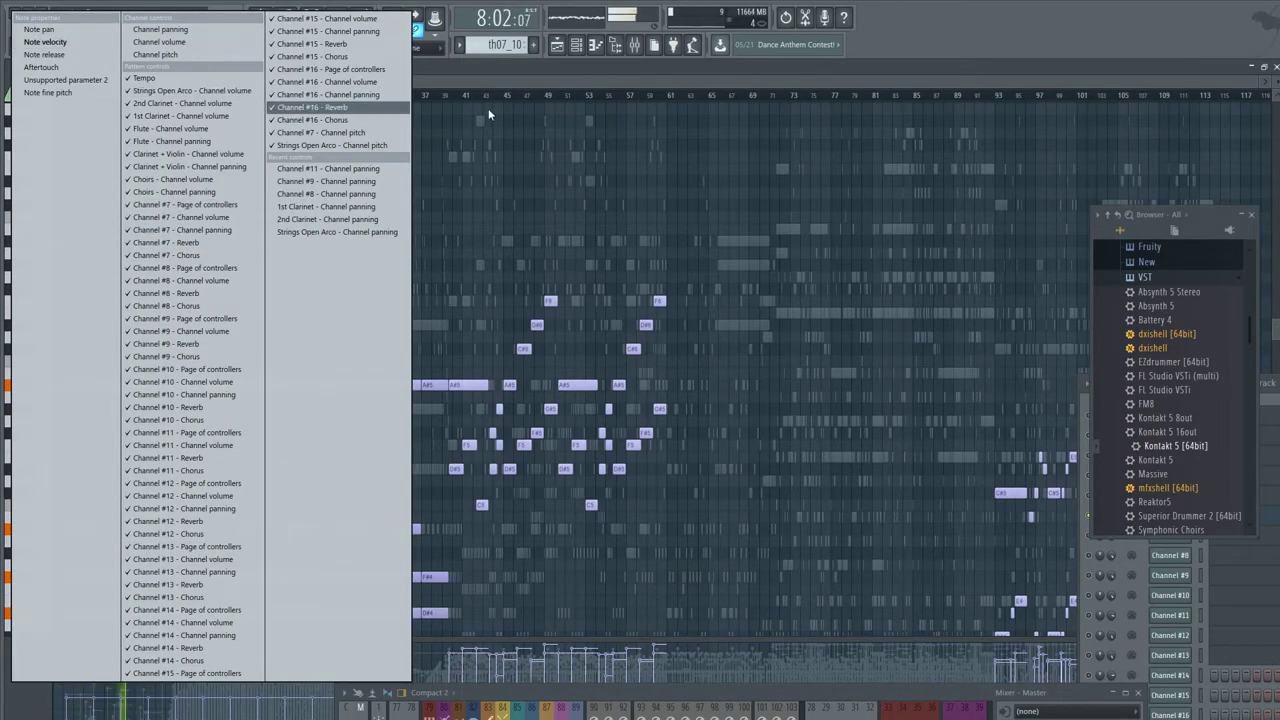
pyautogui.click(489, 72)
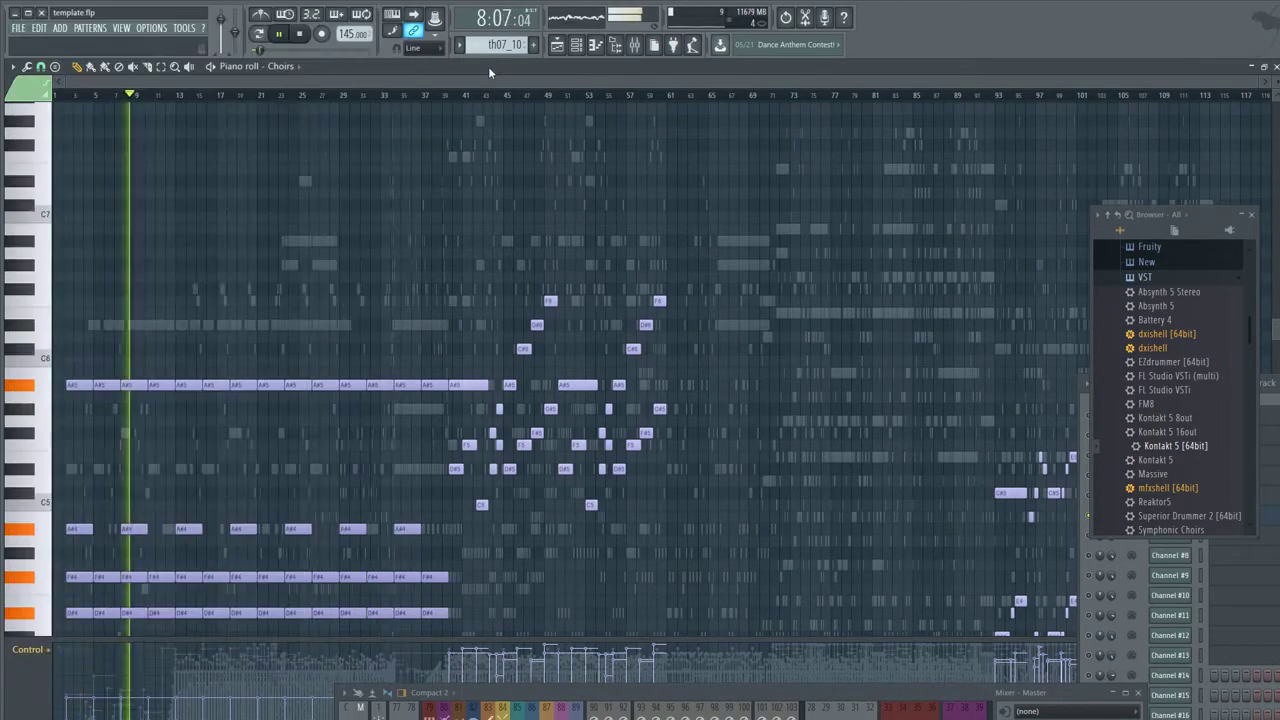
# - Draw a rising channel volume ramp for Choirs over about bars 1 to 5 and replay it from the start
pyautogui.click(40, 651)
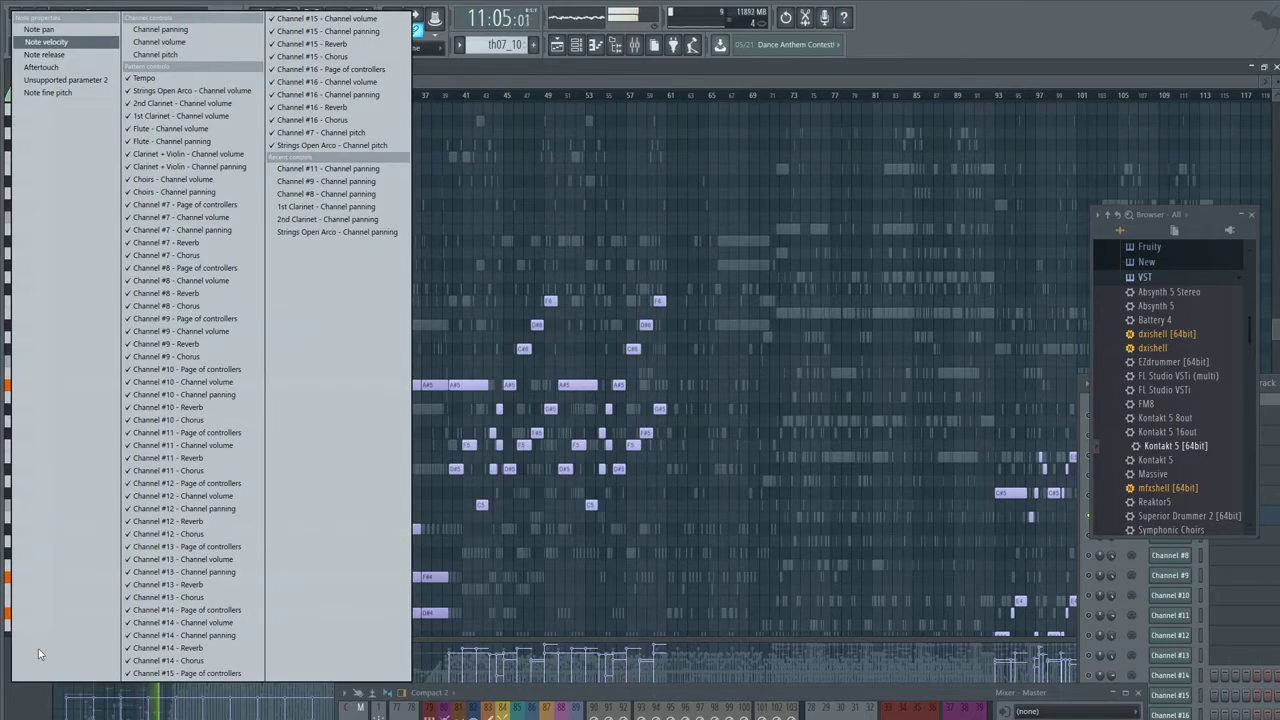
pyautogui.click(180, 44)
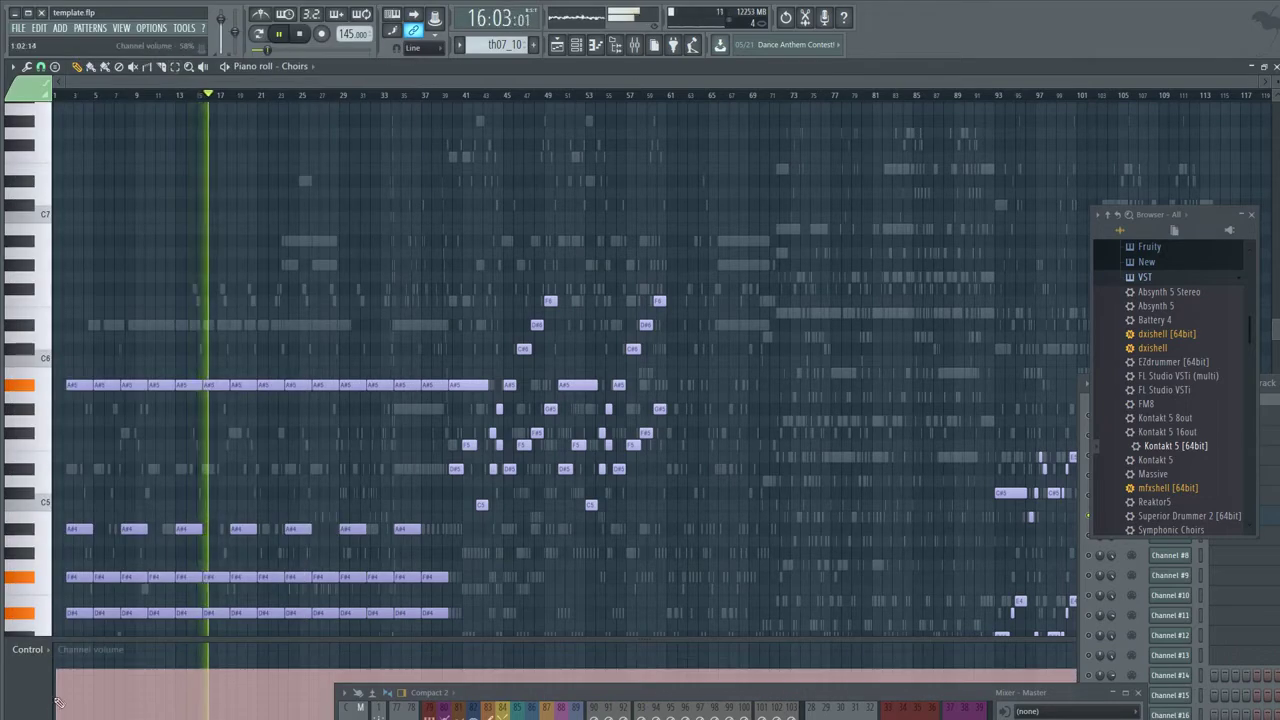
pyautogui.moveTo(62, 710)
pyautogui.mouseDown()
pyautogui.moveTo(84, 688)
pyautogui.moveTo(1000, 665)
pyautogui.moveTo(50, 710)
pyautogui.moveTo(96, 664)
pyautogui.mouseUp()
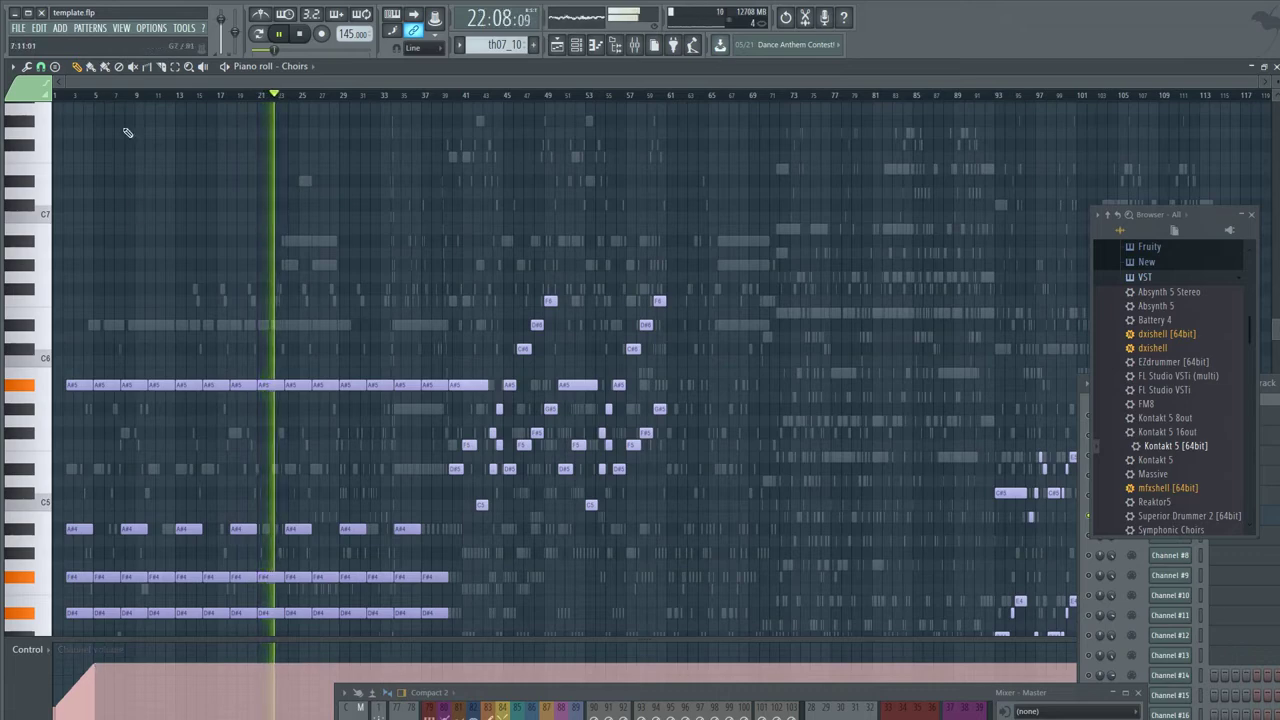
pyautogui.click(62, 95)
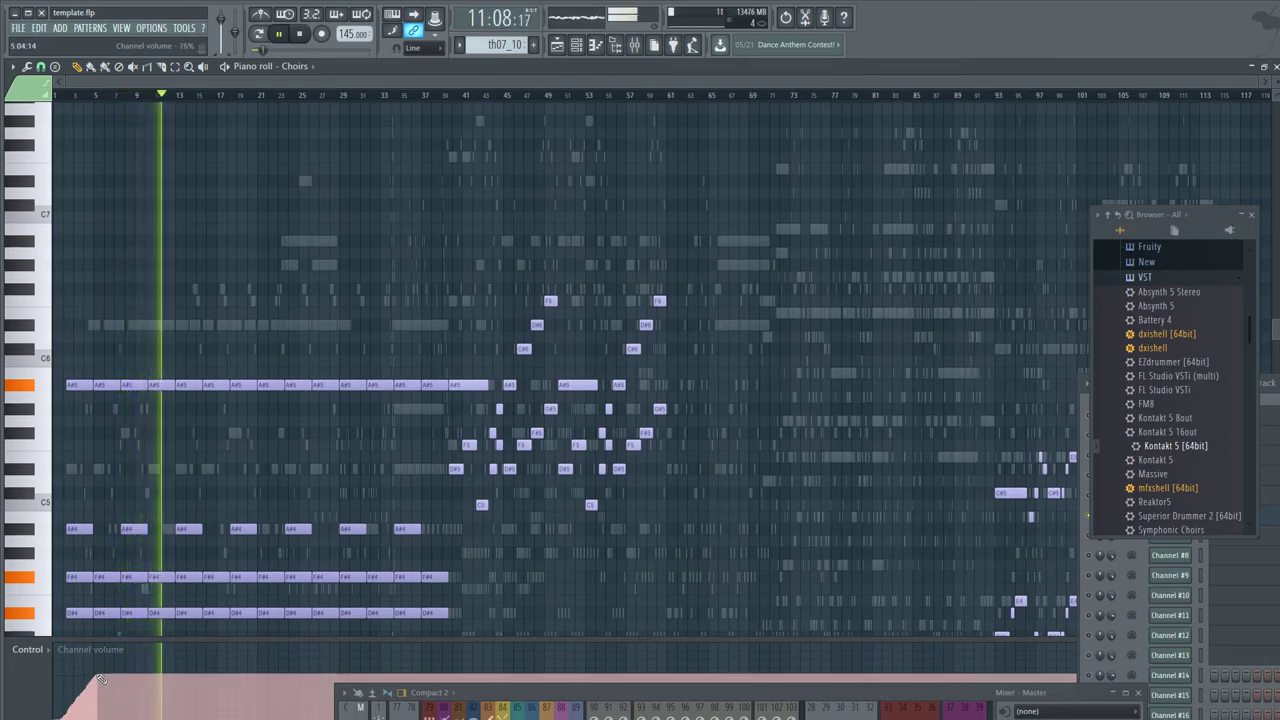
pyautogui.click(68, 95)
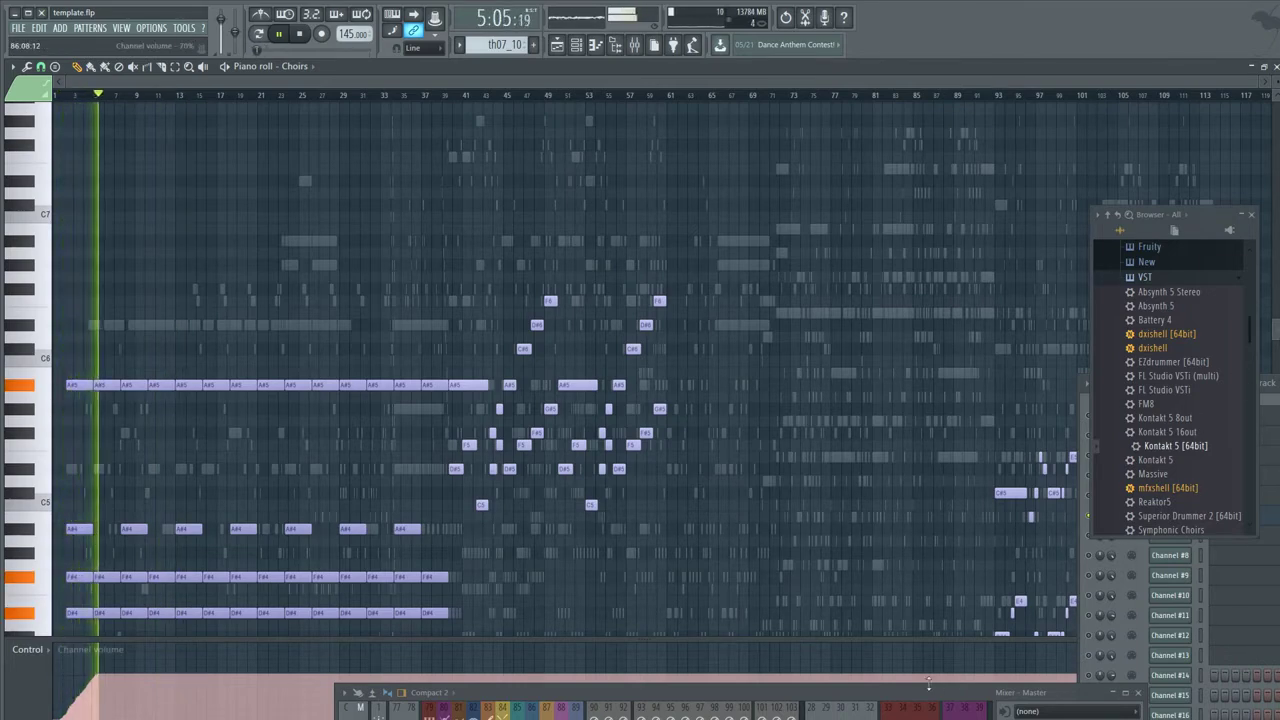
# - Play the song from about bar 47, route the Choirs channel to mixer track 45 and lower that track's fader slightly
pyautogui.moveTo(928, 692); pyautogui.dragTo(752, 432)
pyautogui.click(524, 94)
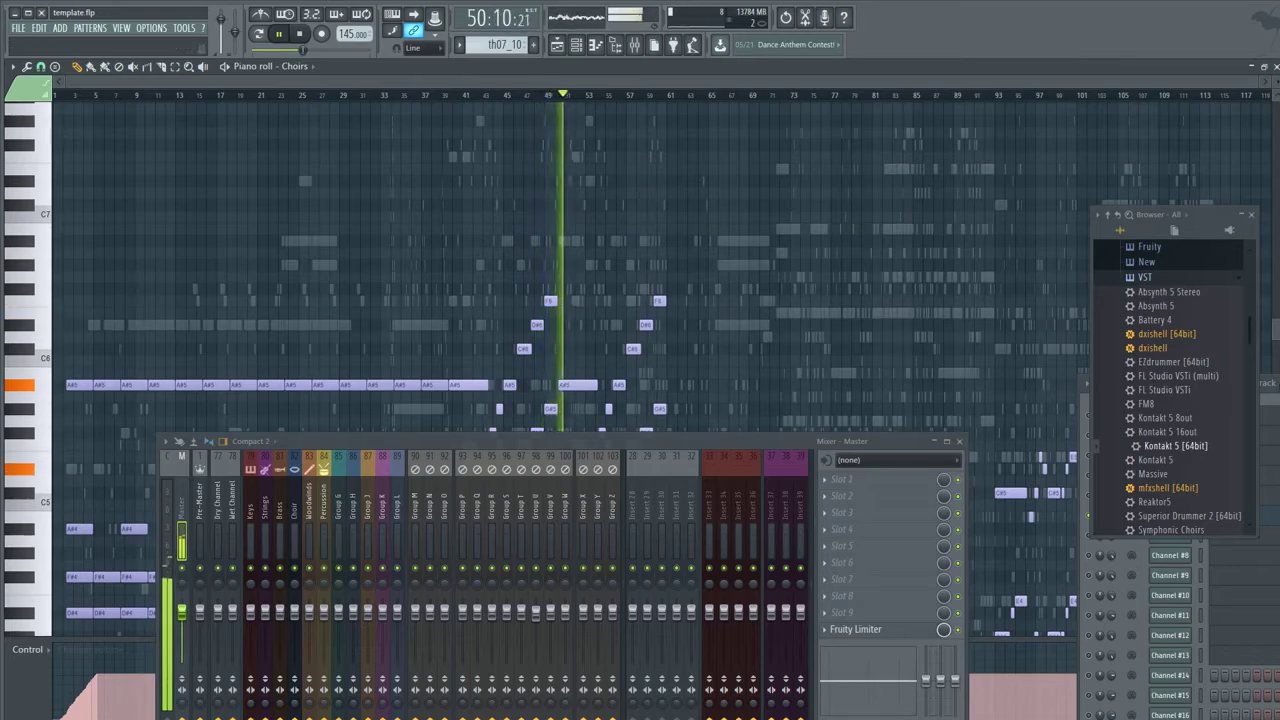
pyautogui.press('F6')
pyautogui.moveTo(782, 296); pyautogui.dragTo(646, 219)
pyautogui.click(505, 355)
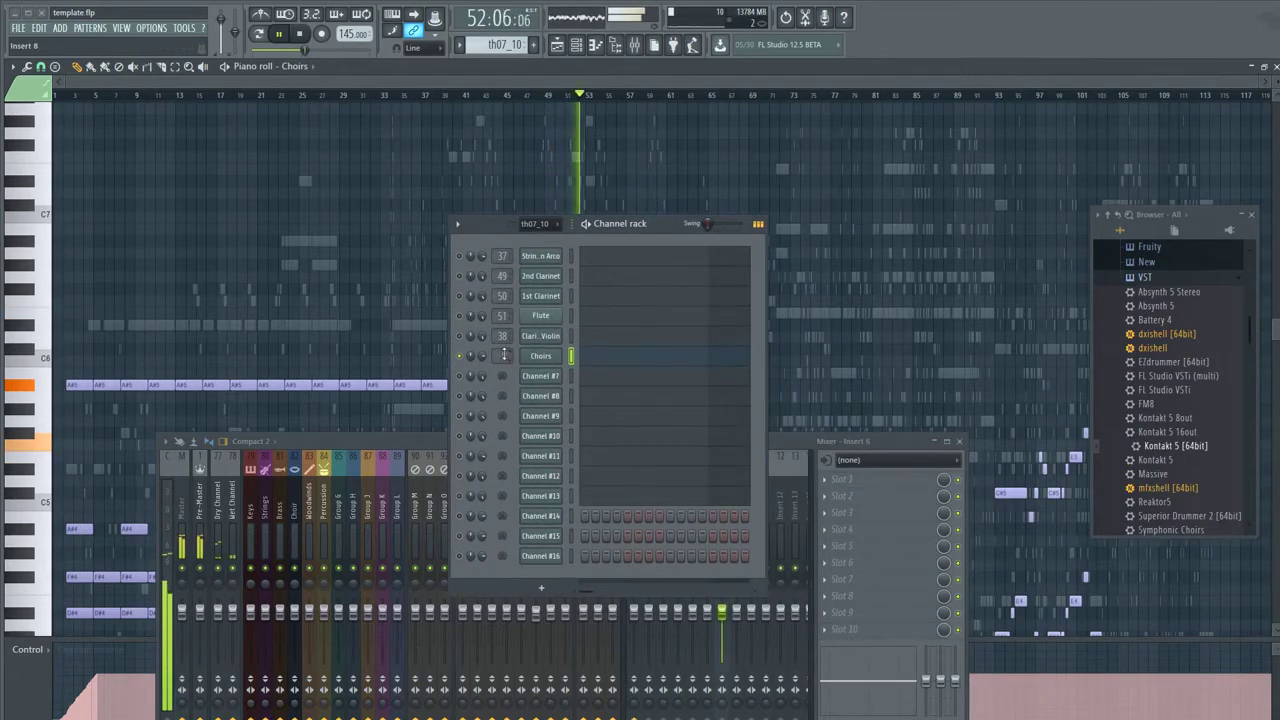
pyautogui.scroll(15, 504, 355)
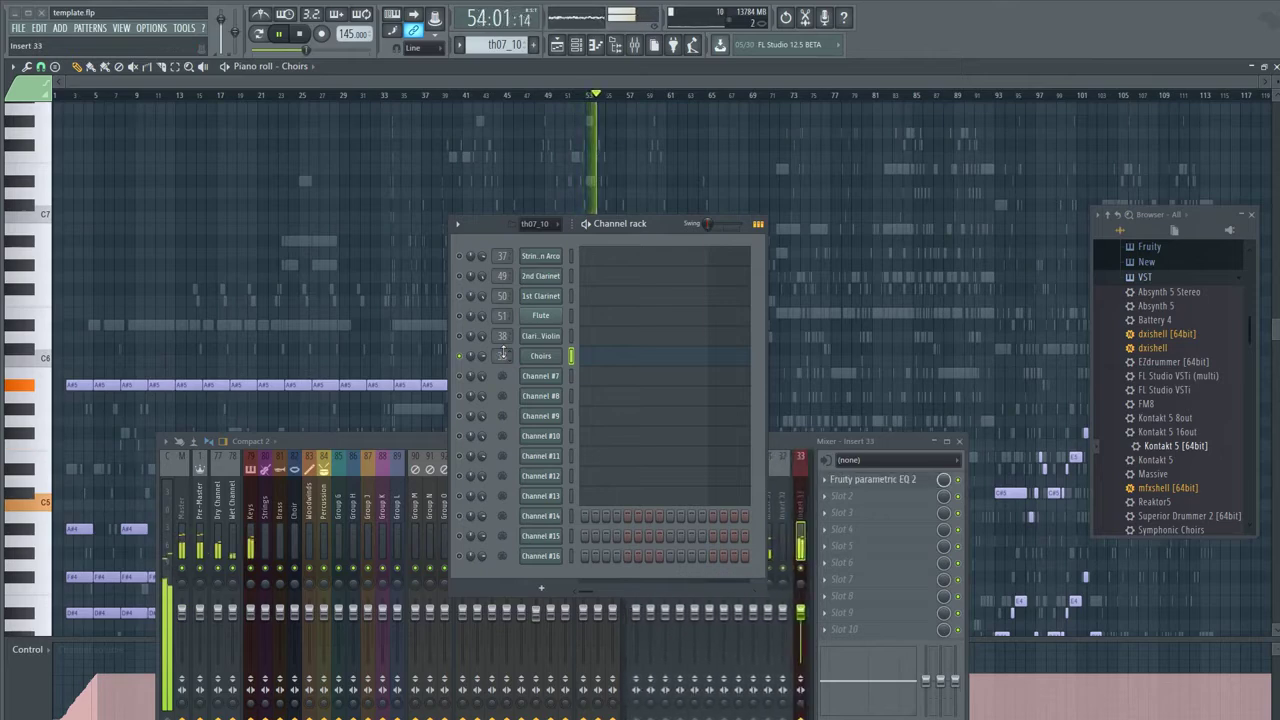
pyautogui.scroll(2, 504, 355)
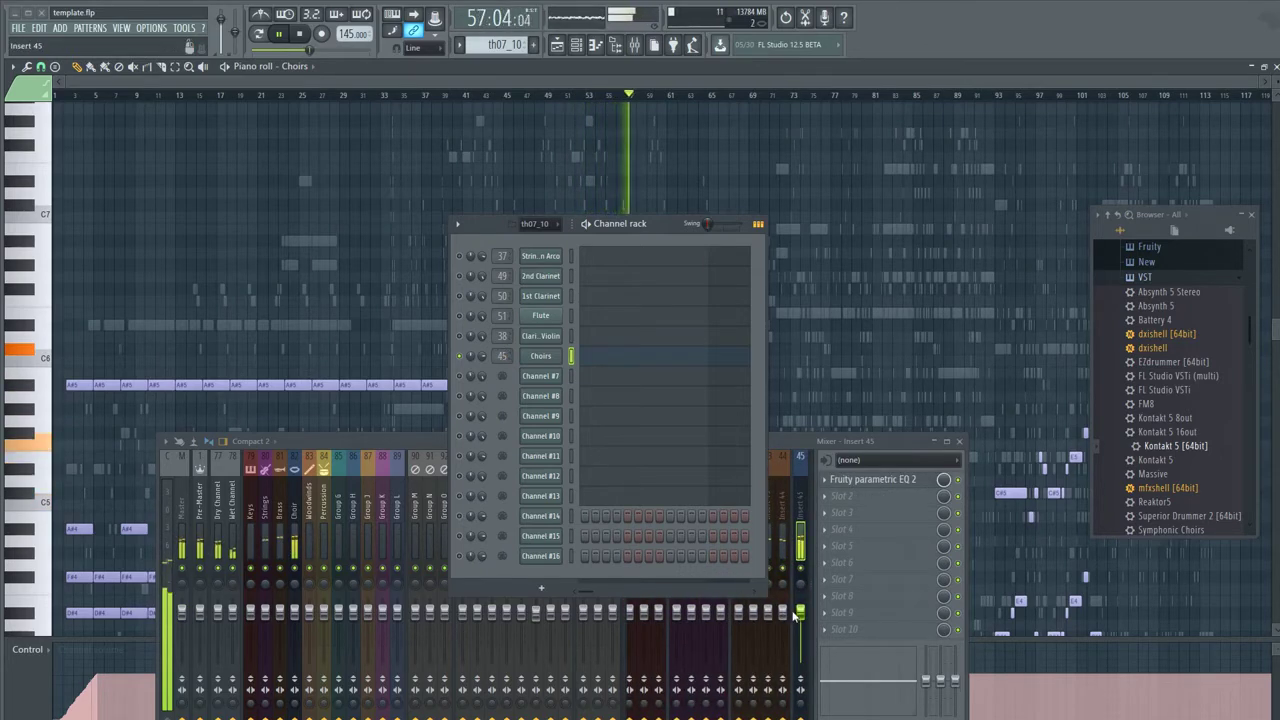
pyautogui.moveTo(798, 613); pyautogui.dragTo(798, 618)
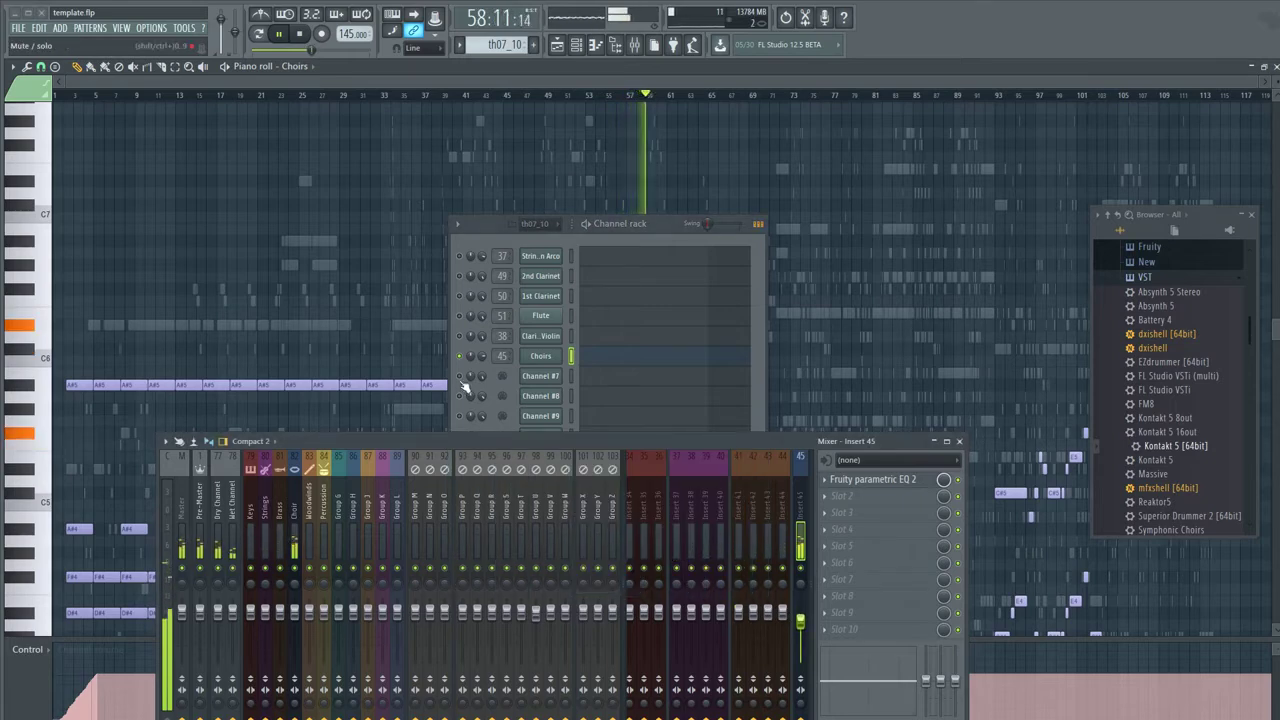
# - Unmute the other Kontakt instrument channels, replay from about bar 44 and lower mixer track 45's fader to 61%
pyautogui.click(465, 337)
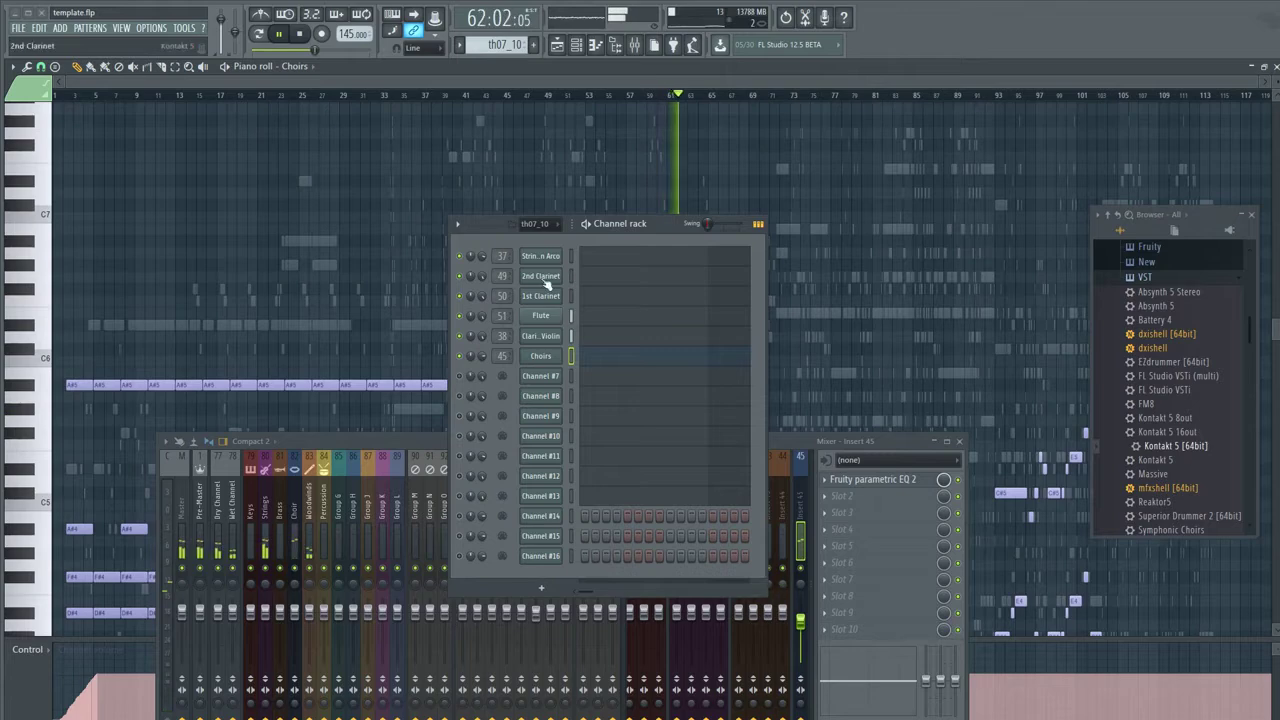
pyautogui.moveTo(485, 229); pyautogui.dragTo(1020, 311)
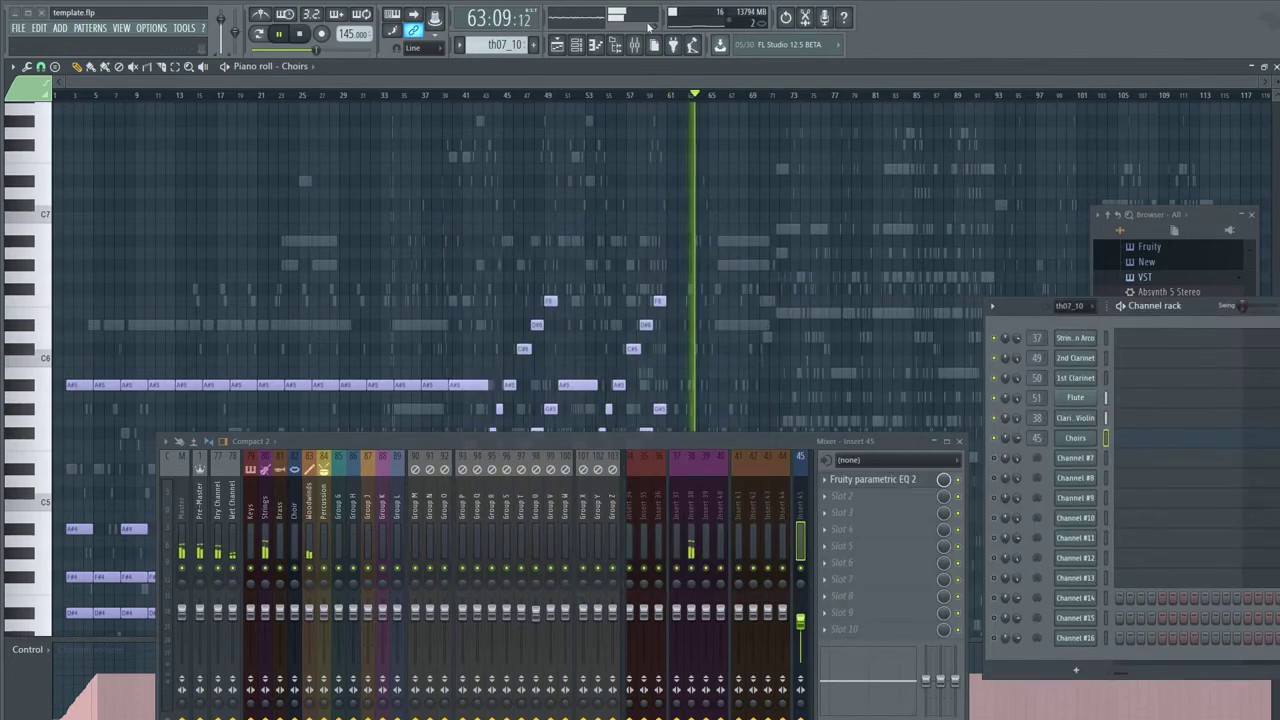
pyautogui.click(500, 94)
pyautogui.moveTo(812, 627); pyautogui.dragTo(812, 641)
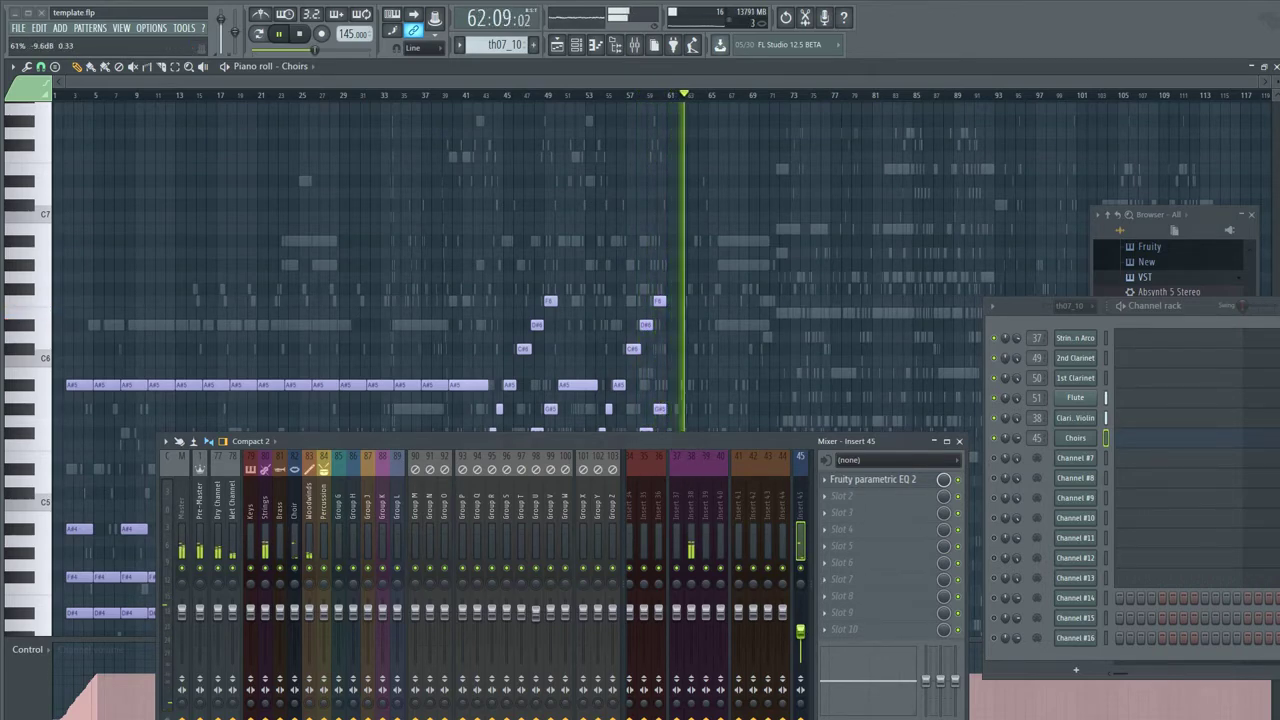
# - Lower the fader of mixer track 37, used by Strings Open Arco, slightly and bring the channel rack back to the front
pyautogui.moveTo(1030, 308); pyautogui.dragTo(554, 227)
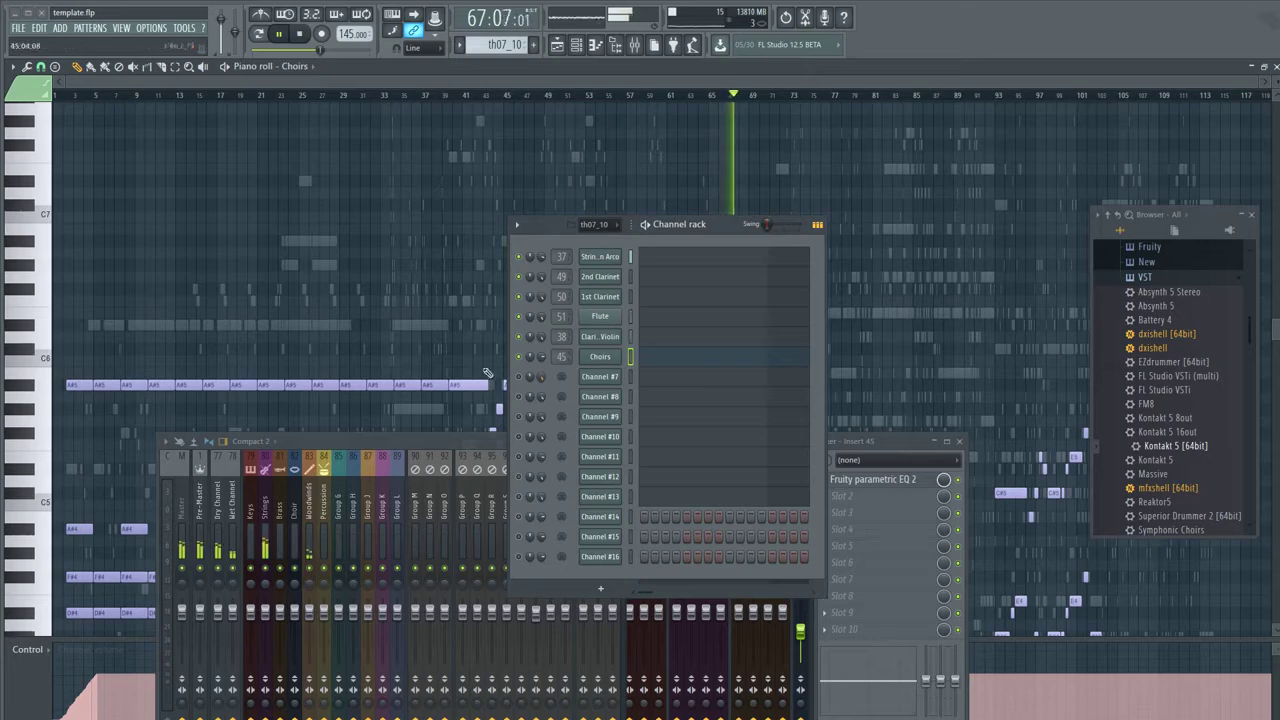
pyautogui.click(291, 470)
pyautogui.moveTo(371, 440); pyautogui.dragTo(309, 358)
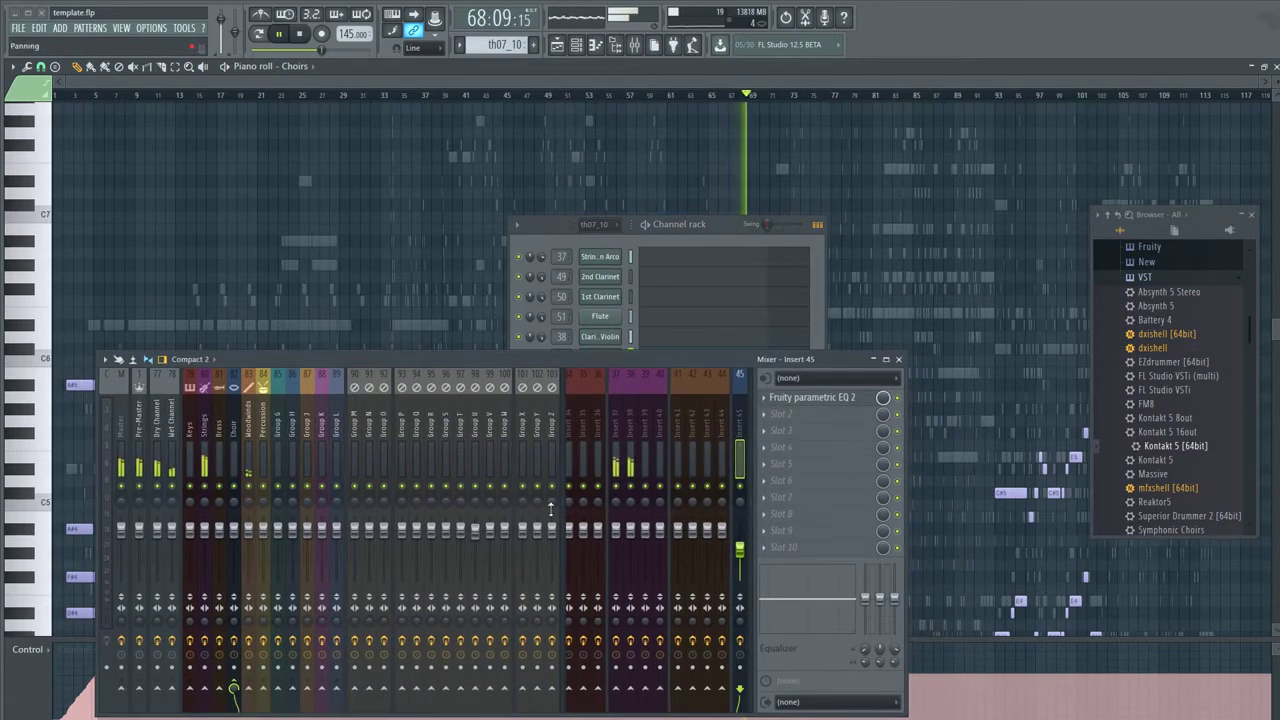
pyautogui.click(617, 536)
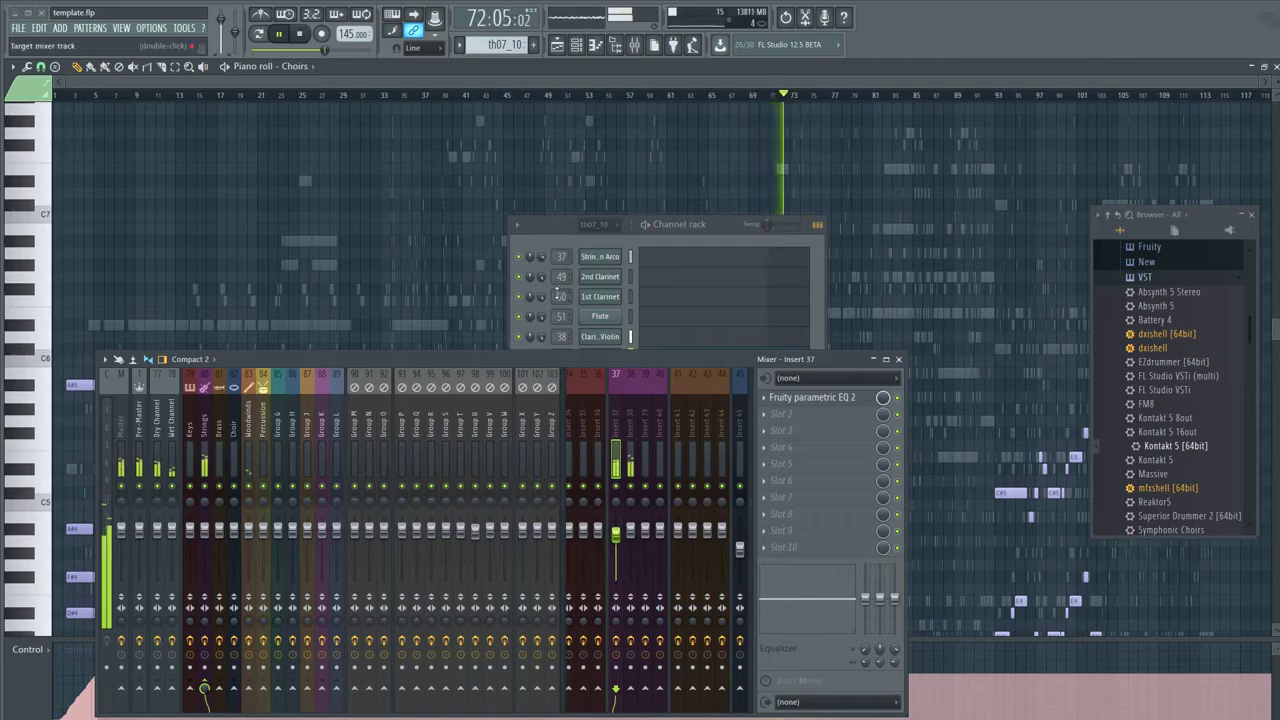
pyautogui.click(542, 221)
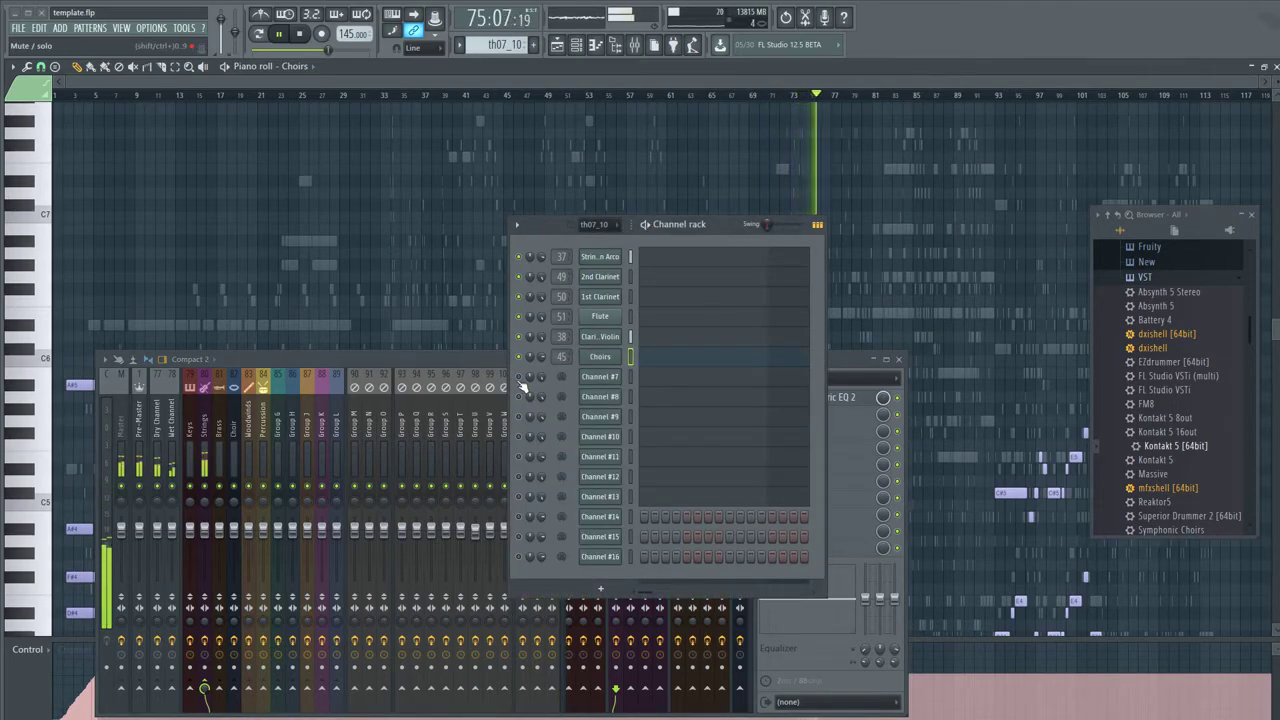
# - Solo Channel #7, show its notes in the piano roll, play them from about bar 2 and stop playback
pyautogui.click(631, 376)
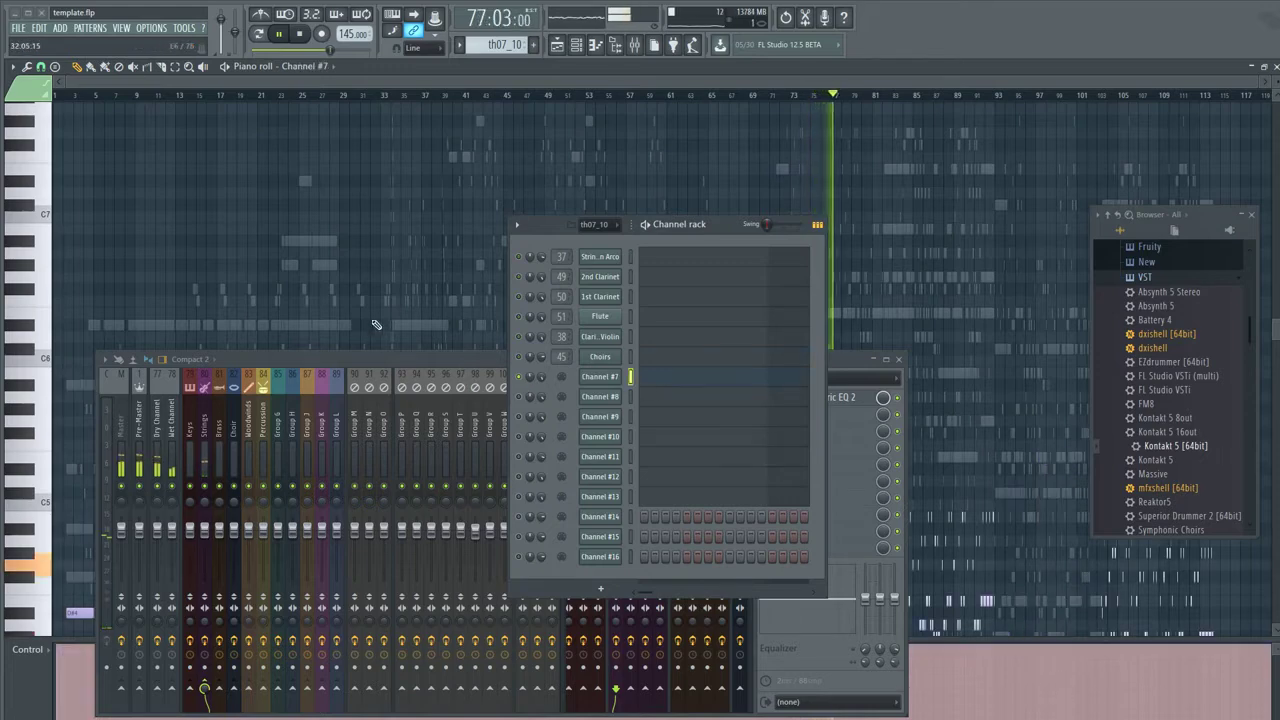
pyautogui.moveTo(377, 358); pyautogui.dragTo(726, 580)
pyautogui.scroll(-5, 93, 147)
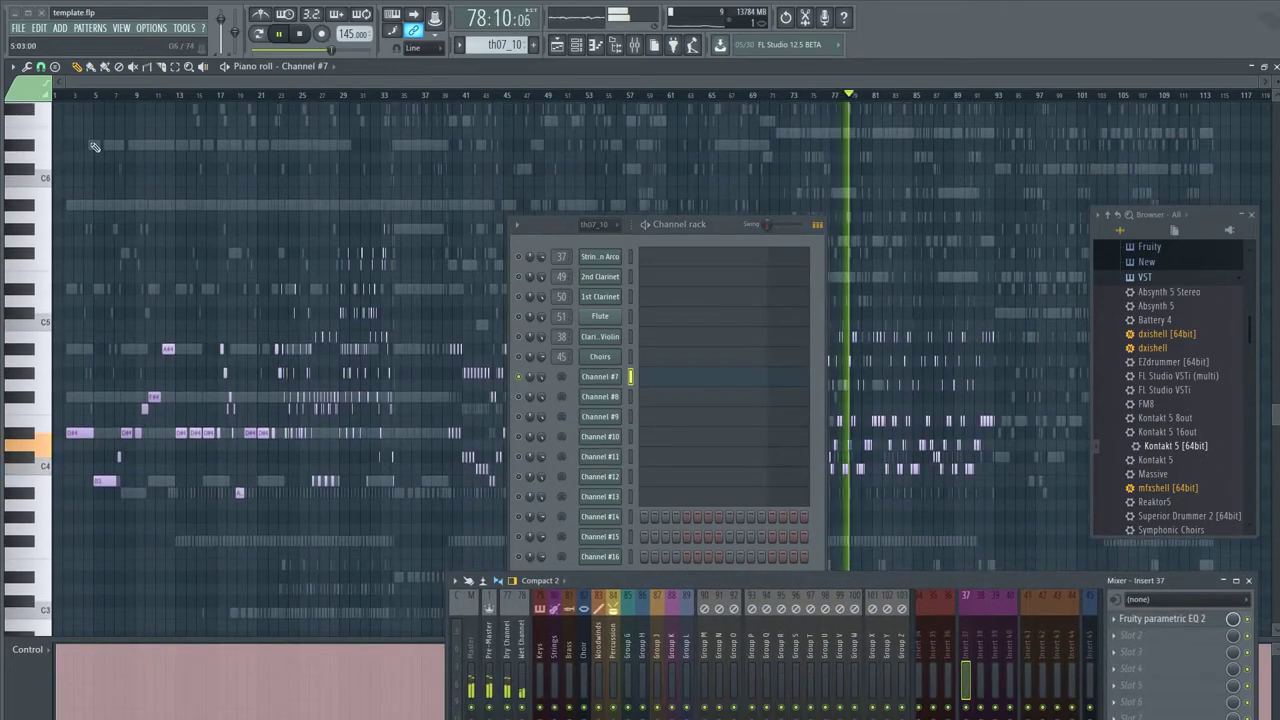
pyautogui.click(70, 96)
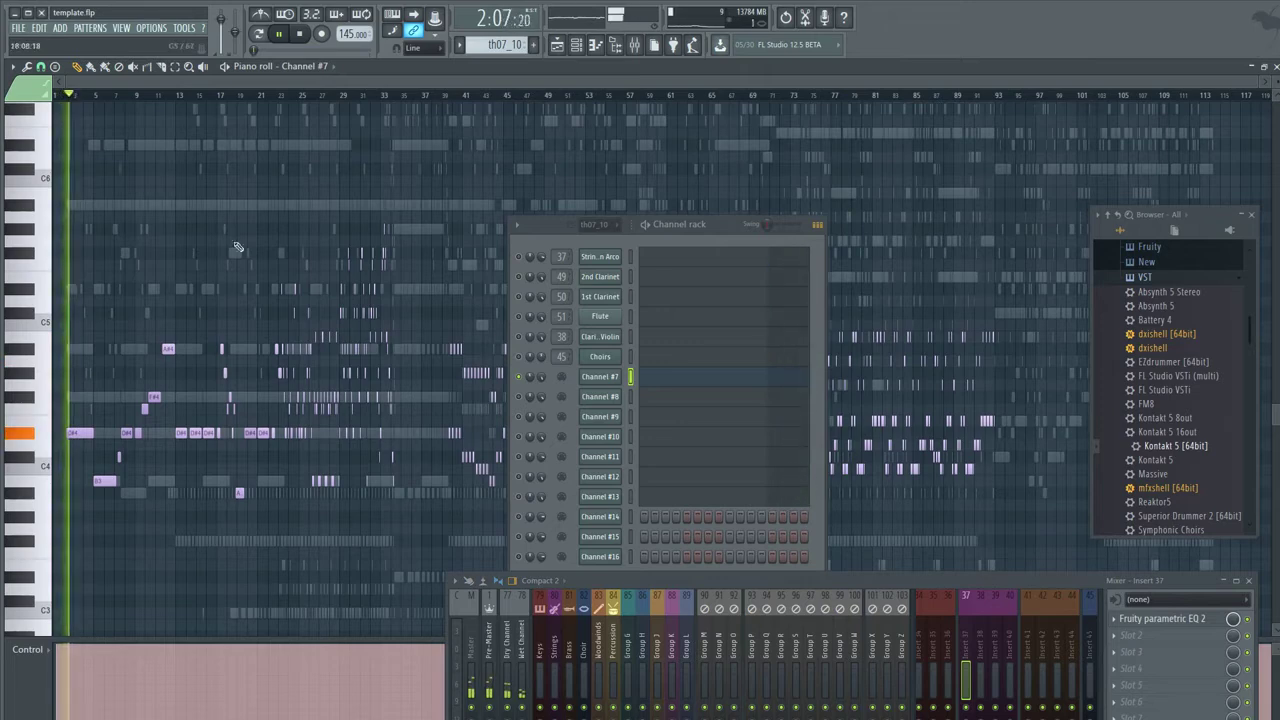
pyautogui.click(303, 36)
# - Replace Channel #7 with Kontakt 5 [64bit] and rename the channel as Marcato Strings BAss
pyautogui.moveTo(1163, 444); pyautogui.dragTo(901, 442)
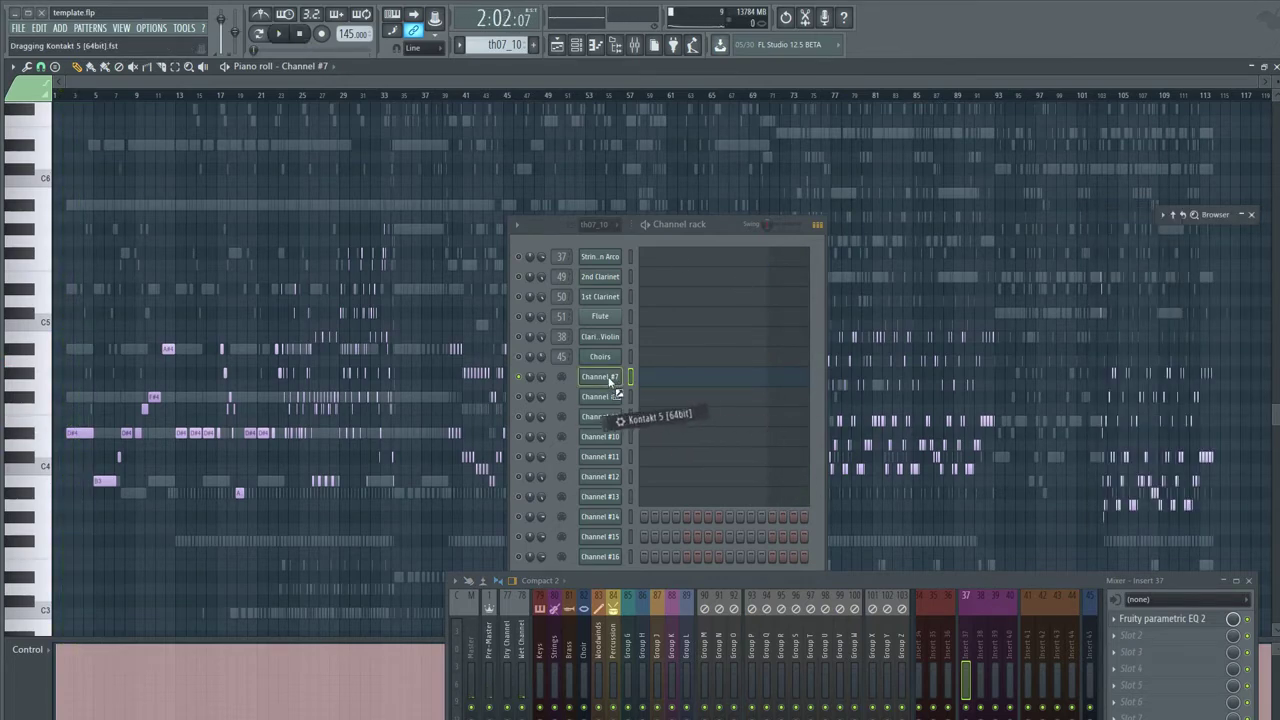
pyautogui.moveTo(609, 381); pyautogui.dragTo(605, 376)
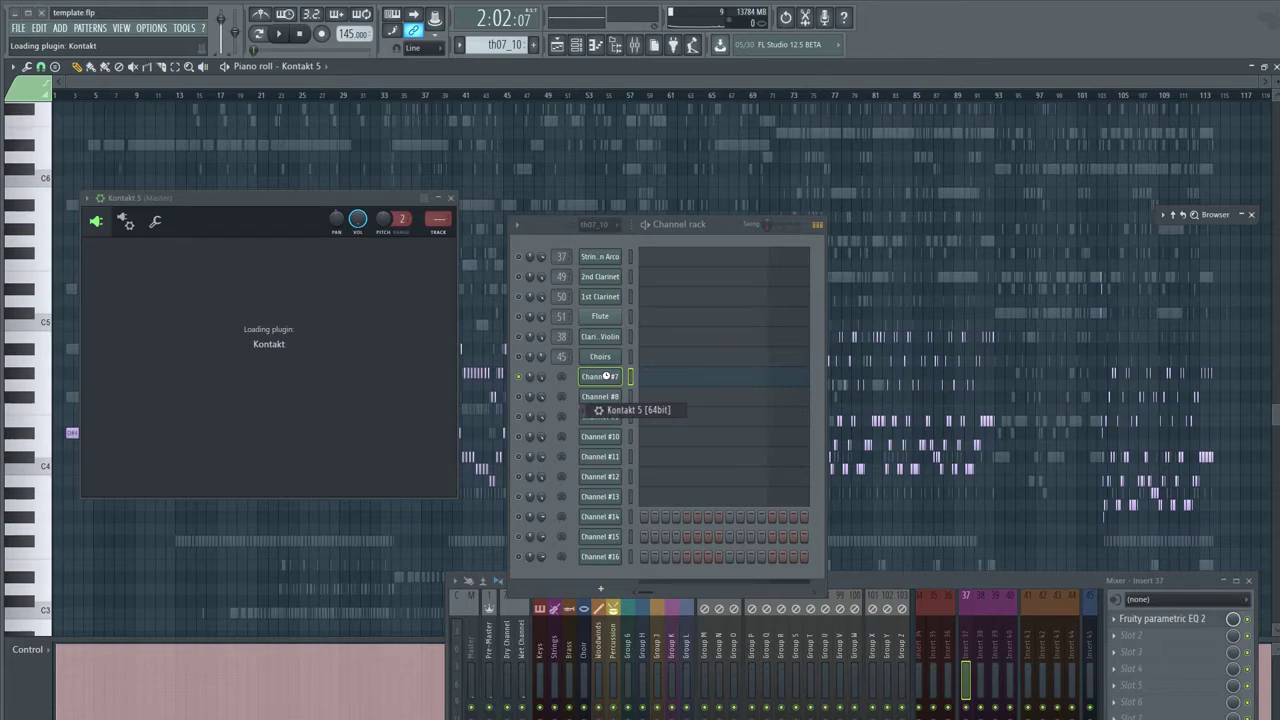
pyautogui.rightClick(606, 377)
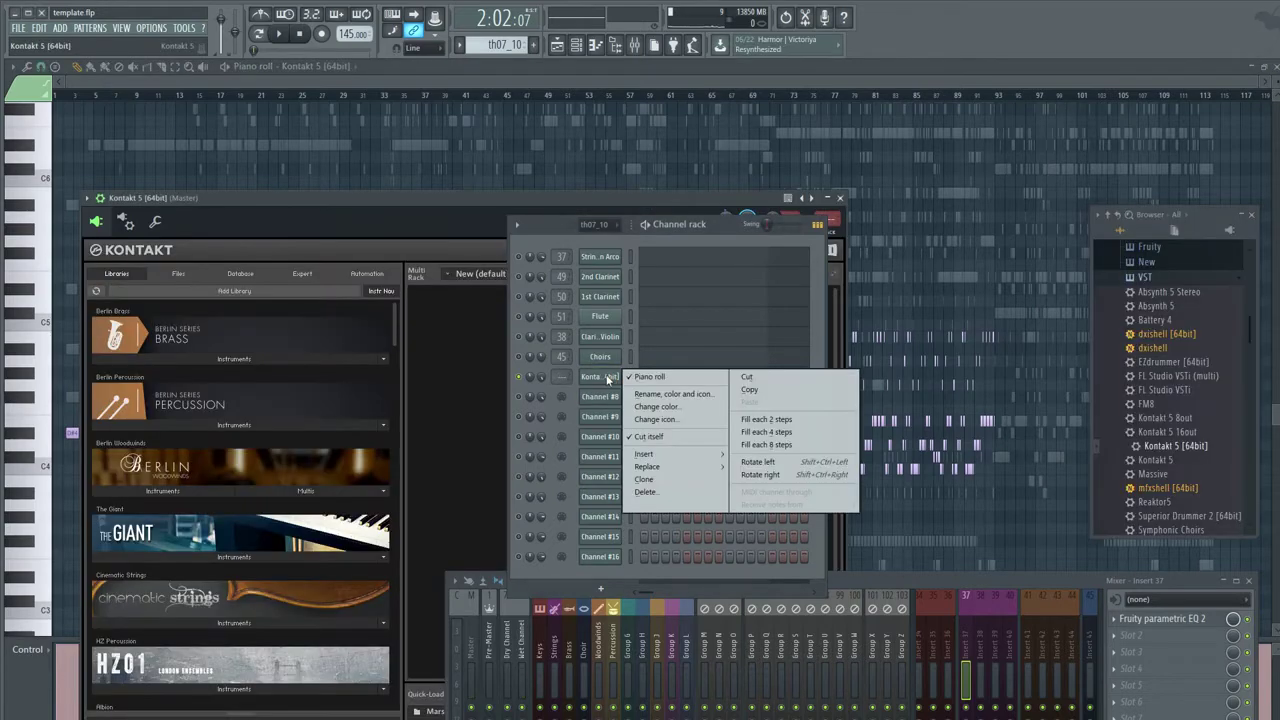
pyautogui.click(644, 395)
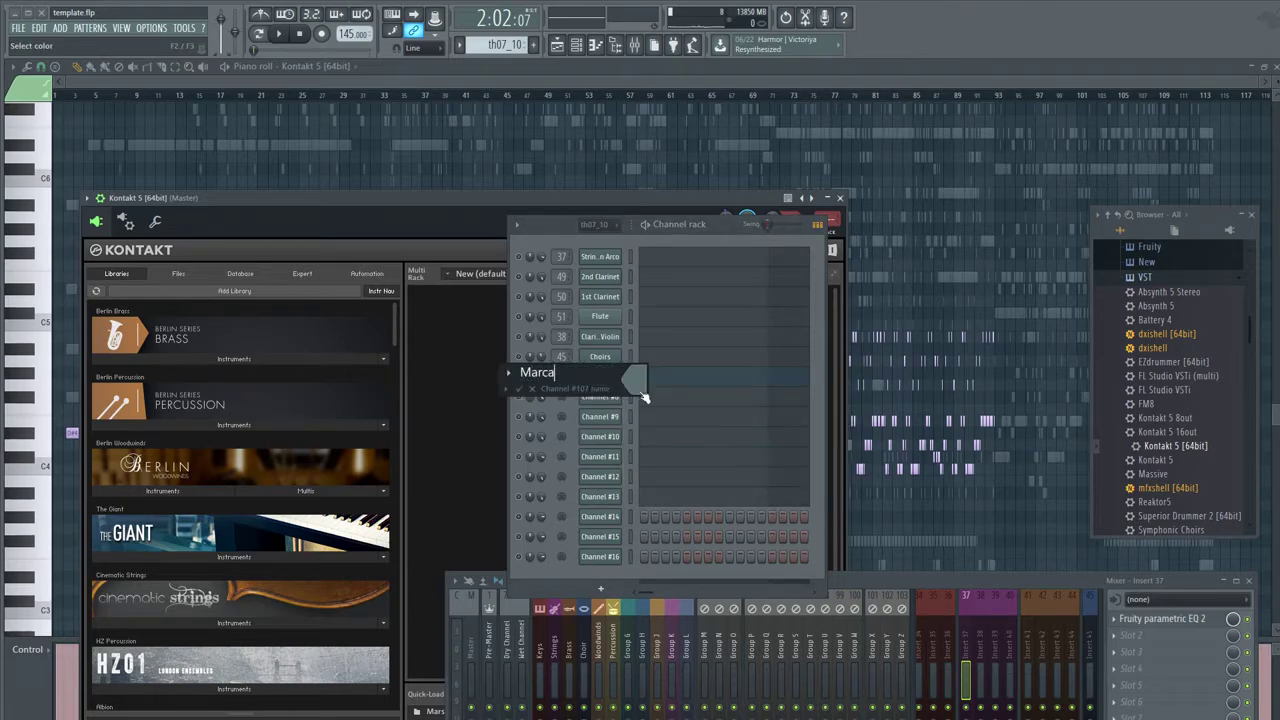
pyautogui.write('Marcato Strings BAss')
pyautogui.press('Return')
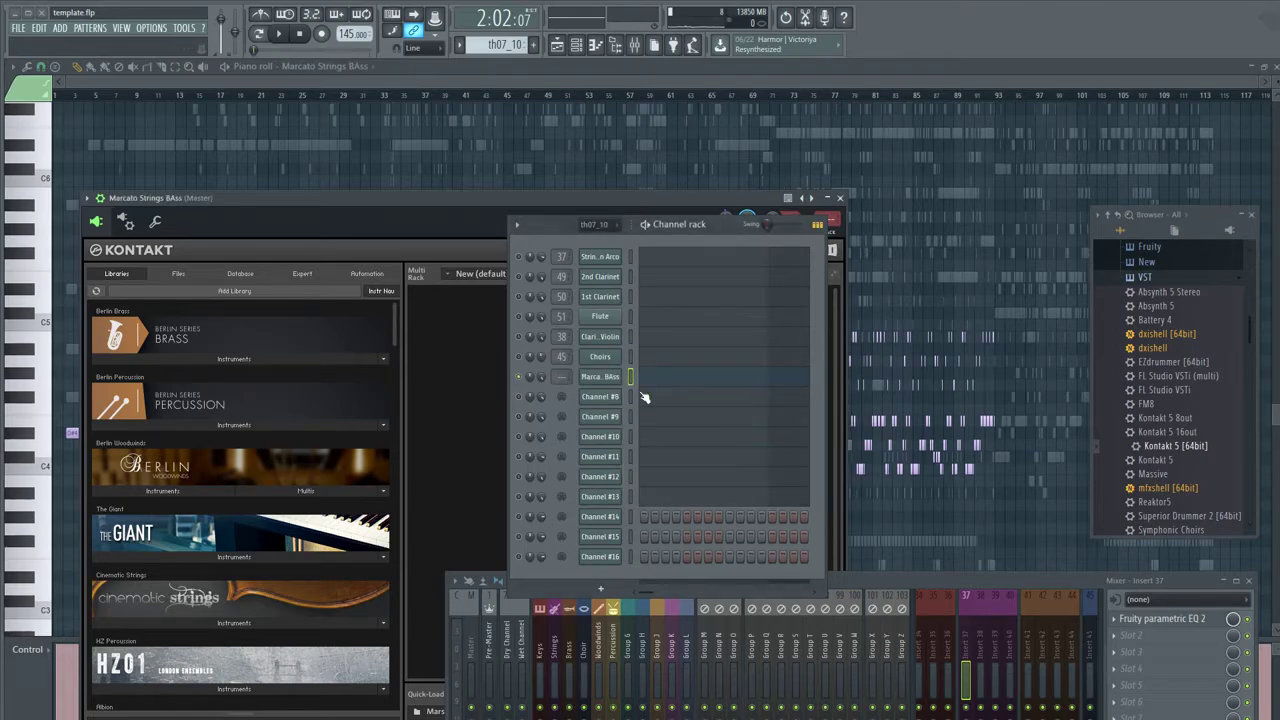
# - Rename the new Kontakt channel as Marcato Strings Cello and route it to mixer track 39
pyautogui.moveTo(280, 208); pyautogui.dragTo(428, 320)
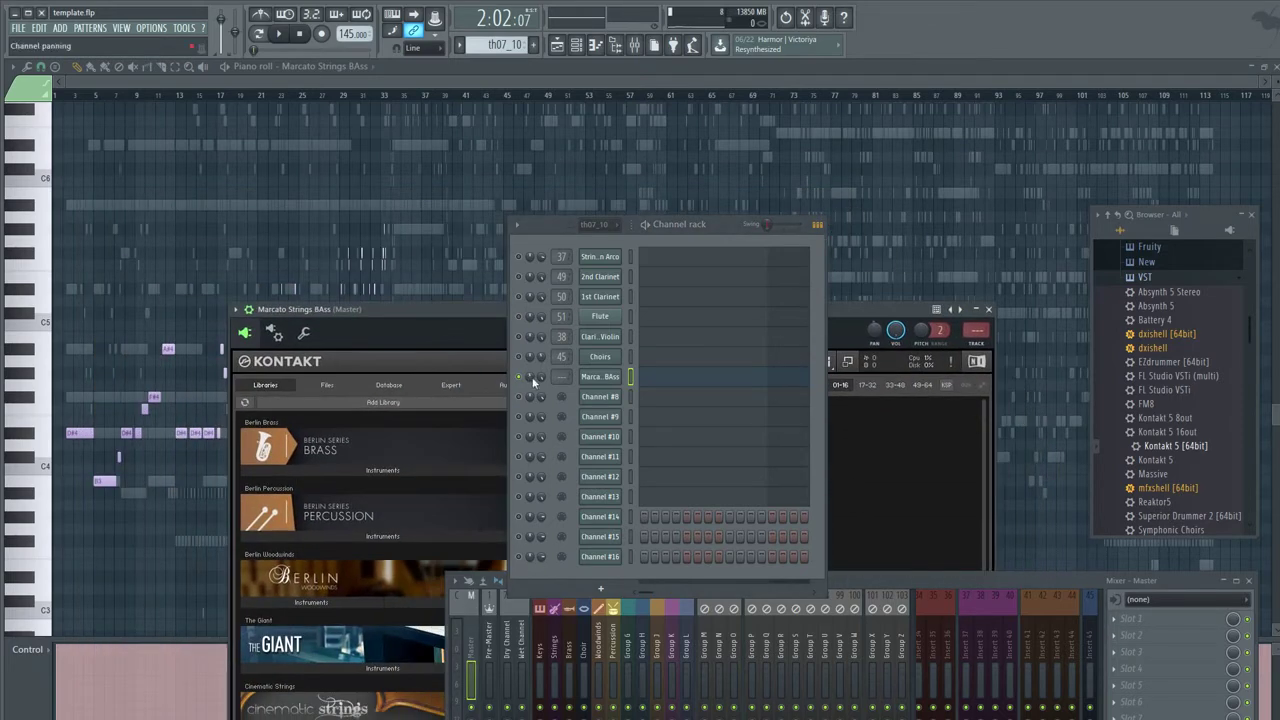
pyautogui.rightClick(596, 385)
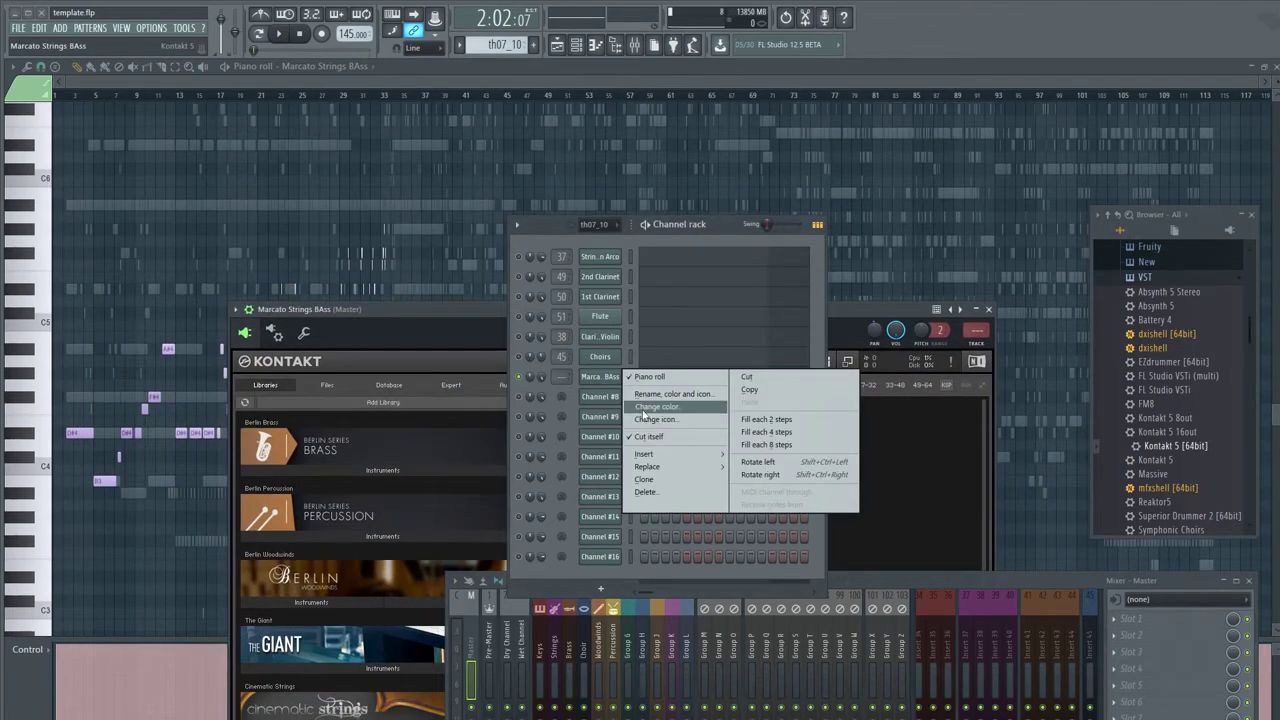
pyautogui.click(652, 394)
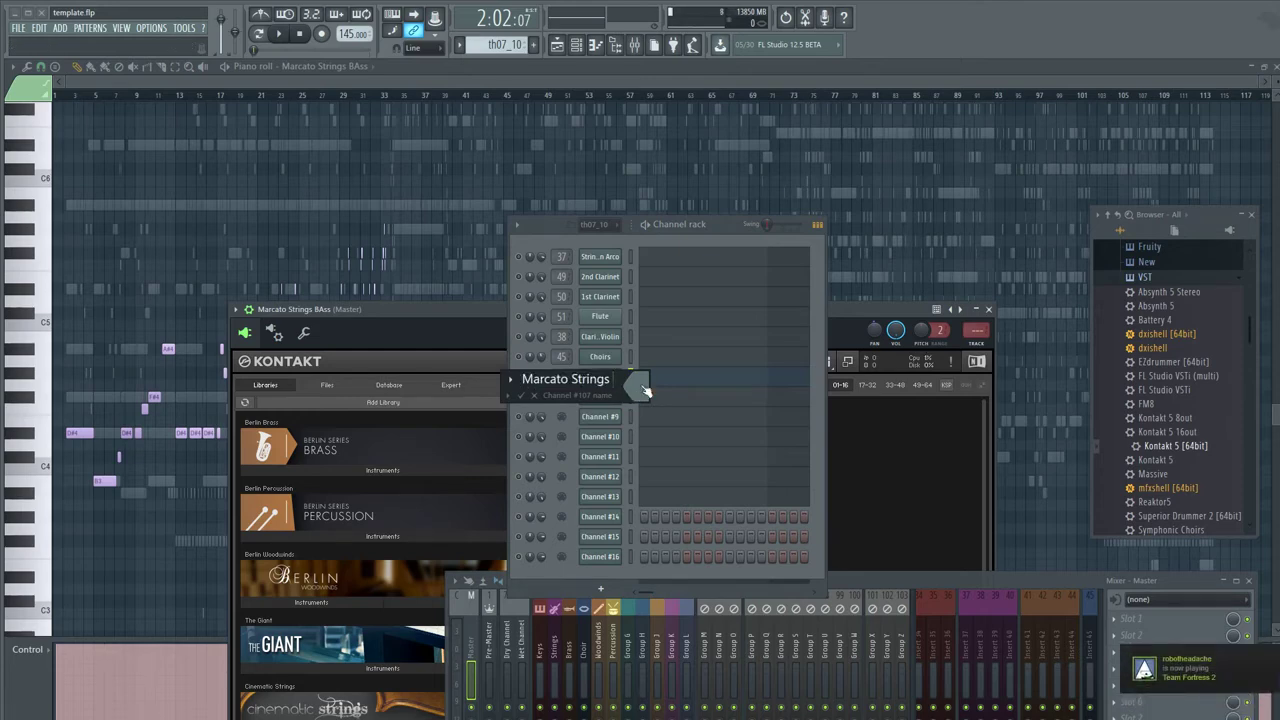
pyautogui.write('Cello')
pyautogui.press('Return')
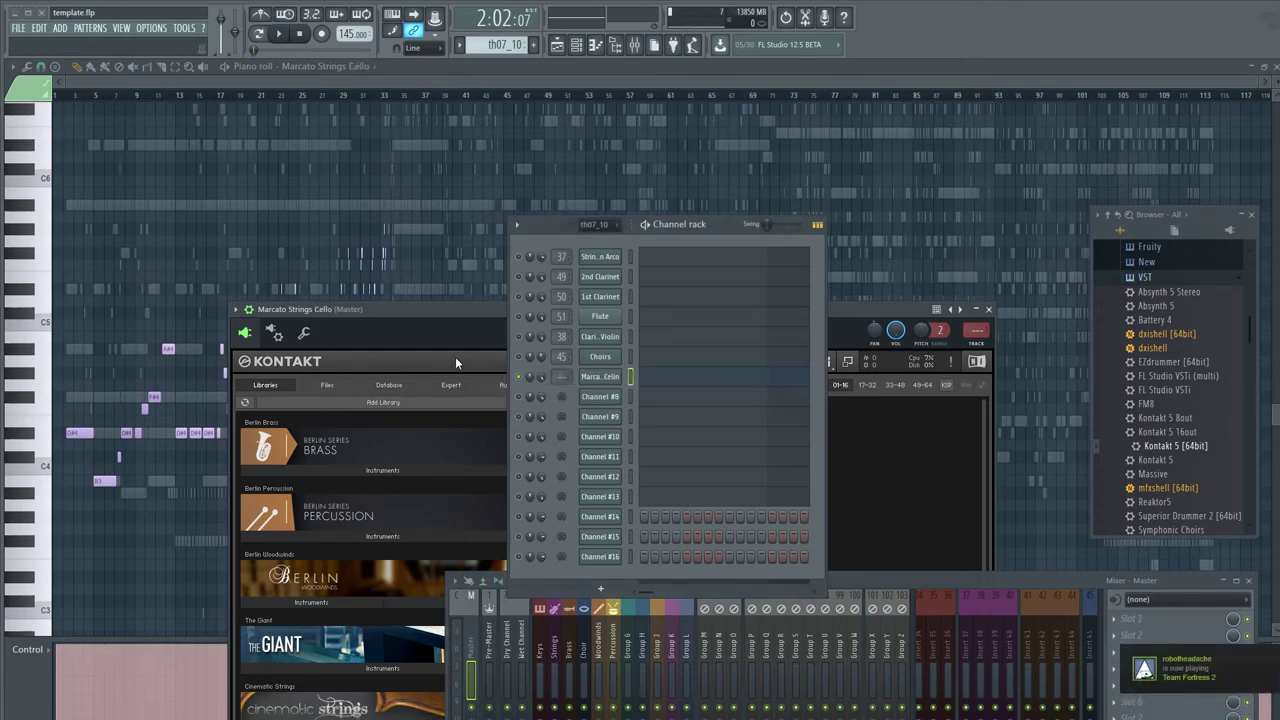
pyautogui.scroll(20, 557, 376)
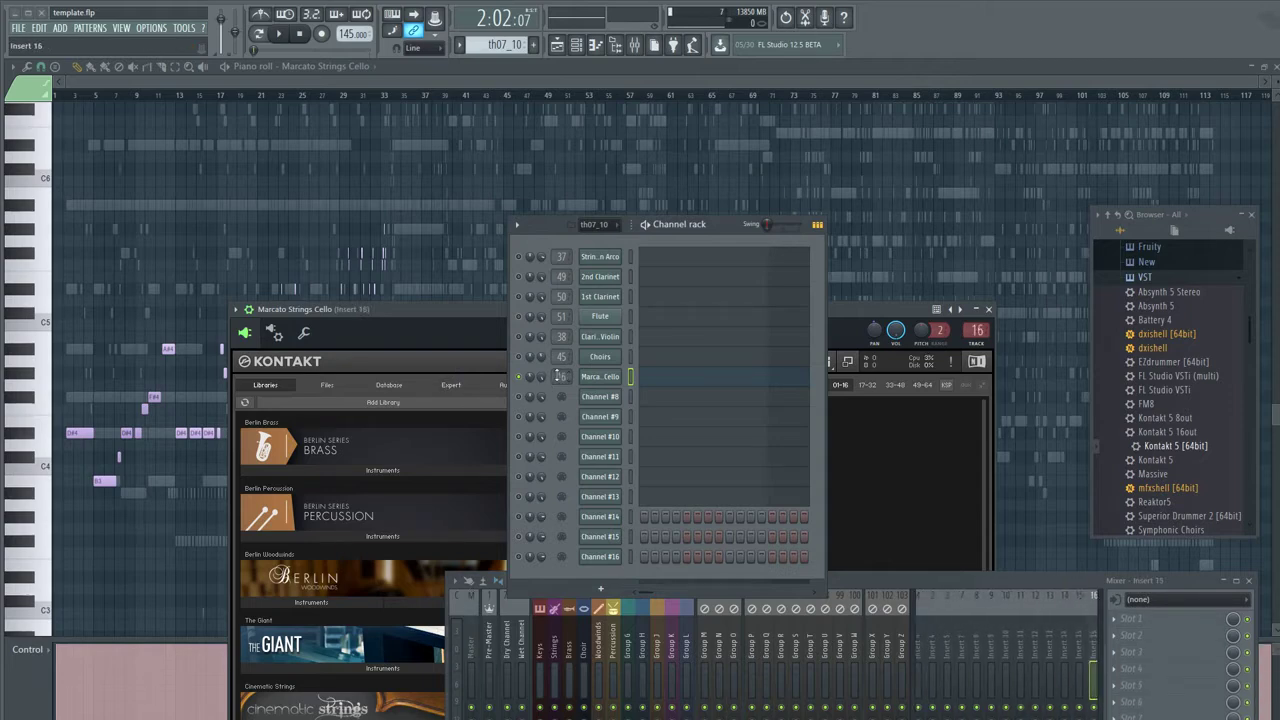
pyautogui.scroll(5, 557, 376)
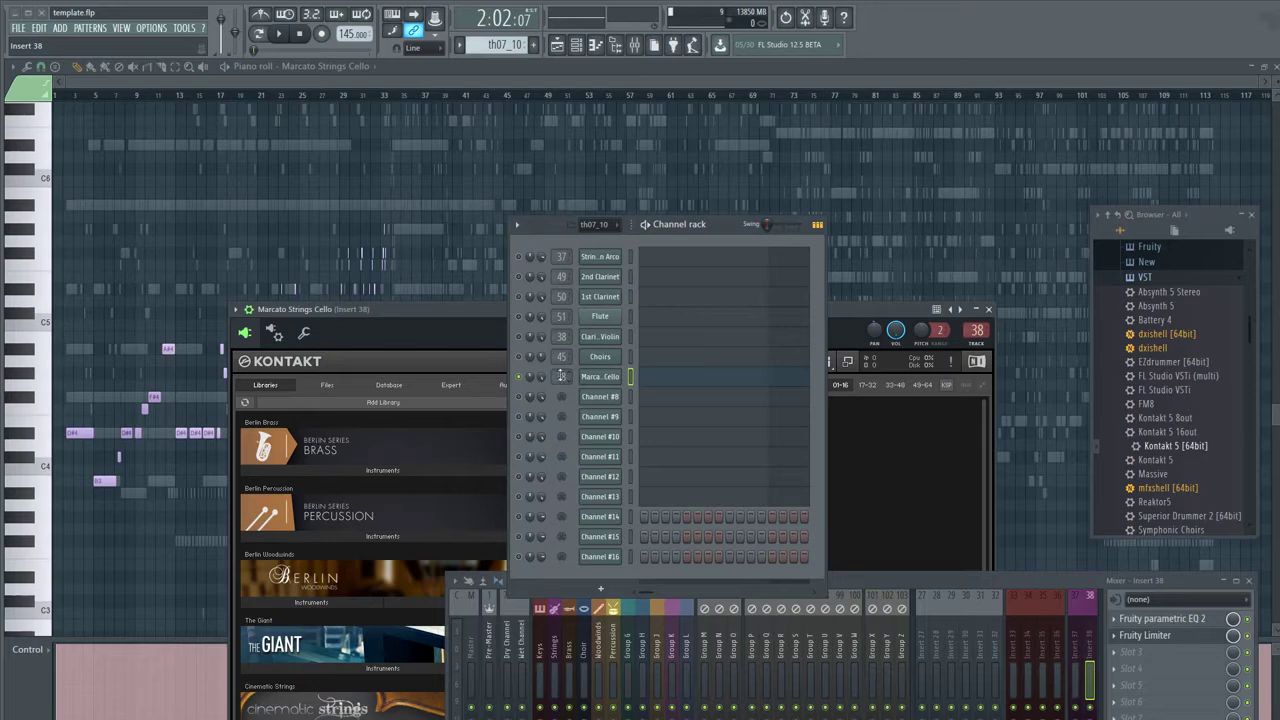
pyautogui.scroll(1, 561, 376)
# - Load Cellos.nki from the Cinematic Strings library into Kontakt and switch it to the Marcato articulation
pyautogui.moveTo(408, 314); pyautogui.dragTo(296, 163)
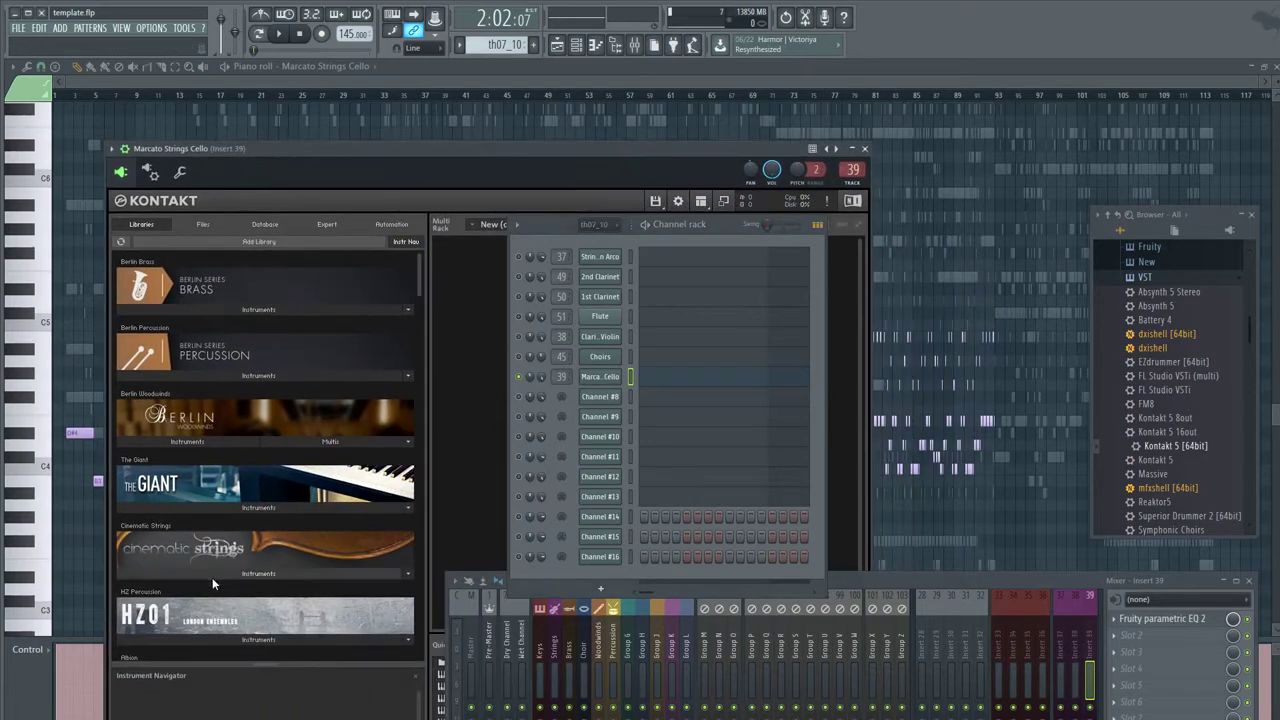
pyautogui.click(212, 577)
pyautogui.doubleClick(163, 614)
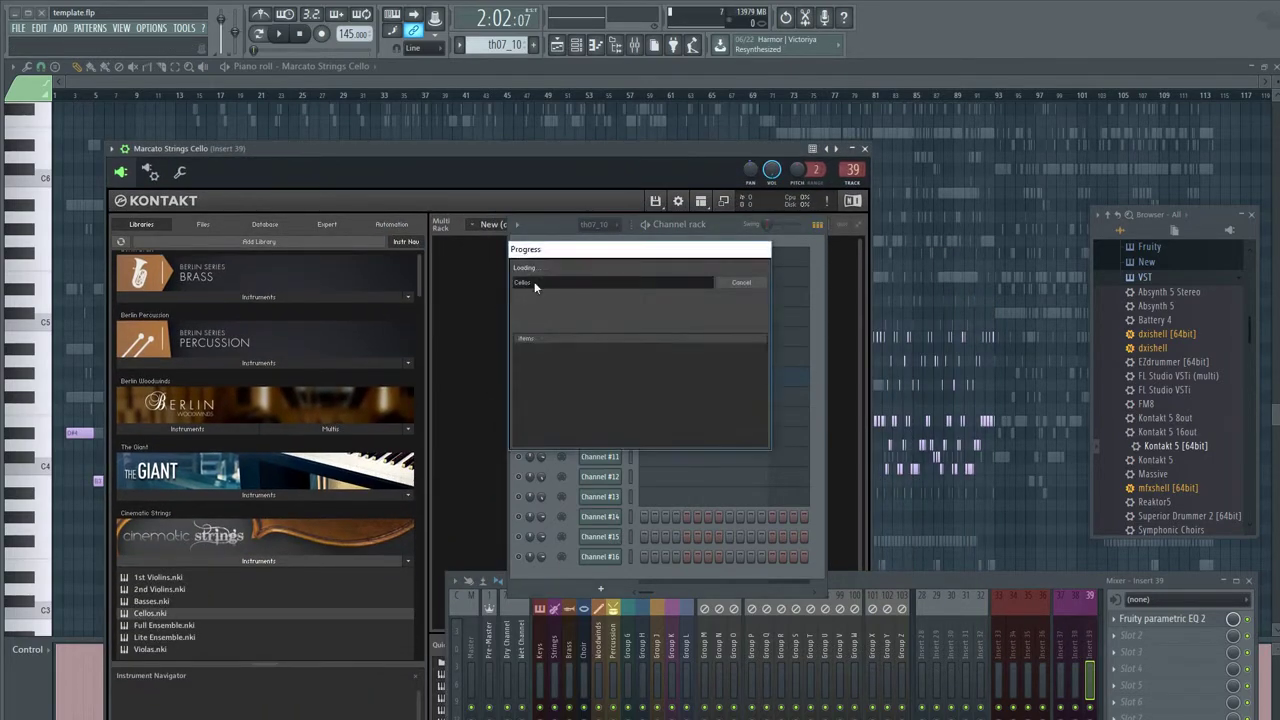
pyautogui.moveTo(534, 229); pyautogui.dragTo(742, 281)
pyautogui.click(527, 274)
pyautogui.click(568, 340)
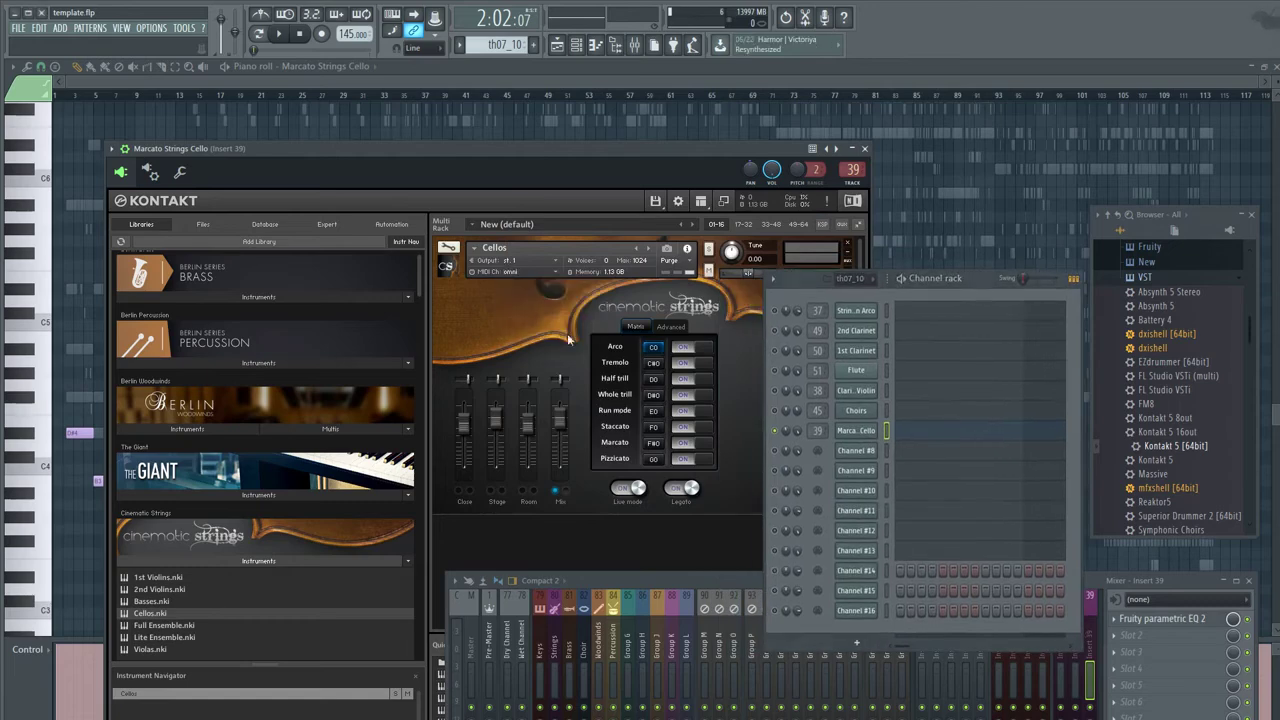
# - Play the cello part and lower band 1 of mixer track 39's Fruity parametric EQ 2 to about -16.8 dB at 67 Hz
pyautogui.click(279, 33)
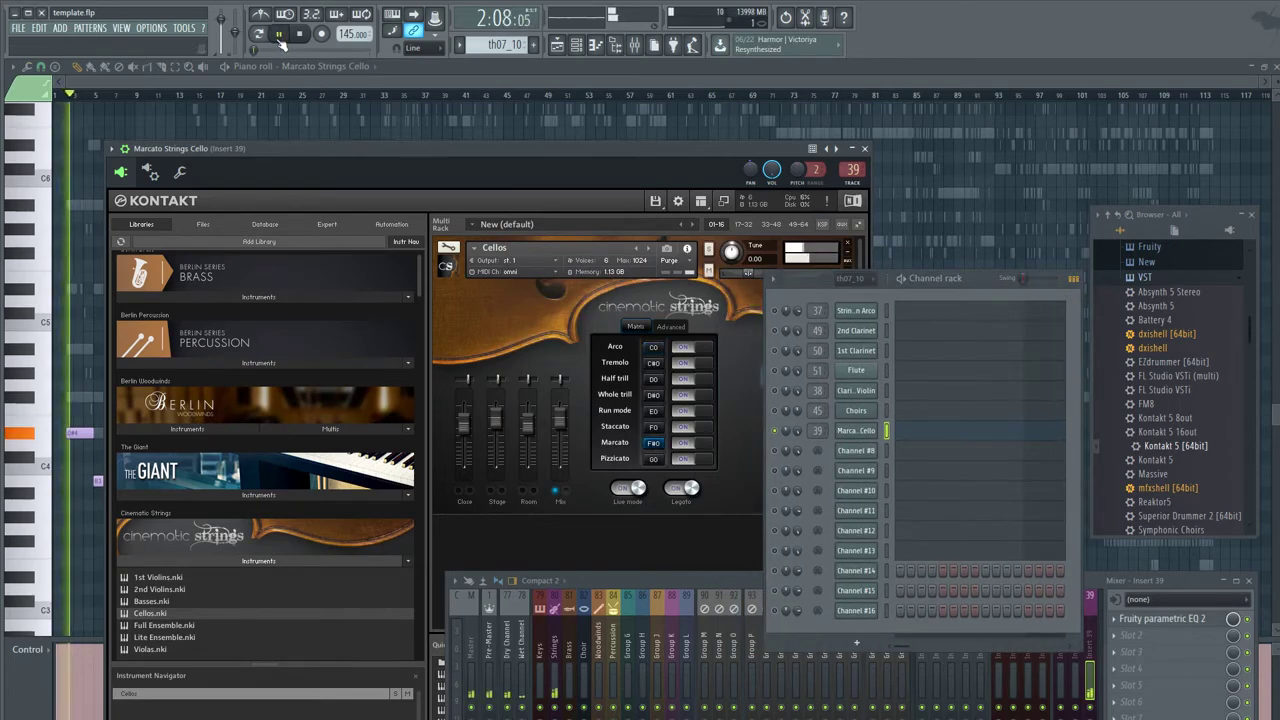
pyautogui.moveTo(346, 149); pyautogui.dragTo(420, 97)
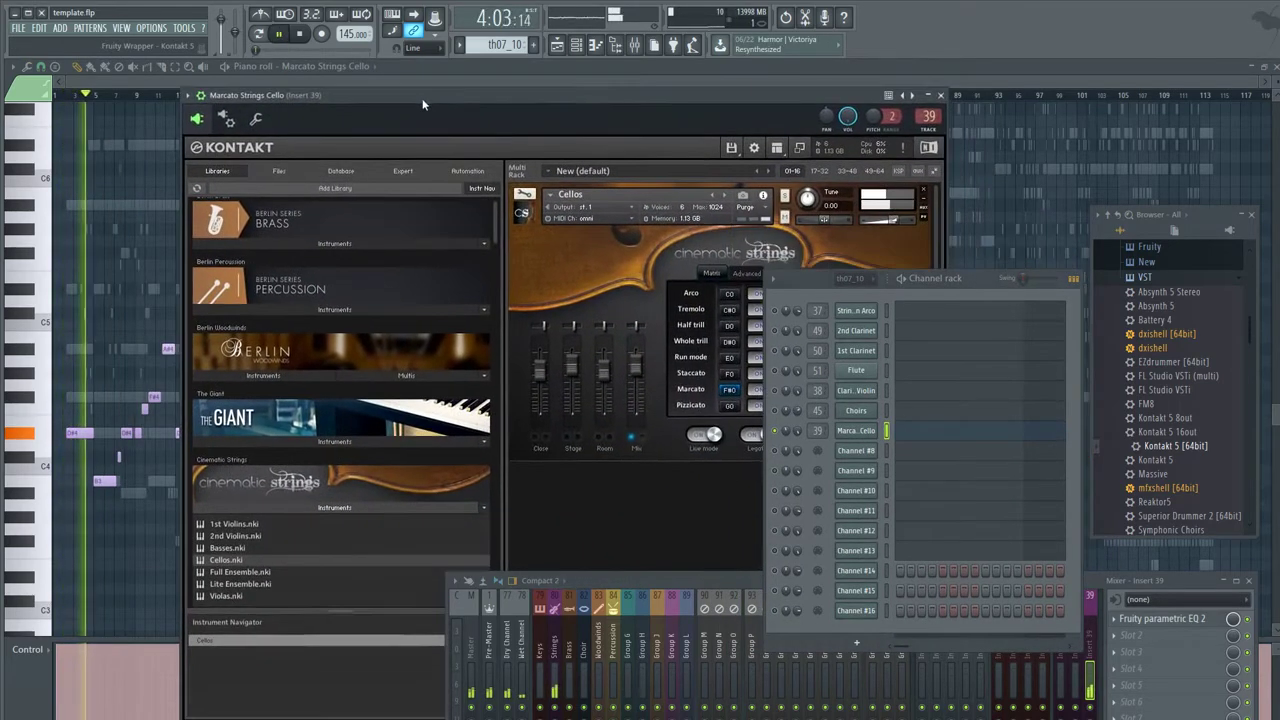
pyautogui.moveTo(1150, 581); pyautogui.dragTo(946, 326)
pyautogui.click(945, 363)
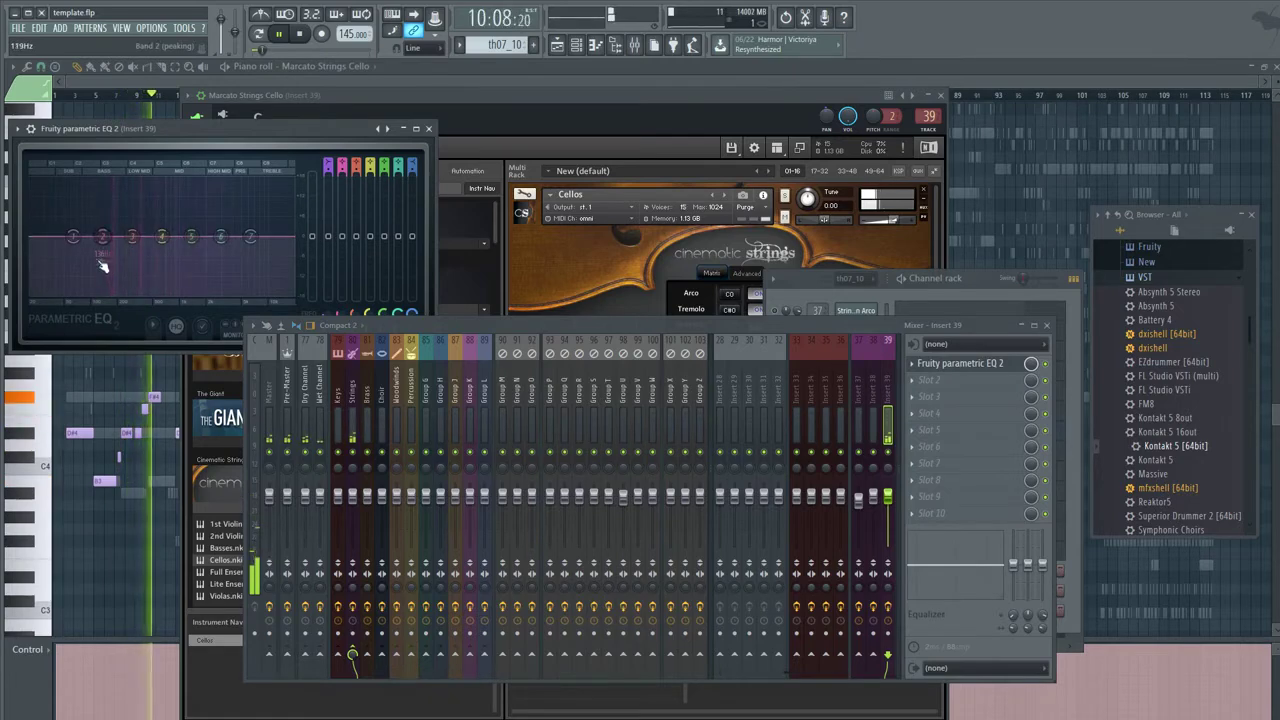
pyautogui.moveTo(73, 236); pyautogui.dragTo(74, 289)
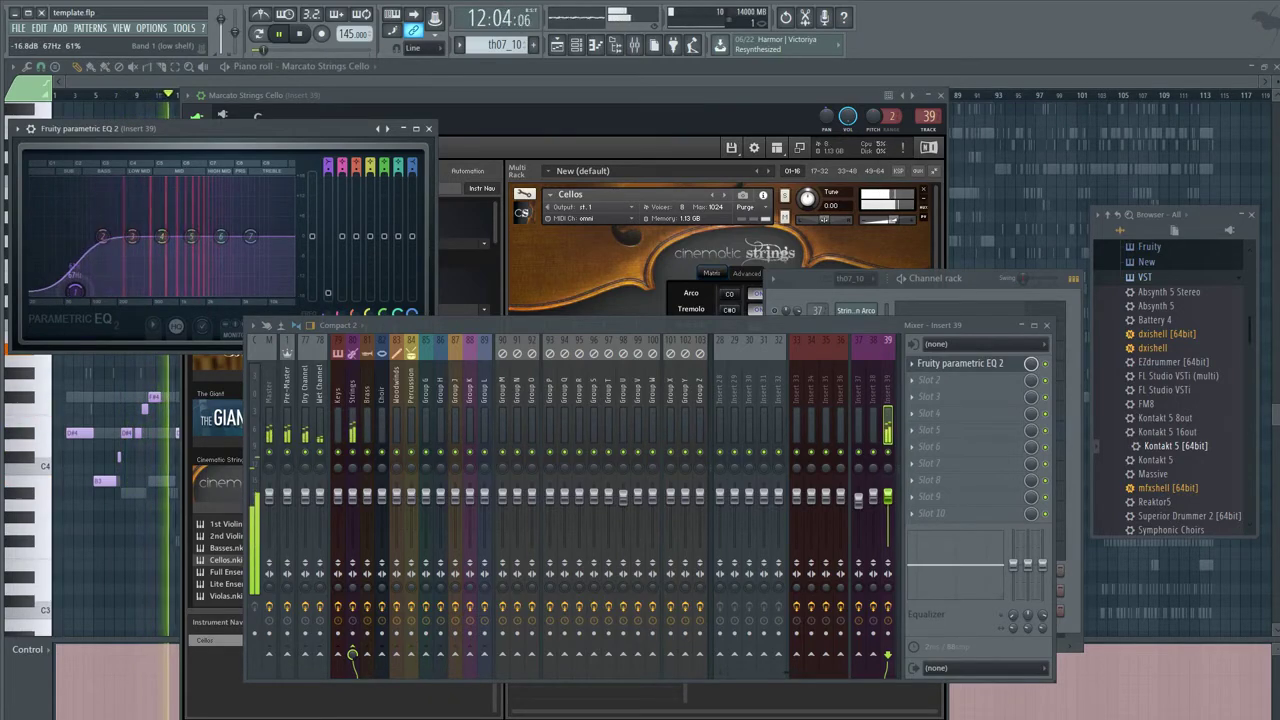
# - Bring the piano roll to the front and show note velocity for the Marcato Strings Cello notes in its control lane
pyautogui.click(476, 66)
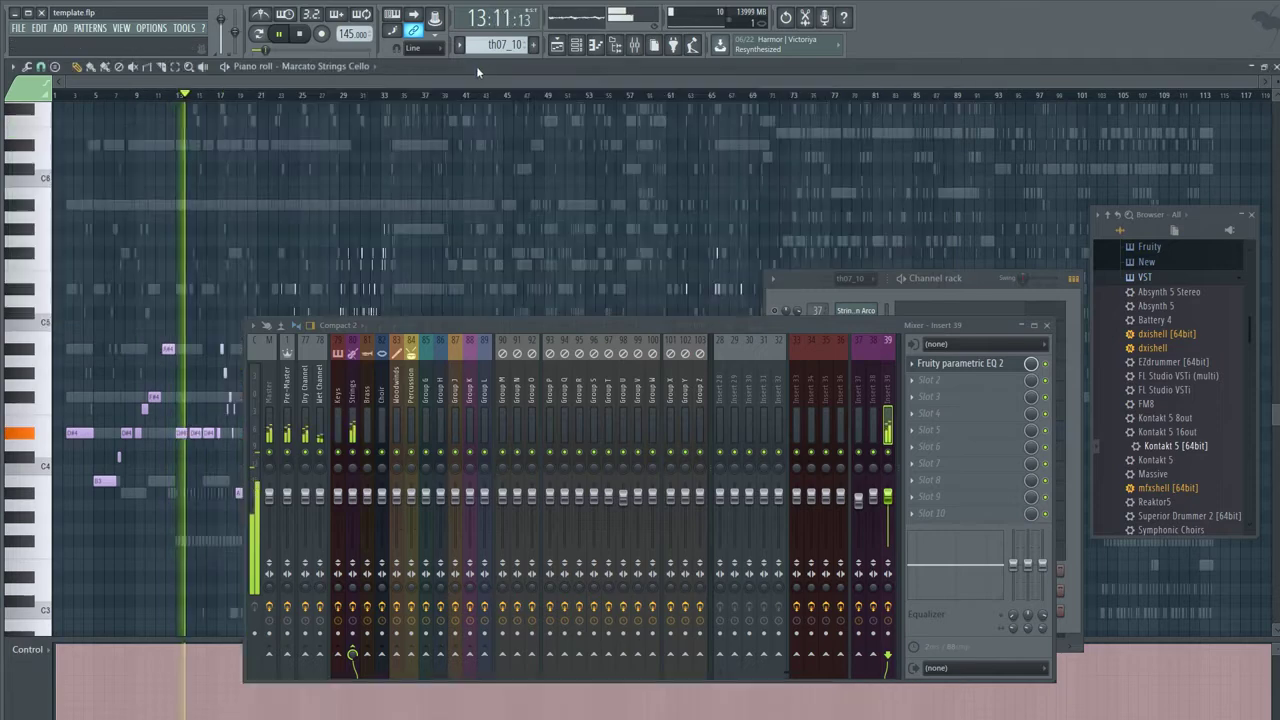
pyautogui.click(27, 649)
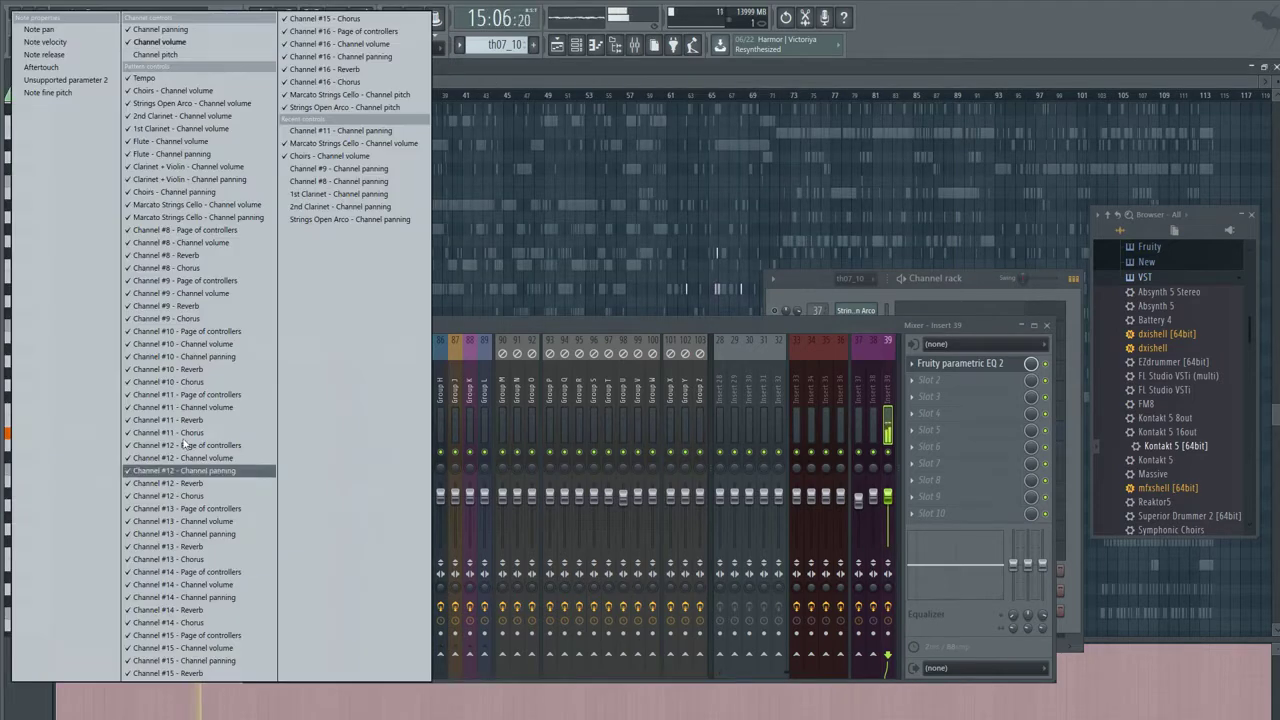
pyautogui.click(81, 42)
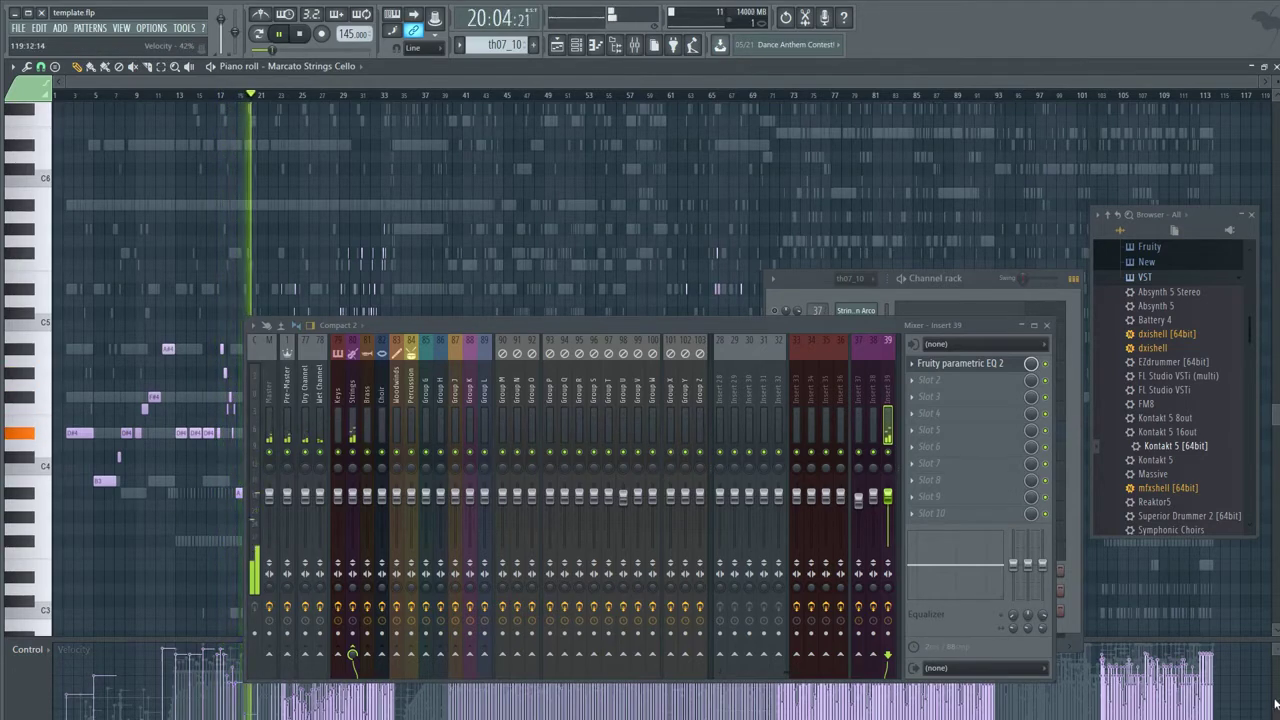
# - Detach the piano roll and place it as a smaller floating window in front of the mixer
pyautogui.click(1241, 43)
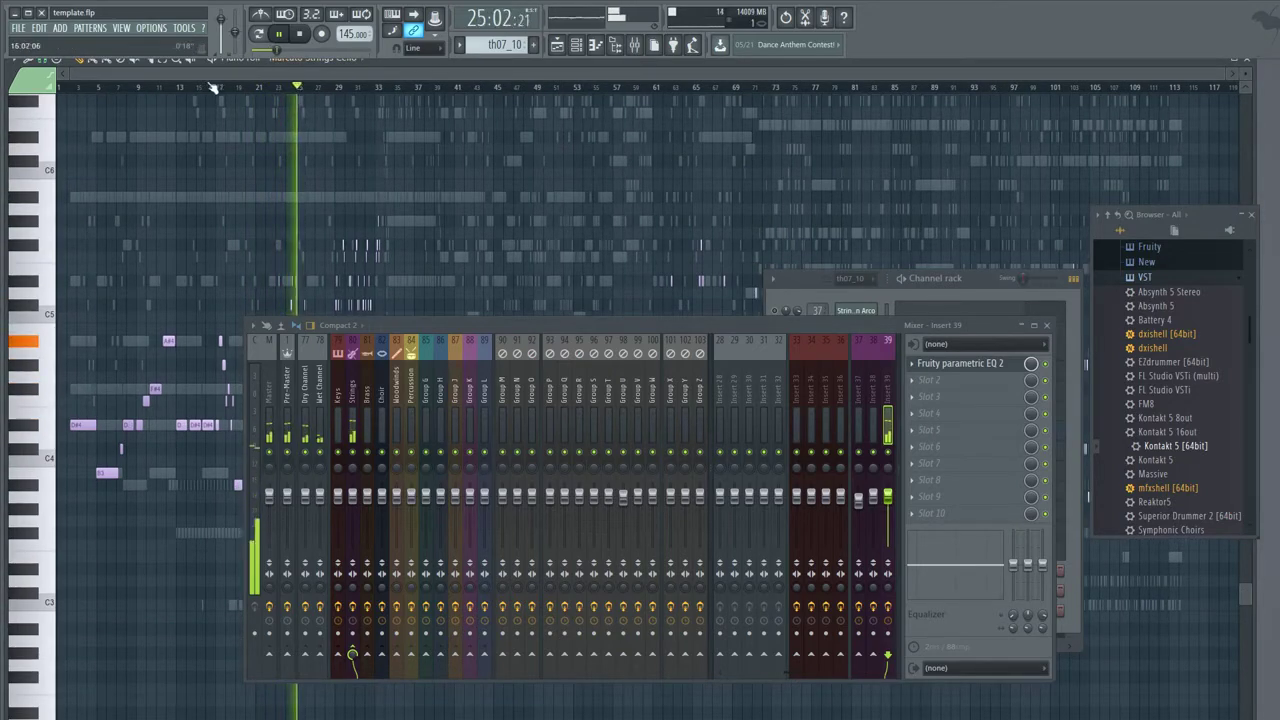
pyautogui.click(14, 58)
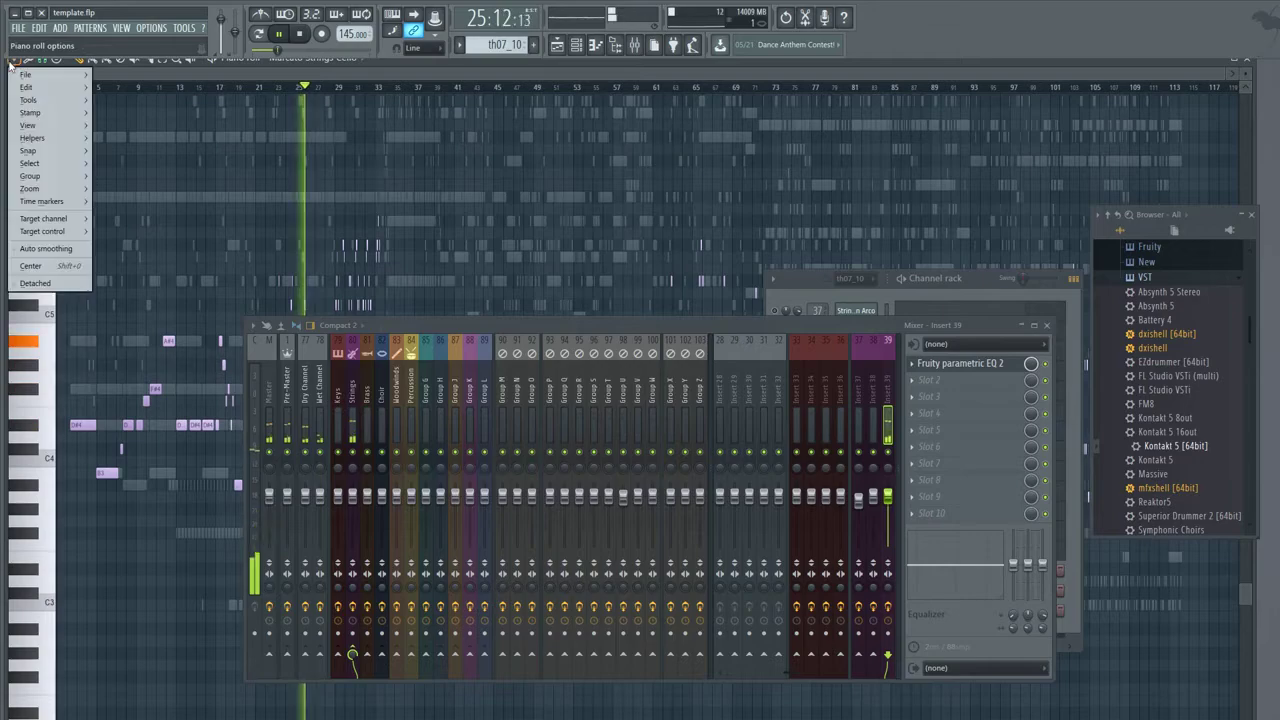
pyautogui.click(54, 283)
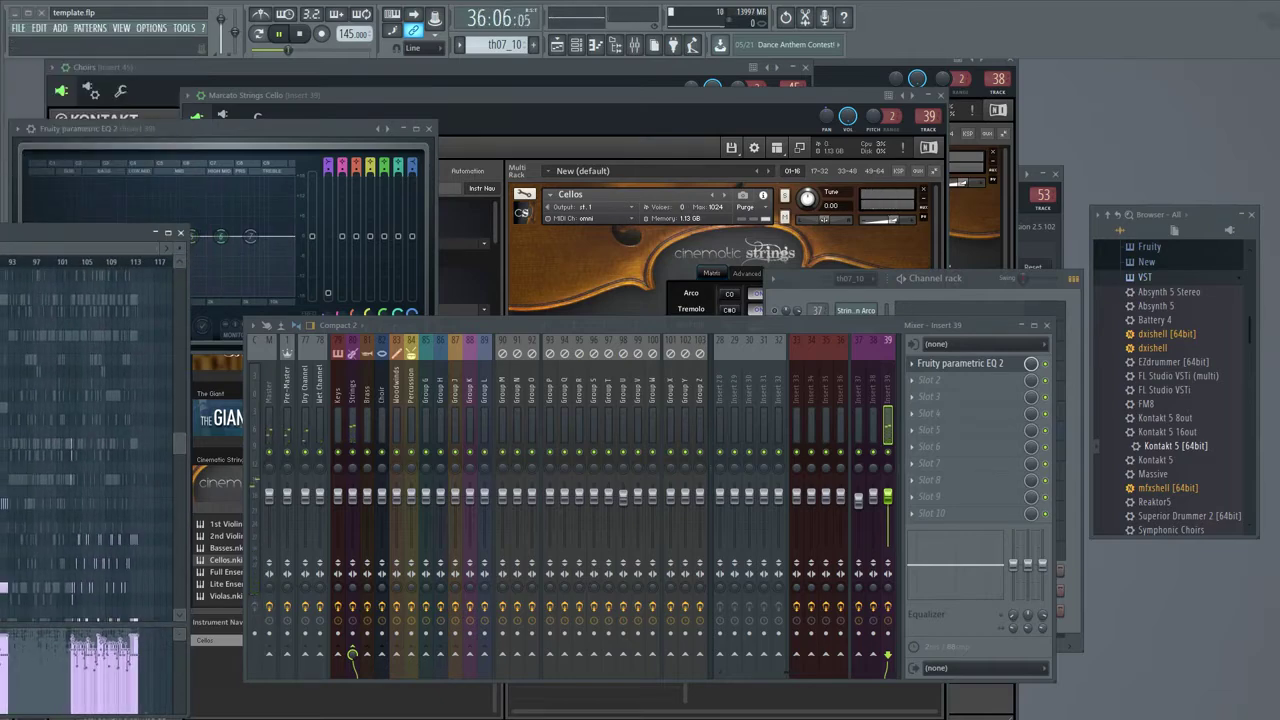
pyautogui.press('F7')
pyautogui.moveTo(458, 127); pyautogui.dragTo(462, 116)
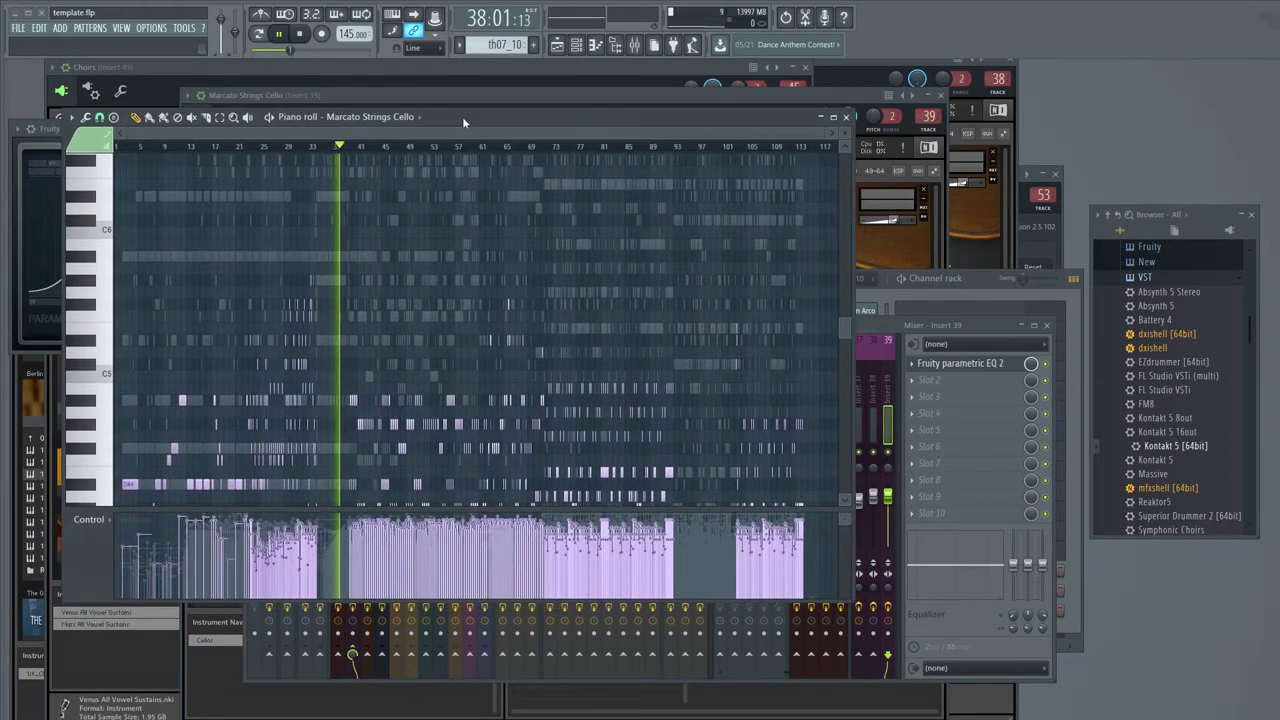
# - Play the Marcato Strings Cello part from near the start and again from about bar 71
pyautogui.scroll(-3, 300, 300)
pyautogui.click(126, 147)
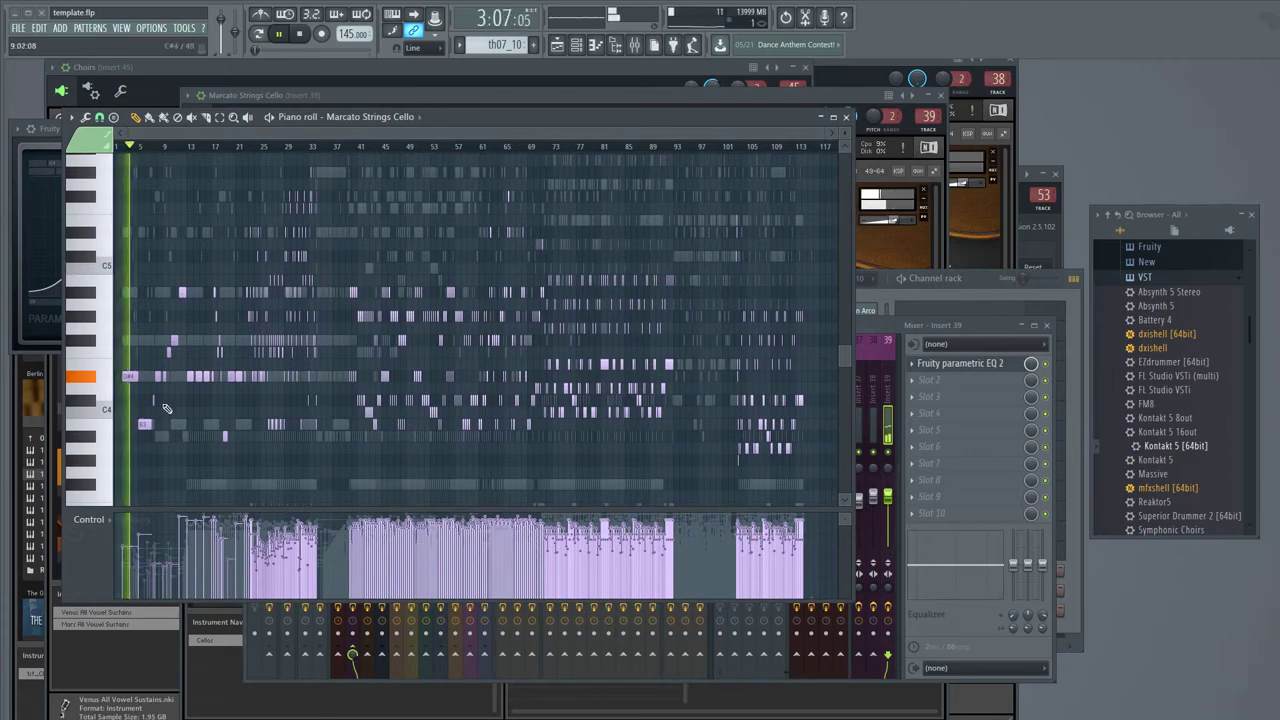
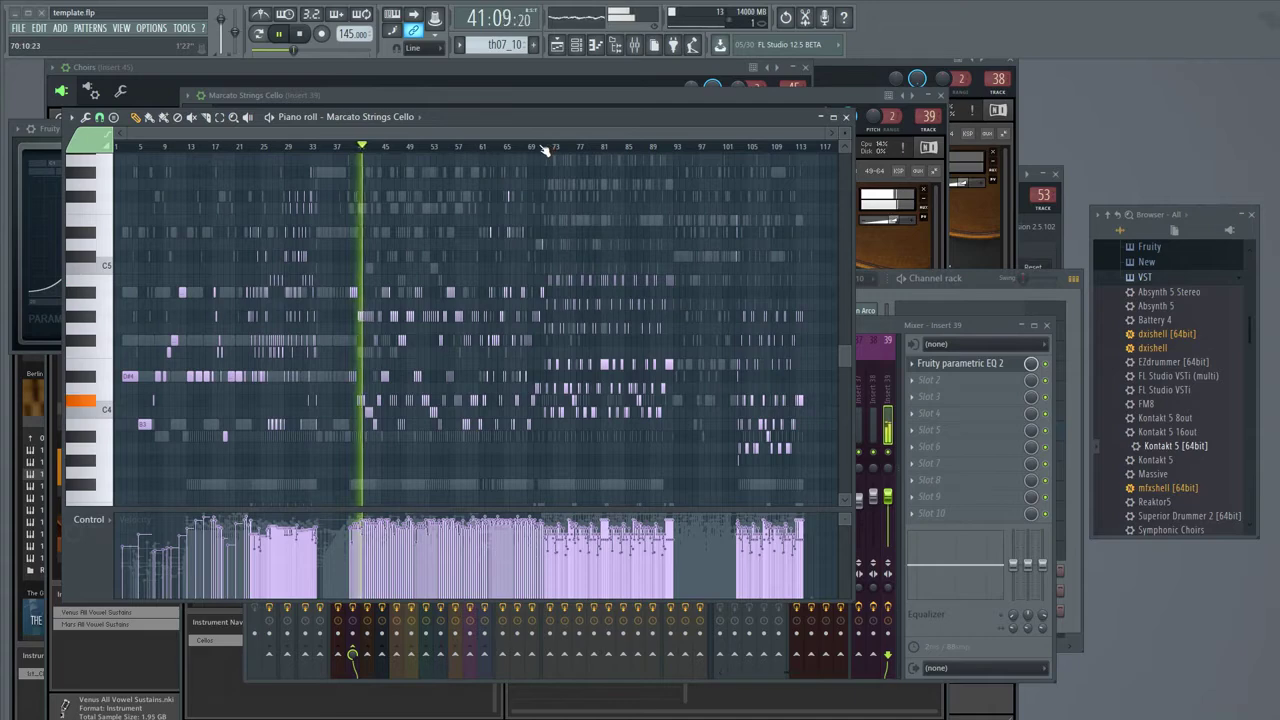
pyautogui.click(545, 146)
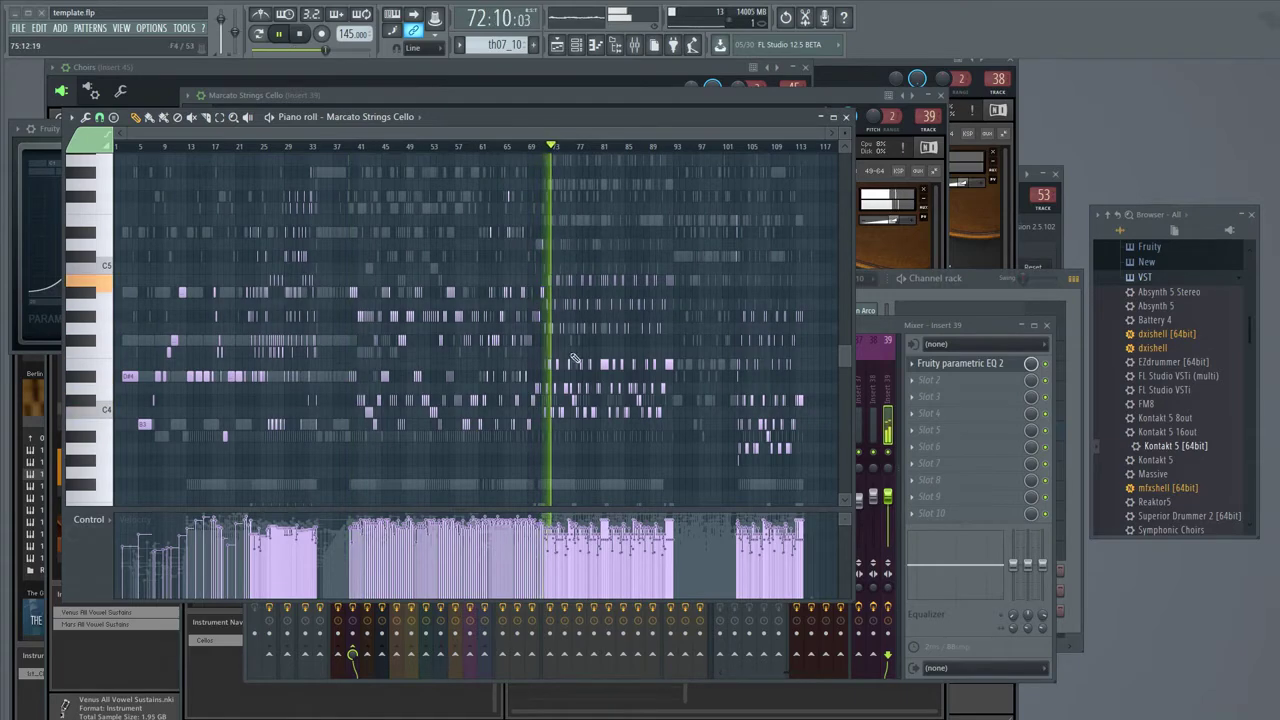
# - Bring up the channel rack and open Channel #8's notes in the piano roll
pyautogui.click(881, 335)
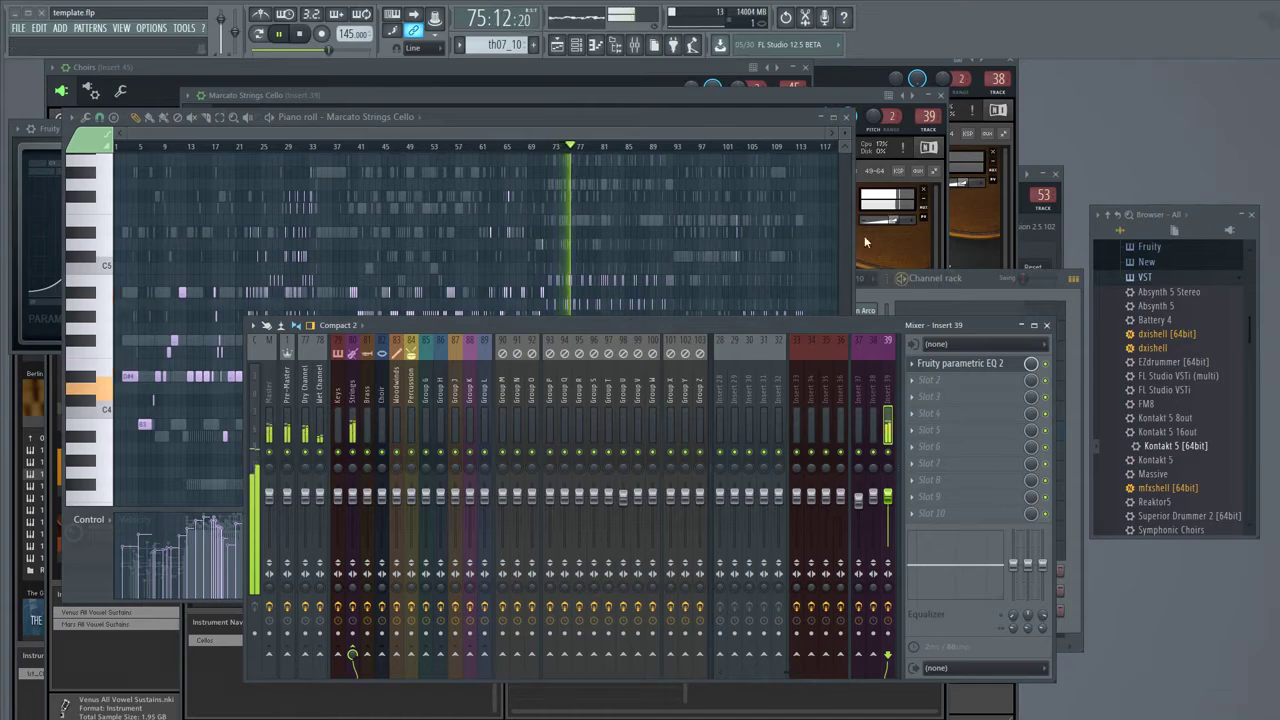
pyautogui.click(615, 45)
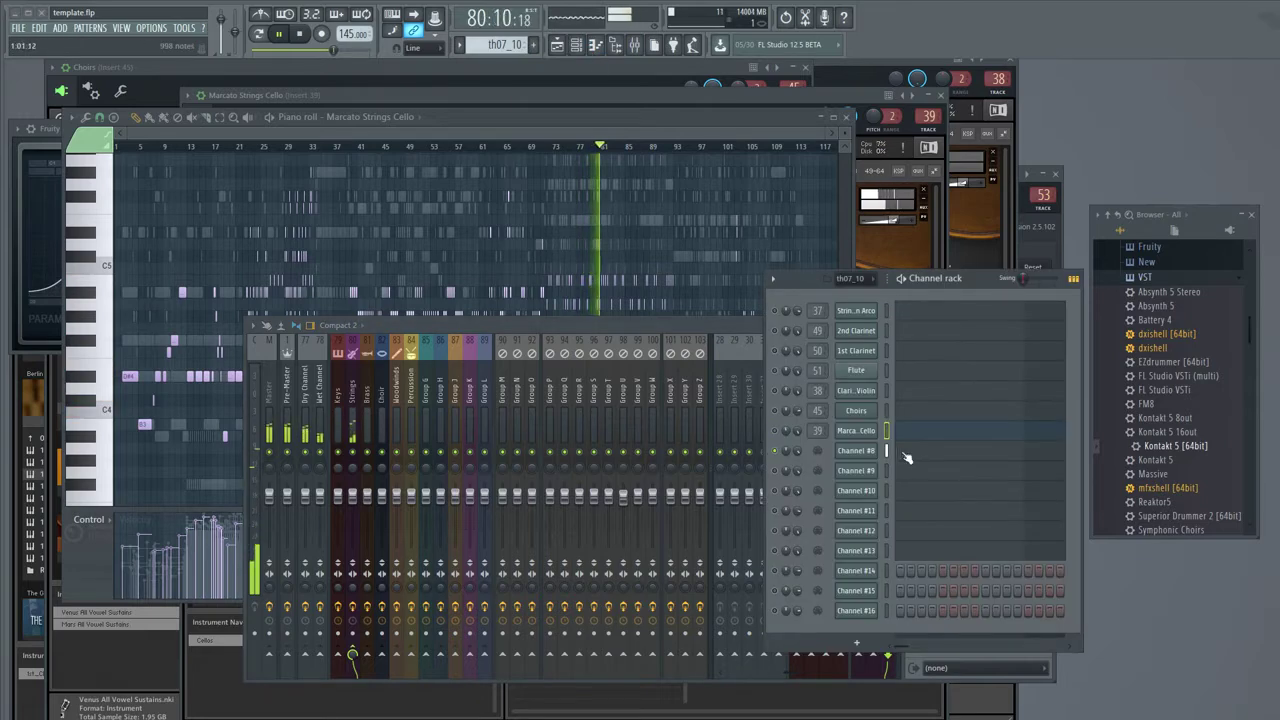
pyautogui.click(960, 450)
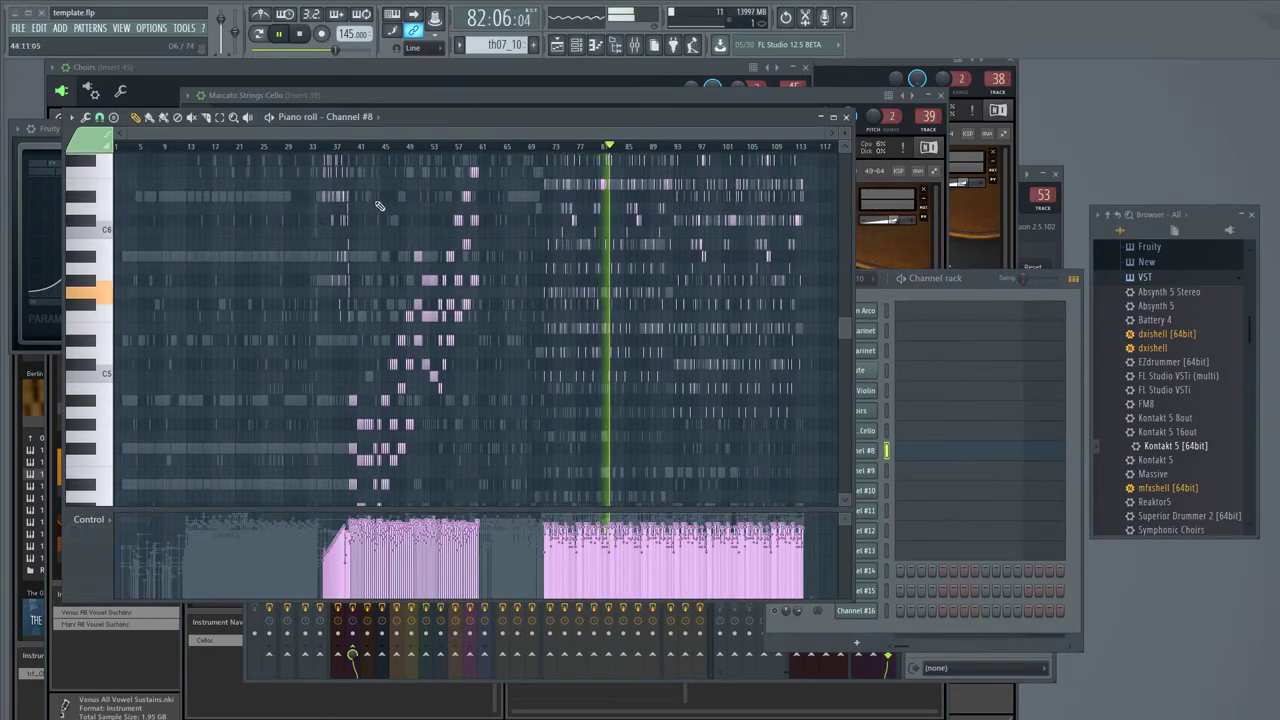
# - Play Channel #8 from about bar 35 and examine its notes across the high and low octaves
pyautogui.click(326, 148)
pyautogui.scroll(7, 335, 192)
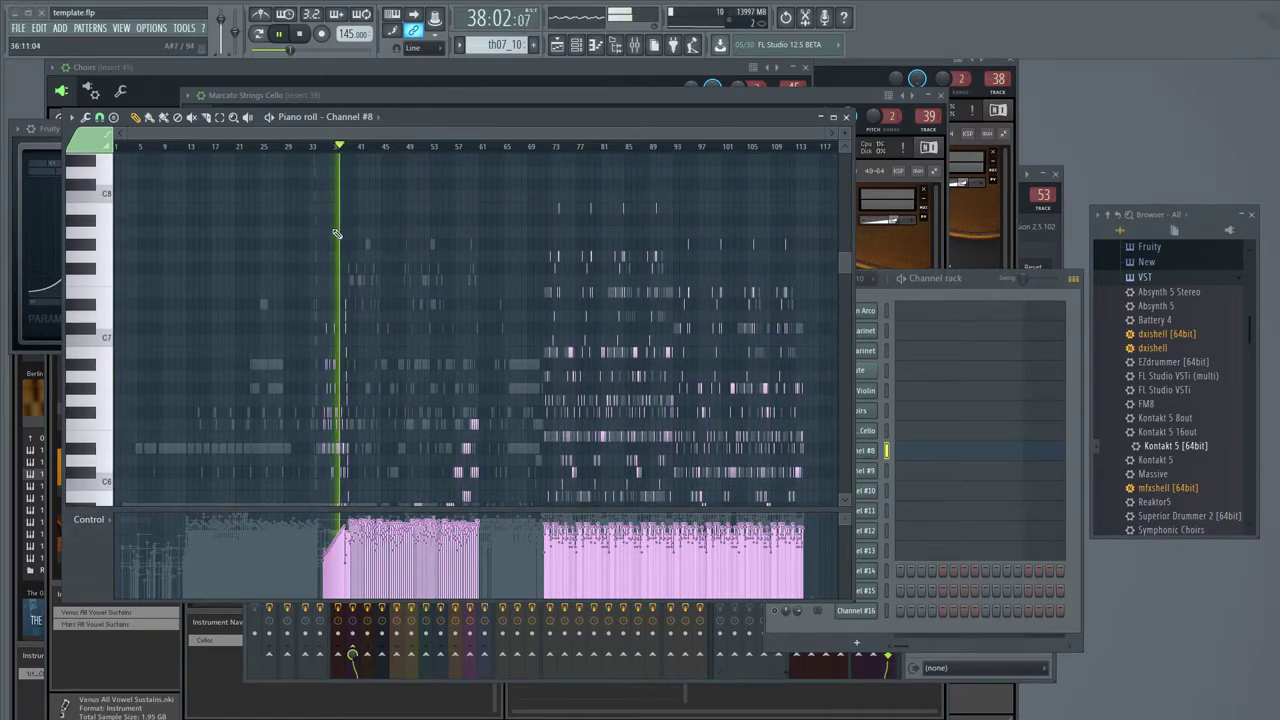
pyautogui.scroll(-7, 336, 395)
pyautogui.scroll(-1, 336, 395)
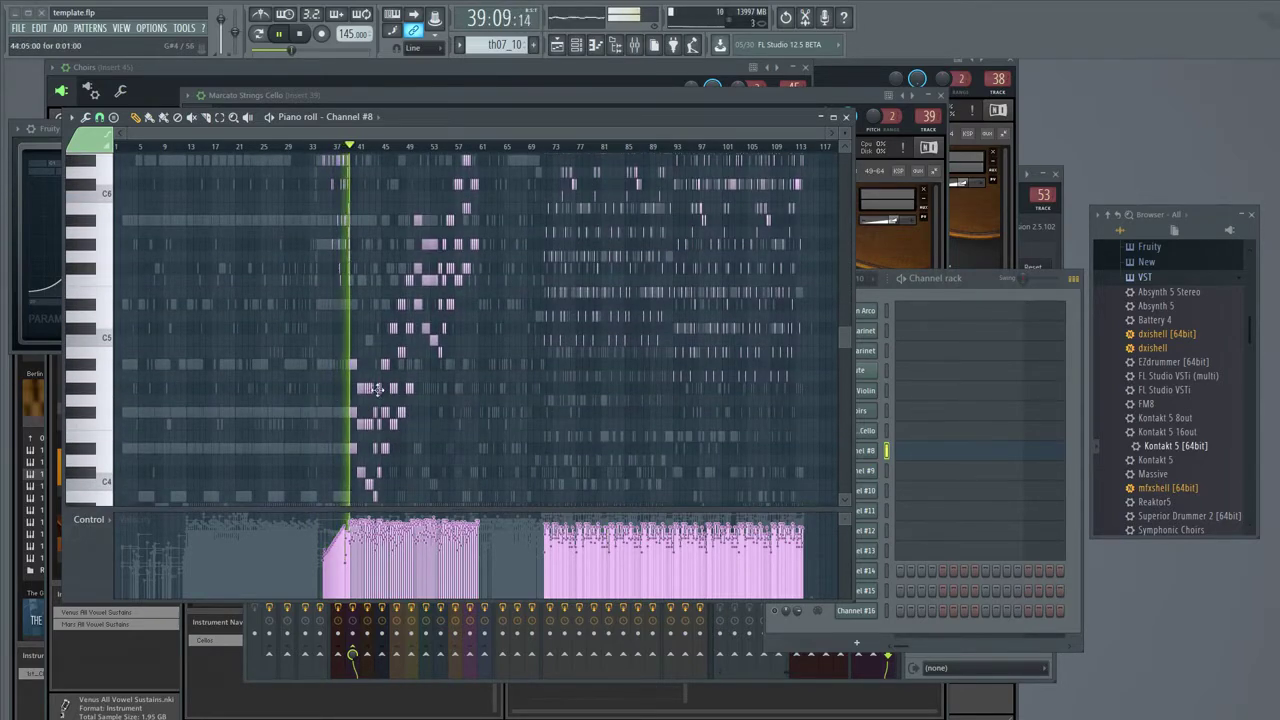
pyautogui.scroll(-3, 370, 394)
pyautogui.scroll(2, 372, 391)
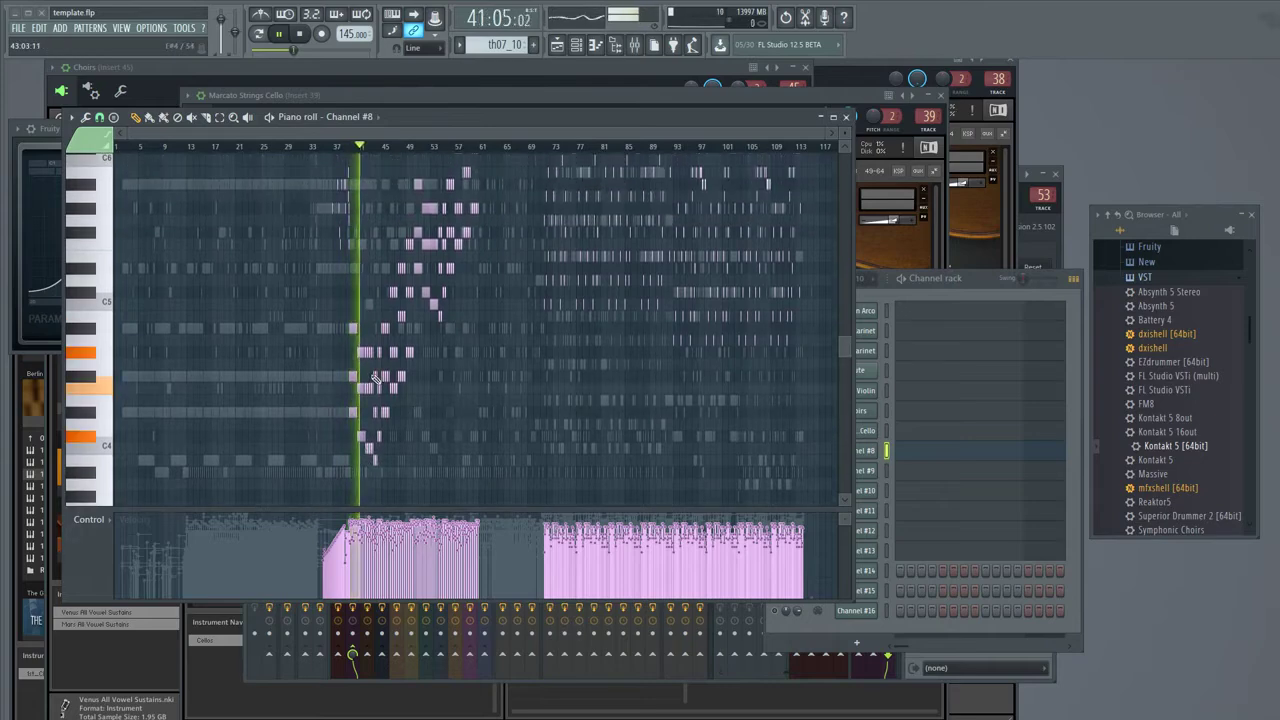
pyautogui.scroll(3, 375, 380)
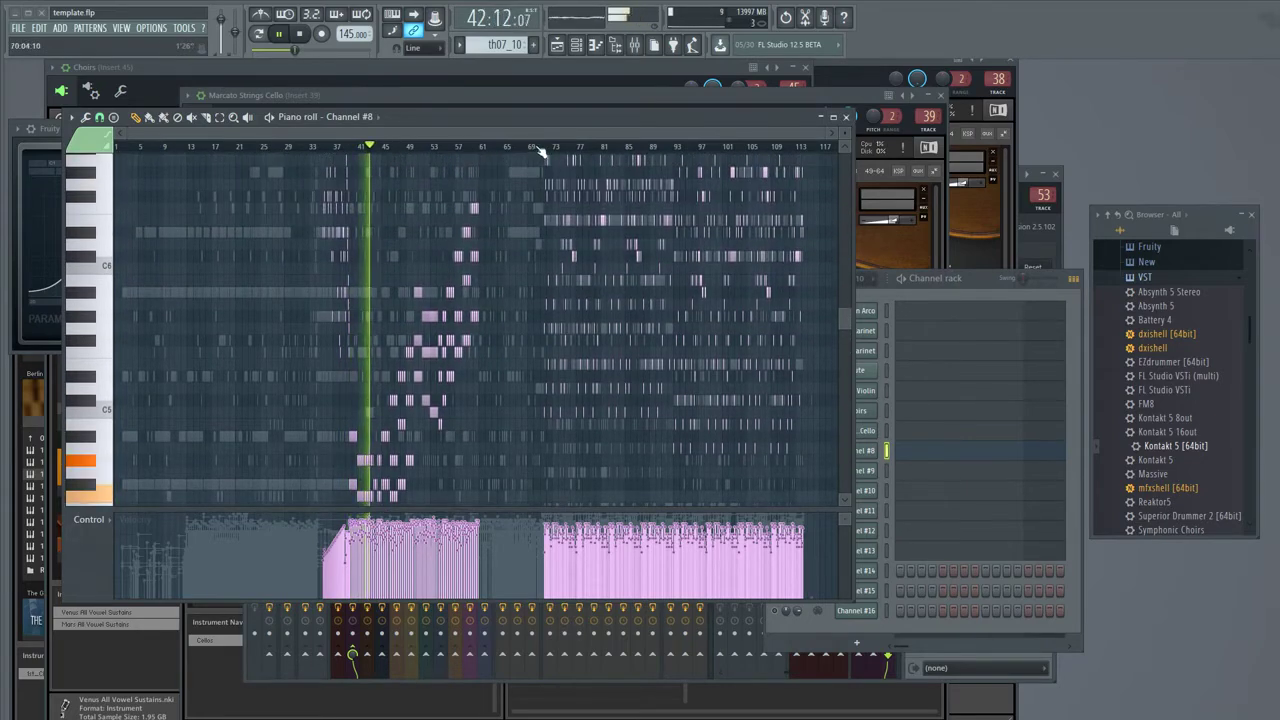
# - Play Channel #8 from about bar 71 and again from about bar 34, ending with playback stopped
pyautogui.click(548, 147)
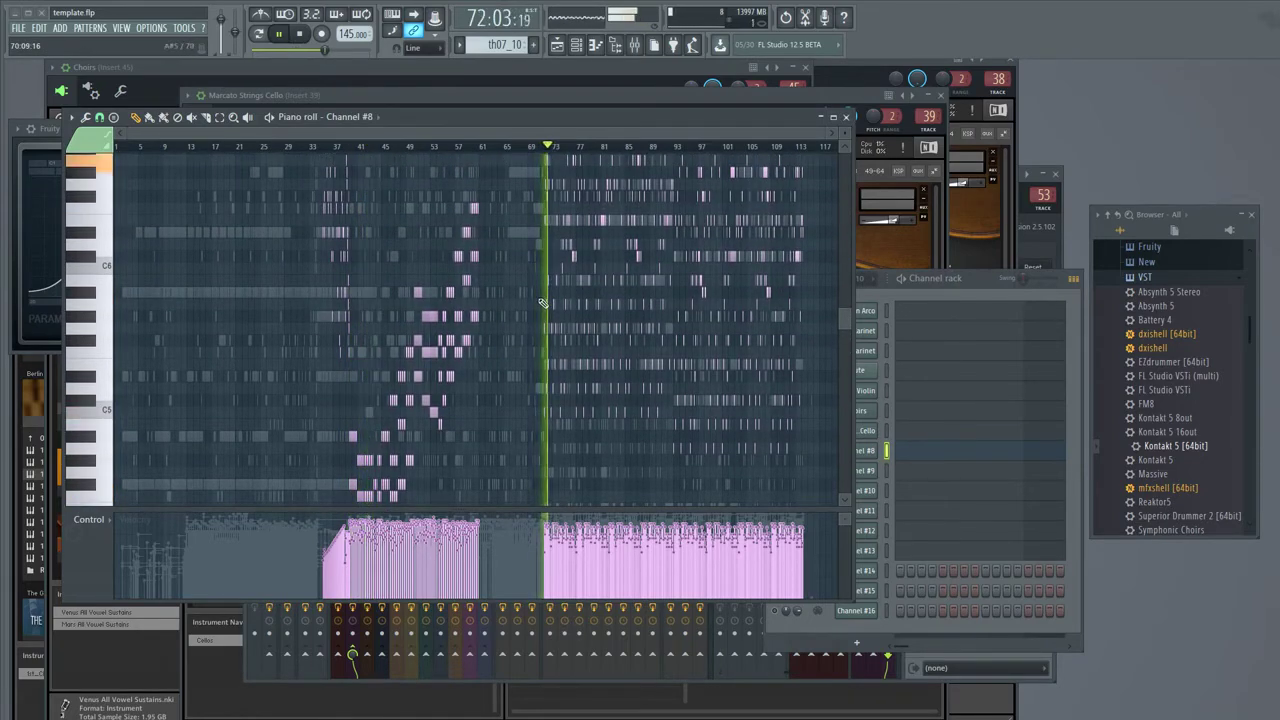
pyautogui.scroll(3, 541, 303)
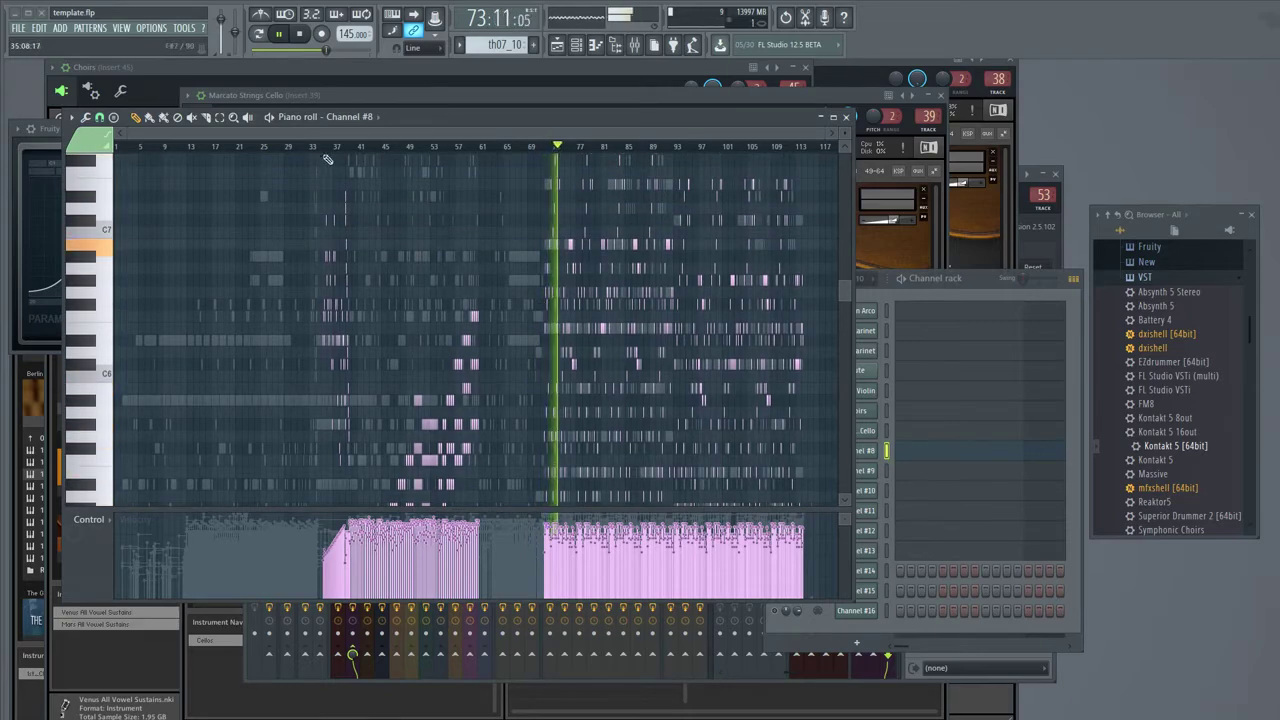
pyautogui.click(315, 146)
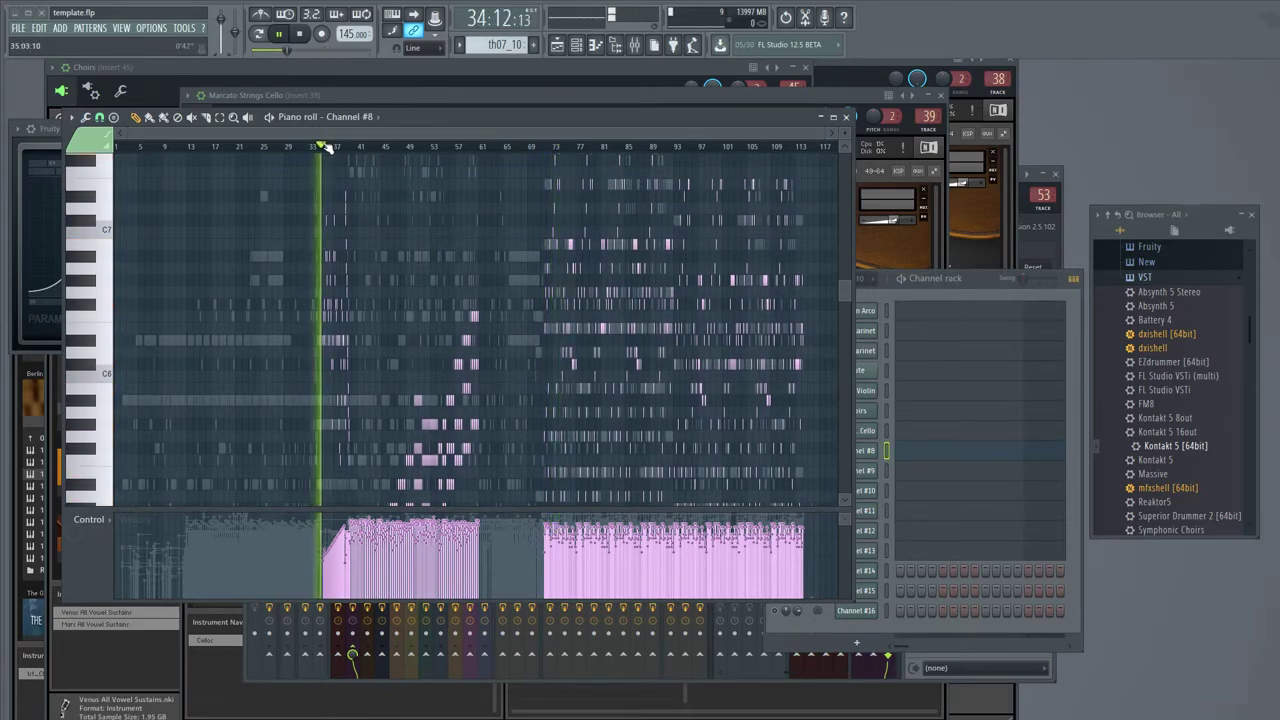
pyautogui.scroll(-4, 352, 178)
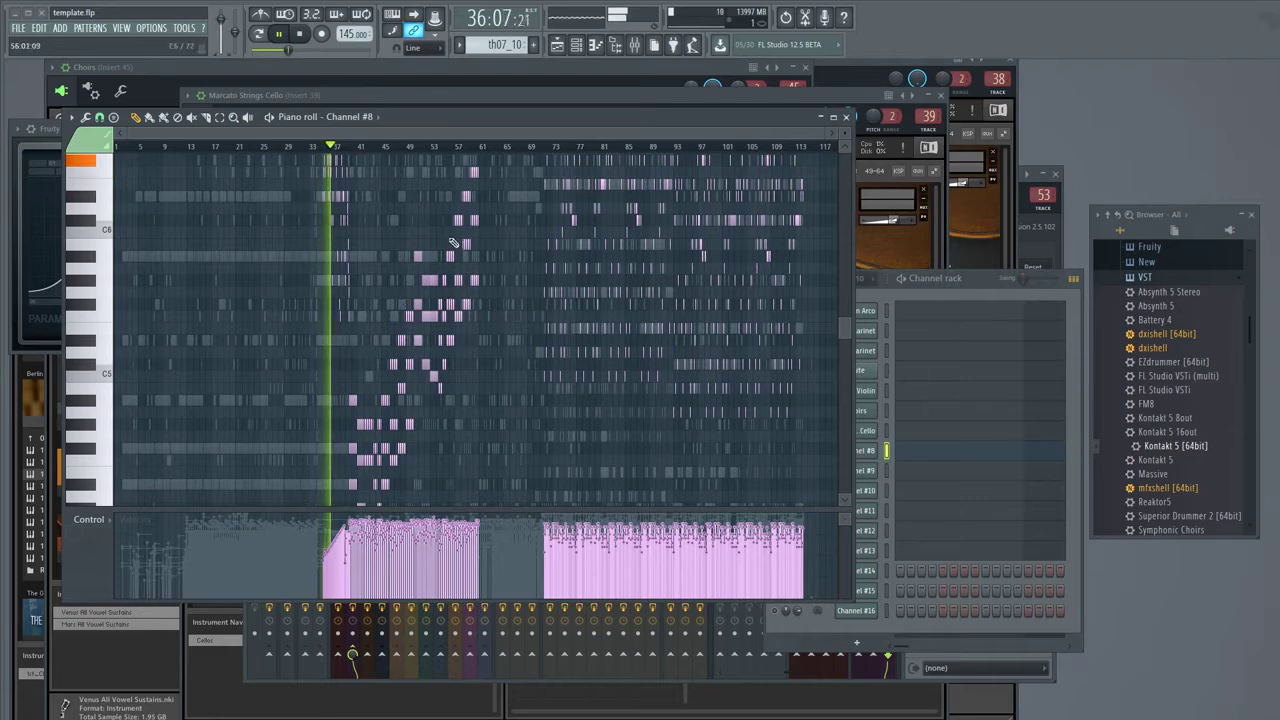
pyautogui.press('space')
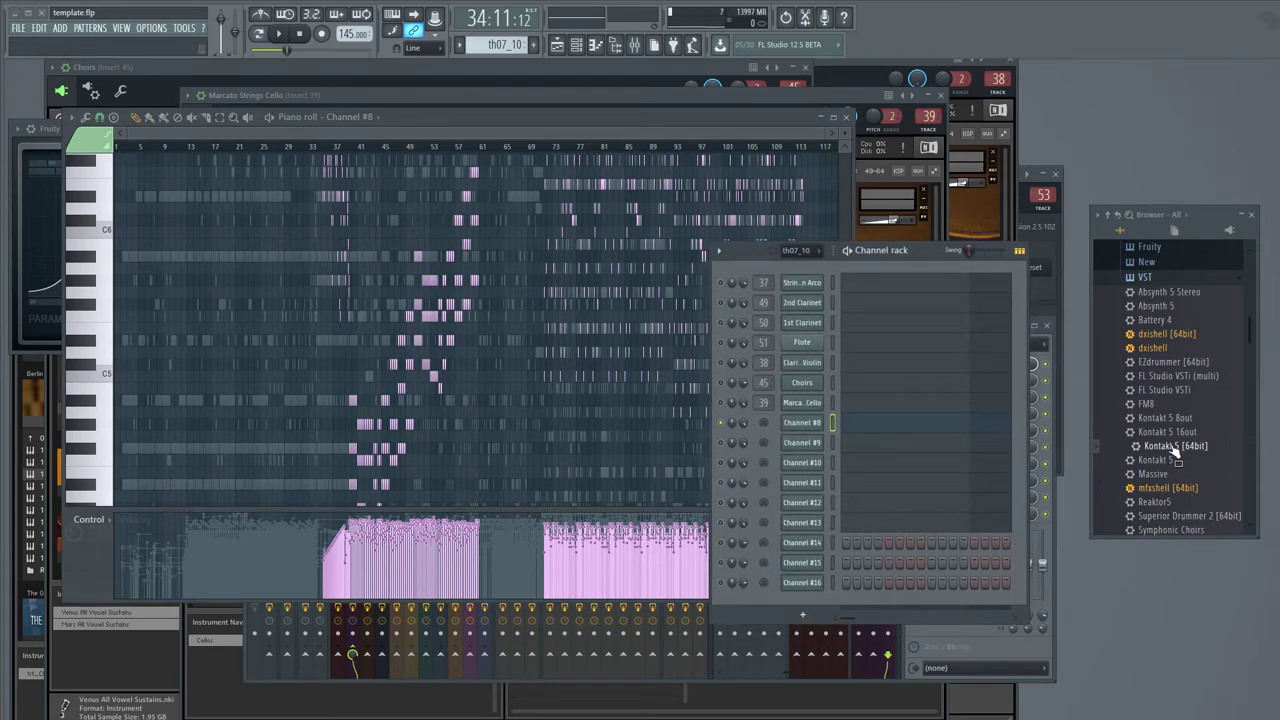
# - Load Kontakt 5 [64bit] onto Channel #8 and turn off the piano roll's detached mode
pyautogui.moveTo(1176, 450); pyautogui.dragTo(795, 428)
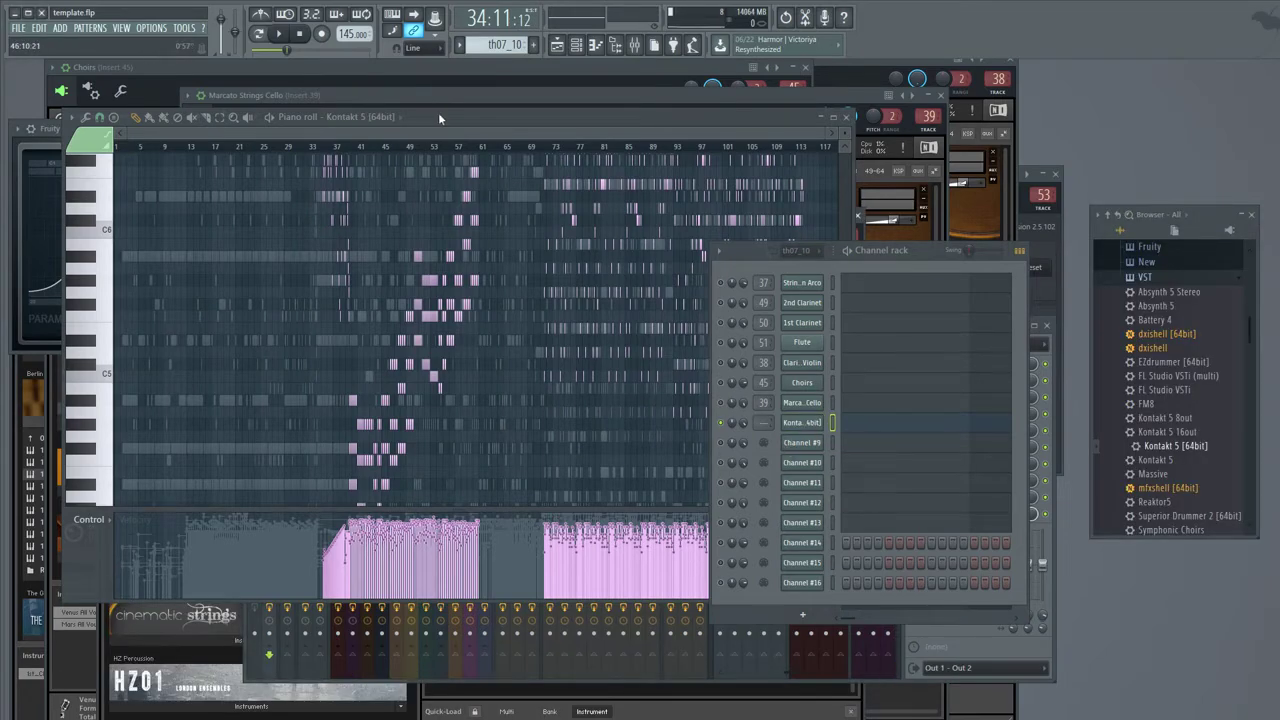
pyautogui.click(438, 118)
pyautogui.click(71, 117)
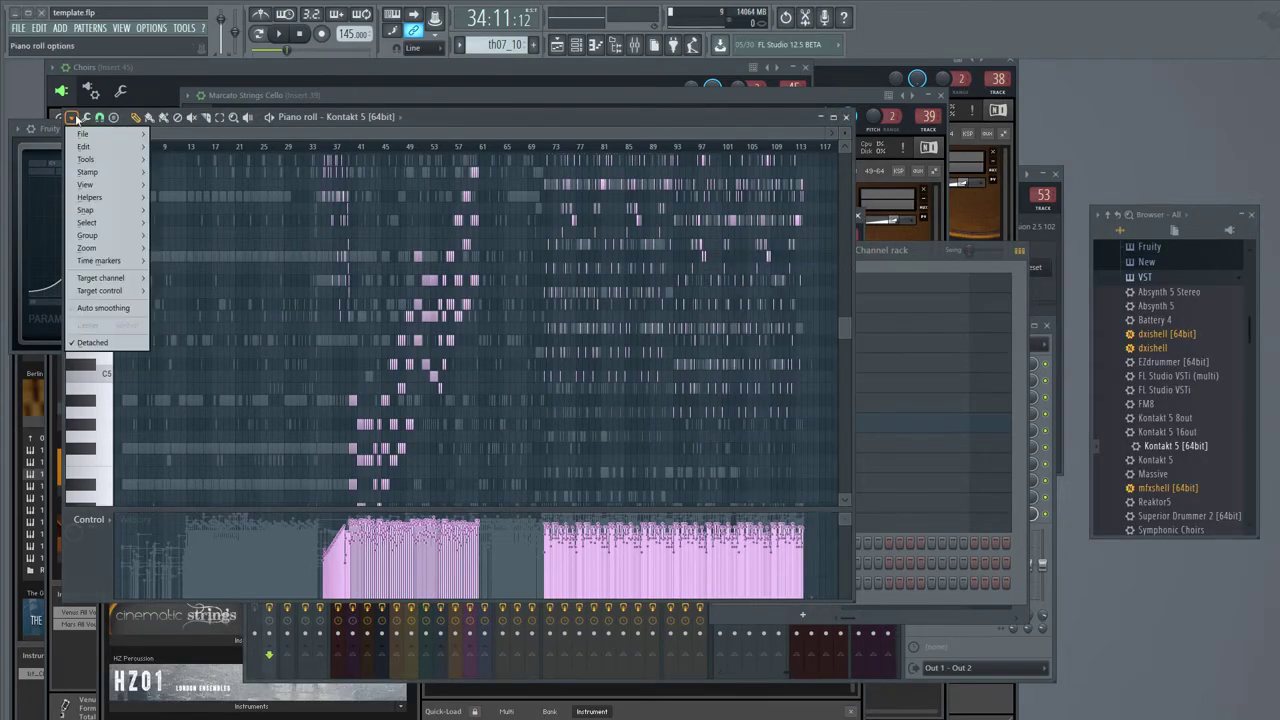
pyautogui.click(93, 343)
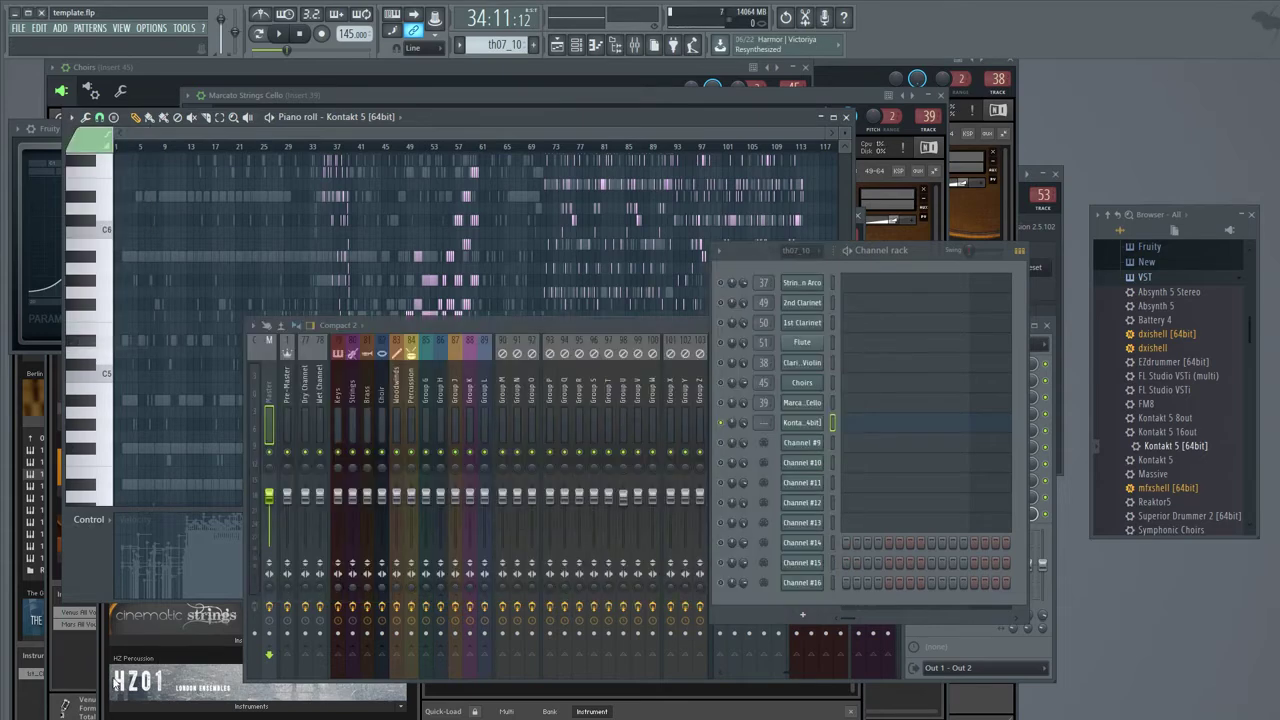
# - Search the Kontakt instrument database for "music box" and load the Music Box instrument
pyautogui.click(114, 682)
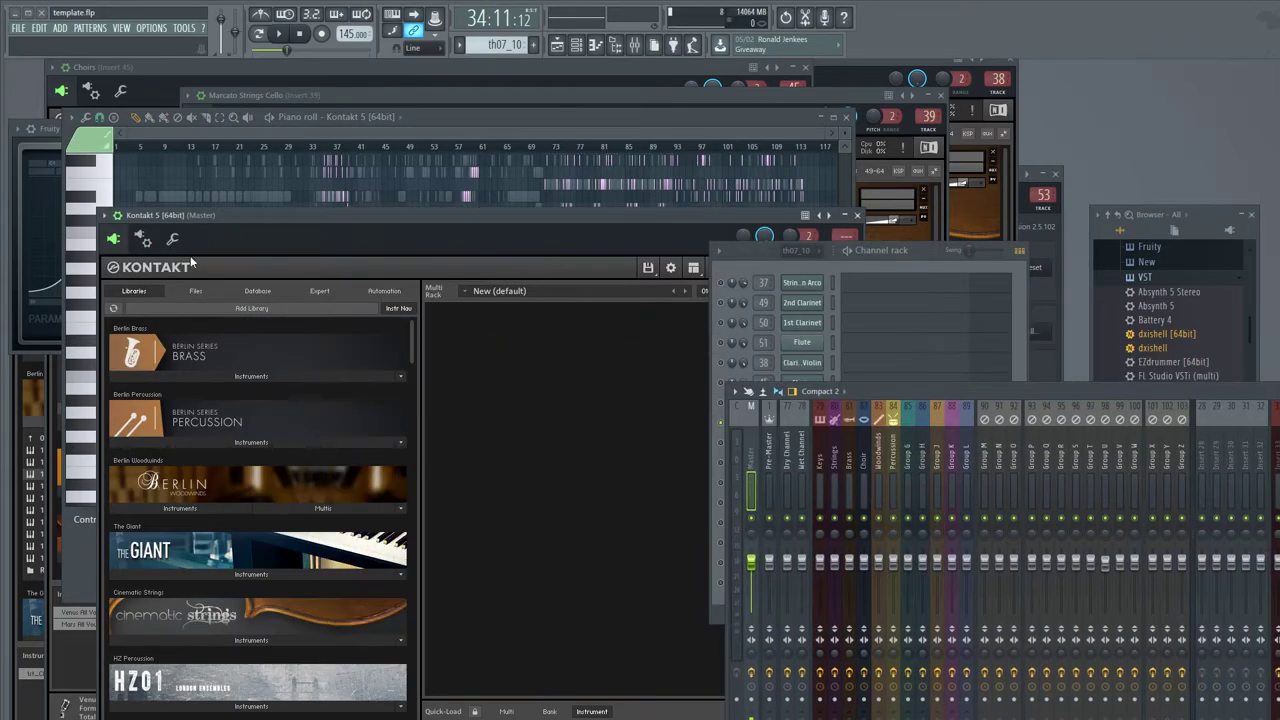
pyautogui.click(194, 291)
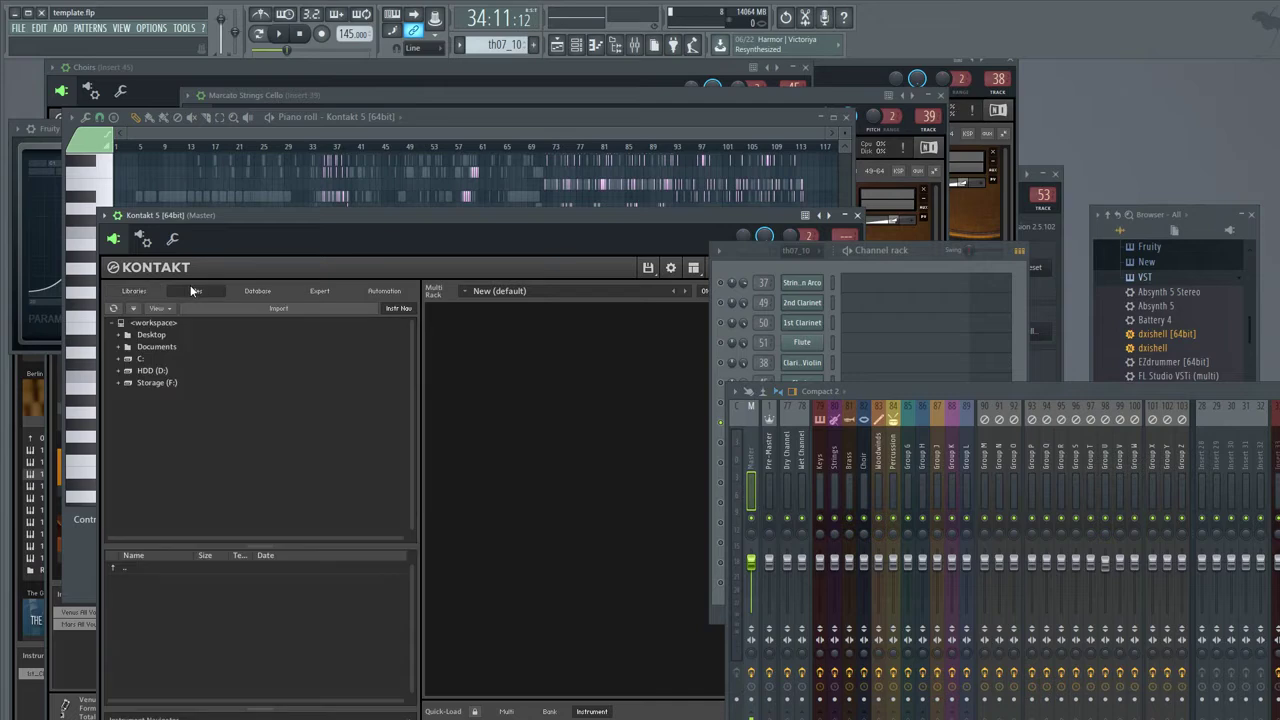
pyautogui.click(245, 289)
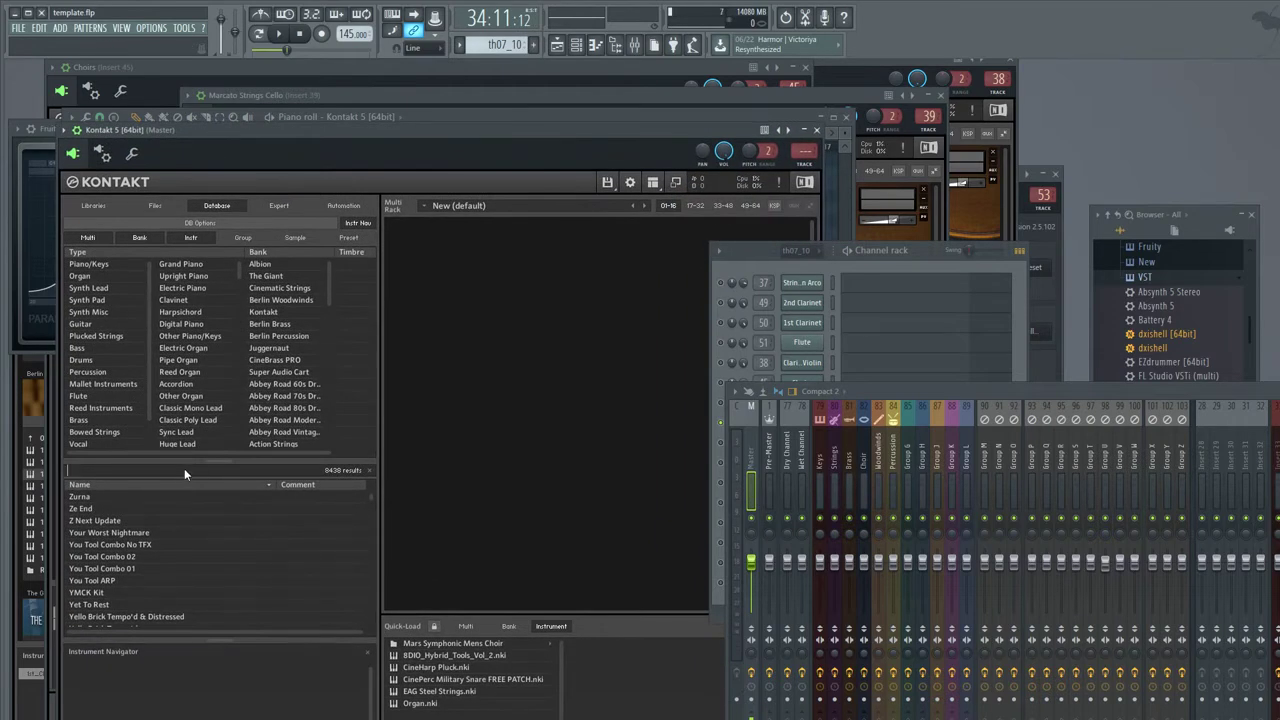
pyautogui.write('mu')
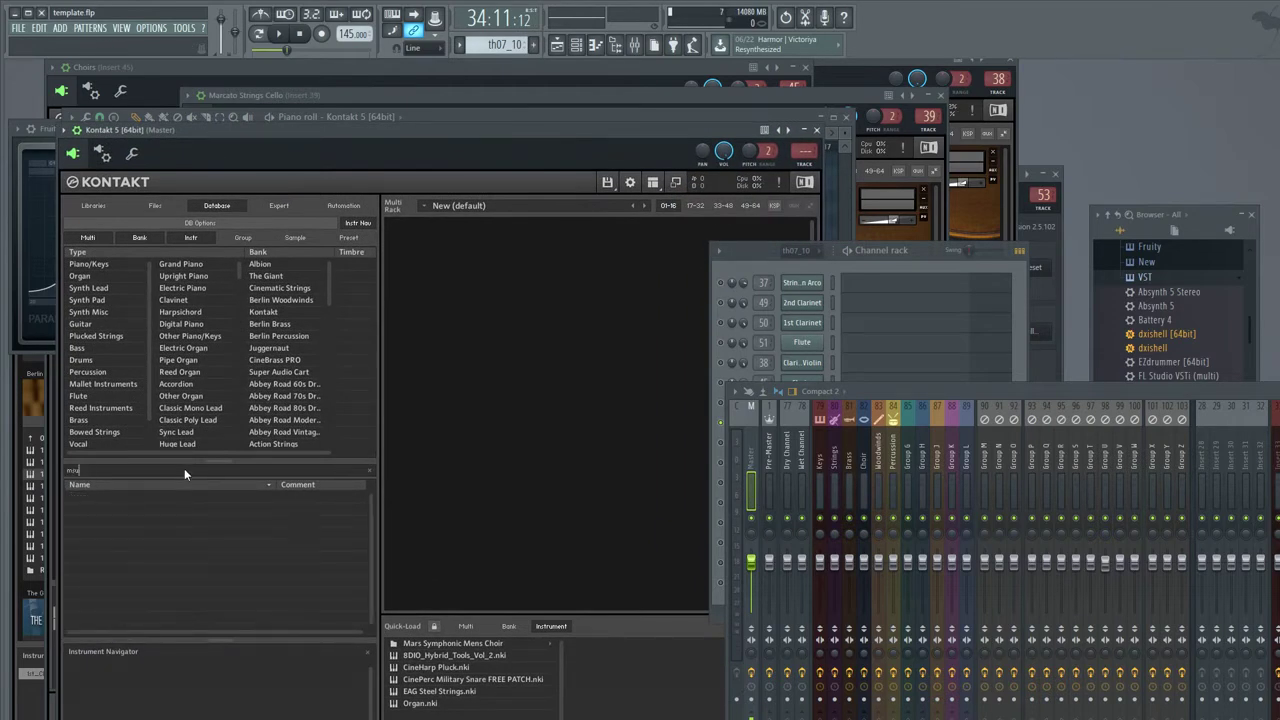
pyautogui.write('sic box')
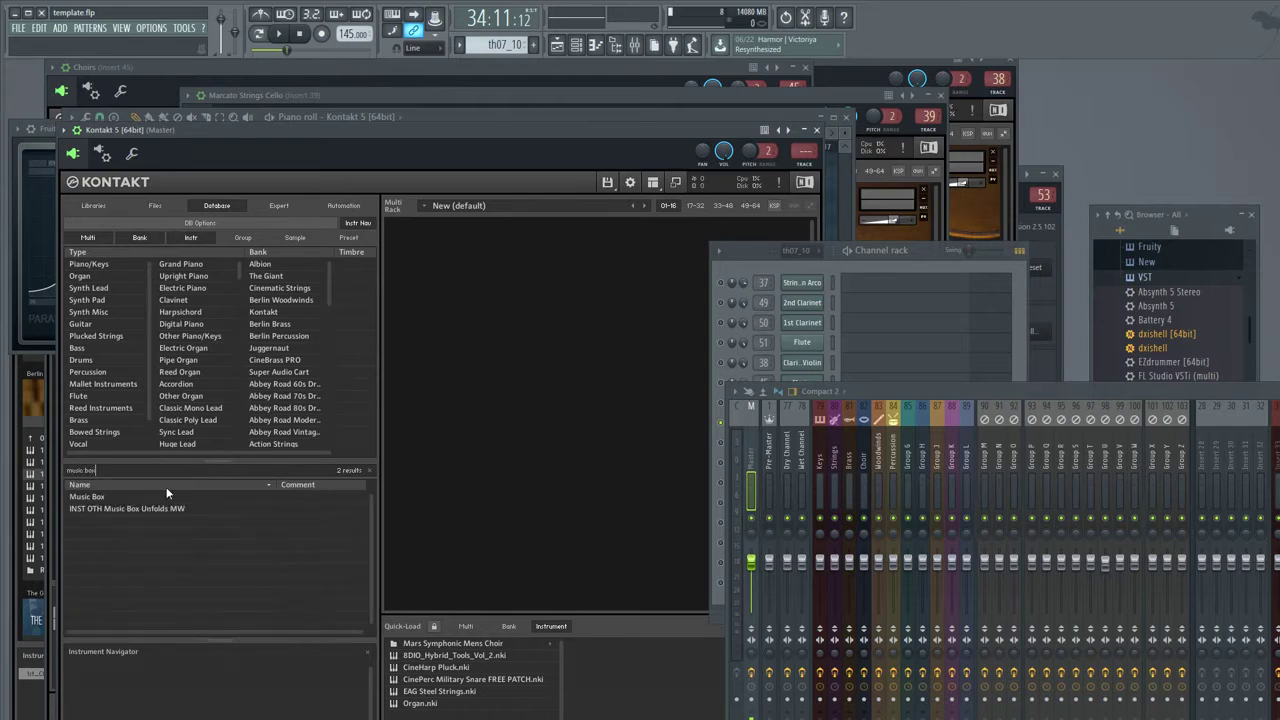
pyautogui.doubleClick(163, 497)
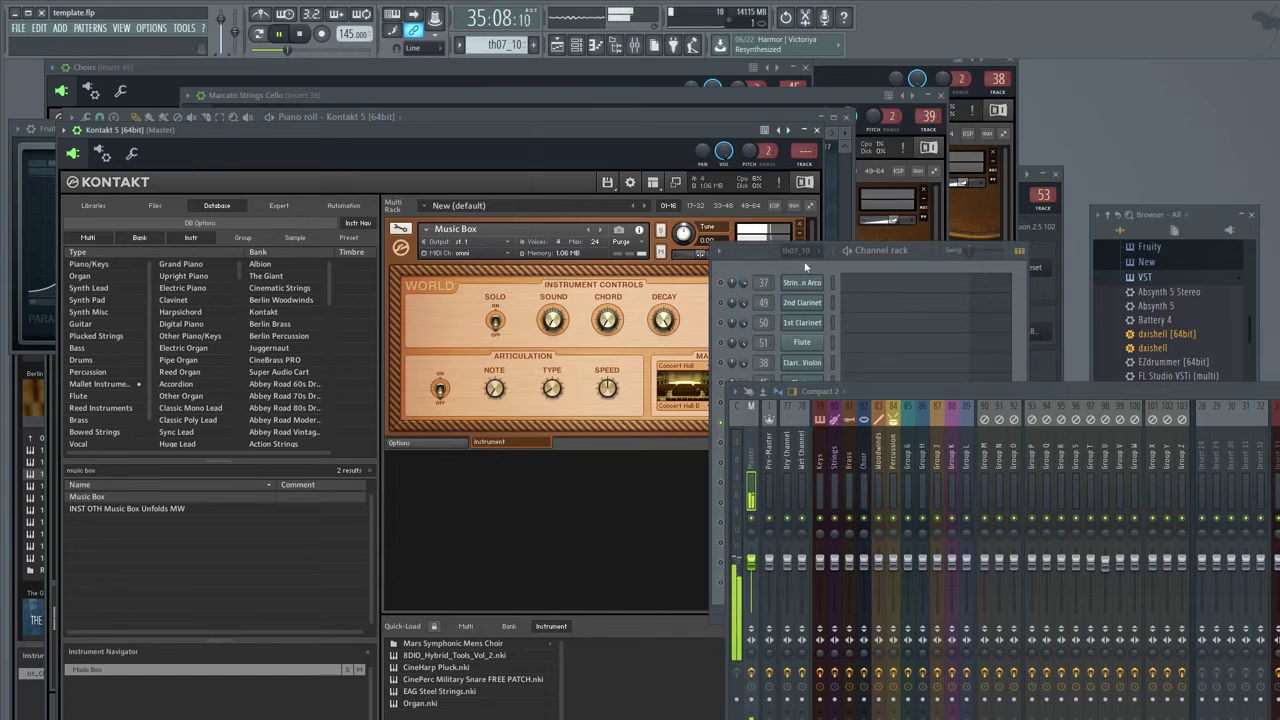
# - Move the piano roll and channel rack away from the Kontakt window and remove the Music Box instrument
pyautogui.press('F6')
pyautogui.click(680, 342)
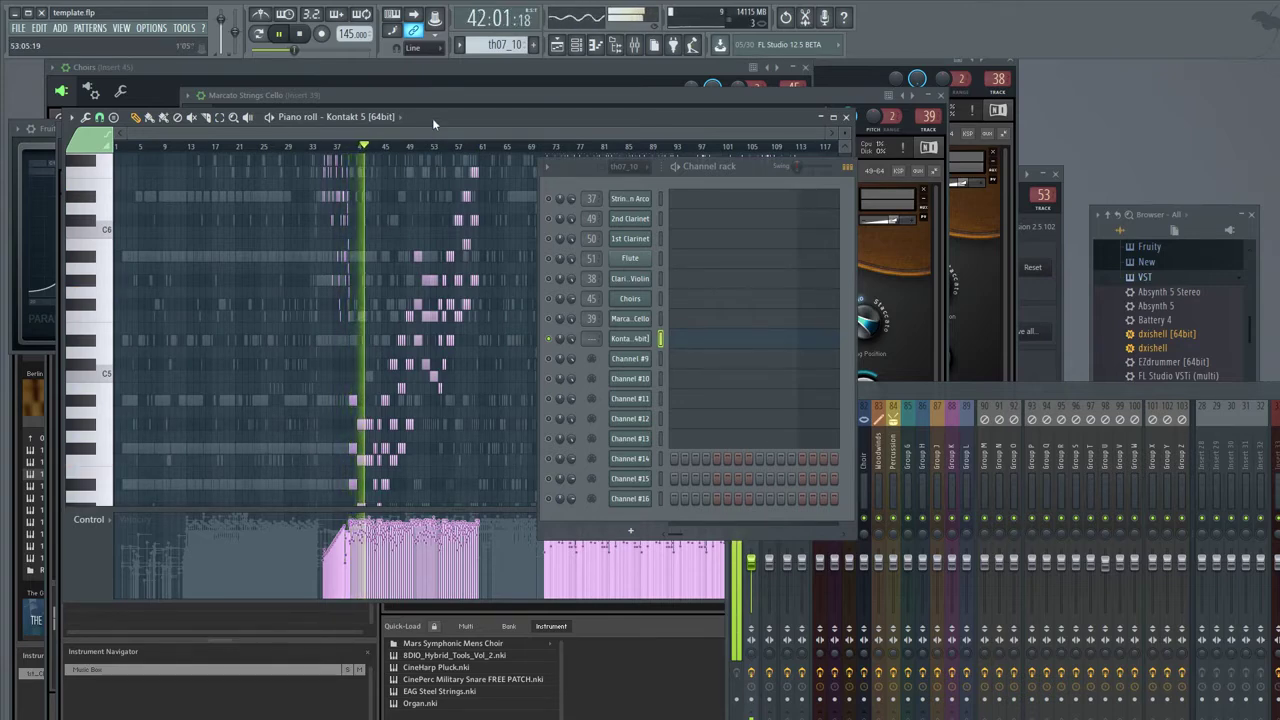
pyautogui.moveTo(501, 122); pyautogui.dragTo(926, 340)
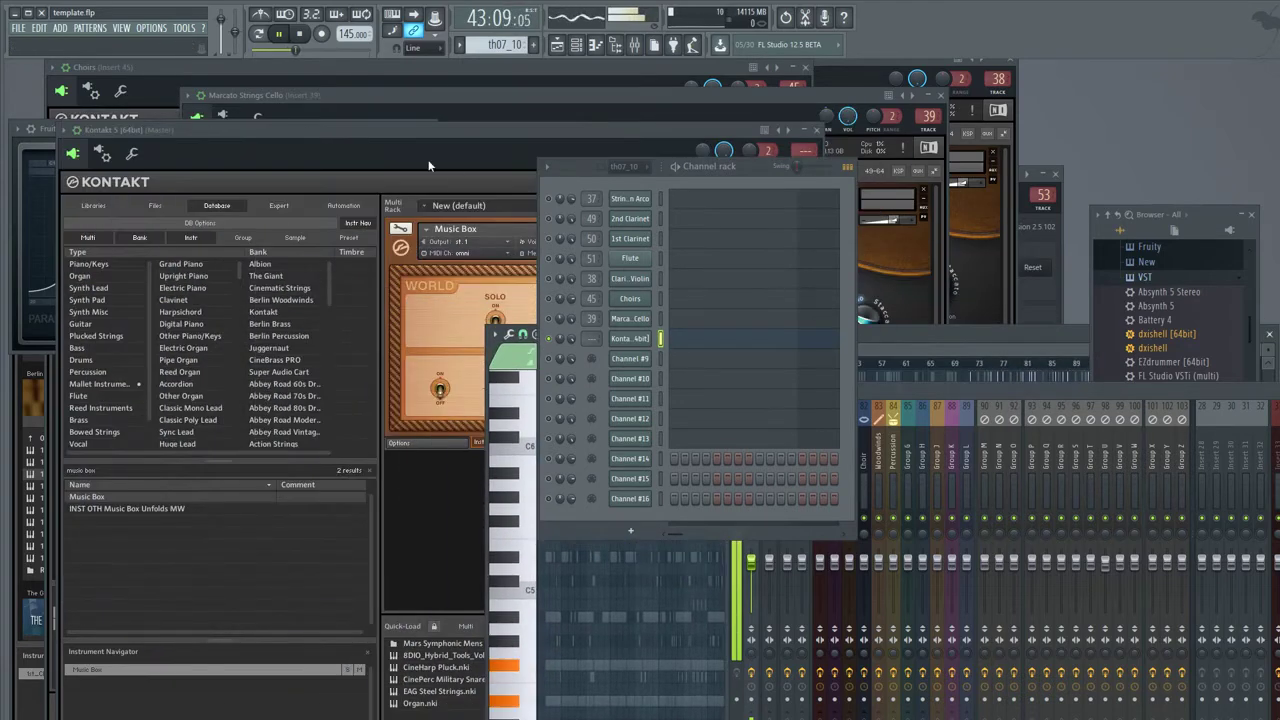
pyautogui.moveTo(418, 157); pyautogui.dragTo(298, 123)
pyautogui.moveTo(574, 168); pyautogui.dragTo(814, 192)
pyautogui.moveTo(294, 130); pyautogui.dragTo(384, 139)
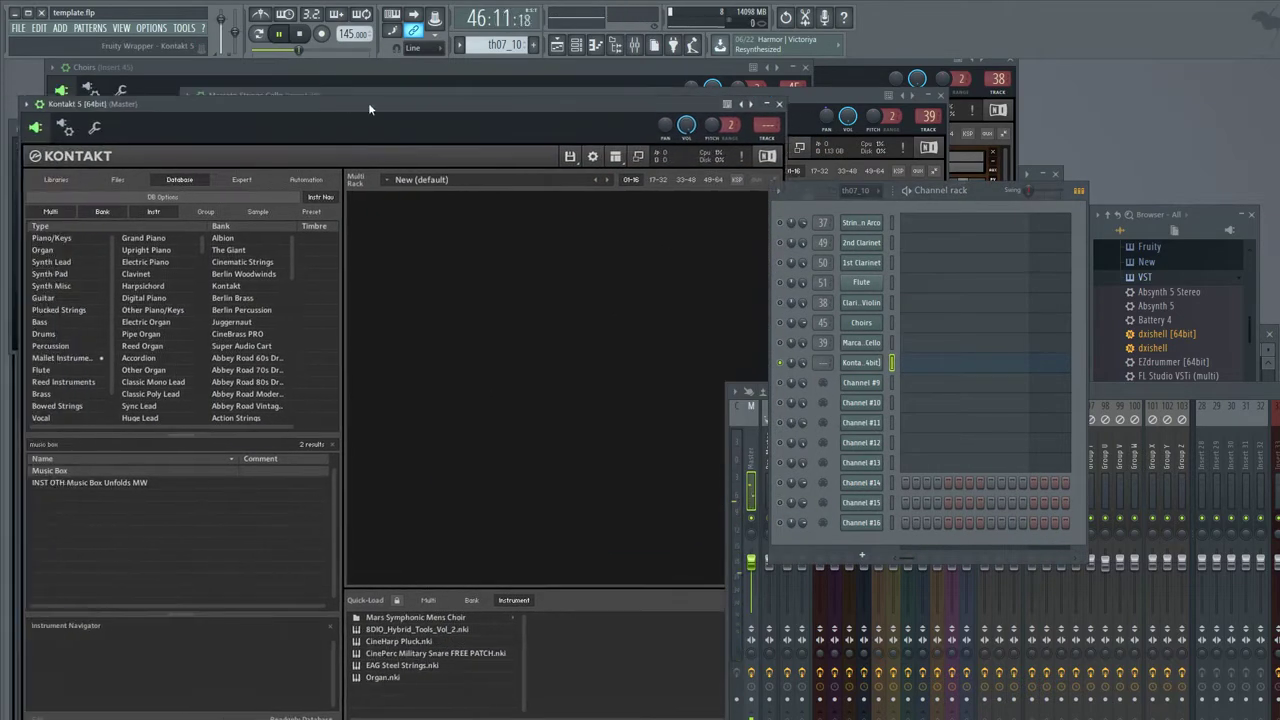
# - Open the Vibraphone folder under Mallets & Keys in Kontakt's Berlin Percussion instrument library
pyautogui.click(122, 179)
pyautogui.click(63, 179)
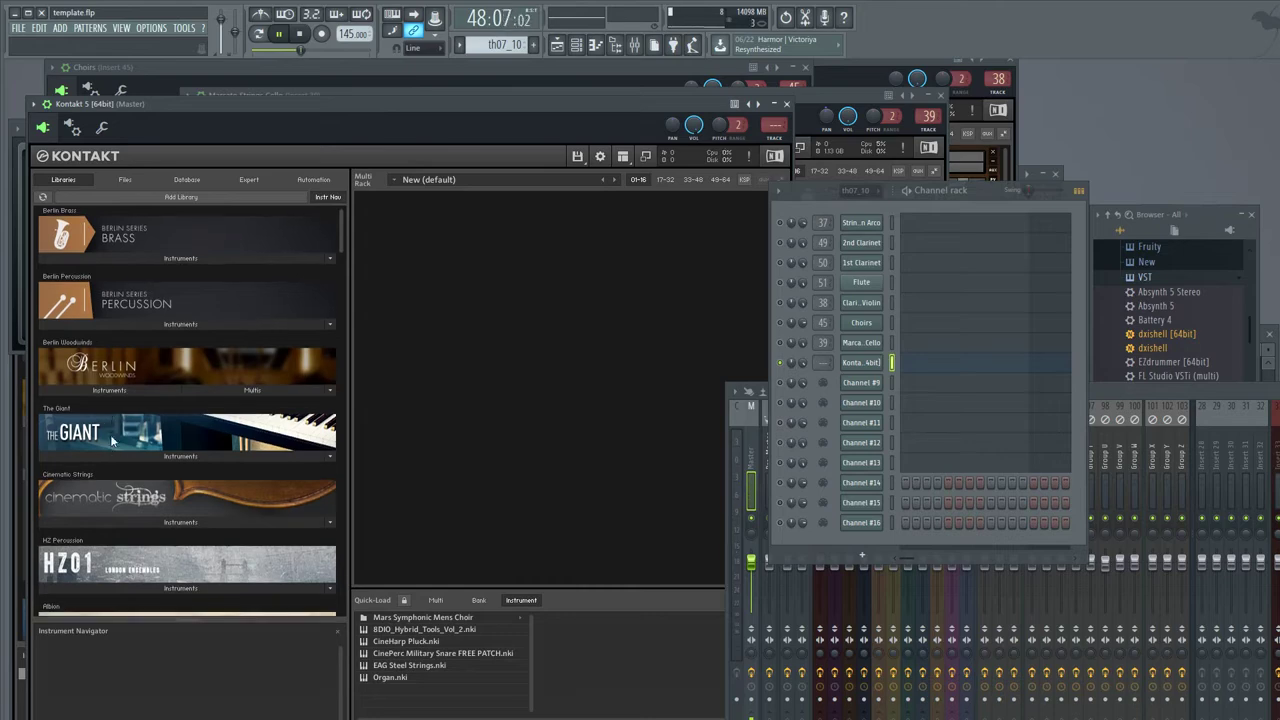
pyautogui.click(114, 327)
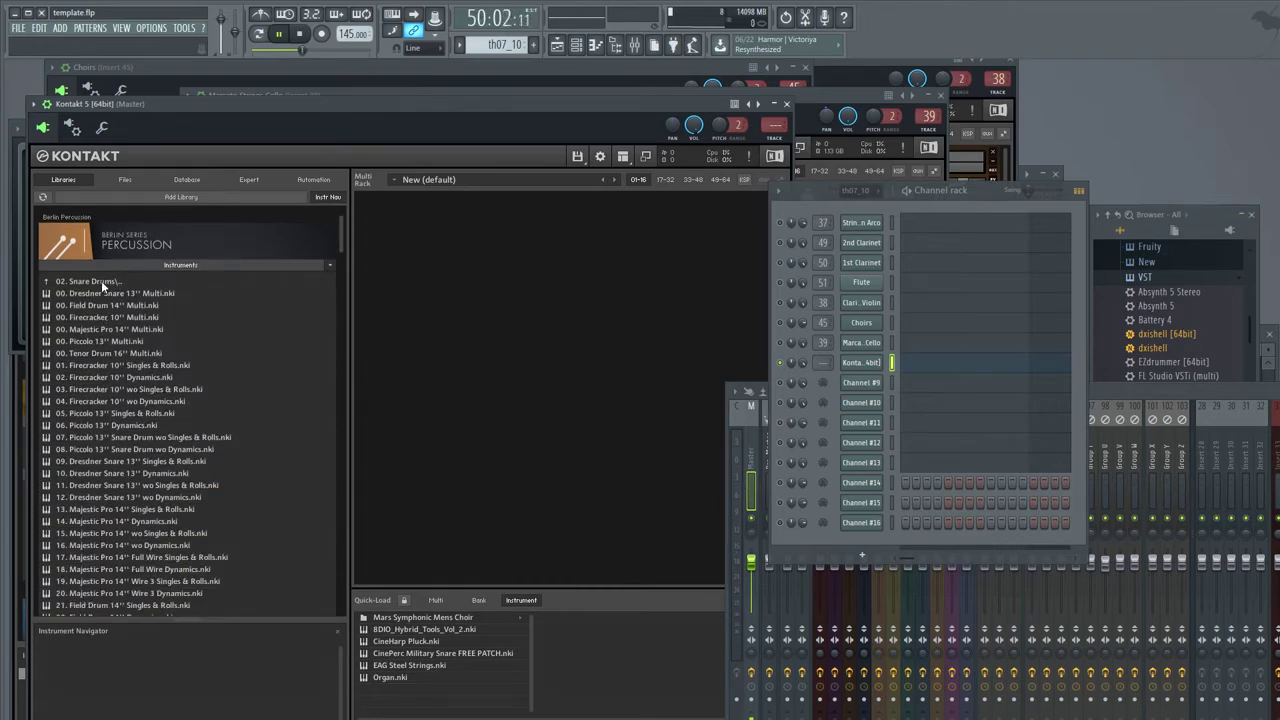
pyautogui.click(101, 281)
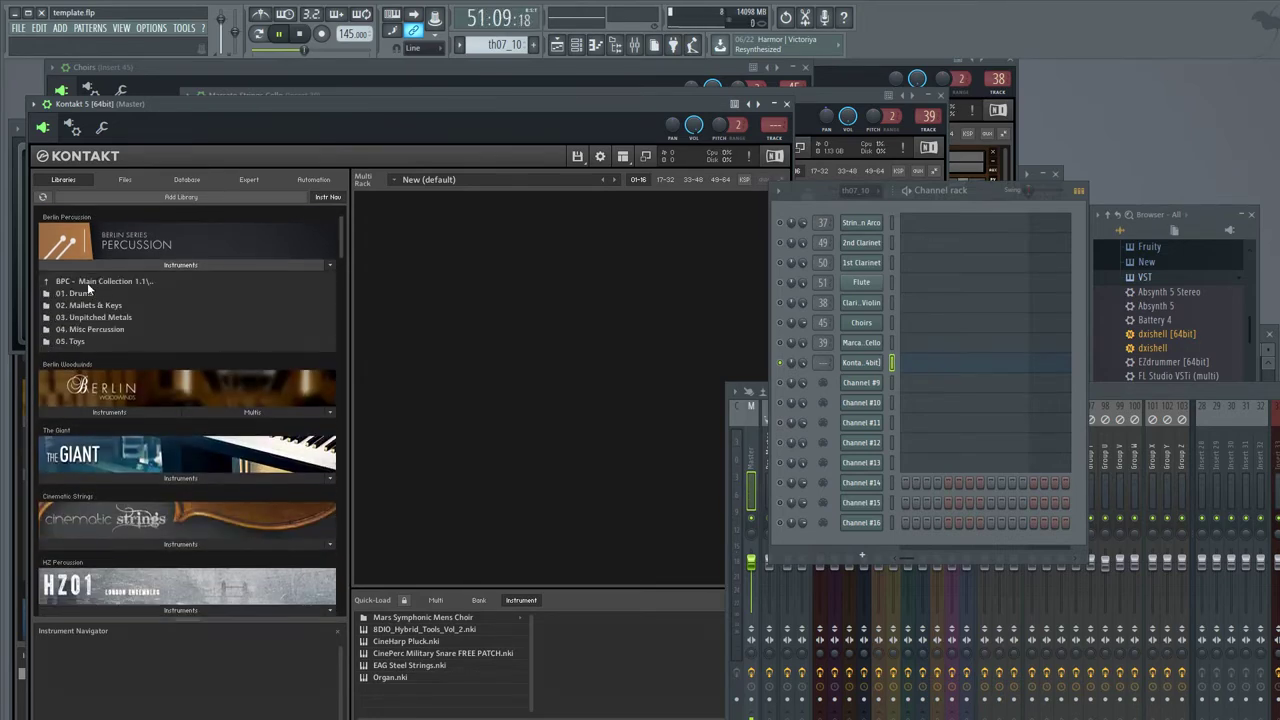
pyautogui.click(86, 306)
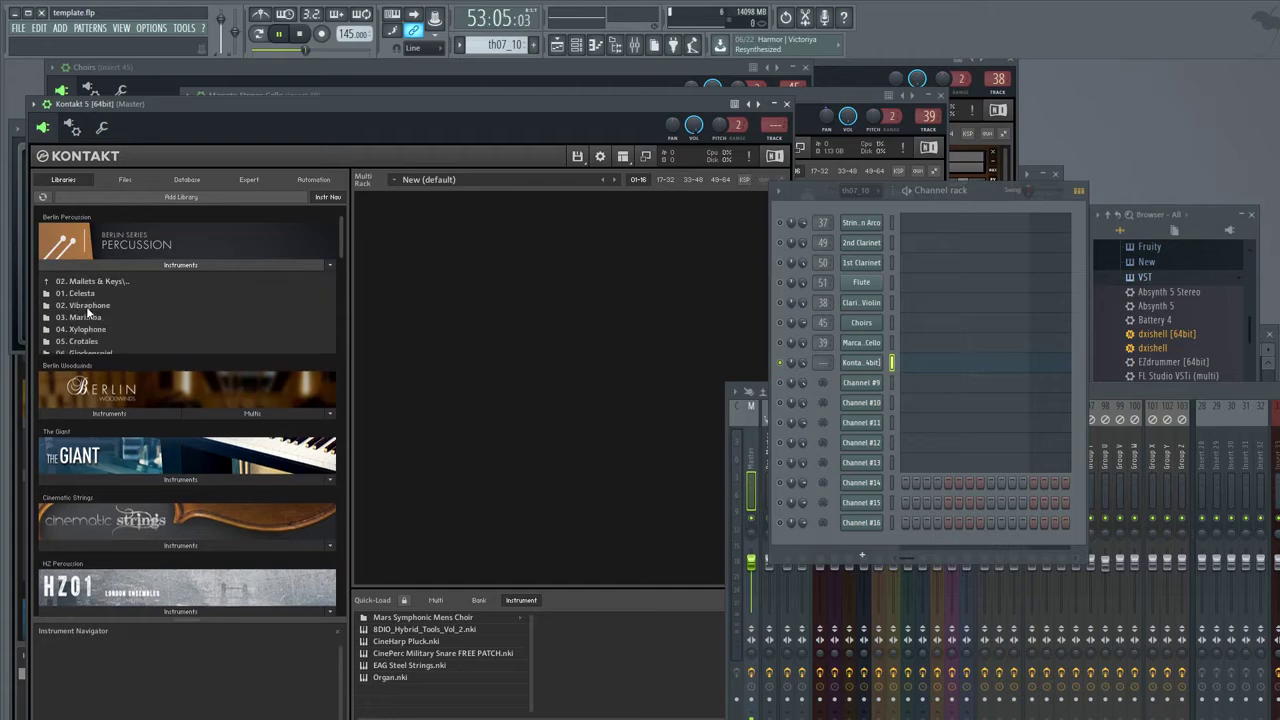
pyautogui.click(86, 306)
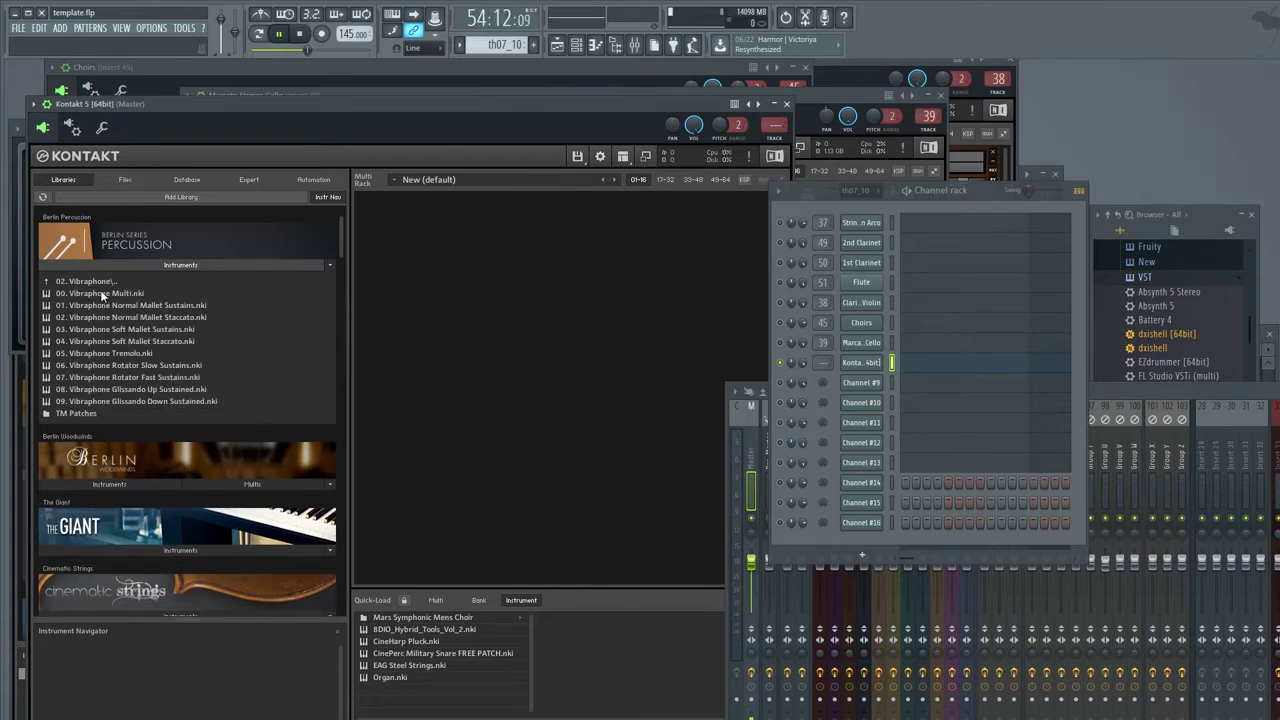
# - Try the 04. Vibraphone Soft Mallet Staccato instrument with its MIDI channel set to omni, and remove it from Kontakt
pyautogui.moveTo(103, 337); pyautogui.dragTo(425, 247)
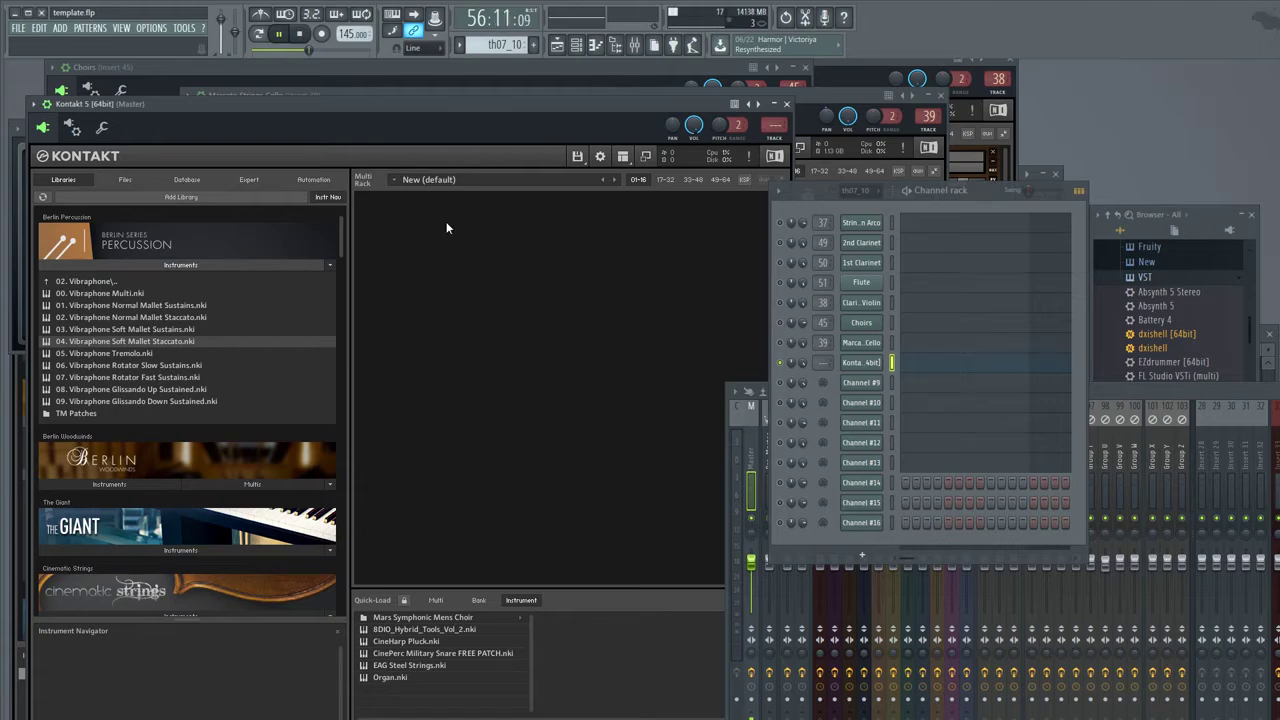
pyautogui.click(450, 240)
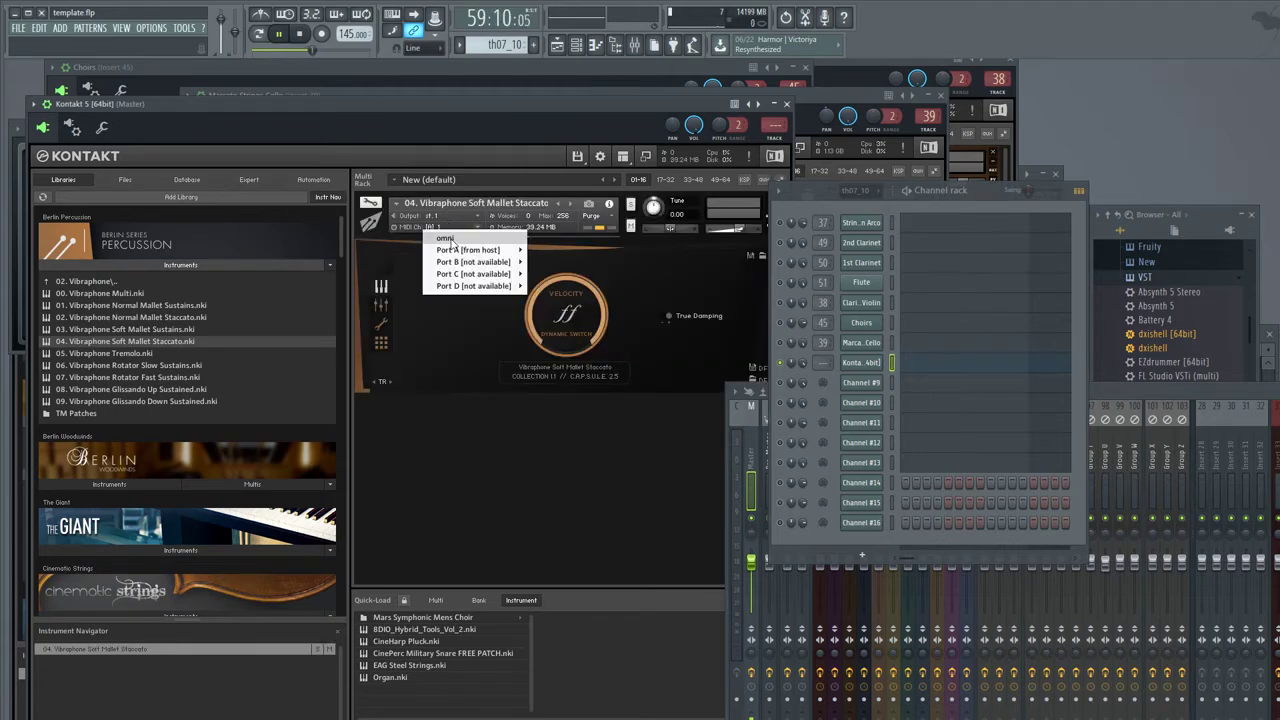
pyautogui.click(450, 243)
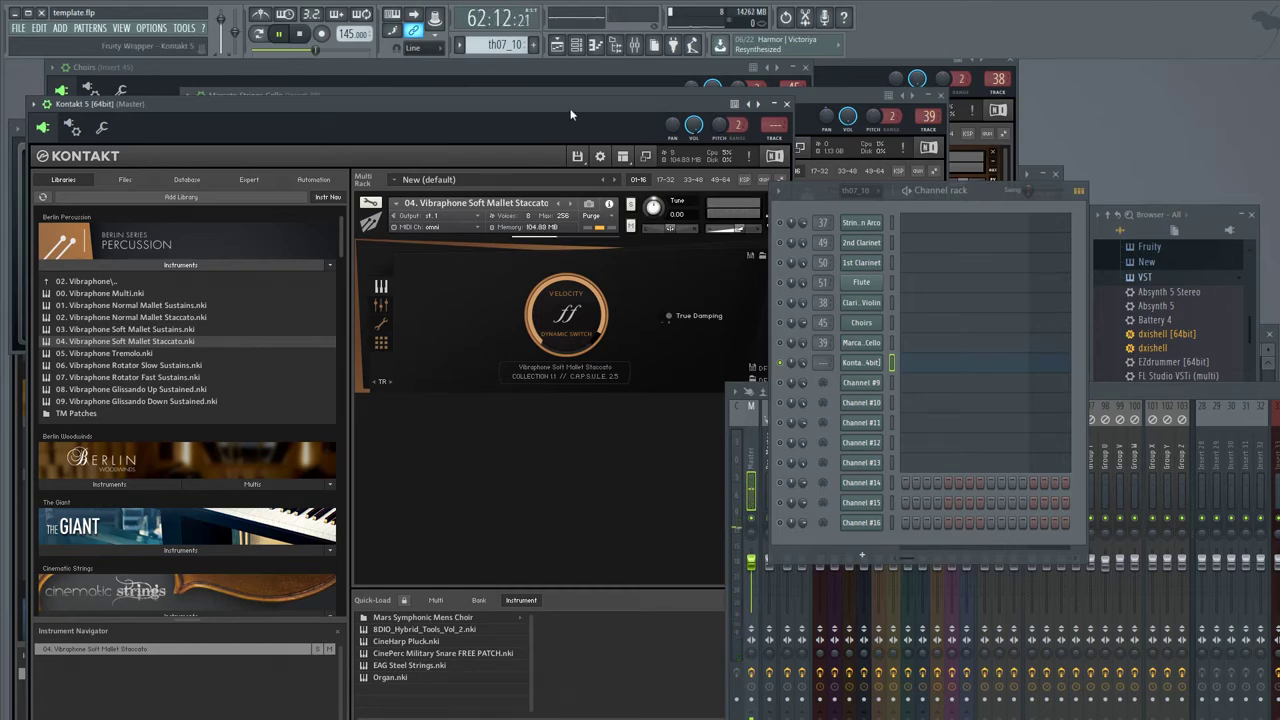
pyautogui.moveTo(571, 114); pyautogui.dragTo(594, 112)
pyautogui.click(729, 199)
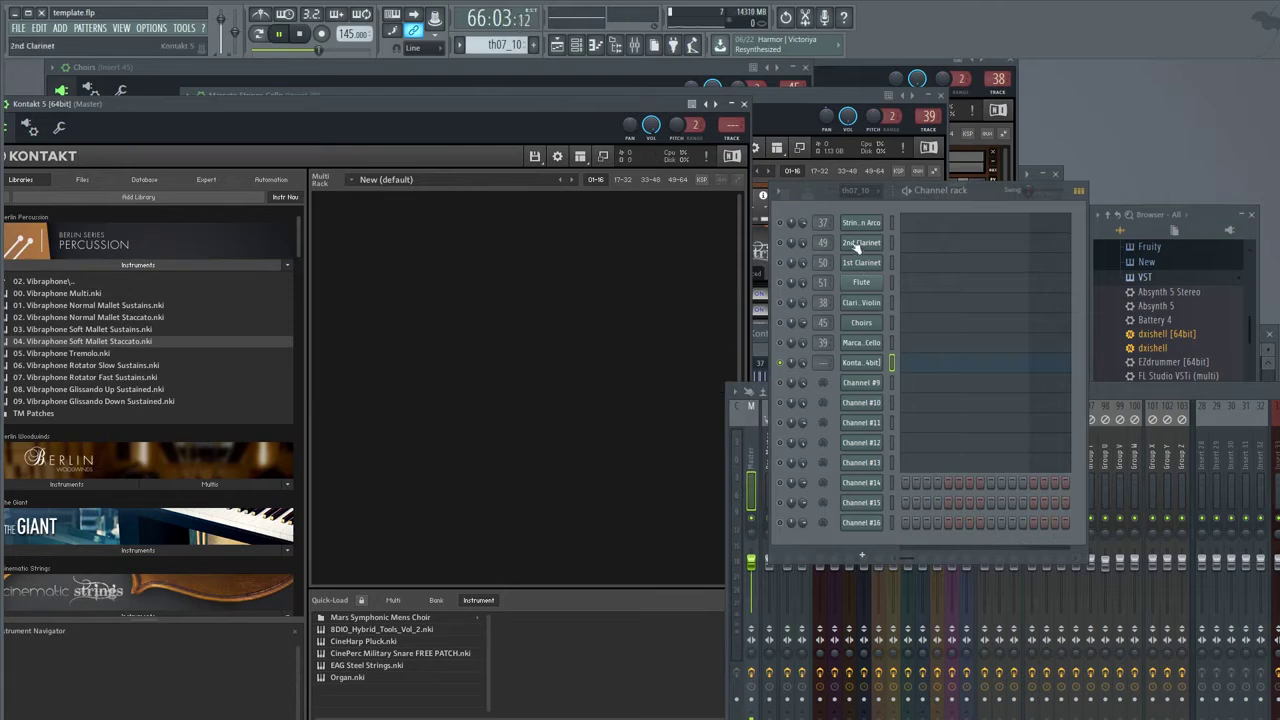
# - Move the channel rack and mixer clear of the plugin list and replace Channel #8's Kontakt with FM8
pyautogui.moveTo(808, 196); pyautogui.dragTo(493, 179)
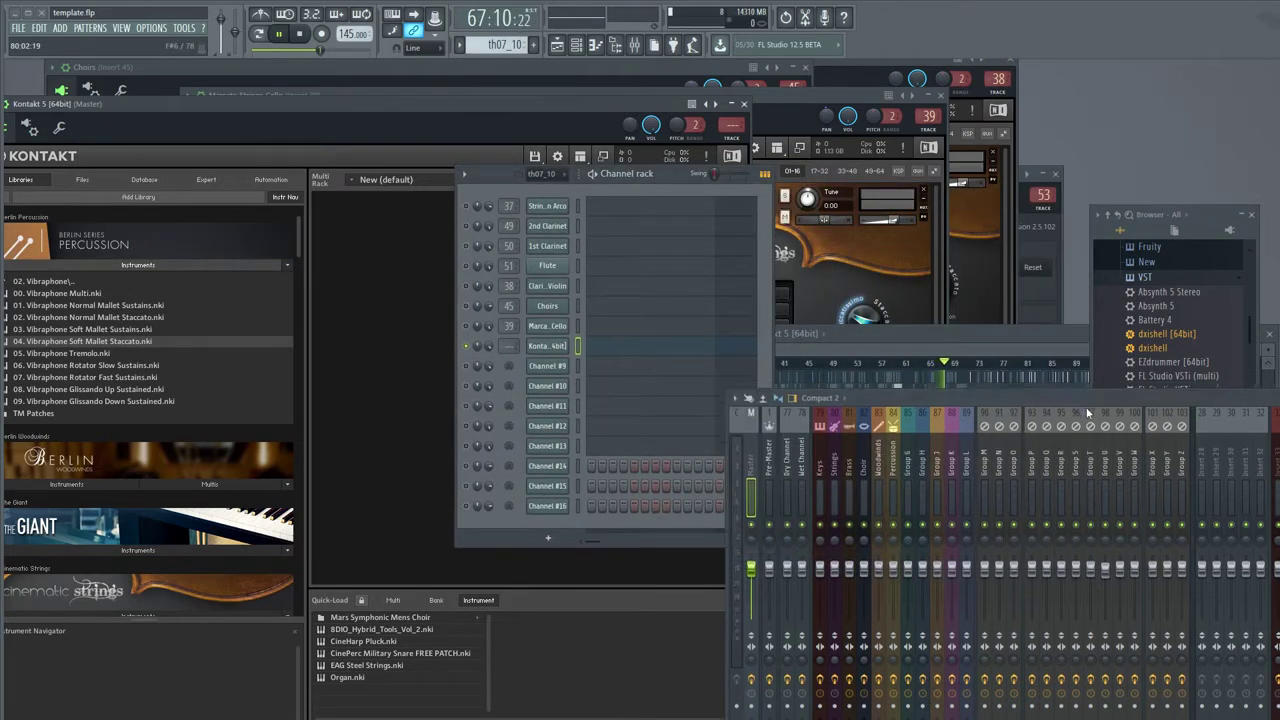
pyautogui.moveTo(1140, 390); pyautogui.dragTo(1145, 470)
pyautogui.moveTo(1148, 413); pyautogui.dragTo(565, 385)
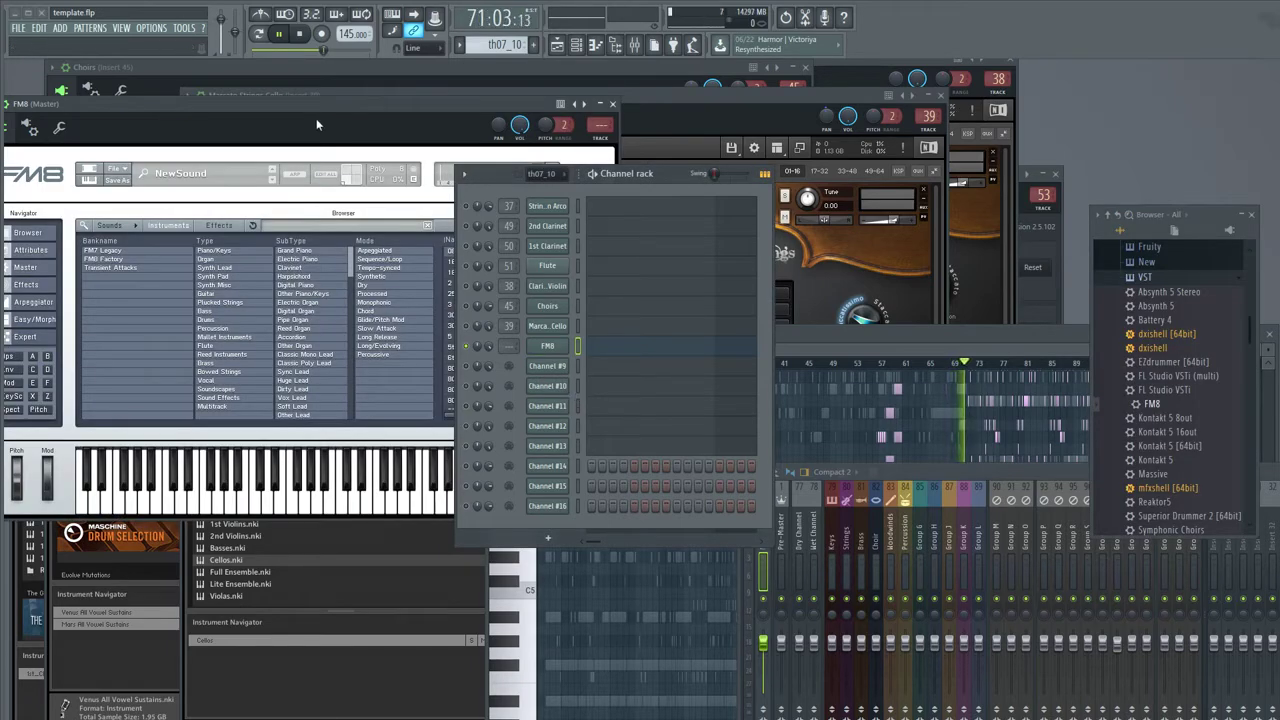
# - Stop playback and replace FM8 on the eighth channel with Kontakt 5 [64bit]
pyautogui.moveTo(493, 176); pyautogui.dragTo(424, 165)
pyautogui.click(298, 36)
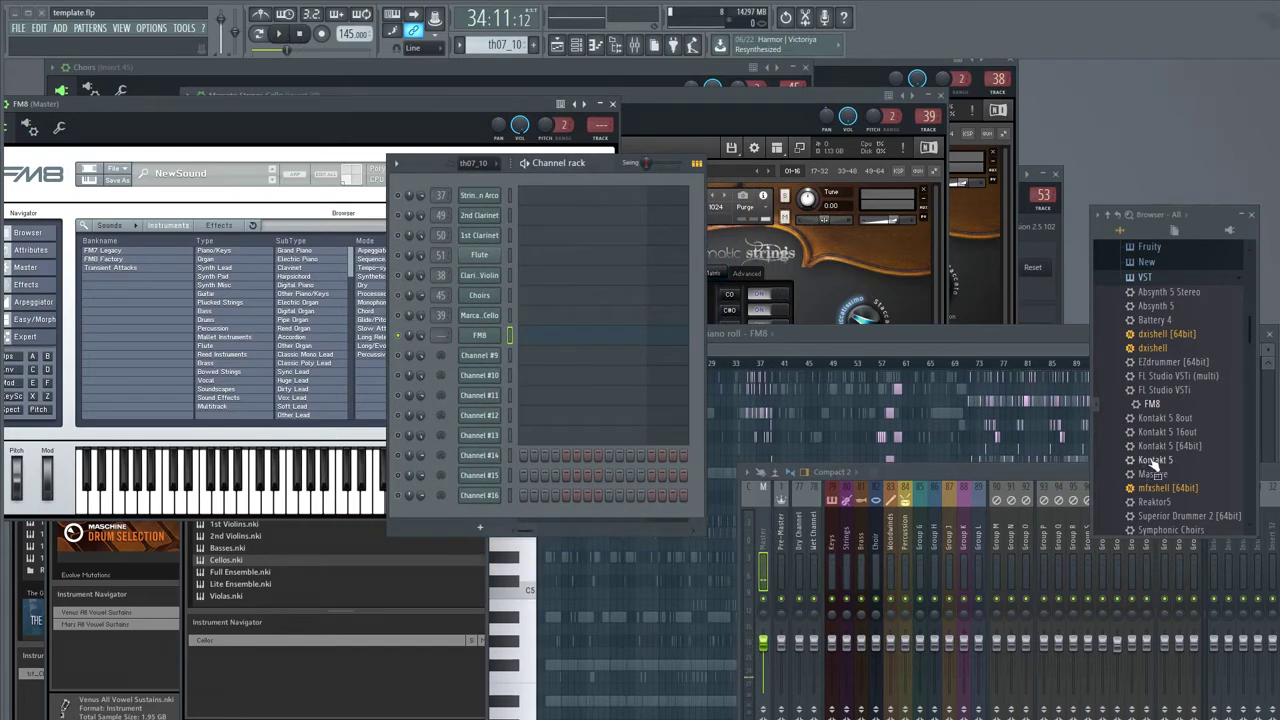
pyautogui.moveTo(1154, 466); pyautogui.dragTo(474, 336)
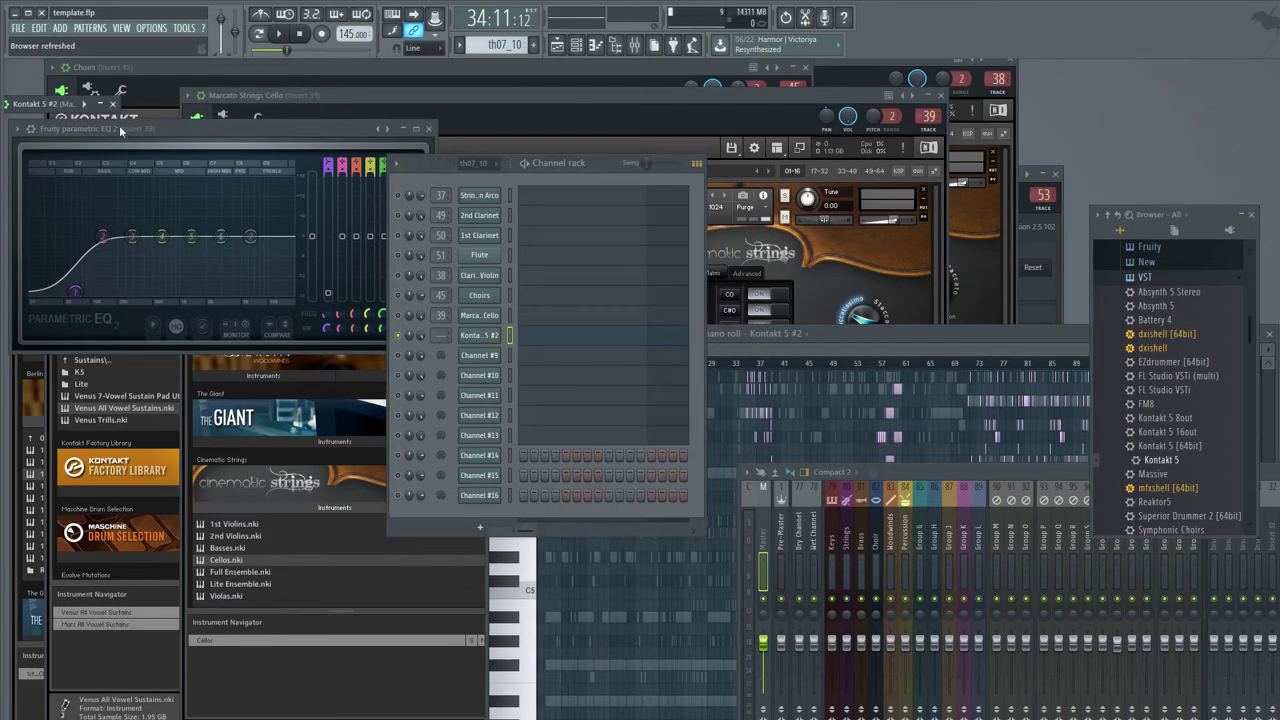
pyautogui.click(119, 125)
pyautogui.moveTo(1150, 457); pyautogui.dragTo(480, 340)
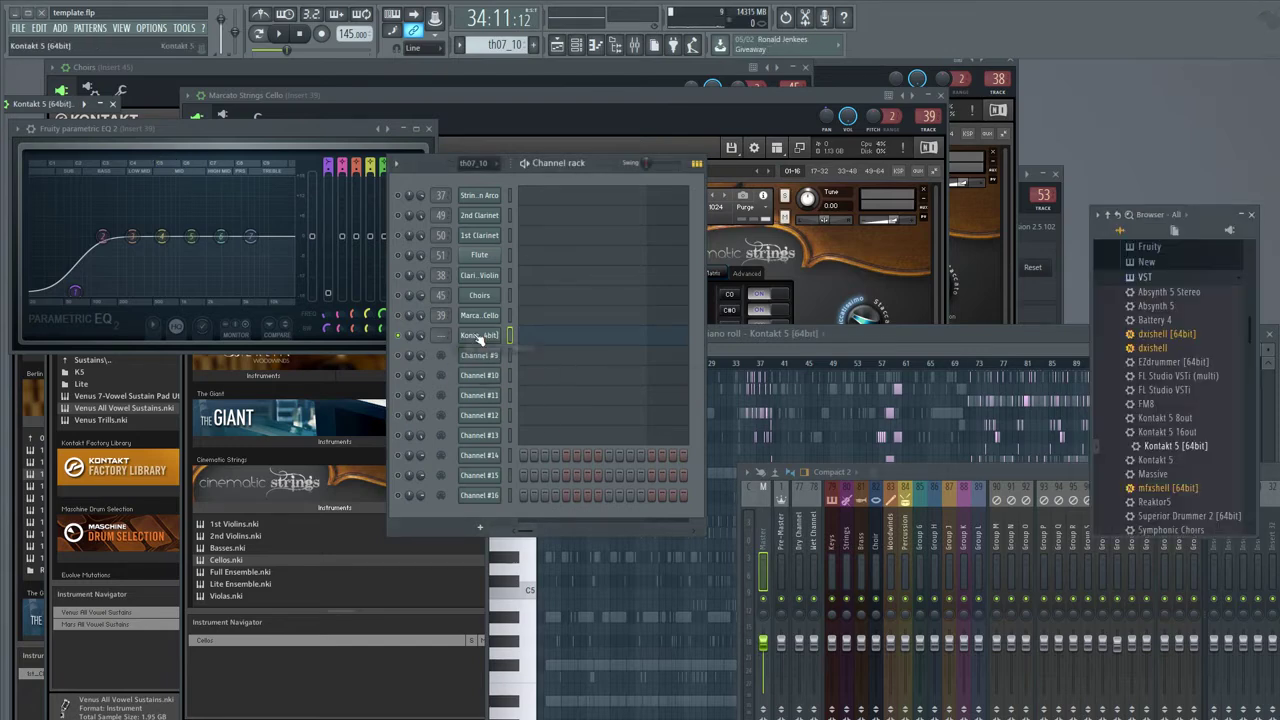
# - Show the playlist and position the Kontakt window and channel rack so they do not overlap
pyautogui.press('F5')
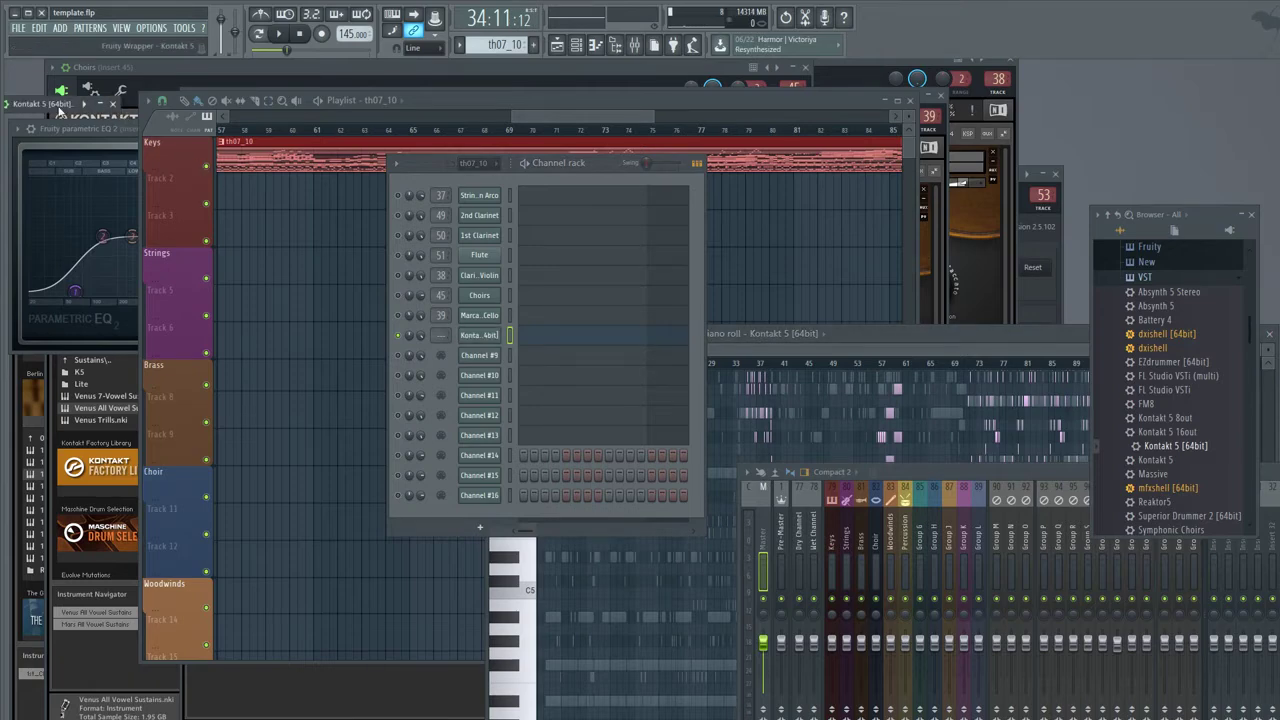
pyautogui.moveTo(101, 106); pyautogui.dragTo(167, 93)
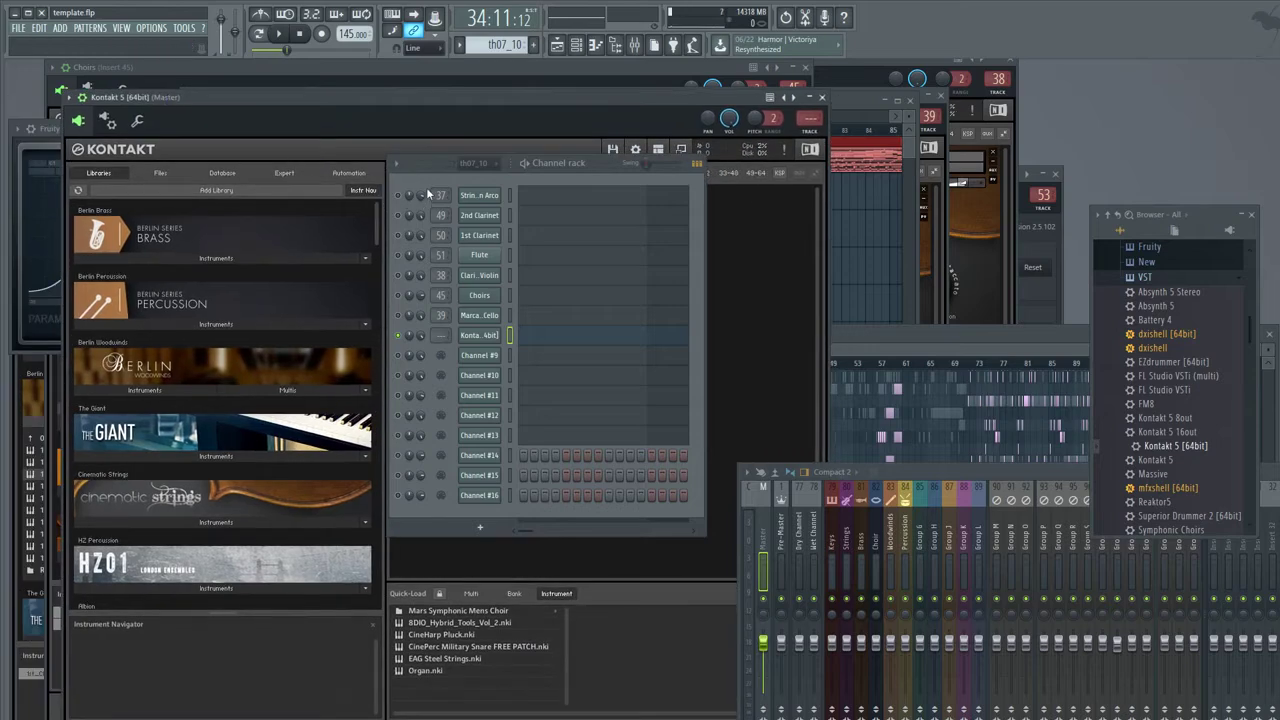
pyautogui.moveTo(432, 162); pyautogui.dragTo(919, 136)
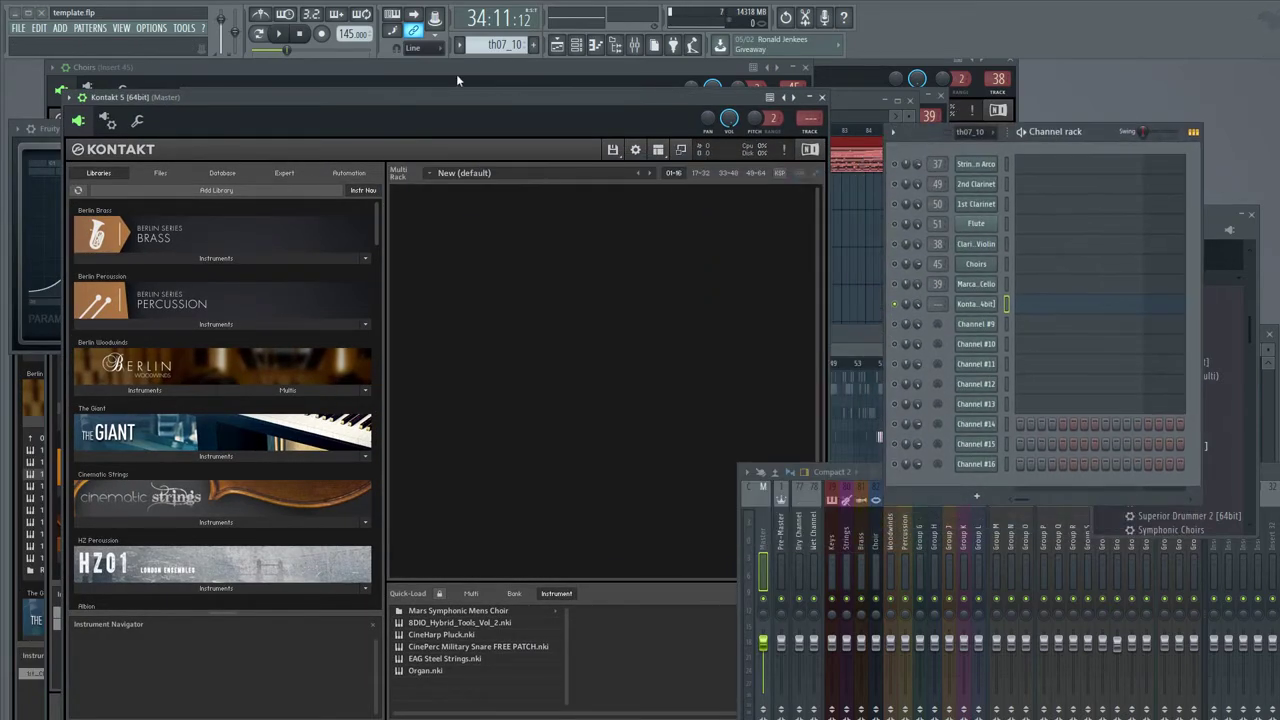
pyautogui.moveTo(458, 93); pyautogui.dragTo(417, 72)
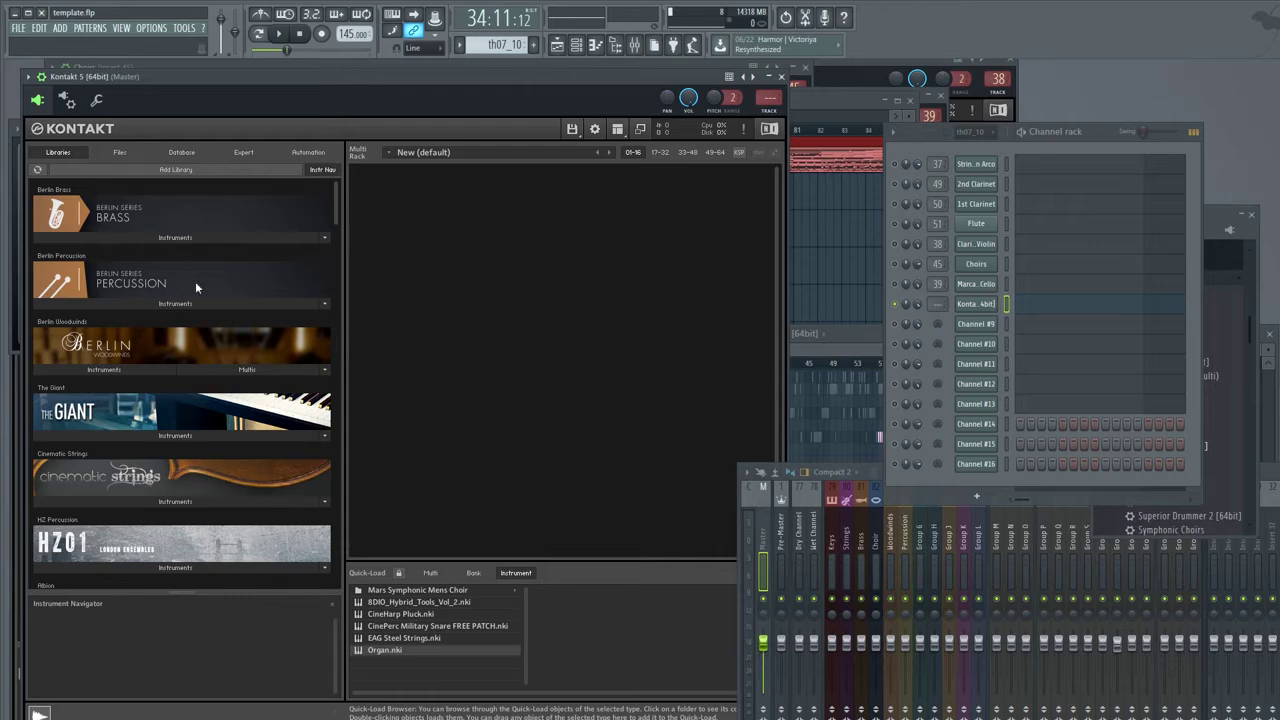
# - Audition the Organ instrument with its MIDI channel set to omni, and remove it from Kontakt
pyautogui.click(400, 199)
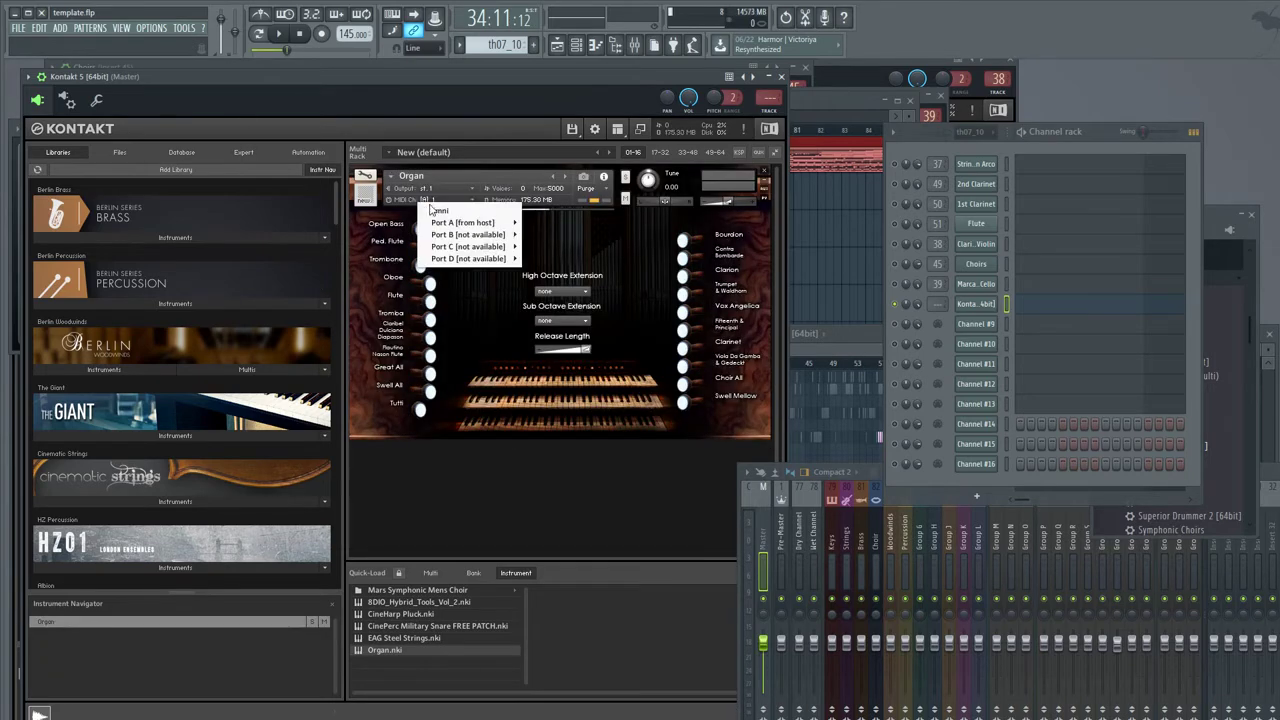
pyautogui.click(440, 206)
pyautogui.press('F7')
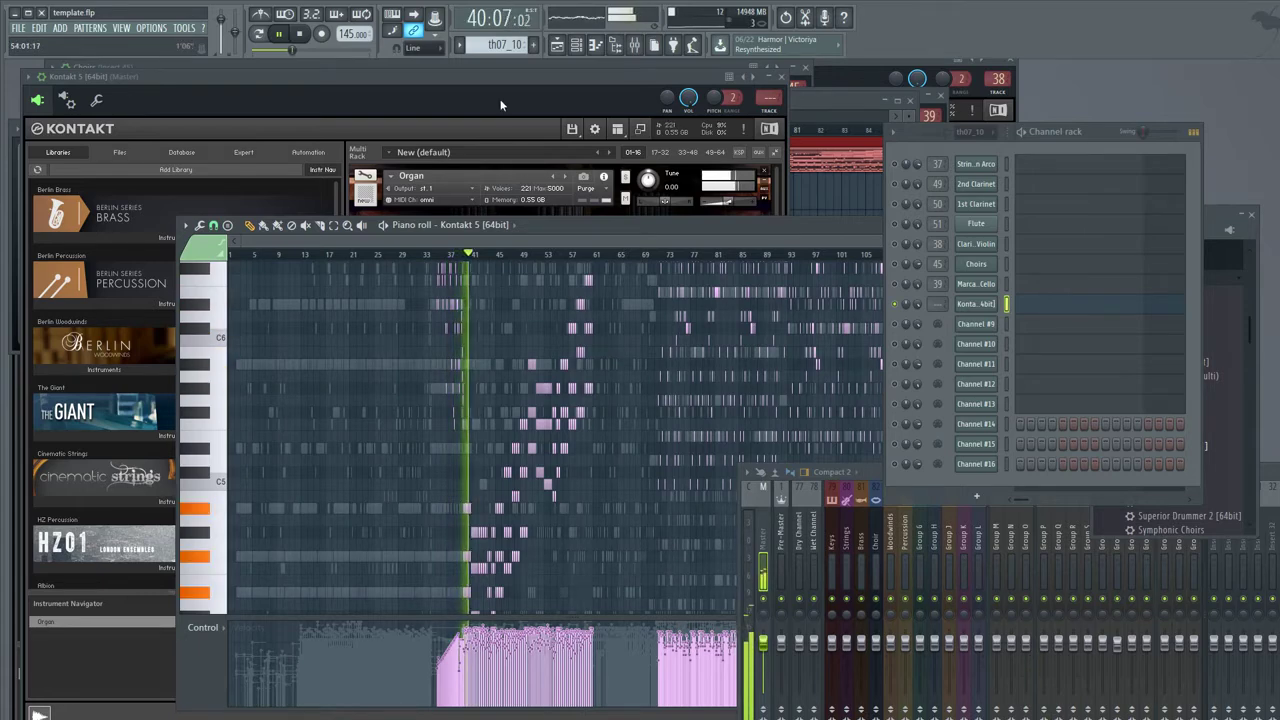
pyautogui.press('F7')
pyautogui.click(765, 171)
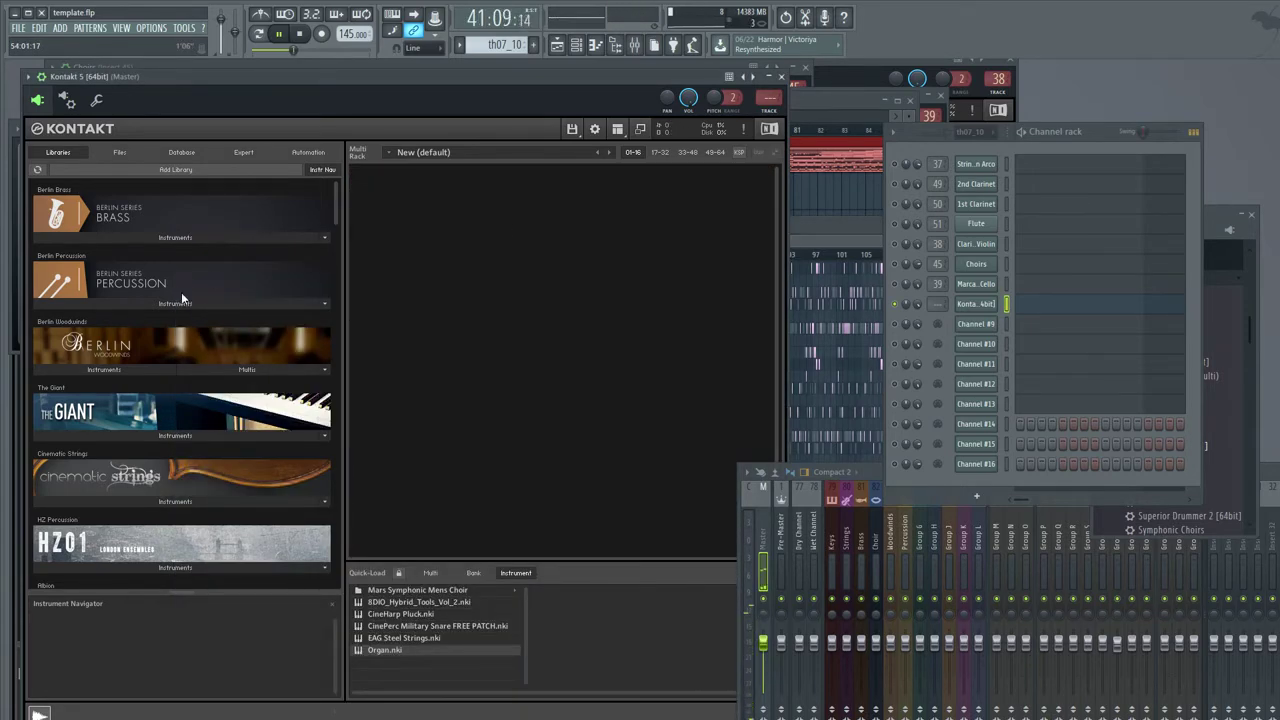
# - Load Full Ensemble.nki from the Cinematic Strings library into Kontakt
pyautogui.click(150, 372)
pyautogui.scroll(-3, 122, 355)
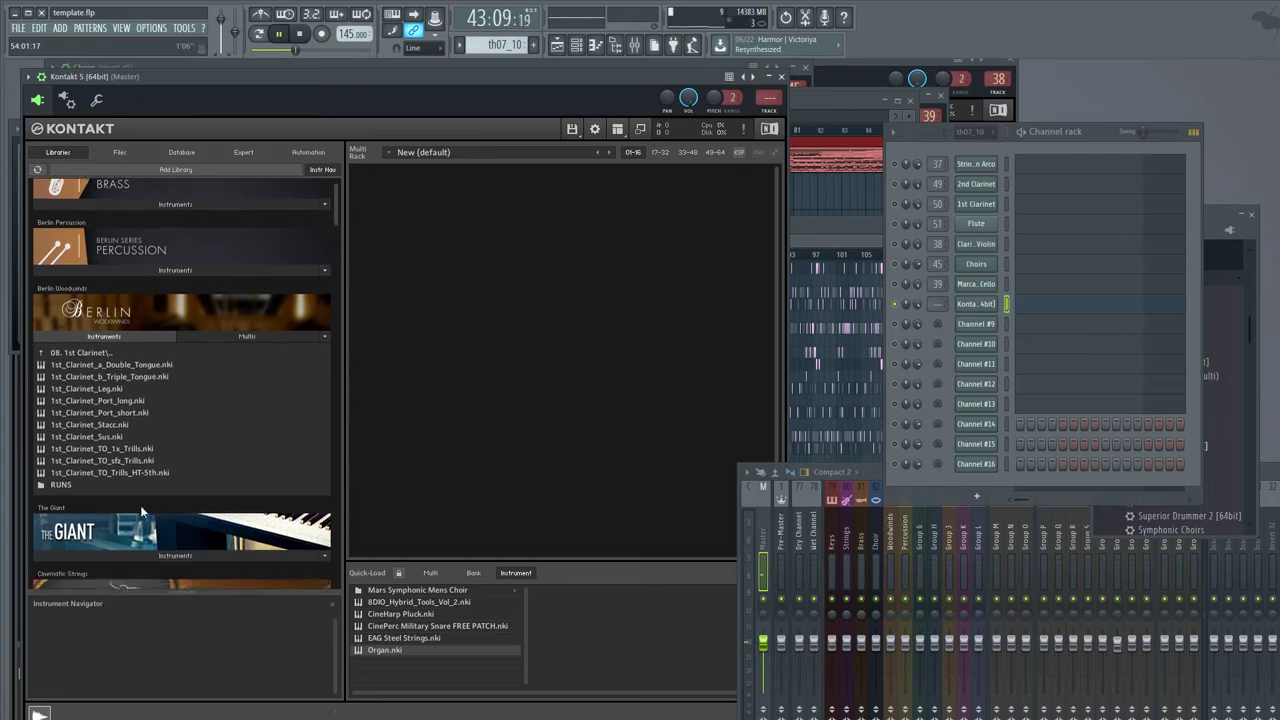
pyautogui.click(116, 571)
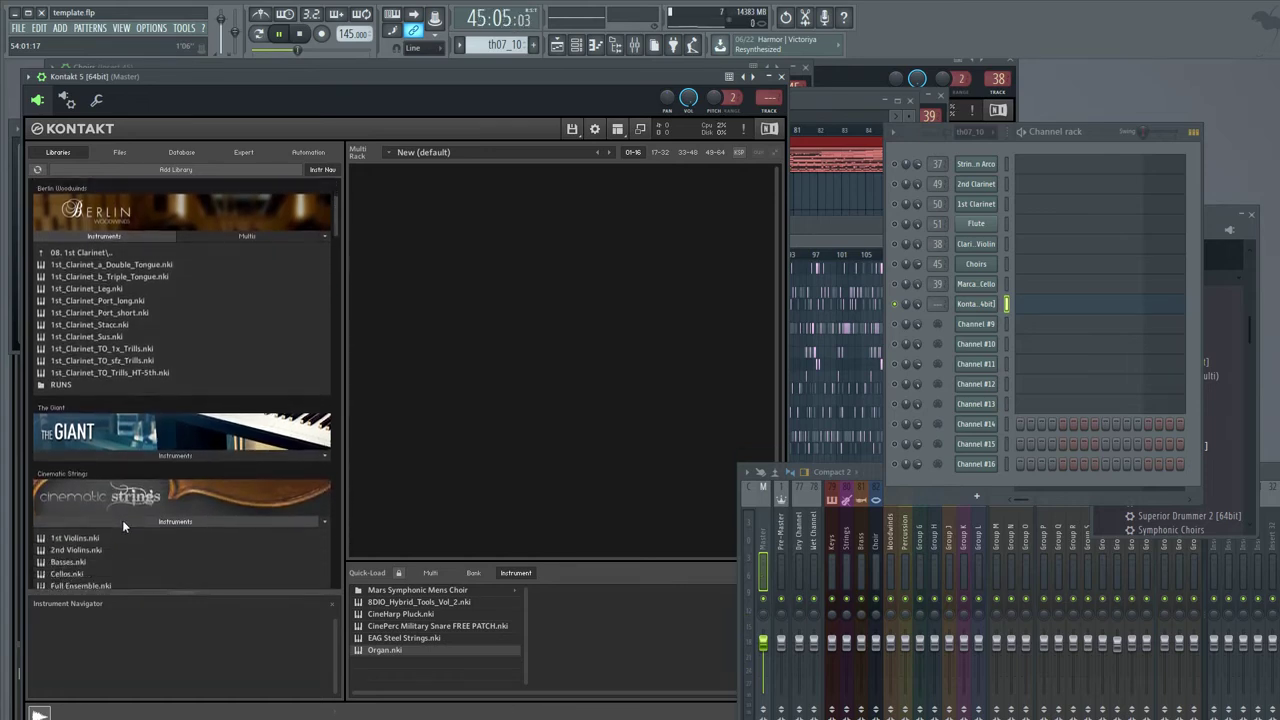
pyautogui.moveTo(100, 540); pyautogui.dragTo(388, 354)
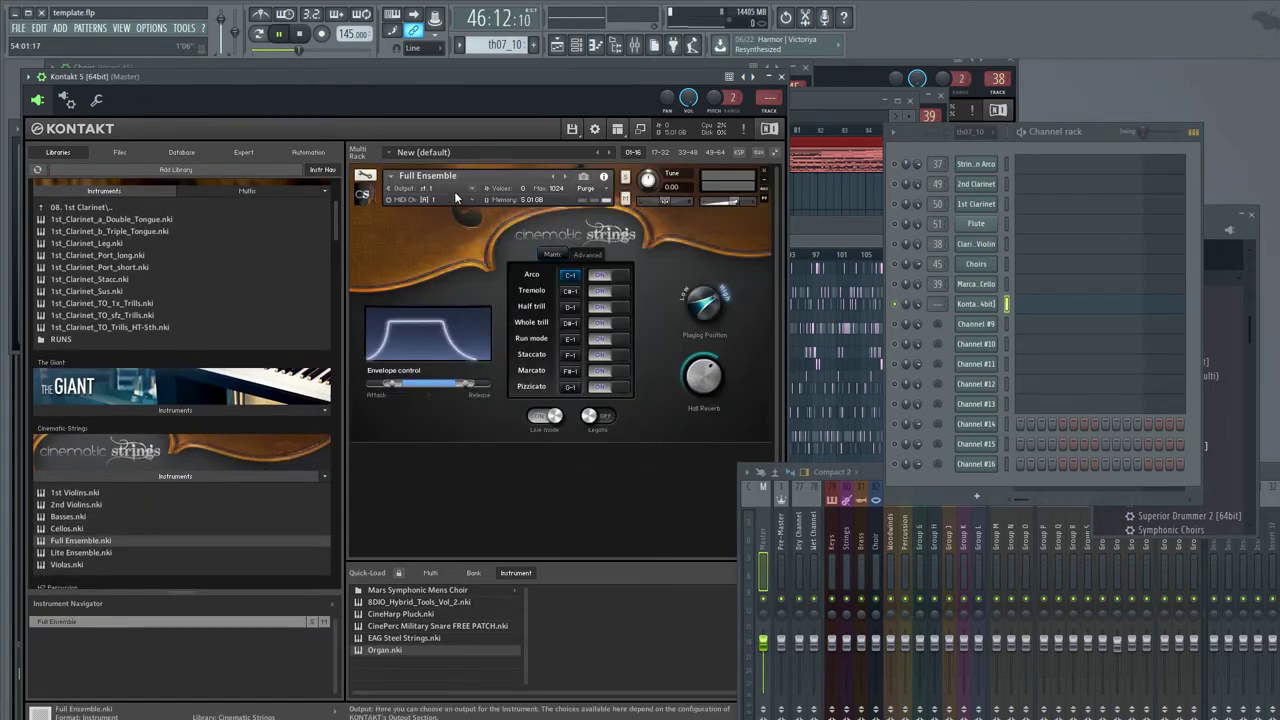
# - Set the Full Ensemble's MIDI channel to omni and switch its articulation to Staccato
pyautogui.click(454, 197)
pyautogui.click(453, 210)
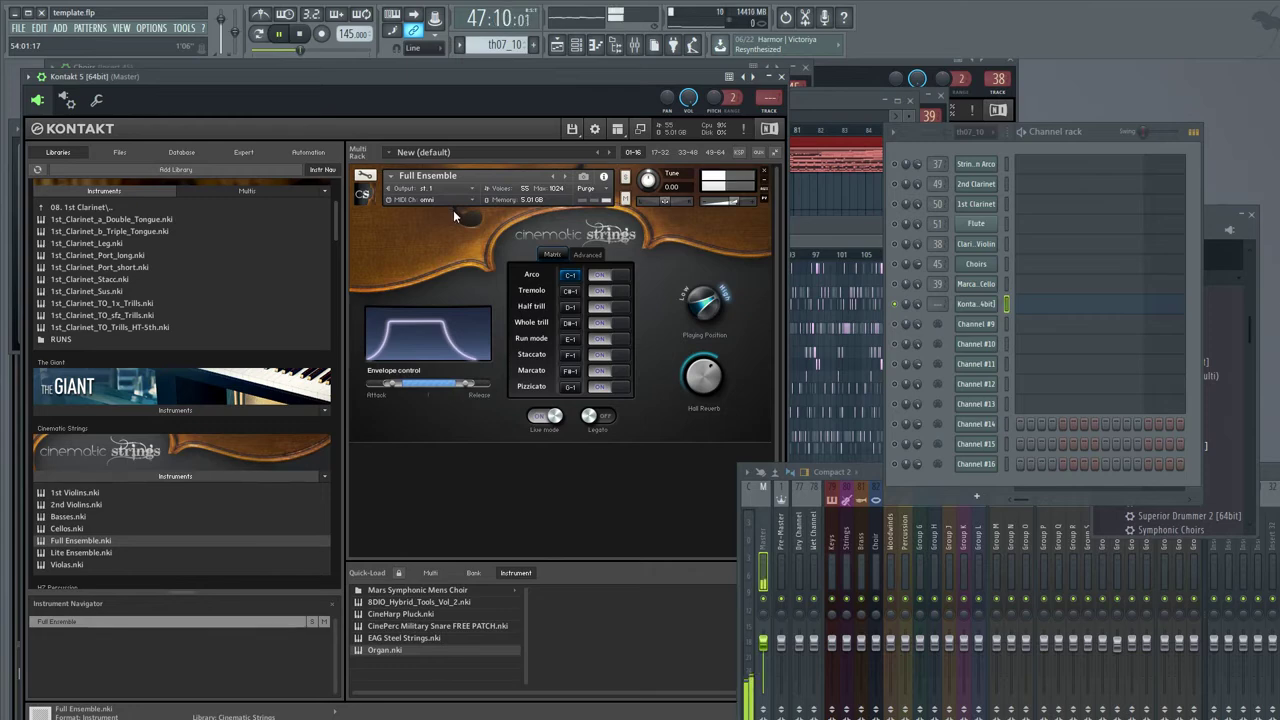
pyautogui.click(570, 357)
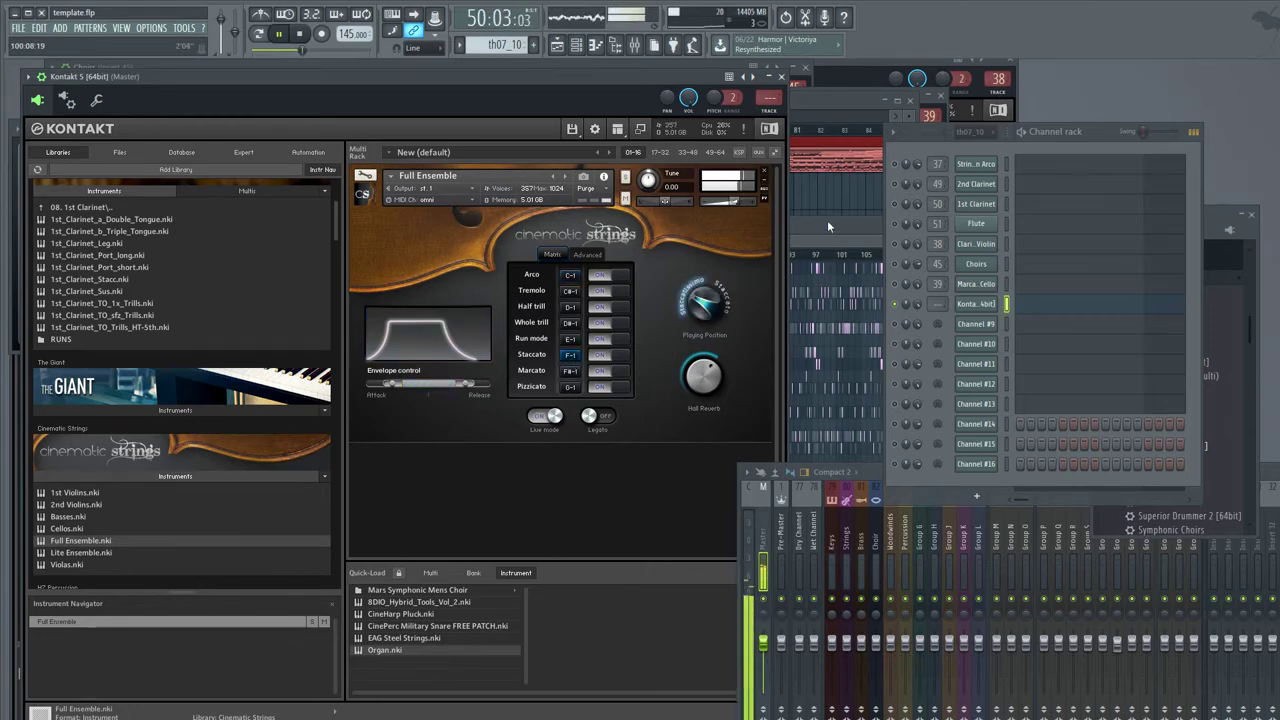
# - Show the piano roll and route the Full Ensemble's Kontakt channel to mixer track 40
pyautogui.press('F7')
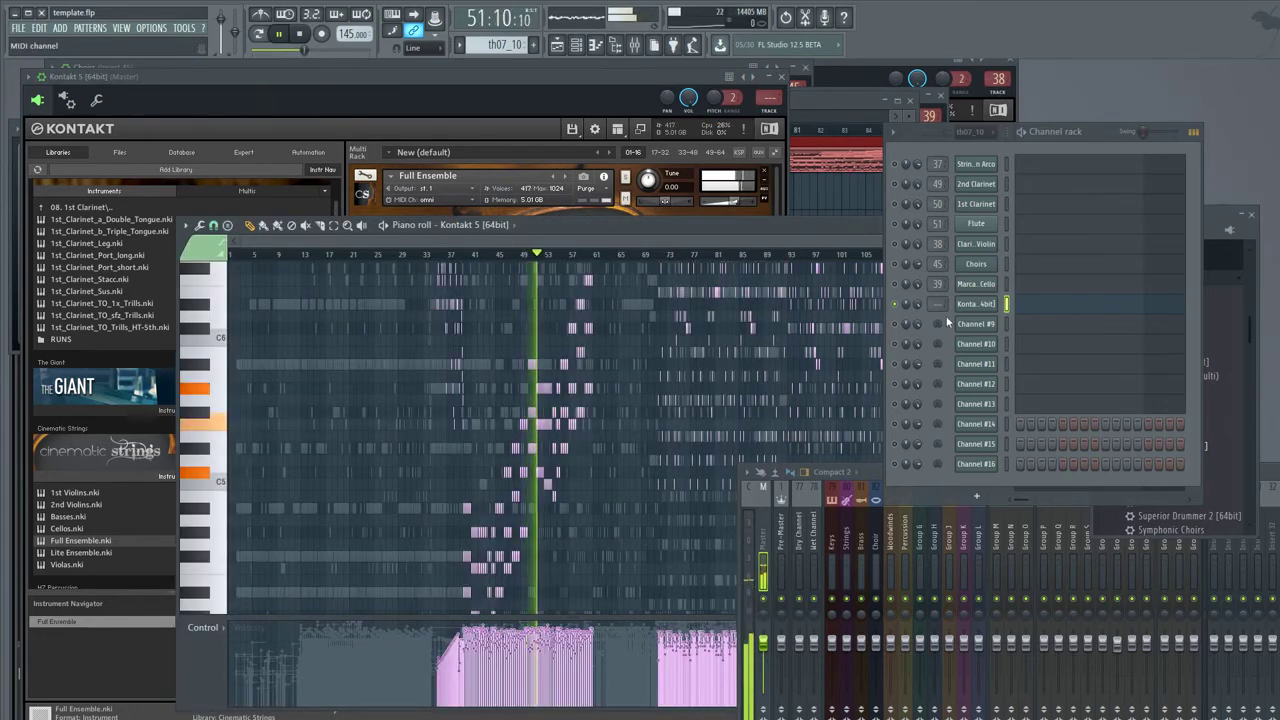
pyautogui.scroll(20, 940, 304)
pyautogui.scroll(20, 940, 304)
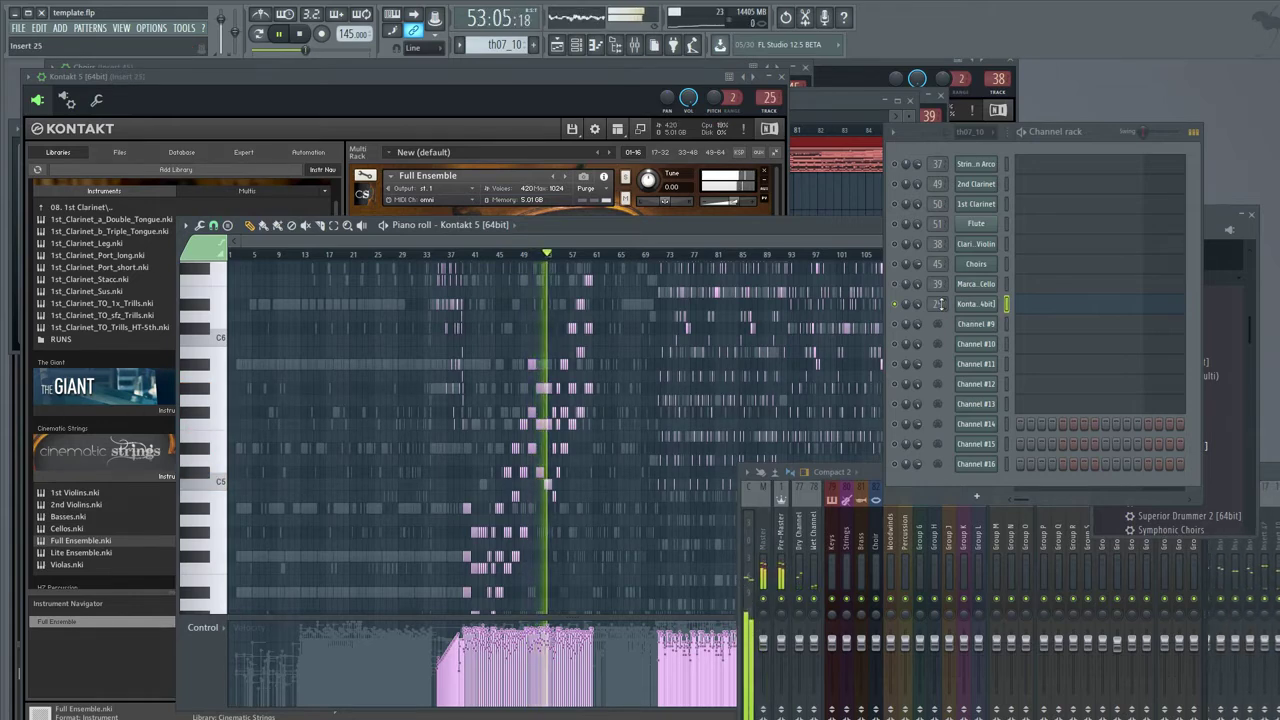
pyautogui.scroll(-4, 940, 304)
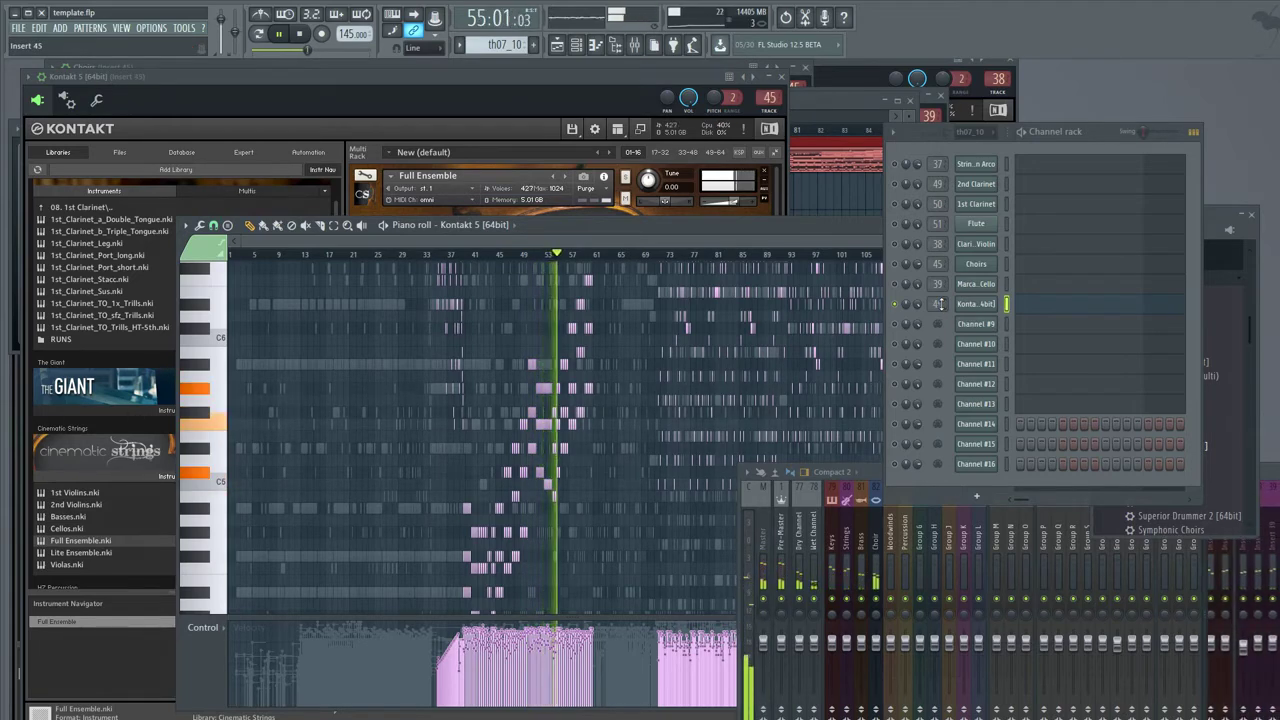
pyautogui.scroll(-1, 940, 304)
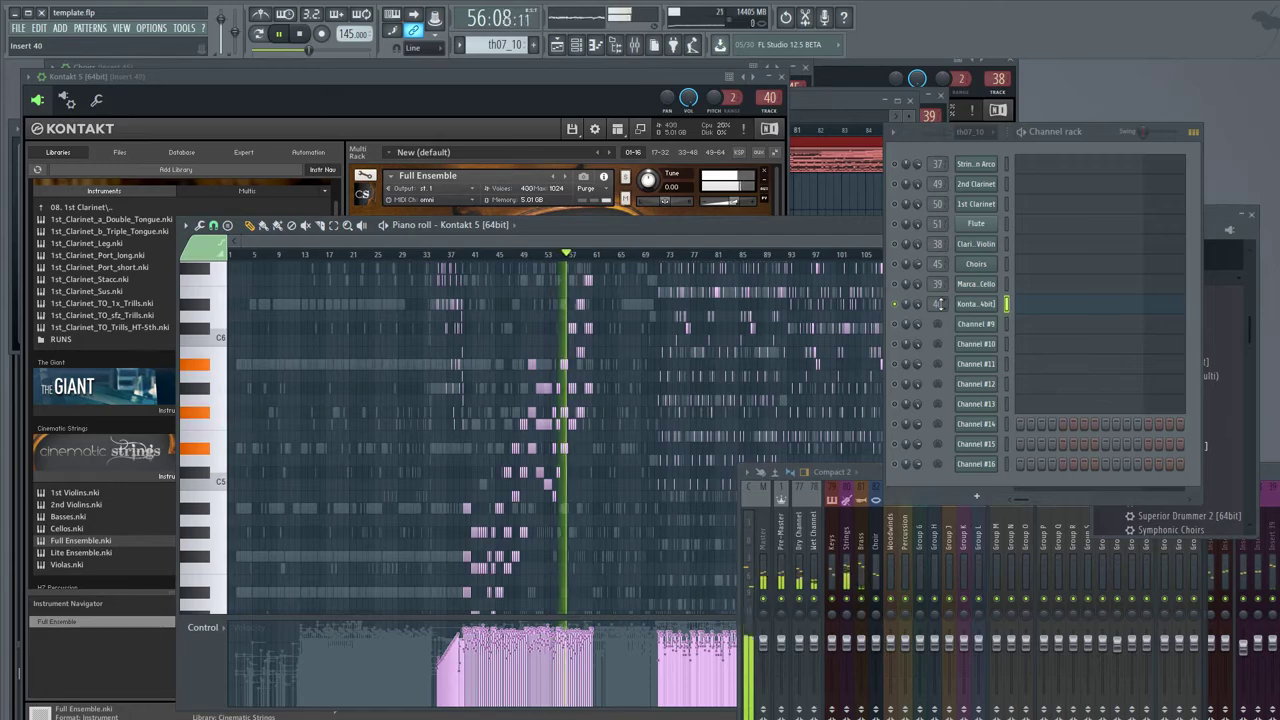
# - Move the mixer so insert 40 is in view and play the Full Ensemble part from about bar 72
pyautogui.moveTo(868, 484); pyautogui.dragTo(234, 449)
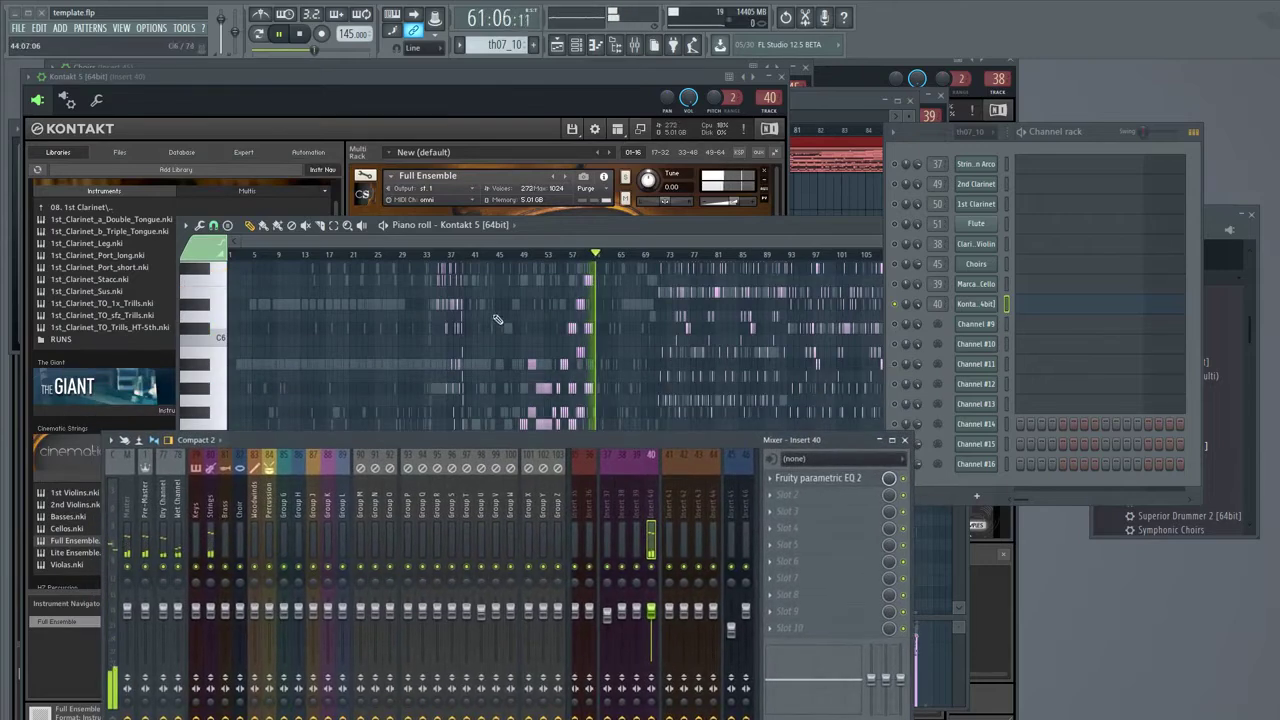
pyautogui.click(664, 255)
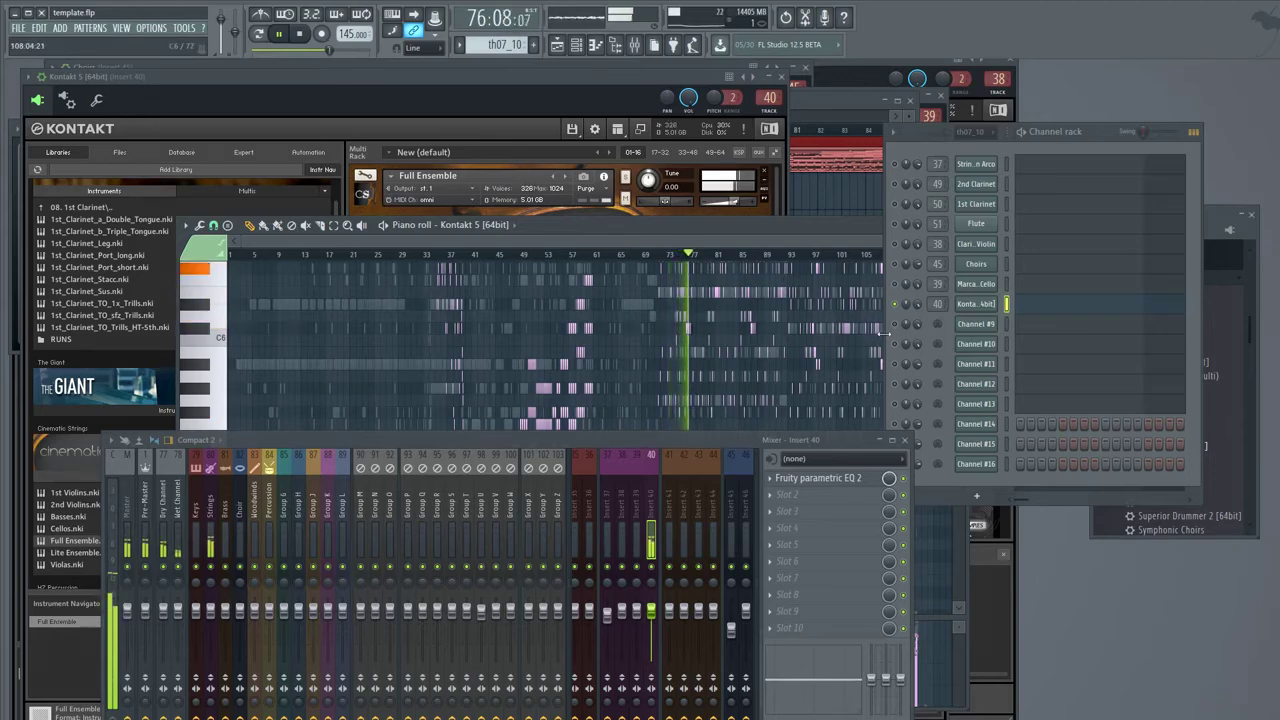
# - Select Channel #9 and play its part from about bar 5, ending with playback stopped
pyautogui.click(1050, 335)
pyautogui.click(1045, 325)
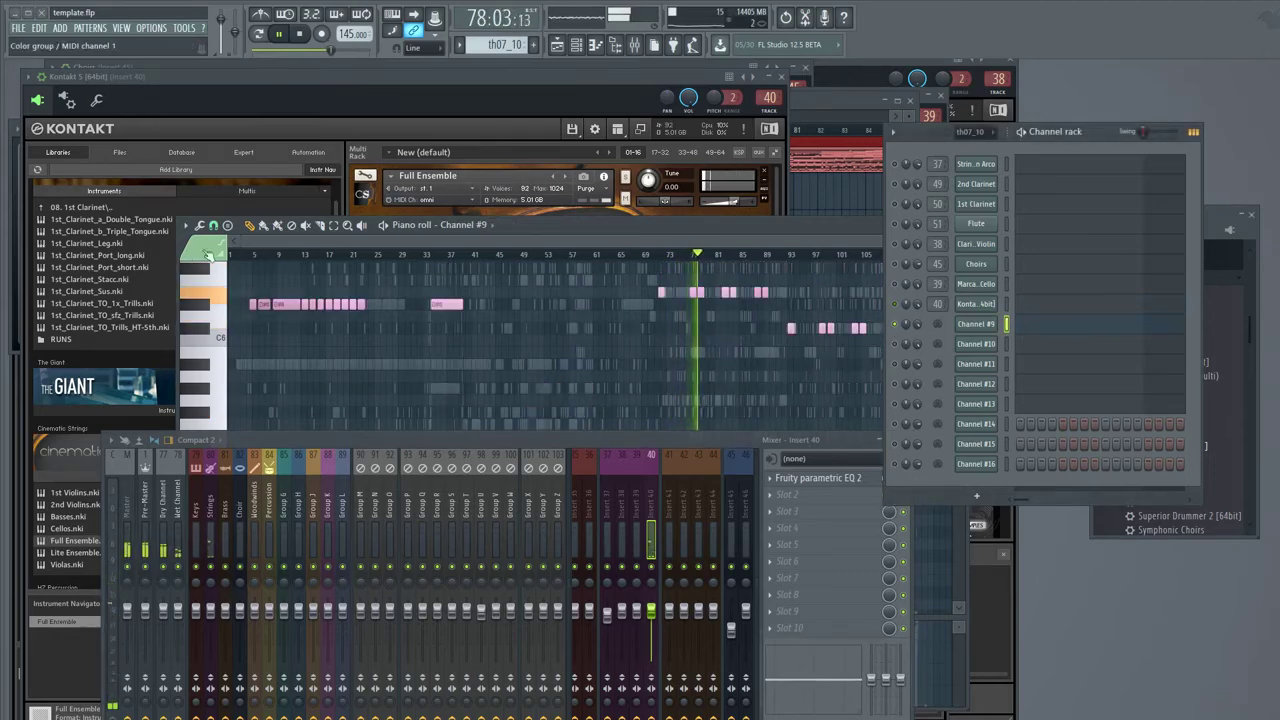
pyautogui.click(255, 260)
pyautogui.scroll(3, 423, 360)
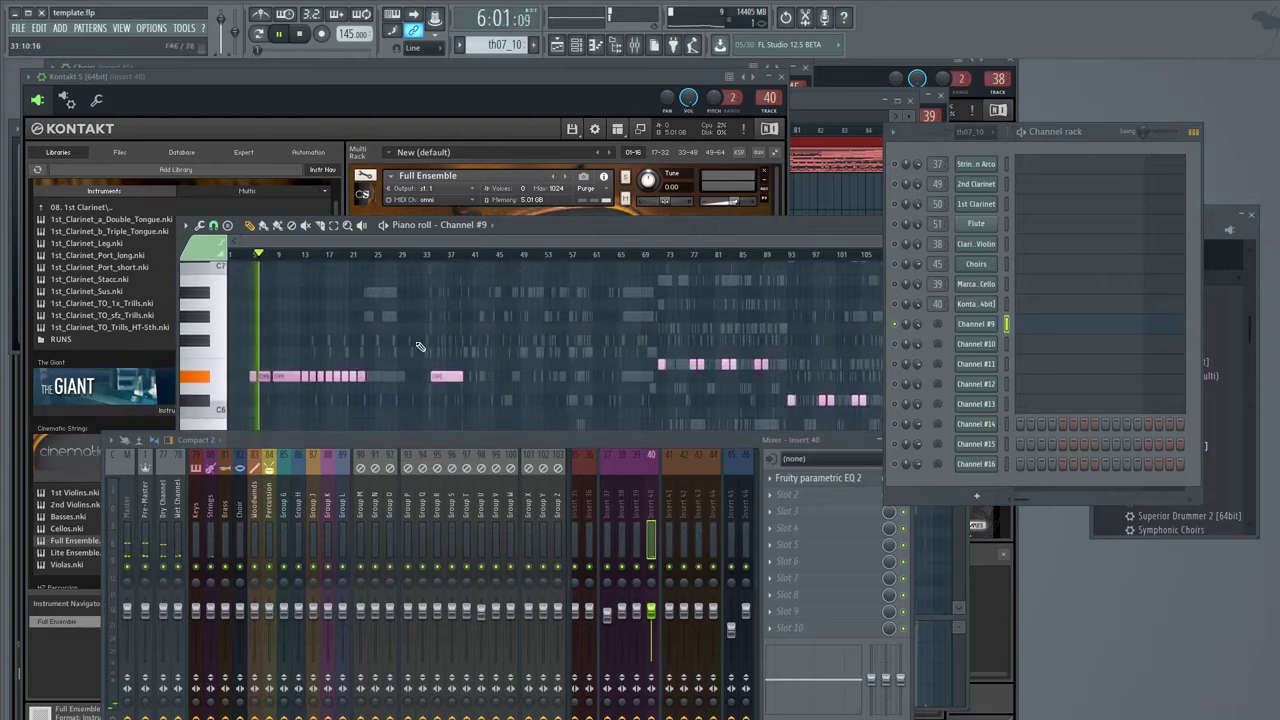
pyautogui.press('space')
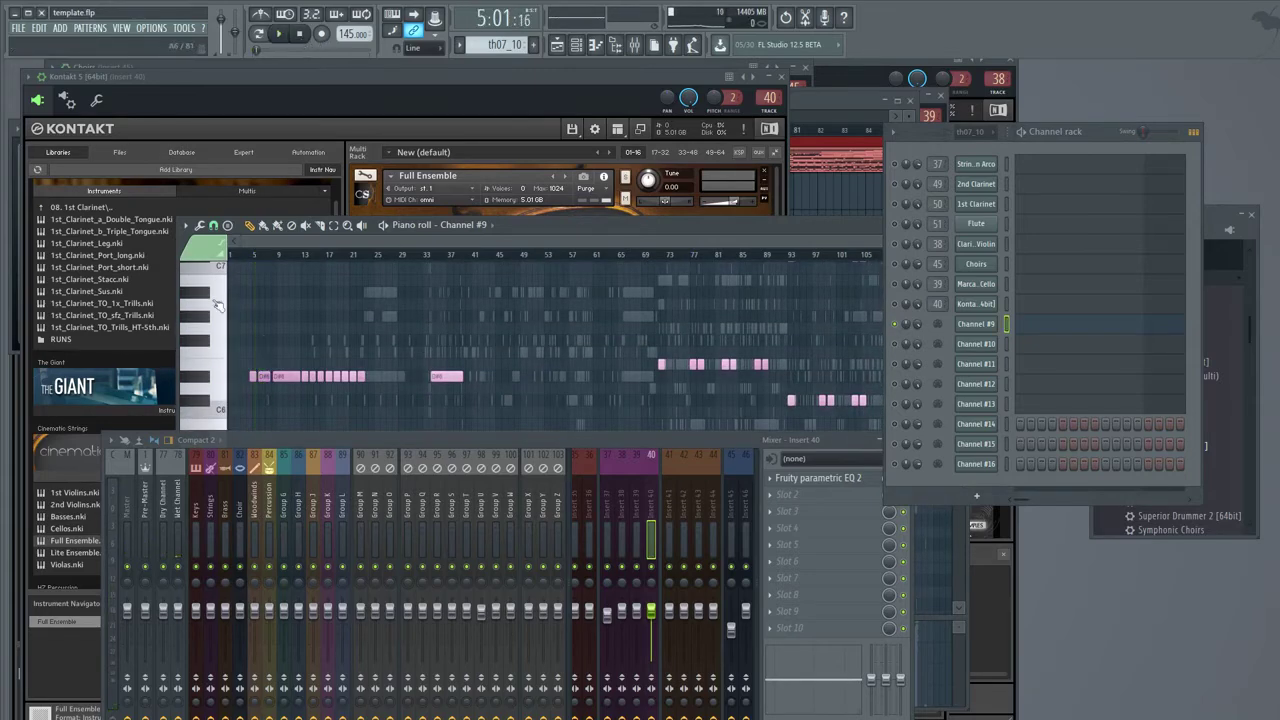
# - Replace Channel #9 with Kontakt 5 [64bit] and route it to mixer track 54
pyautogui.moveTo(1020, 136); pyautogui.dragTo(721, 139)
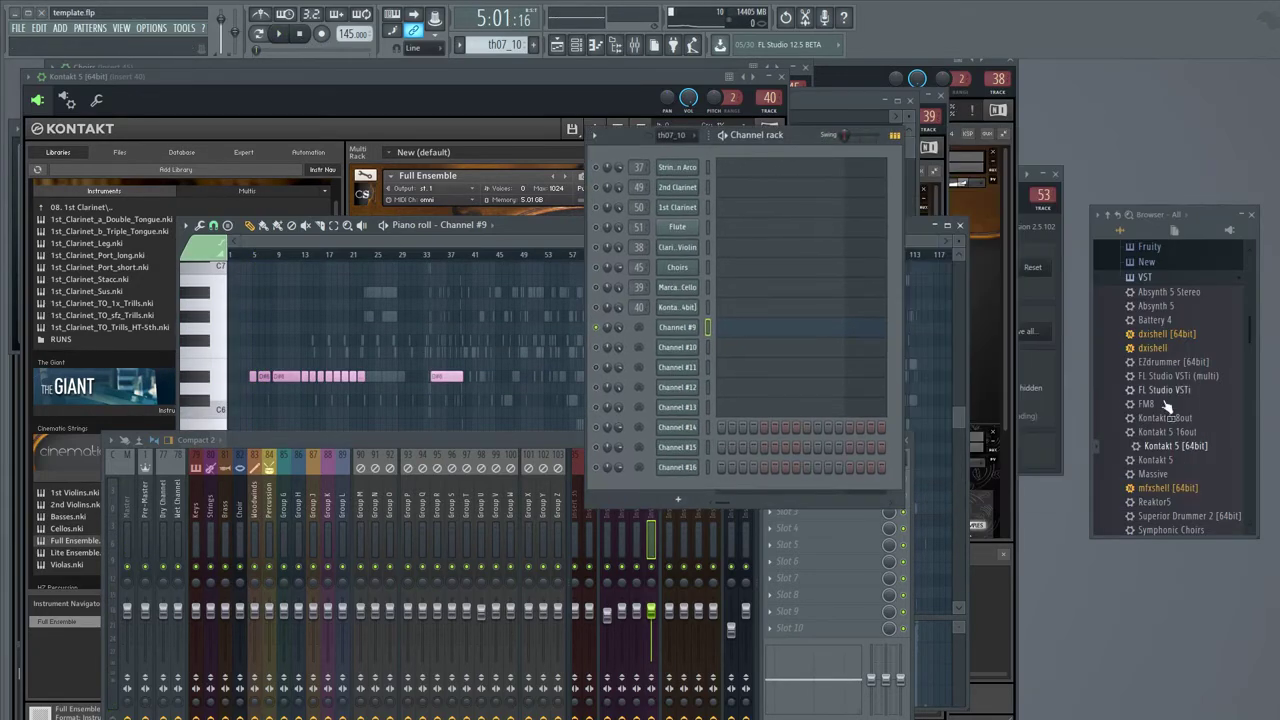
pyautogui.moveTo(1175, 452); pyautogui.dragTo(667, 327)
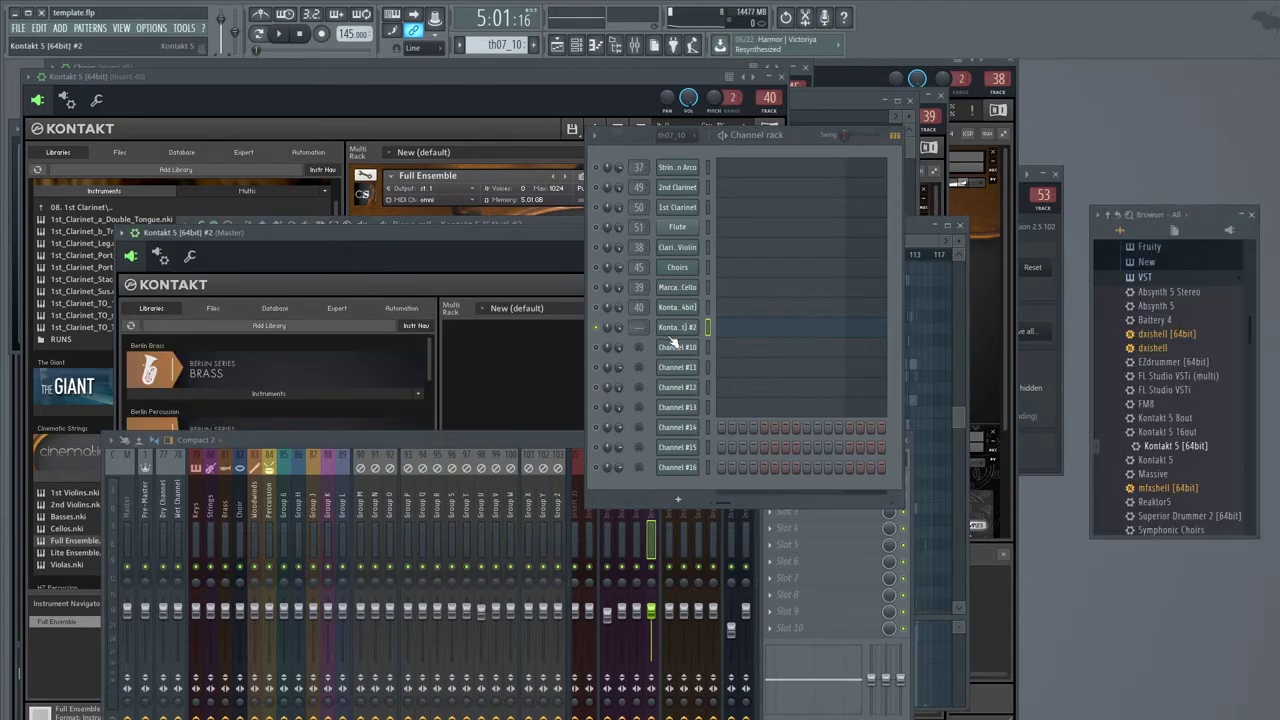
pyautogui.moveTo(646, 328); pyautogui.dragTo(640, 328)
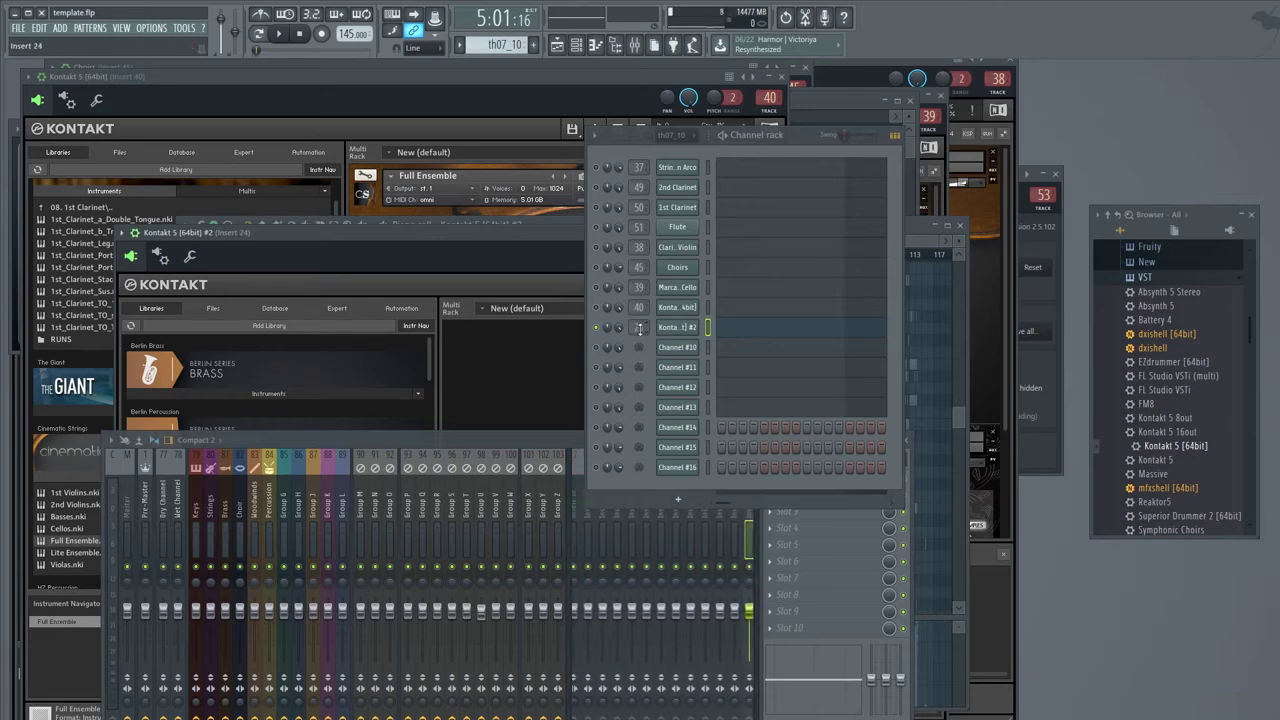
pyautogui.scroll(20, 640, 328)
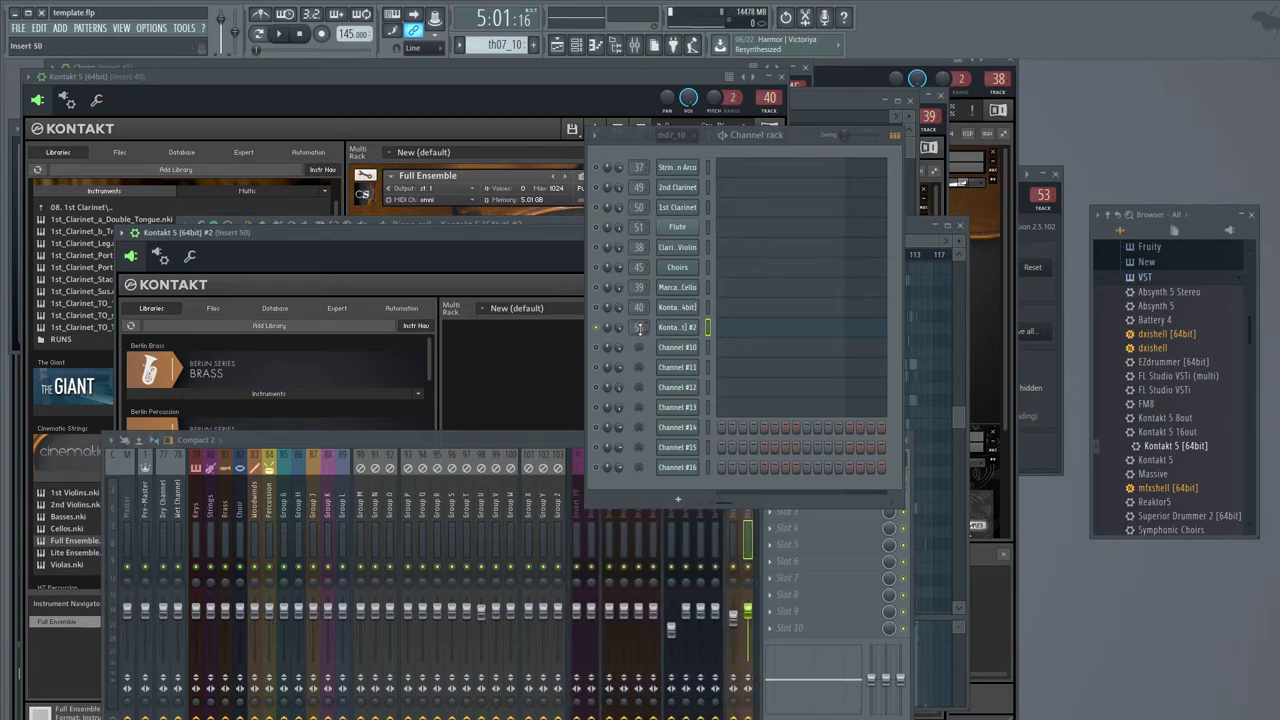
pyautogui.scroll(9, 640, 328)
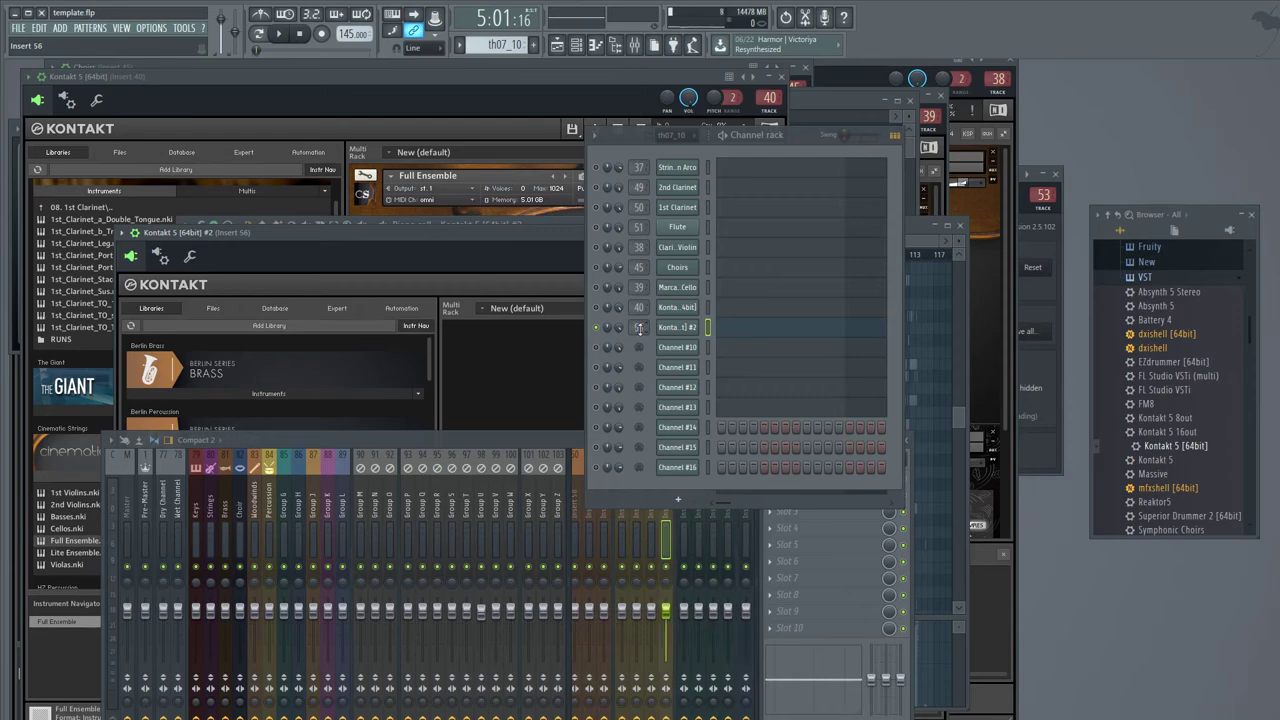
pyautogui.scroll(-2, 640, 328)
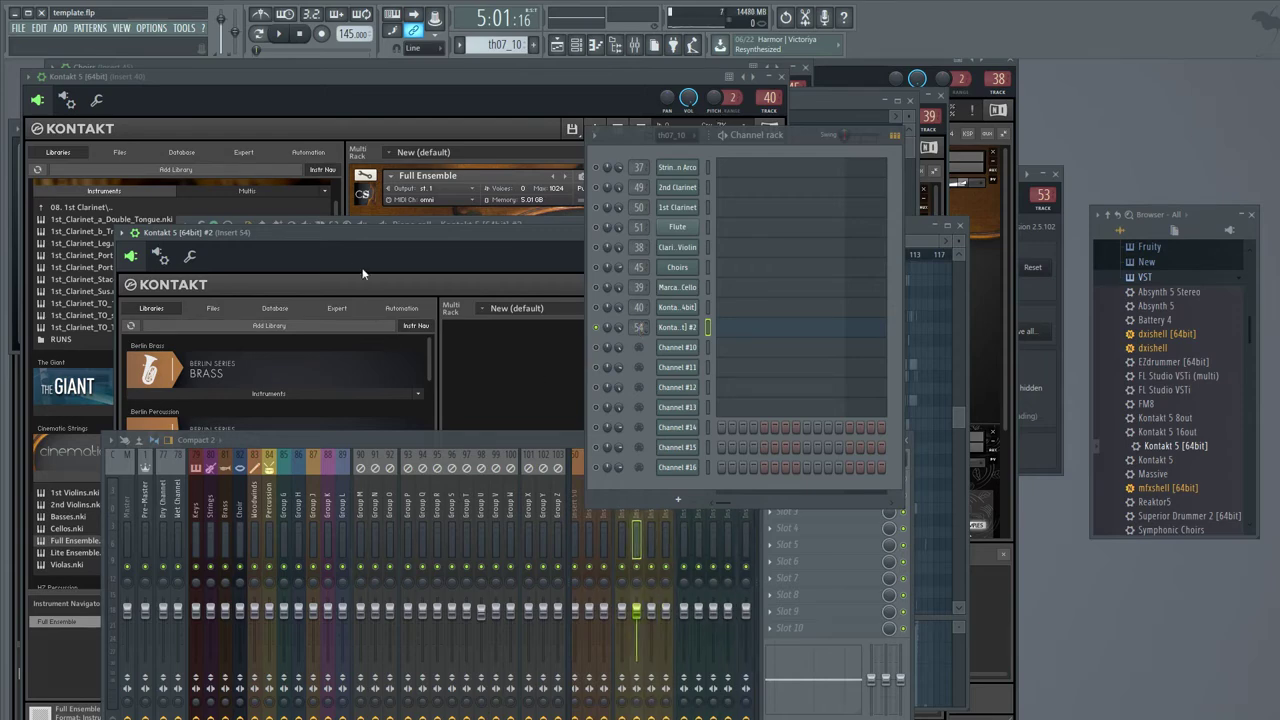
# - Load 00. Tubular Bells Multi from the Berlin Percussion library's Mallets & Keys folder into the new Kontakt instance
pyautogui.moveTo(363, 273); pyautogui.dragTo(280, 108)
pyautogui.click(236, 293)
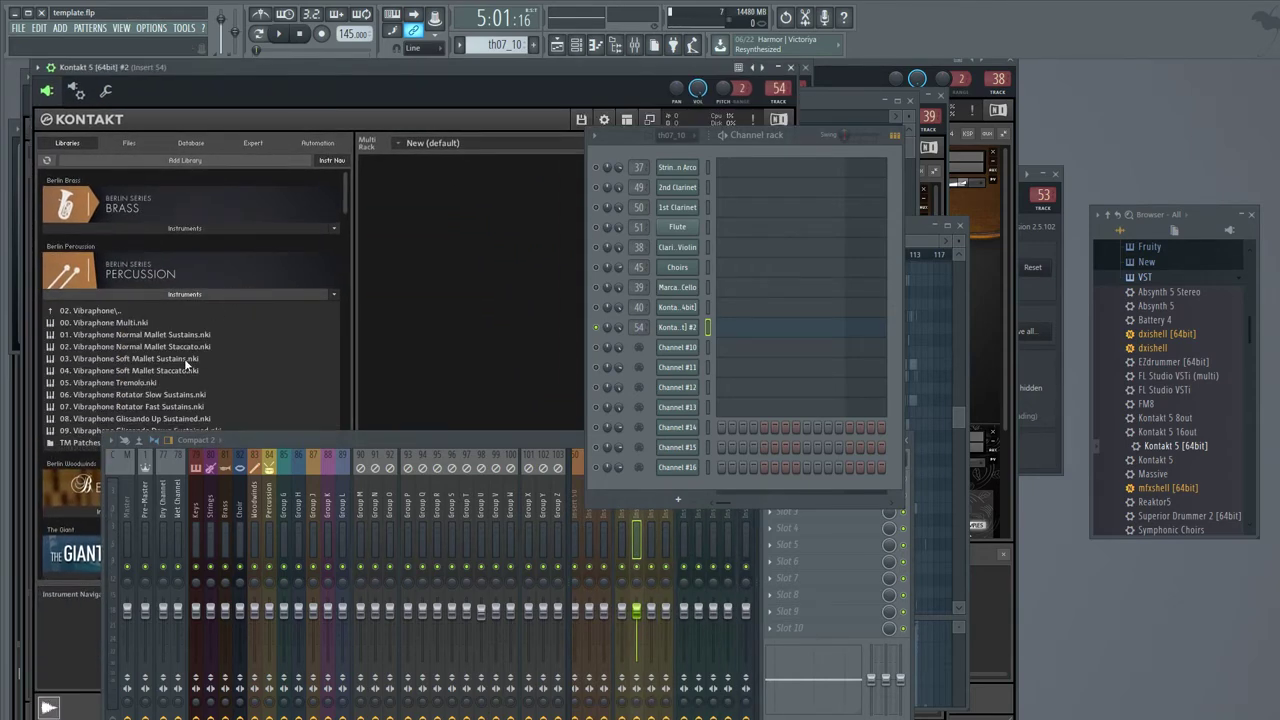
pyautogui.click(109, 310)
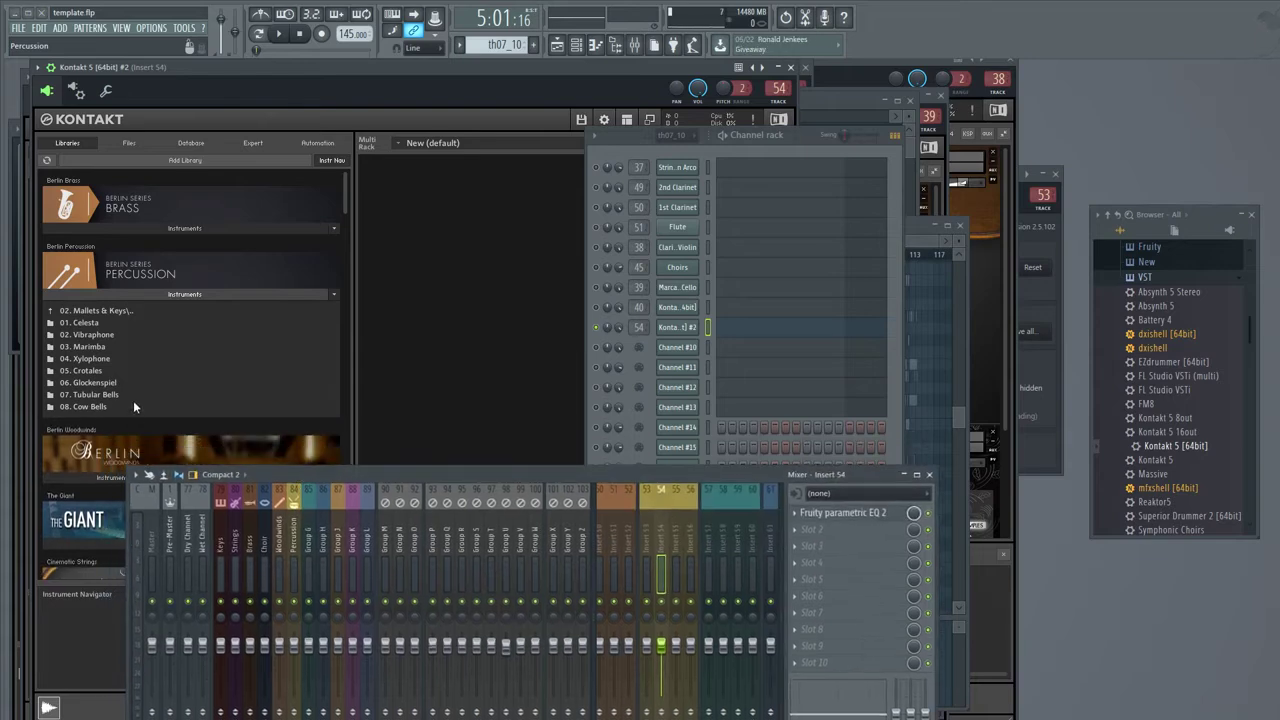
pyautogui.click(118, 393)
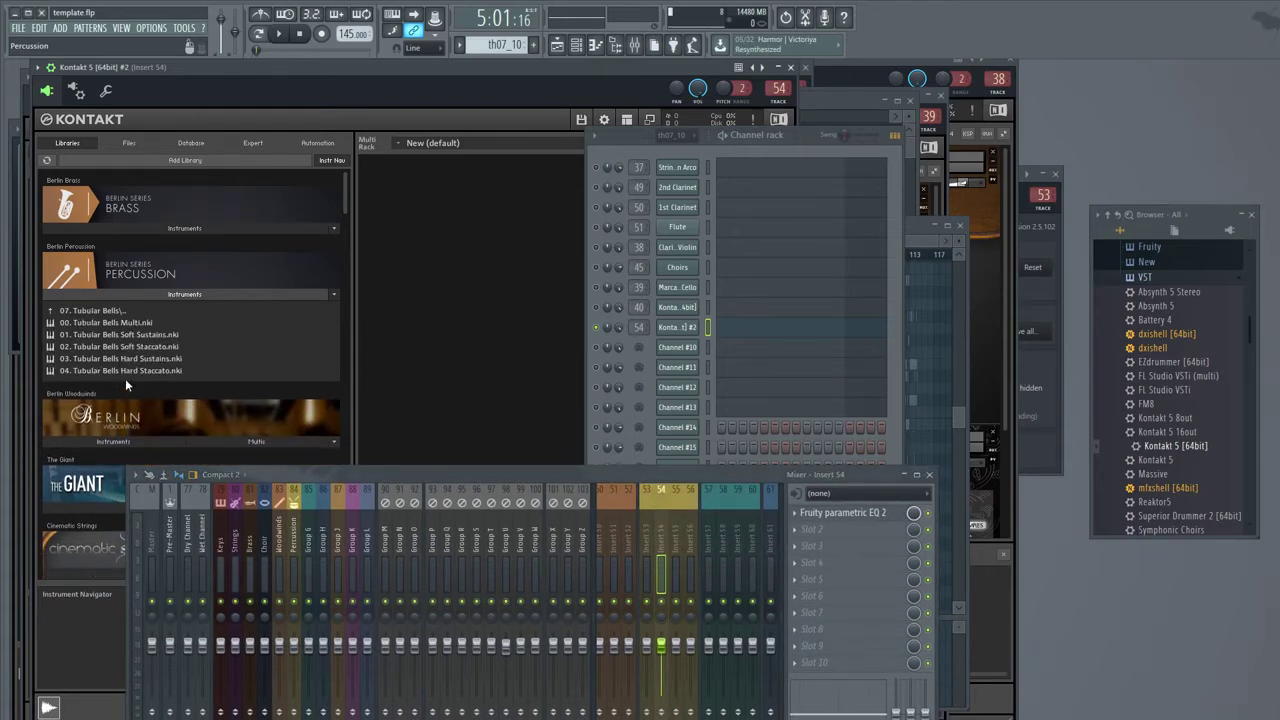
pyautogui.doubleClick(122, 323)
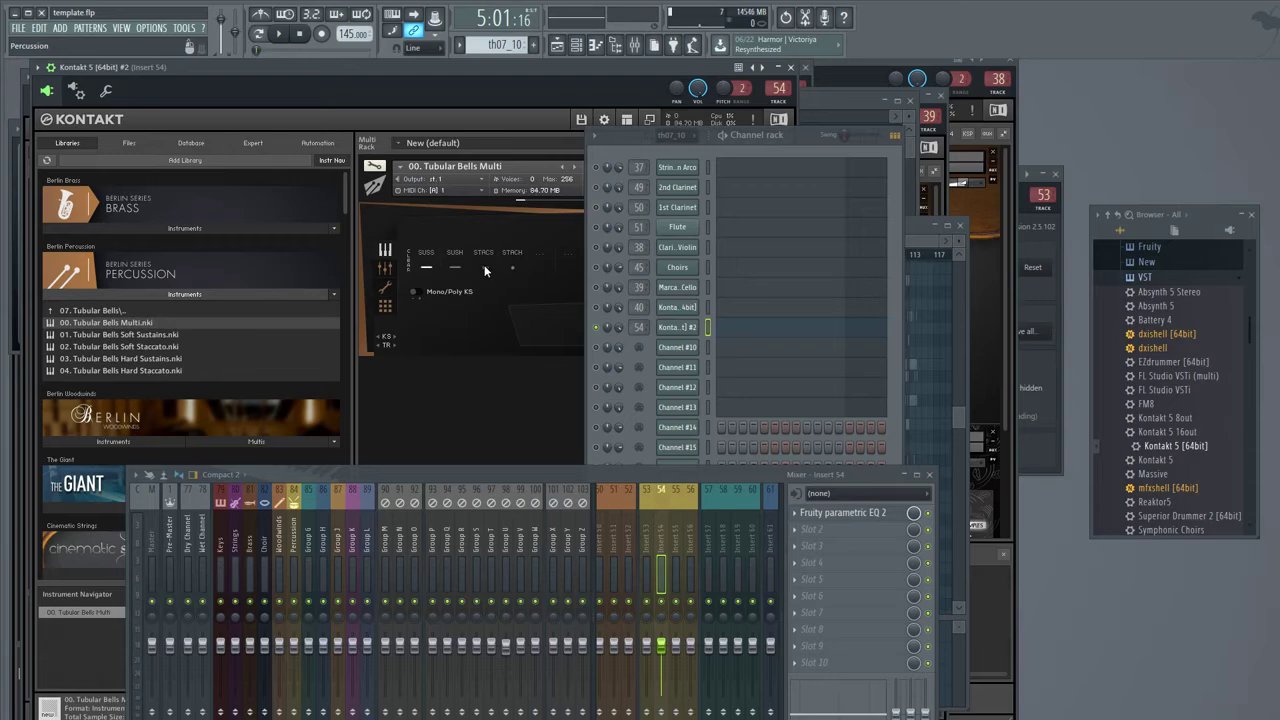
# - Choose the STACS articulation for the Tubular Bells, set their MIDI channel to omni and start playback
pyautogui.click(484, 267)
pyautogui.click(445, 192)
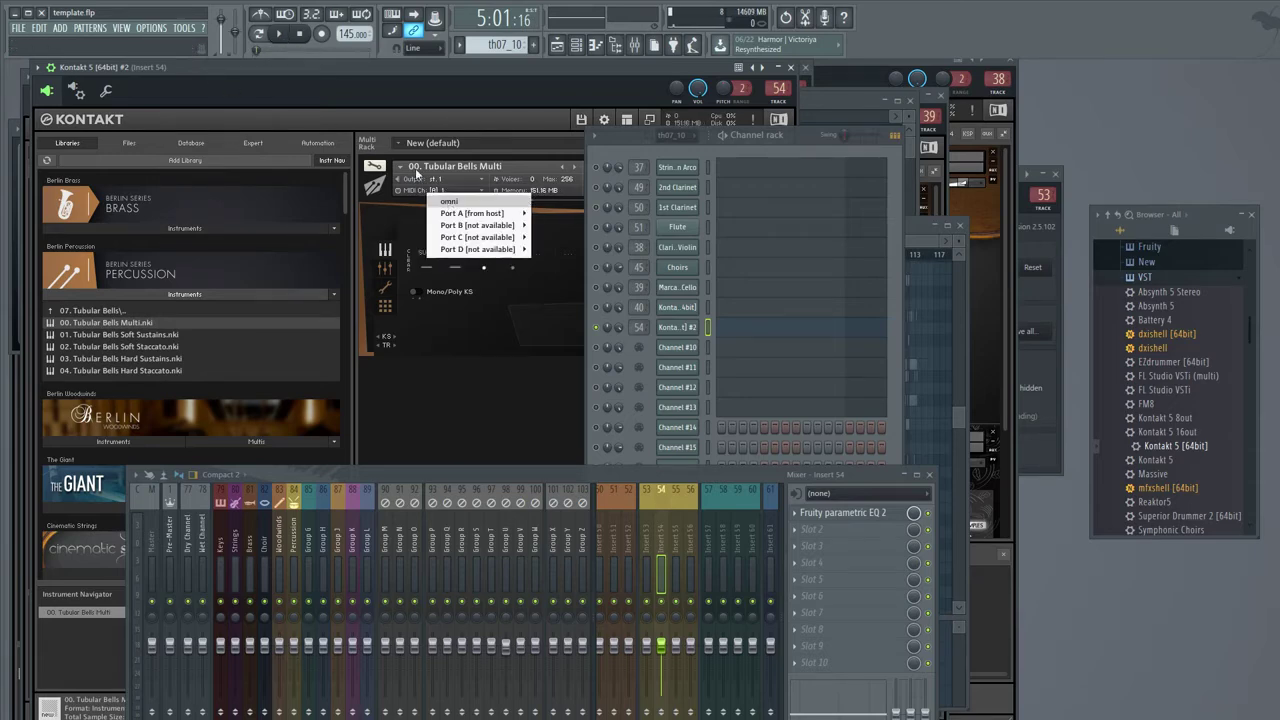
pyautogui.click(447, 199)
pyautogui.click(279, 34)
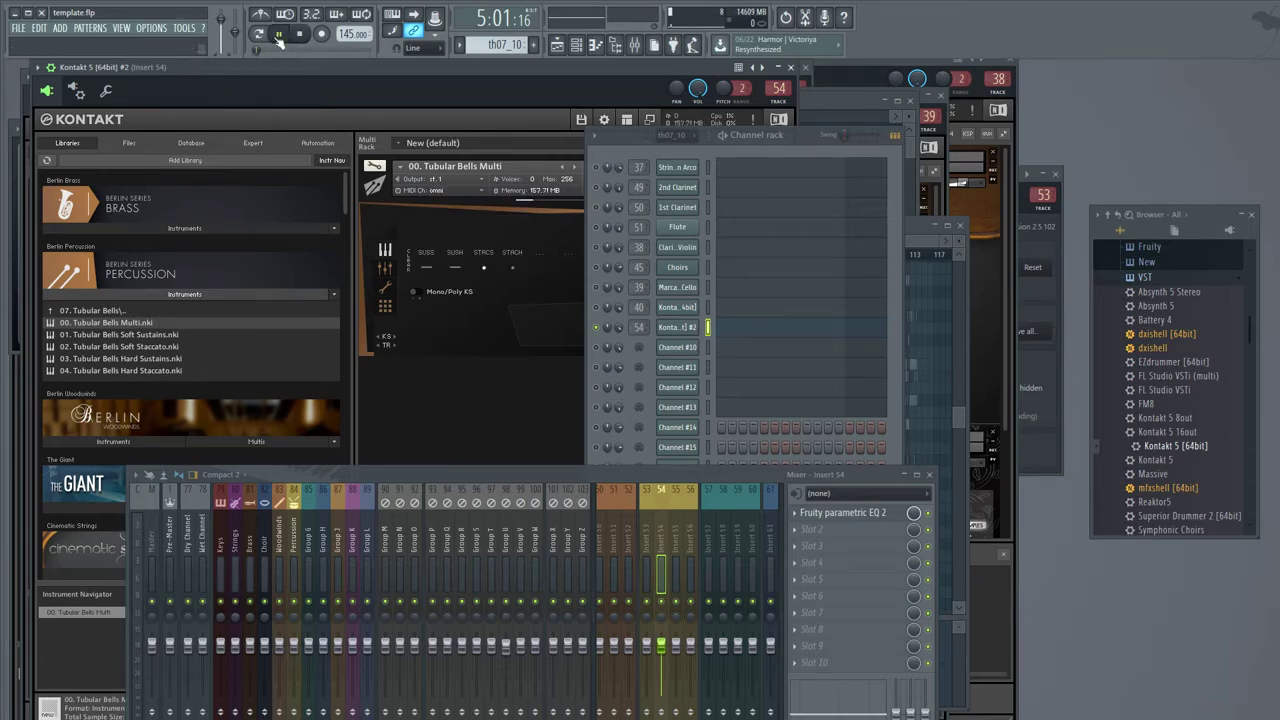
# - Switch the Tubular Bells to the STACH articulation, check the part in the piano roll and move the channel rack clear of Kontakt
pyautogui.click(512, 268)
pyautogui.press('F7')
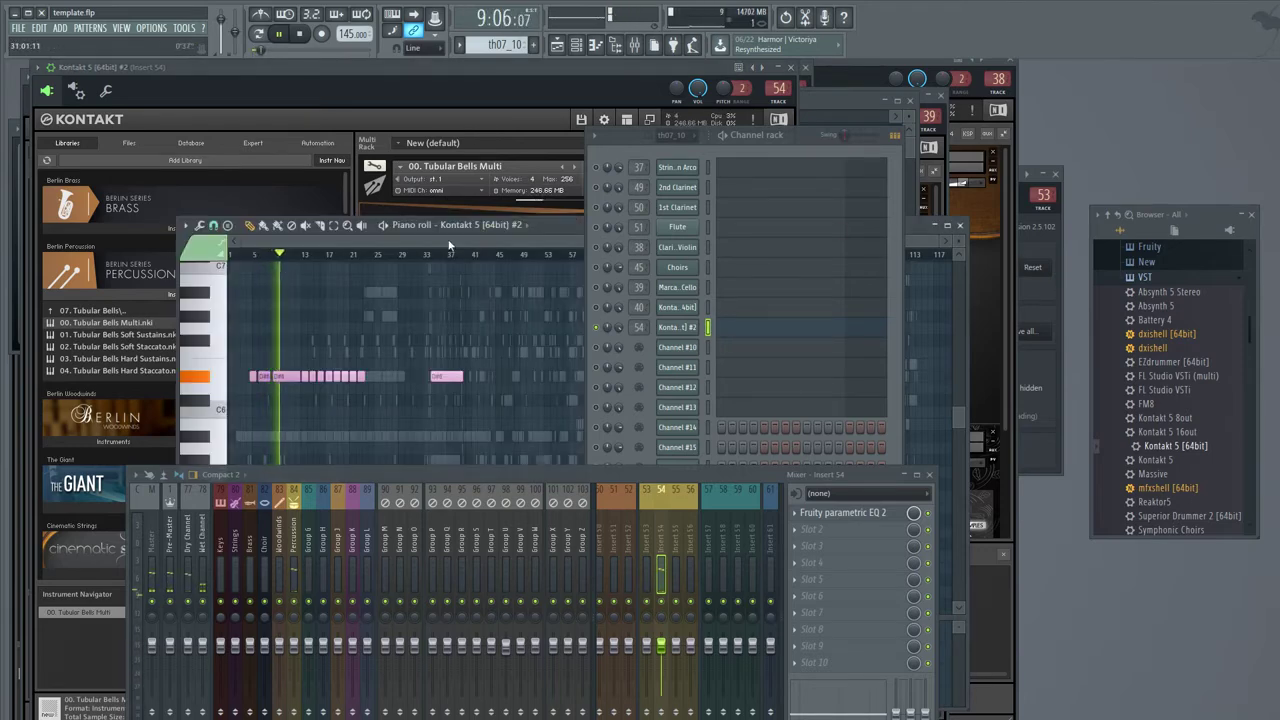
pyautogui.click(510, 101)
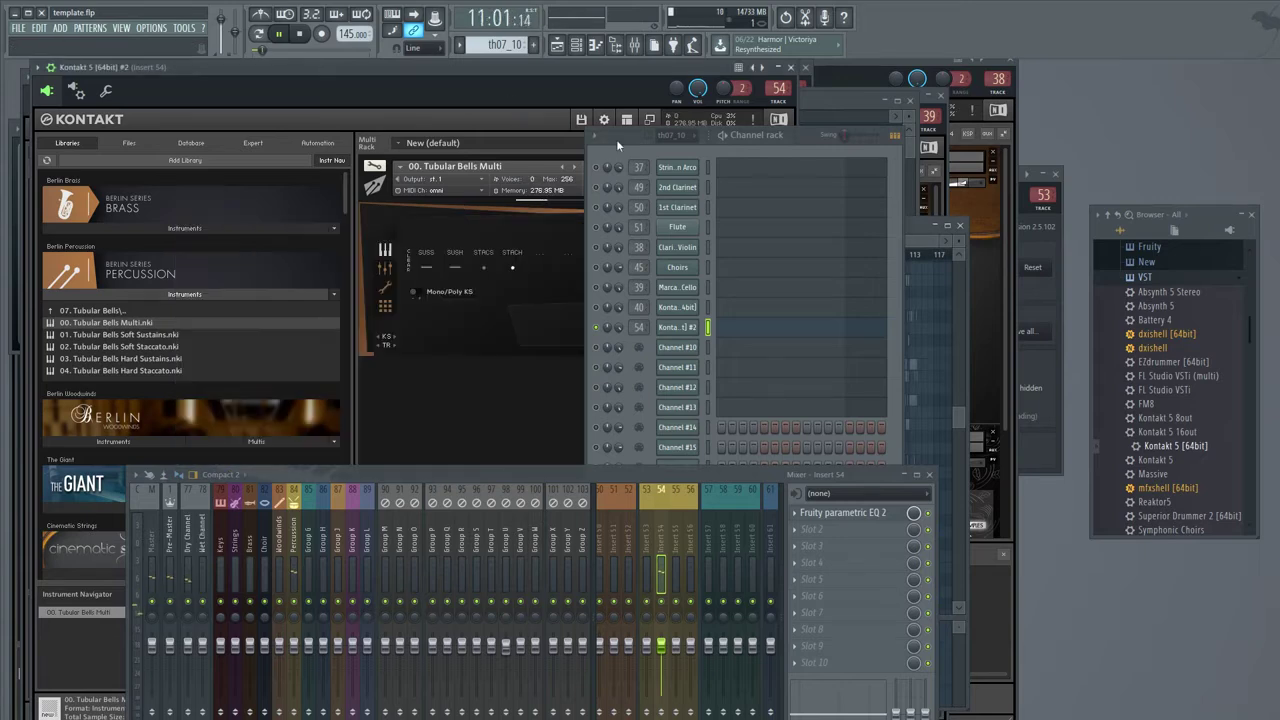
pyautogui.moveTo(617, 140); pyautogui.dragTo(944, 169)
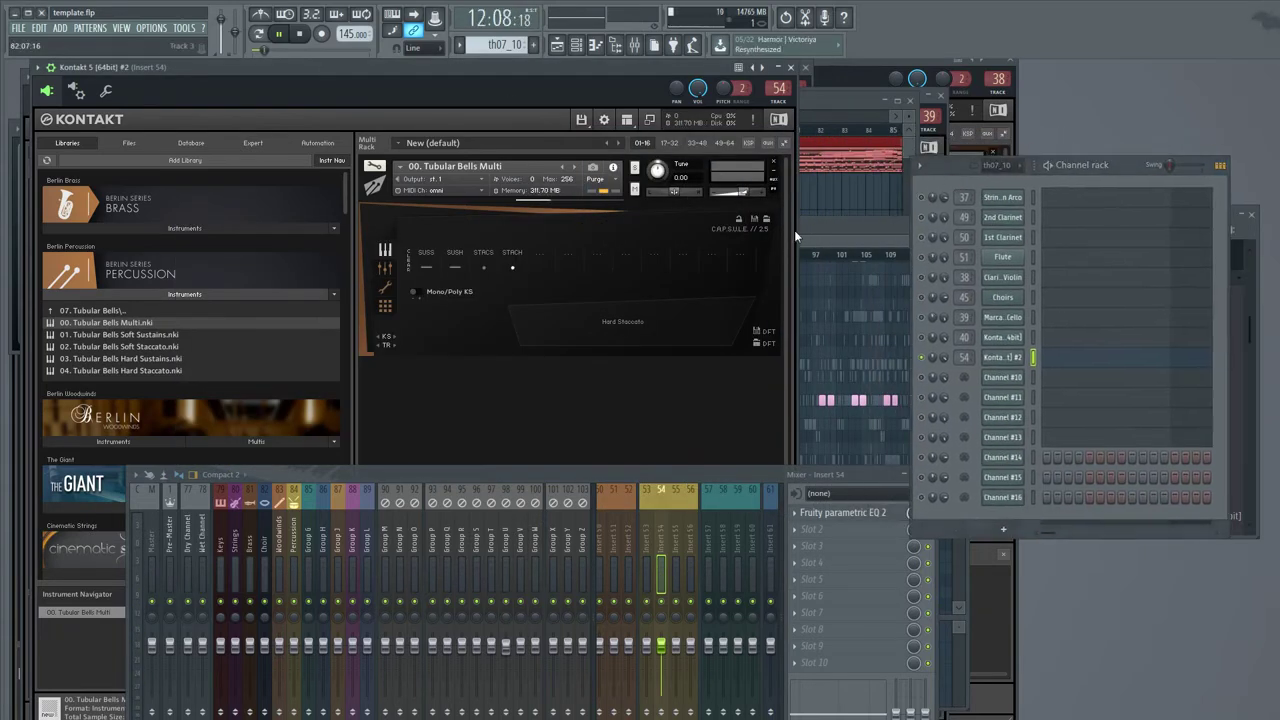
# - Compare sustained articulations during playback by trying SUSH and then choosing SUSS for the Tubular Bells
pyautogui.click(797, 237)
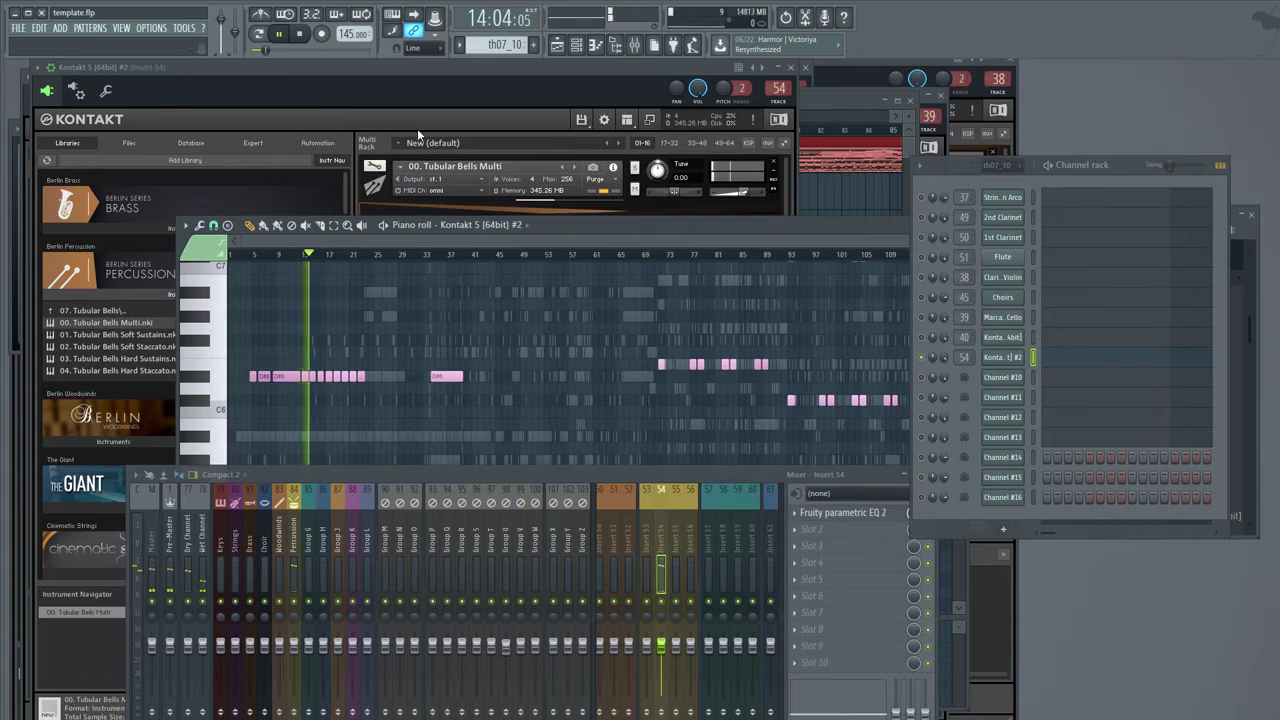
pyautogui.click(428, 82)
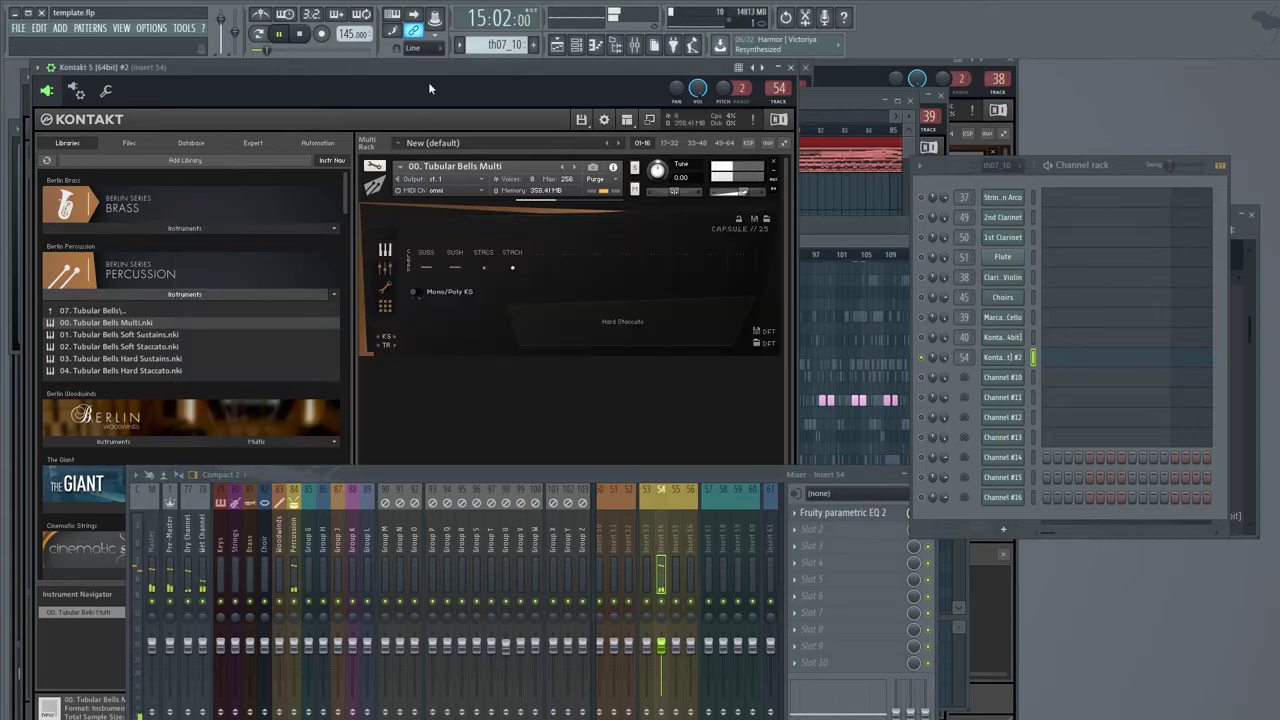
pyautogui.click(449, 266)
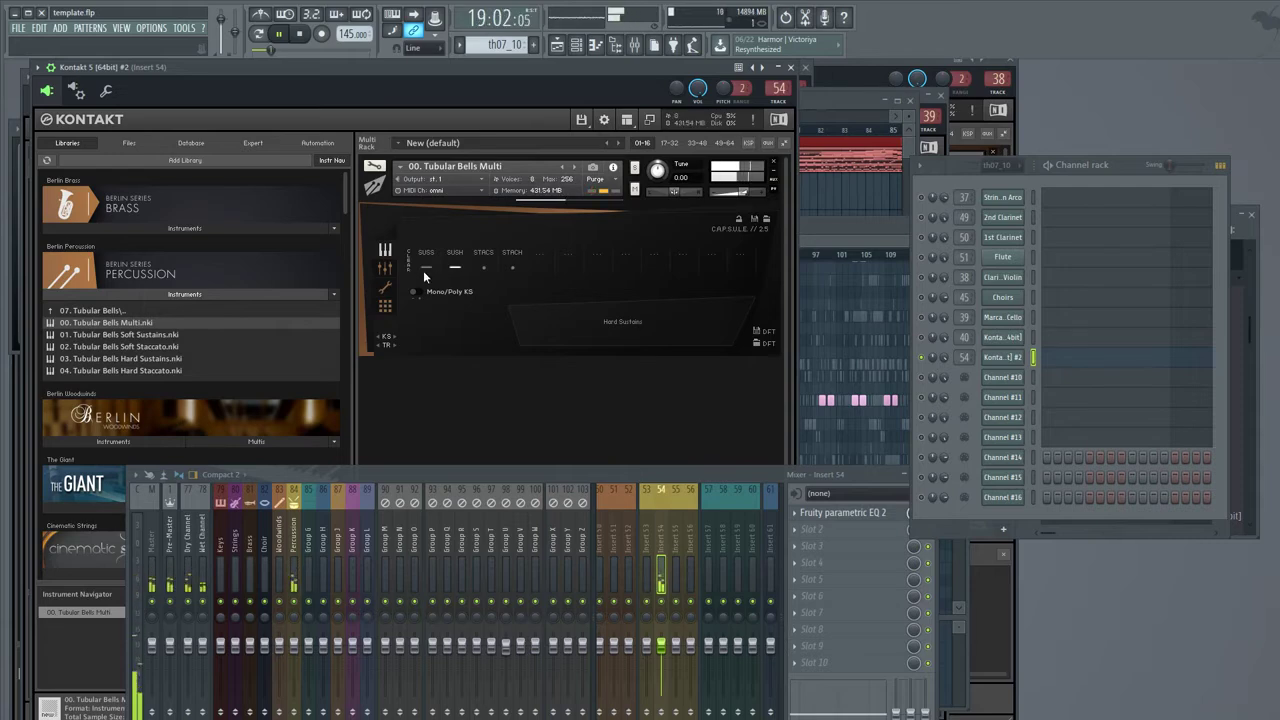
pyautogui.click(425, 268)
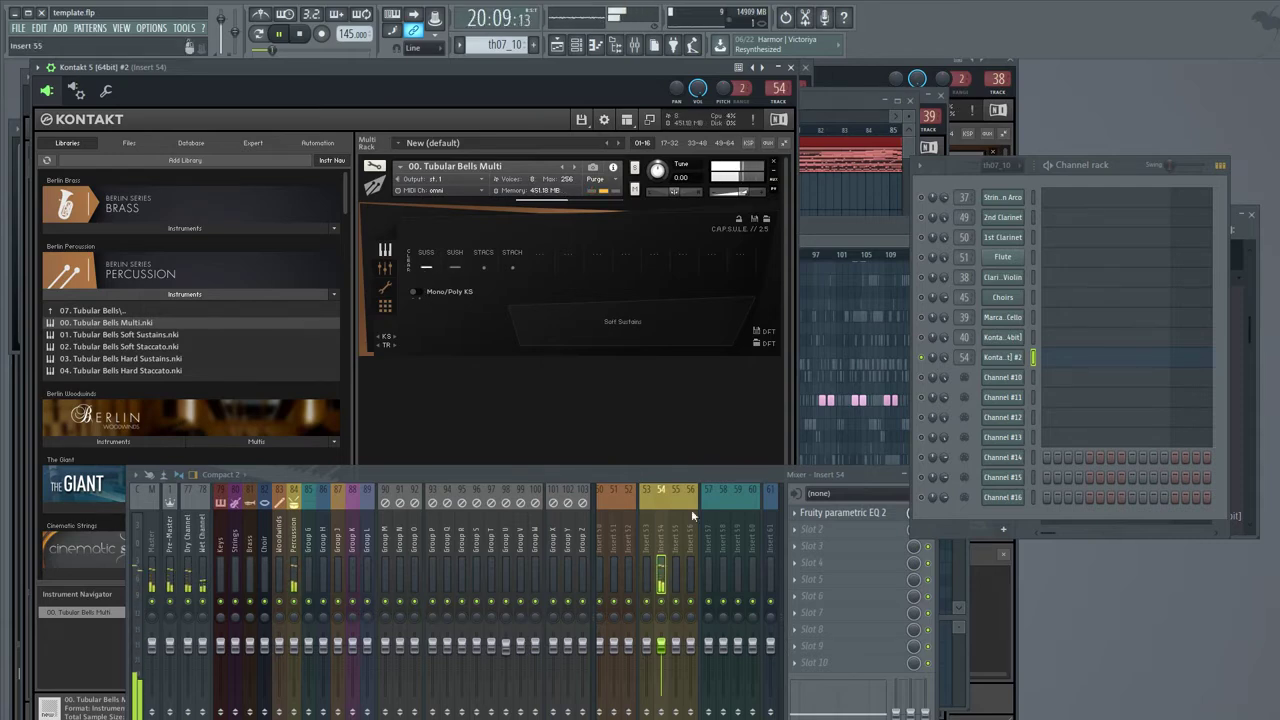
# - Even out the Tubular Bells note velocities from about bar 71 to bar 110 at roughly 70 to 76%
pyautogui.doubleClick(822, 226)
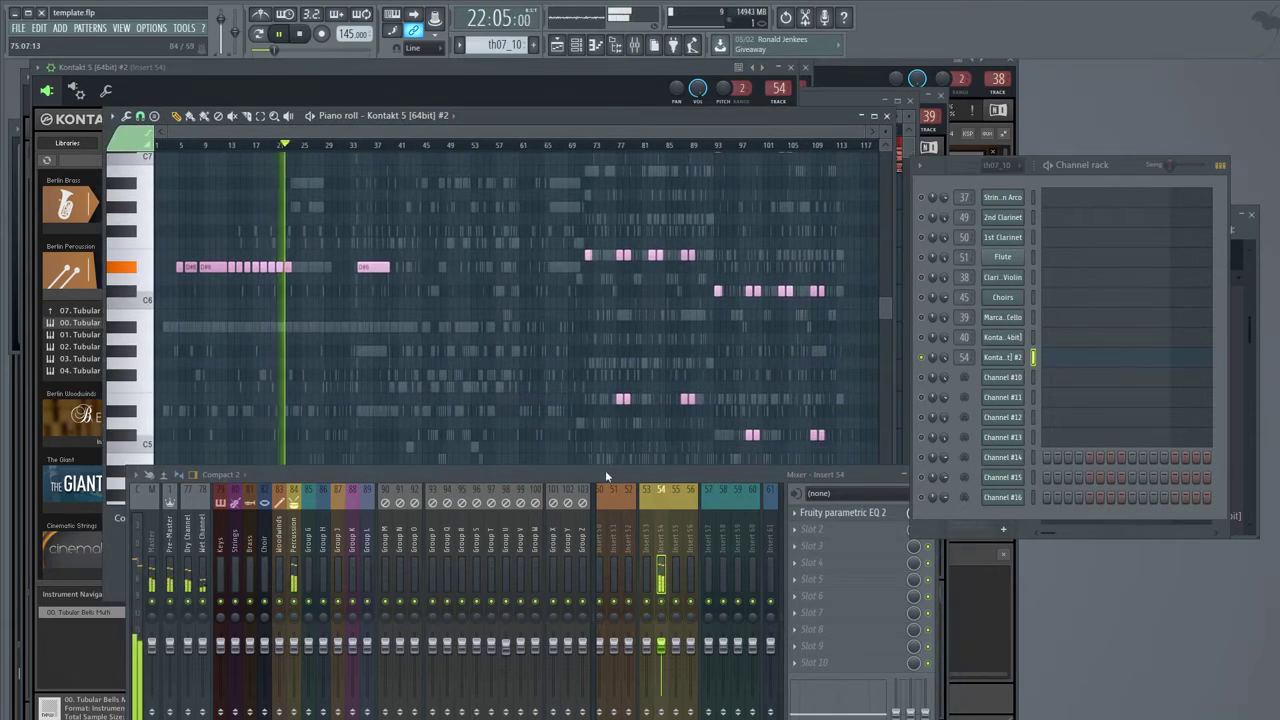
pyautogui.moveTo(605, 475); pyautogui.dragTo(650, 666)
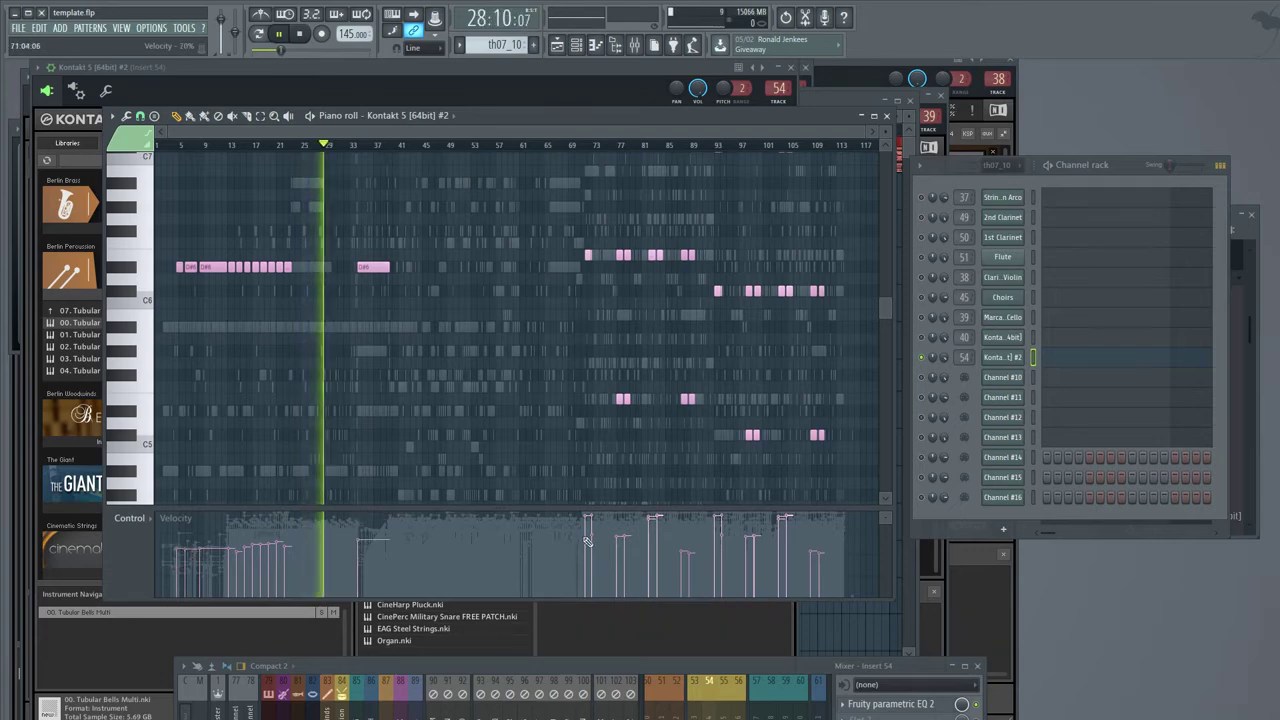
pyautogui.moveTo(587, 541)
pyautogui.mouseDown()
pyautogui.moveTo(685, 553)
pyautogui.moveTo(720, 536)
pyautogui.mouseUp()
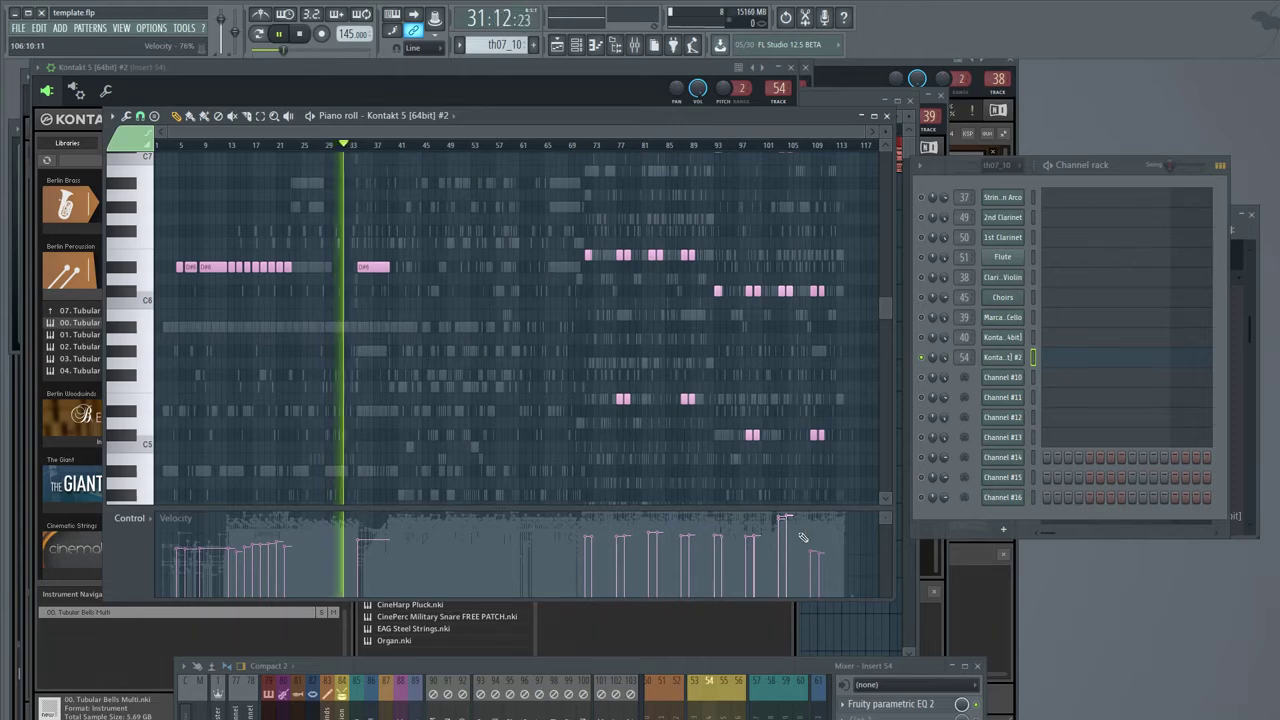
pyautogui.moveTo(803, 538); pyautogui.dragTo(820, 542)
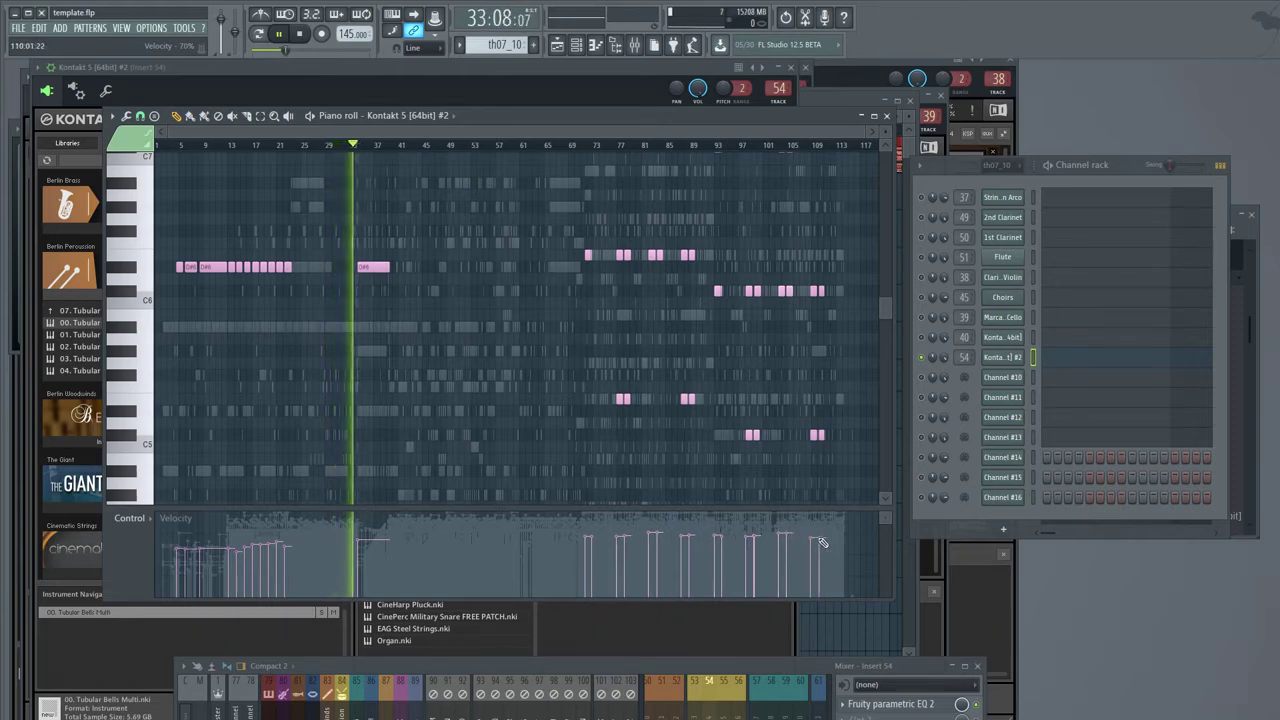
# - Play the Tubular Bells part from about bar 3 and again from about bar 81, and bring its Kontakt window forward
pyautogui.click(177, 146)
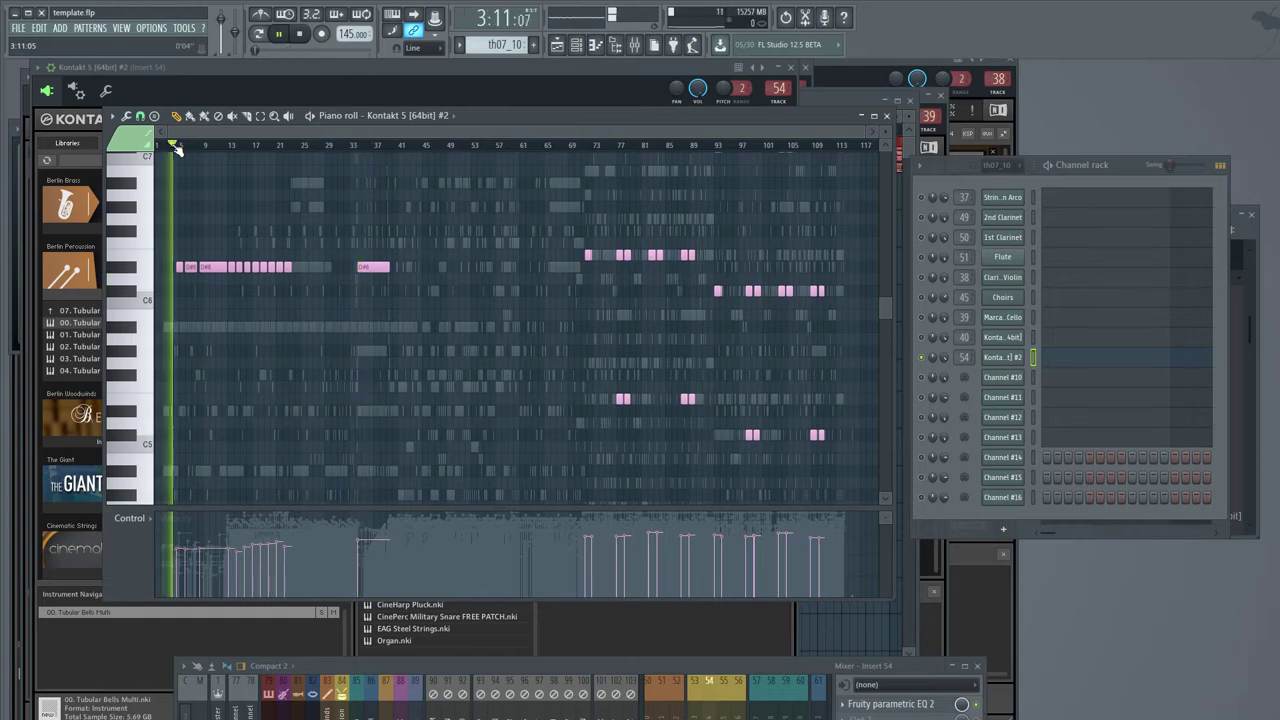
pyautogui.click(636, 146)
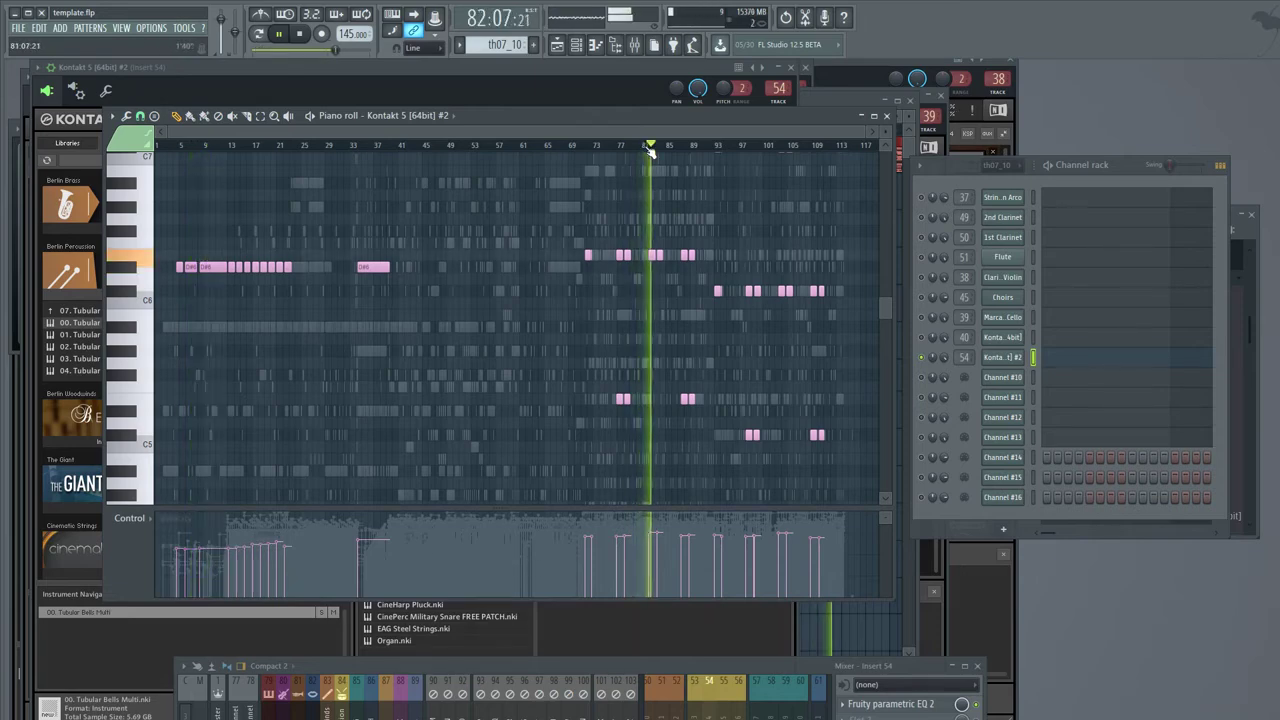
pyautogui.click(590, 86)
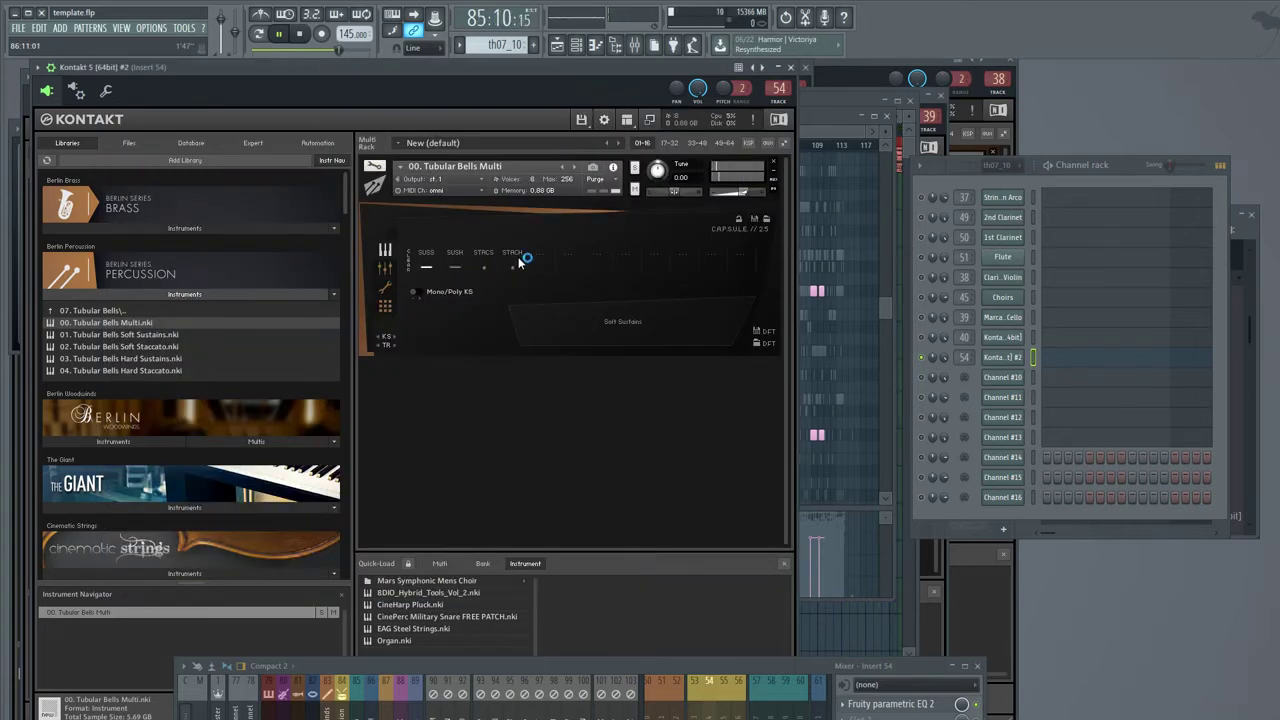
# - Select Channel #10, examine its drum notes in the piano roll and stop playback
pyautogui.click(921, 377)
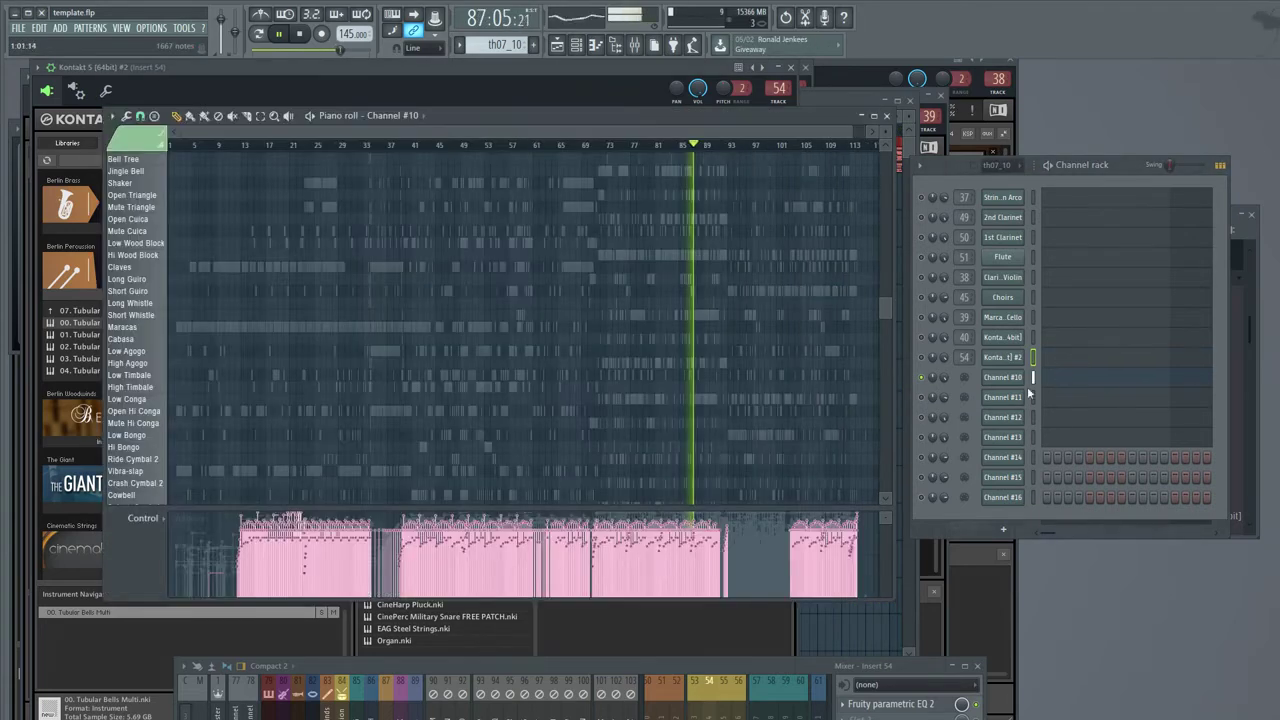
pyautogui.scroll(-3, 430, 352)
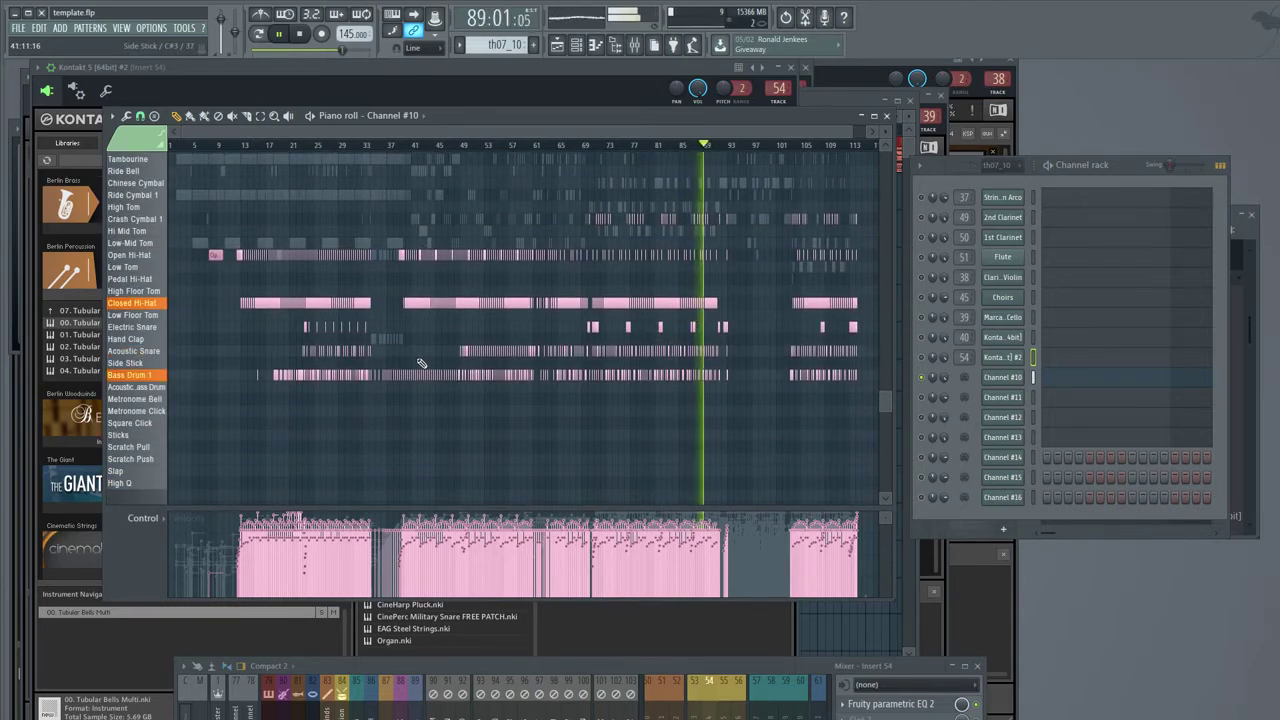
pyautogui.press('space')
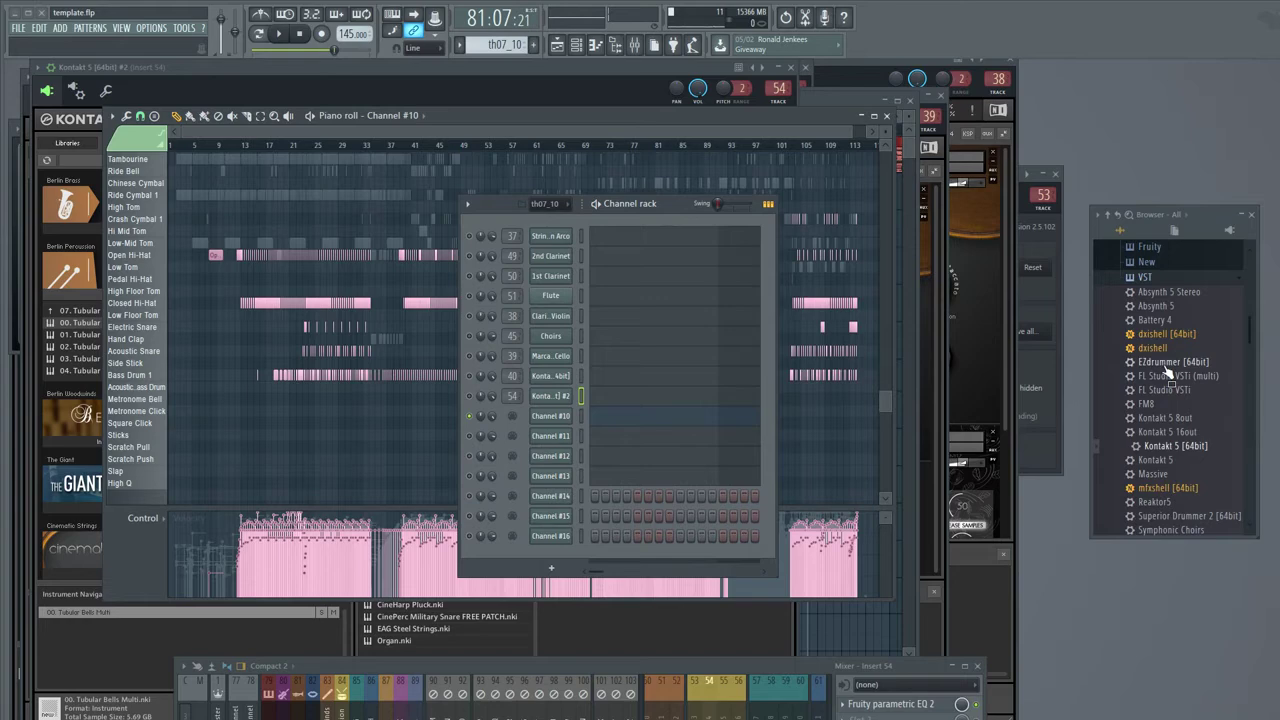
# - Load EZdrummer [64bit] onto the Kontakt channel routed to track 54 and onto Channel #10
pyautogui.moveTo(1165, 365); pyautogui.dragTo(555, 396)
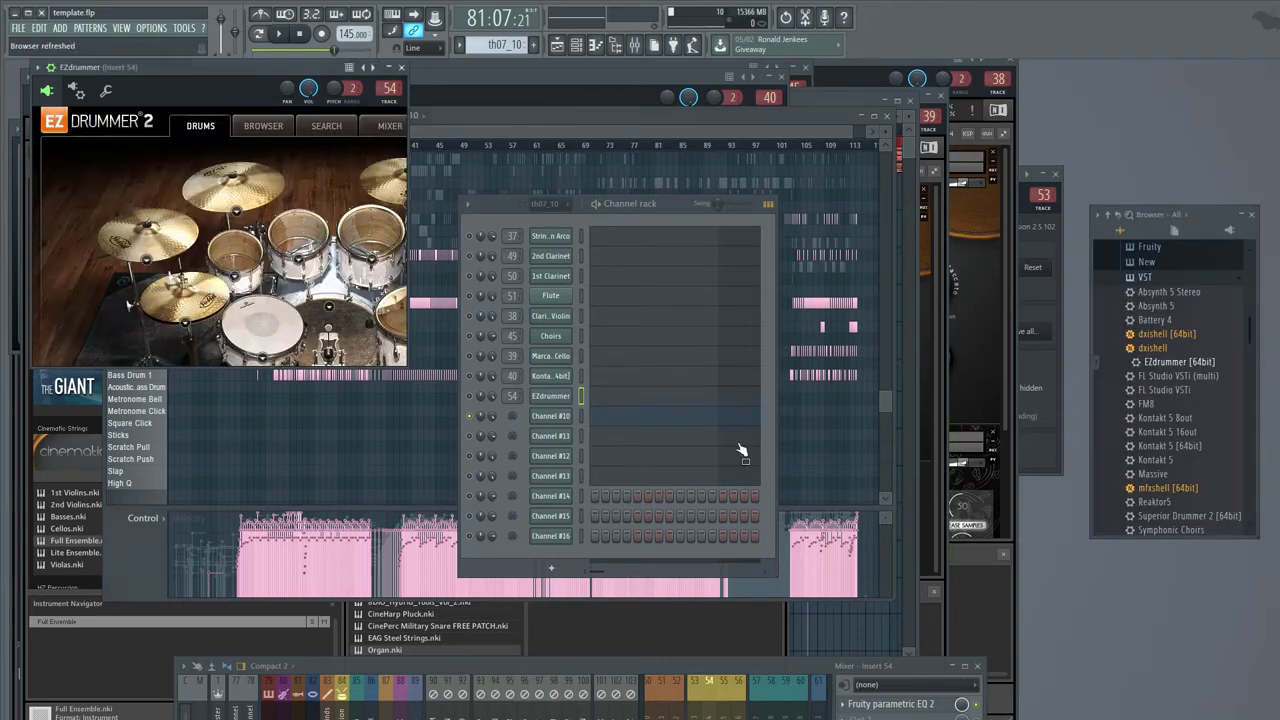
pyautogui.moveTo(1158, 368); pyautogui.dragTo(553, 415)
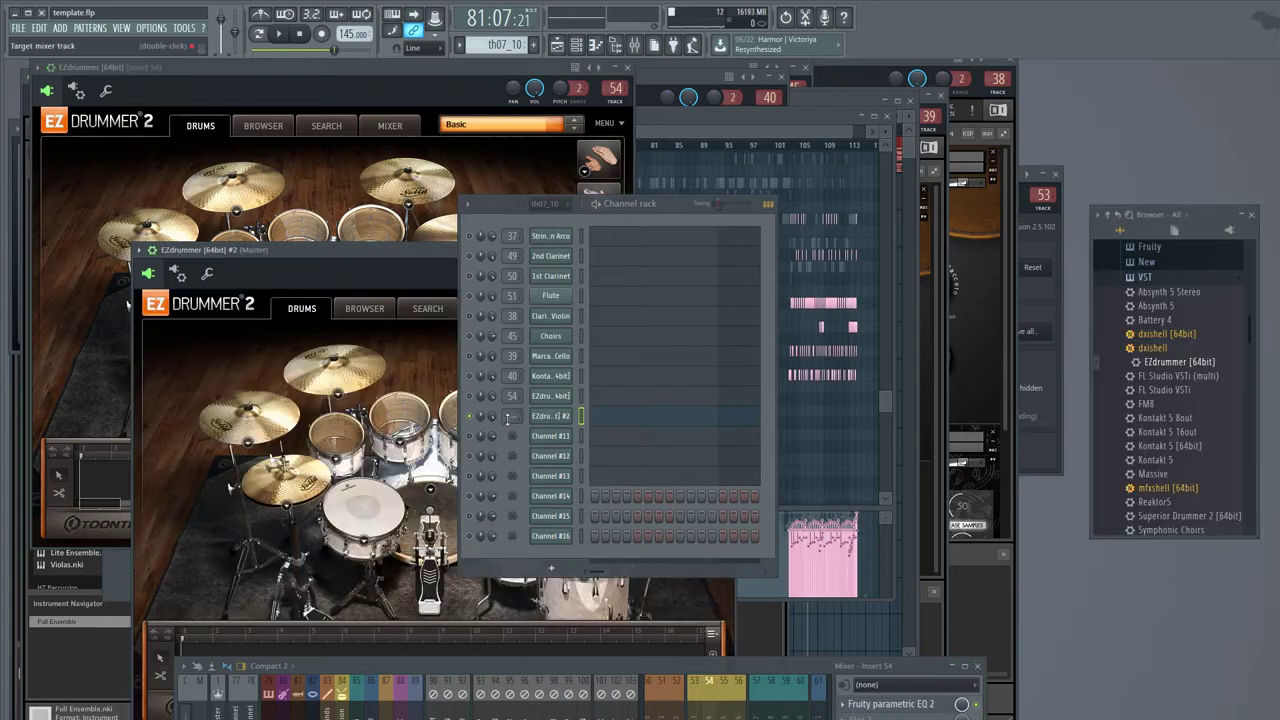
# - Replace EZdrummer on the channel routed to track 54 with Kontakt 5 [64bit], solo that channel and bring up its Kontakt window
pyautogui.moveTo(1188, 430); pyautogui.dragTo(557, 400)
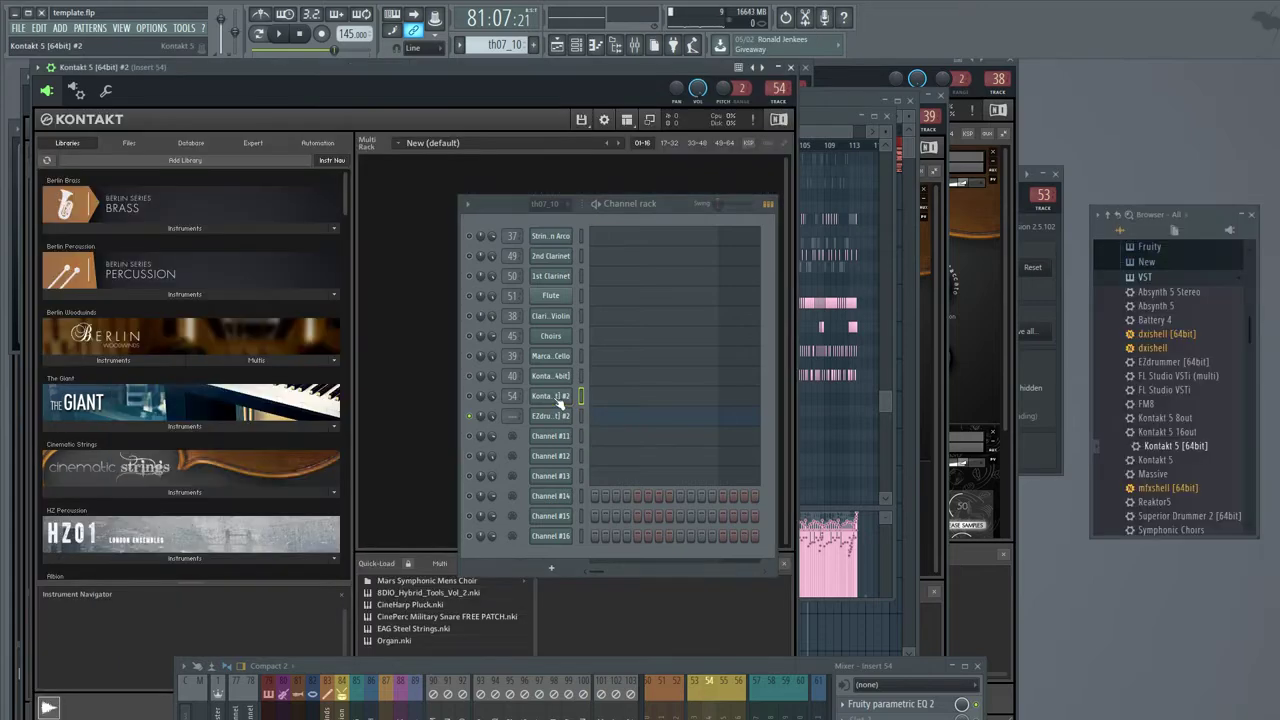
pyautogui.click(470, 396)
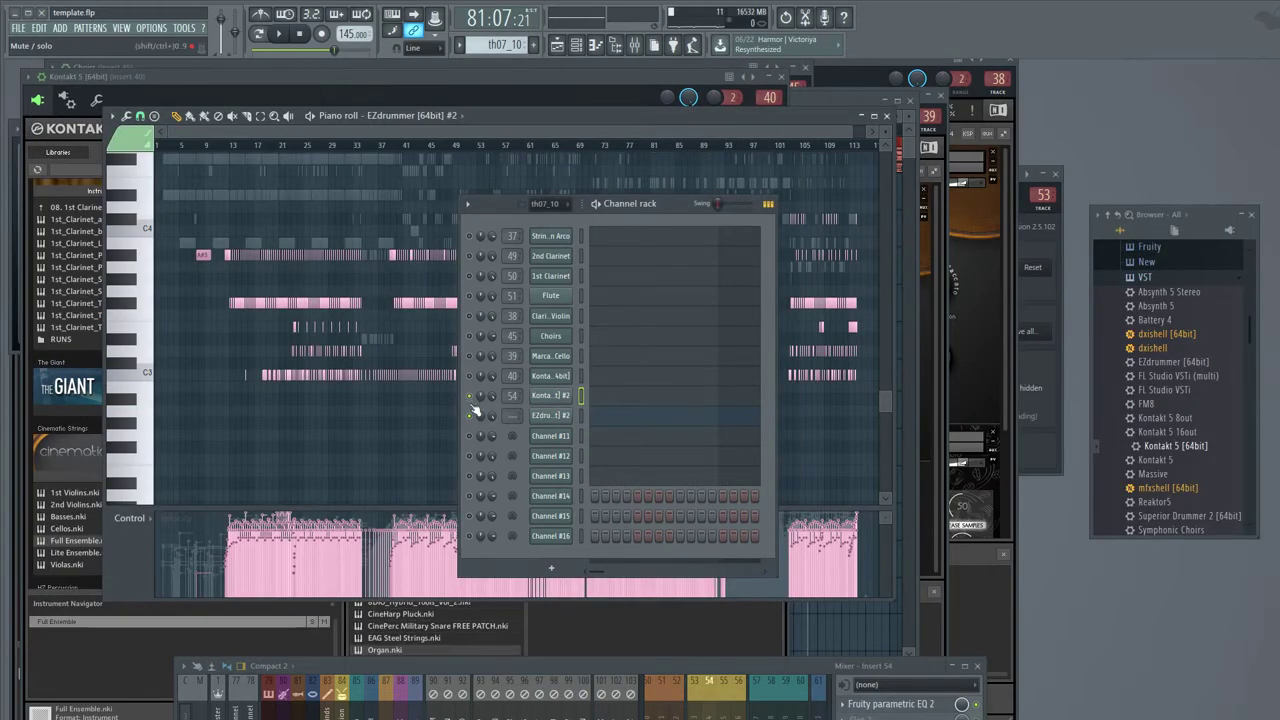
pyautogui.click(550, 396)
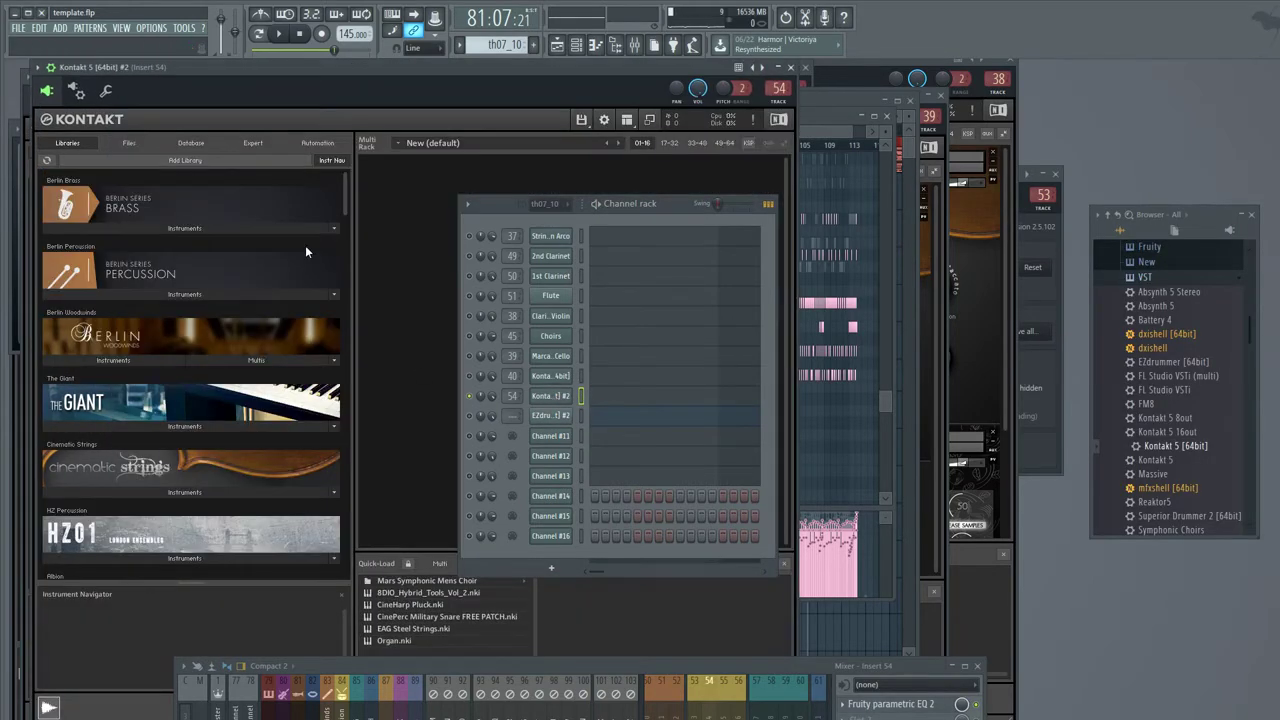
# - Load 00. Tubular Bells Multi from the Berlin Percussion instruments into Kontakt and set its MIDI channel to omni
pyautogui.click(155, 295)
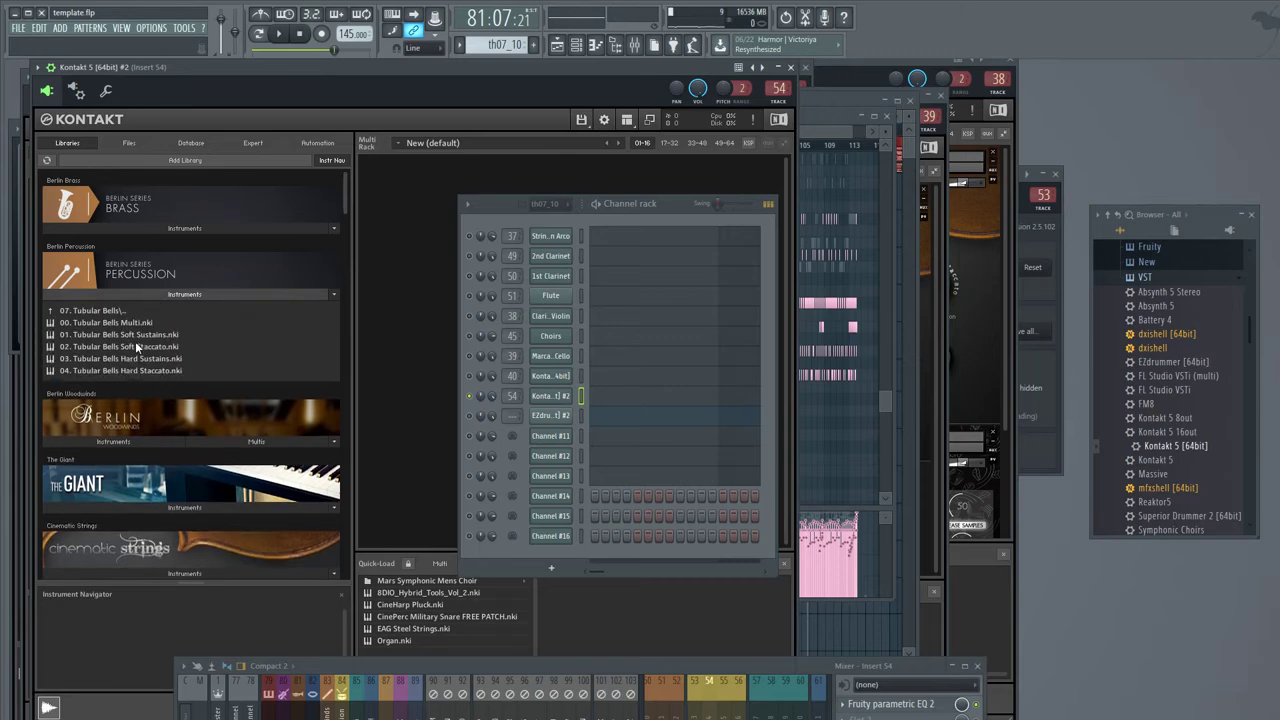
pyautogui.doubleClick(134, 325)
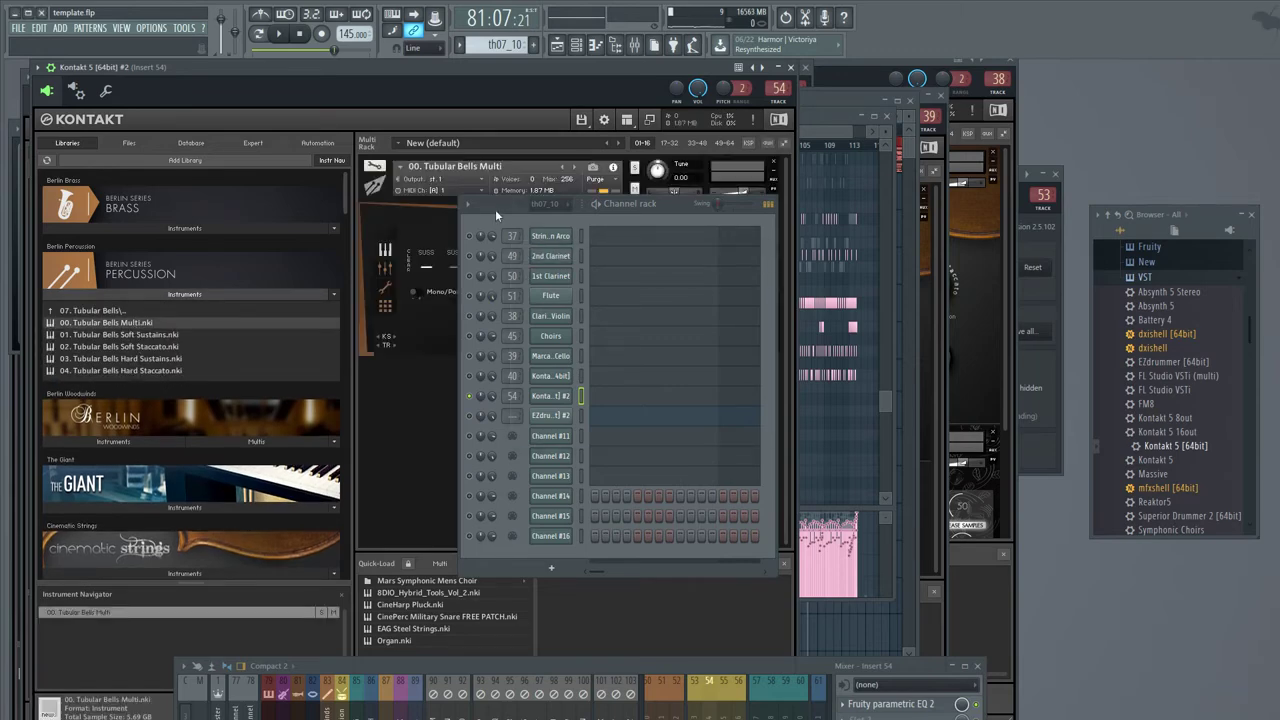
pyautogui.moveTo(495, 209); pyautogui.dragTo(704, 286)
pyautogui.click(462, 192)
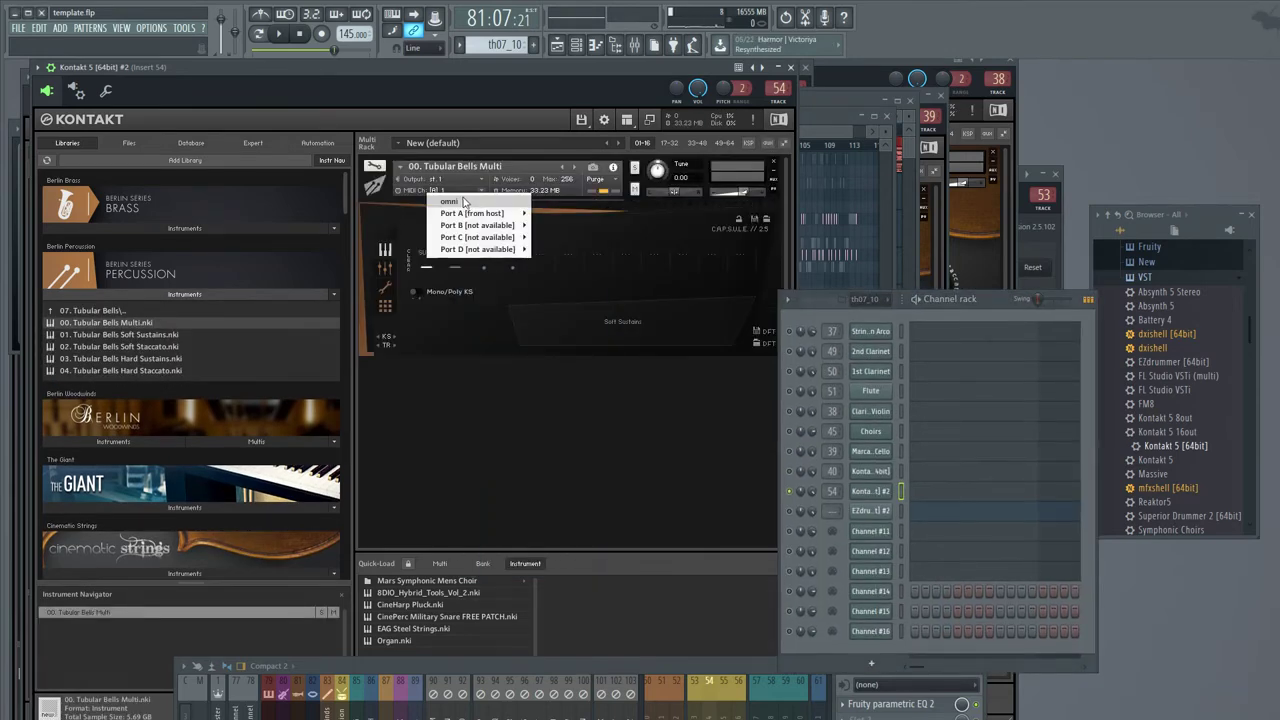
pyautogui.click(449, 202)
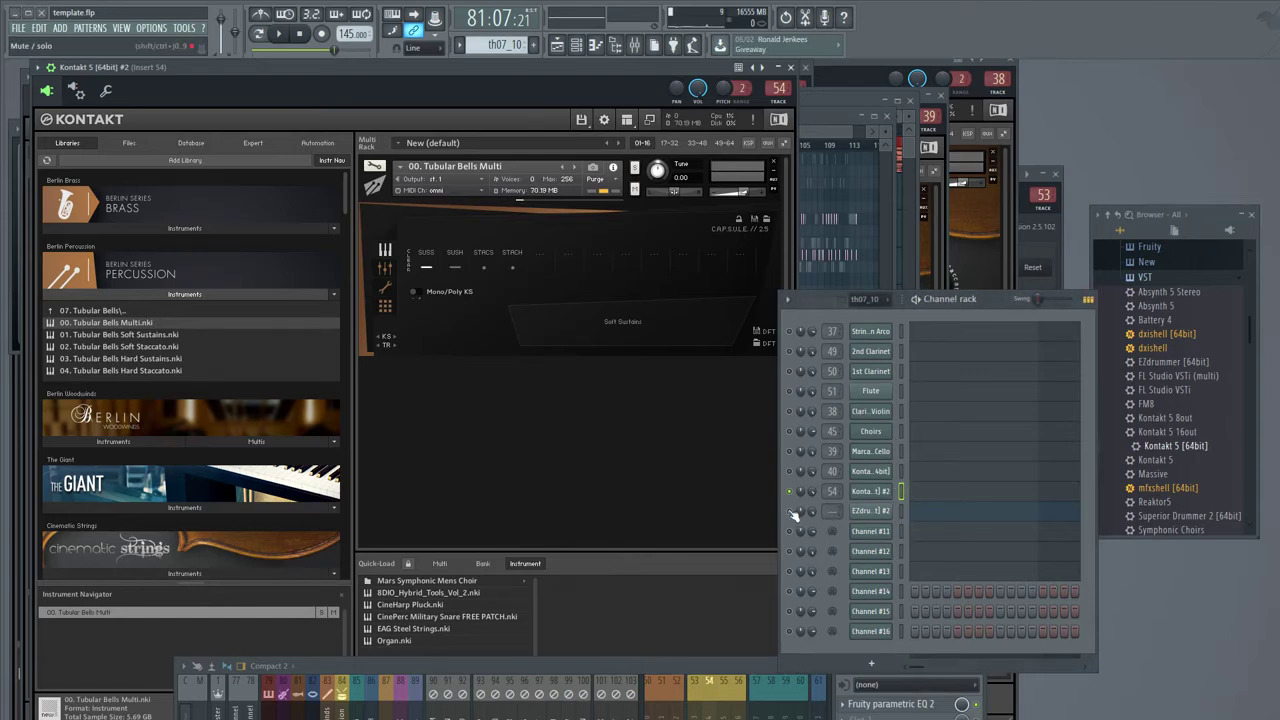
# - Solo the remaining EZdrummer channel and route it to mixer track 53
pyautogui.rightClick(827, 510)
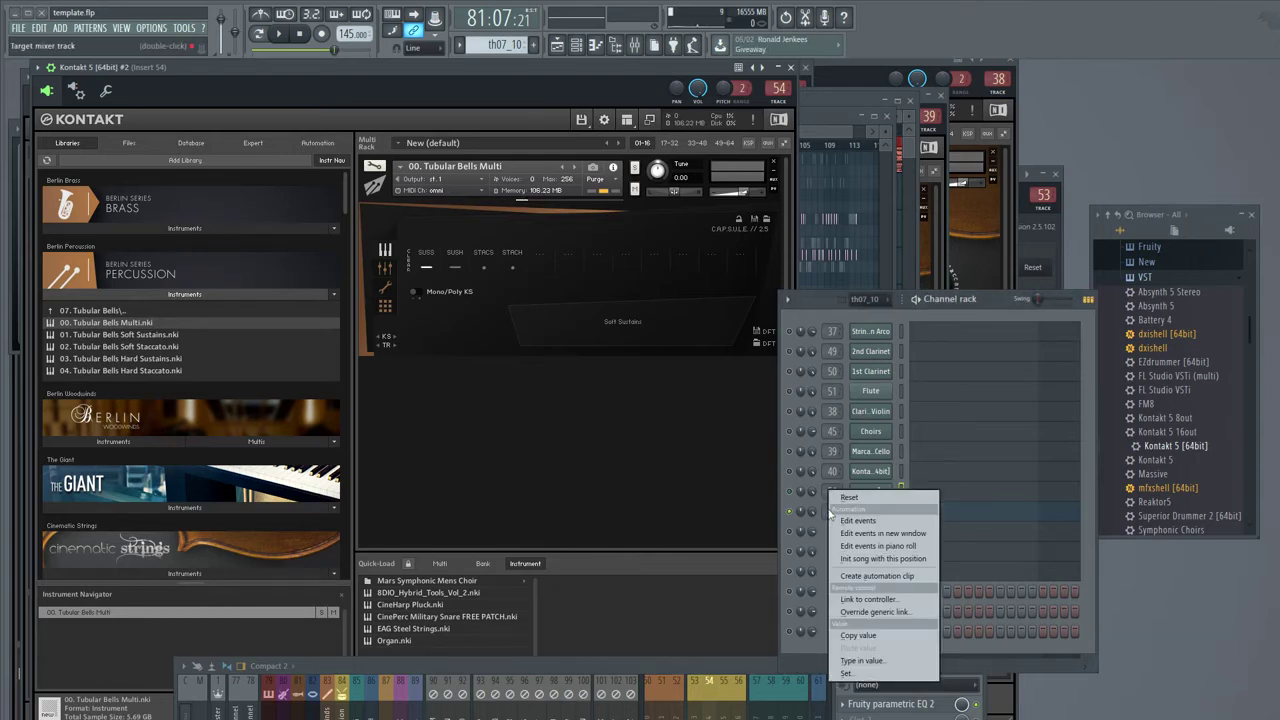
pyautogui.click(862, 661)
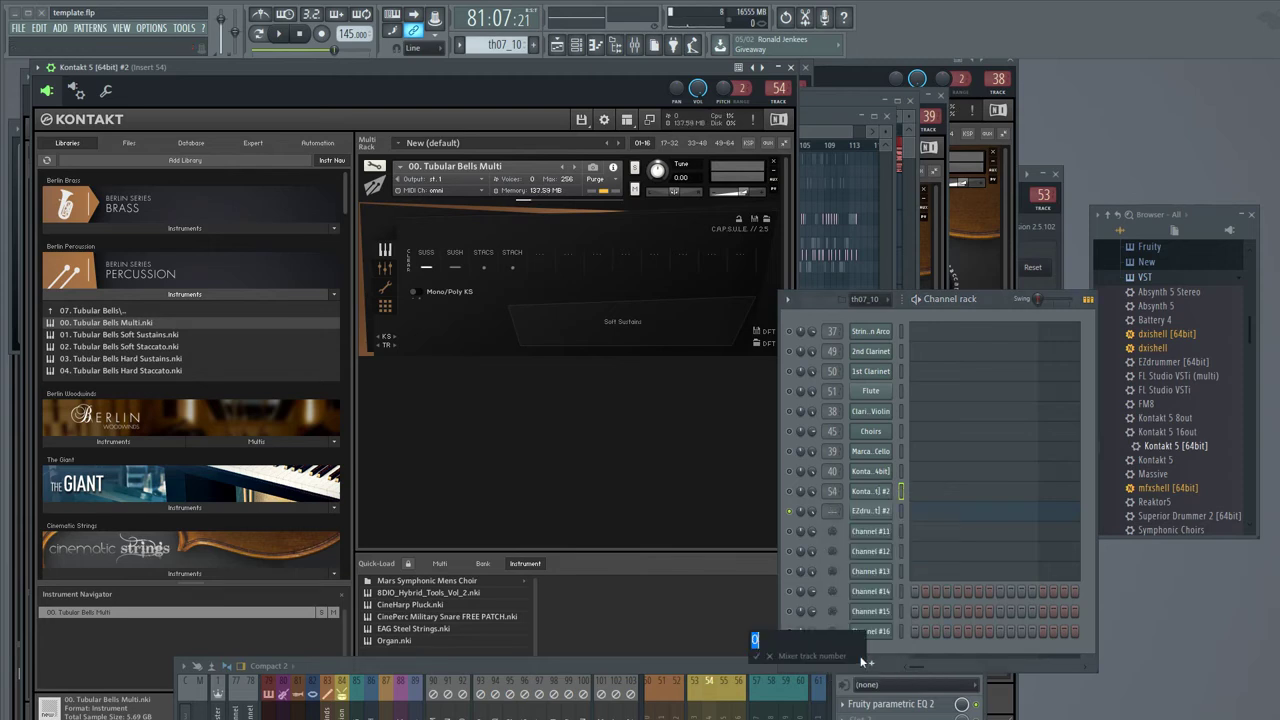
pyautogui.write('53')
pyautogui.press('Return')
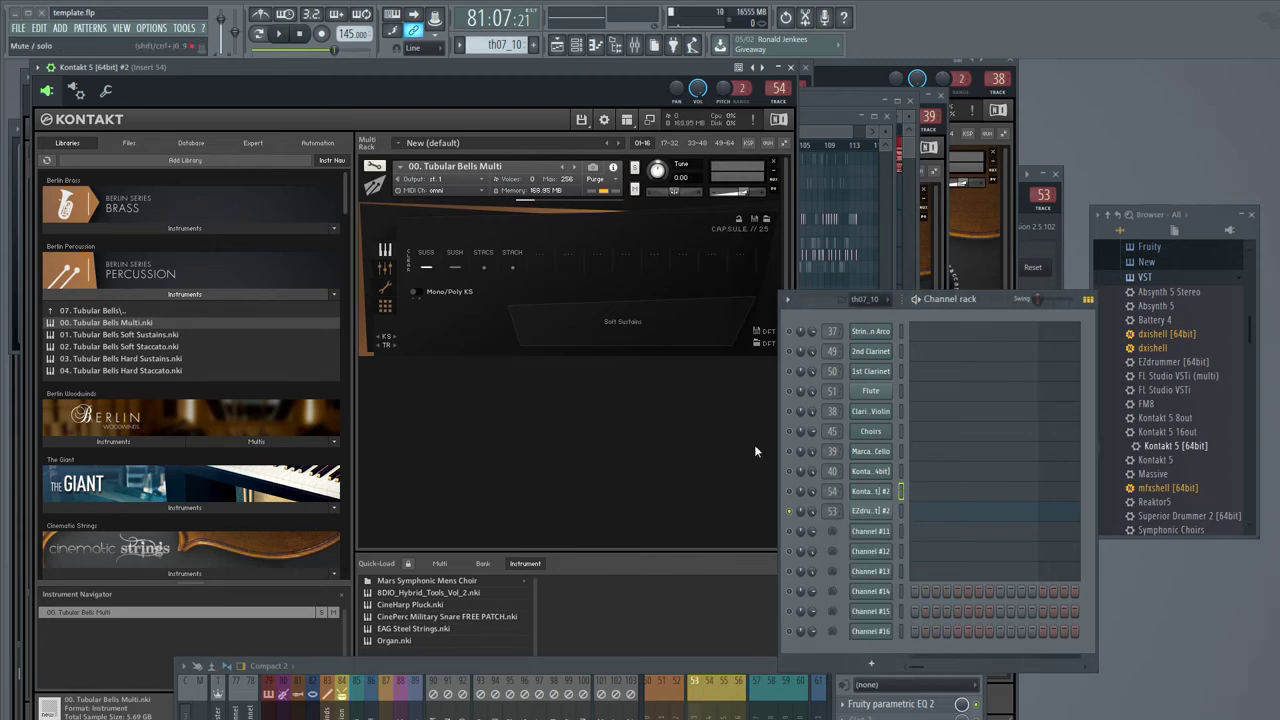
# - Play the drum part and lower the mixer fader of Insert 53 to about -7.0 dB
pyautogui.click(281, 34)
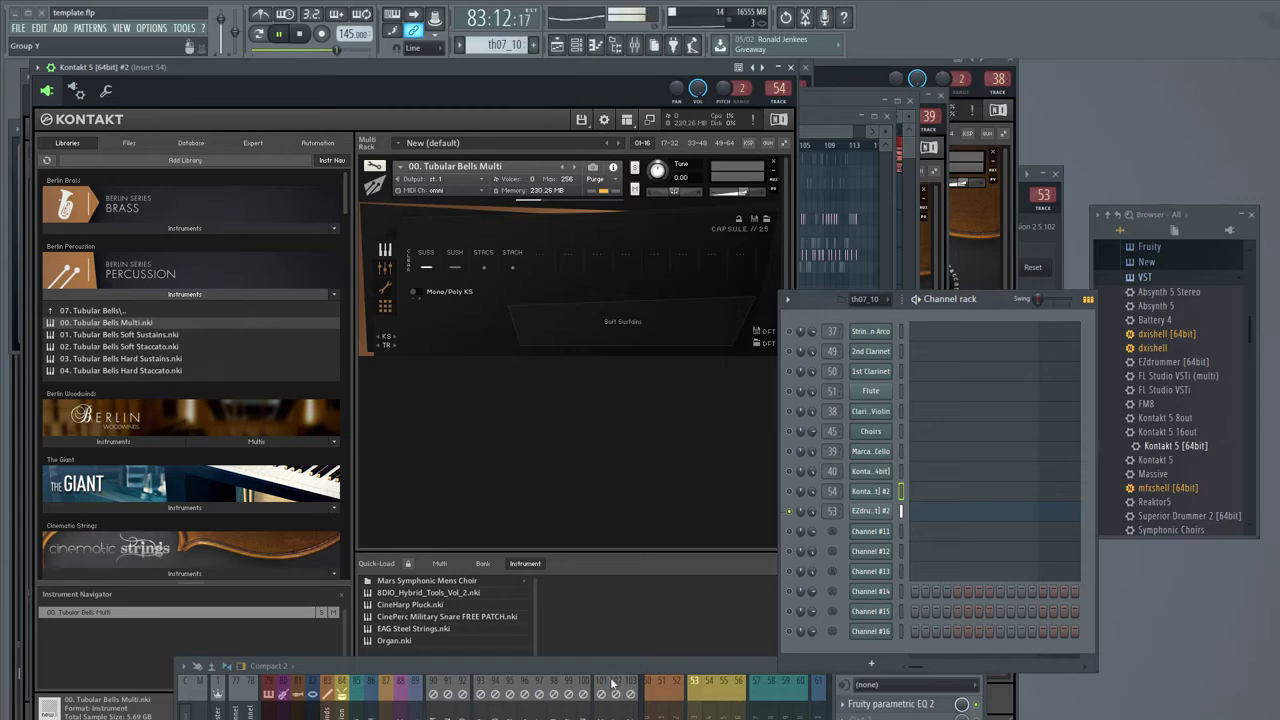
pyautogui.moveTo(608, 667); pyautogui.dragTo(478, 231)
pyautogui.moveTo(566, 403); pyautogui.dragTo(566, 413)
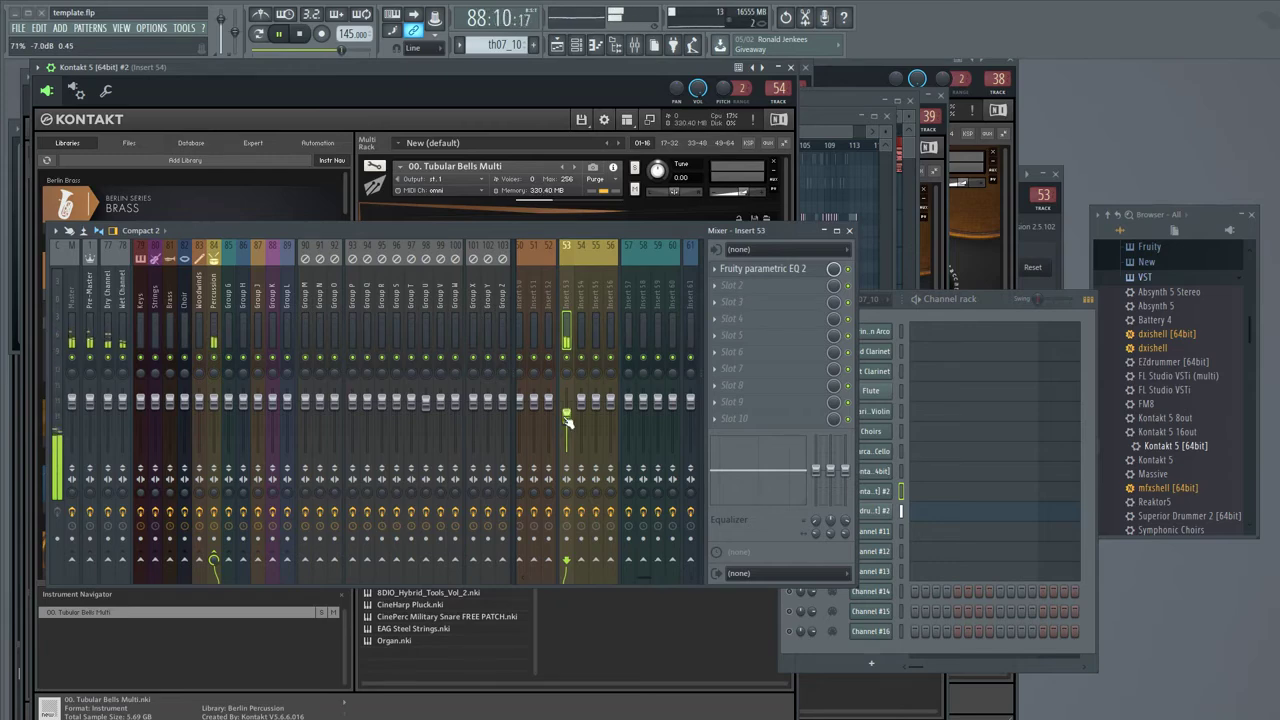
# - Solo Channel #11, examine its high notes in the piano roll and play them from about bar 36 and again from about bar 39
pyautogui.press('F6')
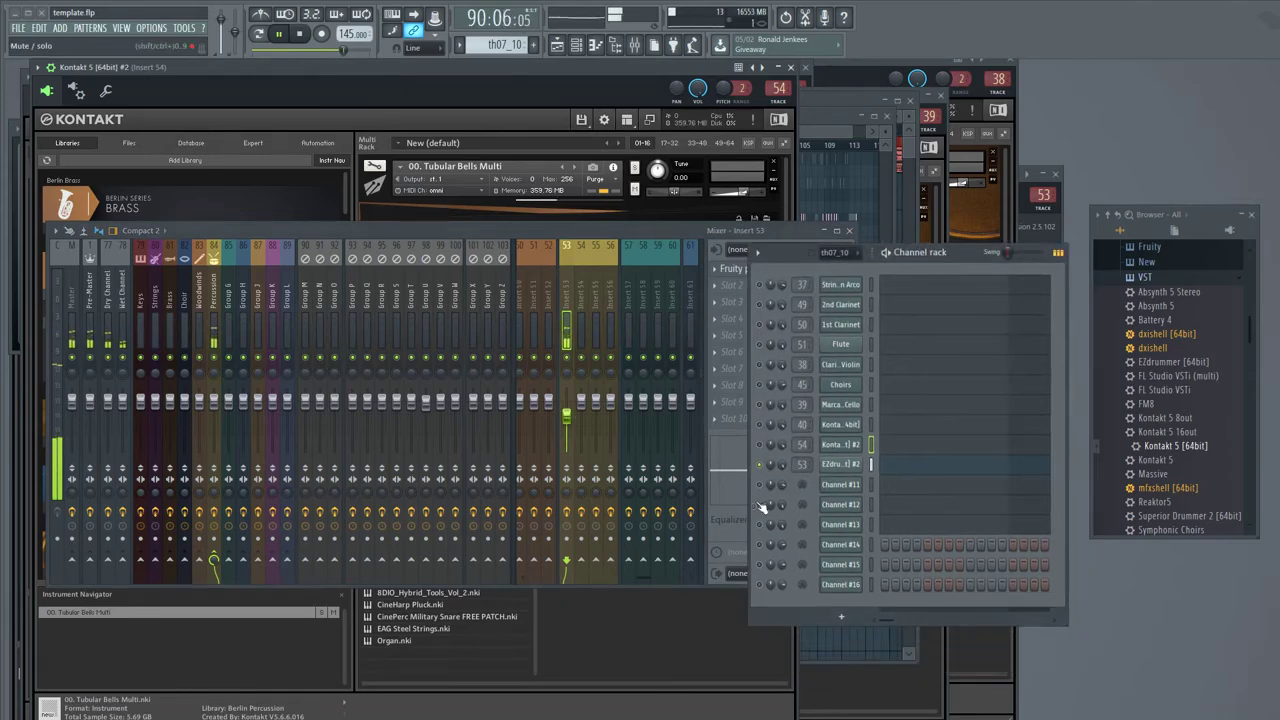
pyautogui.click(759, 484)
pyautogui.press('F7')
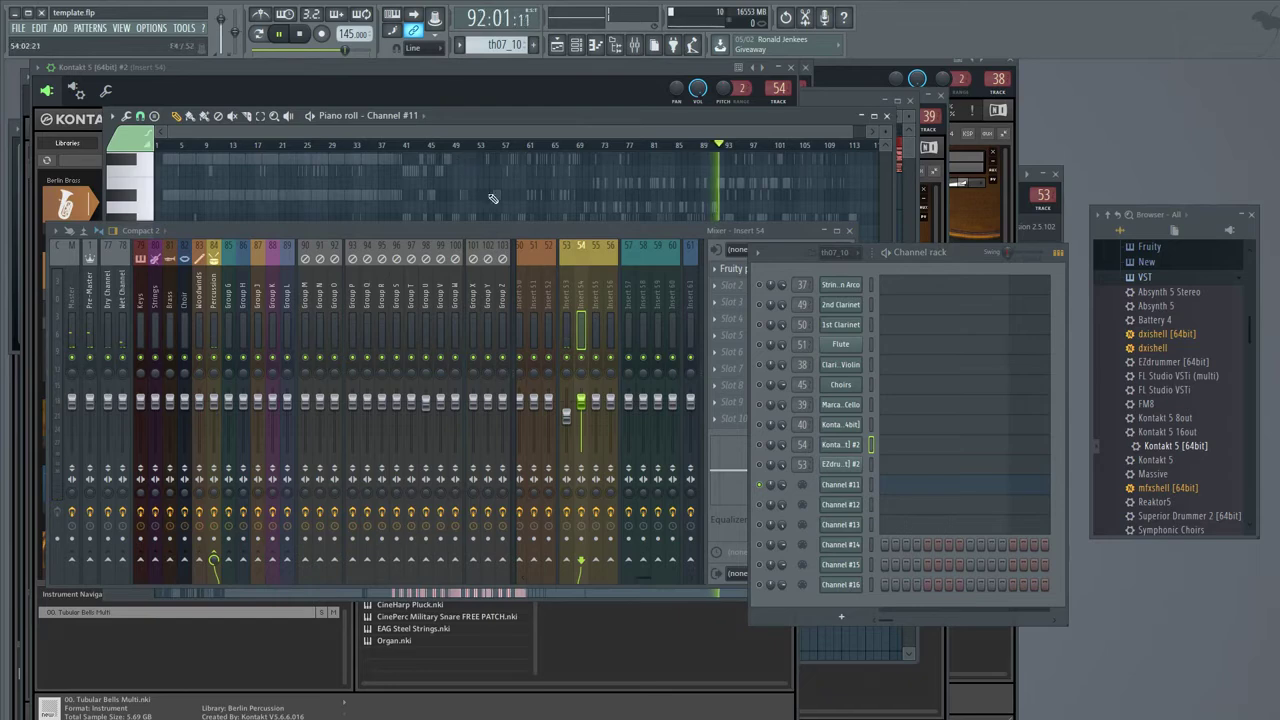
pyautogui.moveTo(493, 231); pyautogui.dragTo(586, 569)
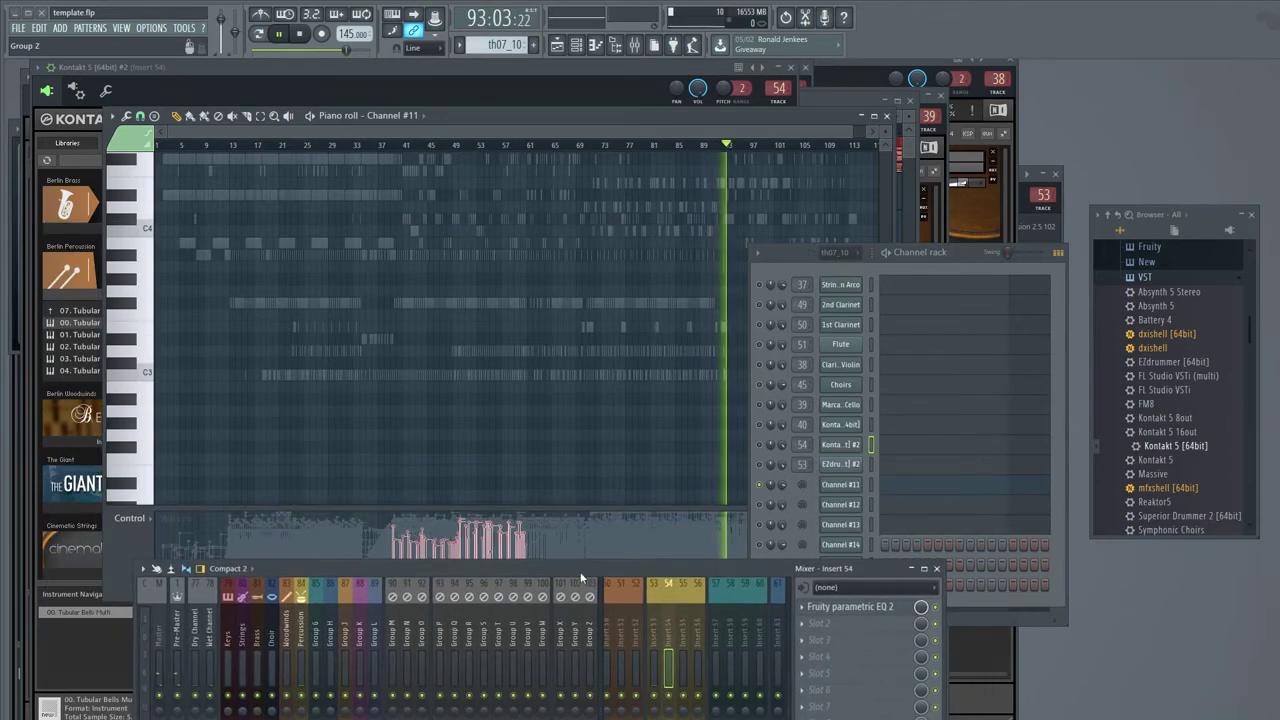
pyautogui.click(413, 145)
pyautogui.scroll(5, 430, 265)
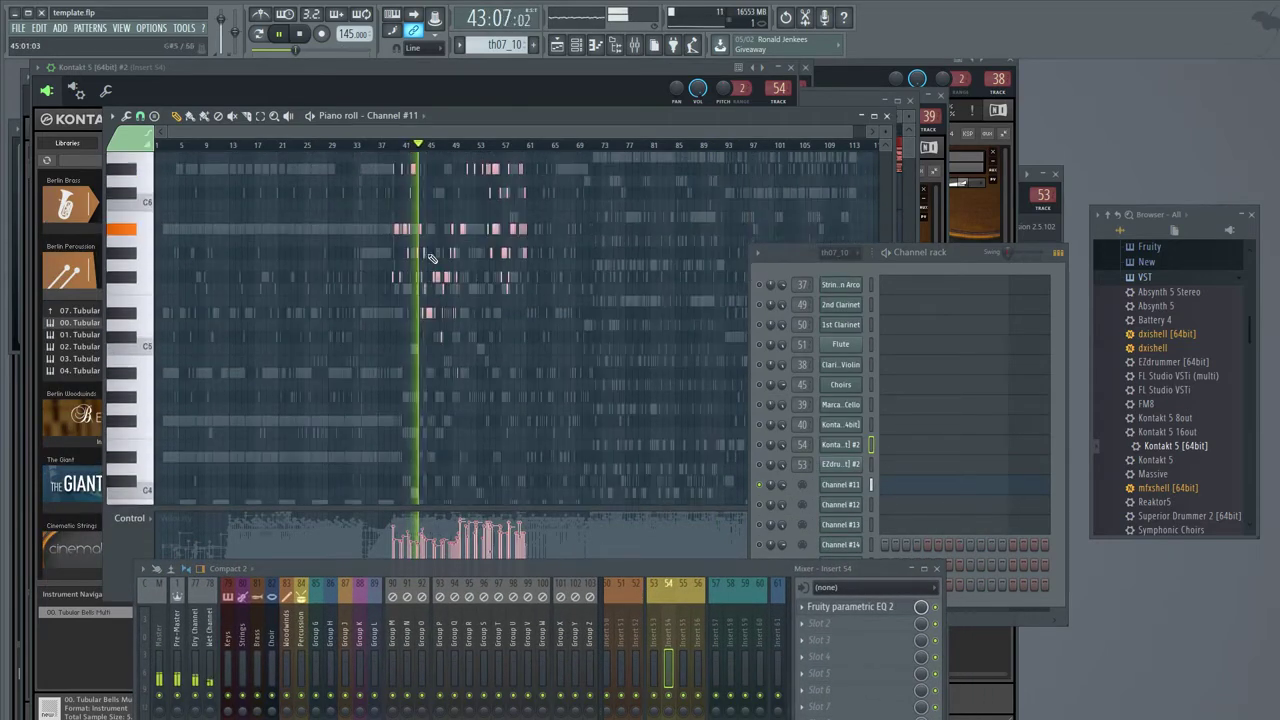
pyautogui.scroll(4, 432, 260)
pyautogui.click(378, 145)
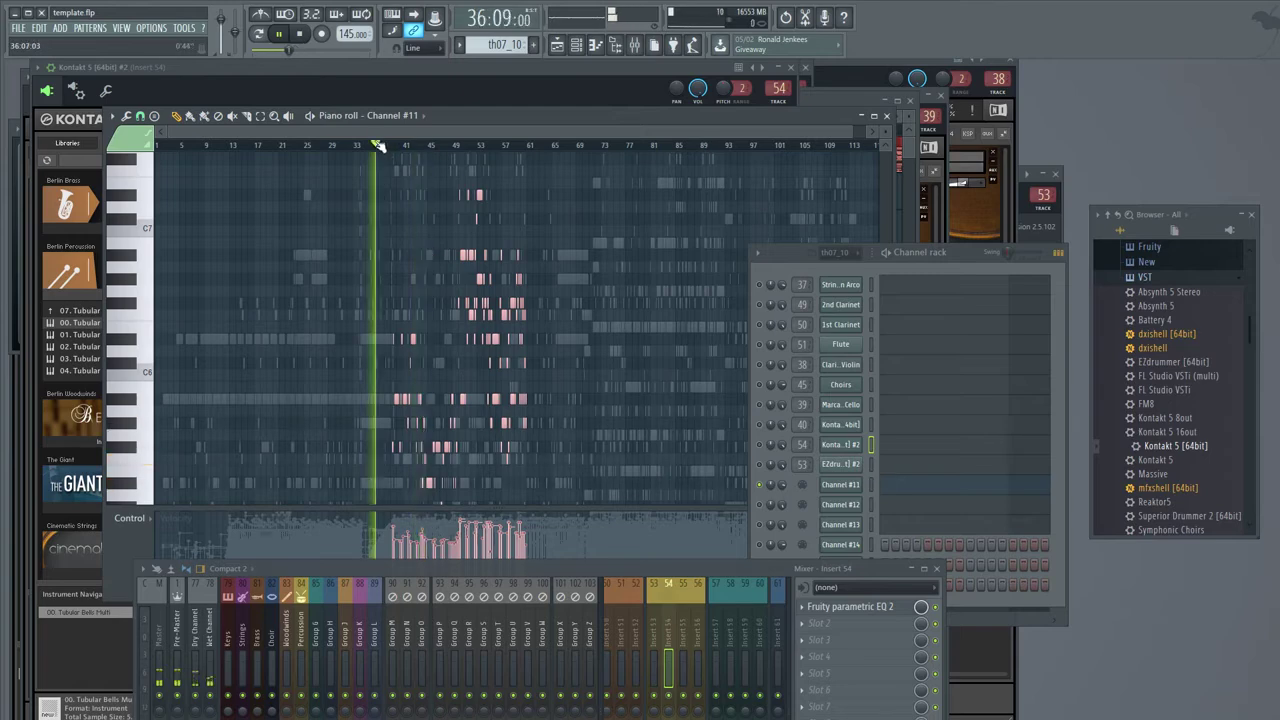
pyautogui.click(393, 145)
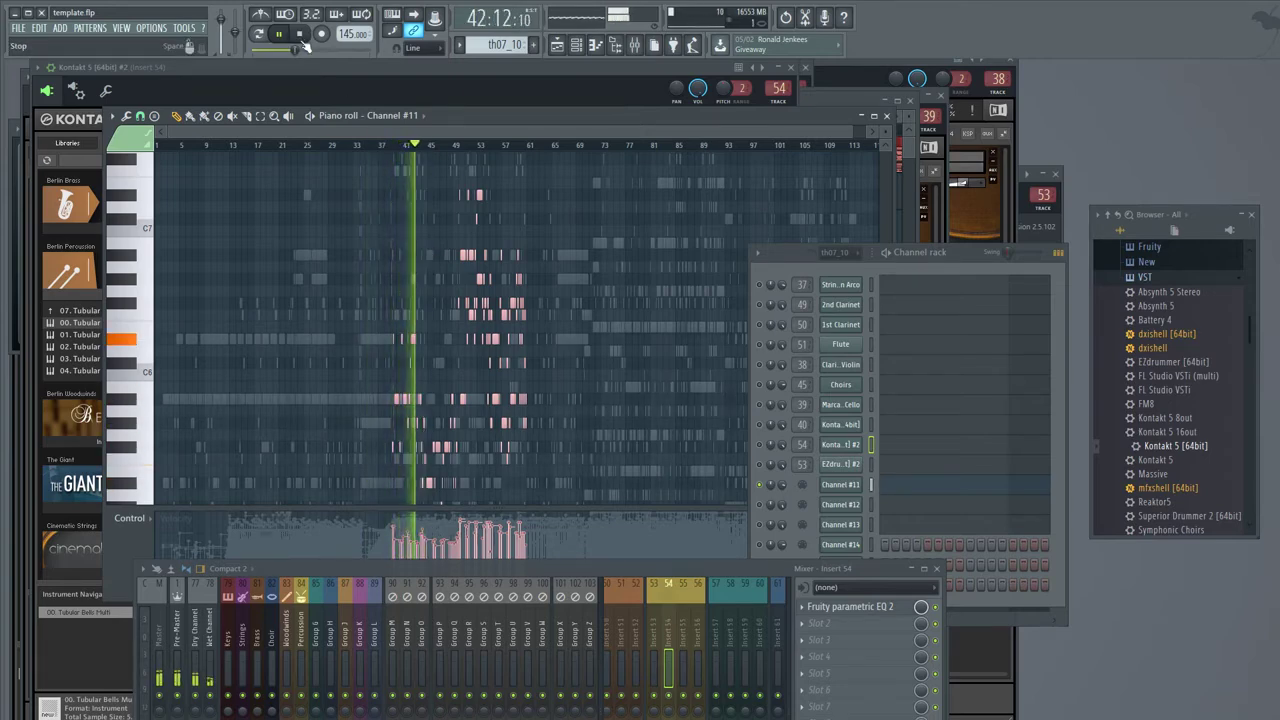
# - Check the original MIDI patch assignments in the Fruity LSD on mixer Insert 2 and stop playback
pyautogui.moveTo(538, 570); pyautogui.dragTo(514, 430)
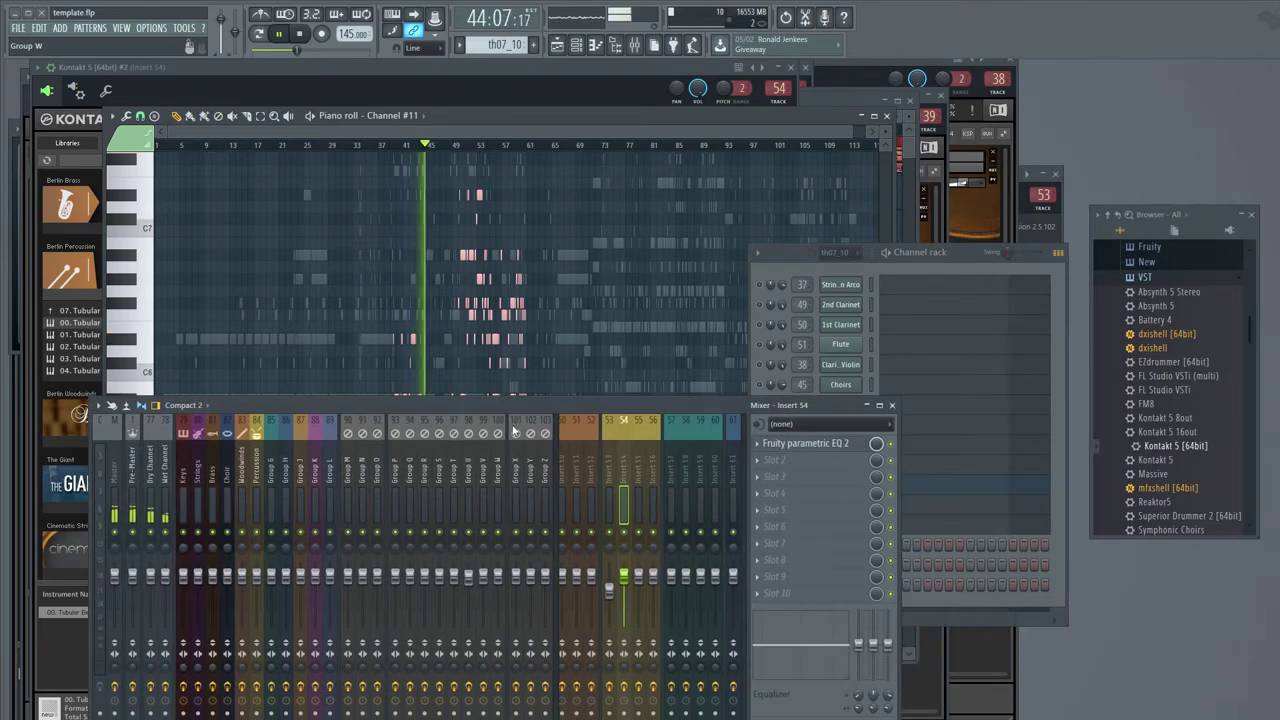
pyautogui.scroll(10, 661, 486)
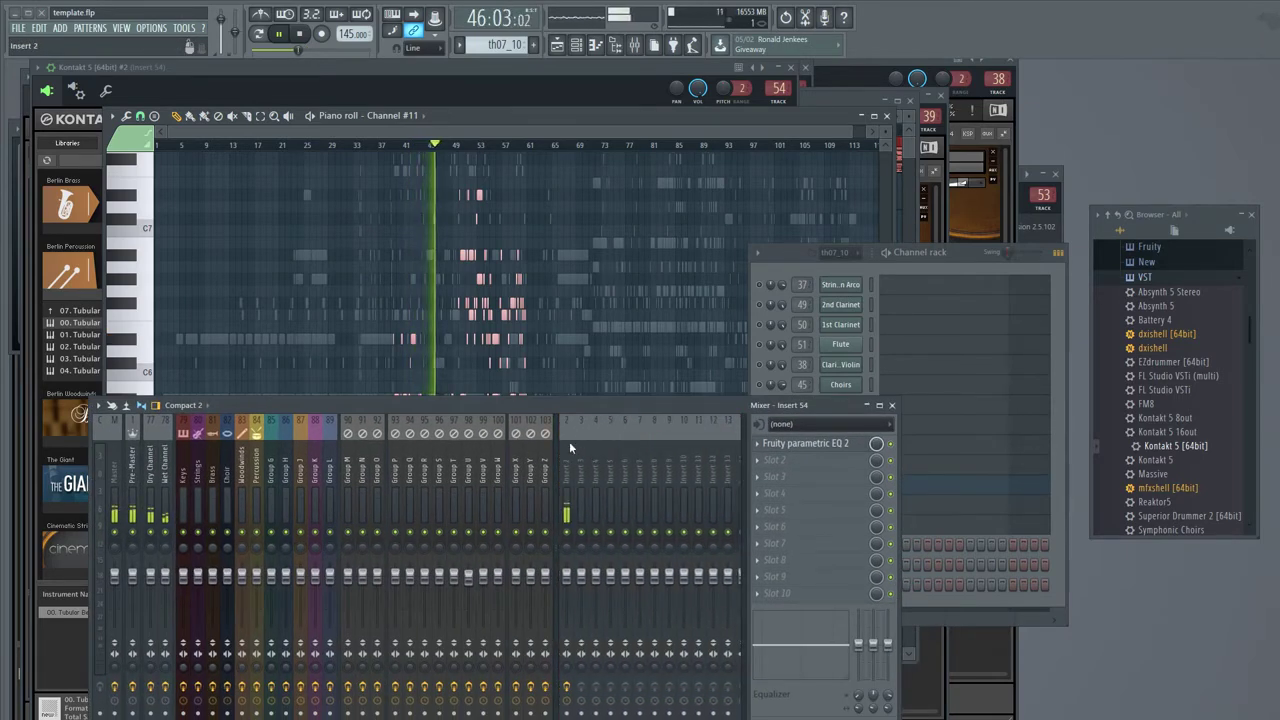
pyautogui.click(569, 447)
pyautogui.click(789, 444)
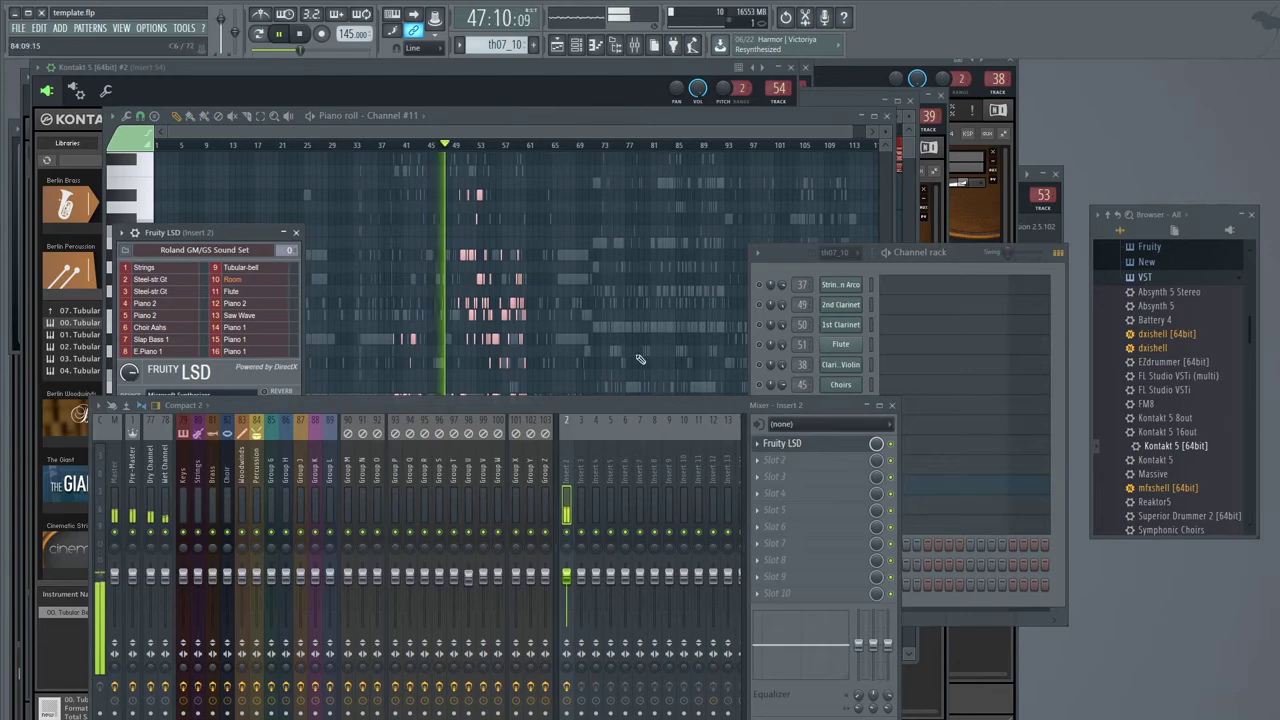
pyautogui.press('space')
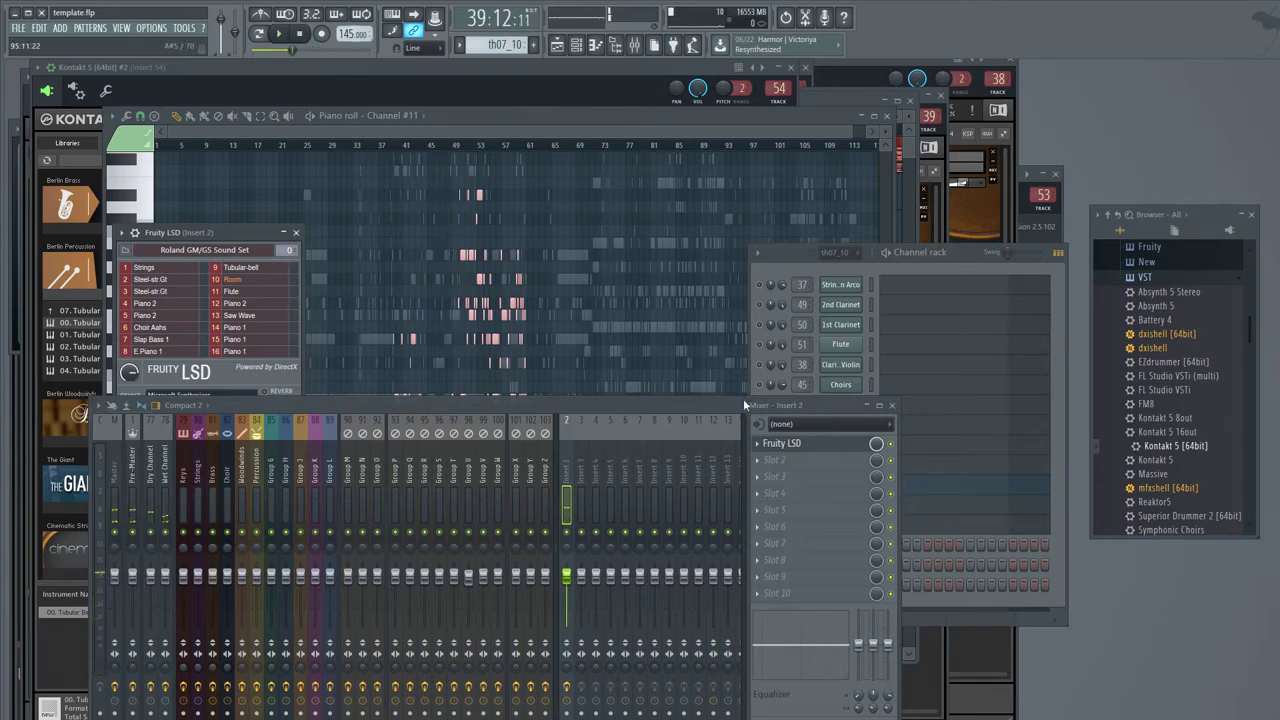
# - Move the mixer out of the way, load Kontakt 5 [64bit] onto Channel #11 and show the Berlin Woodwinds instruments
pyautogui.moveTo(745, 405); pyautogui.dragTo(797, 573)
pyautogui.moveTo(1195, 446); pyautogui.dragTo(838, 486)
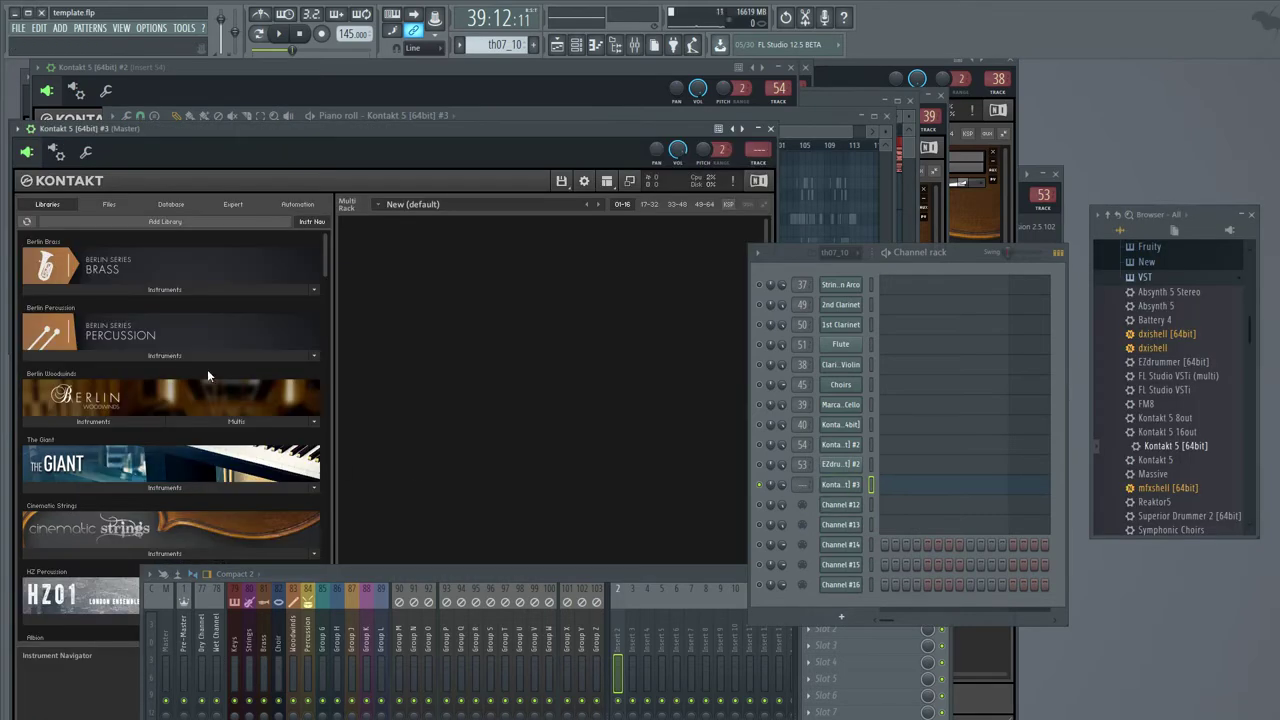
pyautogui.click(134, 420)
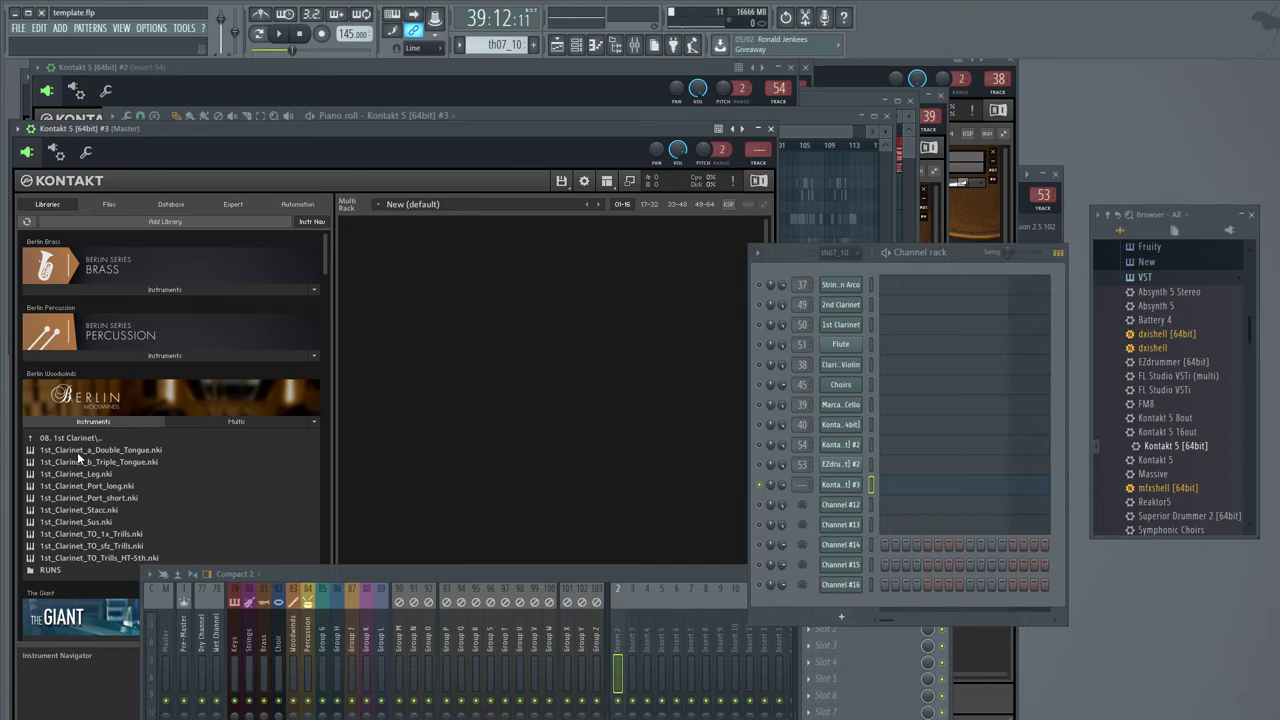
# - Discard the 1st_Clarinet_Leg patch and try 2nd_Flute_Leg from the 02. 2nd Flute folder with its MIDI channel on omni
pyautogui.click(85, 474)
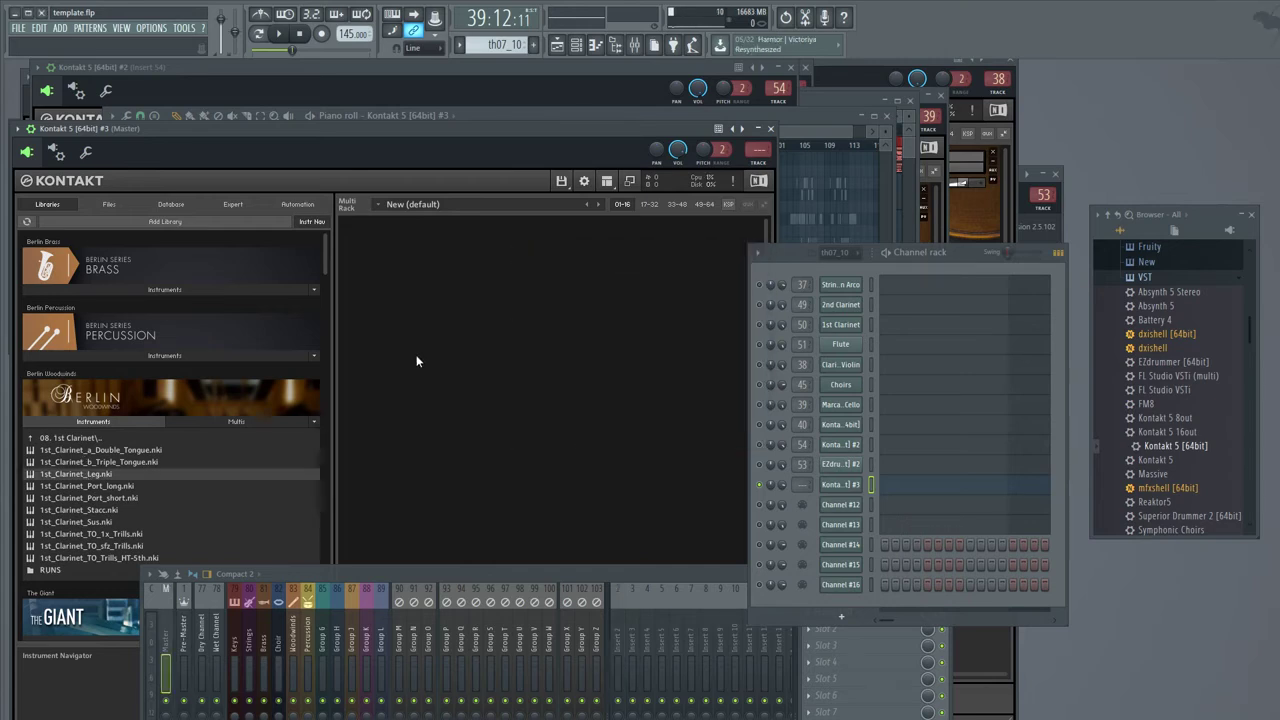
pyautogui.click(753, 229)
pyautogui.doubleClick(70, 438)
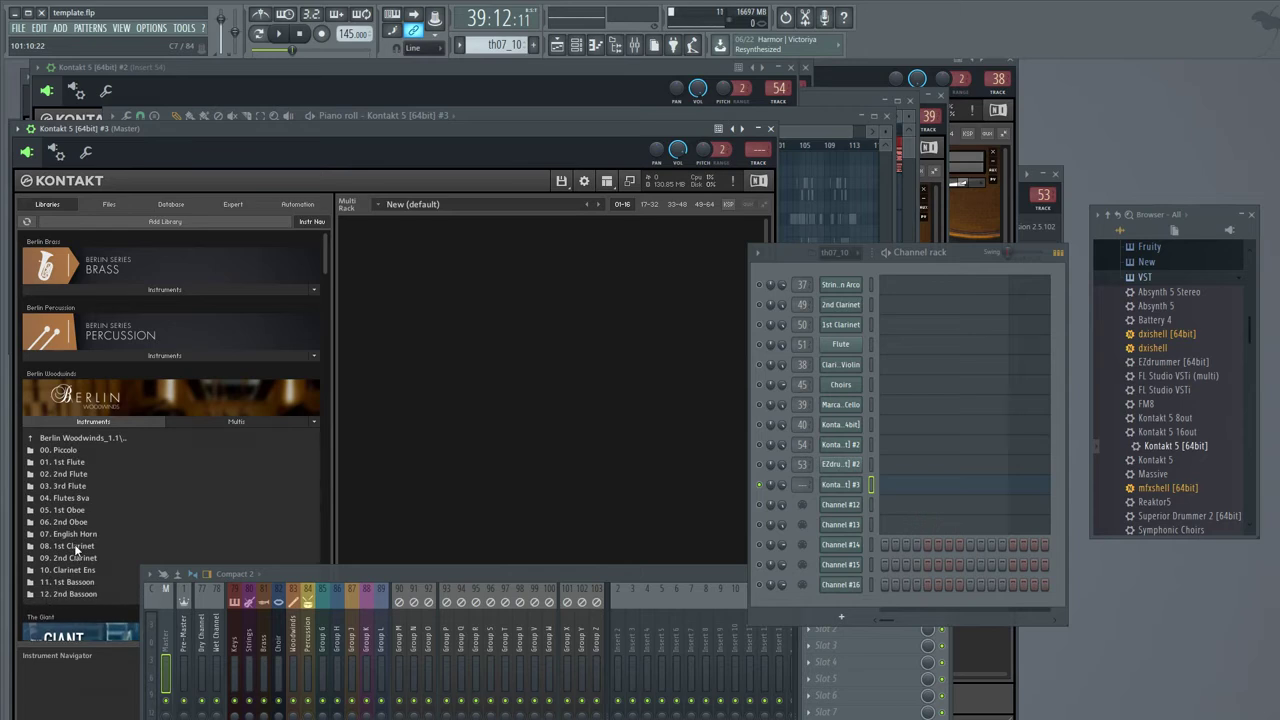
pyautogui.doubleClick(68, 476)
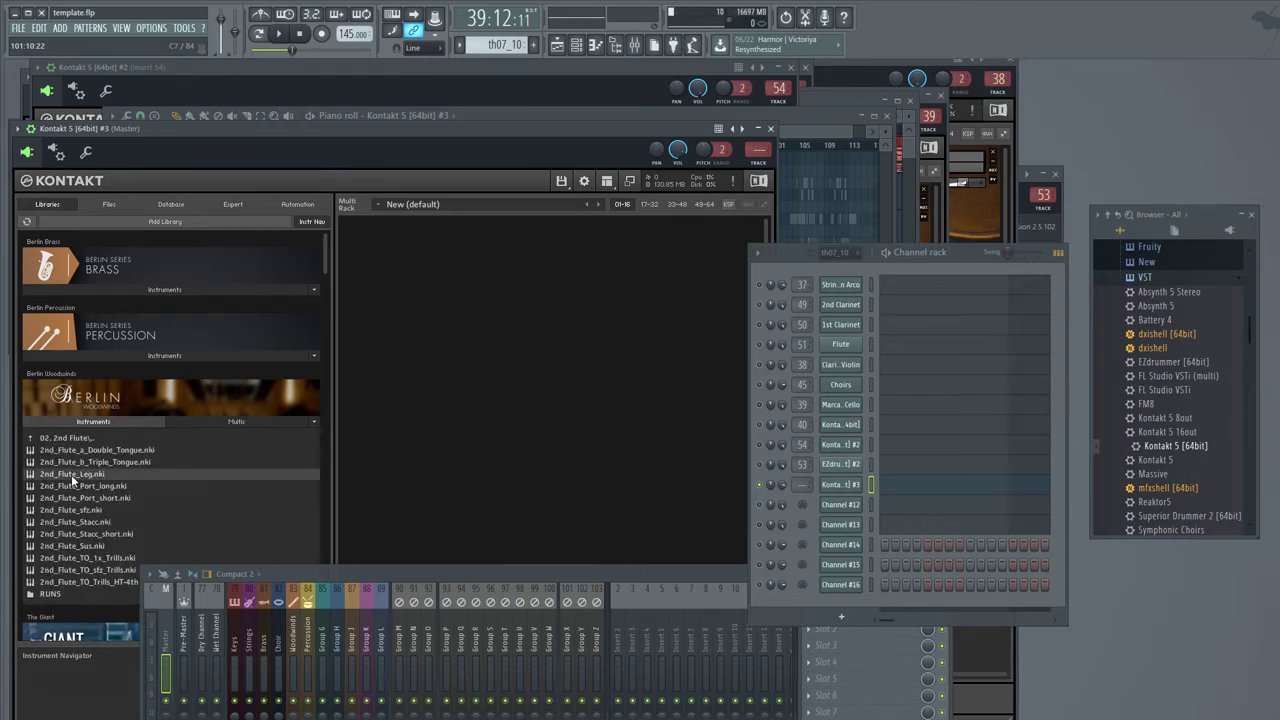
pyautogui.doubleClick(71, 474)
pyautogui.click(421, 250)
pyautogui.click(421, 250)
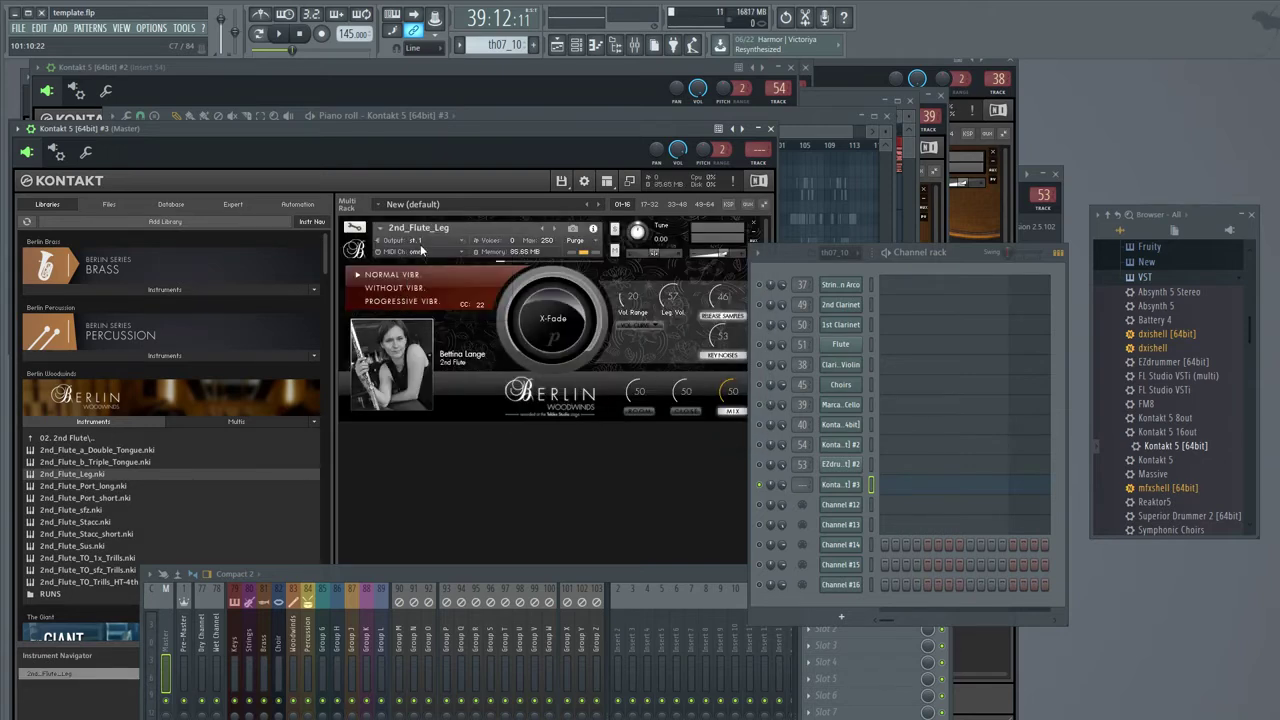
# - Play the Channel #11 part with the flute from about bar 39 and move its piano roll aside
pyautogui.click(290, 38)
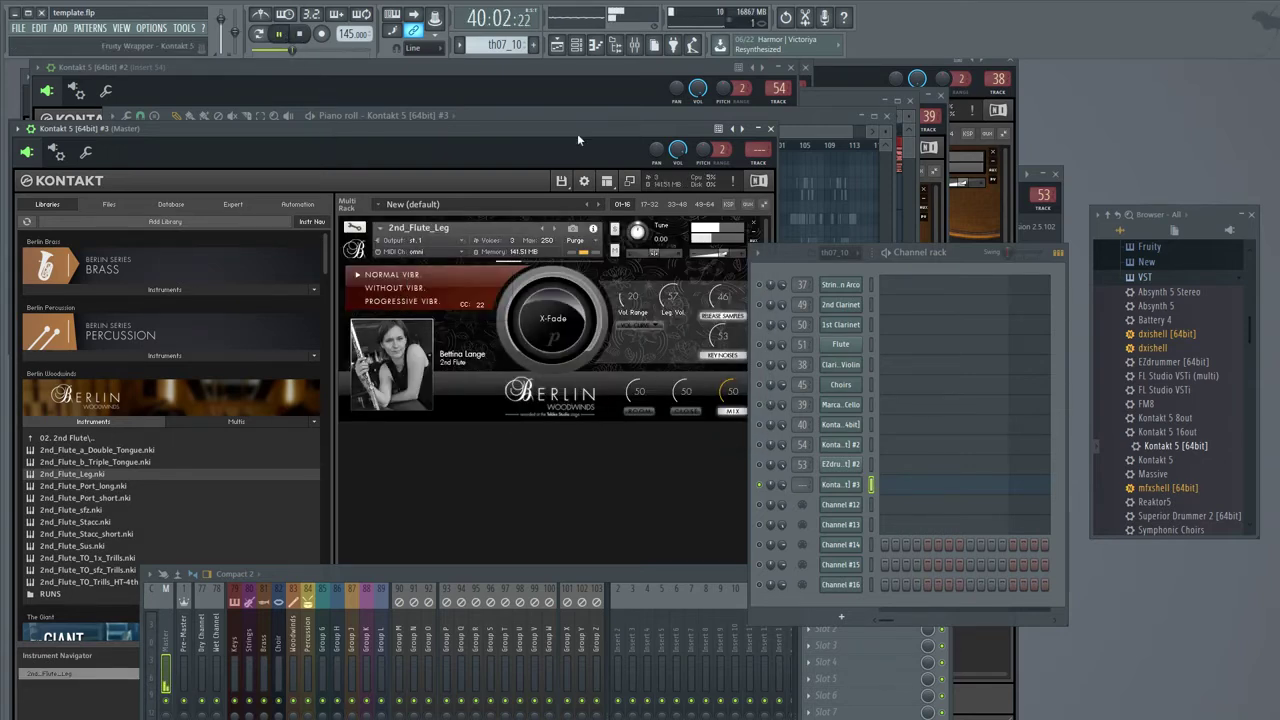
pyautogui.click(790, 122)
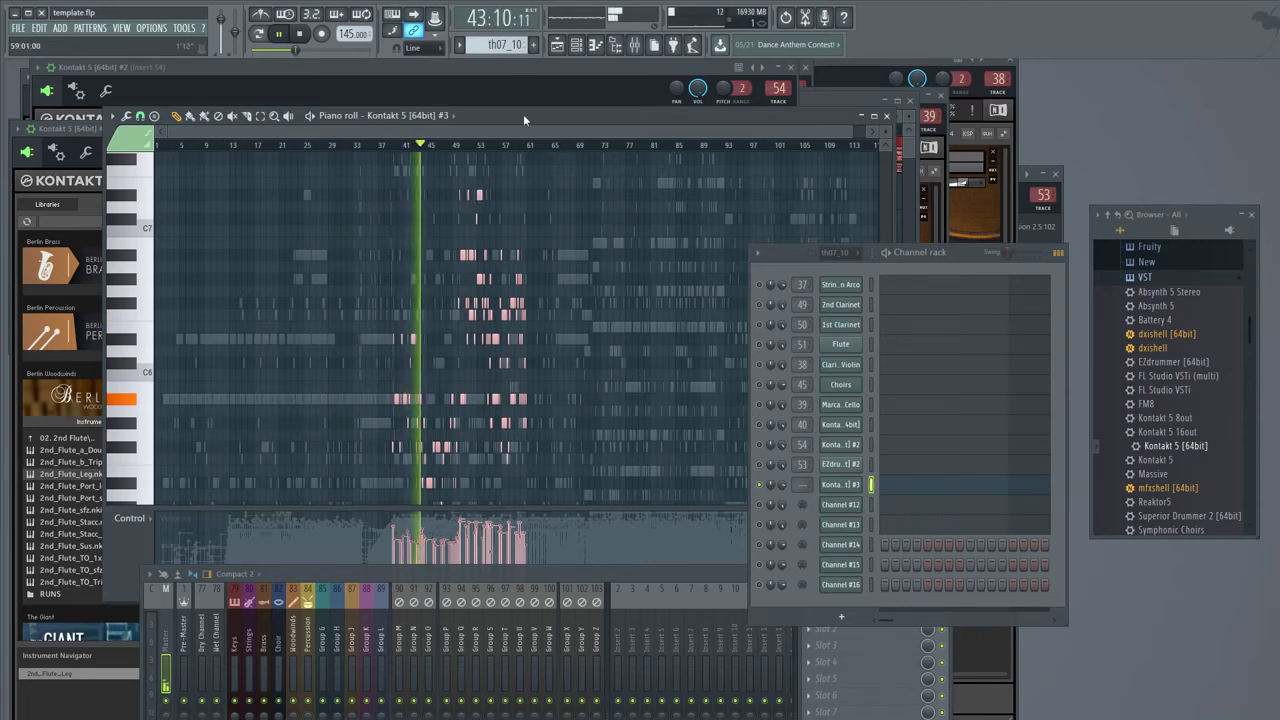
pyautogui.moveTo(523, 114); pyautogui.dragTo(1062, 240)
# - Load 2nd_Clarinet_Leg from the 09. 2nd Clarinet folder and remove 2nd_Flute_Leg from the Kontakt rack
pyautogui.click(92, 440)
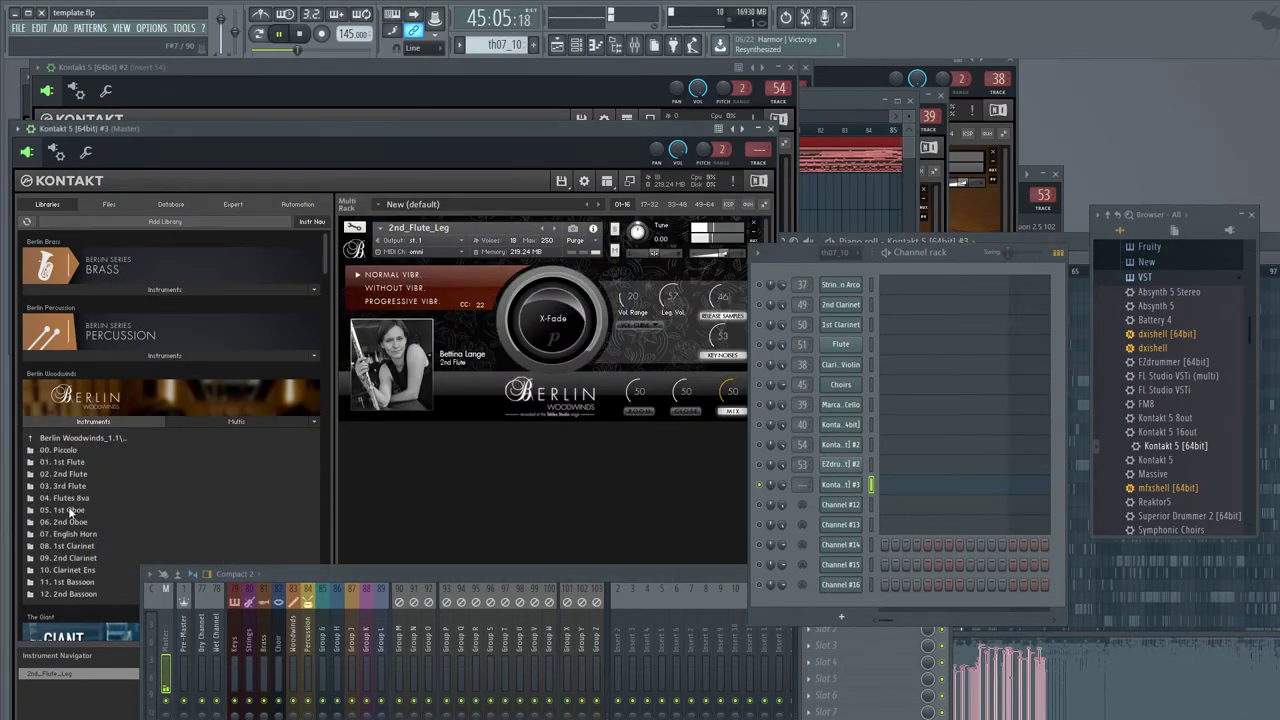
pyautogui.click(64, 555)
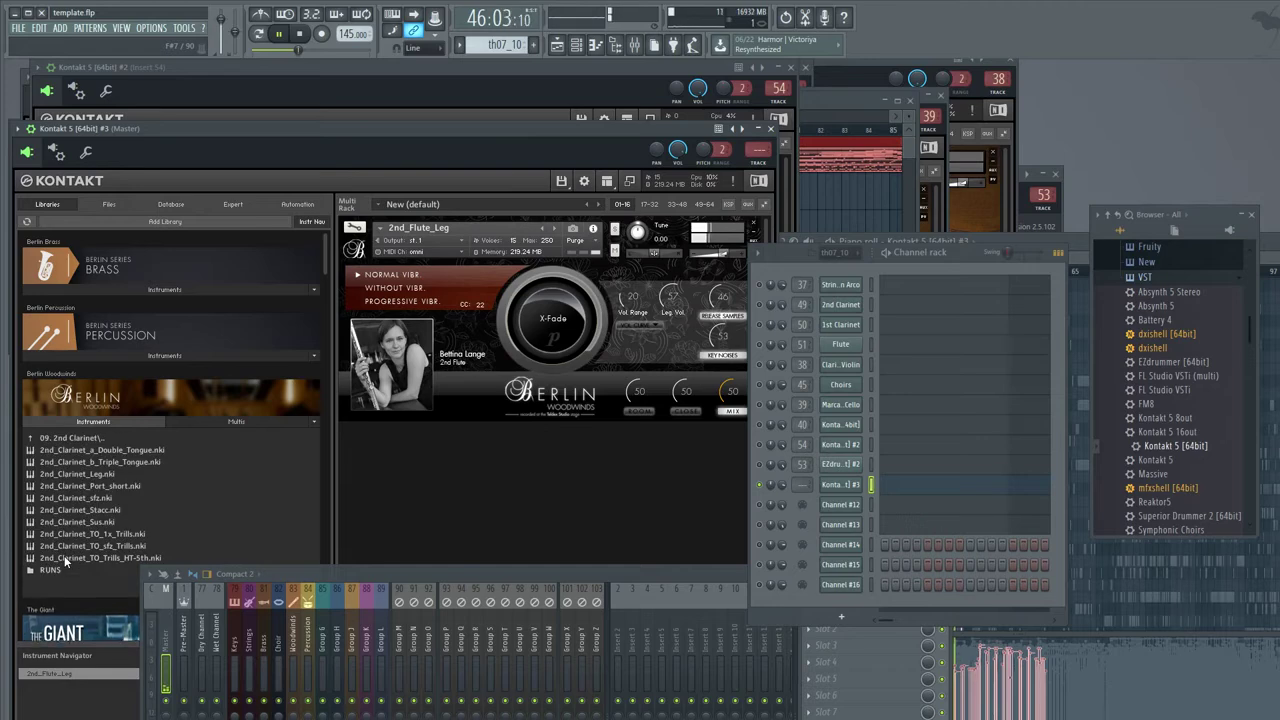
pyautogui.doubleClick(95, 475)
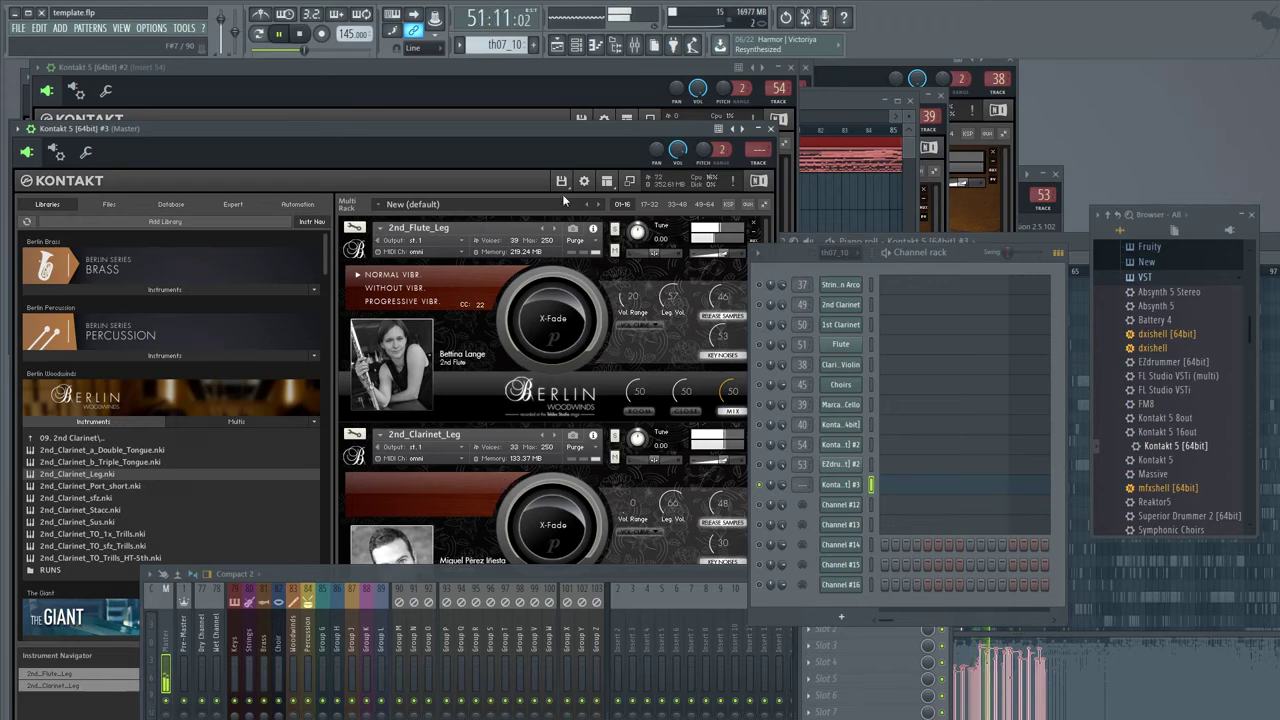
pyautogui.moveTo(808, 245); pyautogui.dragTo(943, 240)
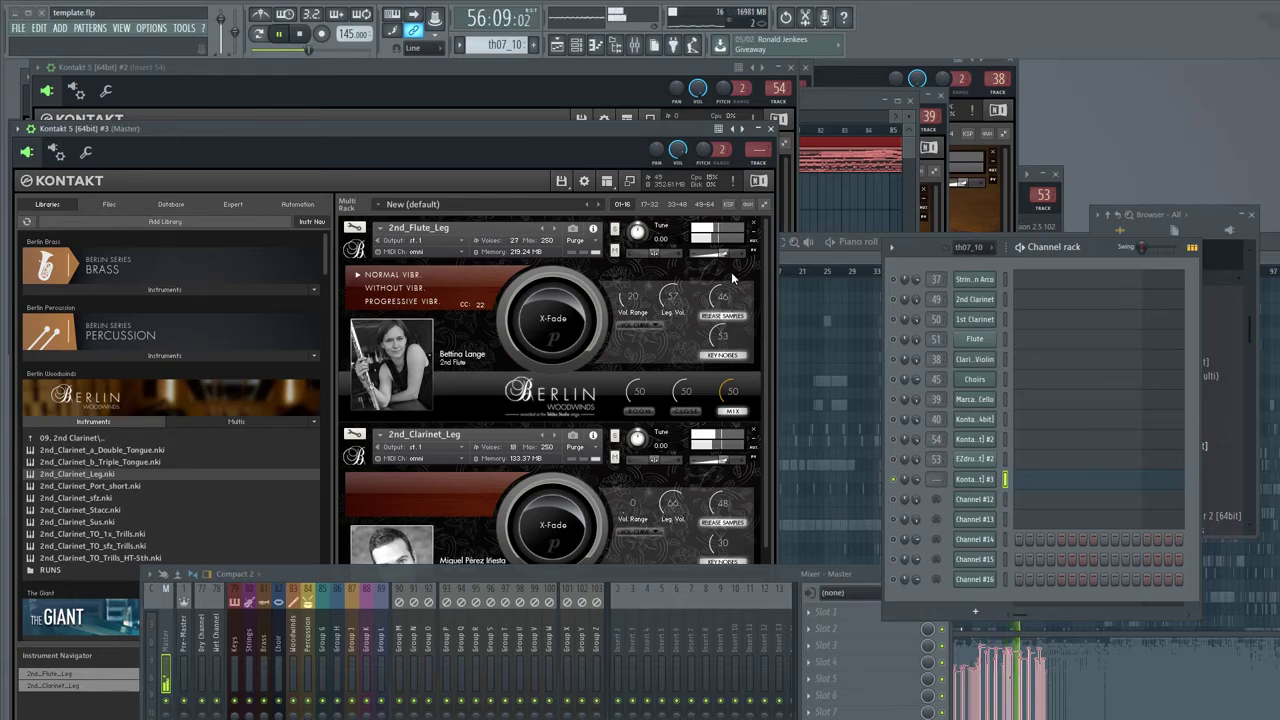
pyautogui.click(754, 224)
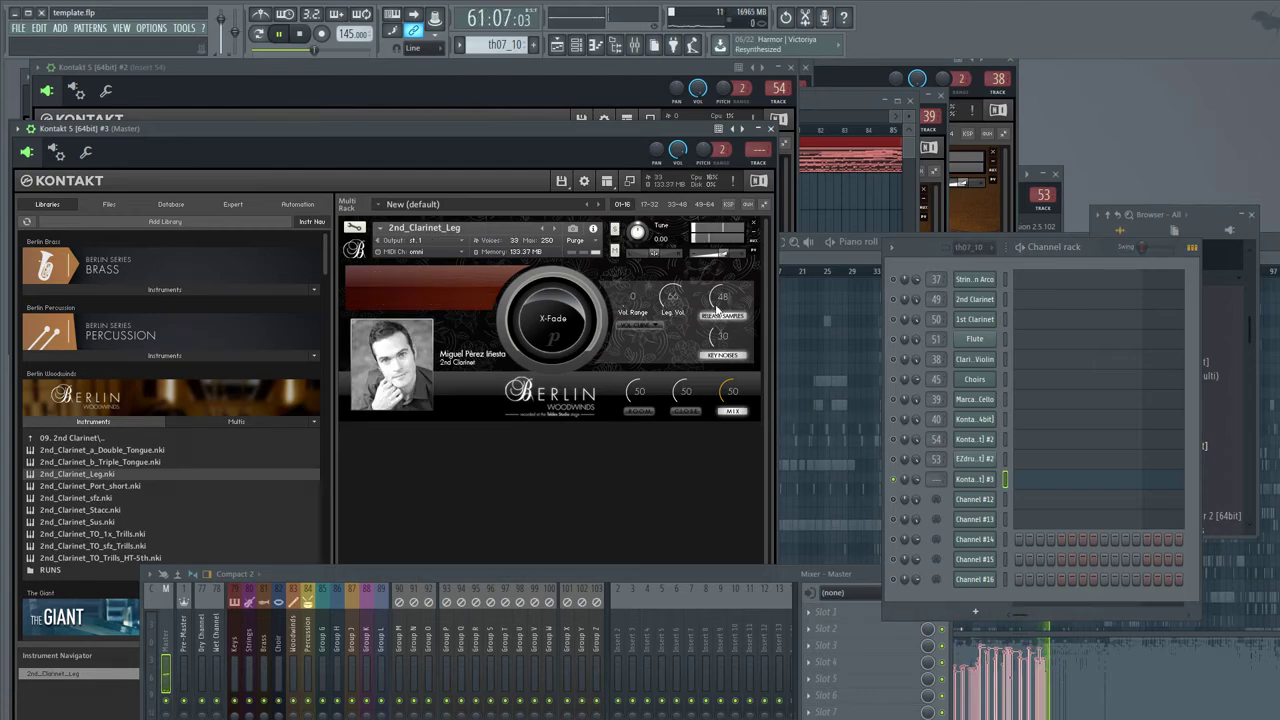
# - Replace the 2nd_Clarinet_Leg patch in the Kontakt rack with 2nd_Clarinet_Sus
pyautogui.click(754, 226)
pyautogui.click(126, 511)
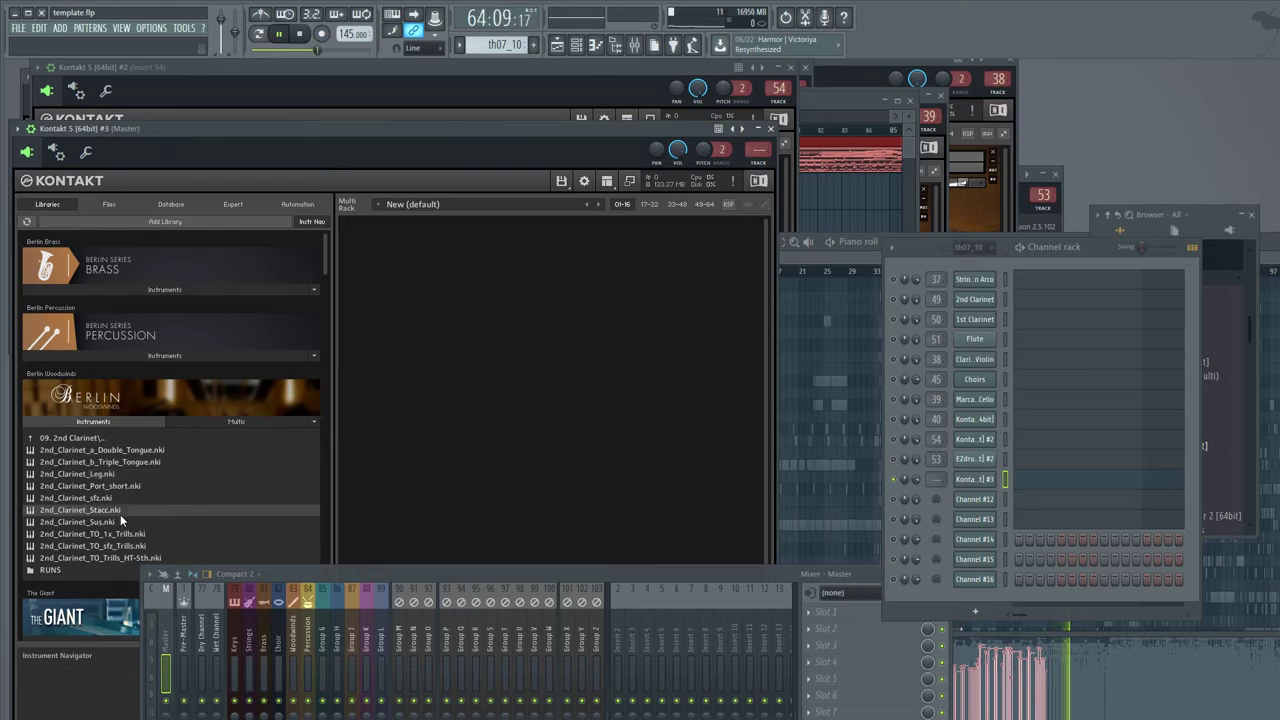
pyautogui.doubleClick(118, 522)
# - Add 2nd_Flute_Sus from the 02. 2nd Flute folder and set the MIDI channel of both sustain patches to omni
pyautogui.click(70, 438)
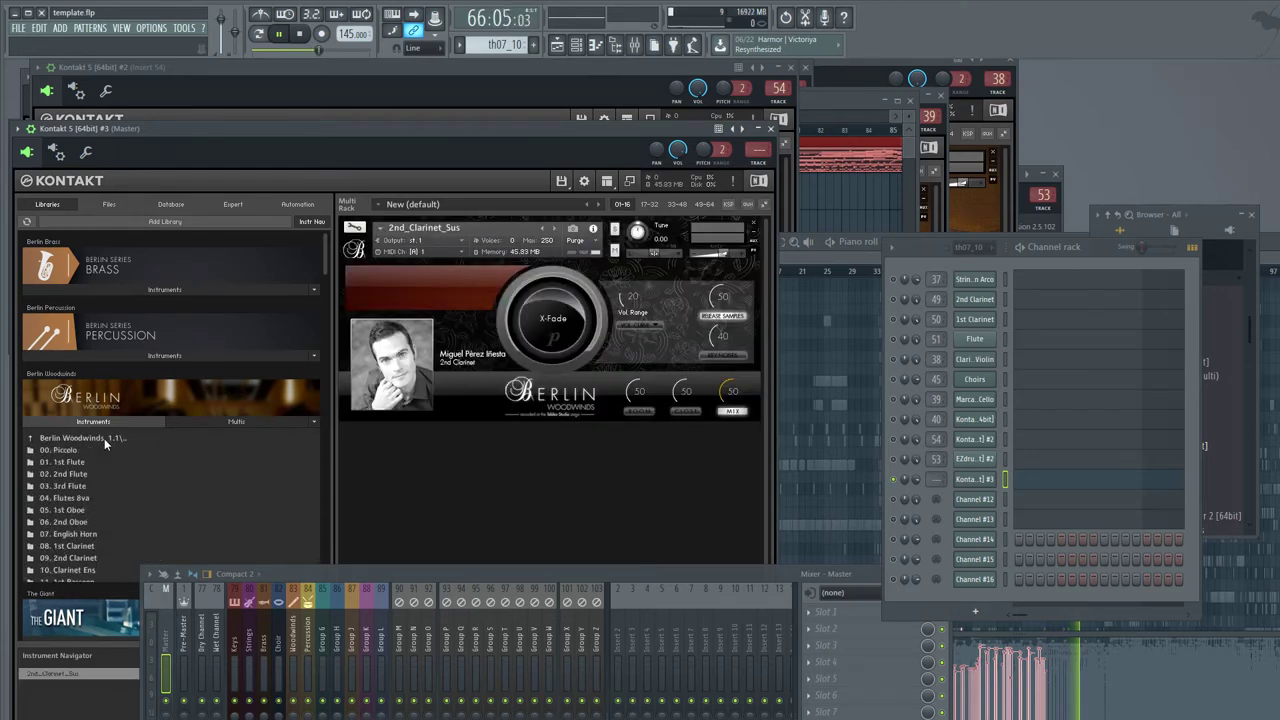
pyautogui.doubleClick(85, 474)
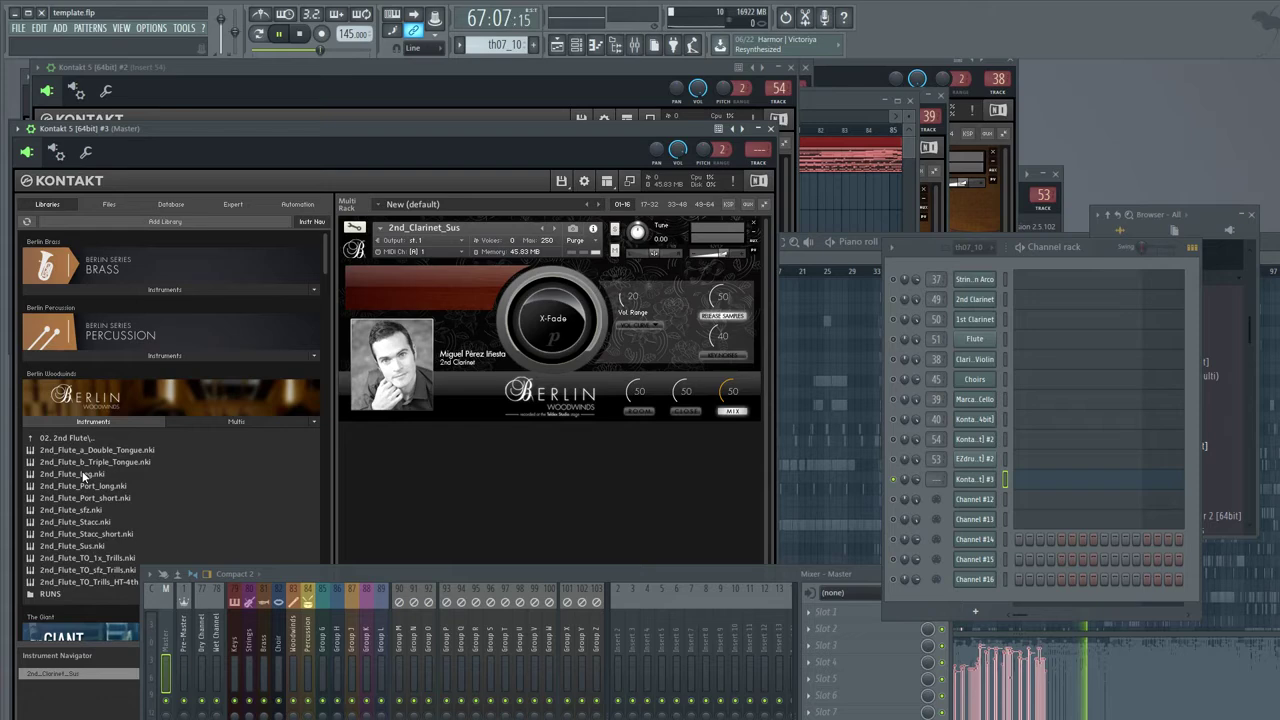
pyautogui.doubleClick(75, 546)
pyautogui.click(405, 251)
pyautogui.click(425, 258)
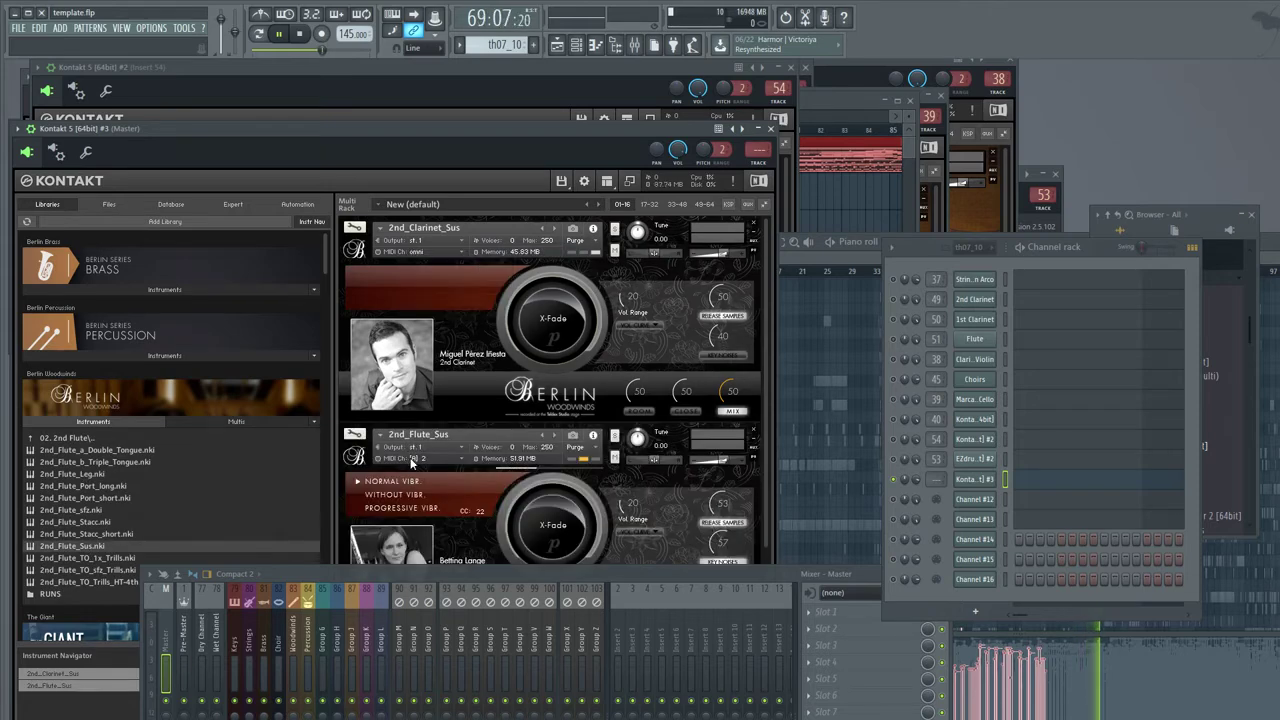
pyautogui.click(410, 461)
pyautogui.click(427, 467)
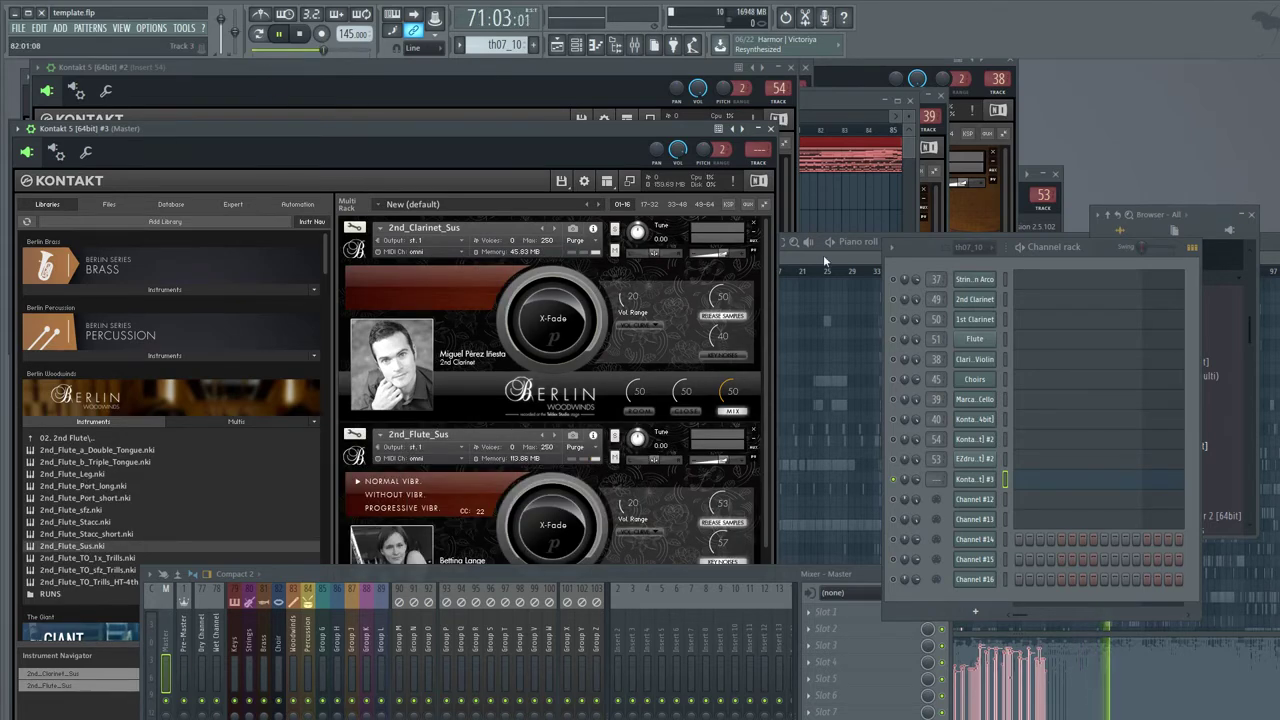
# - Play the part with the layered clarinet and flute from the start of its notes, bringing its piano roll into full view
pyautogui.click(825, 261)
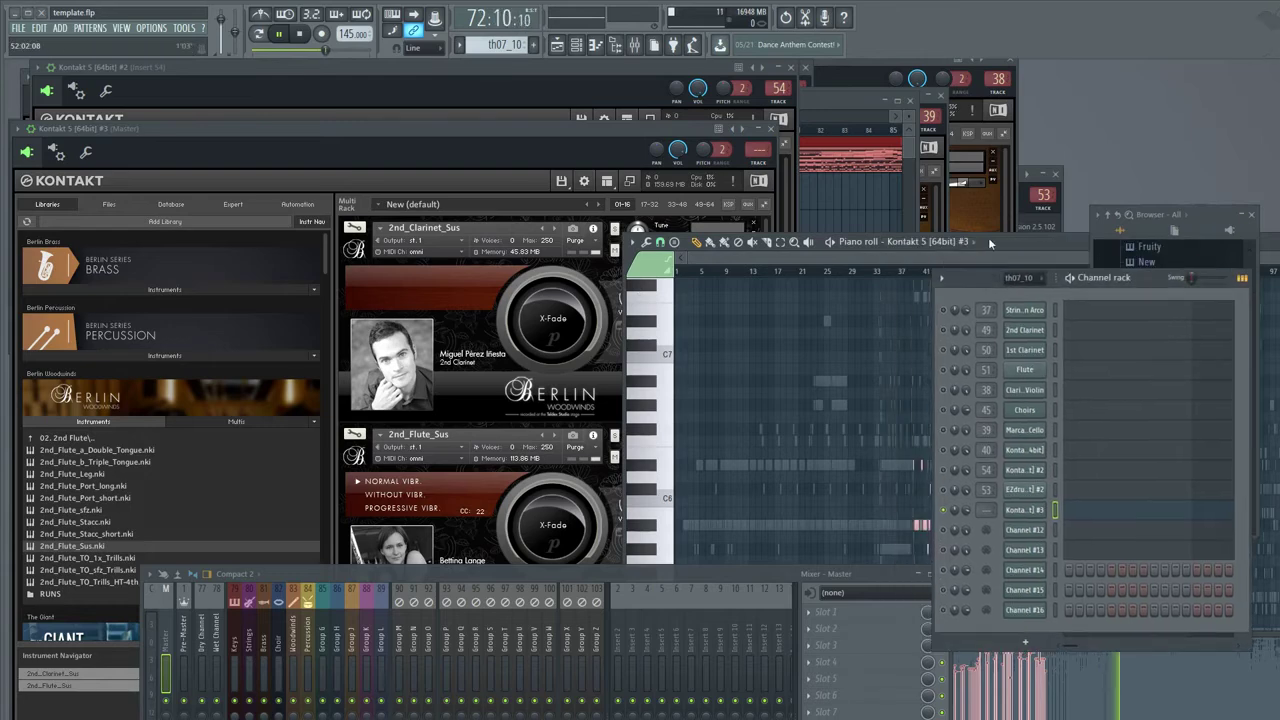
pyautogui.doubleClick(988, 241)
pyautogui.moveTo(714, 214); pyautogui.dragTo(516, 214)
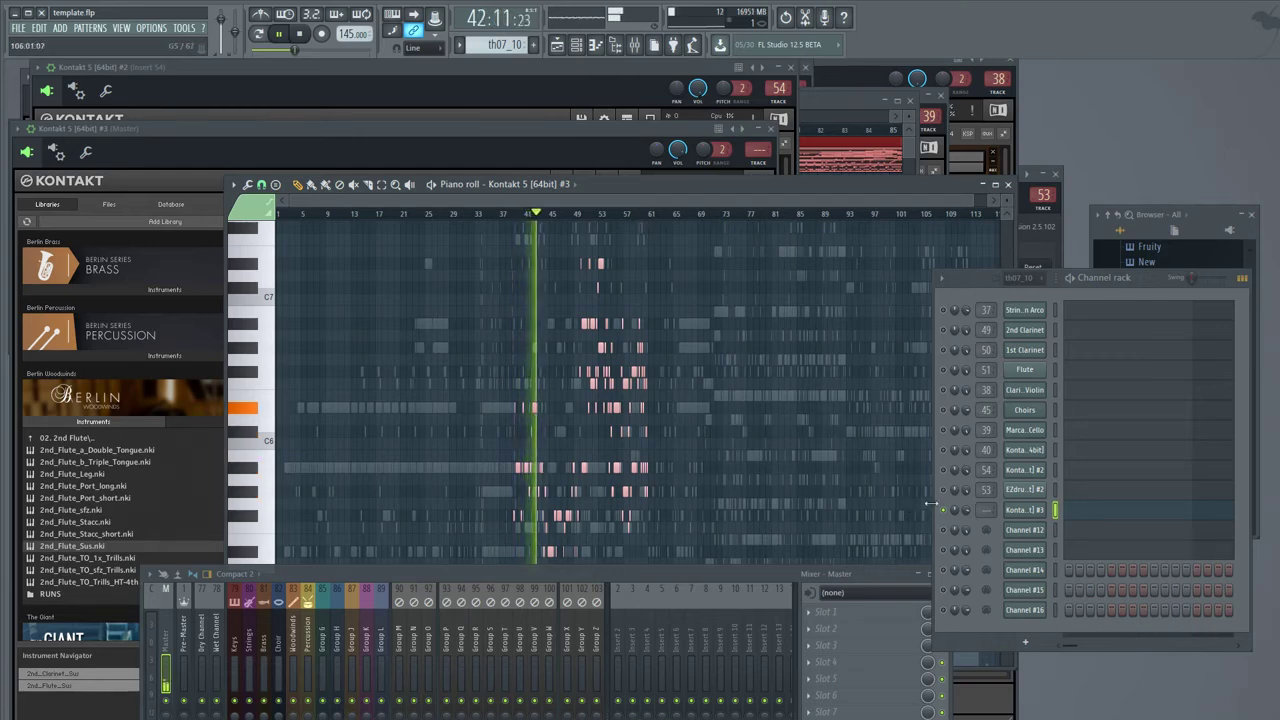
# - Route the Kontakt 5 [64bit] #3 channel to mixer track 52
pyautogui.scroll(19, 988, 510)
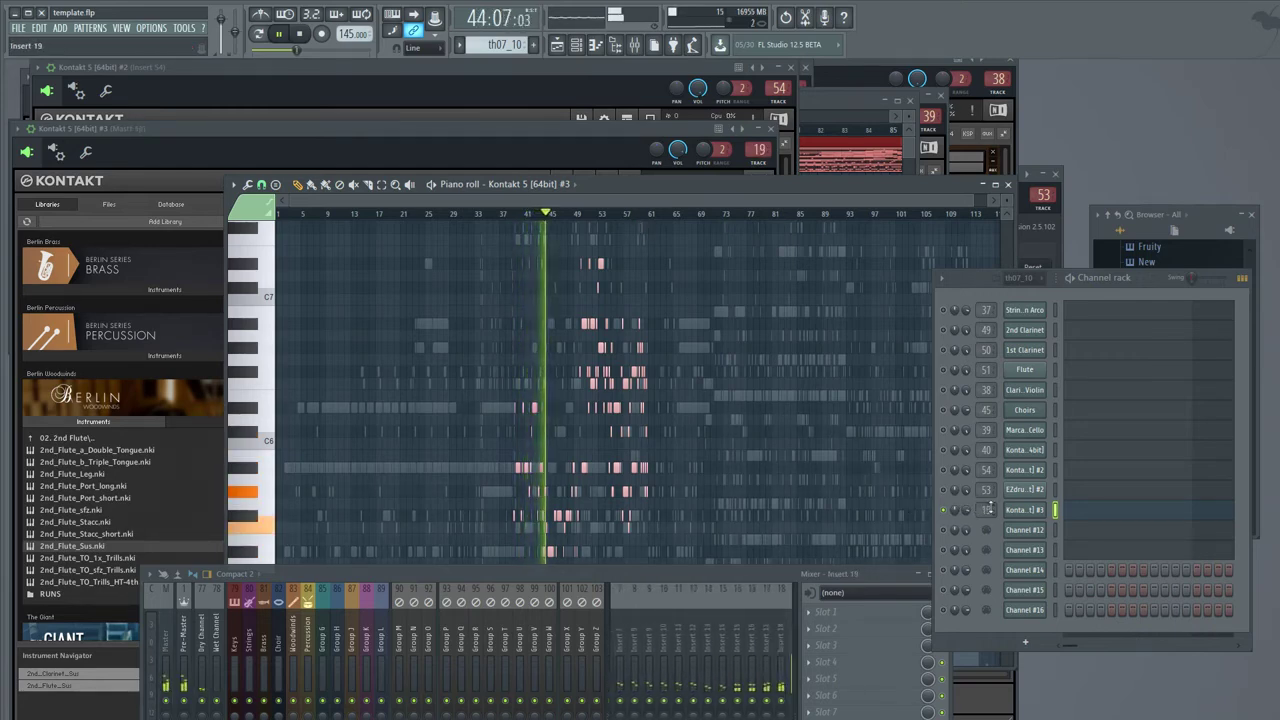
pyautogui.scroll(20, 988, 510)
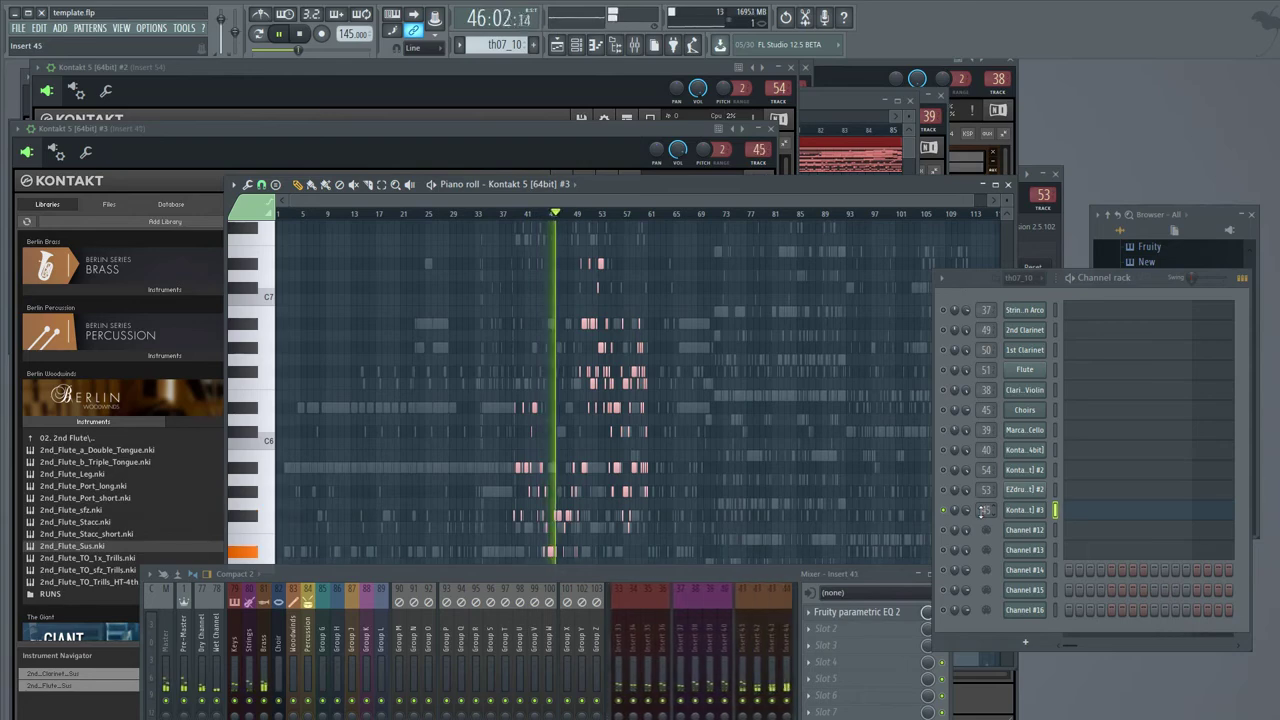
pyautogui.scroll(7, 986, 510)
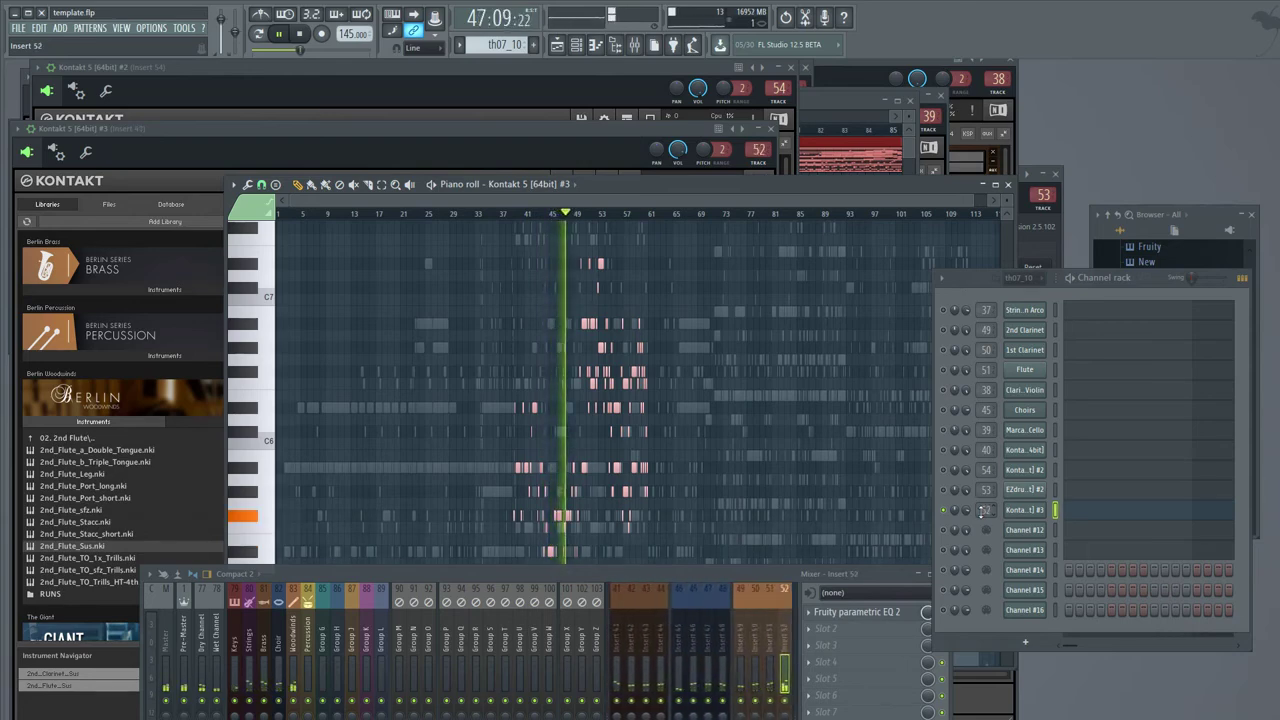
# - Rename the Kontakt 5 [64bit] #3 channel to Flute + Clarinet
pyautogui.rightClick(1022, 512)
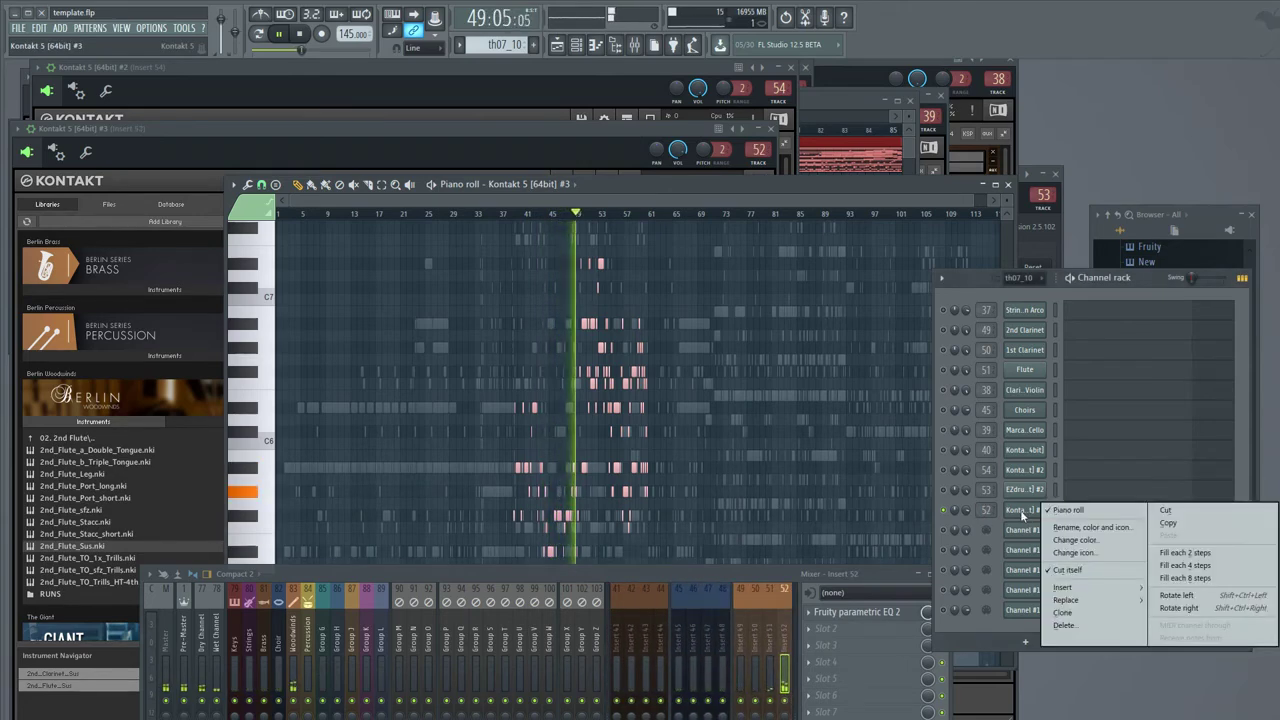
pyautogui.click(1090, 527)
pyautogui.write('Fl')
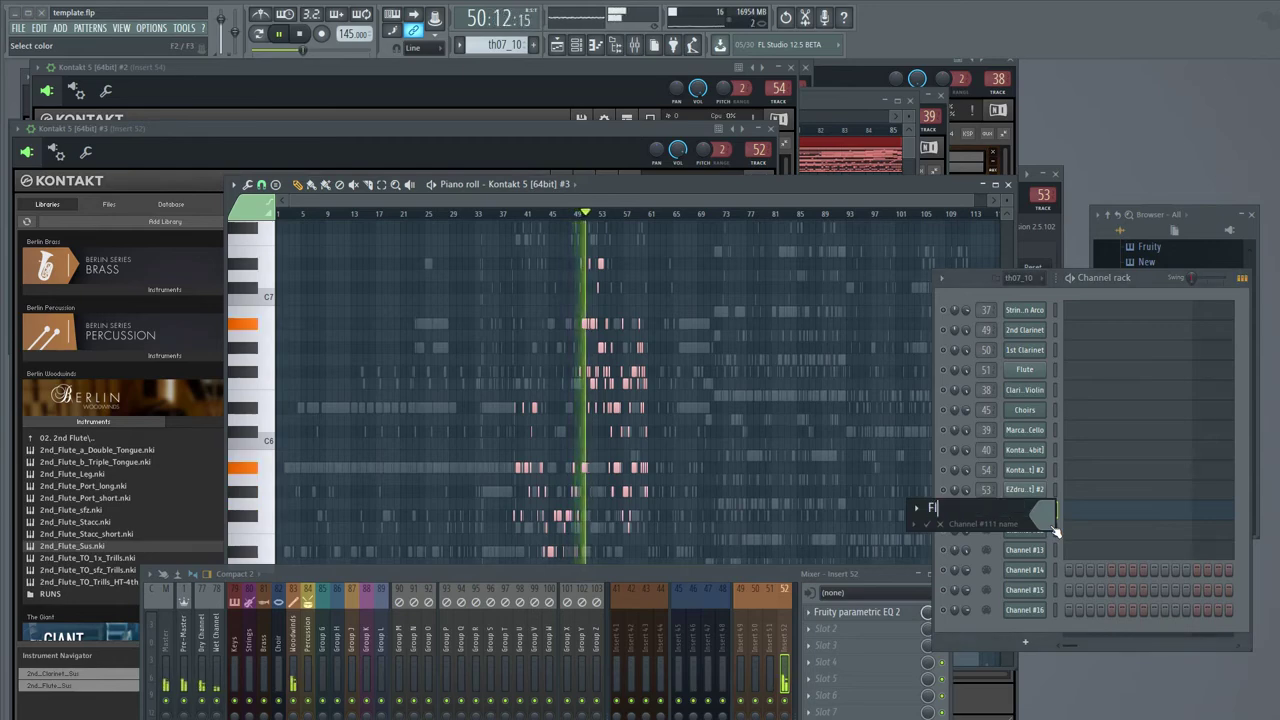
pyautogui.write('ute + Cla')
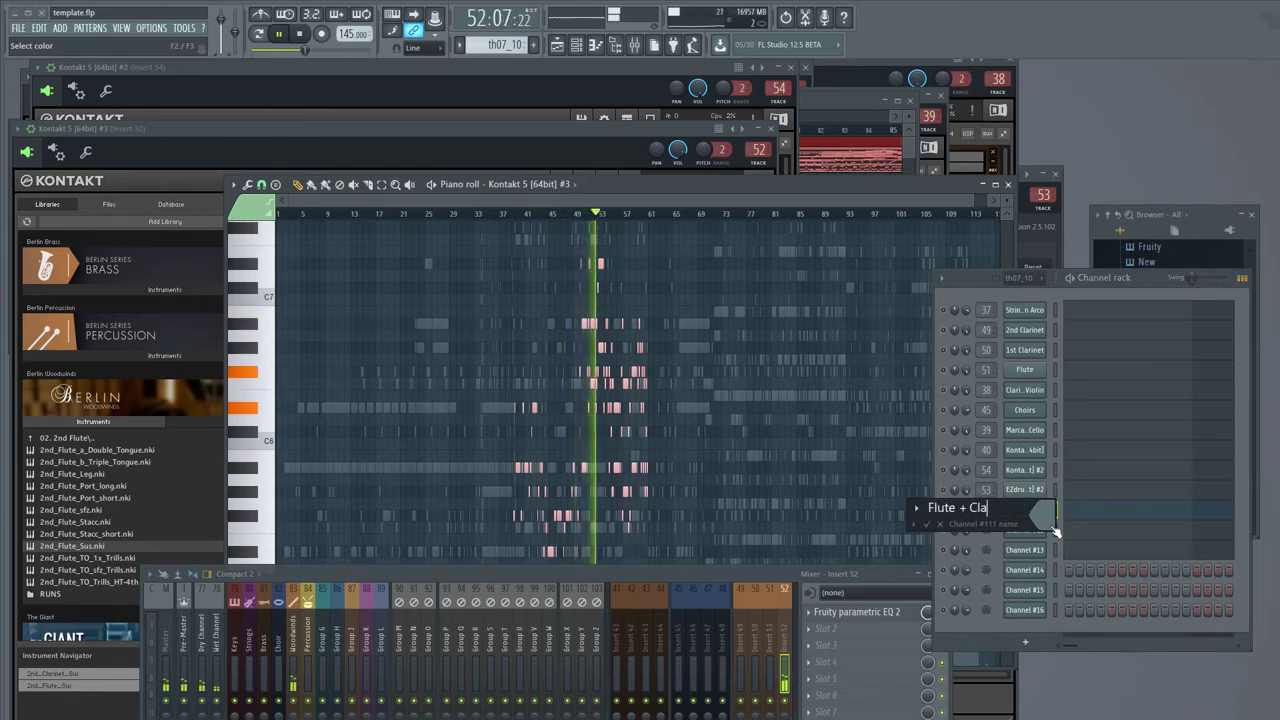
pyautogui.write('rinet')
pyautogui.press('Return')
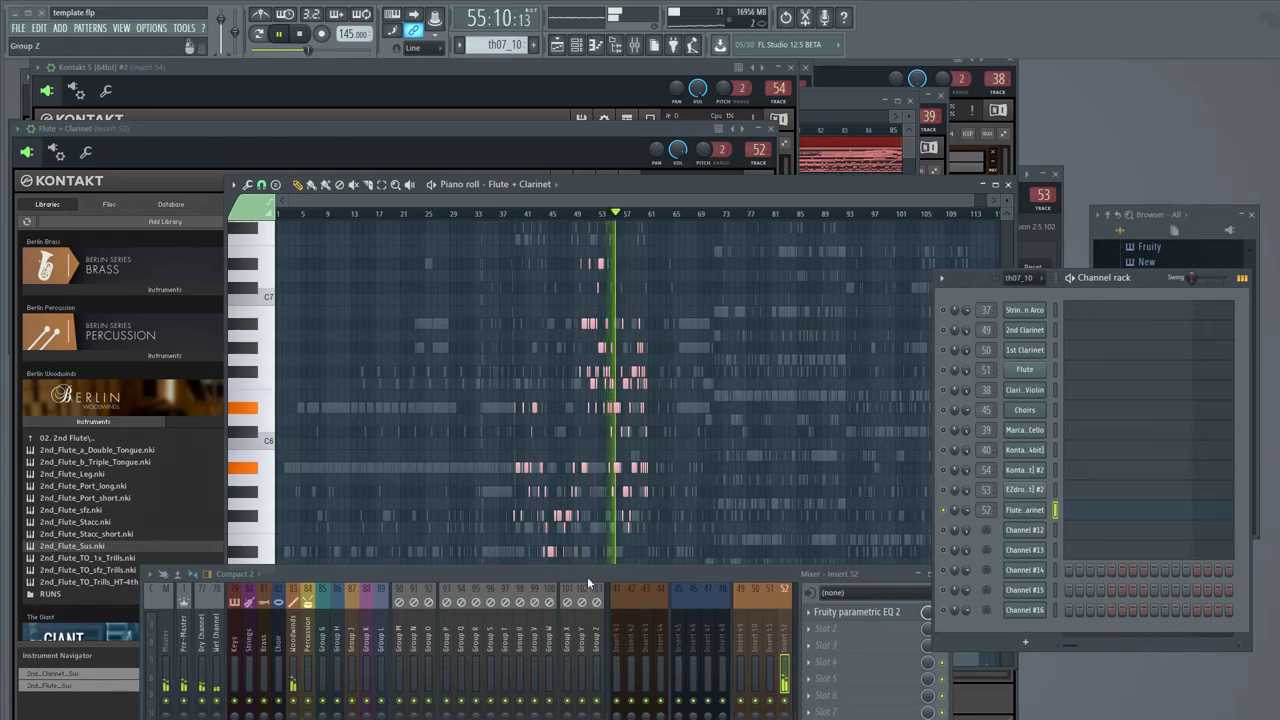
# - Check the mixer faders briefly and play the Channel #12 part from about bar 33 with its piano roll moved aside
pyautogui.moveTo(587, 576); pyautogui.dragTo(539, 450)
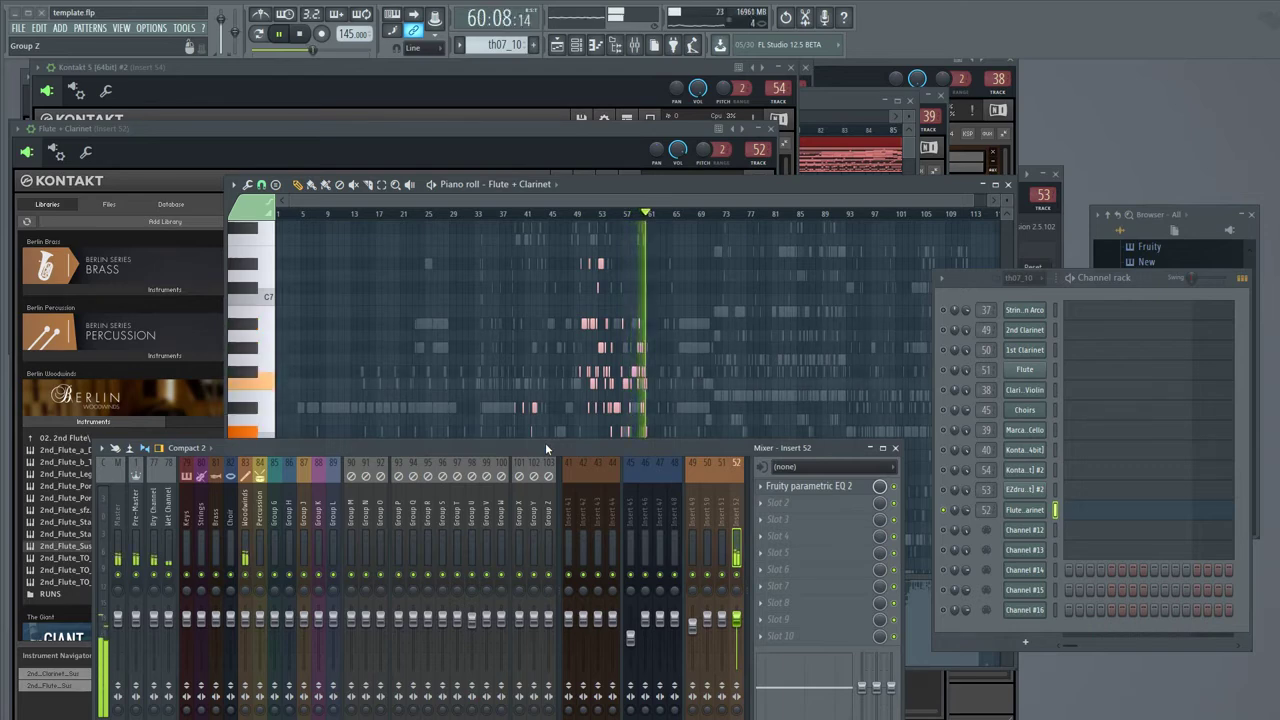
pyautogui.moveTo(545, 442); pyautogui.dragTo(597, 560)
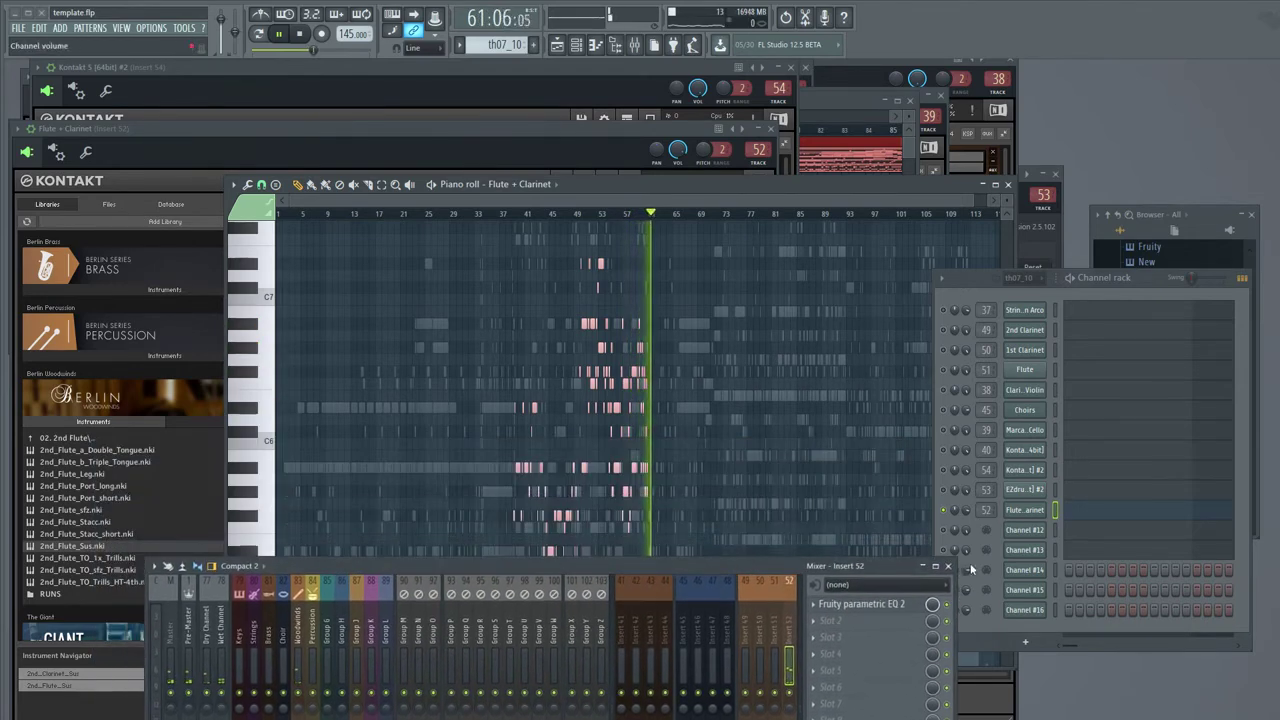
pyautogui.click(1093, 532)
pyautogui.click(480, 218)
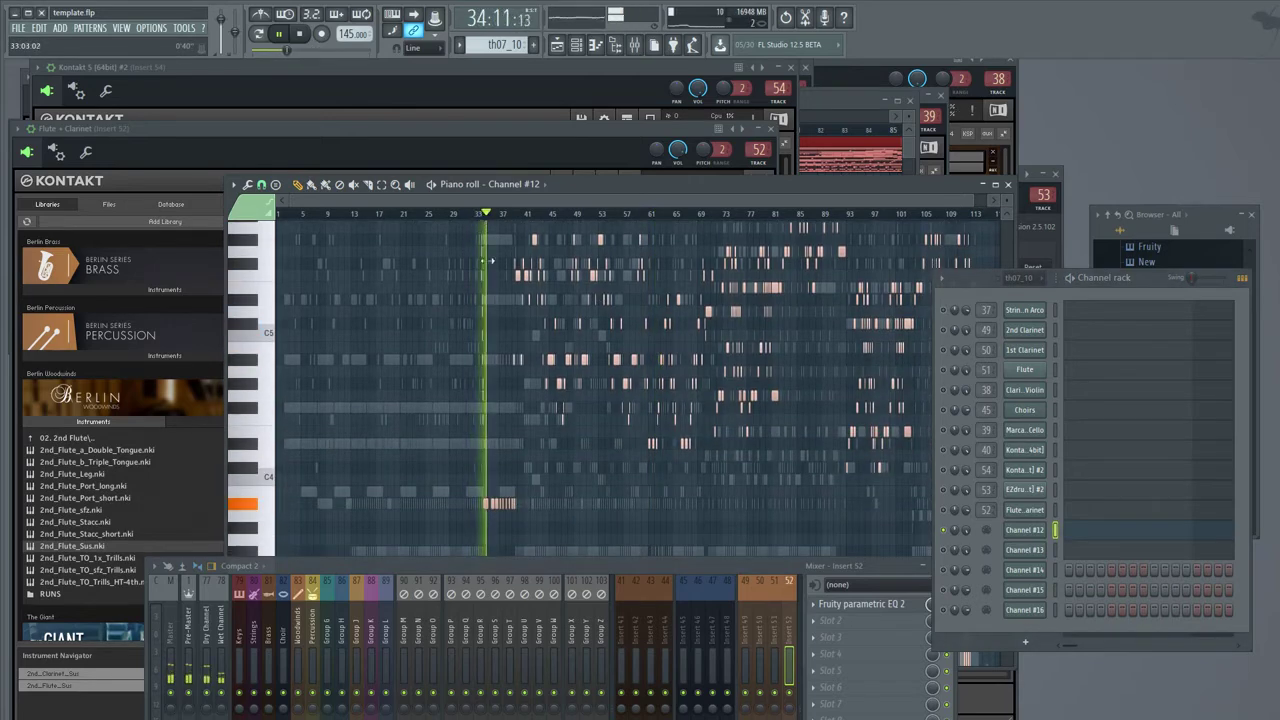
pyautogui.moveTo(575, 184); pyautogui.dragTo(432, 212)
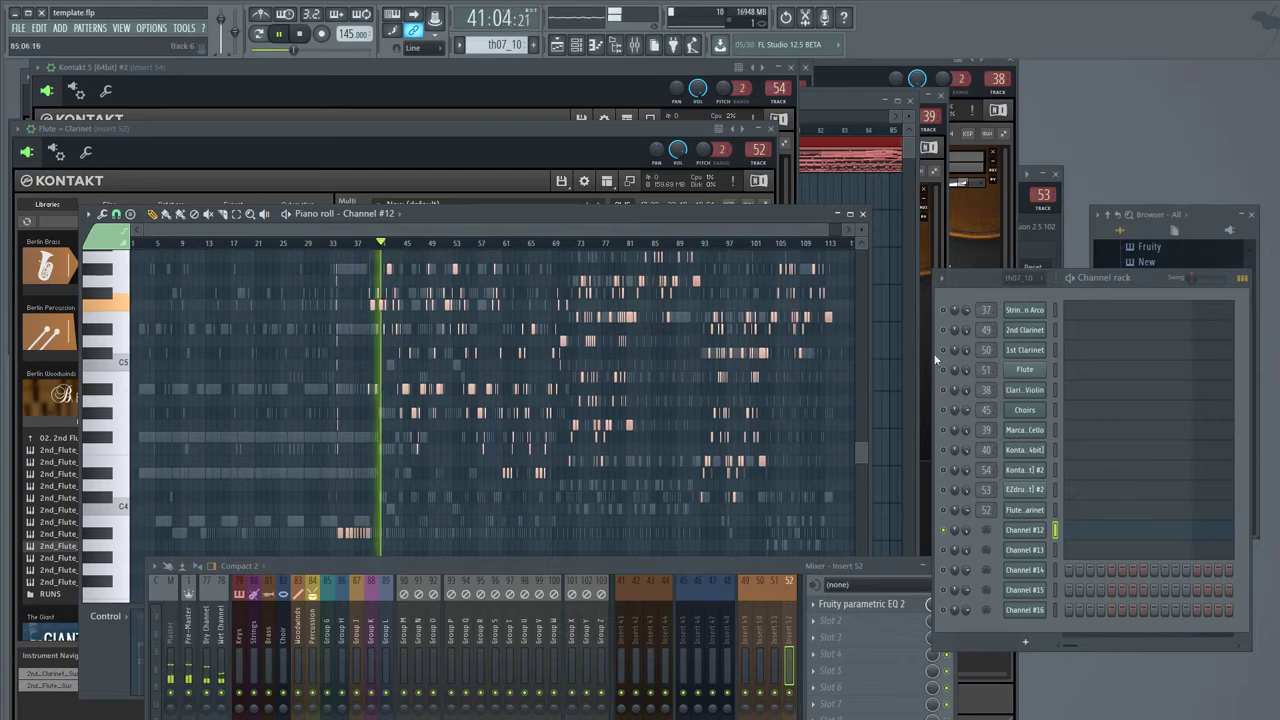
# - Compare the notes of the existing Clarinet + Violin channel with those of Channel #12 and stop playback
pyautogui.click(1039, 394)
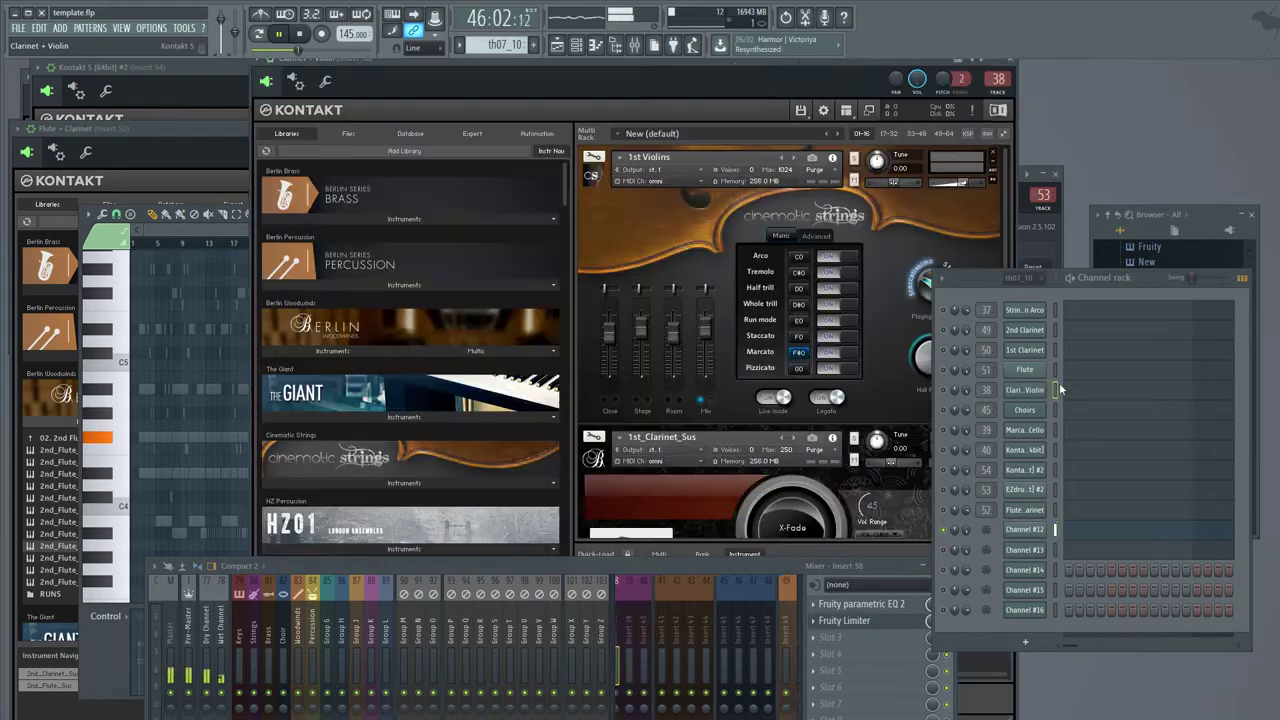
pyautogui.click(1083, 395)
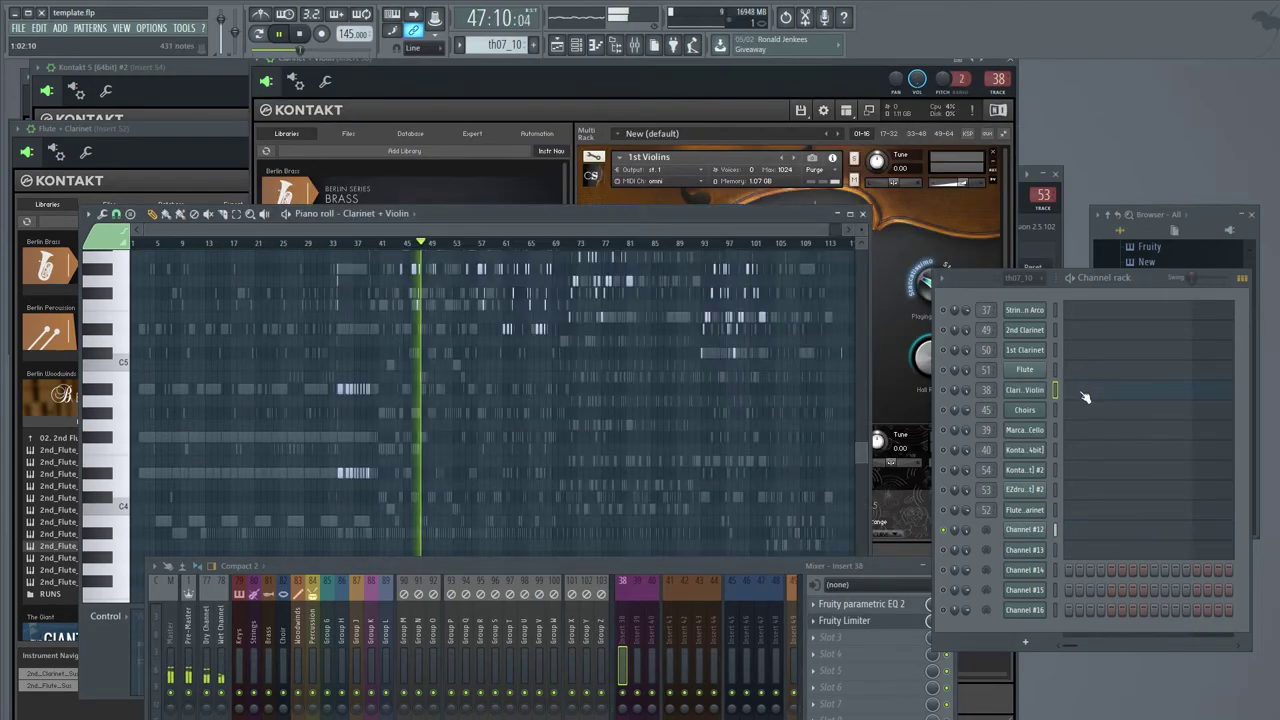
pyautogui.click(1088, 533)
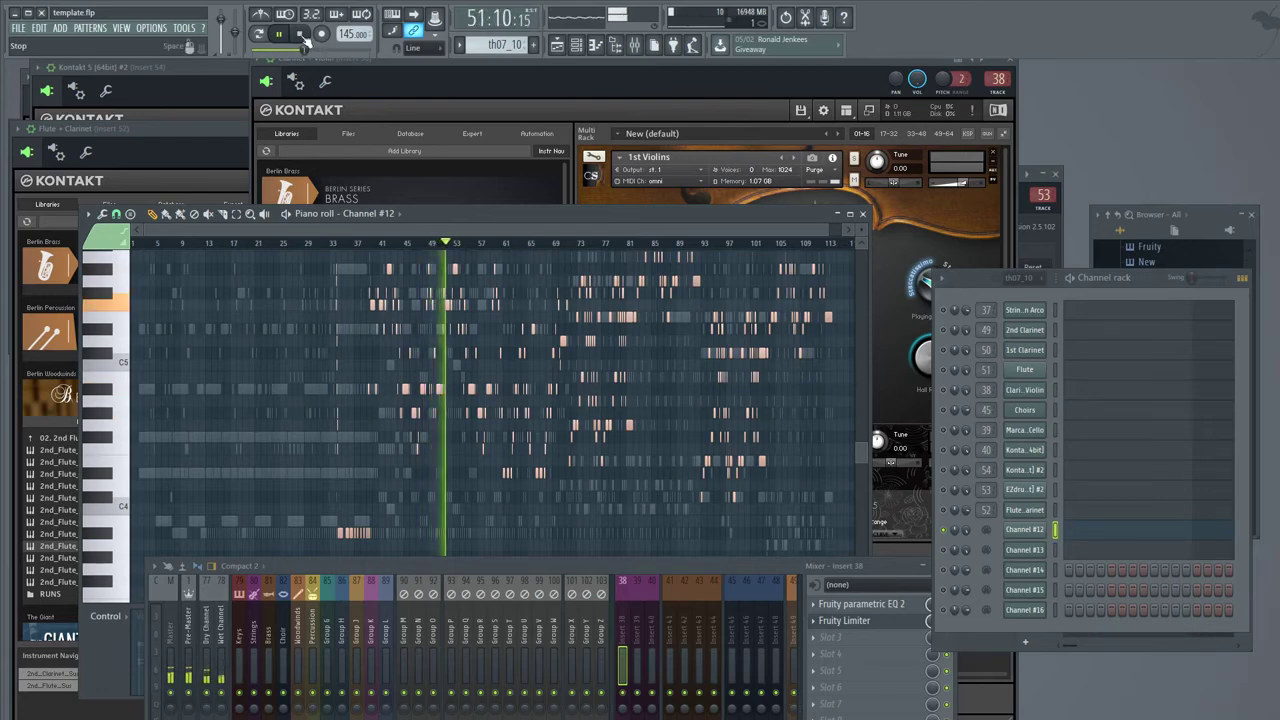
pyautogui.click(301, 34)
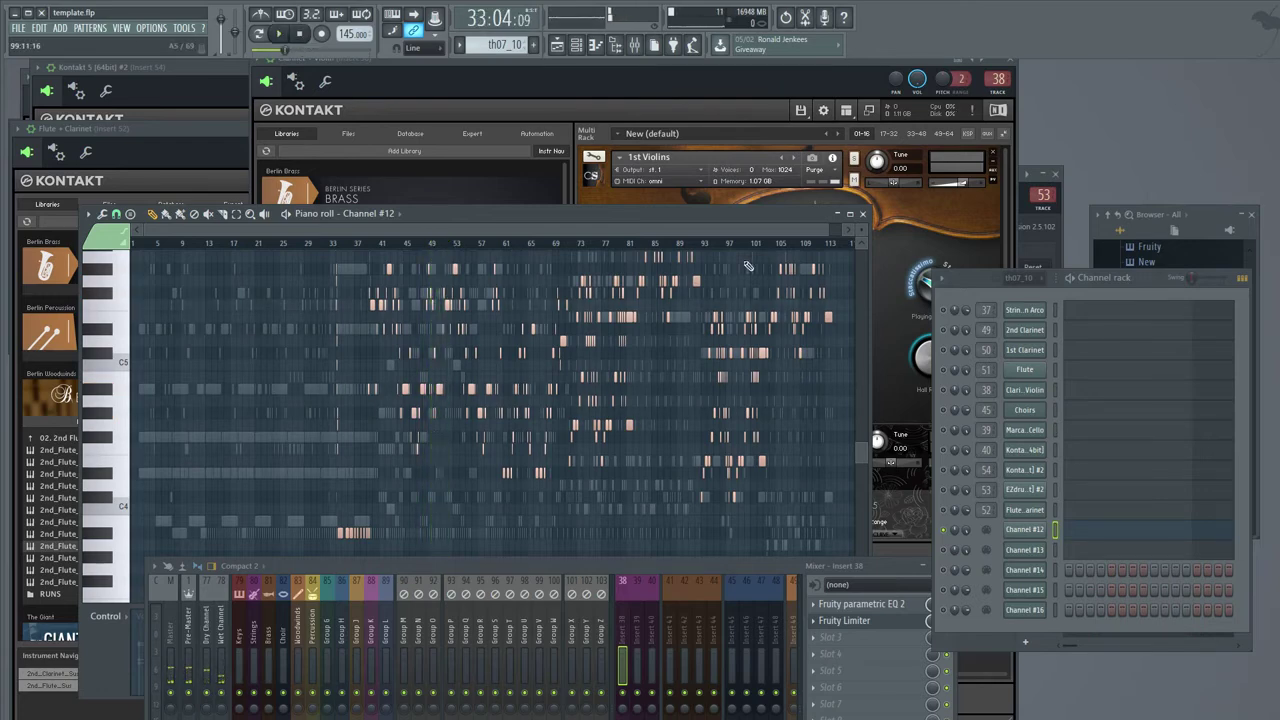
# - Load Kontakt 5 [64bit] onto Channel #12 and rename the channel to Clarinet + Violin
pyautogui.moveTo(1001, 280); pyautogui.dragTo(531, 240)
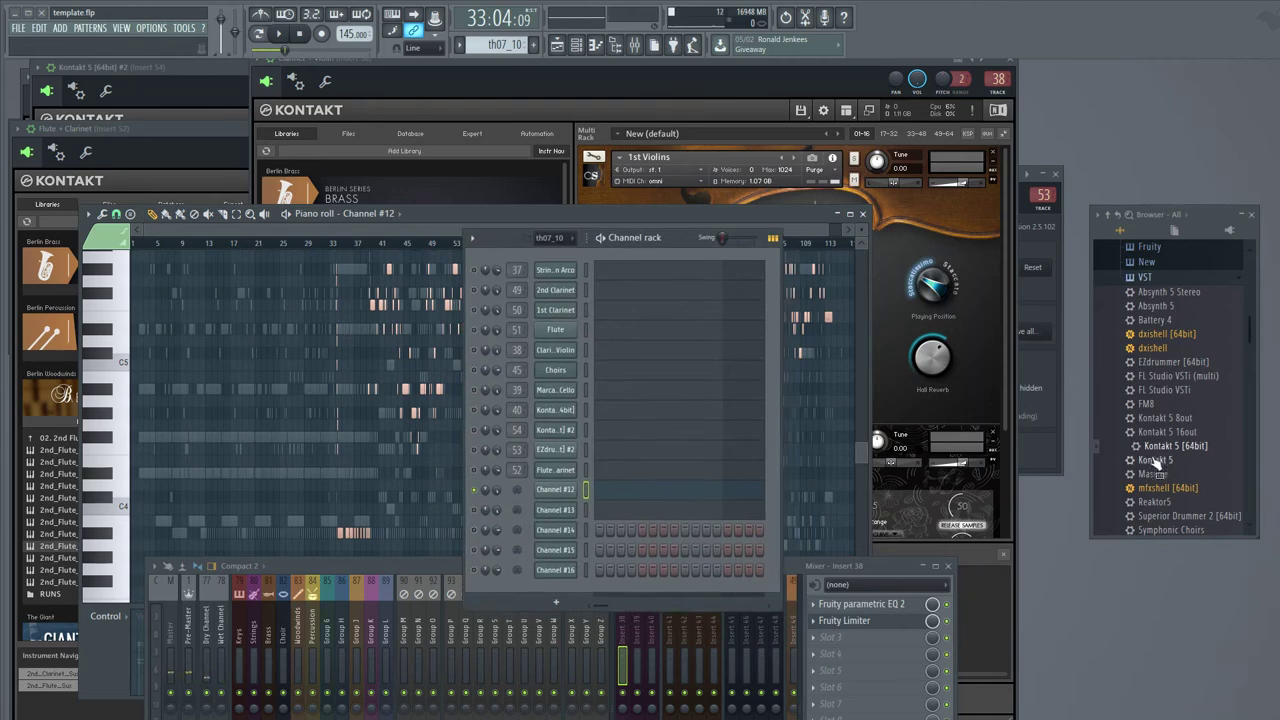
pyautogui.moveTo(1163, 450); pyautogui.dragTo(541, 489)
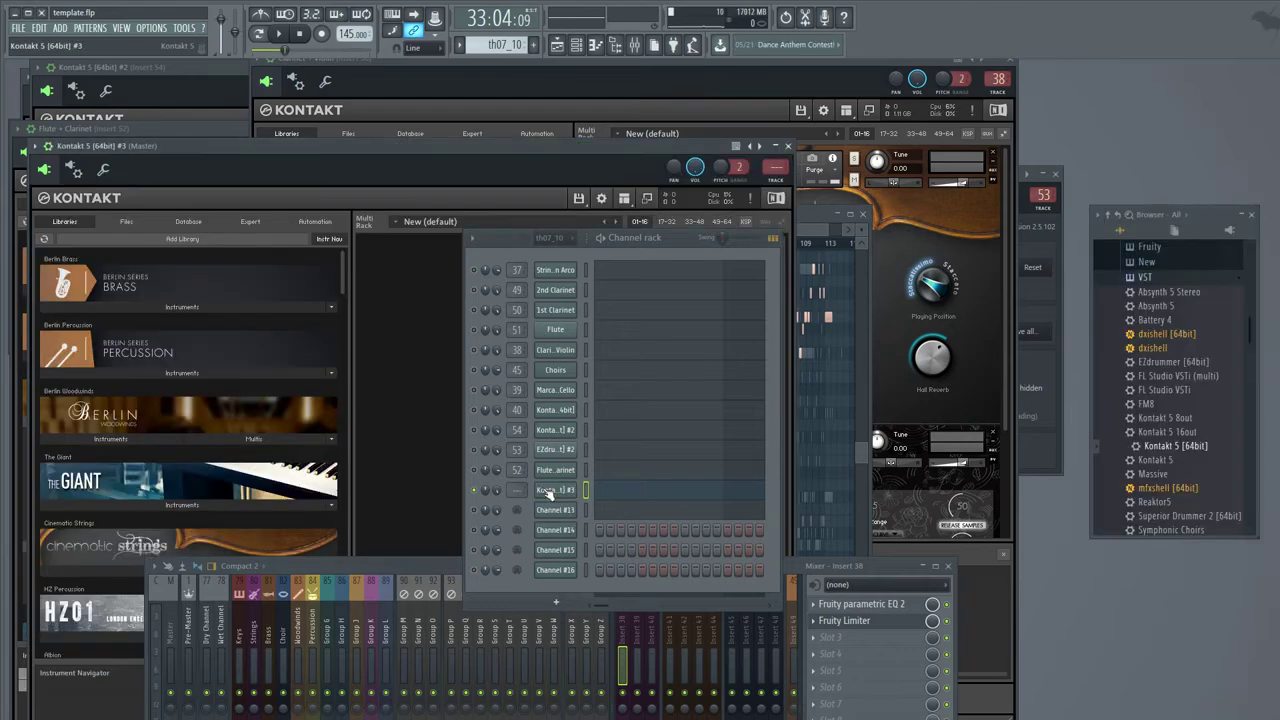
pyautogui.keyDown('shift'); pyautogui.click(548, 494); pyautogui.keyUp('shift')
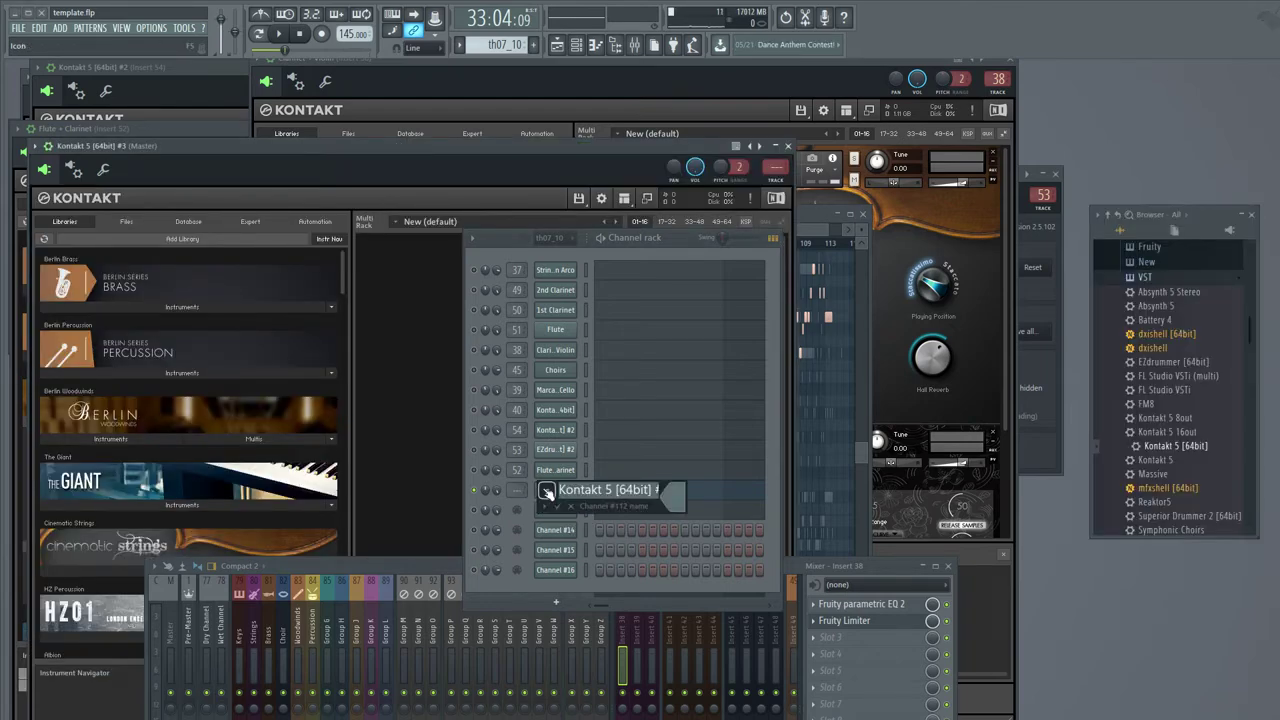
pyautogui.write('Clarinet')
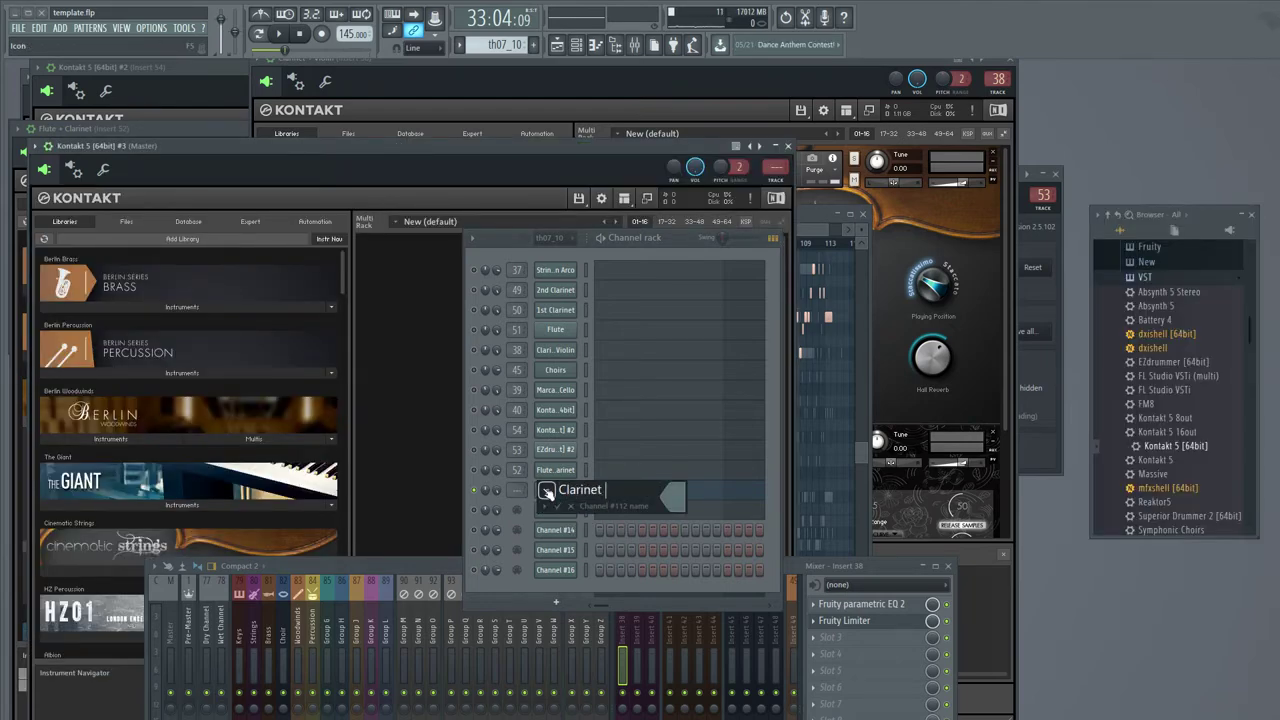
pyautogui.write(' + Violin')
pyautogui.press('Return')
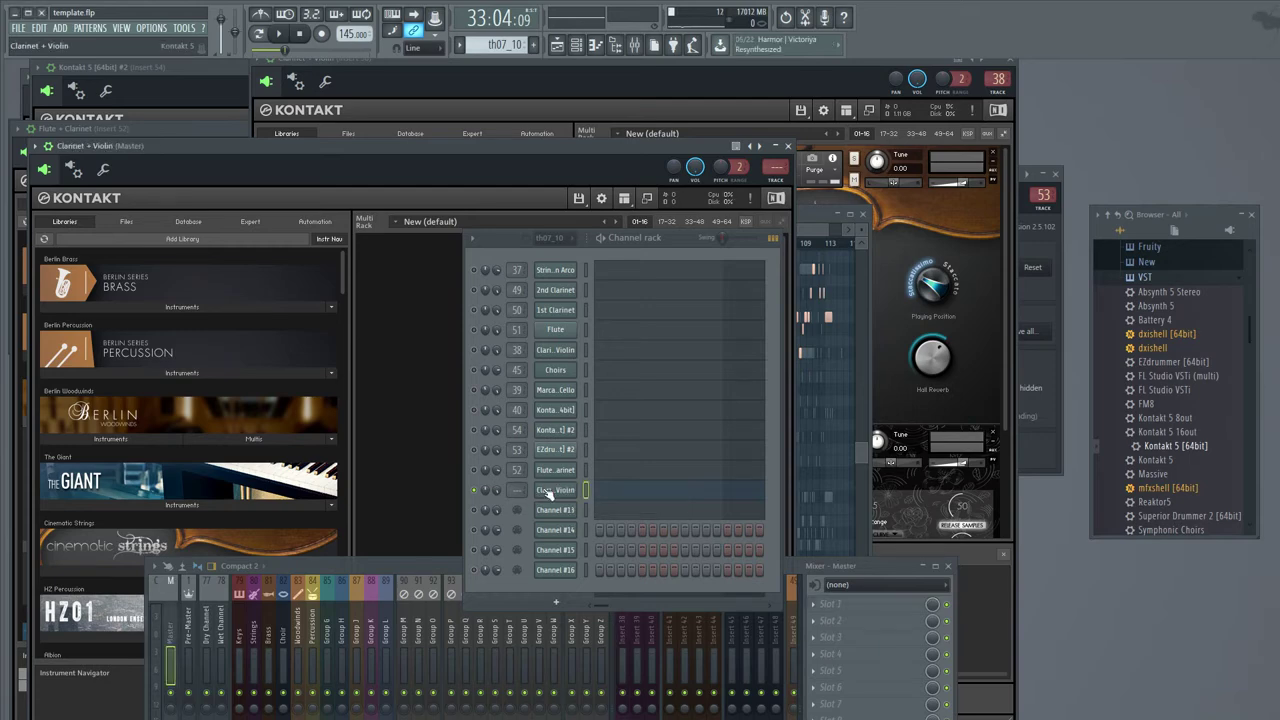
# - Load 1st Violins from the Cinematic Strings library and move the mixer and channel rack clear of the Kontakt window
pyautogui.click(112, 568)
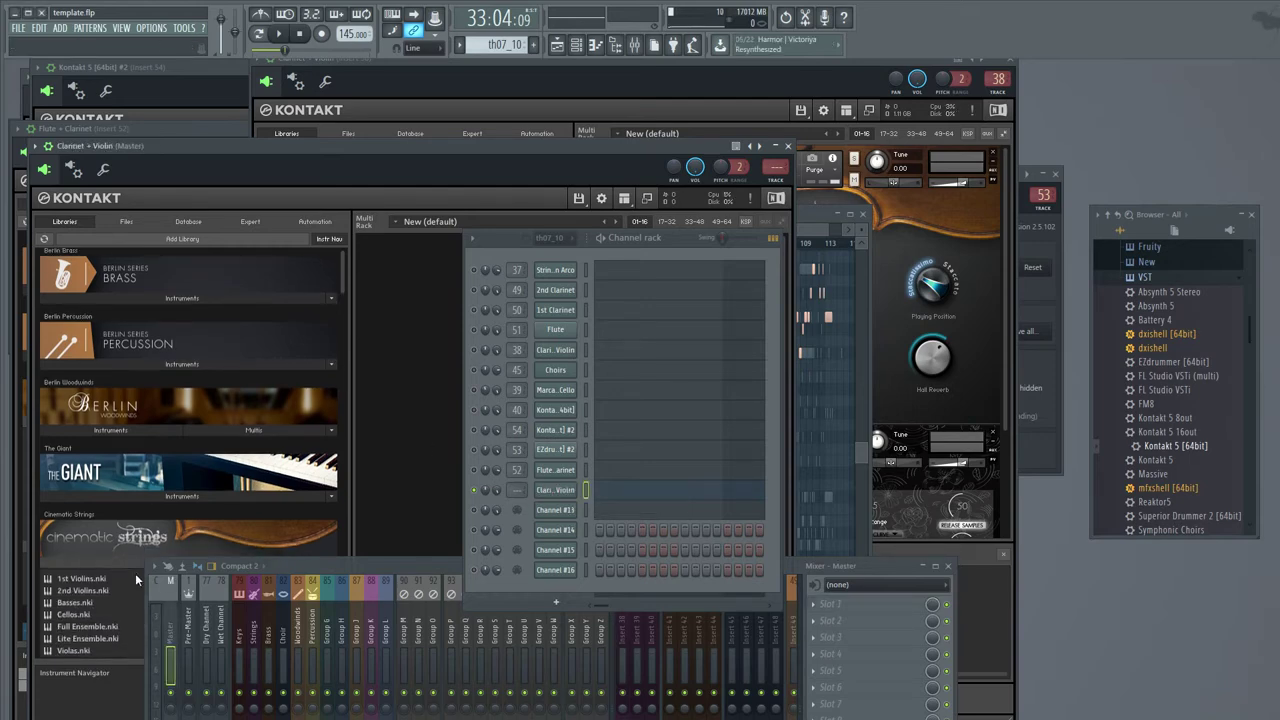
pyautogui.moveTo(341, 567); pyautogui.dragTo(455, 608)
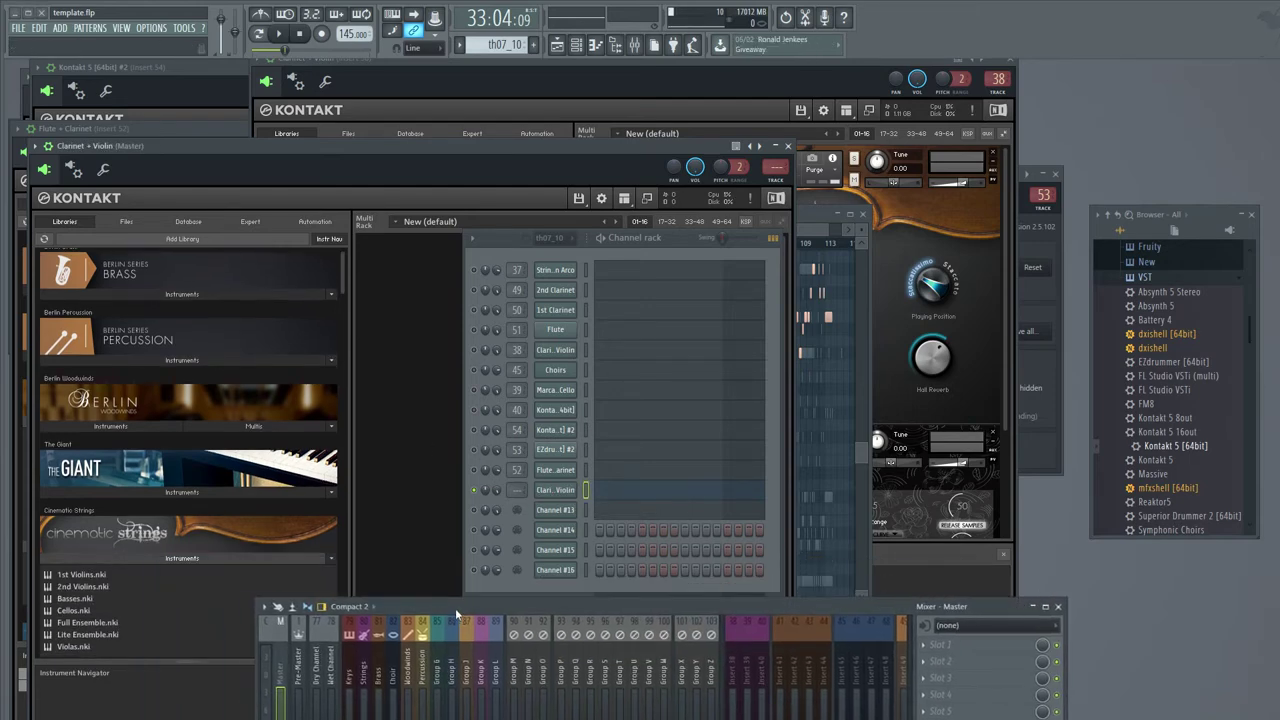
pyautogui.doubleClick(84, 581)
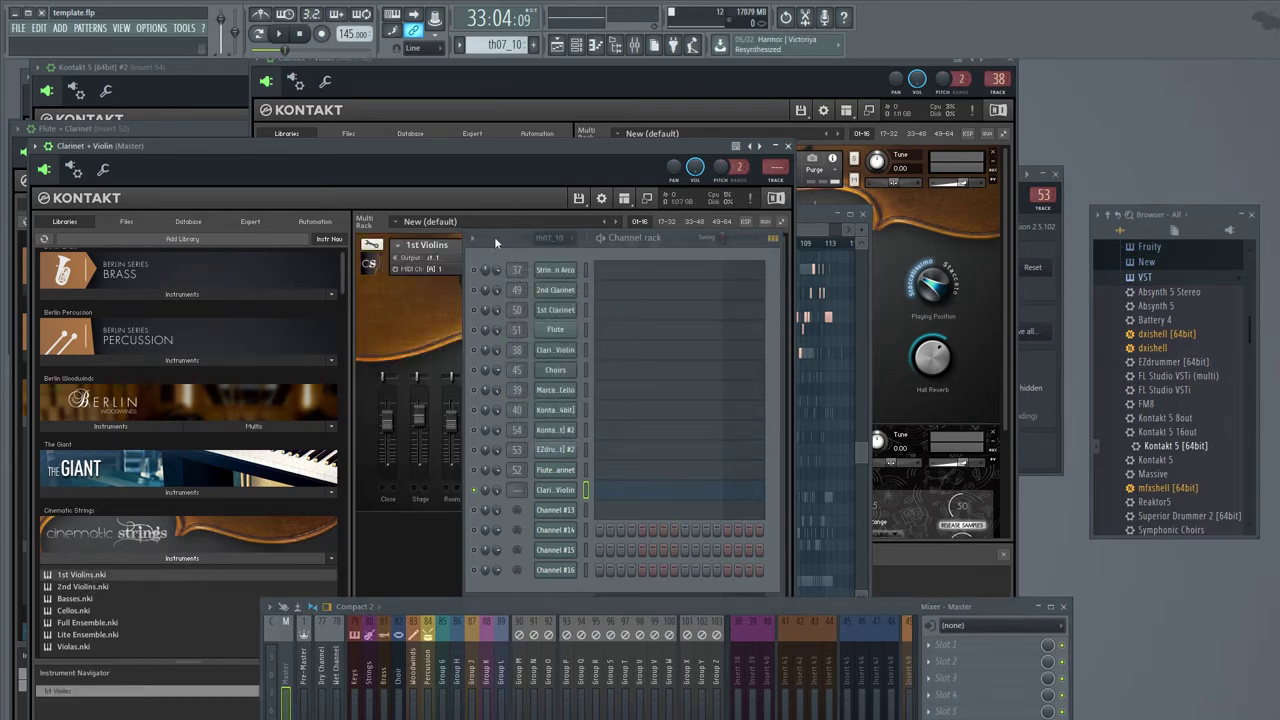
pyautogui.moveTo(494, 238); pyautogui.dragTo(775, 191)
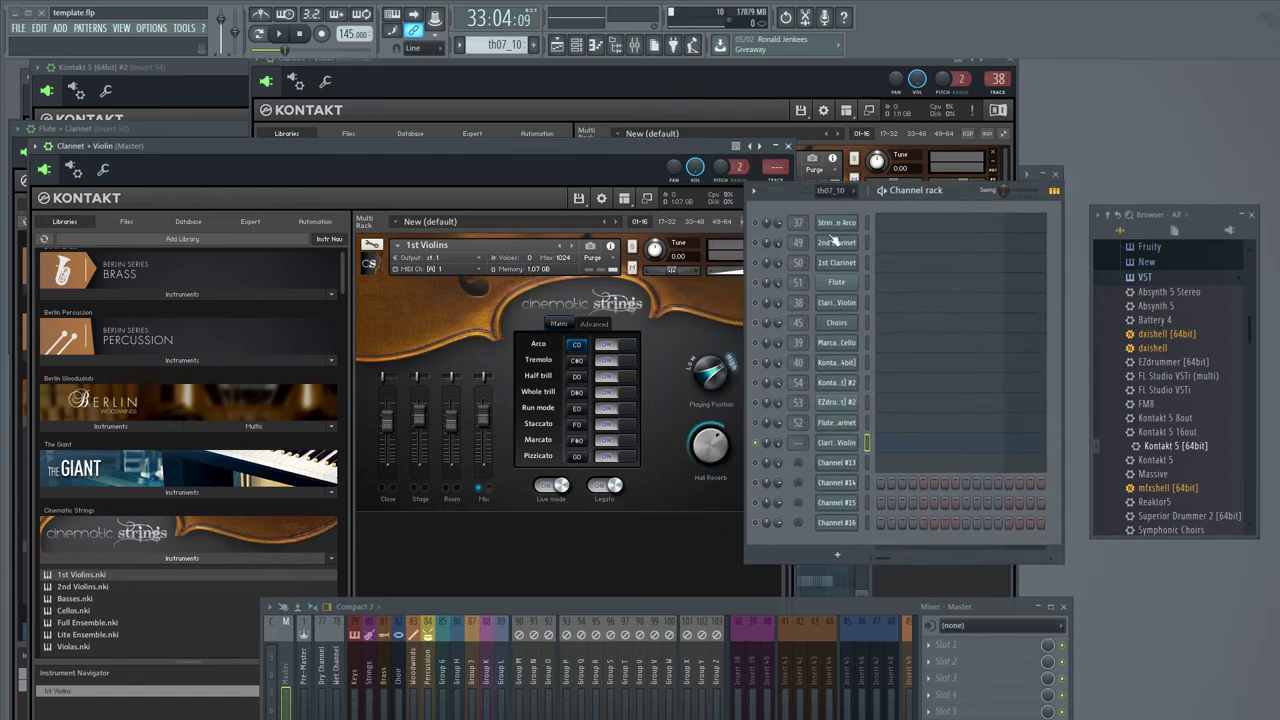
# - Examine the notes of the mixer track 38 Clarinet + Violin channel and play them from around bar 44
pyautogui.click(884, 311)
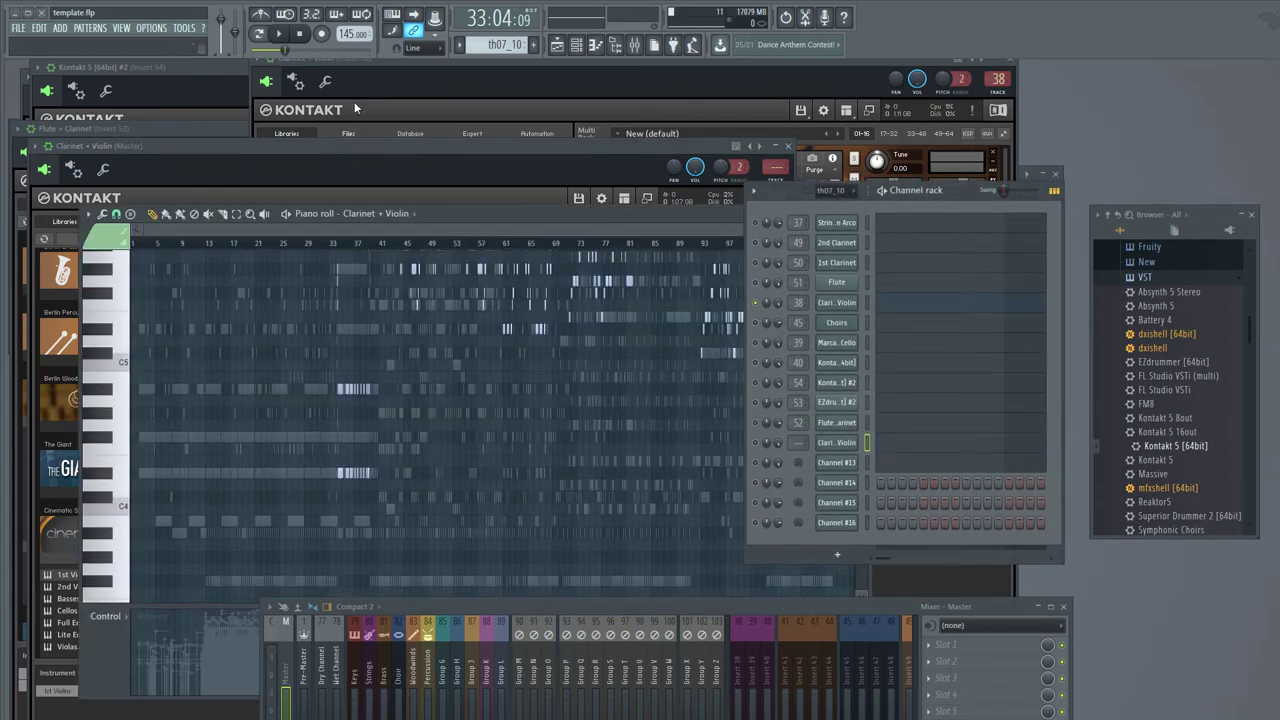
pyautogui.press('space')
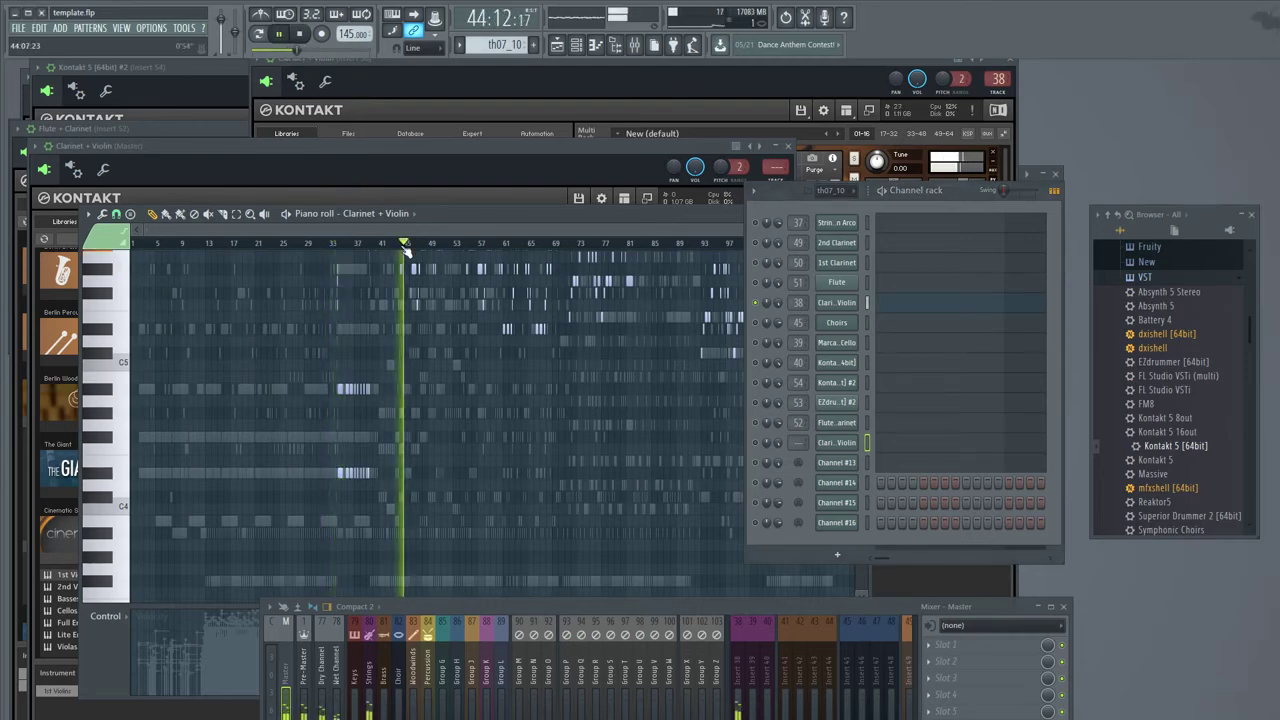
pyautogui.scroll(4, 490, 326)
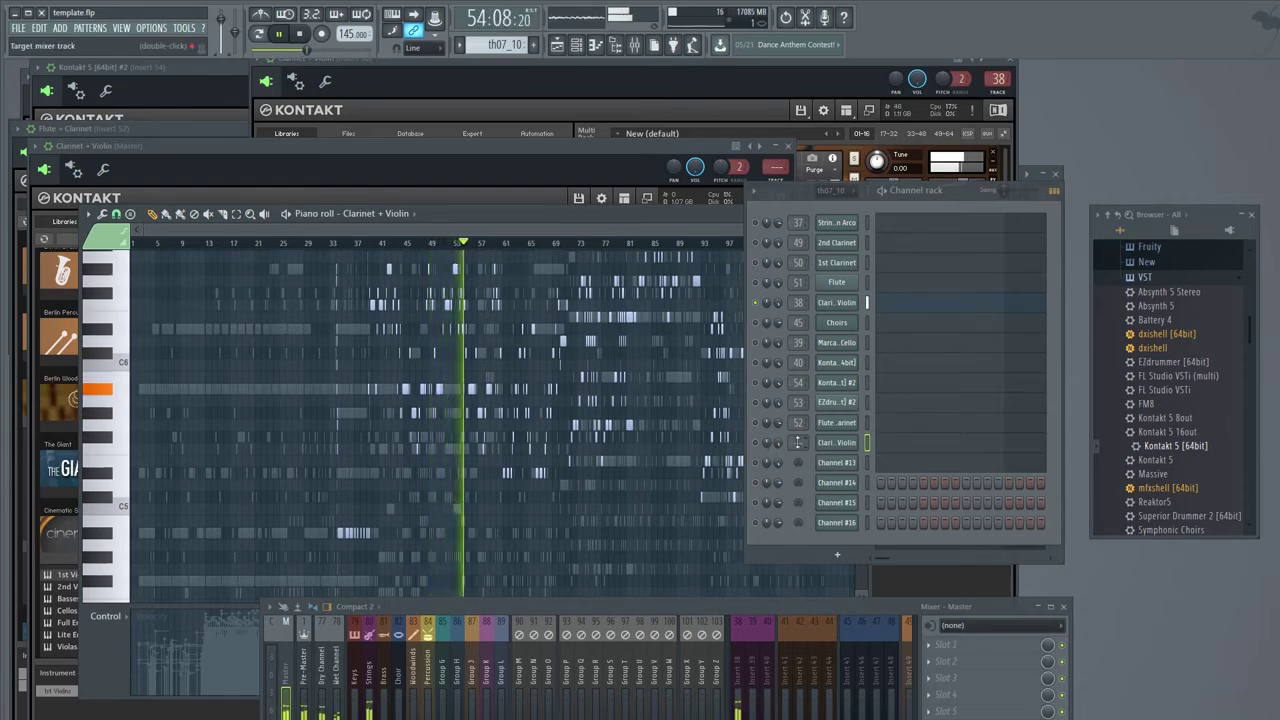
# - Route the new Clarinet + Violin channel to mixer track 38 and stop playback
pyautogui.scroll(11, 799, 442)
pyautogui.scroll(20, 799, 442)
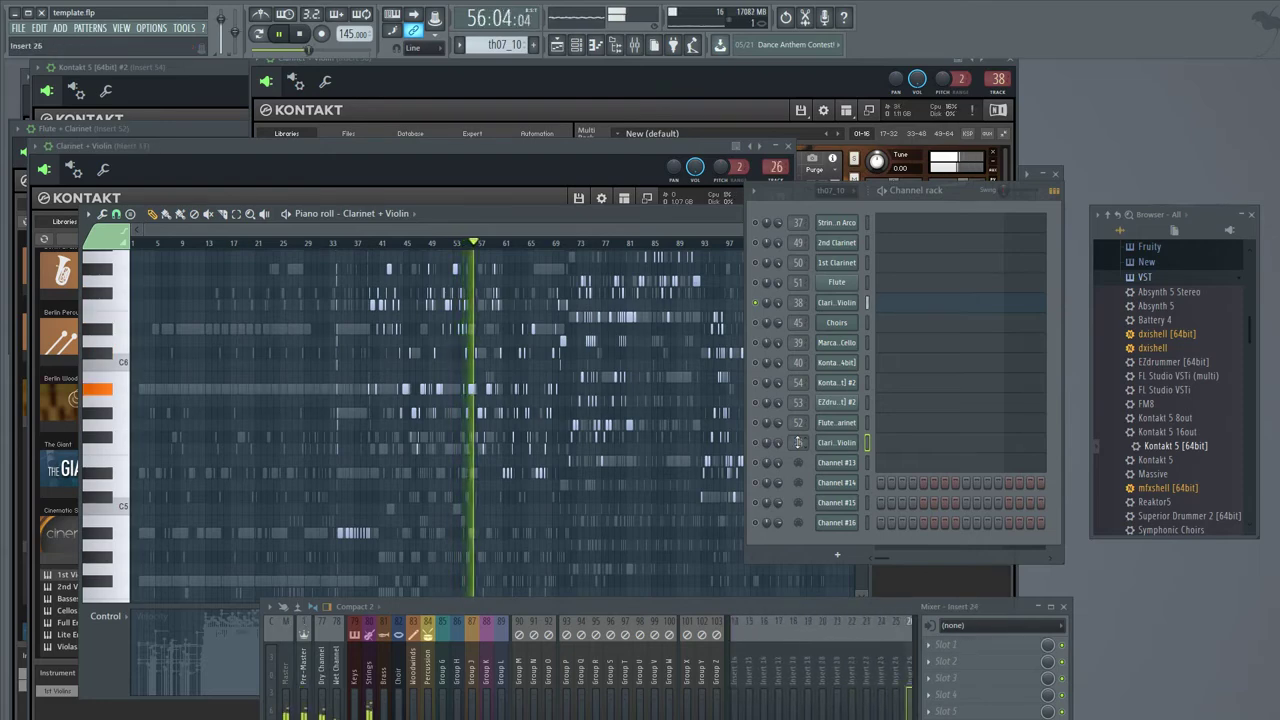
pyautogui.scroll(-3, 798, 442)
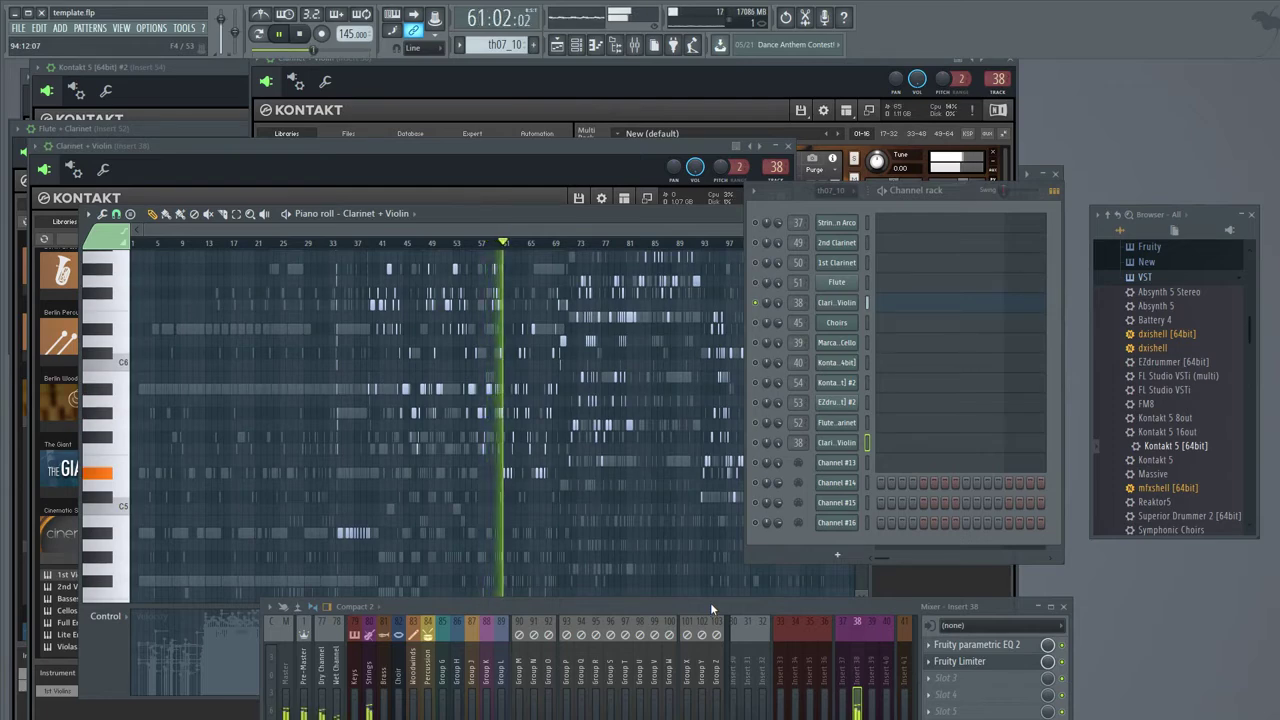
pyautogui.click(300, 33)
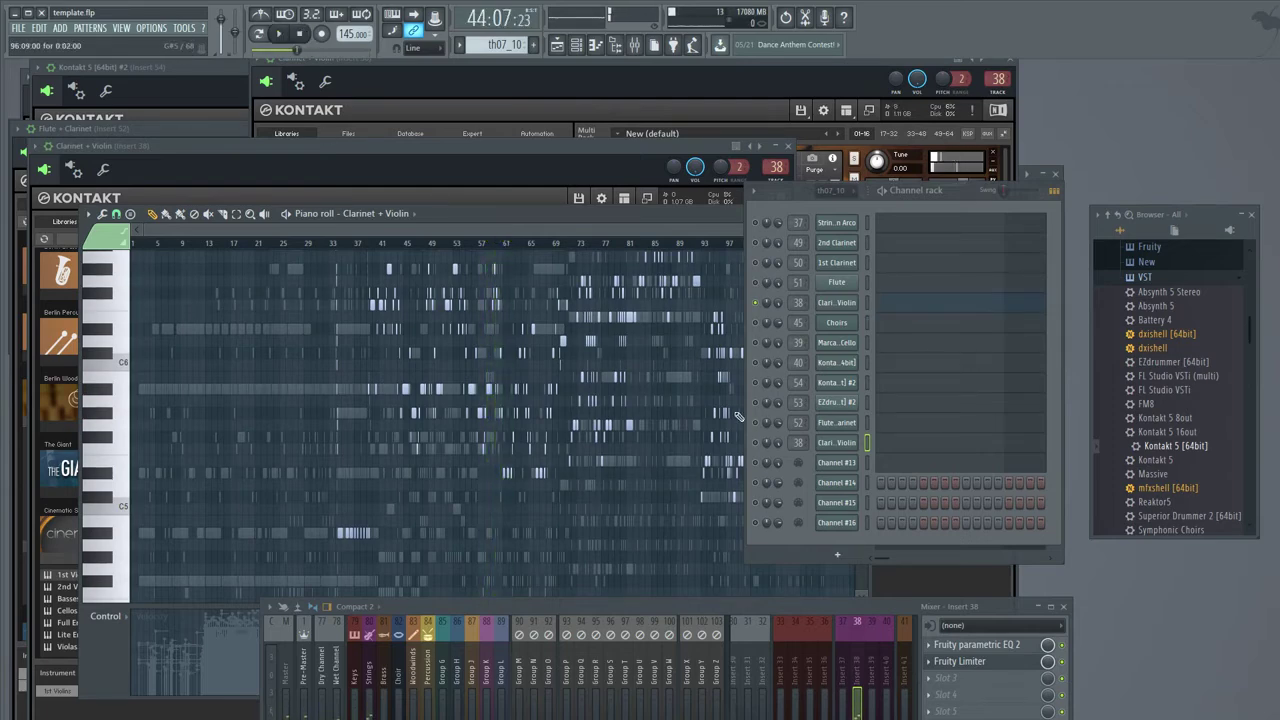
# - Browse to the 08. 1st Clarinet folder of Berlin Woodwinds in the new Clarinet + Violin channel's Kontakt
pyautogui.click(886, 449)
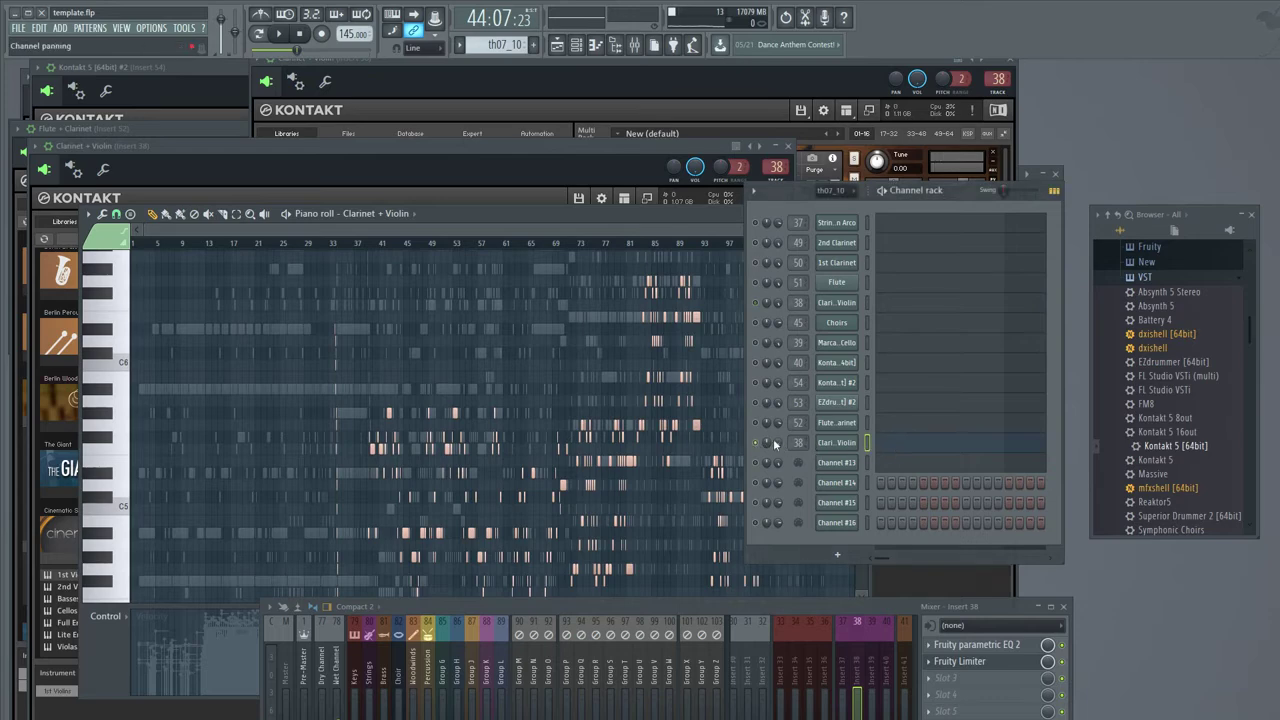
pyautogui.click(855, 442)
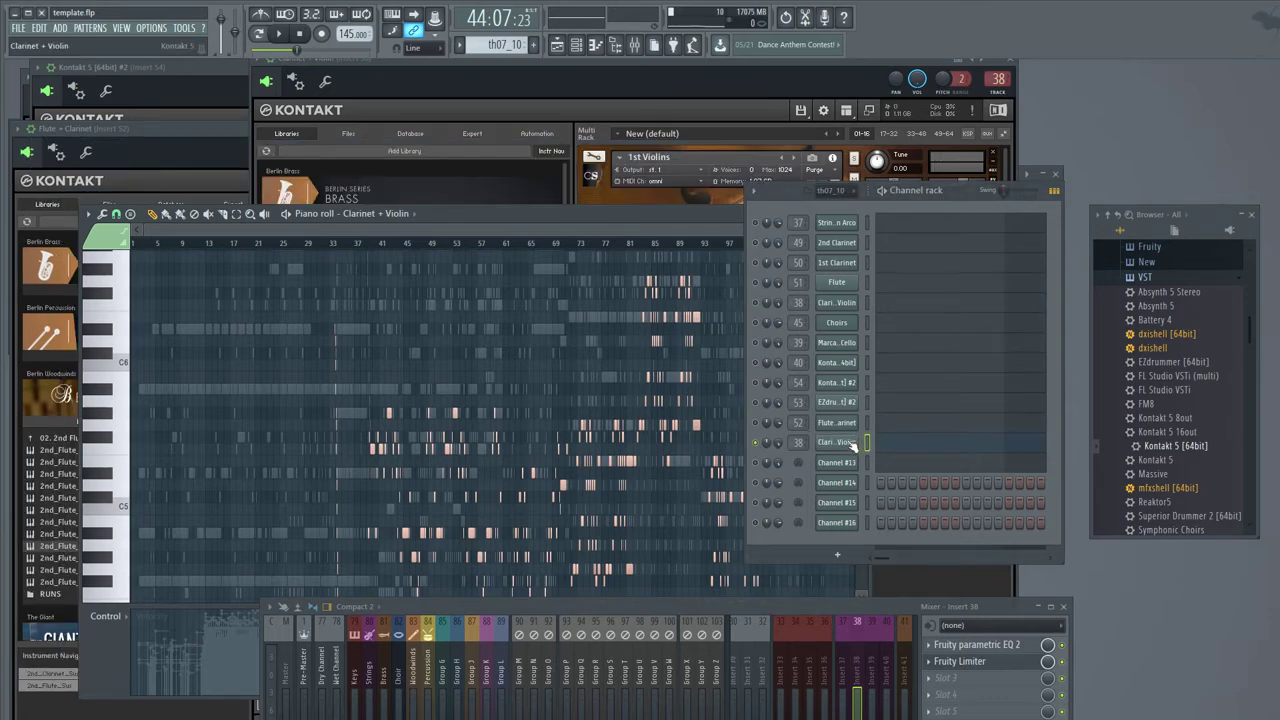
pyautogui.click(846, 438)
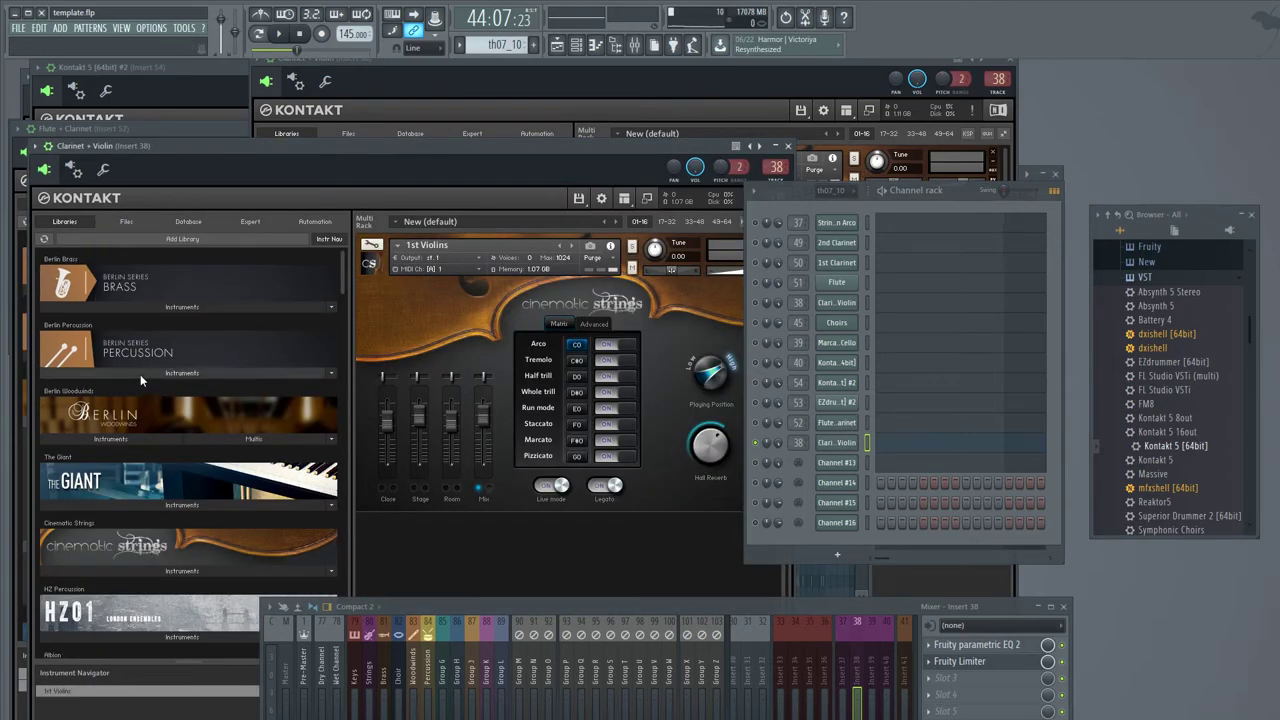
pyautogui.click(134, 439)
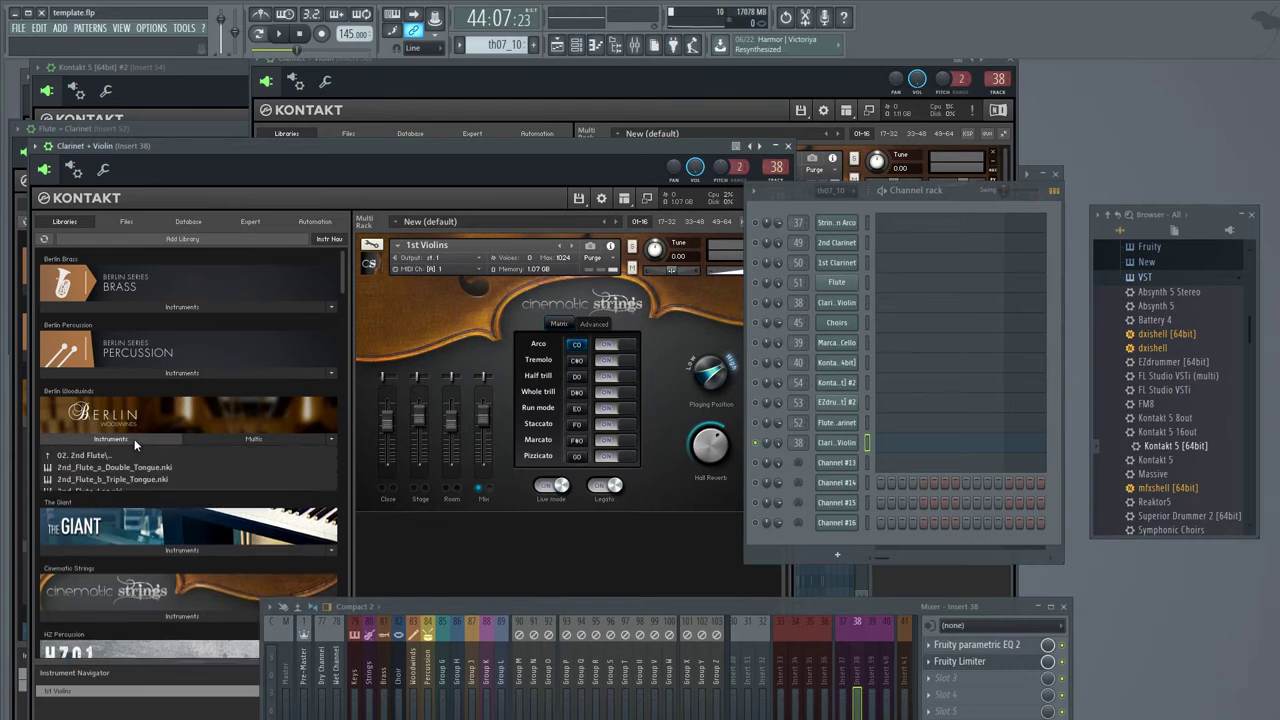
pyautogui.click(84, 455)
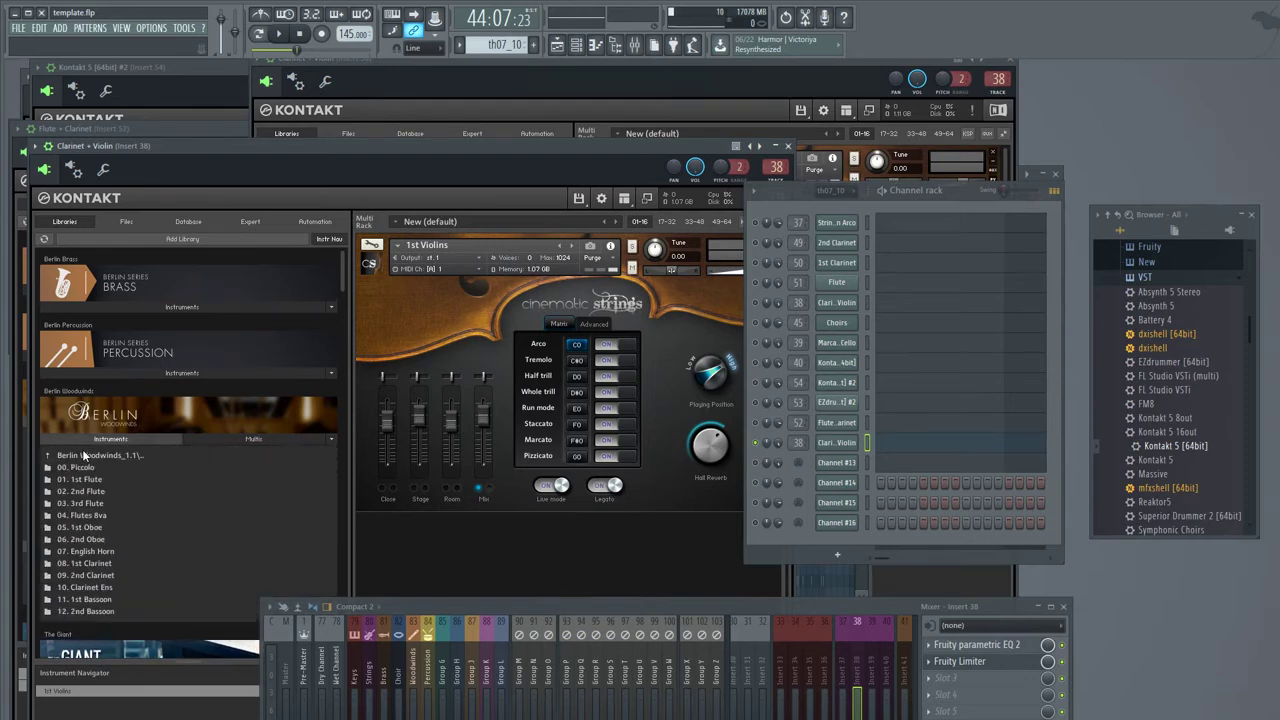
pyautogui.click(83, 564)
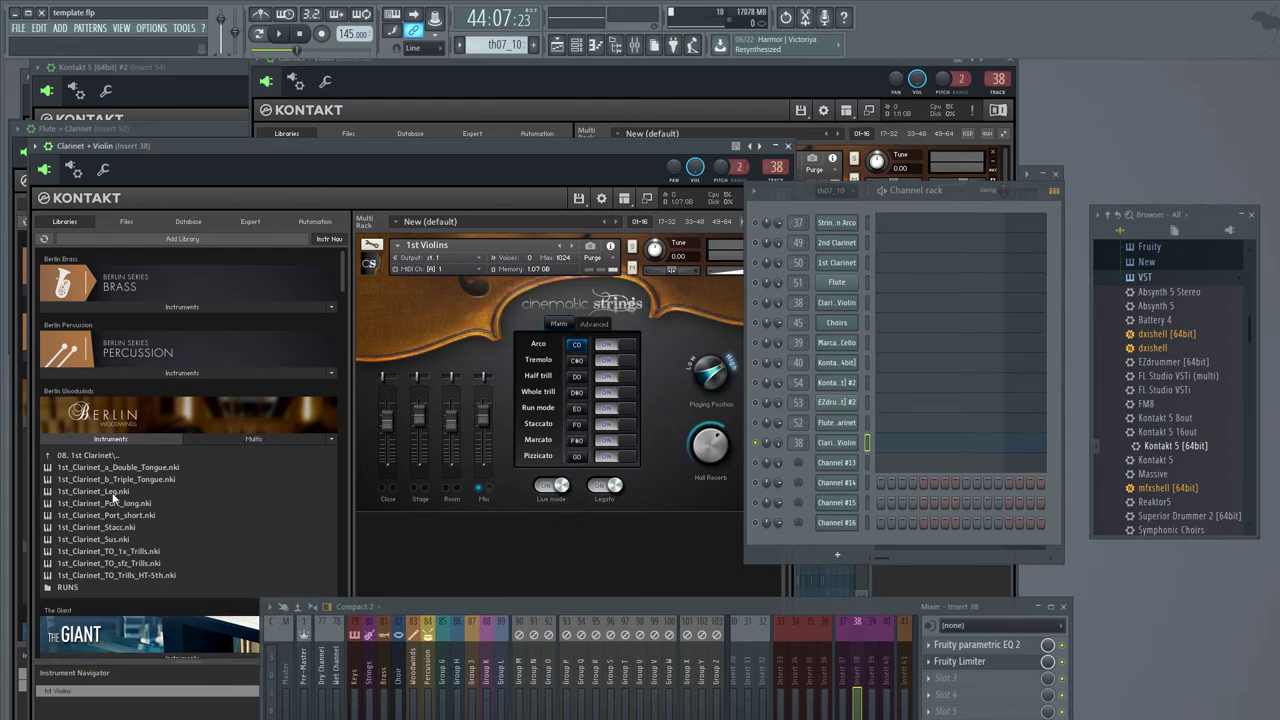
# - Review the new channel's notes and check which instruments the original Clarinet + Violin channel uses in Kontakt
pyautogui.click(904, 449)
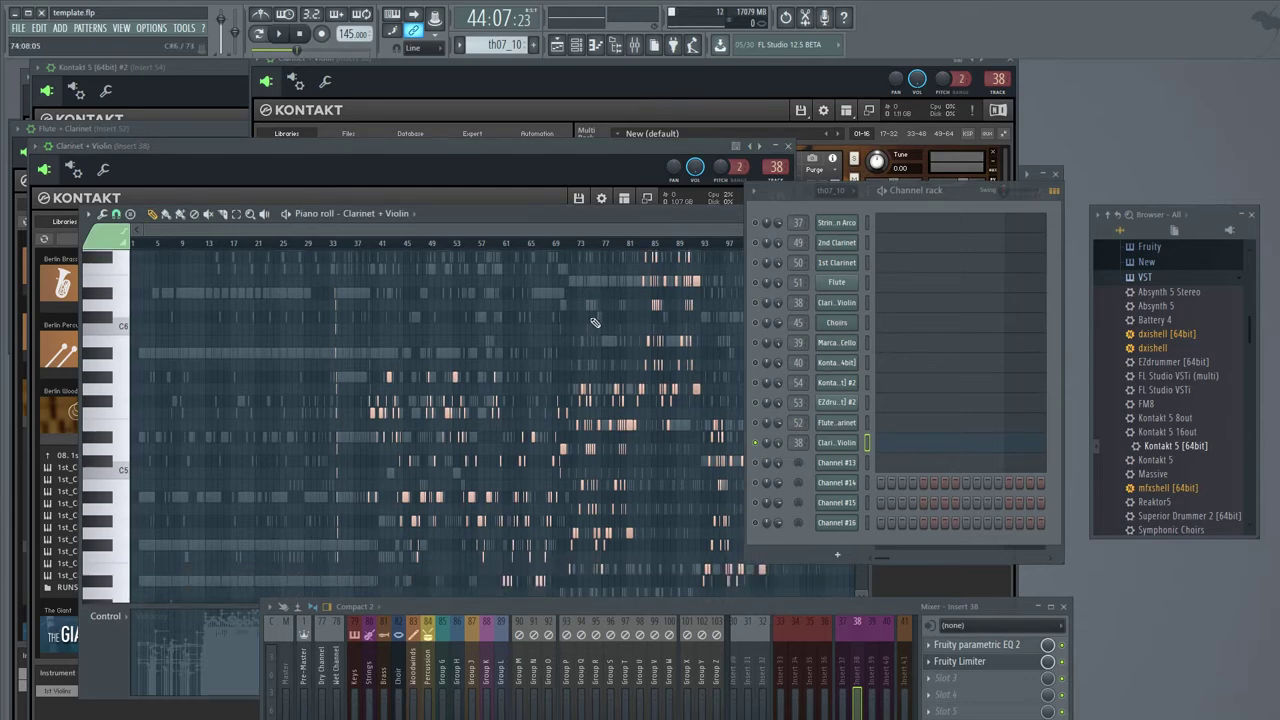
pyautogui.click(858, 302)
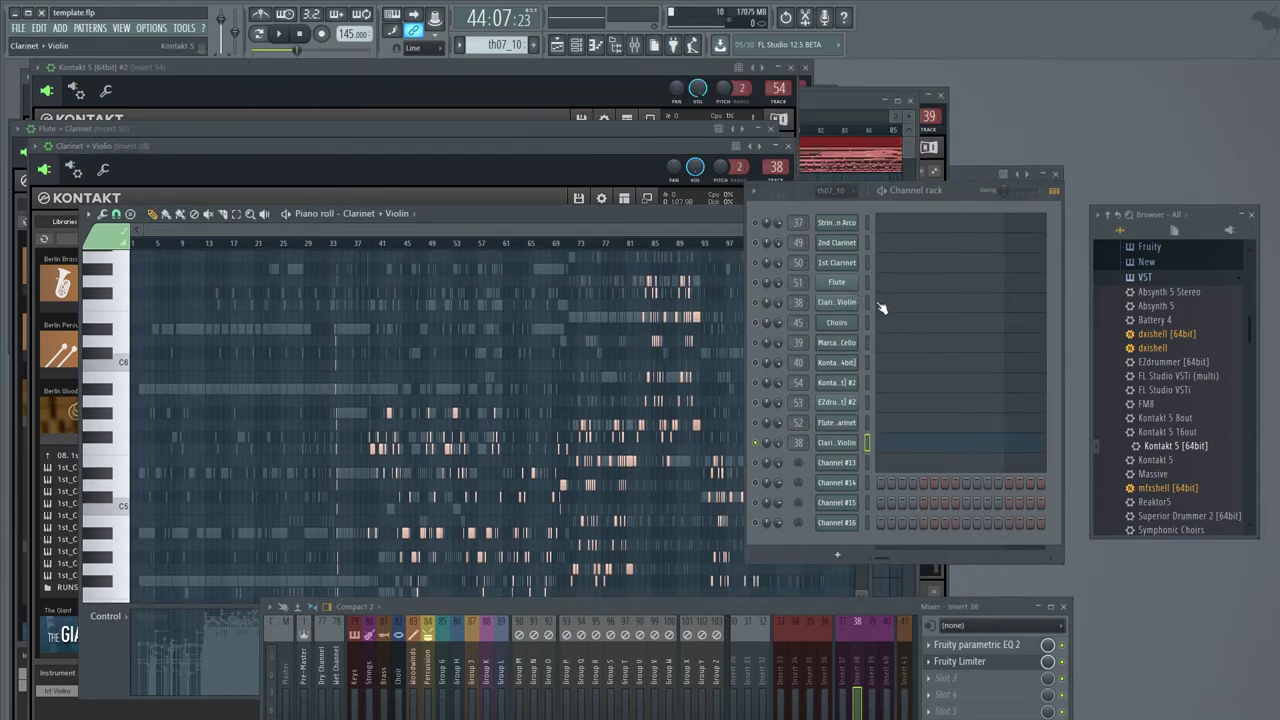
pyautogui.click(837, 302)
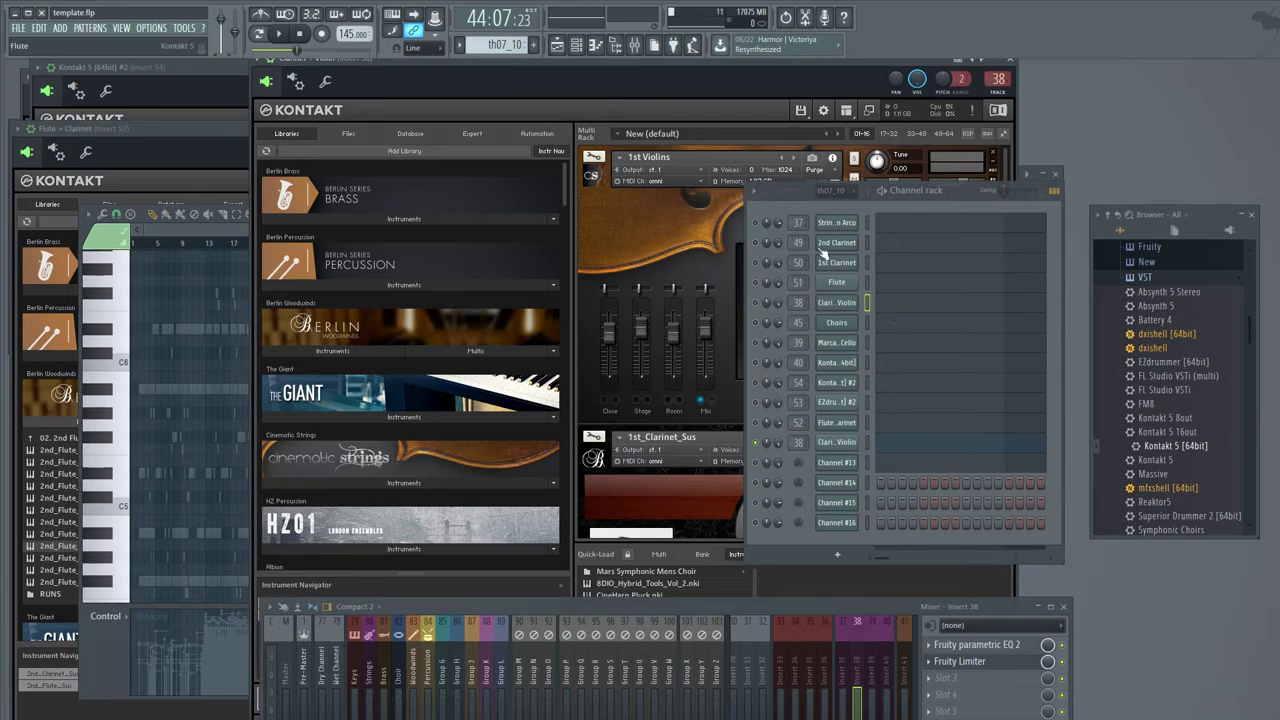
pyautogui.moveTo(645, 90); pyautogui.dragTo(856, 111)
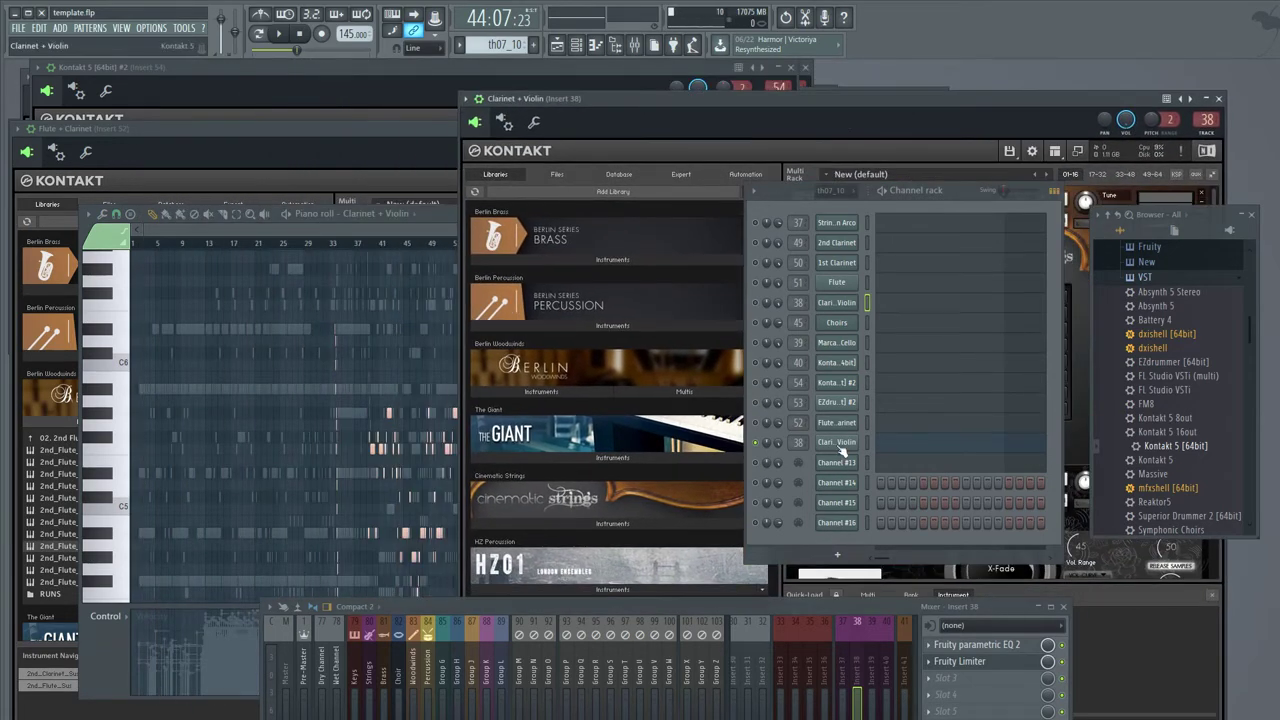
# - Load 1st_Clarinet_Sus.nki alongside 1st Violins in the new Clarinet + Violin channel and set both instruments' MIDI channels to omni
pyautogui.click(837, 442)
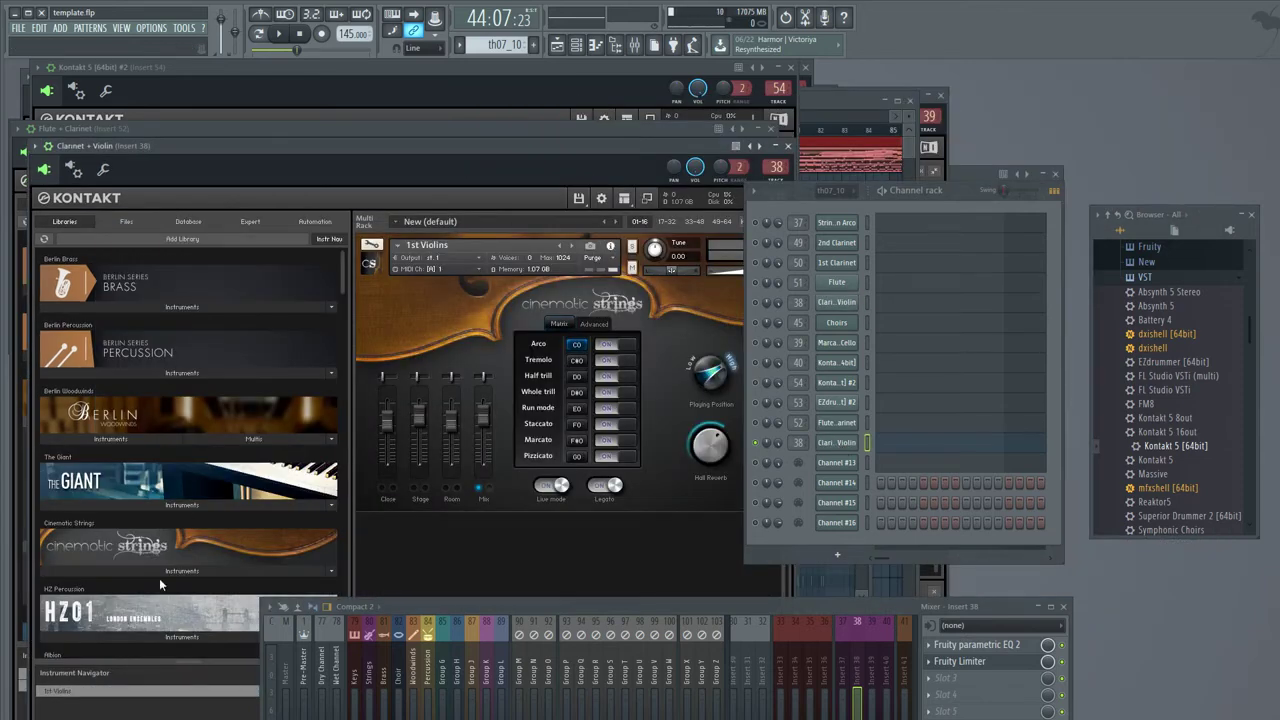
pyautogui.click(130, 435)
pyautogui.doubleClick(113, 538)
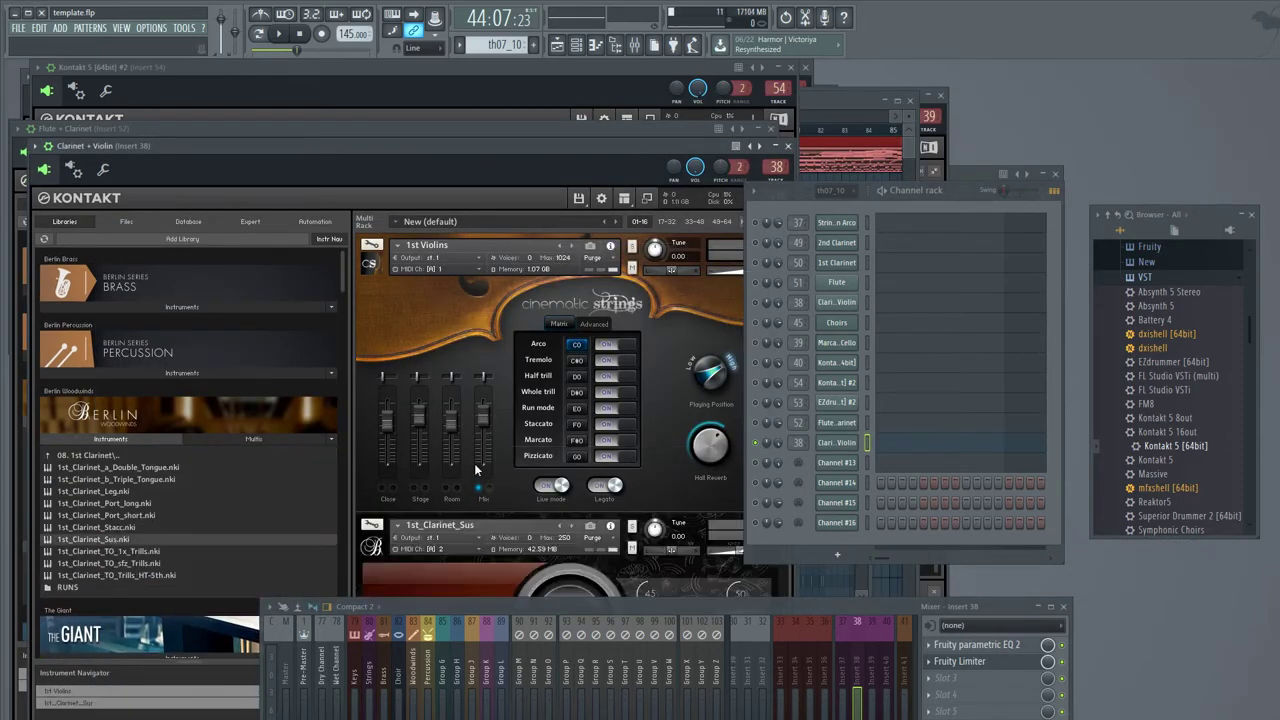
pyautogui.click(437, 270)
pyautogui.click(445, 281)
pyautogui.click(455, 549)
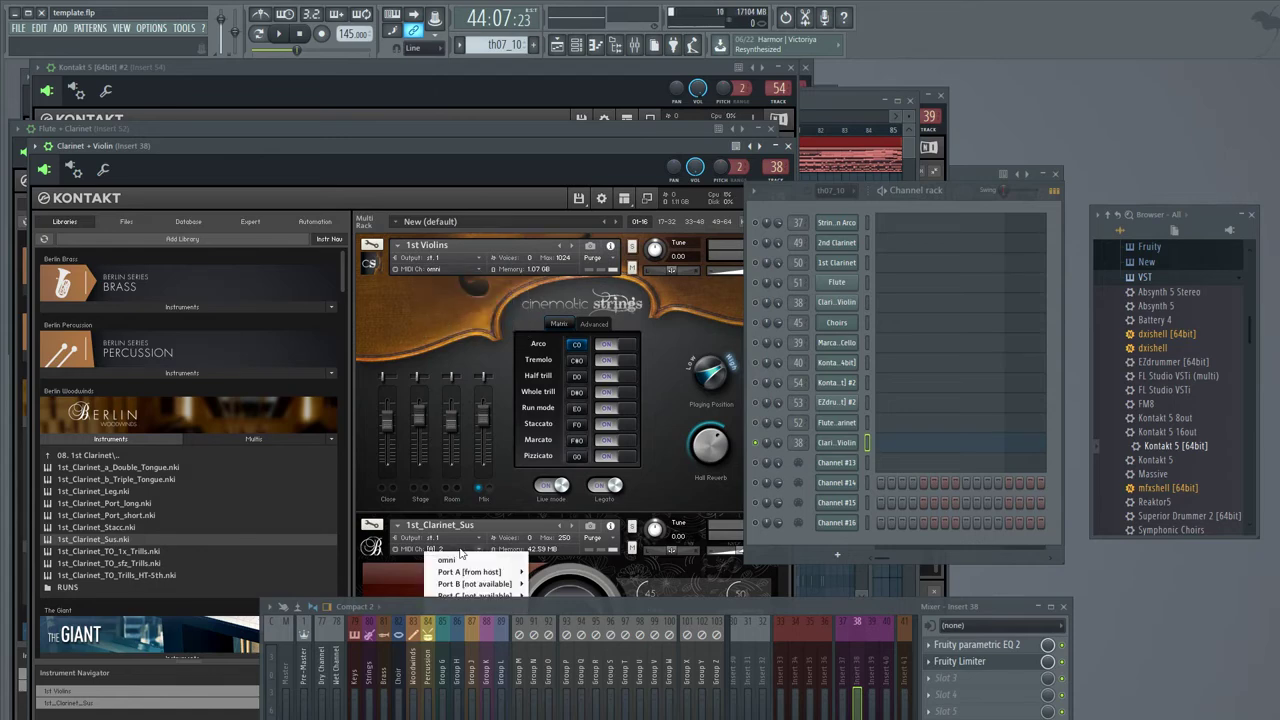
pyautogui.click(446, 560)
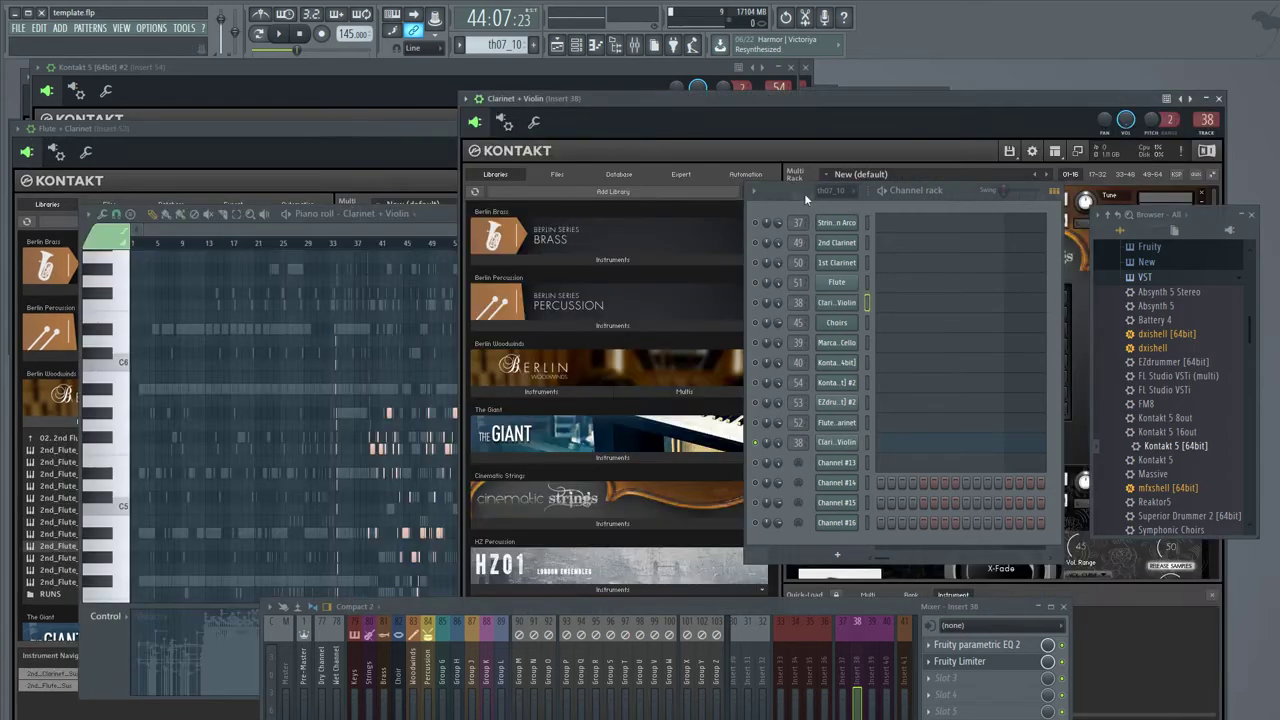
# - Examine the violin articulation and clarinet microphone settings in the original Clarinet + Violin channel's Kontakt
pyautogui.moveTo(380, 147); pyautogui.dragTo(335, 111)
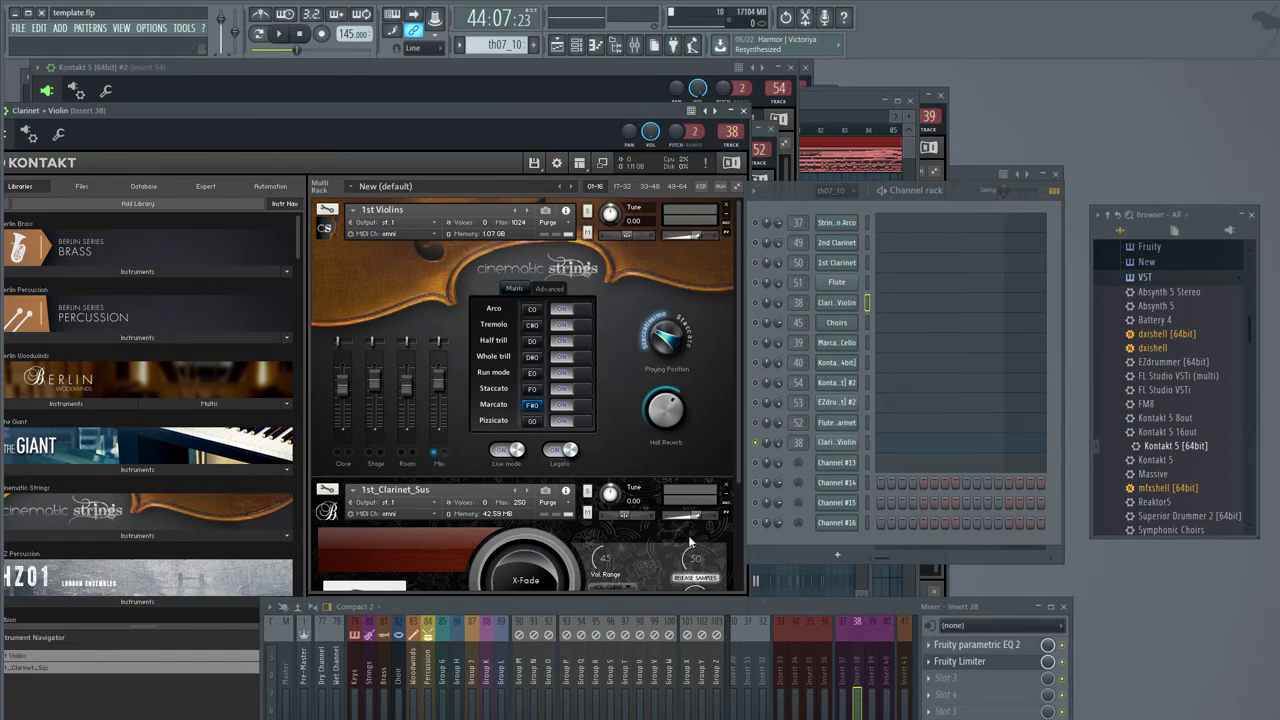
pyautogui.scroll(-5, 690, 545)
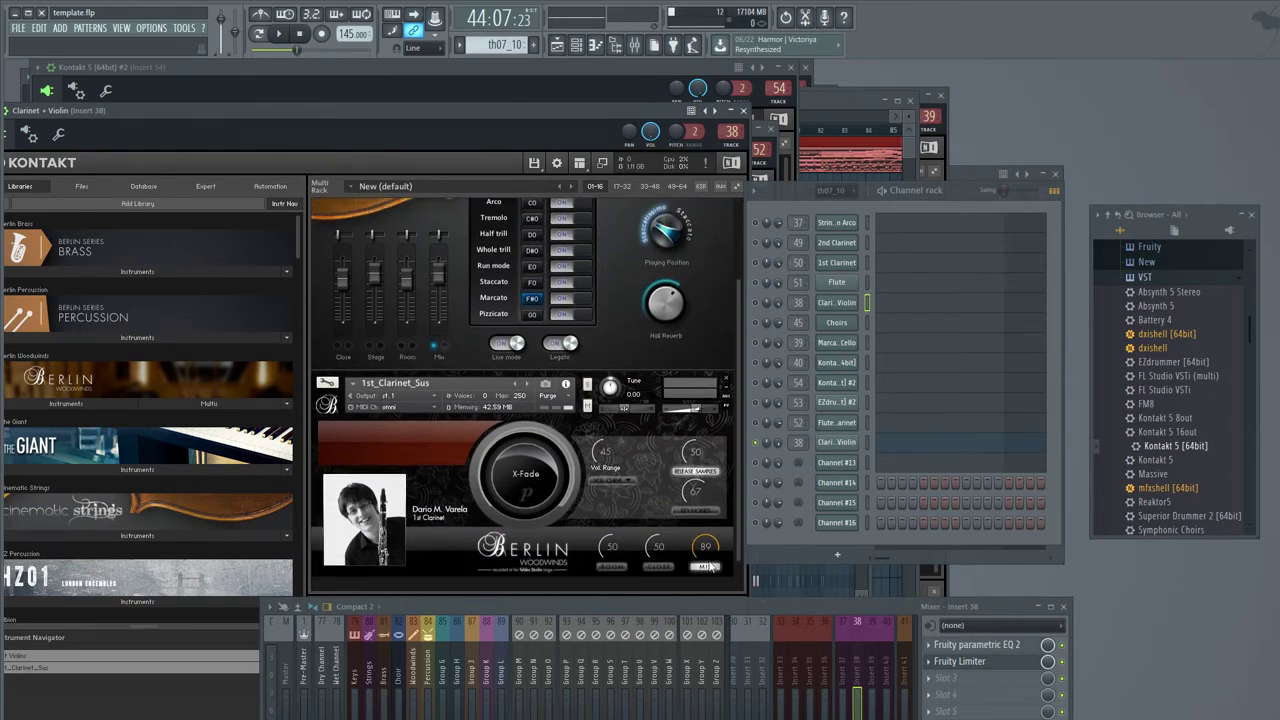
pyautogui.scroll(-2, 710, 560)
pyautogui.scroll(3, 709, 521)
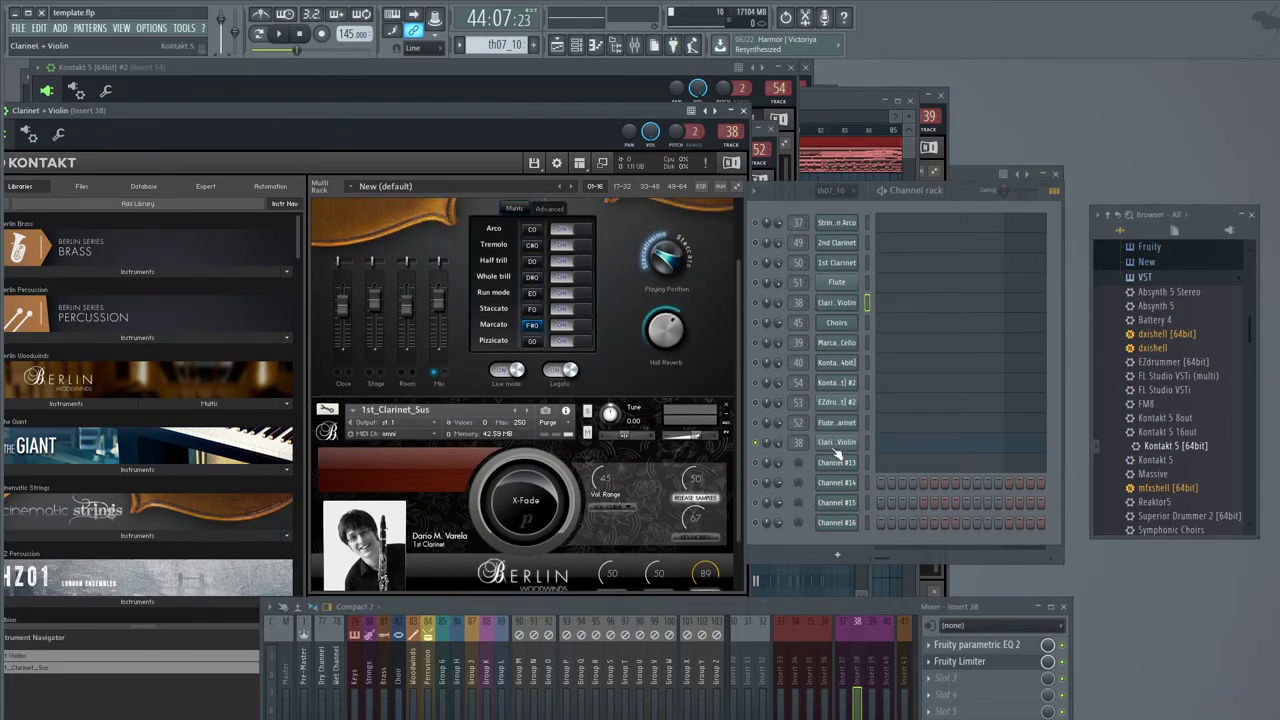
# - Raise the new channel's 1st Violins volume to 12.0 and move the channel rack and Kontakt window apart
pyautogui.click(836, 448)
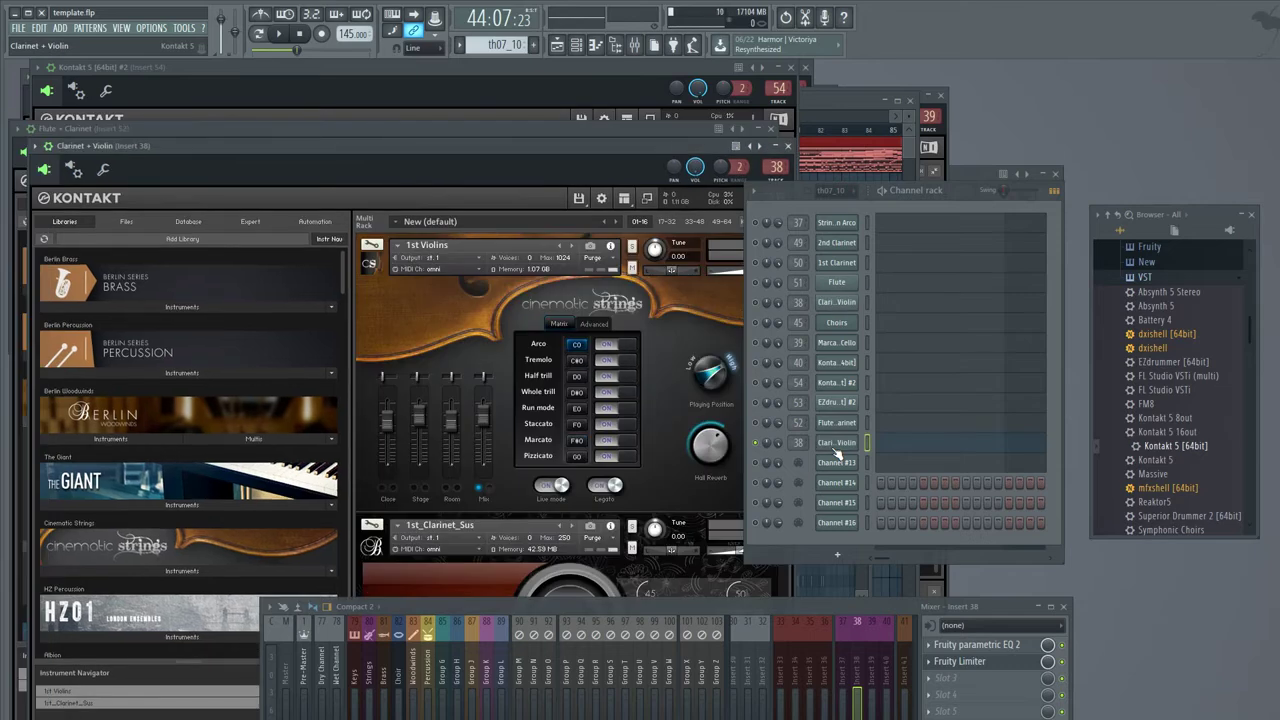
pyautogui.moveTo(779, 196); pyautogui.dragTo(820, 196)
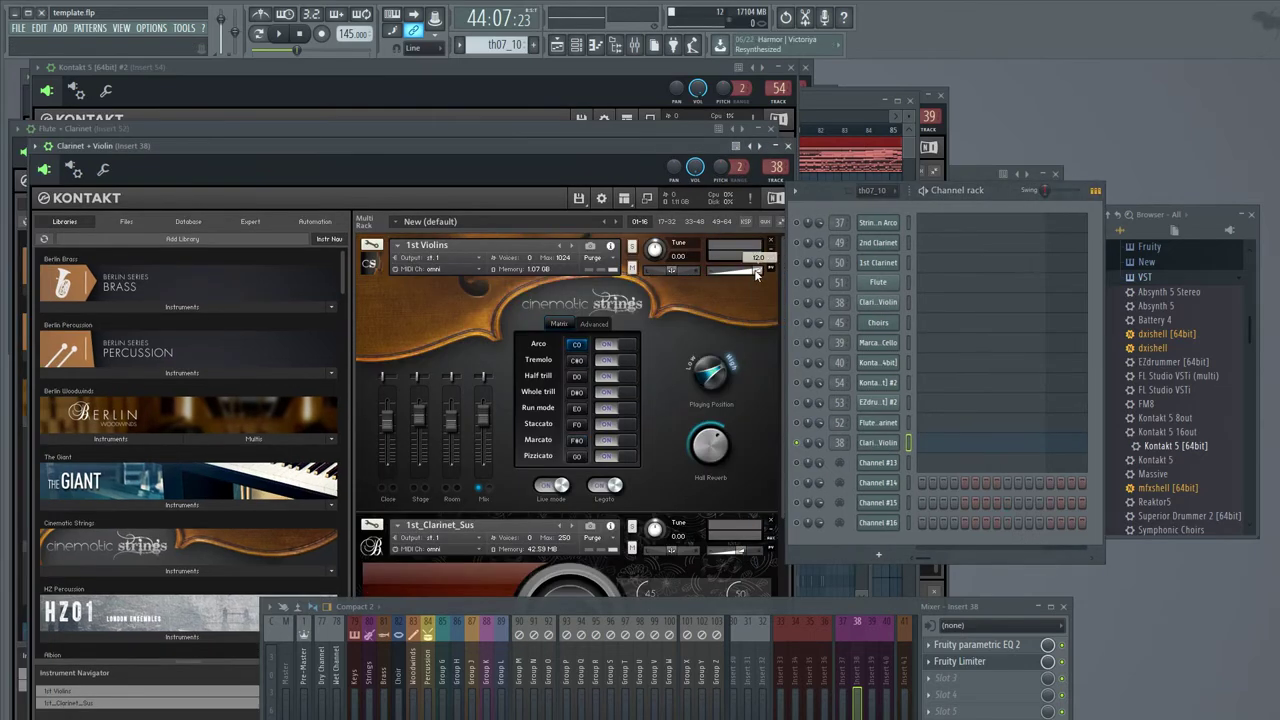
pyautogui.moveTo(697, 288); pyautogui.dragTo(645, 292)
pyautogui.moveTo(624, 147); pyautogui.dragTo(602, 62)
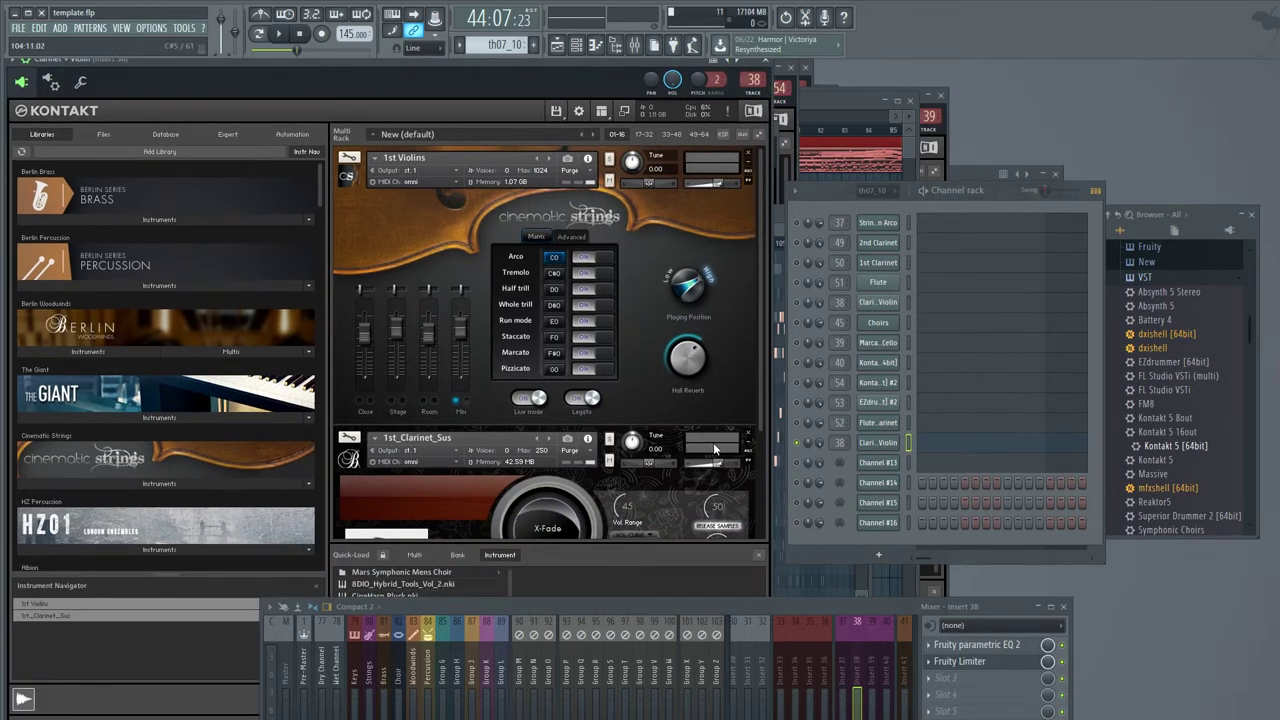
# - Set the Mix microphone level of 1st_Clarinet_Sus to 88 in the new channel and start playback
pyautogui.scroll(-2, 713, 442)
pyautogui.scroll(-1, 712, 470)
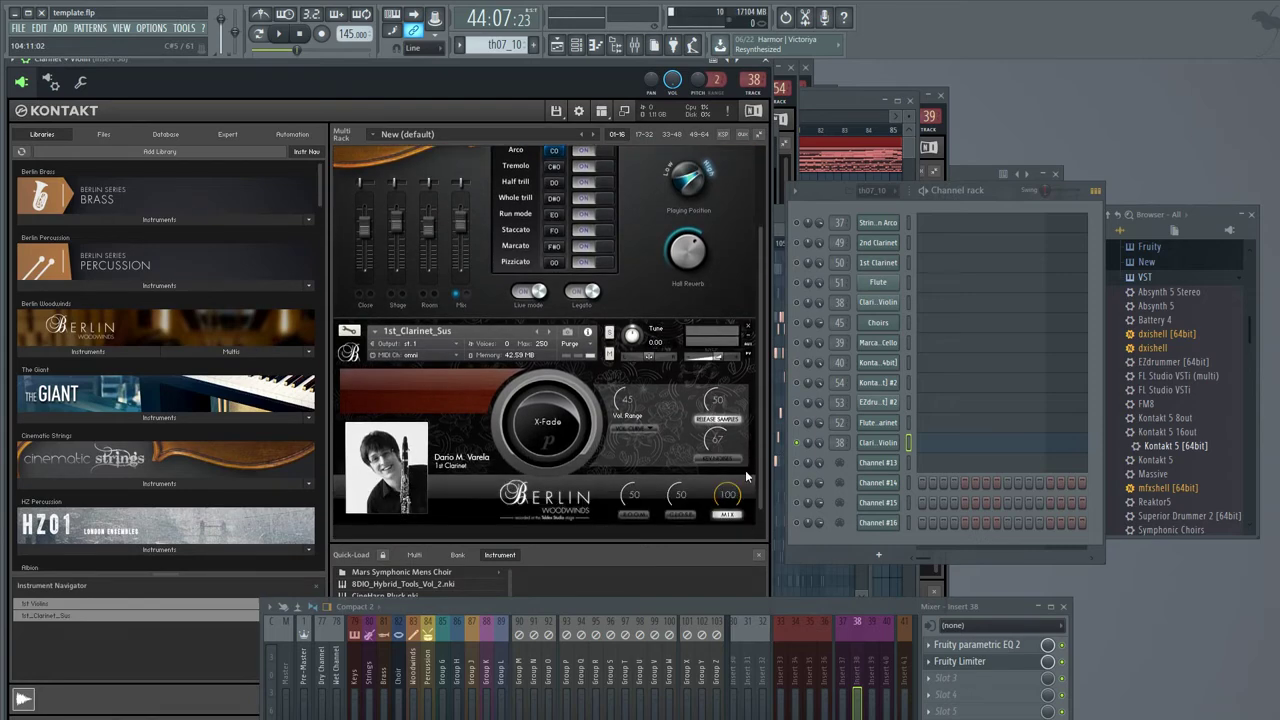
pyautogui.scroll(1, 736, 478)
pyautogui.scroll(-1, 733, 495)
pyautogui.moveTo(648, 359); pyautogui.dragTo(646, 363)
pyautogui.press('space')
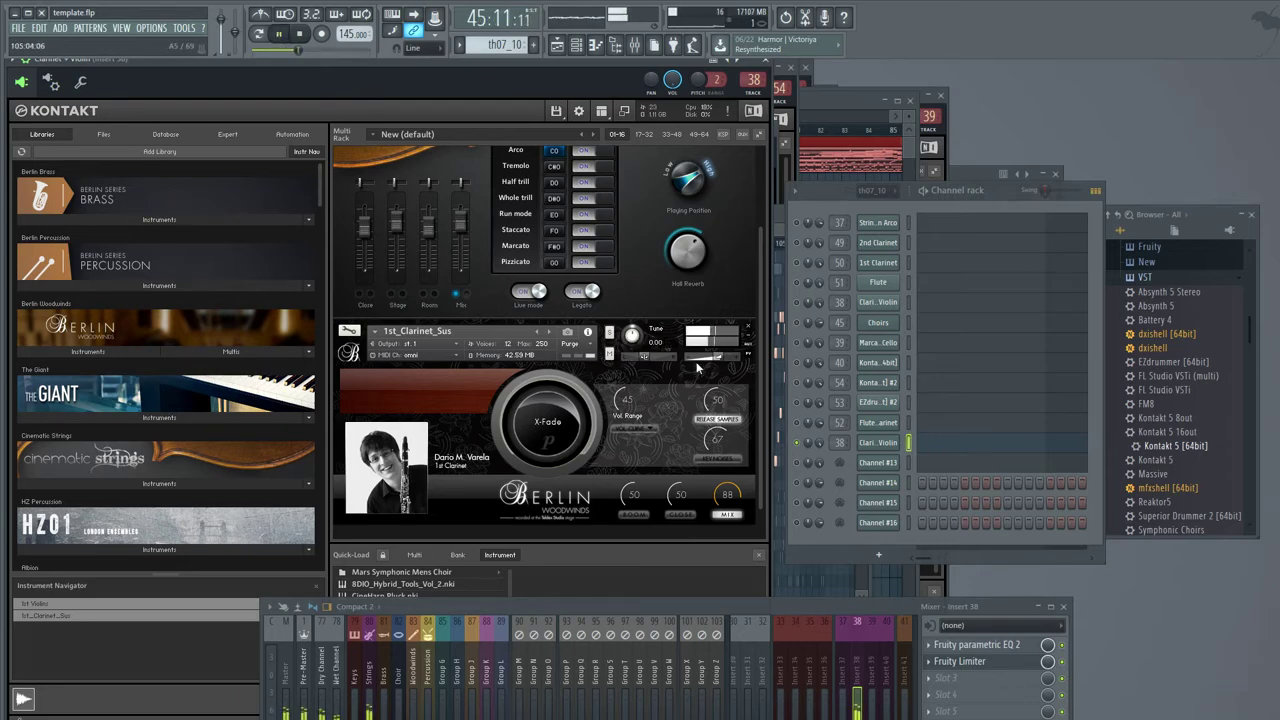
# - Switch the new channel's 1st Violins to Marcato and compare its setup with the original Clarinet + Violin channel
pyautogui.scroll(3, 686, 365)
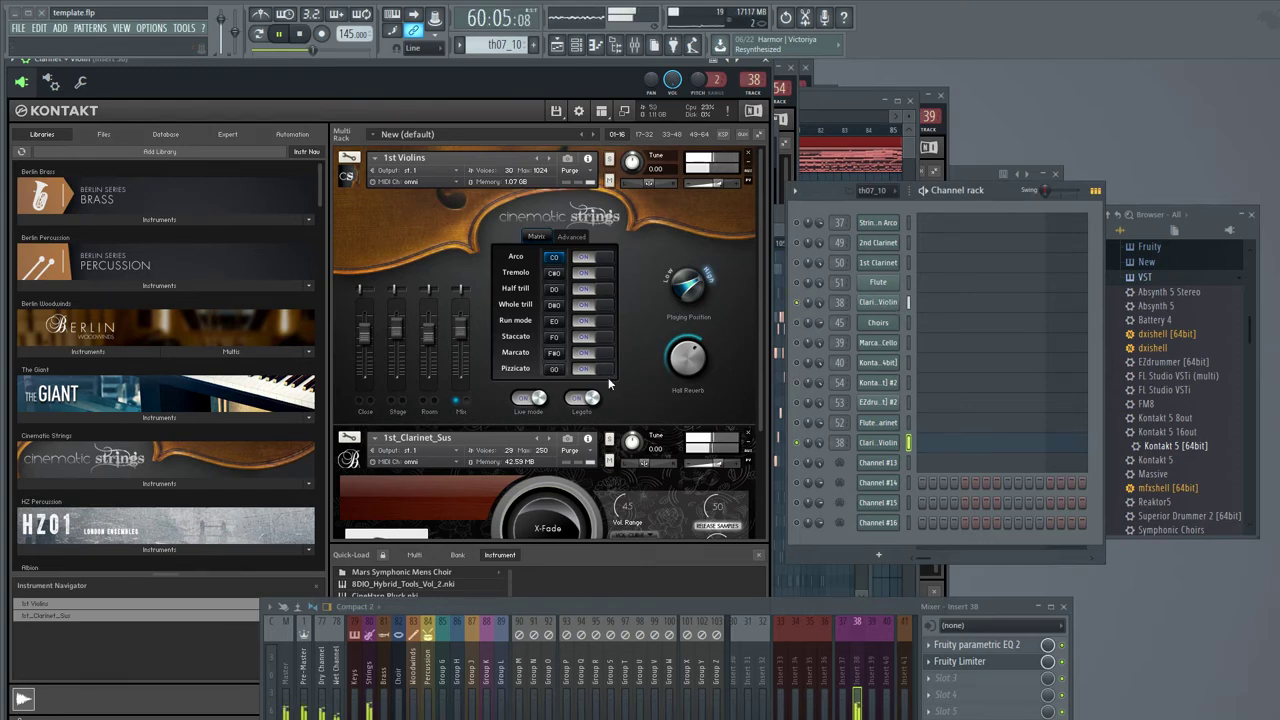
pyautogui.click(555, 354)
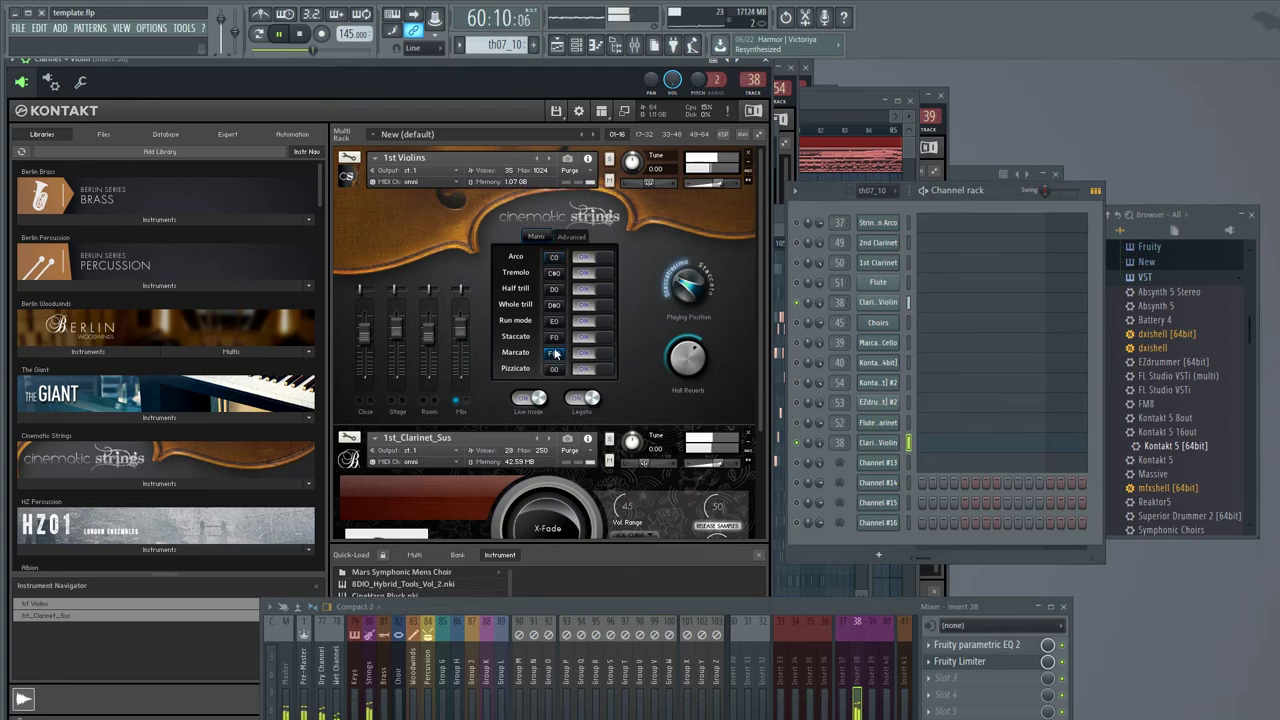
pyautogui.click(885, 312)
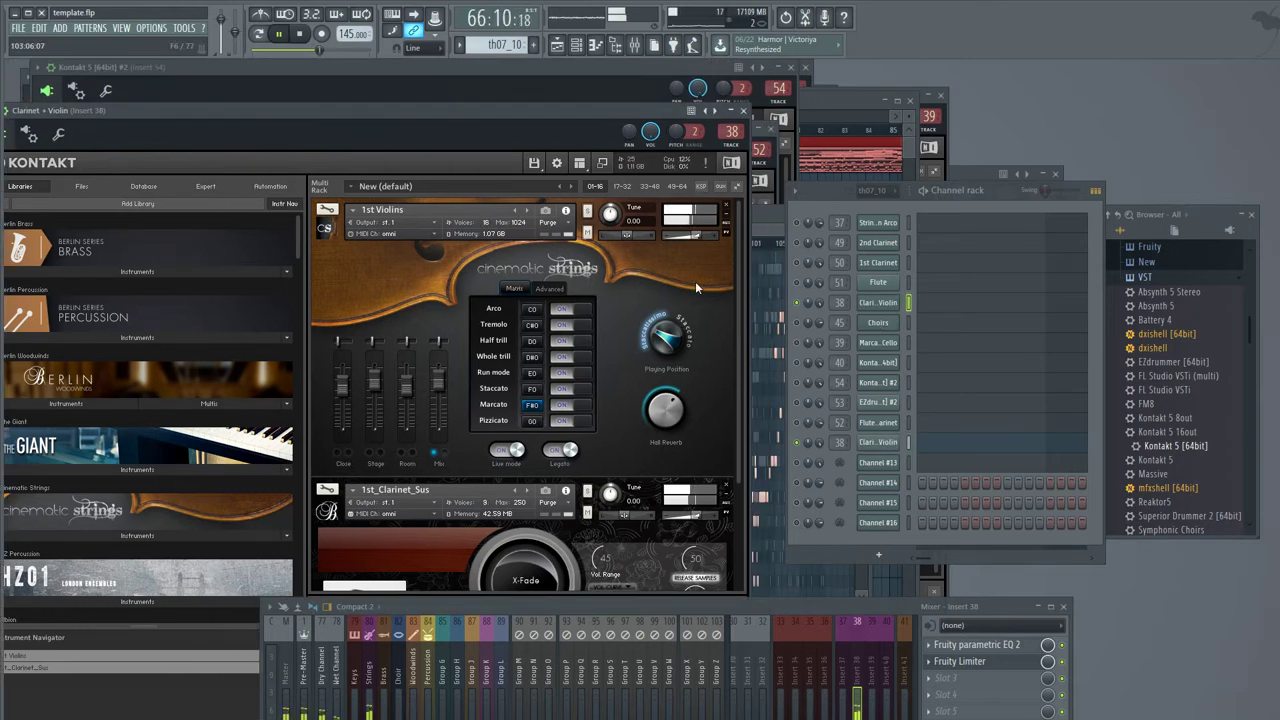
pyautogui.scroll(-5, 695, 283)
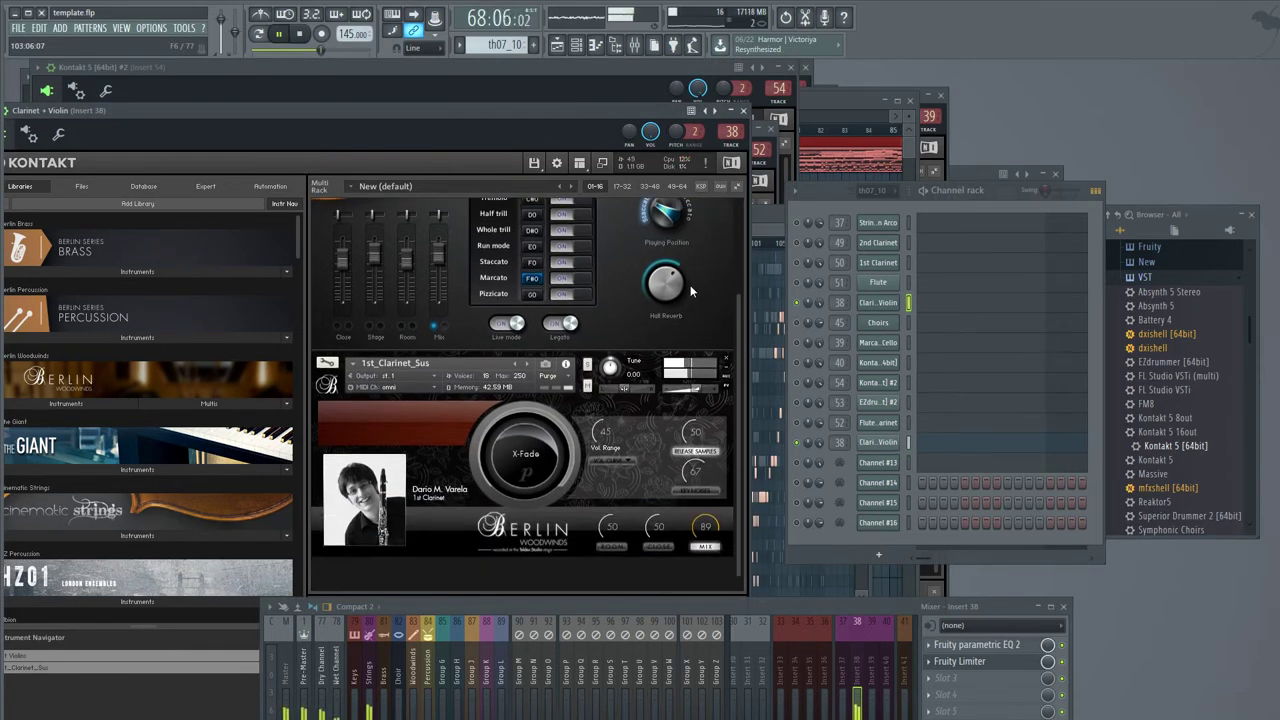
pyautogui.scroll(-1, 690, 290)
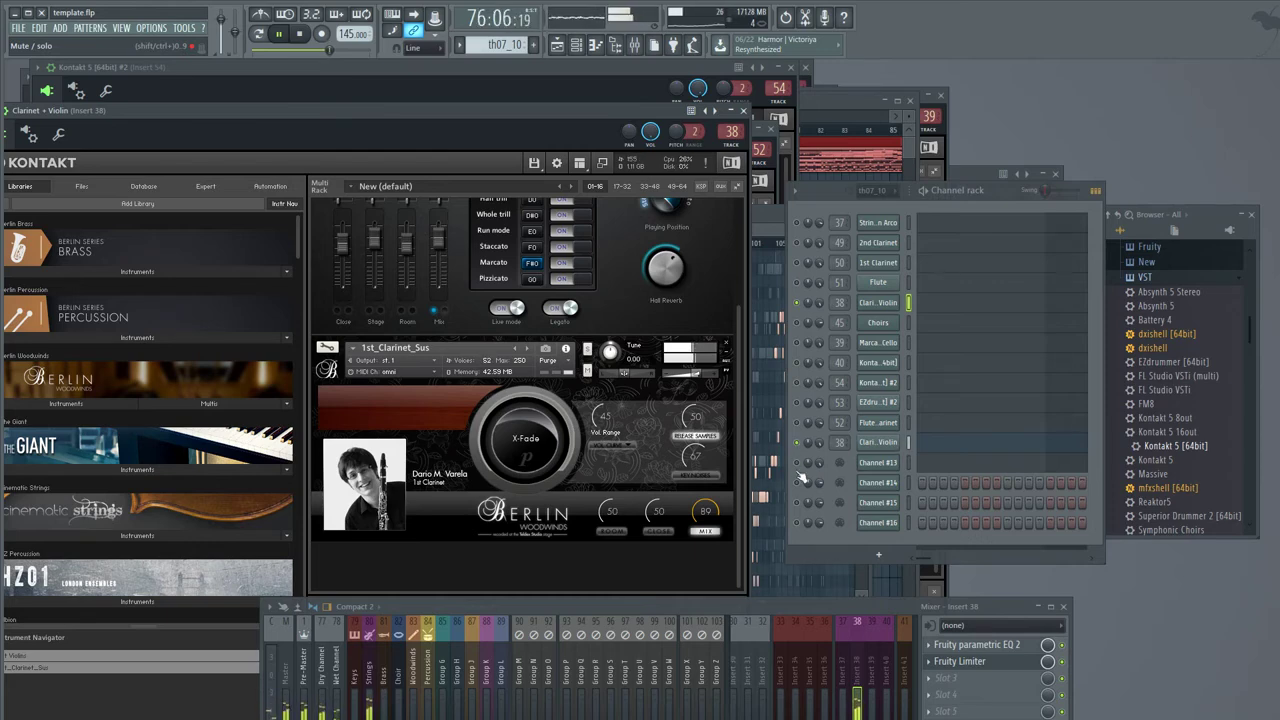
# - Examine the notes of Channel #13, listen to its entry from around bar 71 and stop playback
pyautogui.click(908, 461)
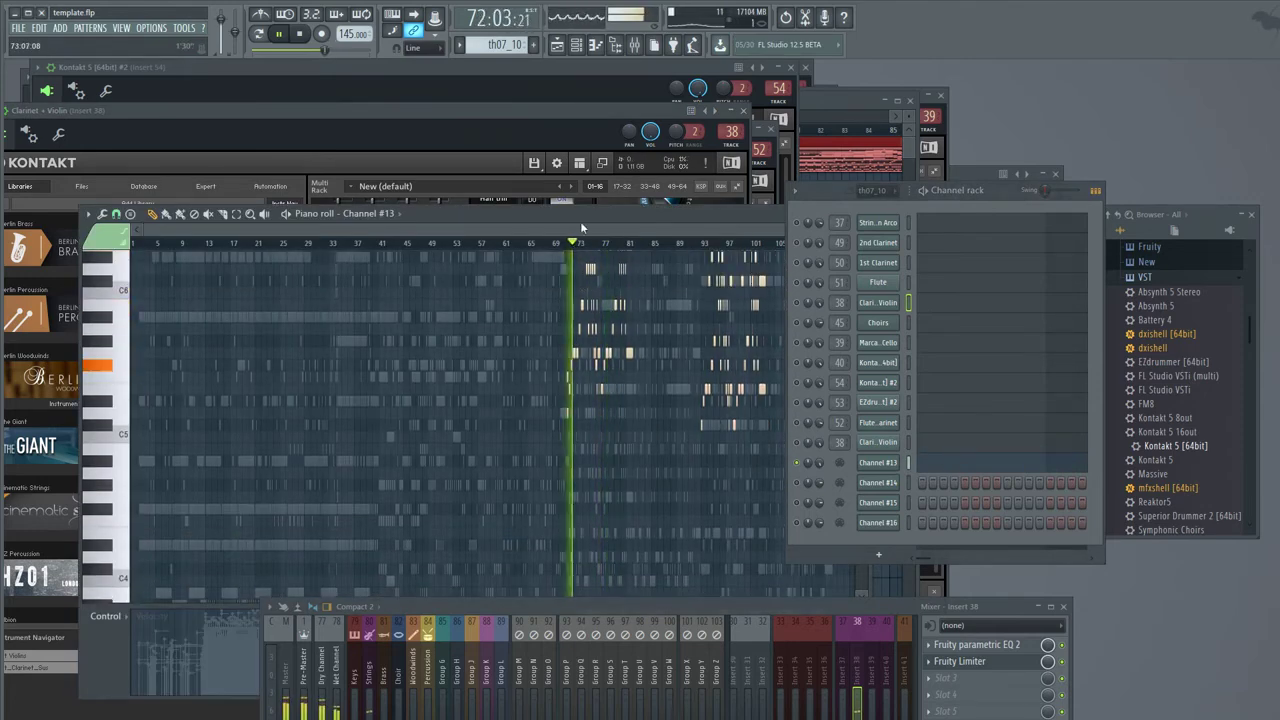
pyautogui.moveTo(580, 219); pyautogui.dragTo(500, 76)
pyautogui.scroll(5, 512, 150)
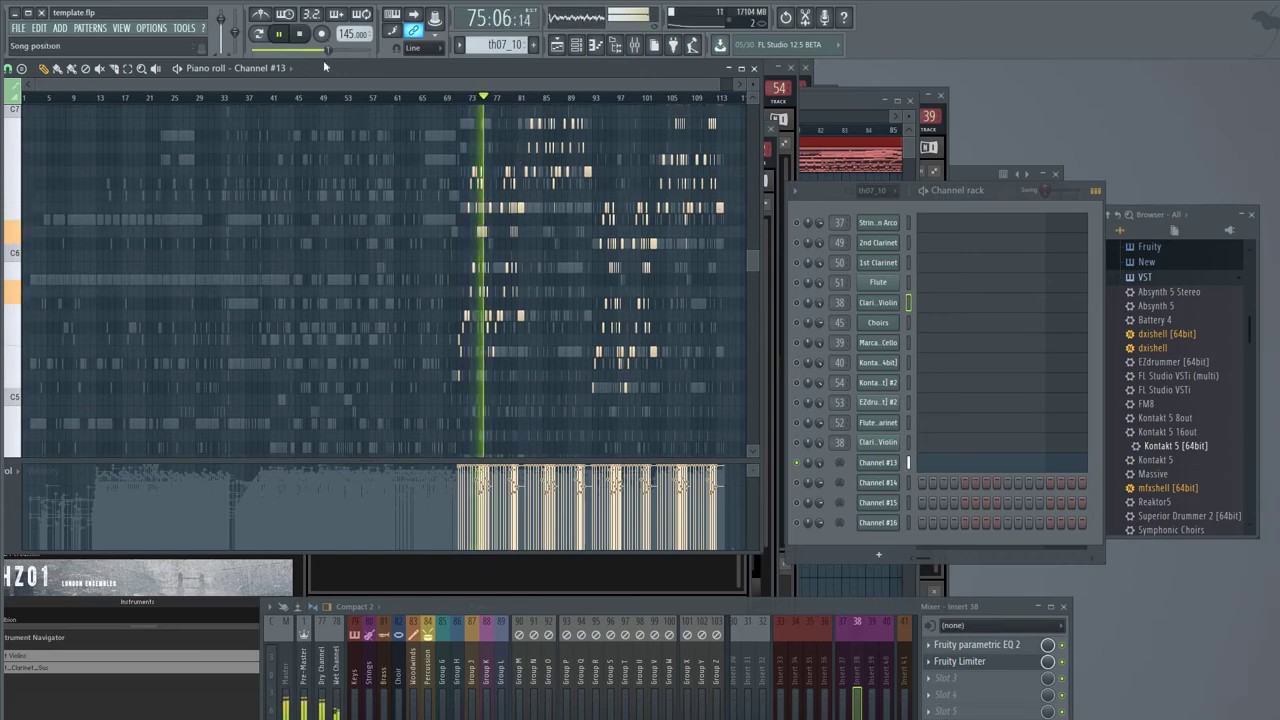
pyautogui.scroll(5, 515, 160)
pyautogui.press('space')
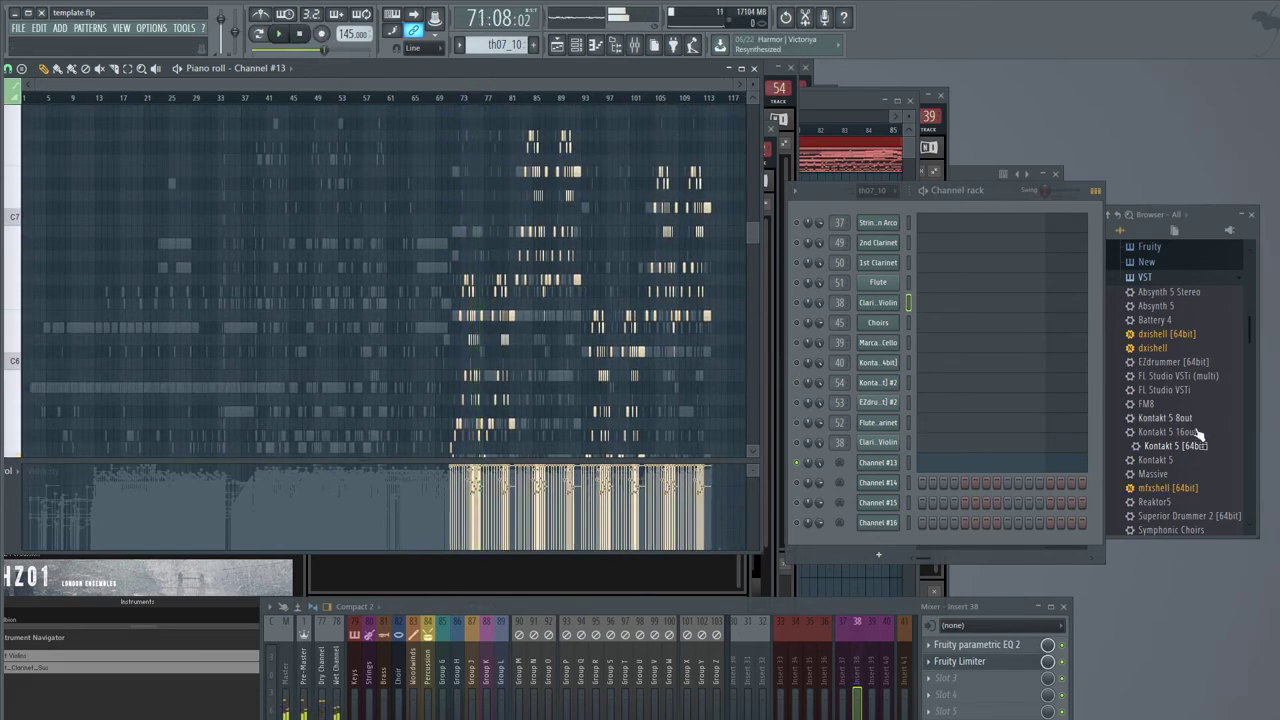
# - Load Kontakt 5 [64bit] onto Channel #13, move the mixer clear of its instrument list and add Organ.nki
pyautogui.moveTo(1176, 446); pyautogui.dragTo(877, 462)
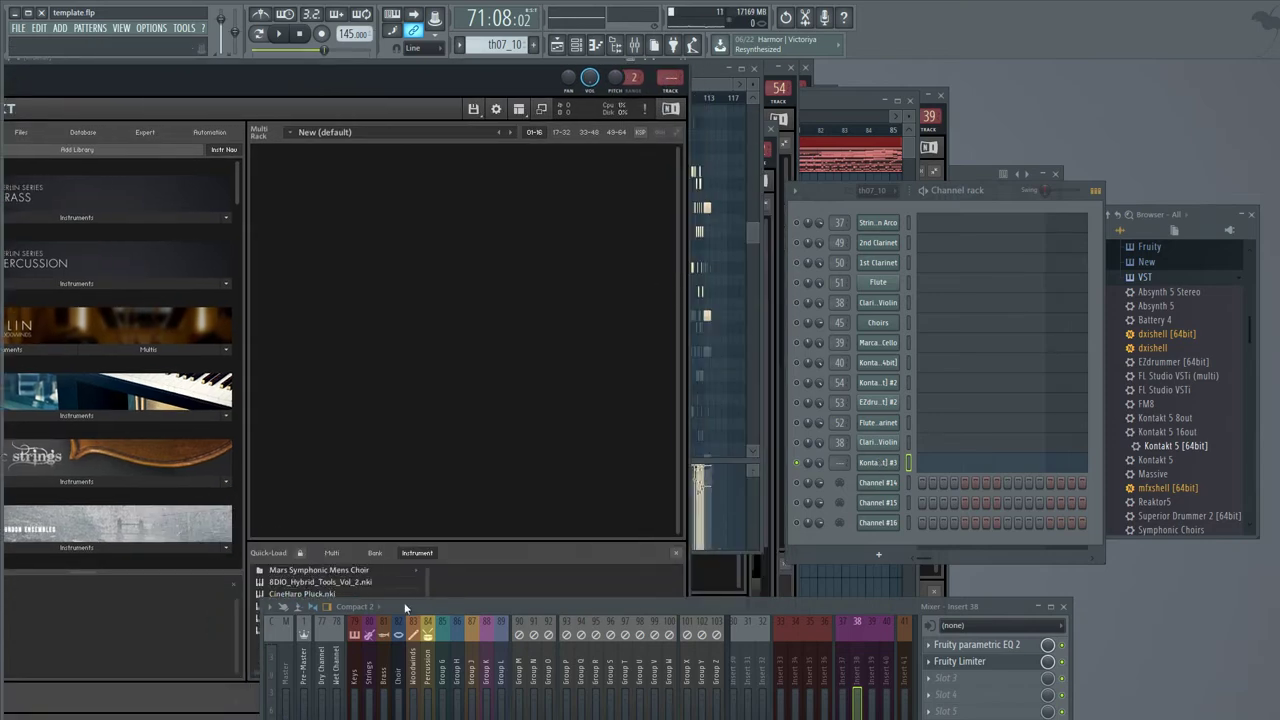
pyautogui.moveTo(405, 607); pyautogui.dragTo(460, 649)
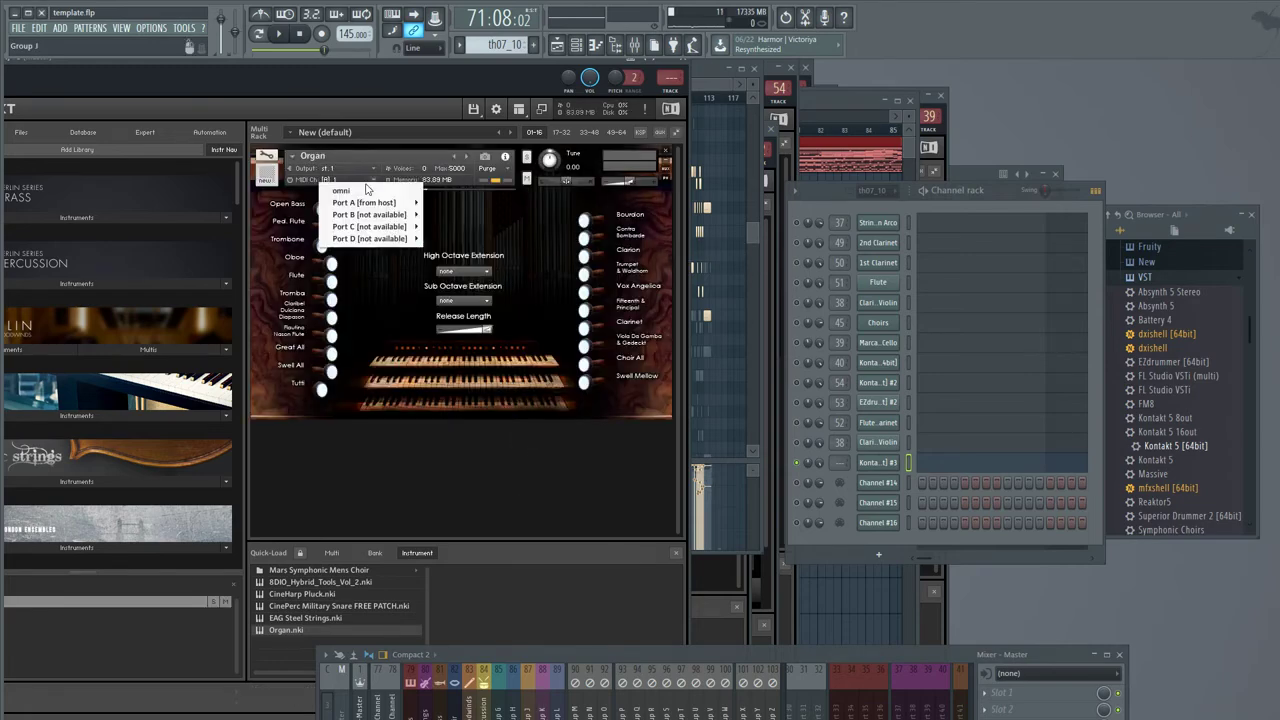
# - Audition the Organ from around bar 71, move its Kontakt window off the piano roll and route the channel to mixer track 33
pyautogui.press('space')
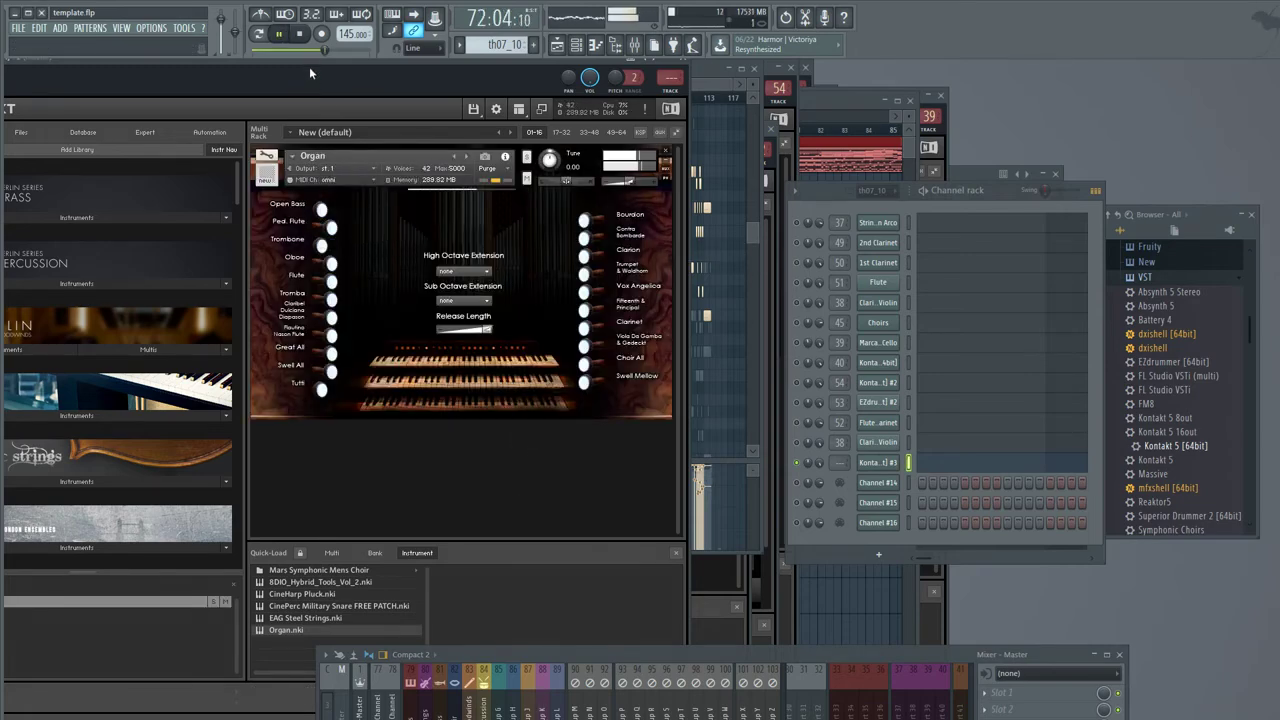
pyautogui.moveTo(309, 66); pyautogui.dragTo(477, 233)
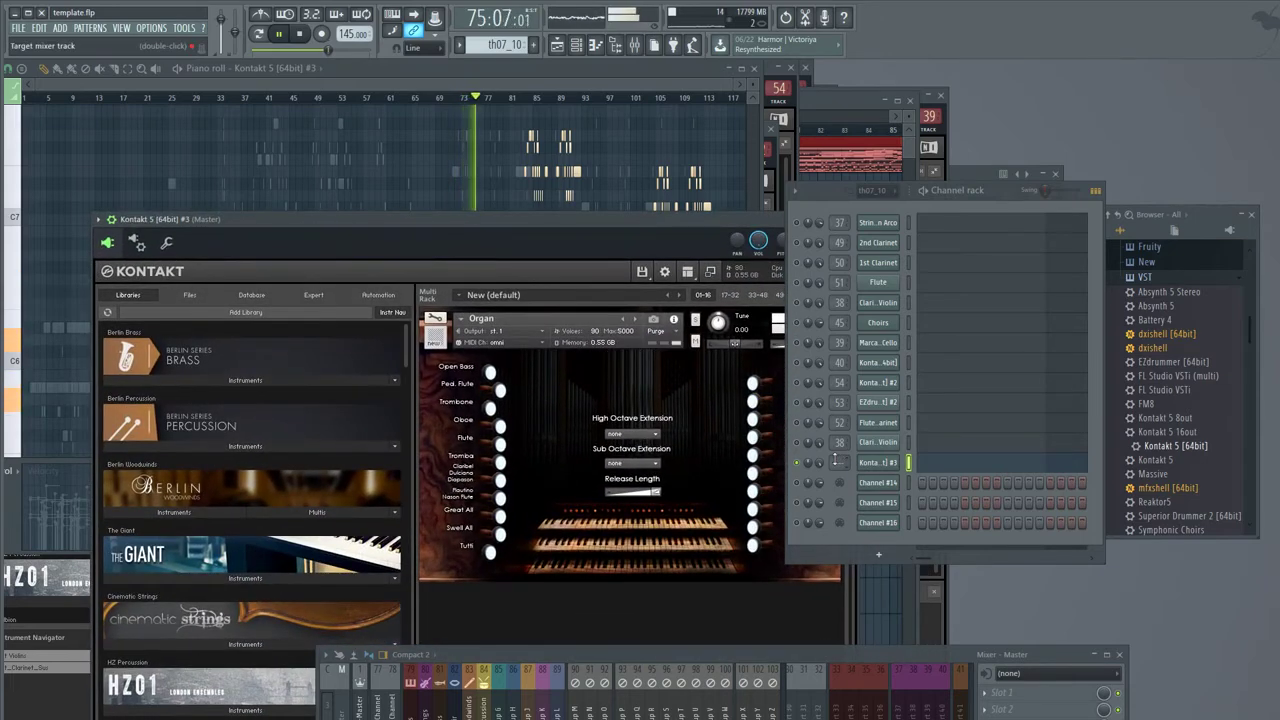
pyautogui.scroll(19, 835, 461)
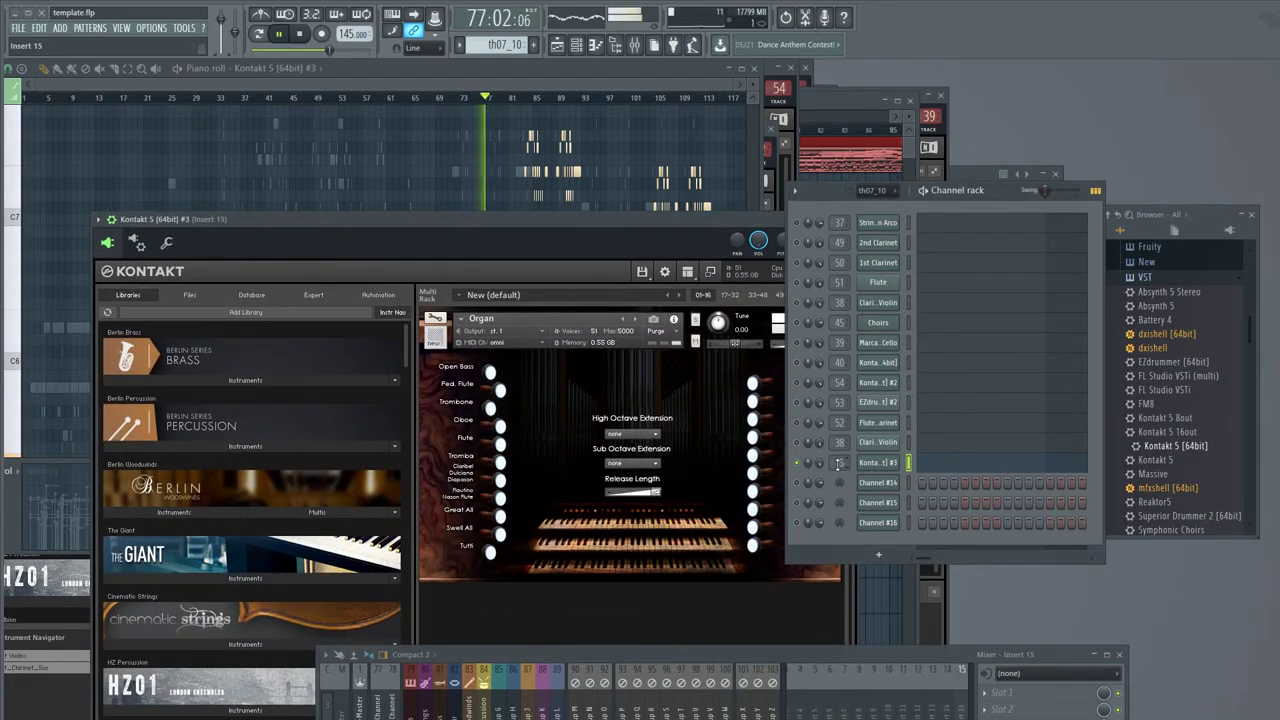
pyautogui.scroll(14, 838, 463)
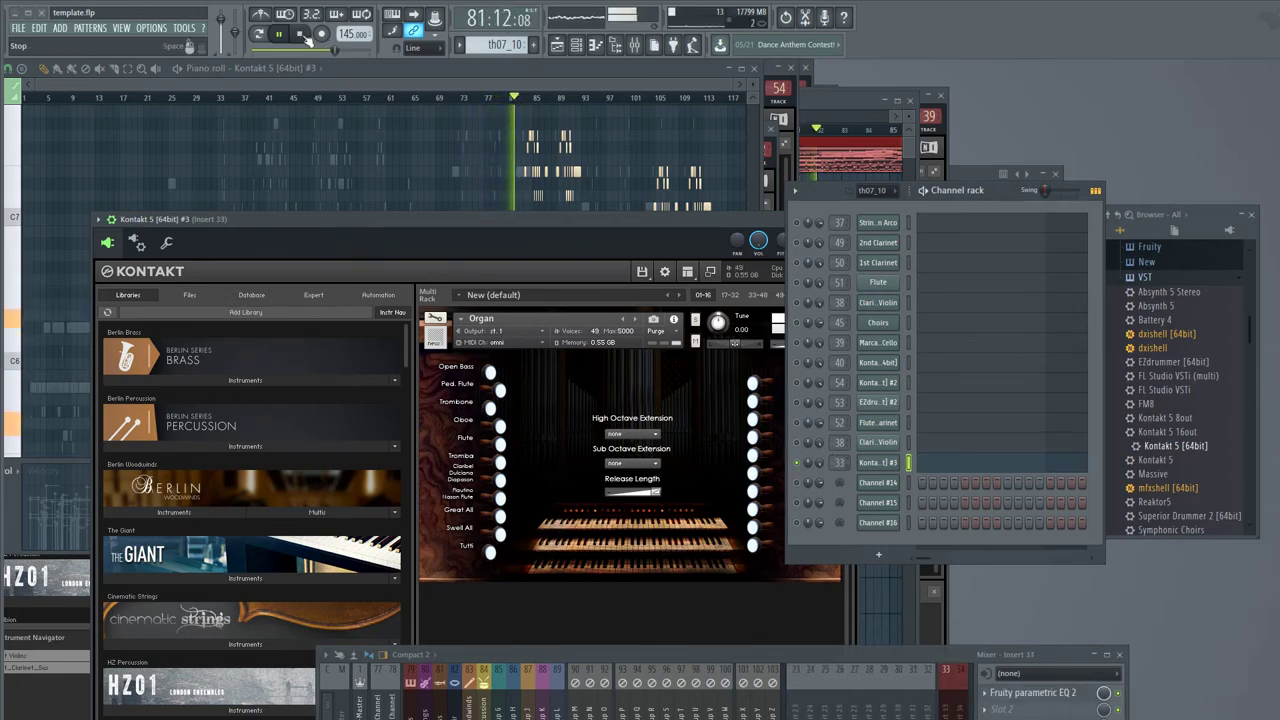
pyautogui.press('space')
# - Open the playlist and play the full th07_10 arrangement with all channels from near its beginning
pyautogui.click(556, 44)
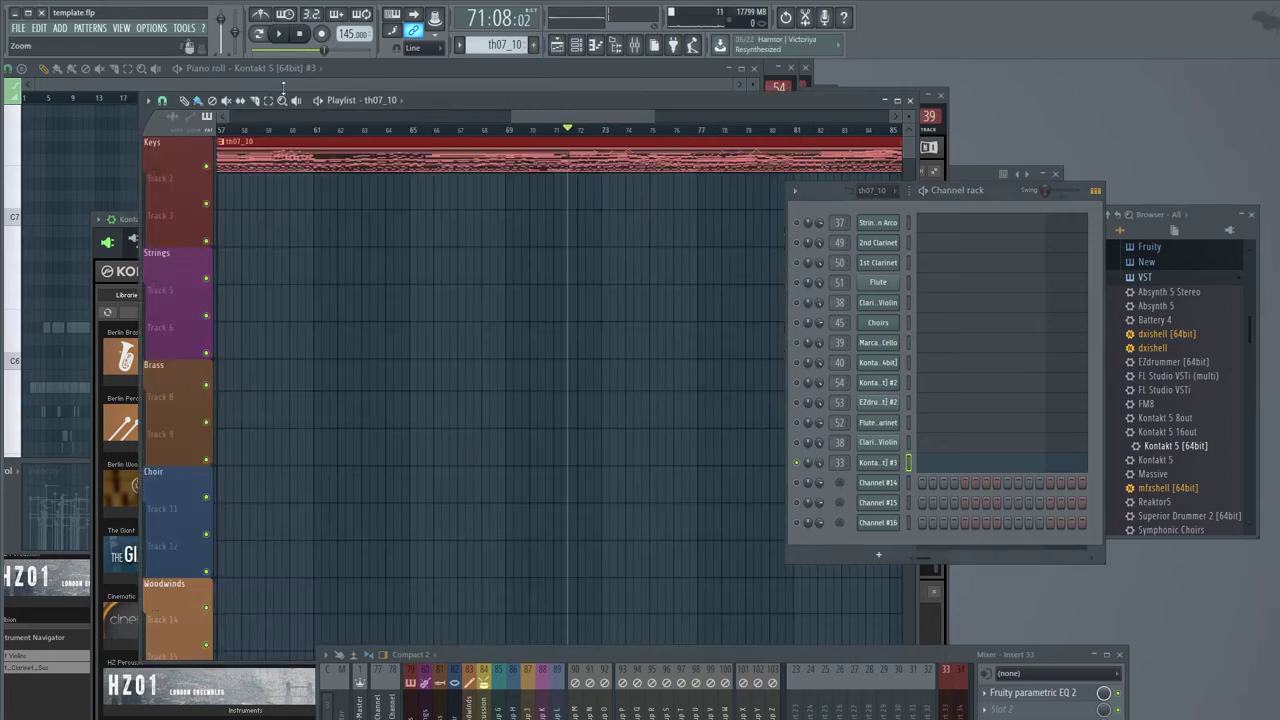
pyautogui.press('space')
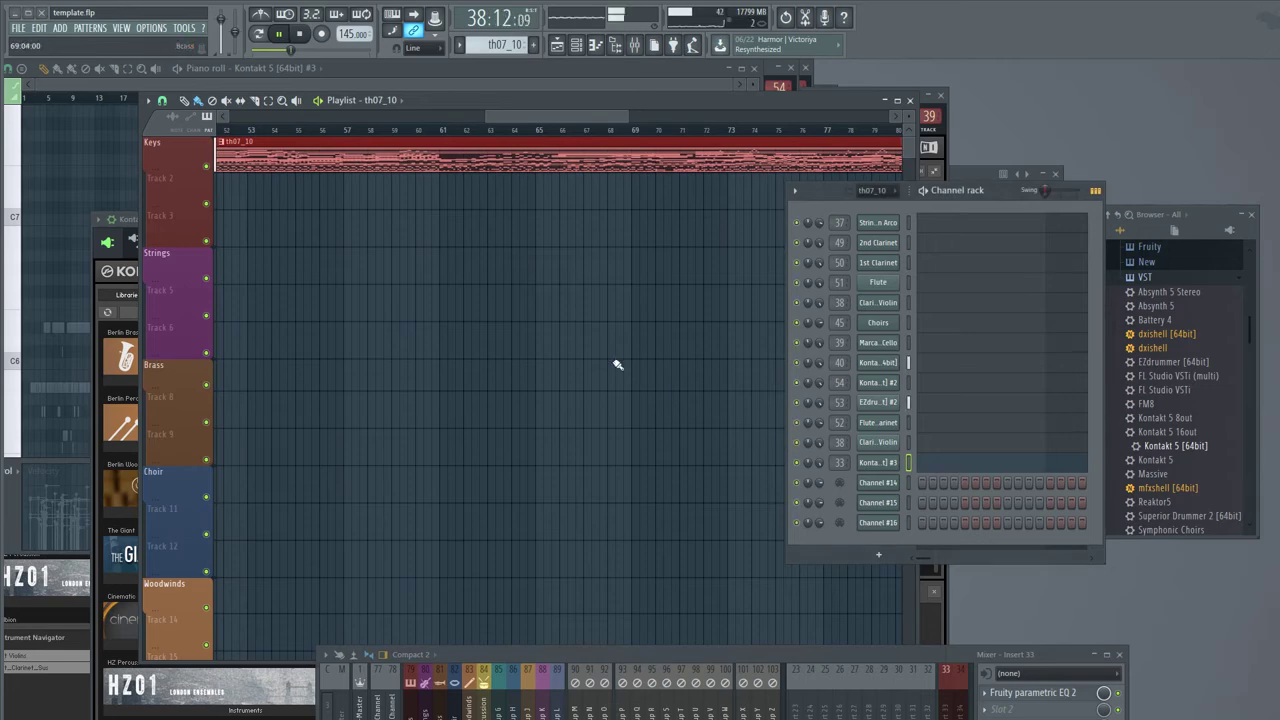
pyautogui.click(301, 37)
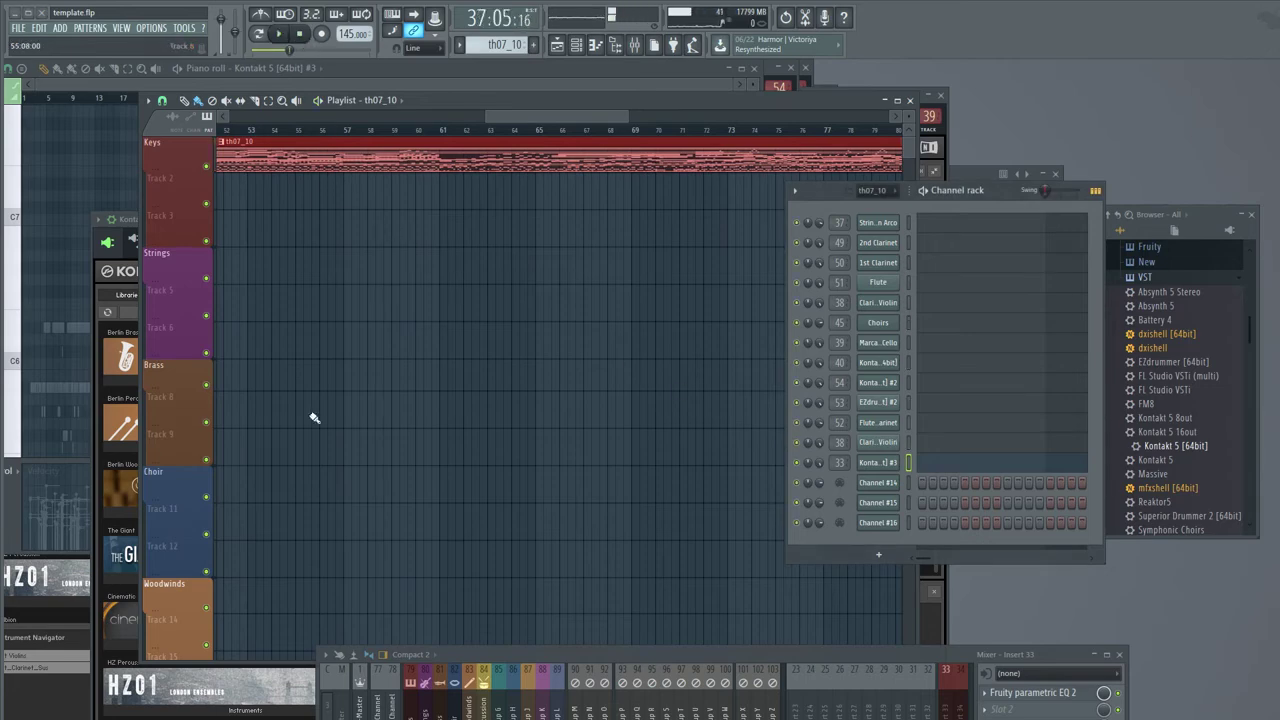
pyautogui.scroll(-5, 400, 284)
pyautogui.scroll(-1, 402, 280)
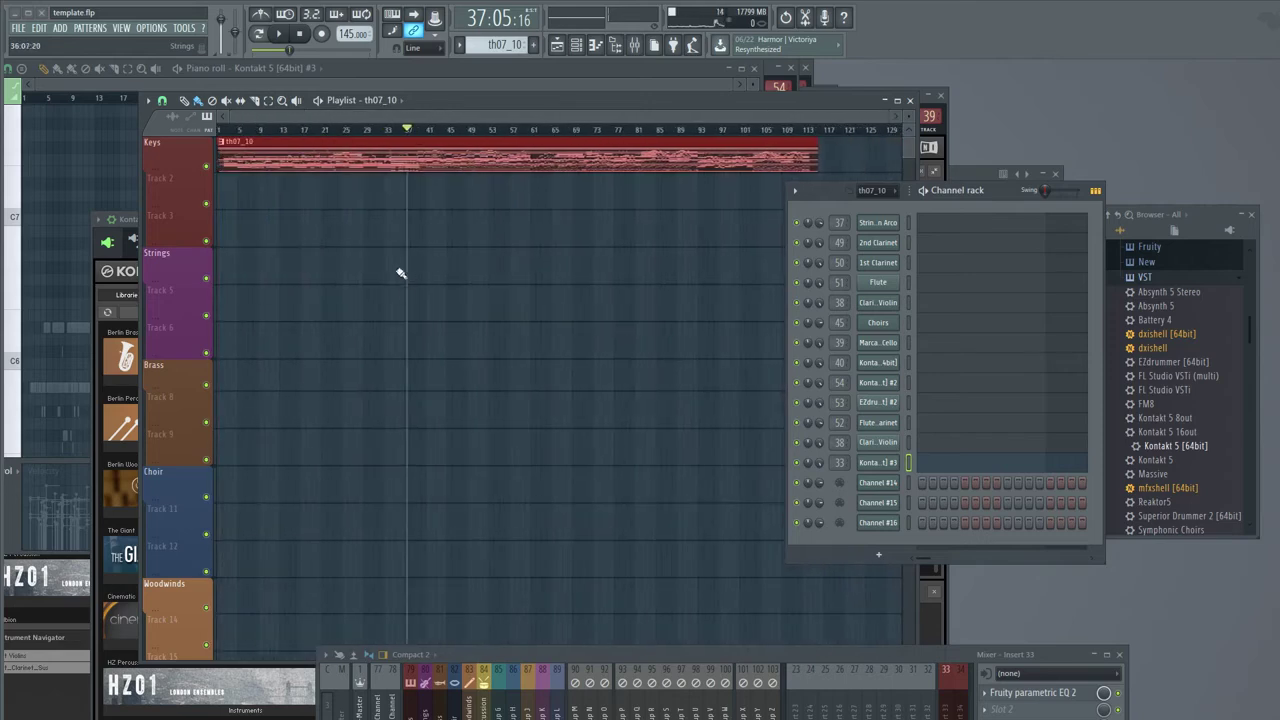
pyautogui.click(230, 131)
pyautogui.click(317, 101)
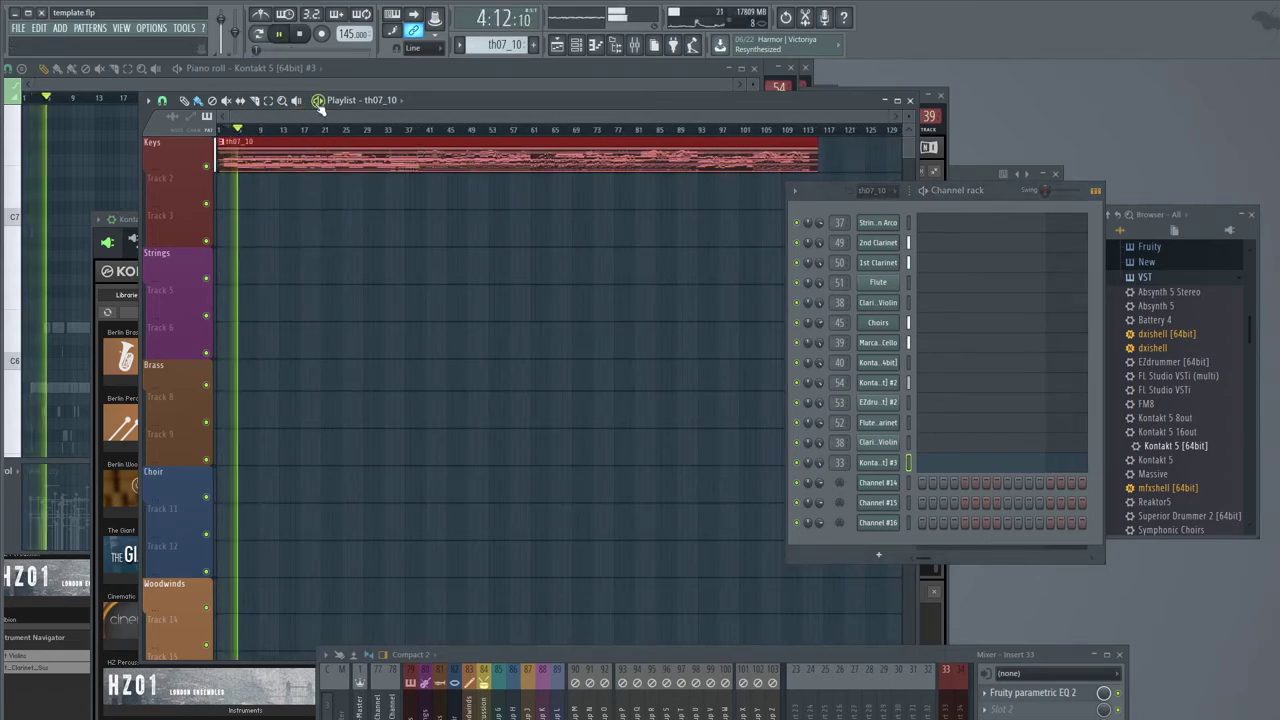
pyautogui.click(228, 131)
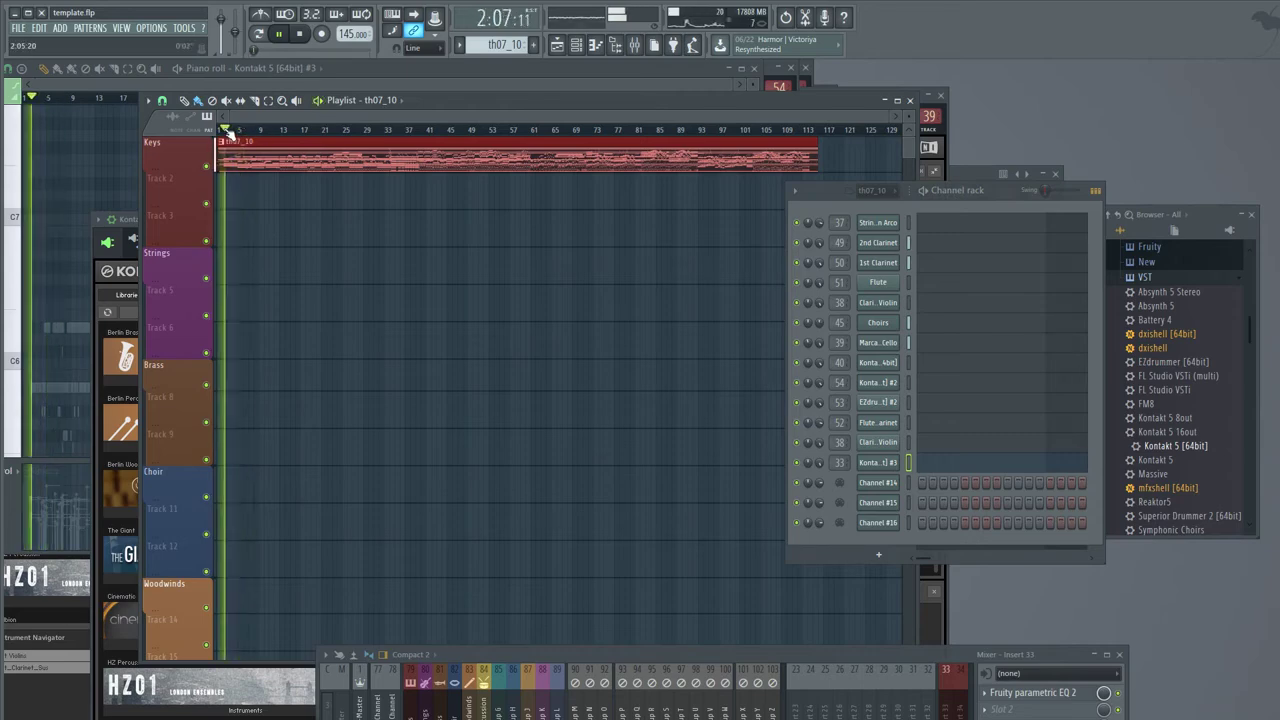
# - Bring the whole mixer into view, watch the insert track levels through about bar 24 and stop playback
pyautogui.moveTo(557, 654); pyautogui.dragTo(321, 313)
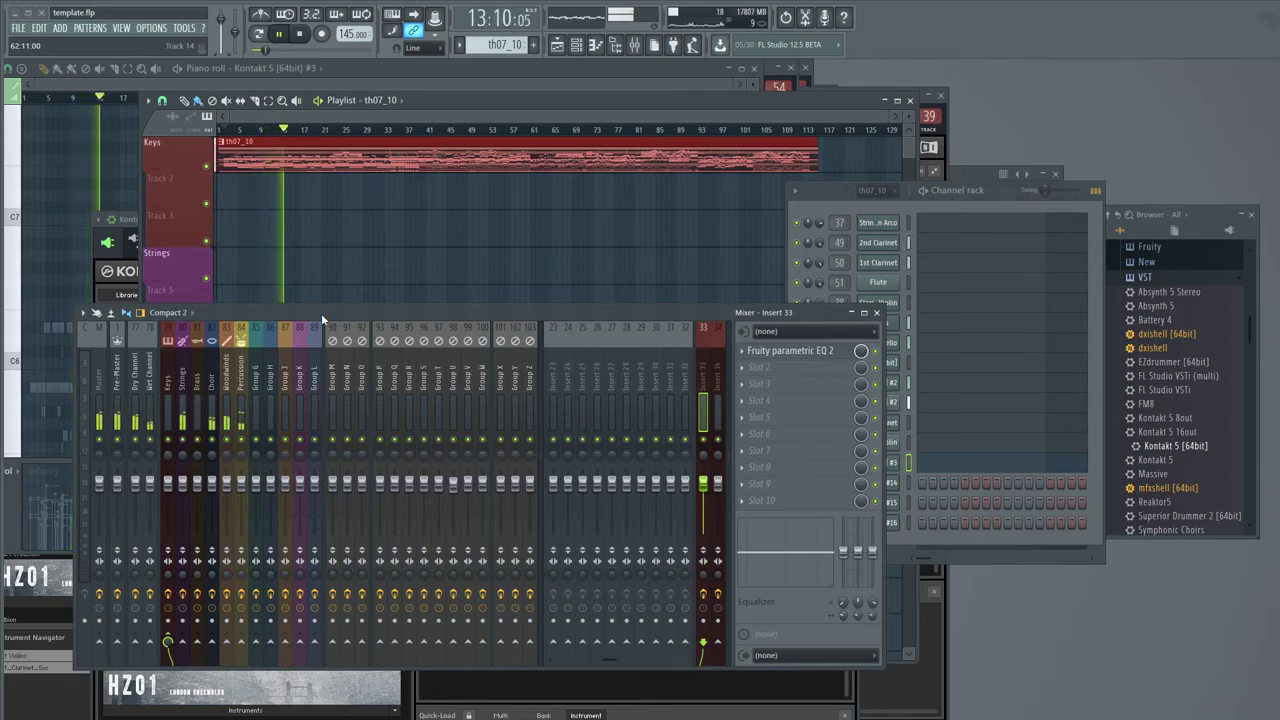
pyautogui.moveTo(321, 313); pyautogui.dragTo(324, 272)
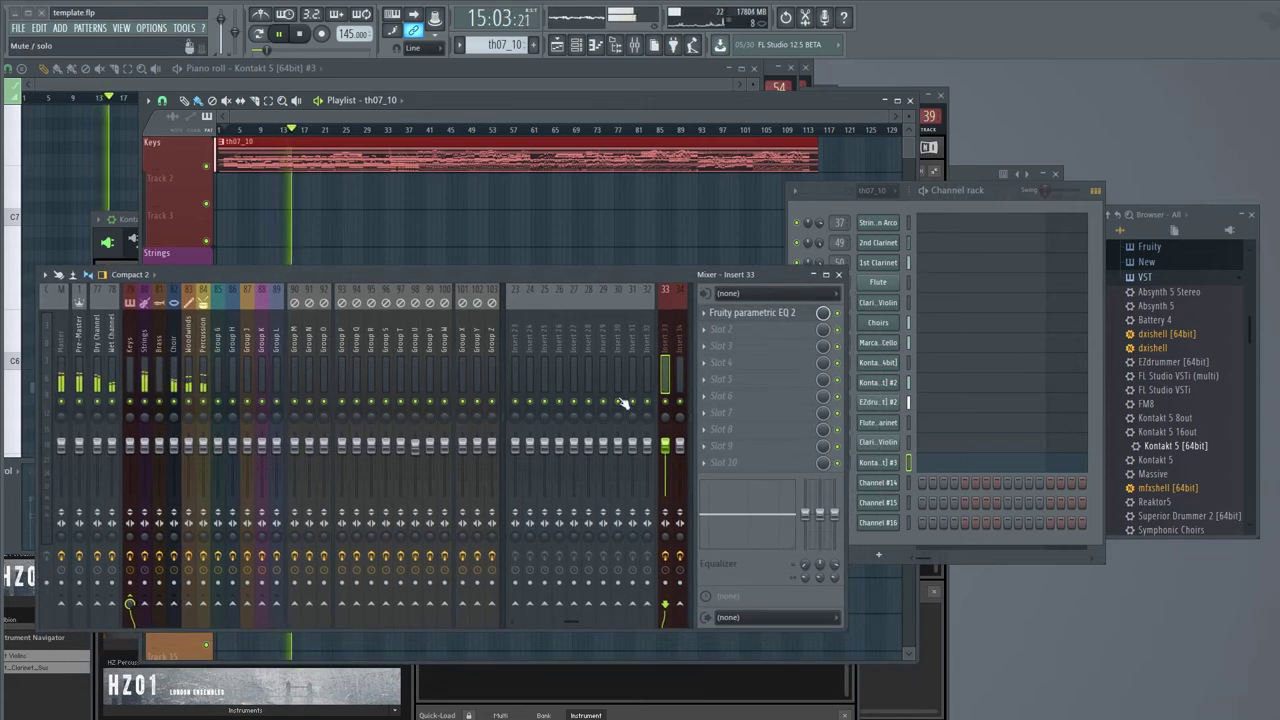
pyautogui.scroll(-8, 650, 339)
pyautogui.scroll(-3, 655, 343)
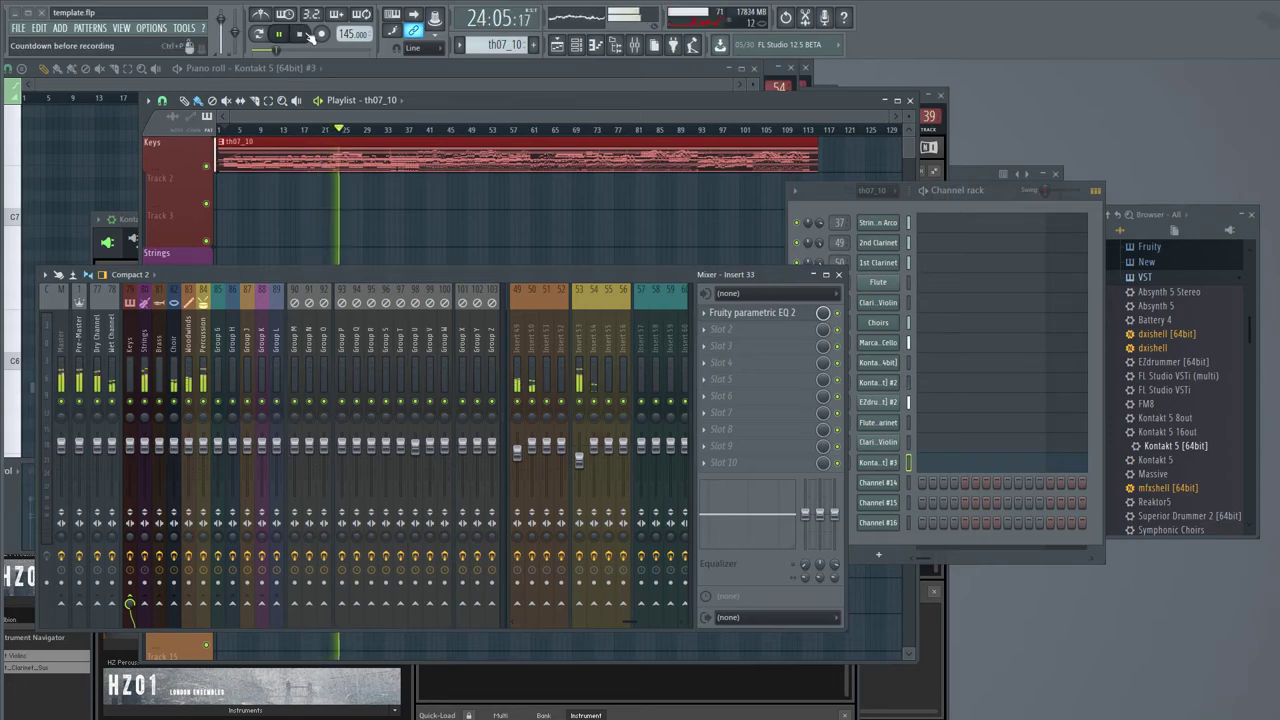
pyautogui.press('space')
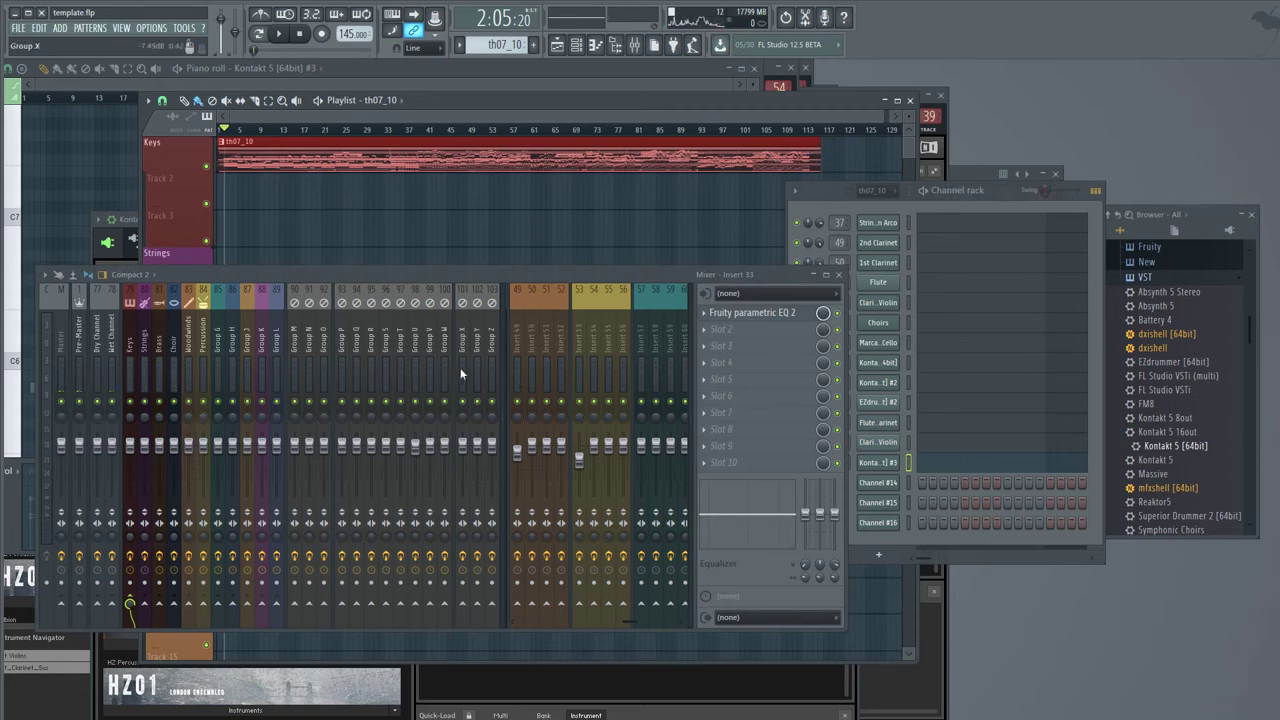
# - Move the mixer clear of the channel rack and inspect the faders of Insert 53, Insert 54 and the other insert tracks
pyautogui.scroll(3, 577, 376)
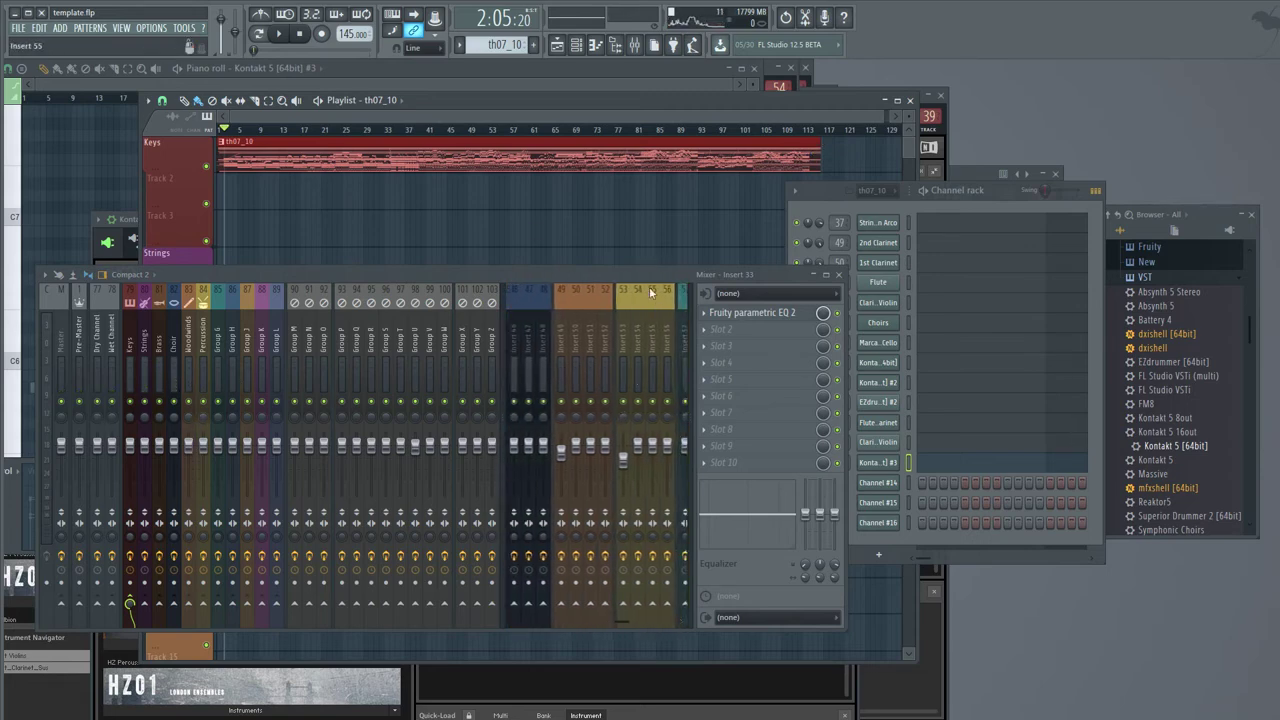
pyautogui.moveTo(643, 274); pyautogui.dragTo(579, 244)
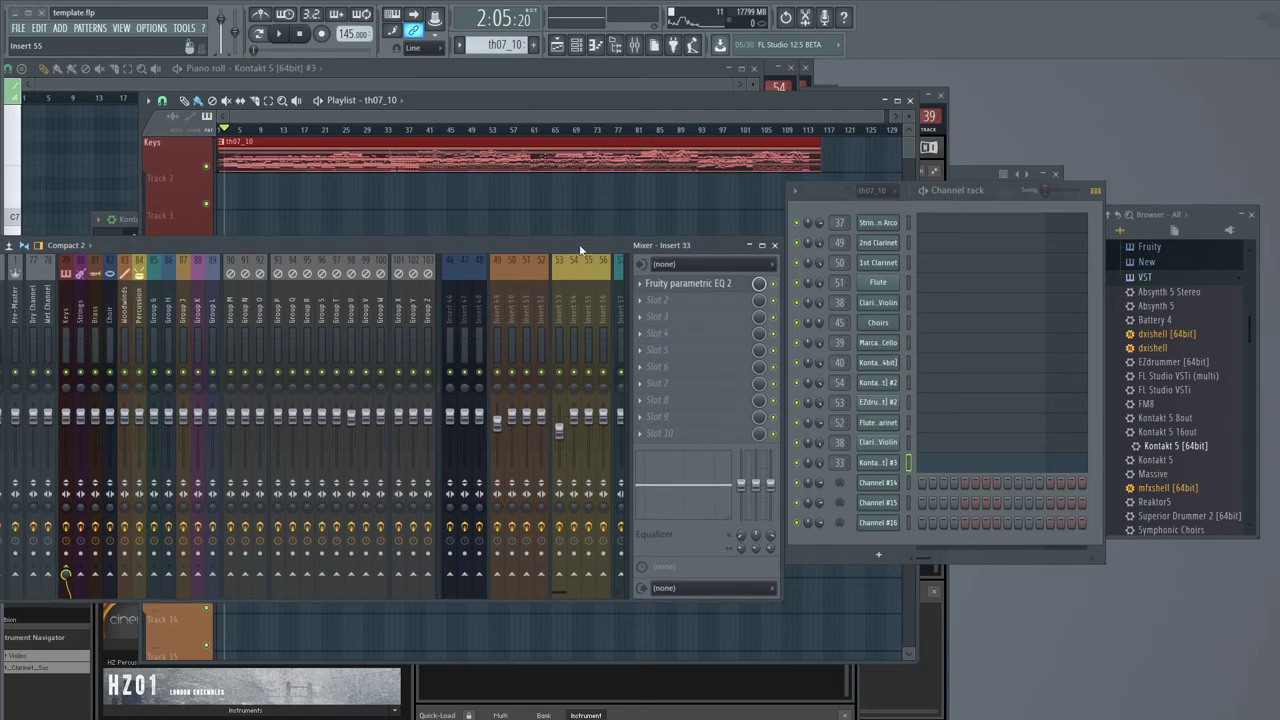
pyautogui.click(559, 428)
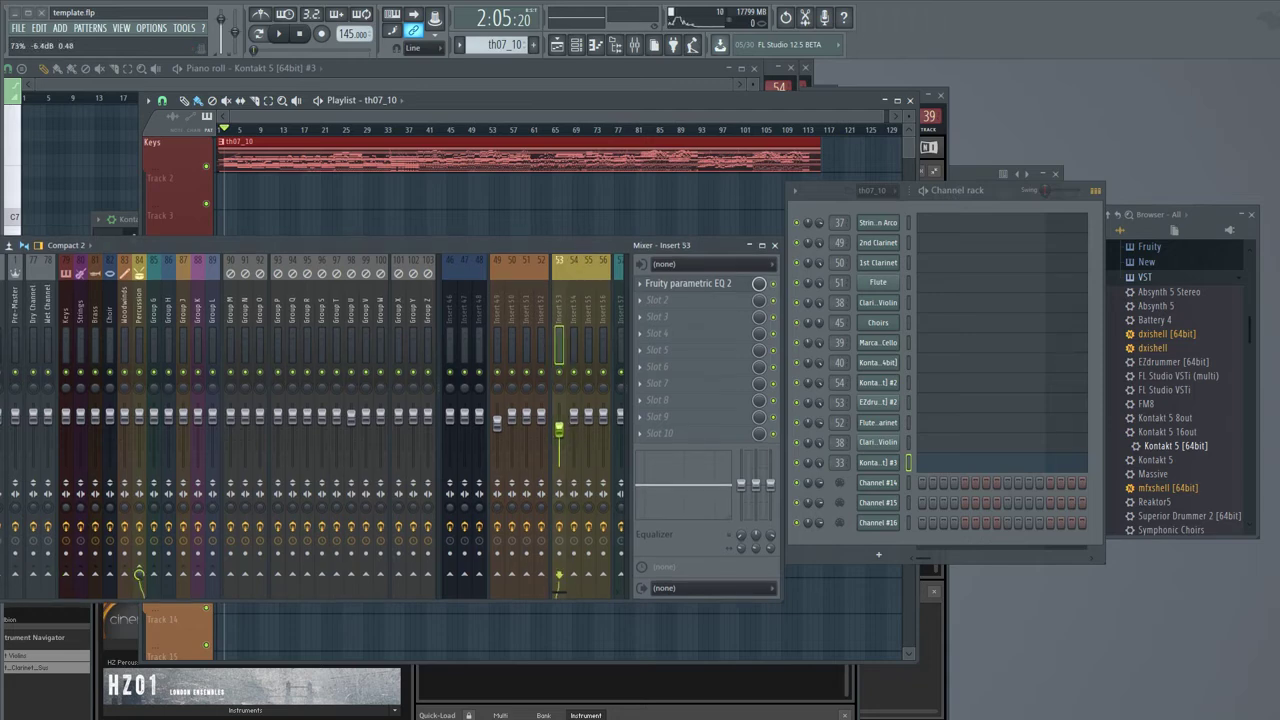
pyautogui.click(576, 417)
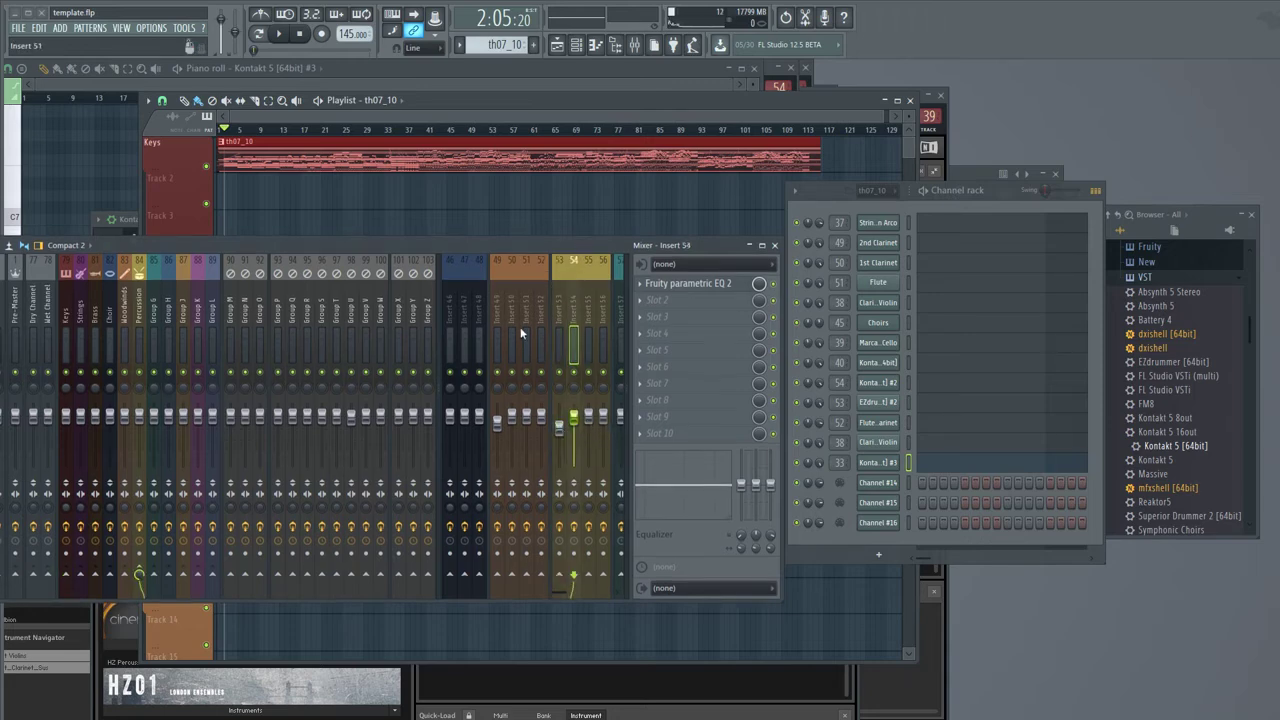
pyautogui.hscroll(-8, 520, 333)
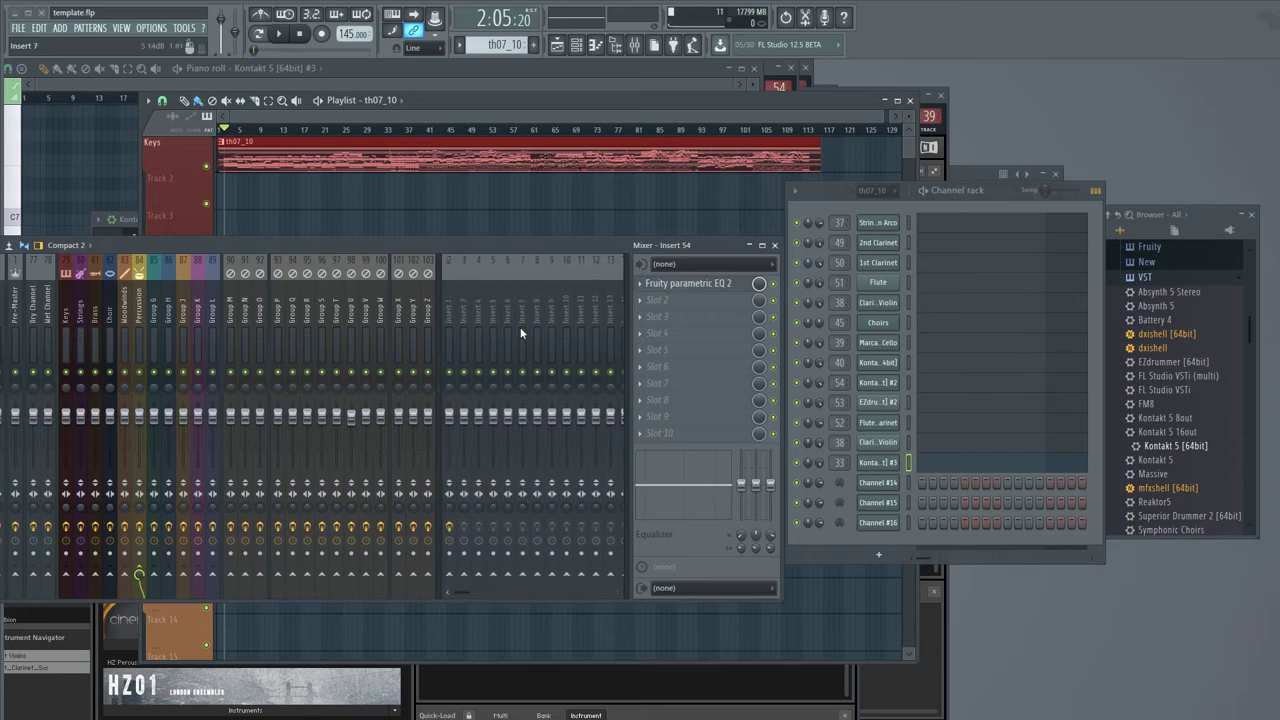
pyautogui.hscroll(6, 520, 333)
# - Create an automation clip for the Woodwinds group's volume, move the mixer below it and play the opening bars
pyautogui.rightClick(130, 420)
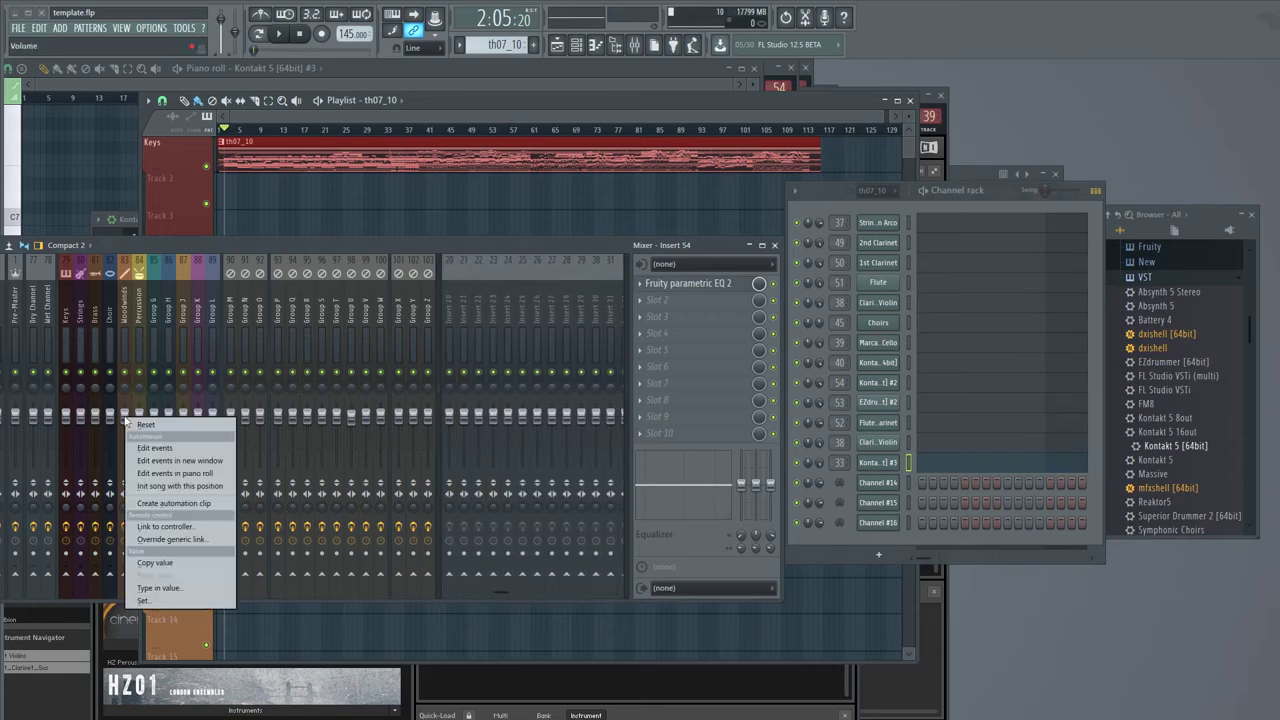
pyautogui.click(167, 507)
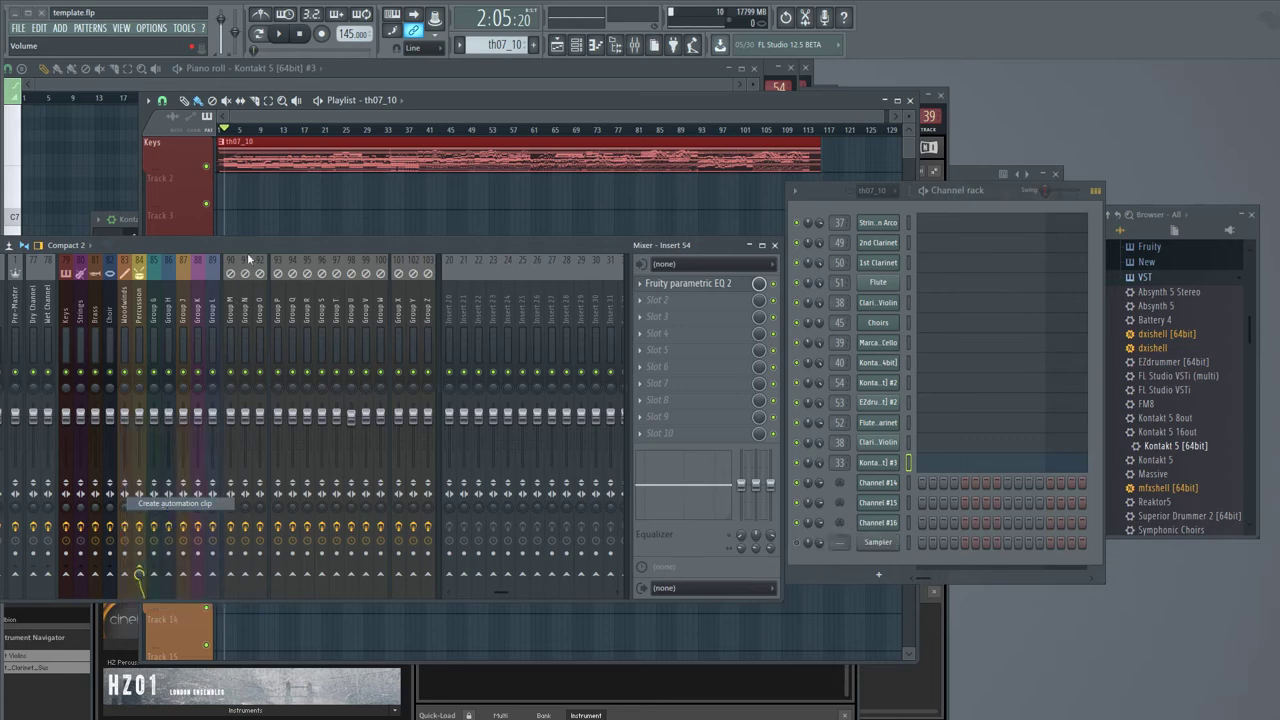
pyautogui.moveTo(380, 248); pyautogui.dragTo(480, 393)
pyautogui.scroll(5, 210, 186)
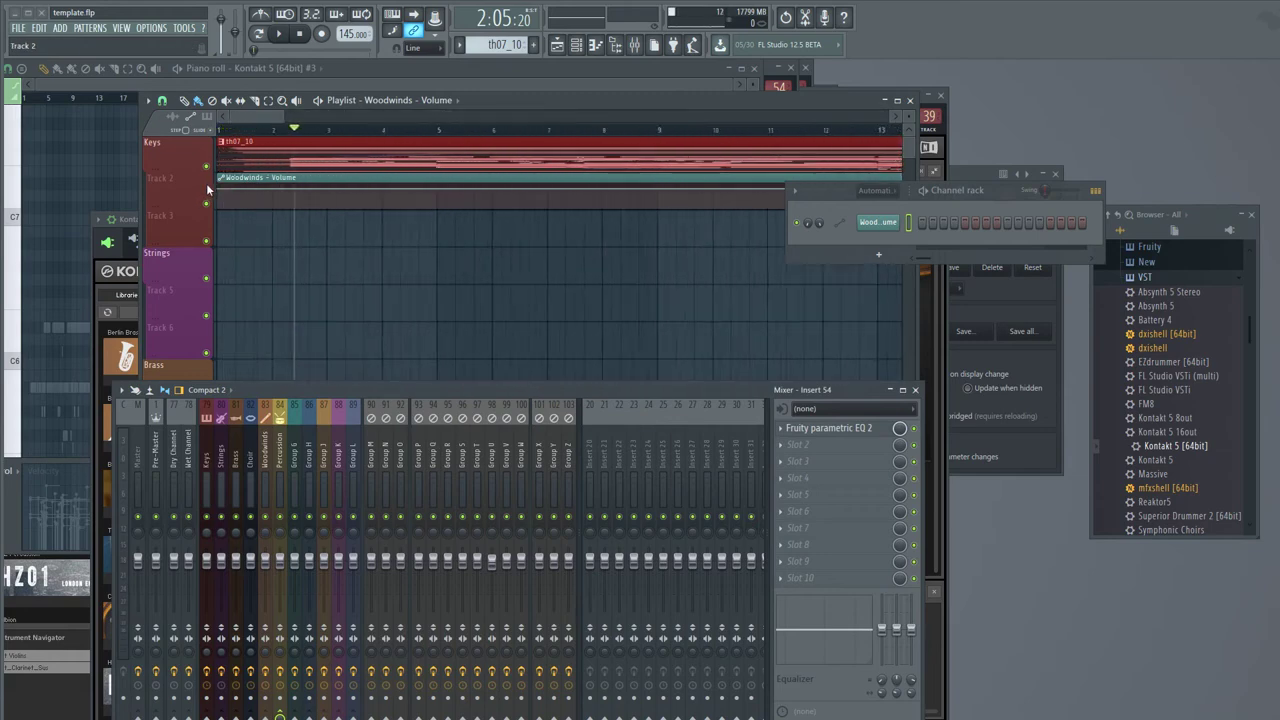
pyautogui.click(317, 101)
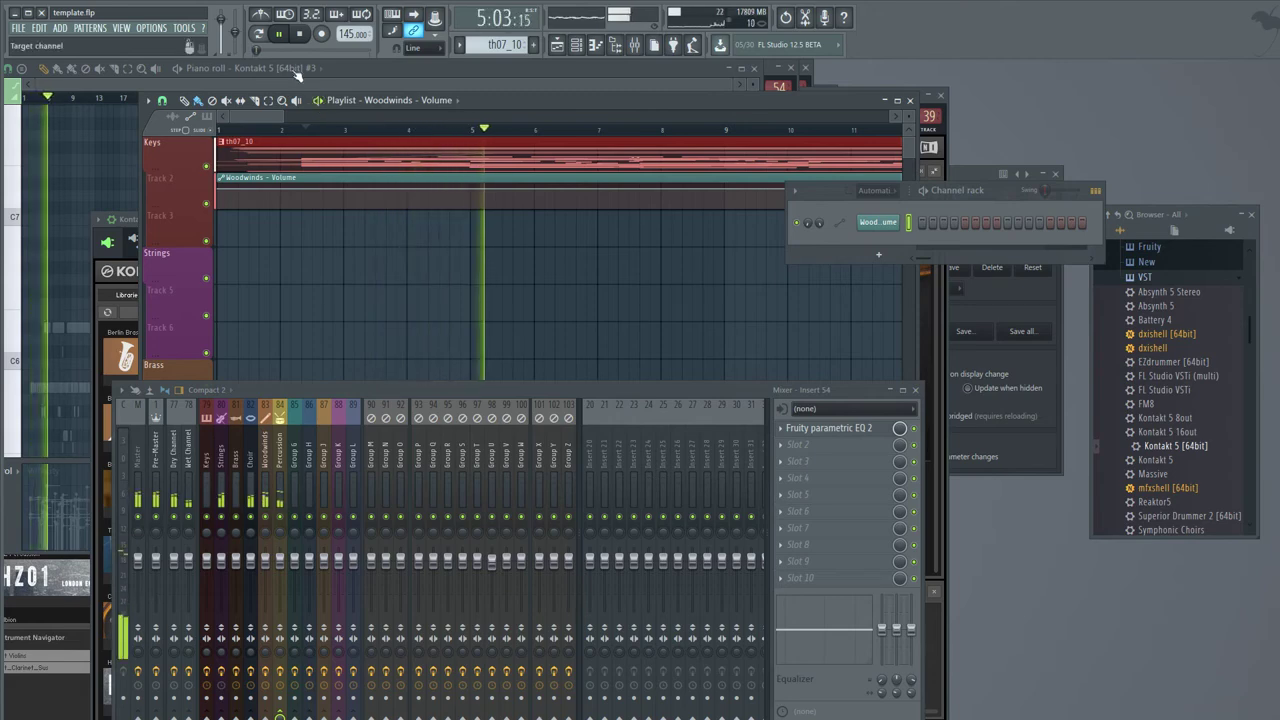
pyautogui.click(301, 35)
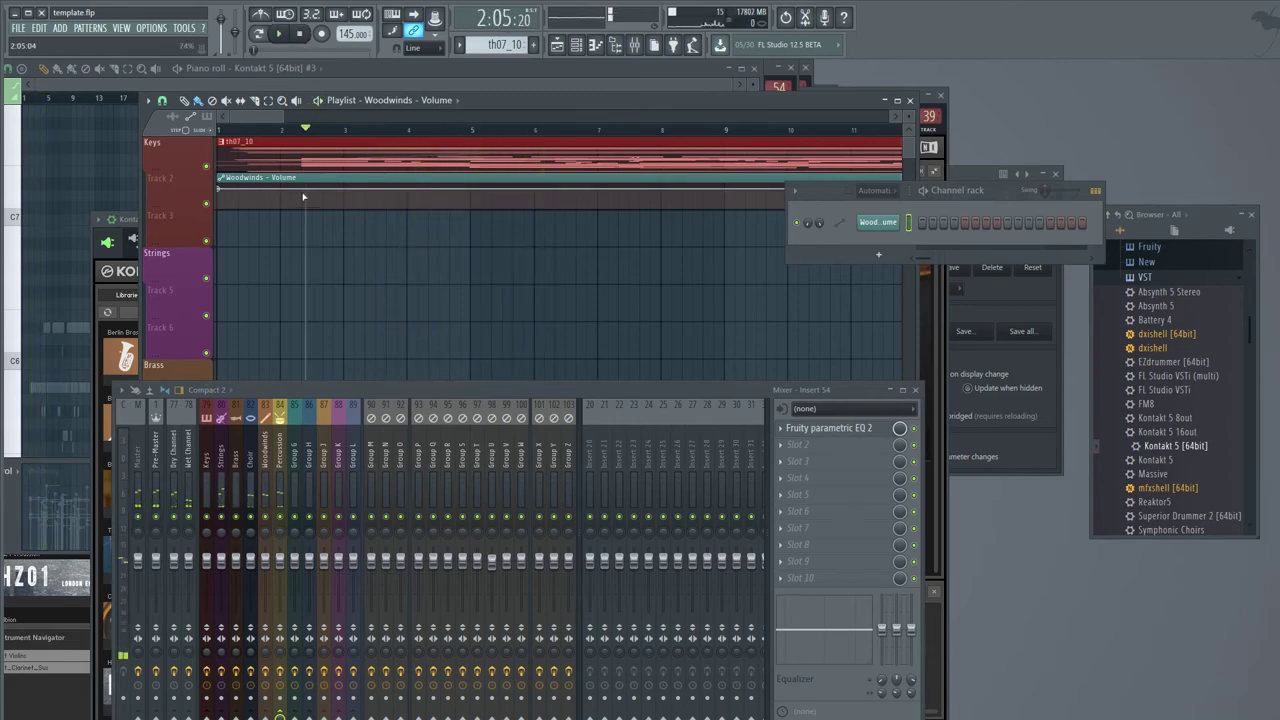
# - Create an automation clip for the Choir group's volume and look over its full length in the playlist
pyautogui.rightClick(251, 560)
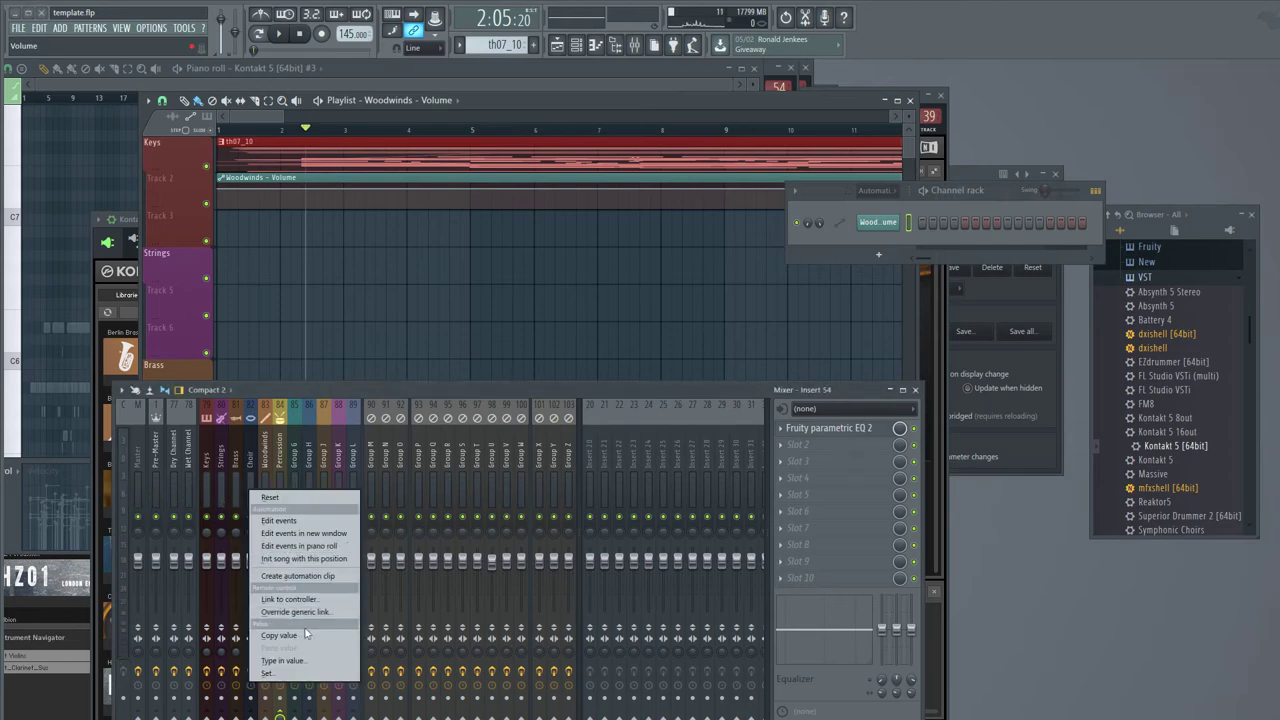
pyautogui.click(298, 576)
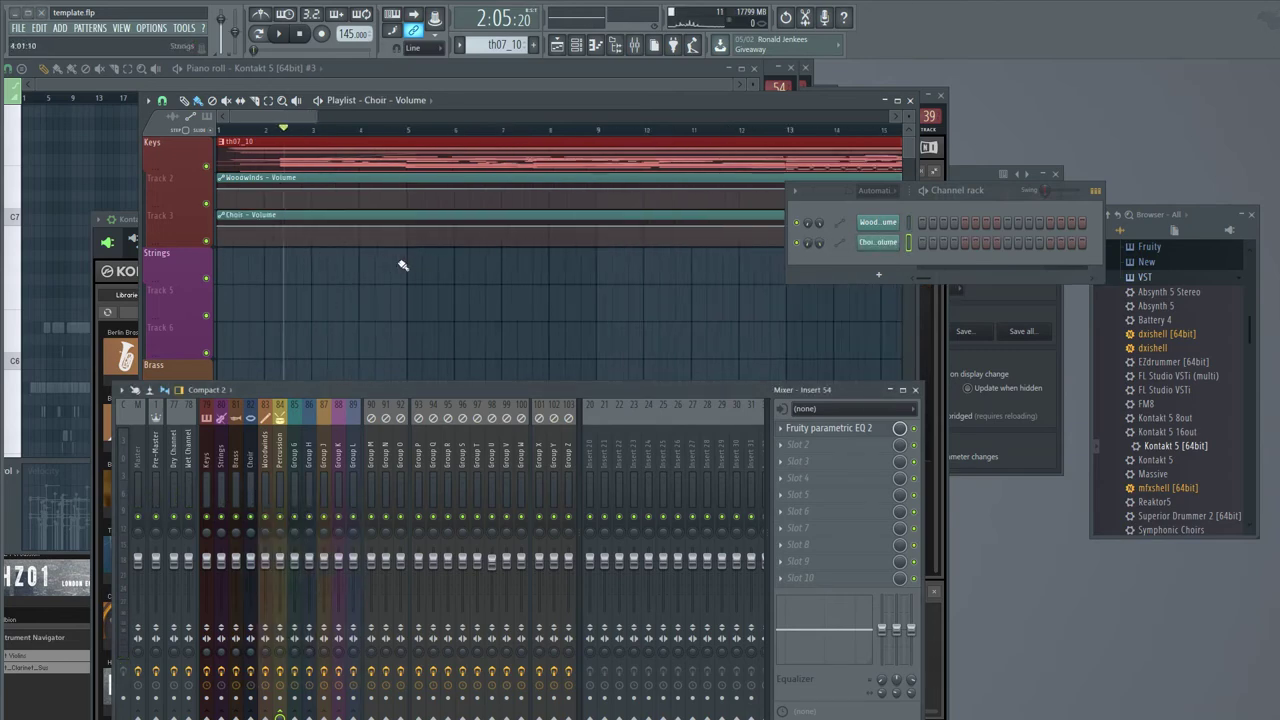
pyautogui.scroll(-3, 400, 264)
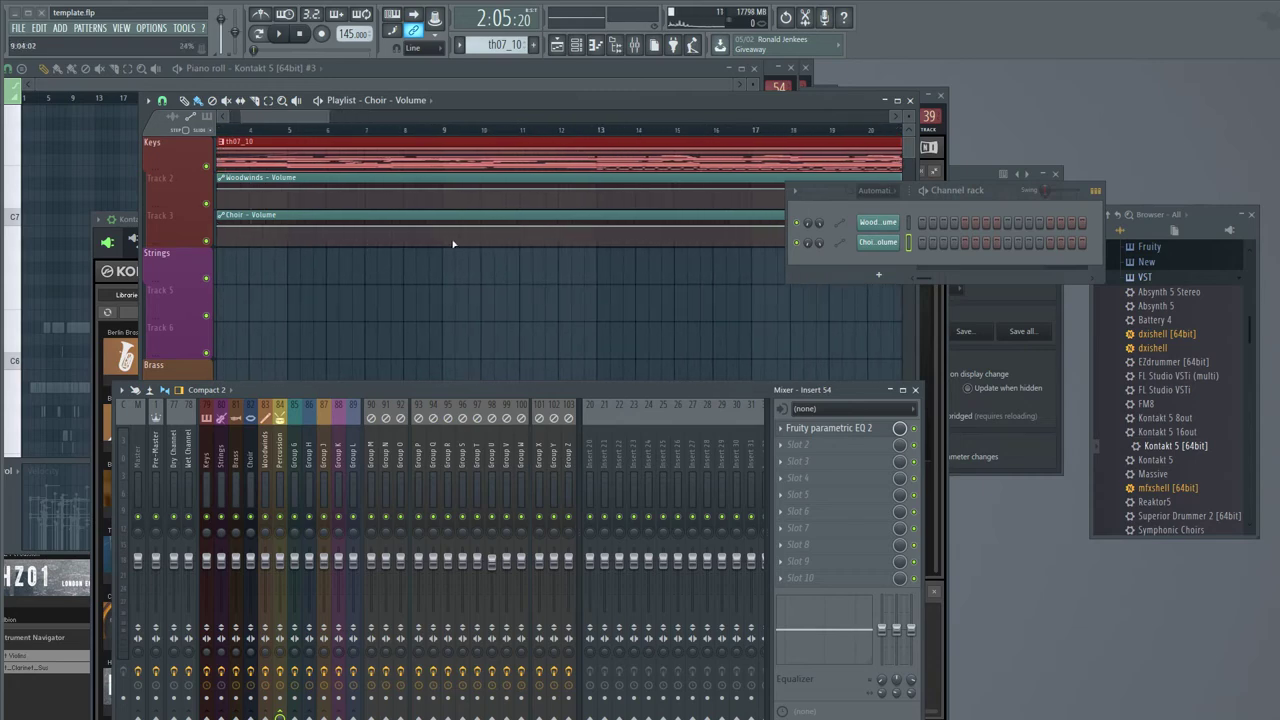
pyautogui.click(567, 230)
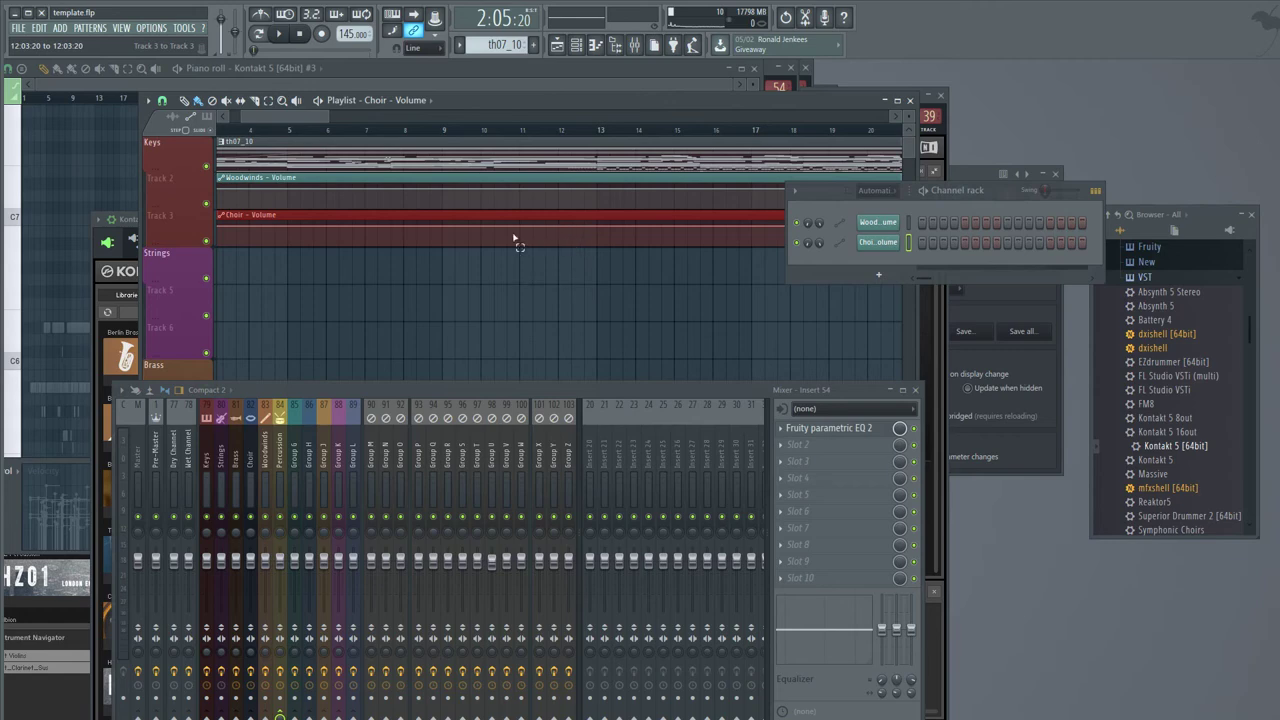
pyautogui.scroll(-5, 429, 213)
pyautogui.scroll(-2, 389, 229)
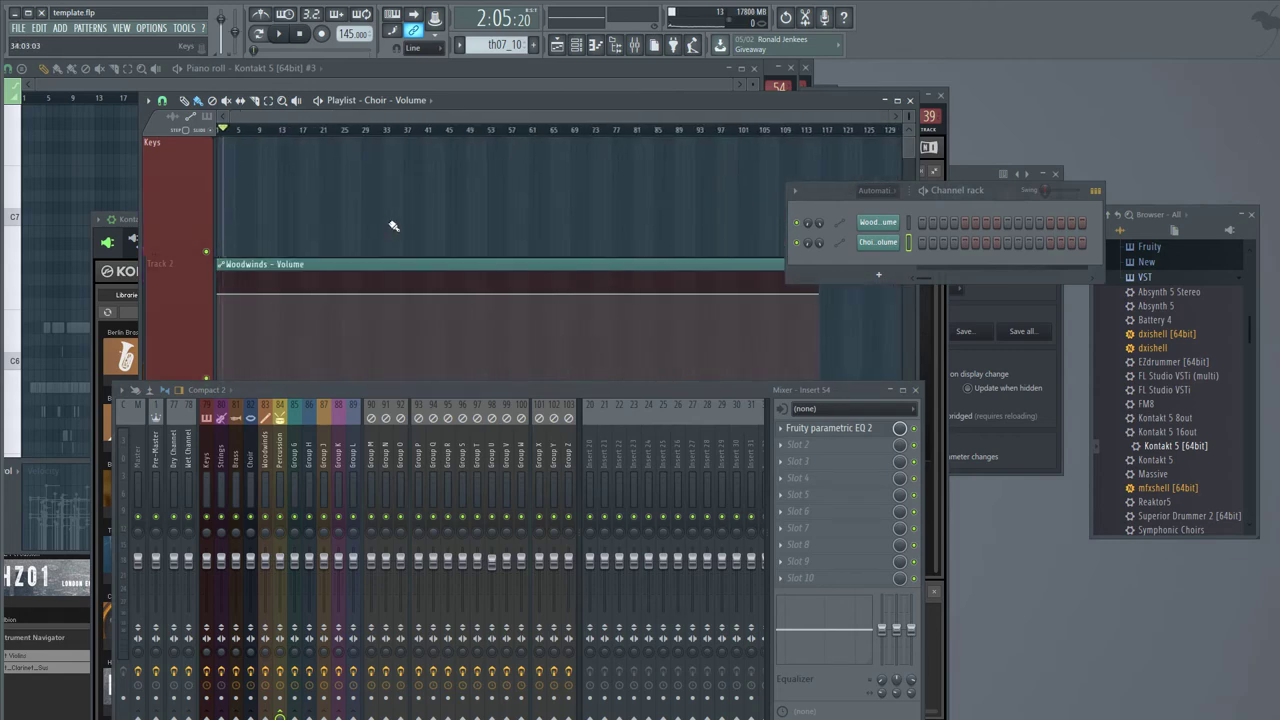
# - Set the playlist's current clip source to the th07_10 pattern and review the two volume automation tracks
pyautogui.click(406, 100)
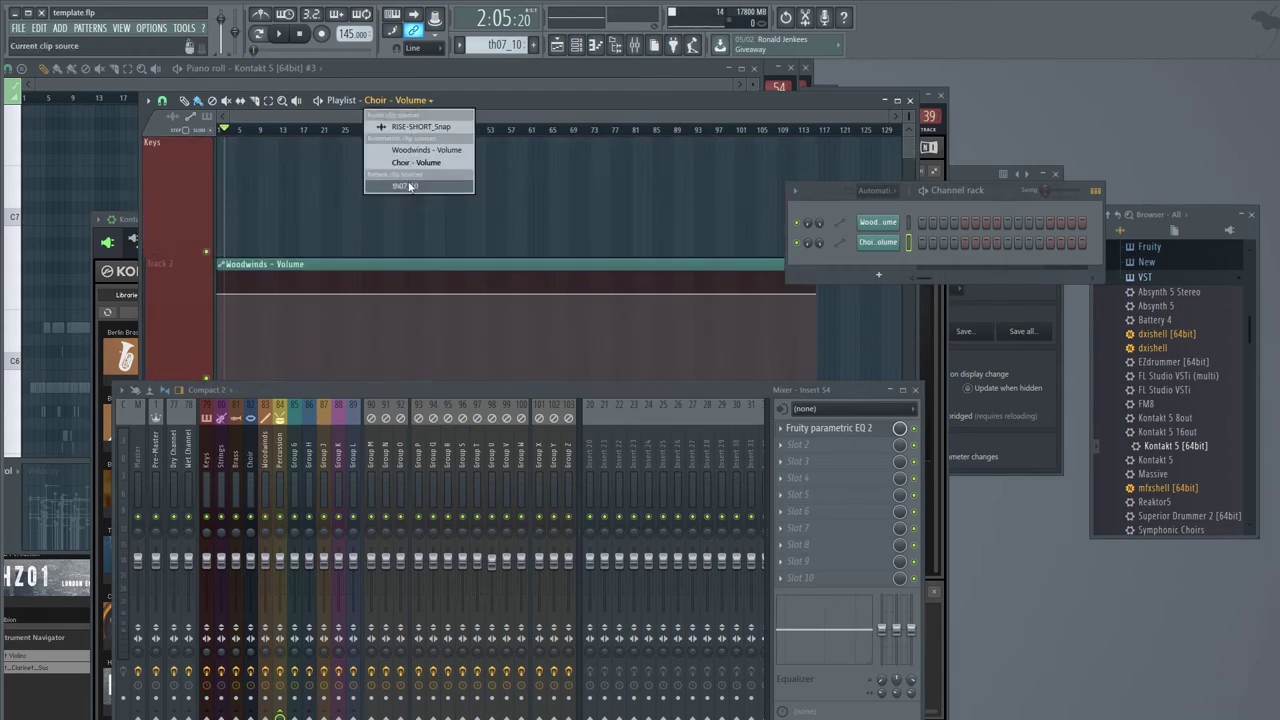
pyautogui.click(412, 186)
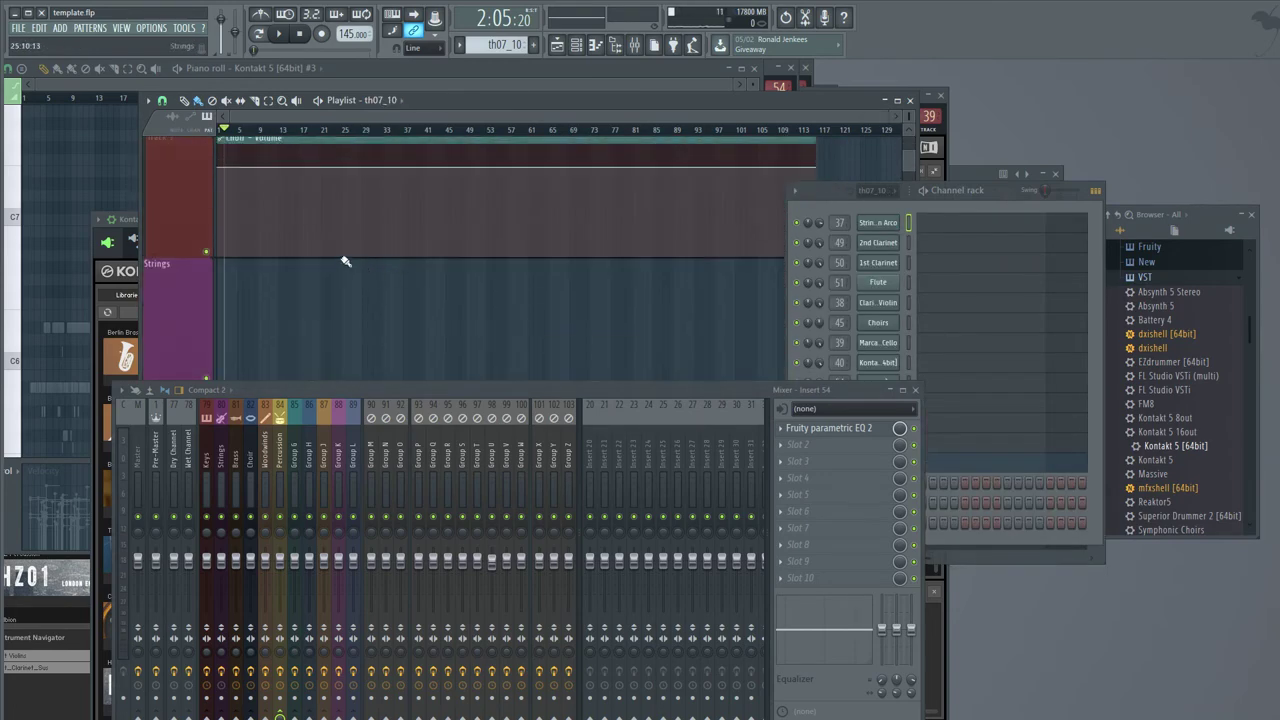
pyautogui.scroll(-1, 330, 260)
pyautogui.scroll(1, 310, 257)
pyautogui.scroll(-1, 345, 255)
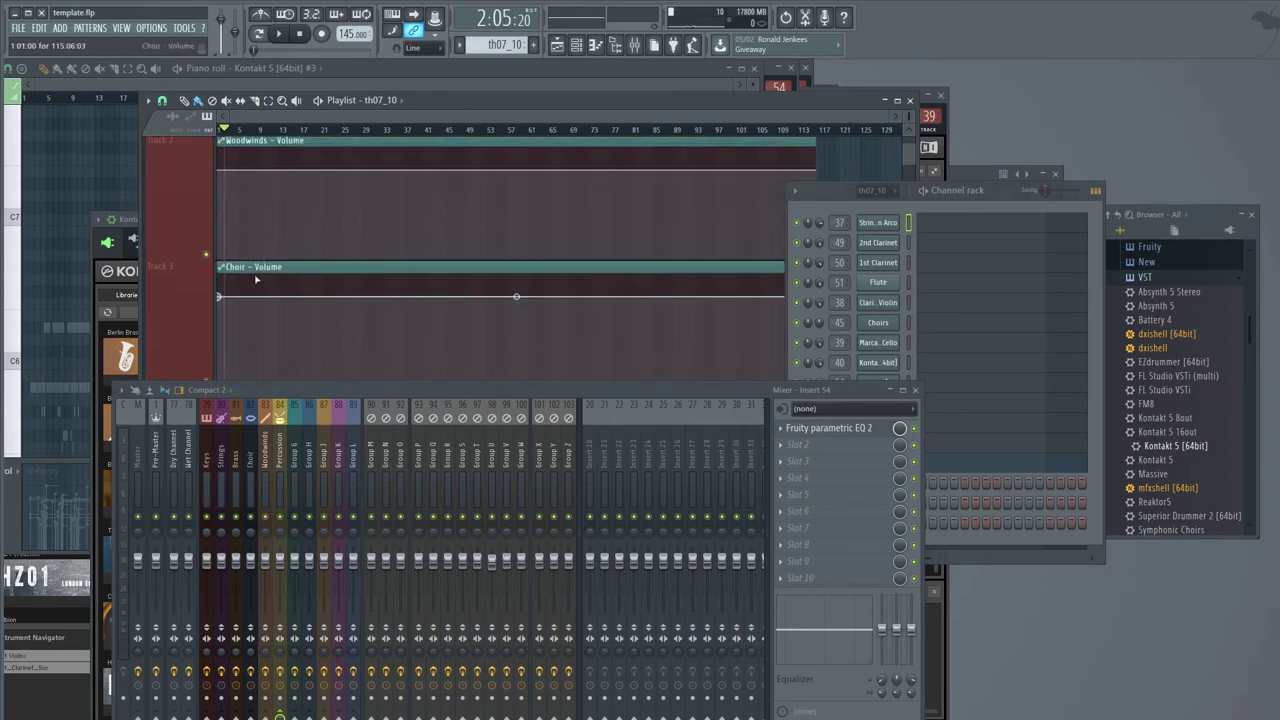
pyautogui.scroll(1, 218, 250)
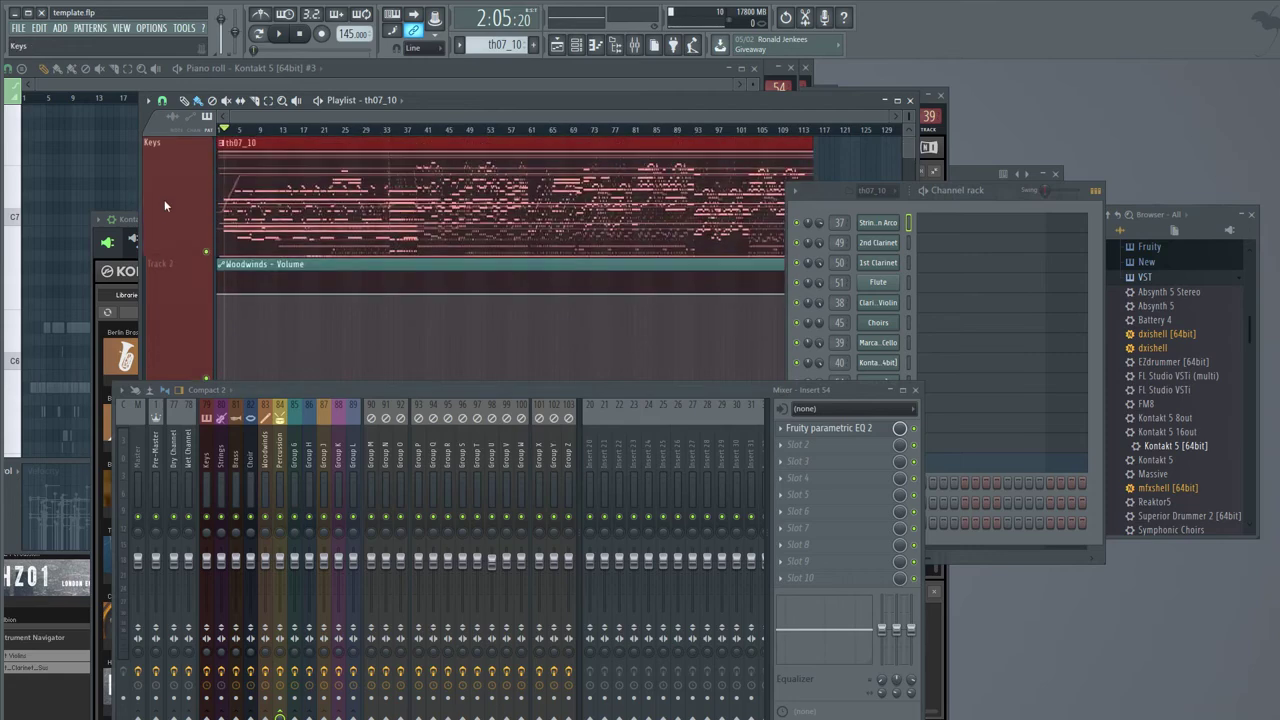
# - Reduce the heights of the Keys track, Track 2 and Track 3, and lower the playlist's vertical zoom
pyautogui.moveTo(157, 249); pyautogui.dragTo(158, 177)
pyautogui.moveTo(162, 308); pyautogui.dragTo(171, 208)
pyautogui.moveTo(168, 344); pyautogui.dragTo(171, 241)
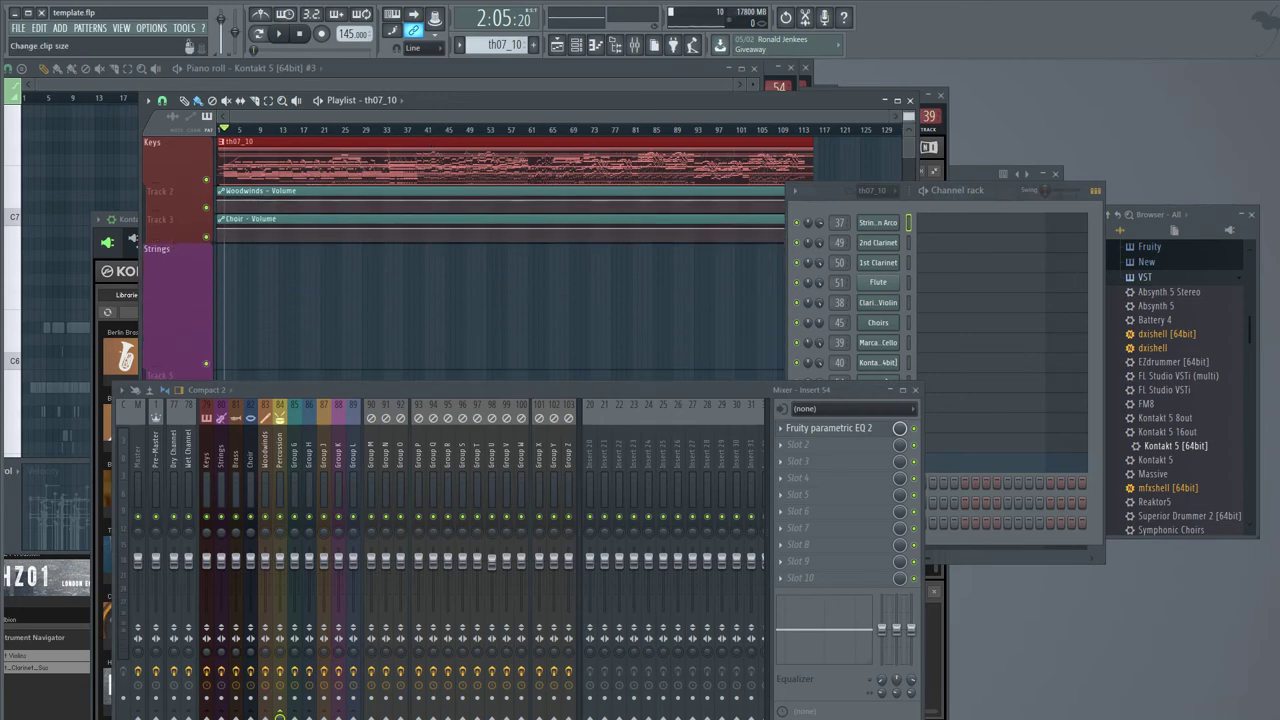
pyautogui.keyDown('alt'); pyautogui.scroll(-3, 500, 200); pyautogui.keyUp('alt')
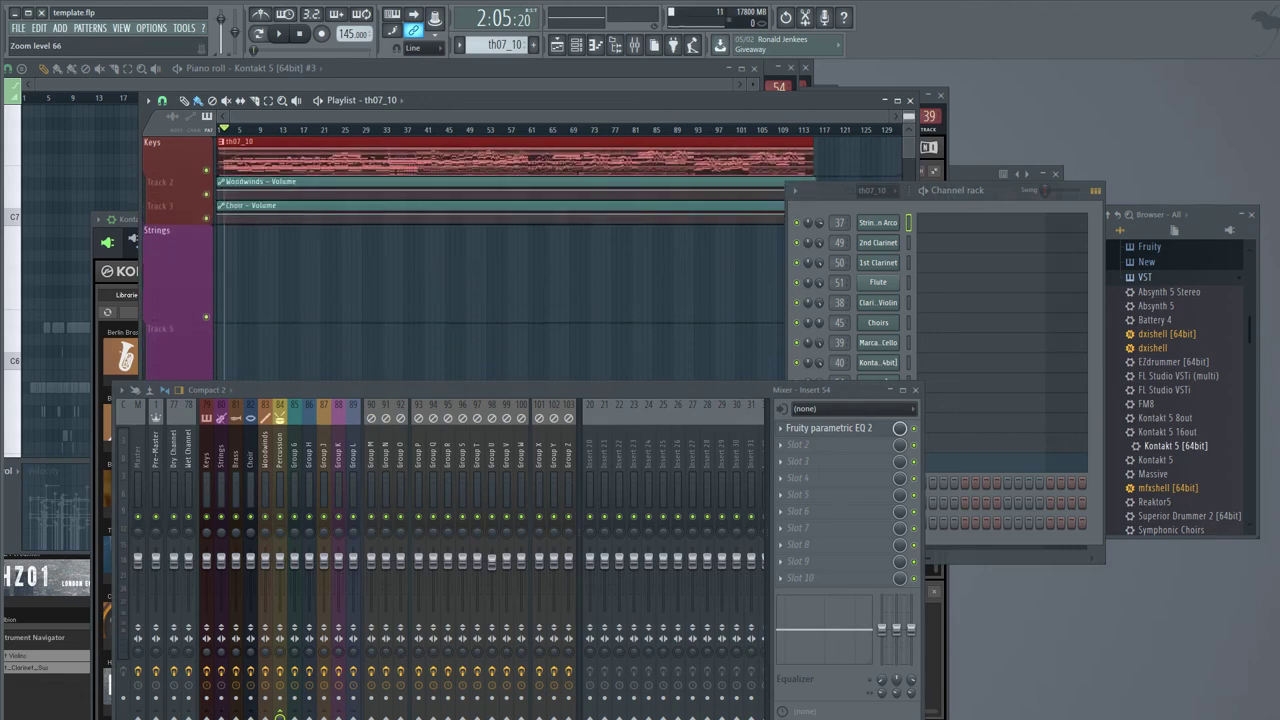
# - Enlarge Track 2, add a point at bar 15 of the Woodwinds volume clip and raise the opening section to about 88%
pyautogui.keyDown('alt'); pyautogui.scroll(3, 871, 149); pyautogui.keyUp('alt')
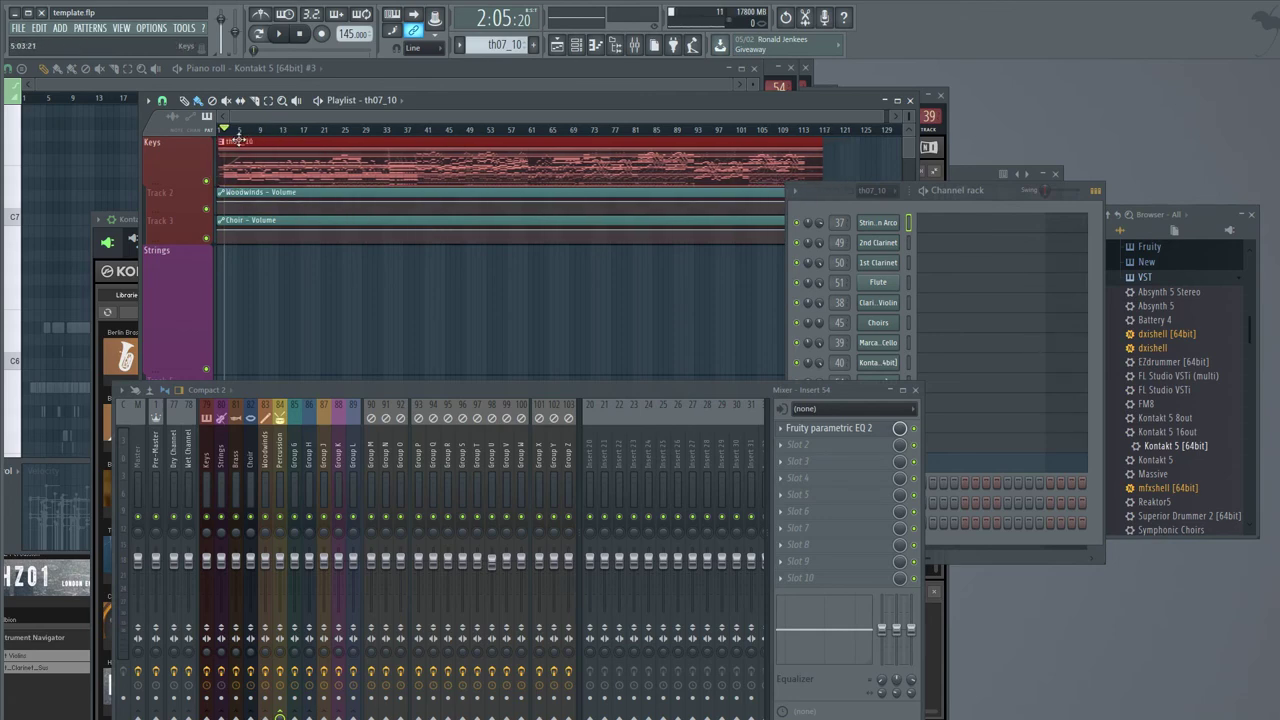
pyautogui.click(278, 205)
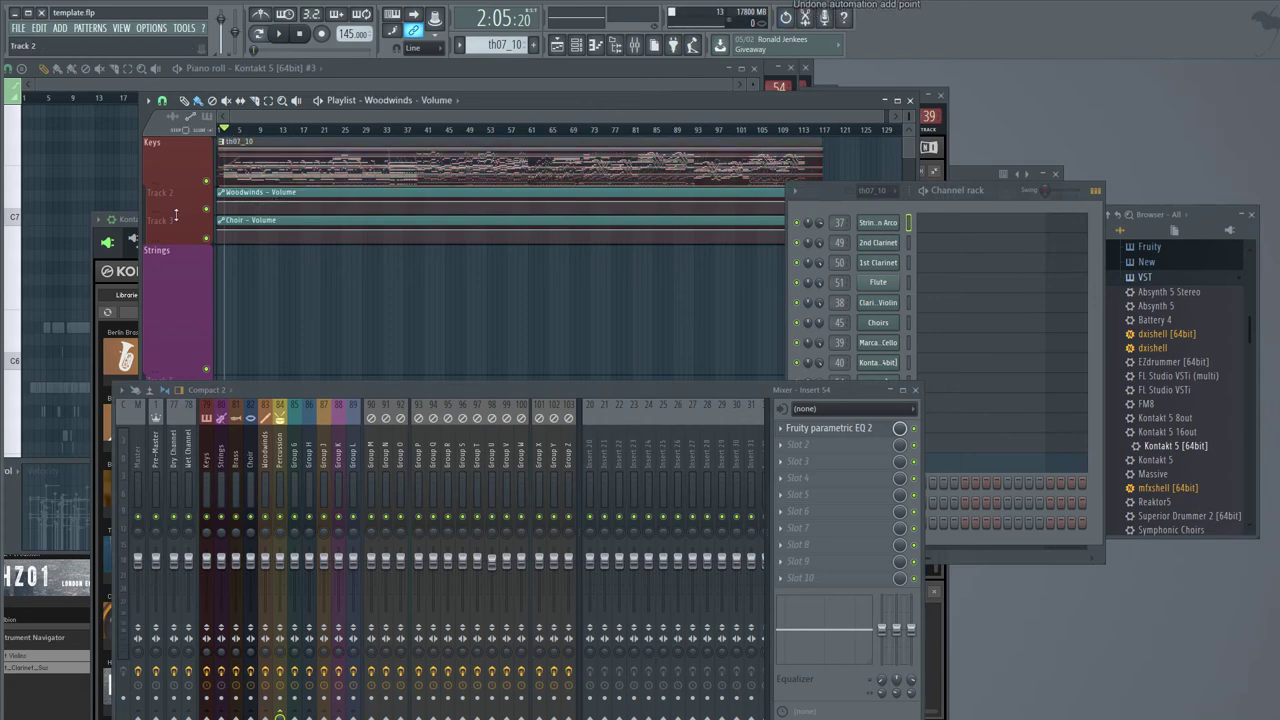
pyautogui.moveTo(185, 213); pyautogui.dragTo(177, 362)
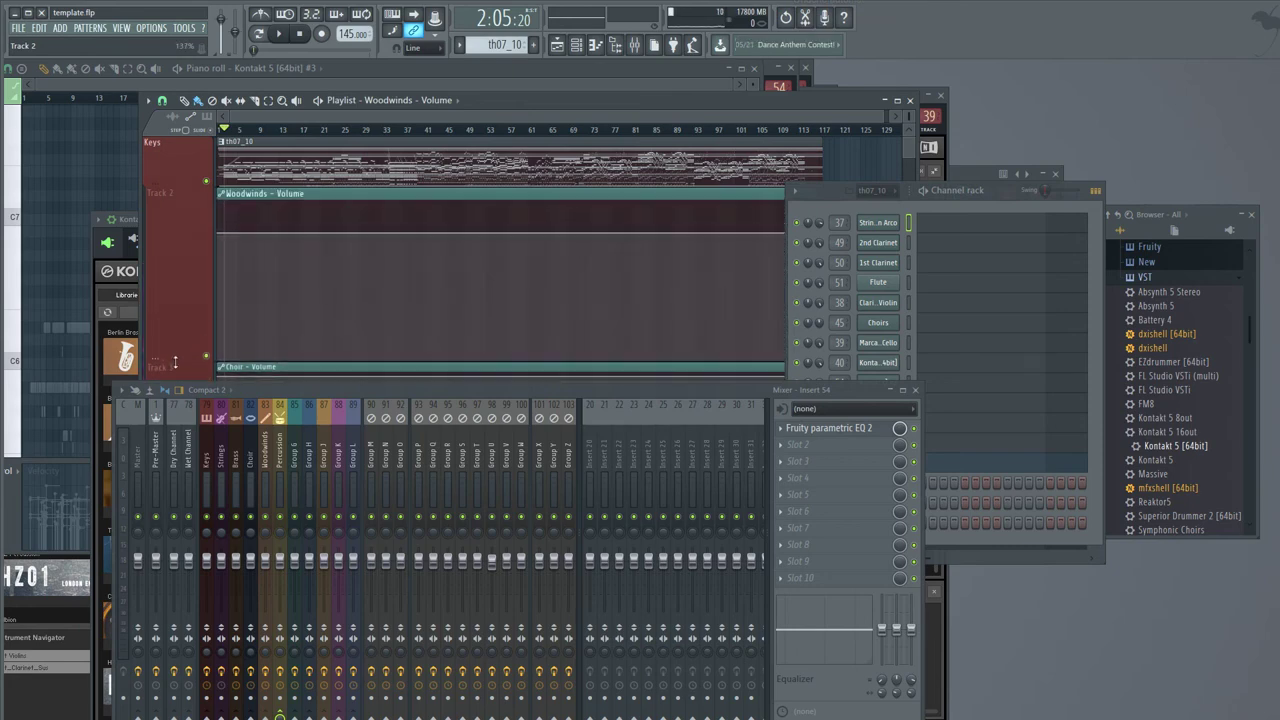
pyautogui.rightClick(291, 233)
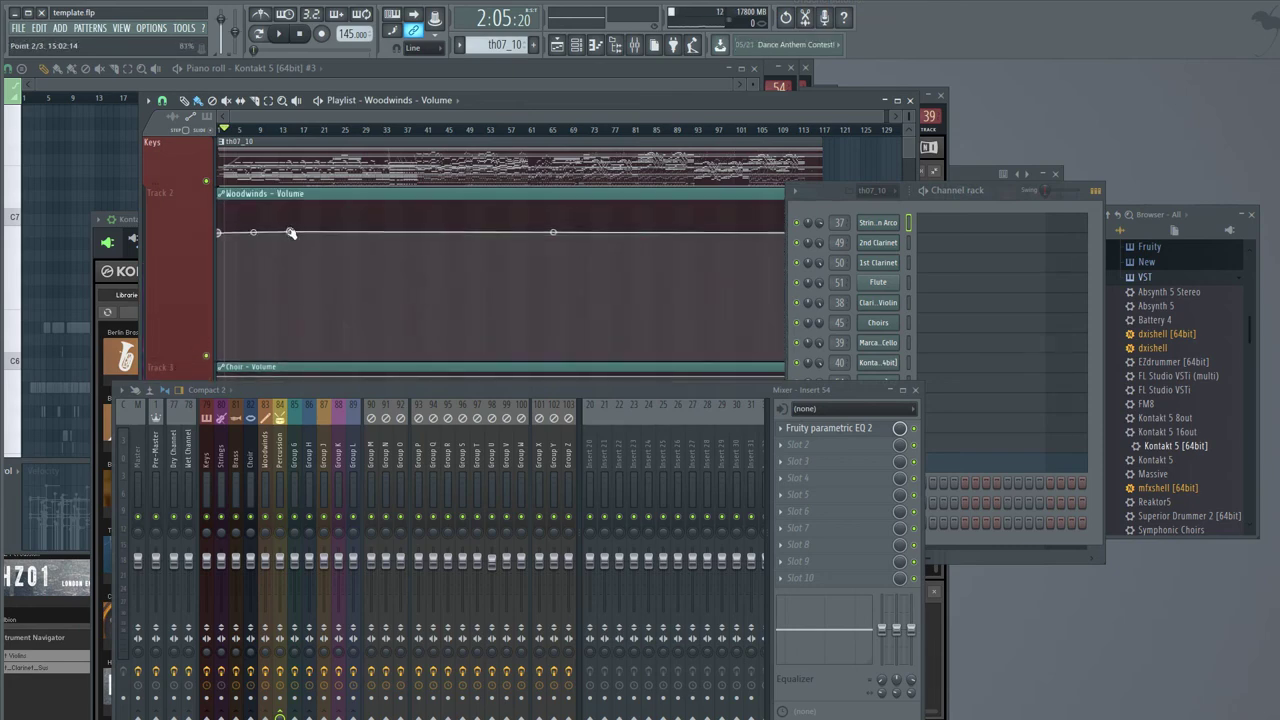
pyautogui.moveTo(223, 234); pyautogui.dragTo(291, 220)
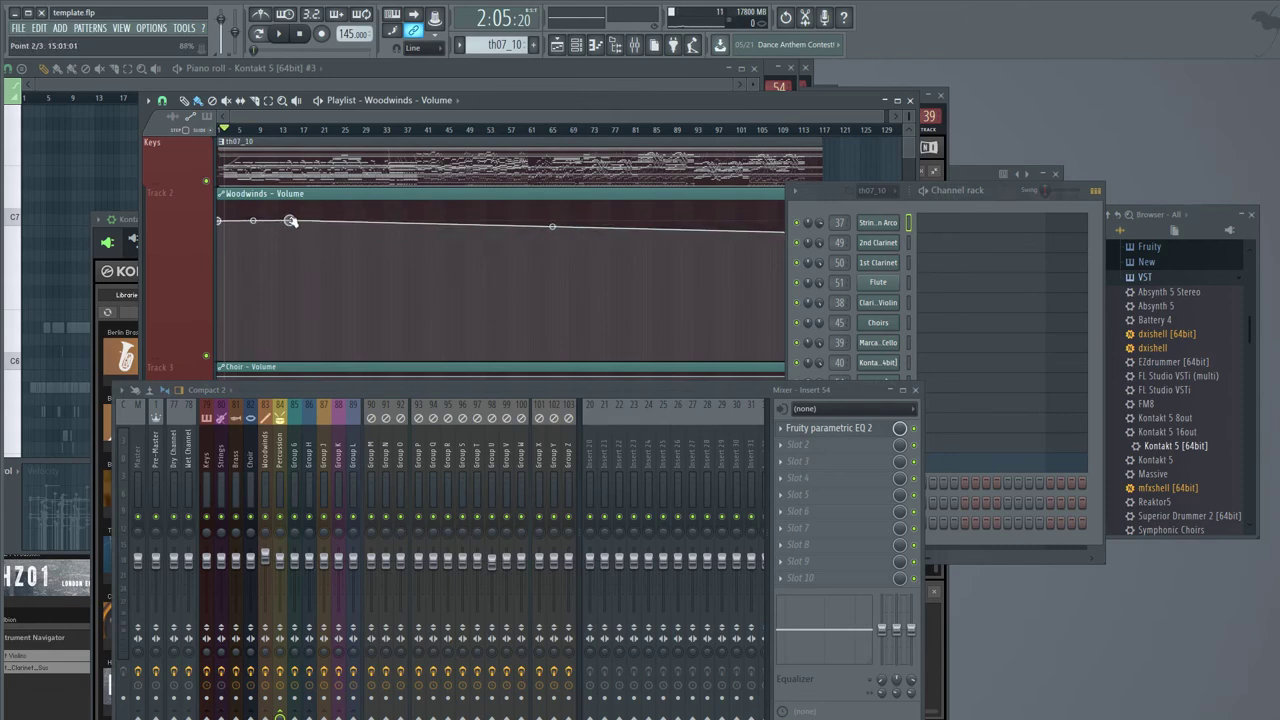
# - Add a point at about bar 16 of the Woodwinds volume clip, dropping the level to about 80%, and copy its value
pyautogui.keyDown('ctrl'); pyautogui.scroll(1, 296, 224); pyautogui.keyUp('ctrl')
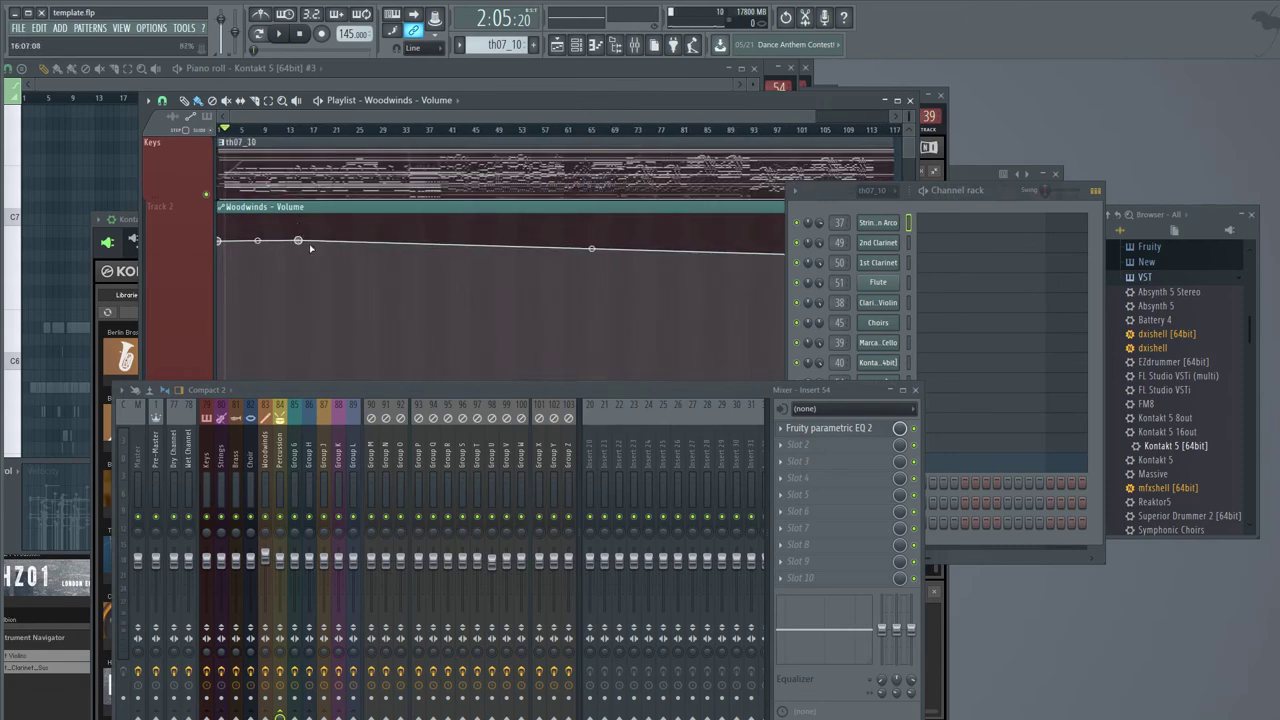
pyautogui.moveTo(303, 242); pyautogui.dragTo(306, 256)
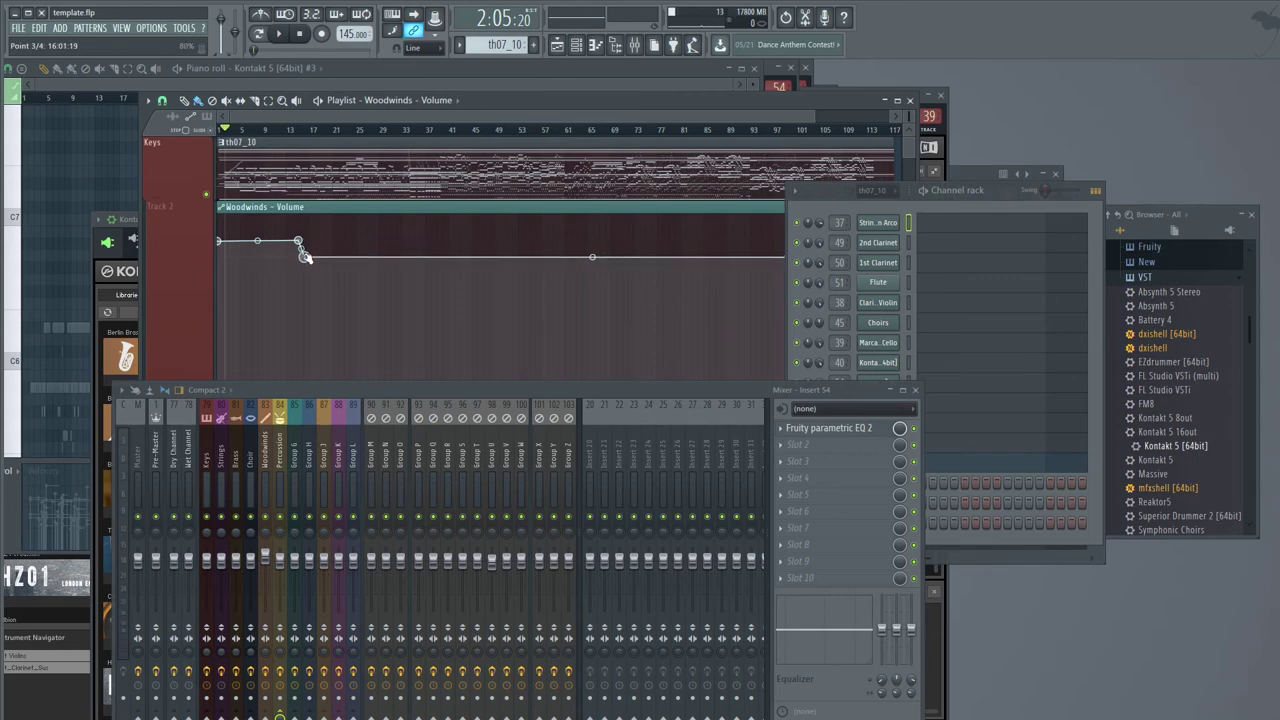
pyautogui.rightClick(303, 258)
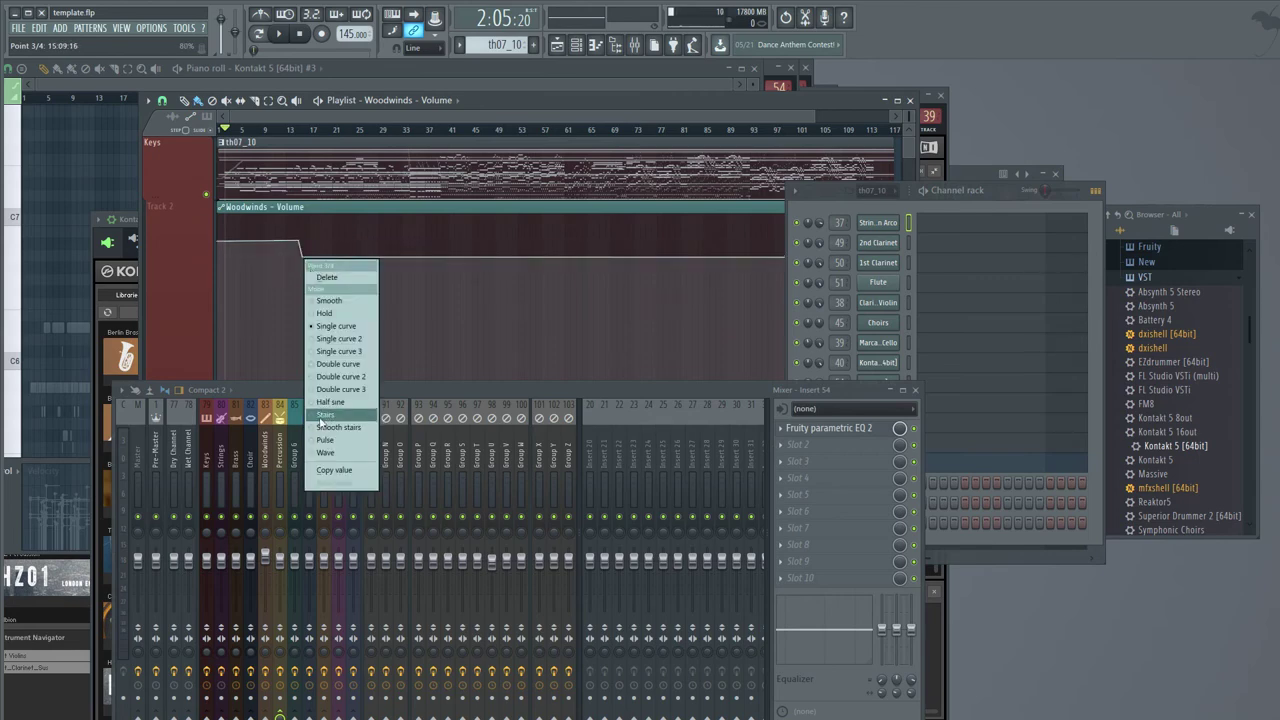
pyautogui.click(322, 470)
pyautogui.moveTo(313, 330)
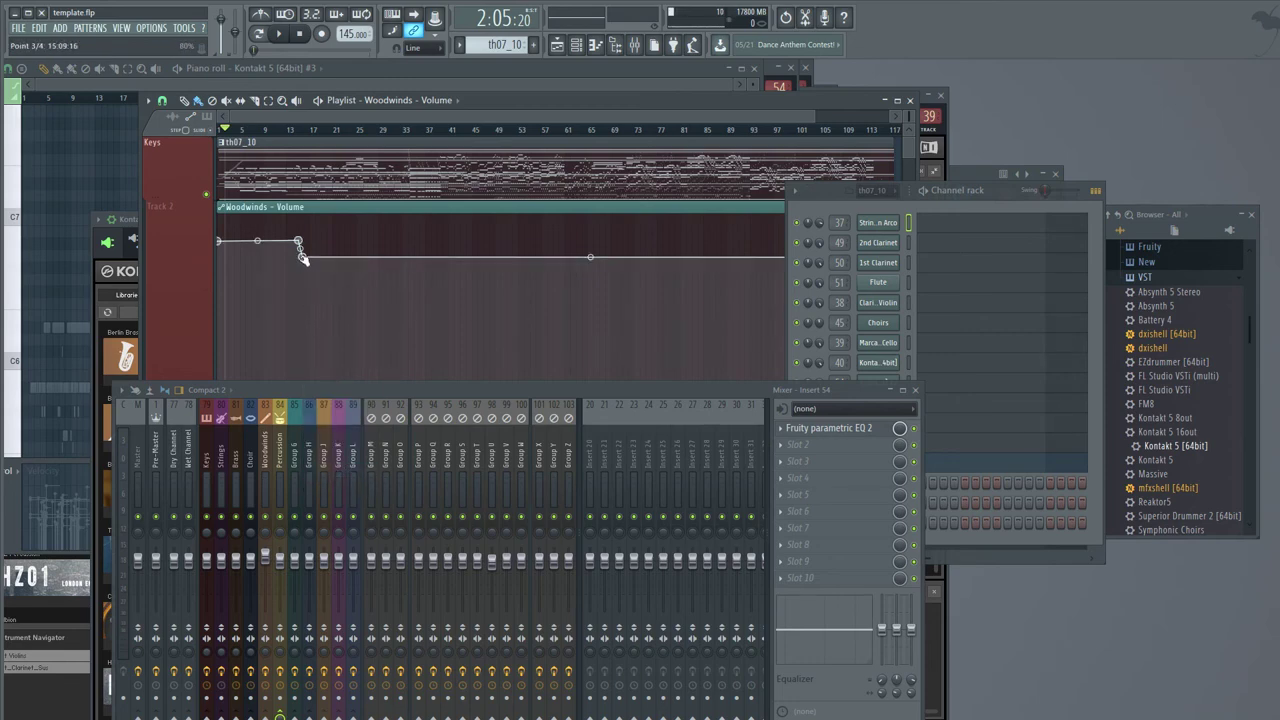
pyautogui.moveTo(303, 258); pyautogui.dragTo(305, 258)
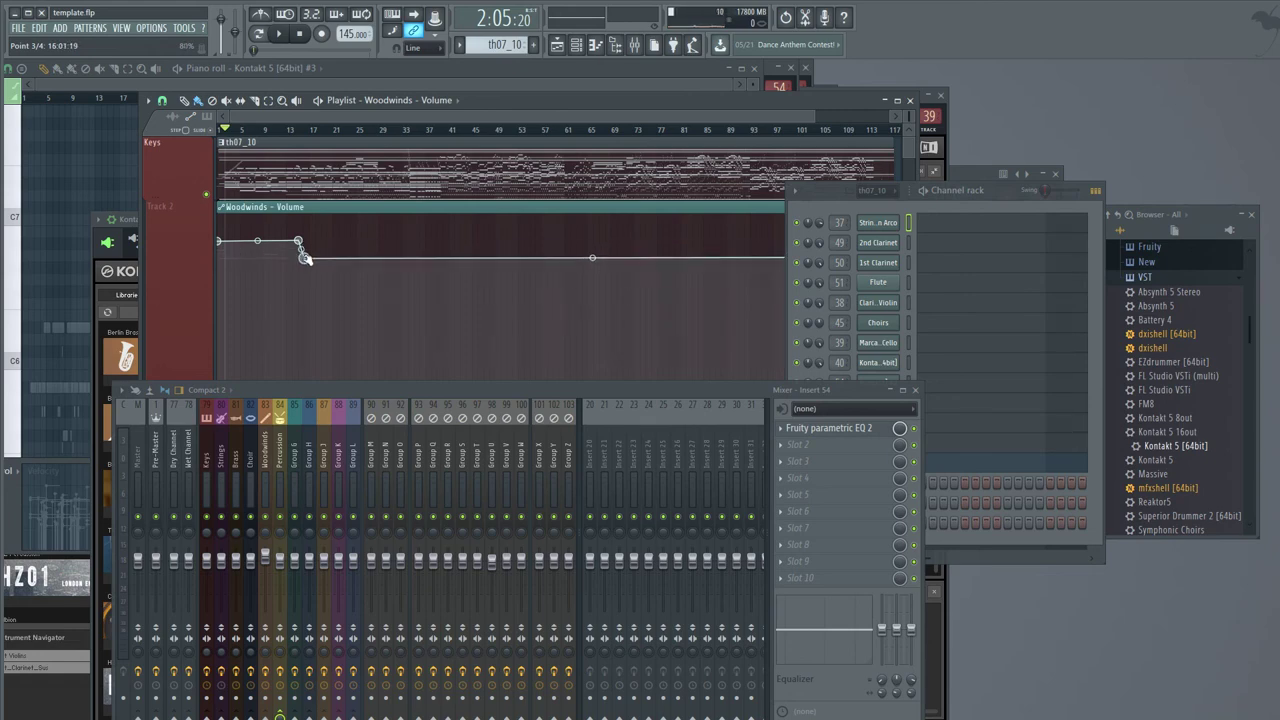
pyautogui.moveTo(305, 258)
pyautogui.mouseDown()
pyautogui.moveTo(309, 207)
pyautogui.moveTo(305, 256)
pyautogui.mouseUp()
# - Remove the Woodwinds and Choir volume automation clips from the playlist and shrink Track 2 and Track 3 to a minimal height
pyautogui.scroll(-1, 367, 288)
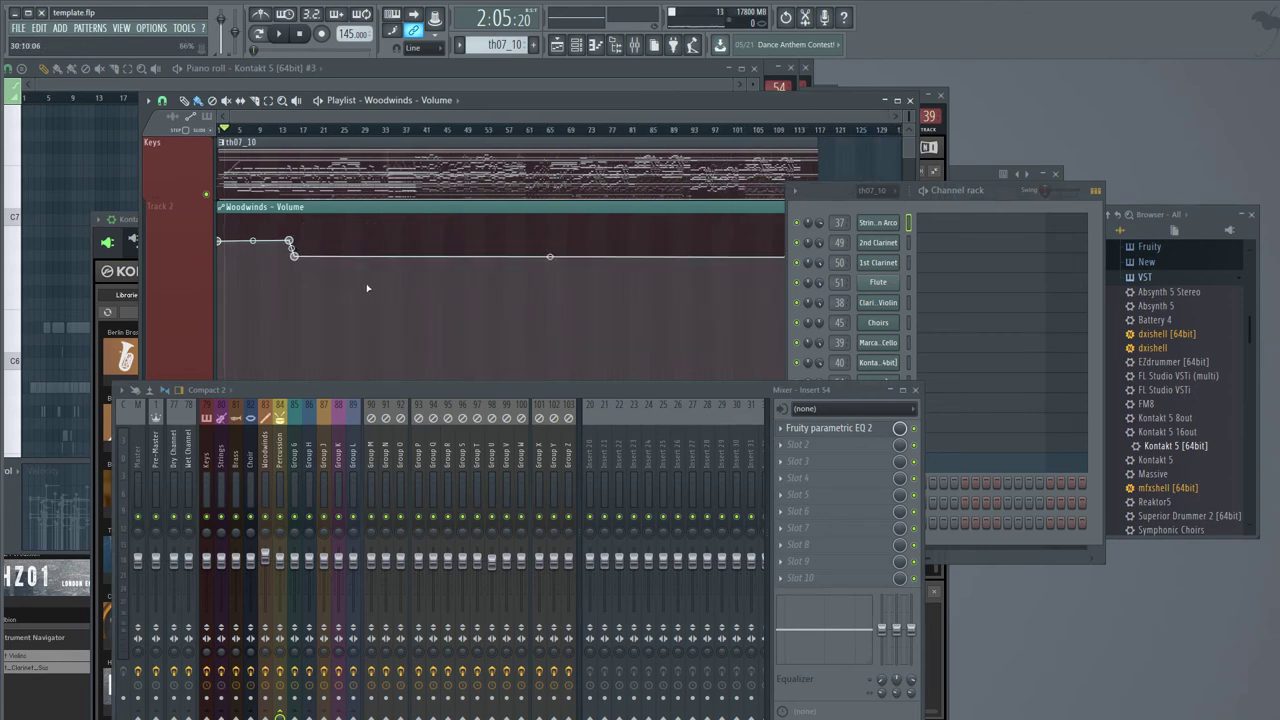
pyautogui.moveTo(700, 101); pyautogui.dragTo(636, 111)
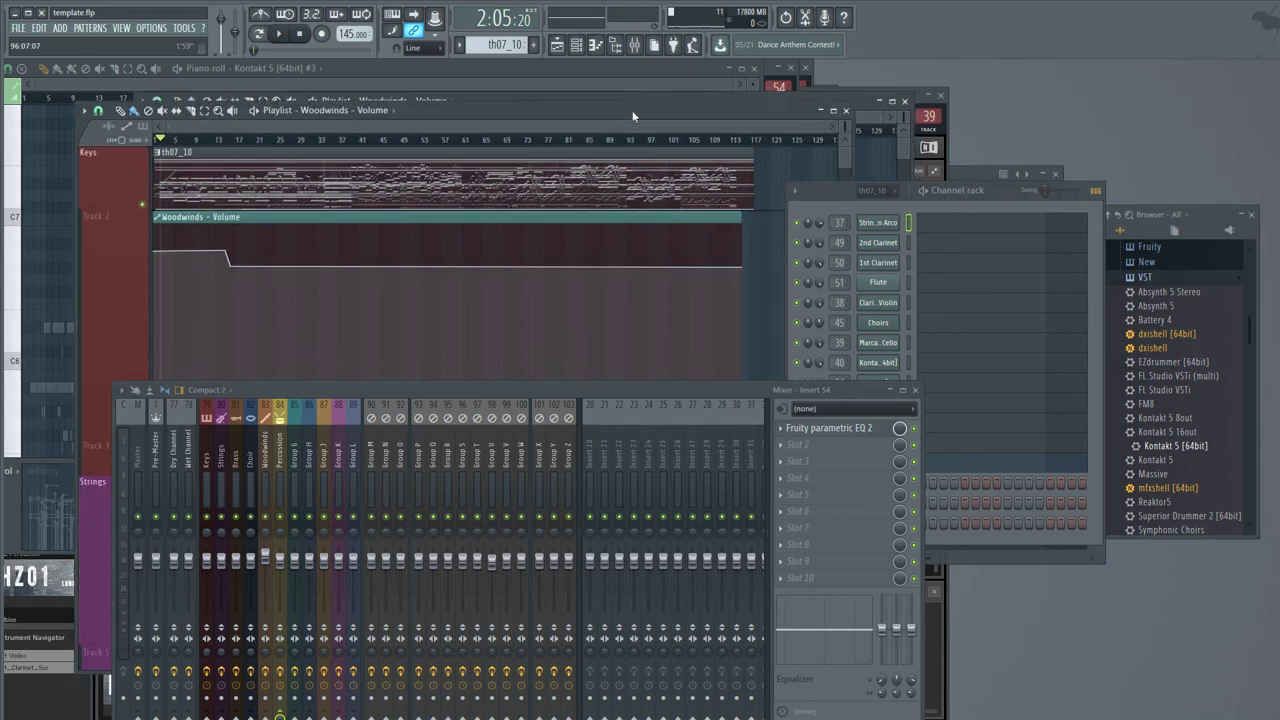
pyautogui.moveTo(297, 258); pyautogui.dragTo(272, 224)
pyautogui.scroll(-3, 217, 323)
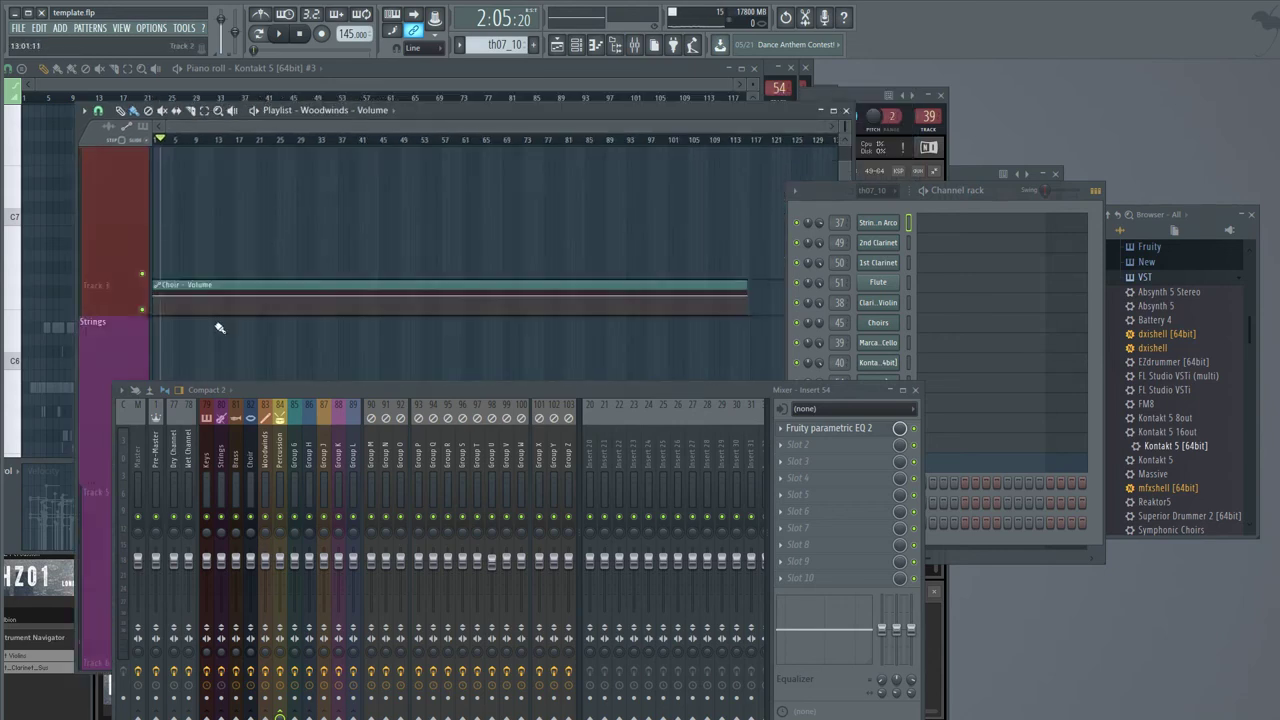
pyautogui.scroll(3, 298, 327)
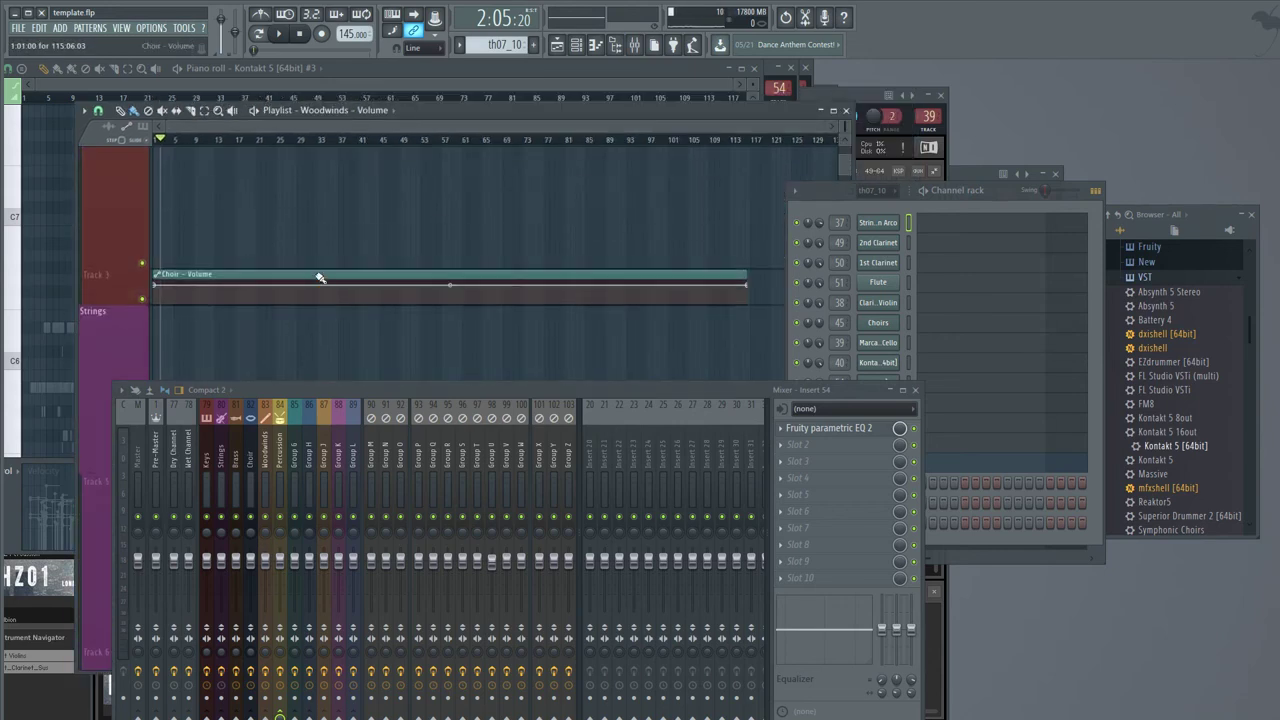
pyautogui.scroll(3, 147, 286)
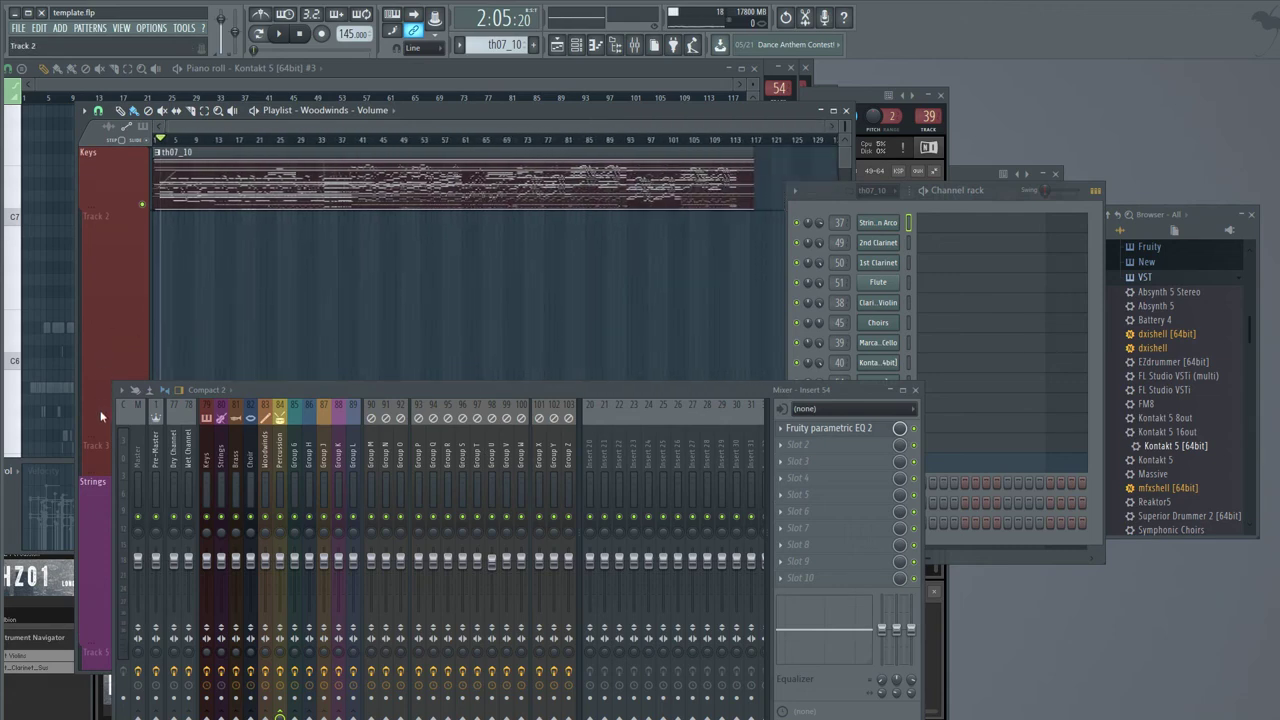
pyautogui.moveTo(92, 470); pyautogui.dragTo(100, 232)
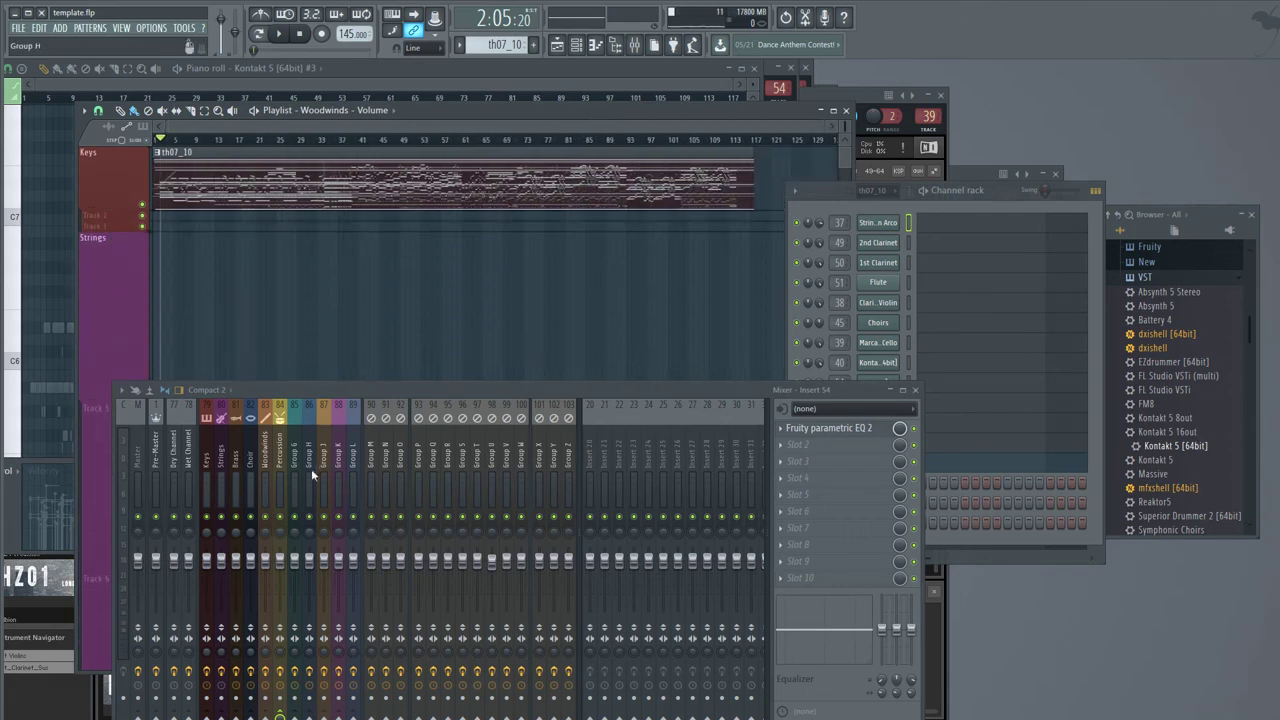
# - Move the mixer fully into view and start exporting the project as an MP3 file
pyautogui.moveTo(341, 400); pyautogui.dragTo(484, 340)
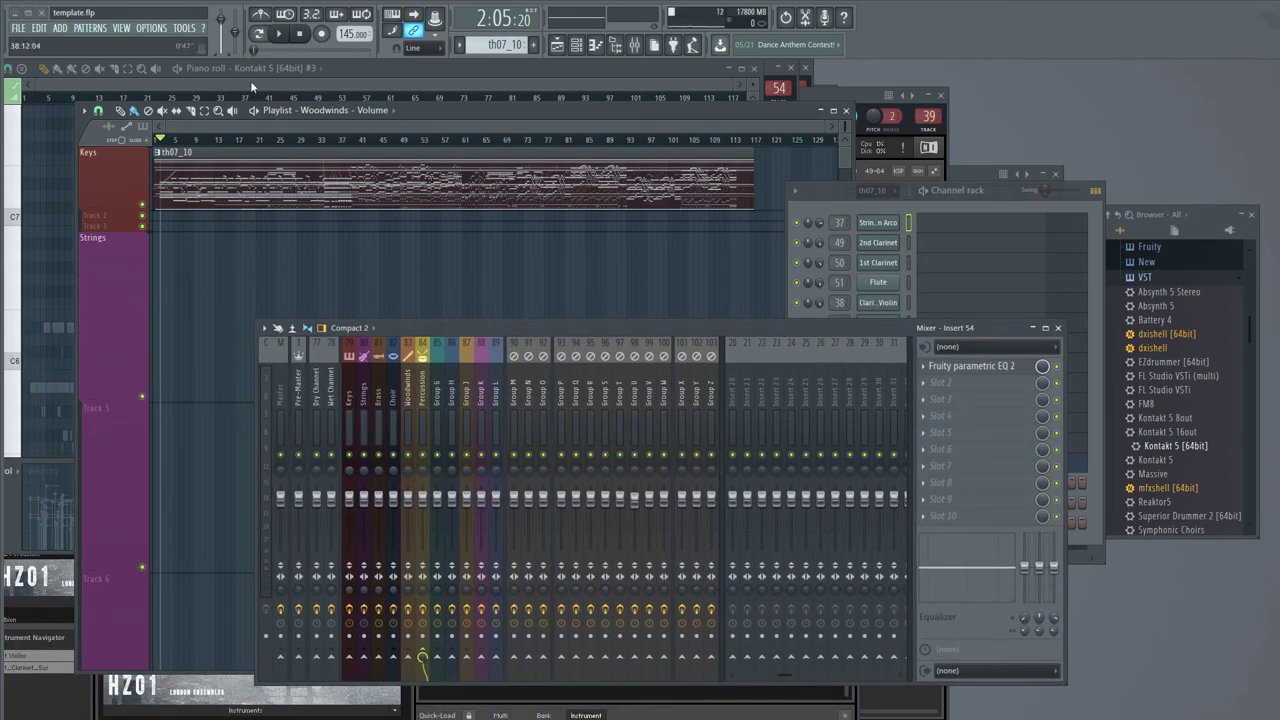
pyautogui.click(20, 30)
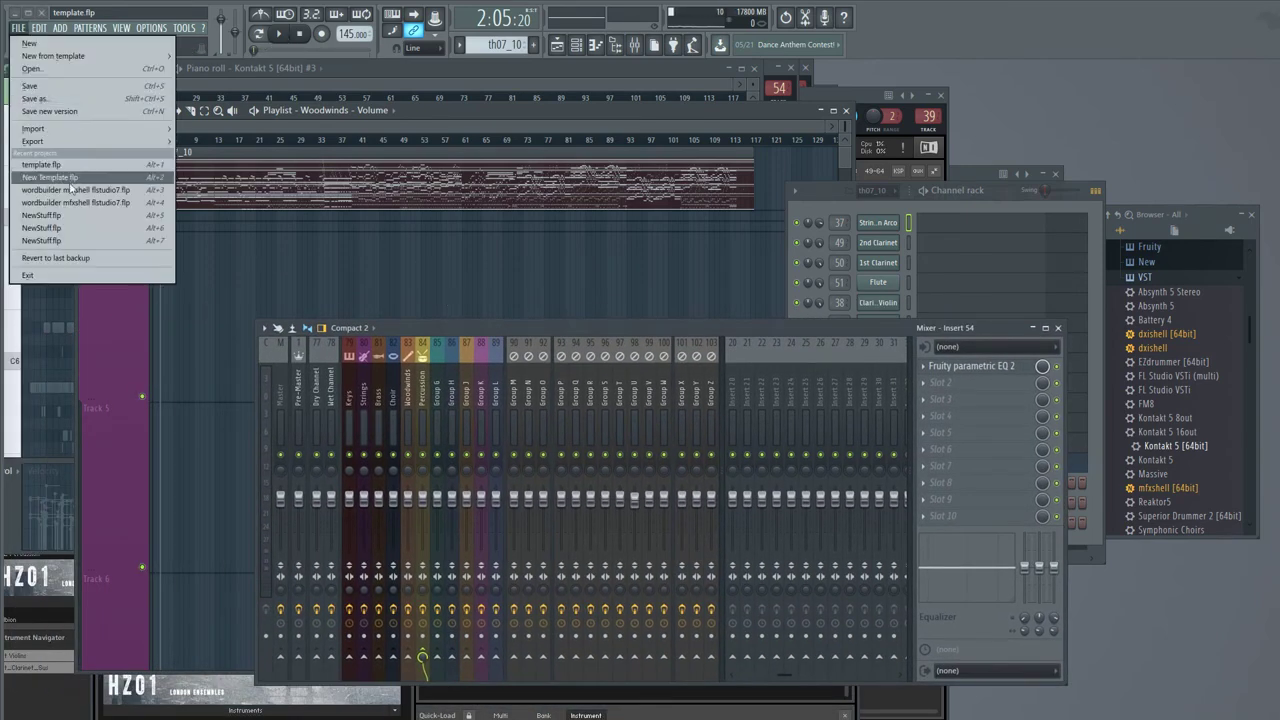
pyautogui.moveTo(115, 150)
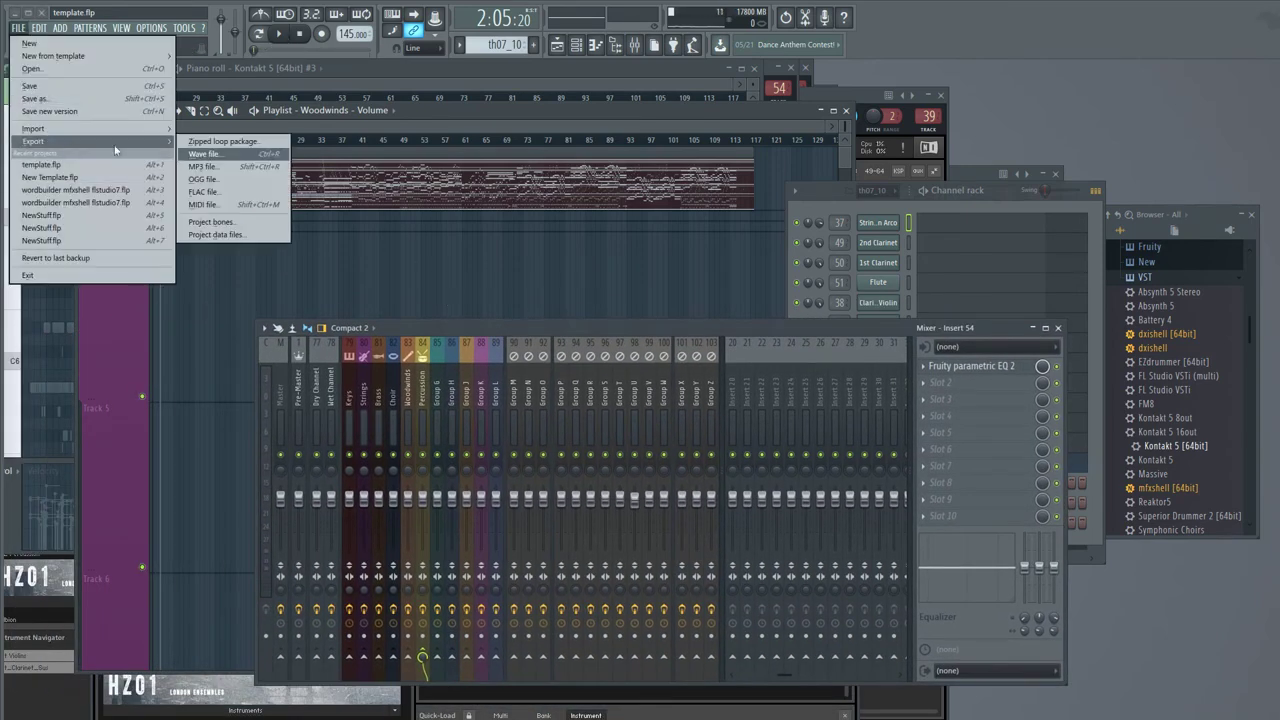
pyautogui.click(690, 287)
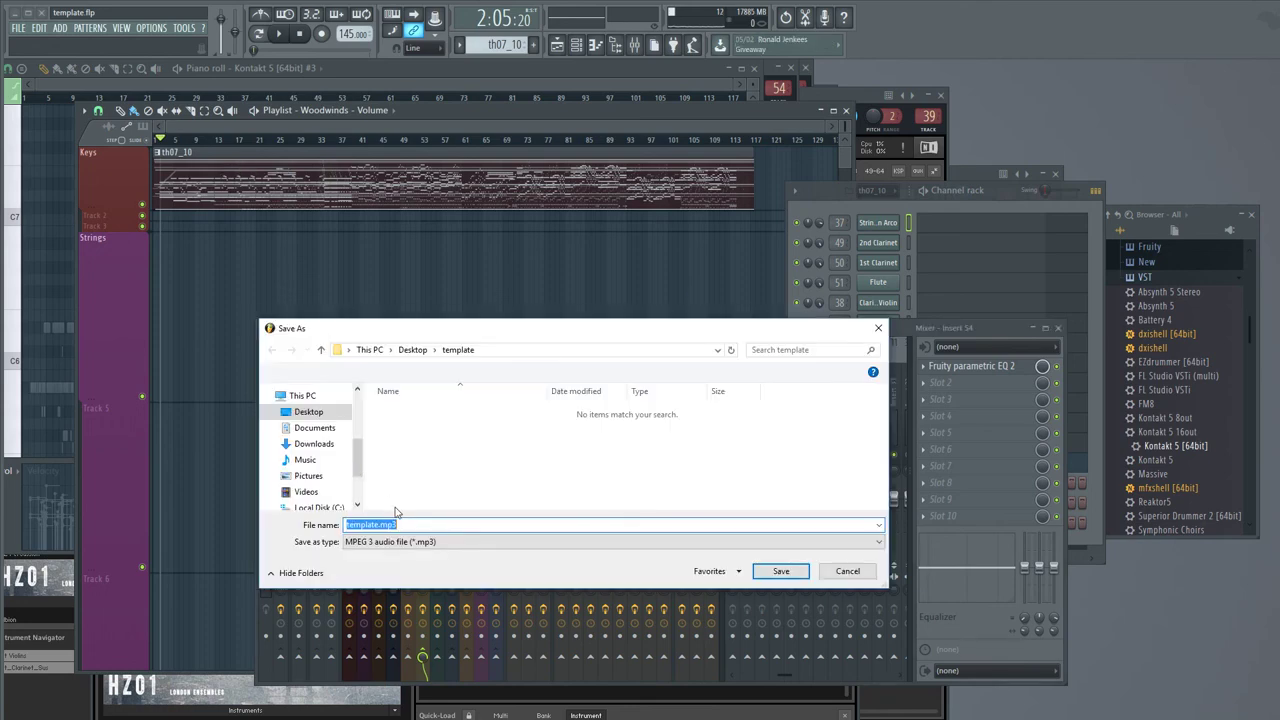
# - Name the MP3 file Mystic Oriental Dream Remastered Remix, save it in the template folder and start rendering the full song
pyautogui.write('Mystic Orie')
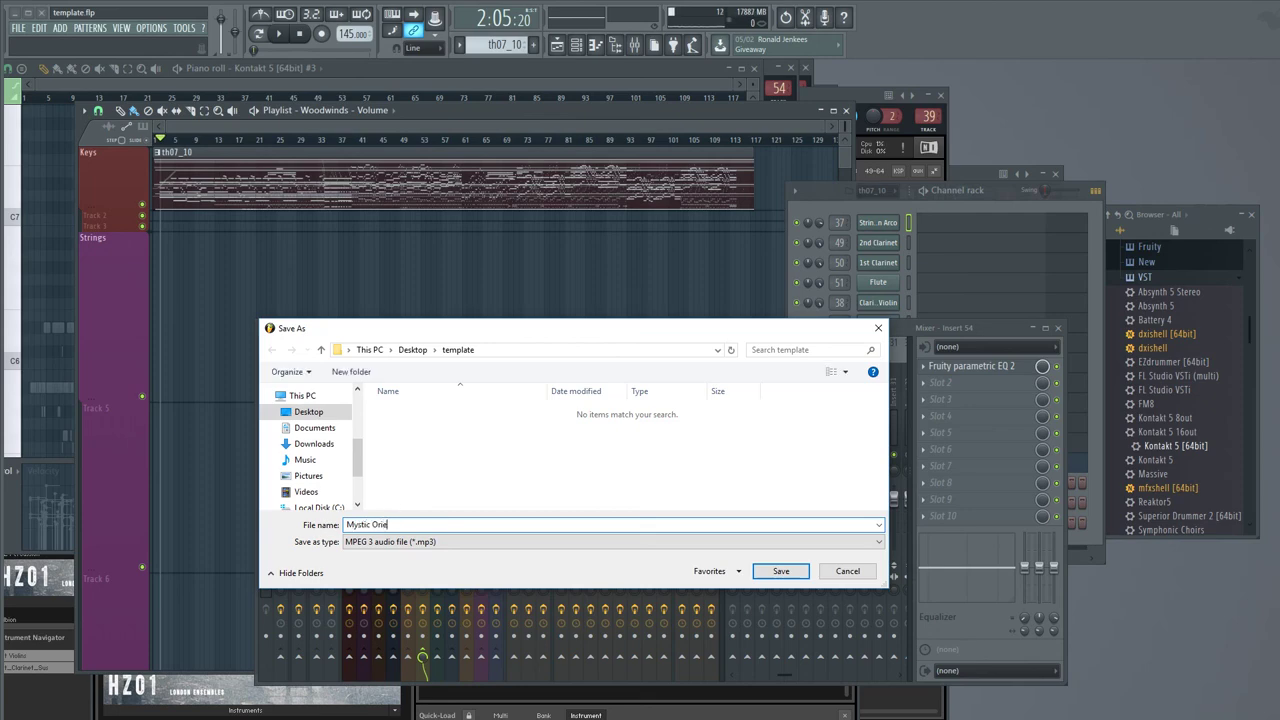
pyautogui.write('ntal Dream Remastered Remix')
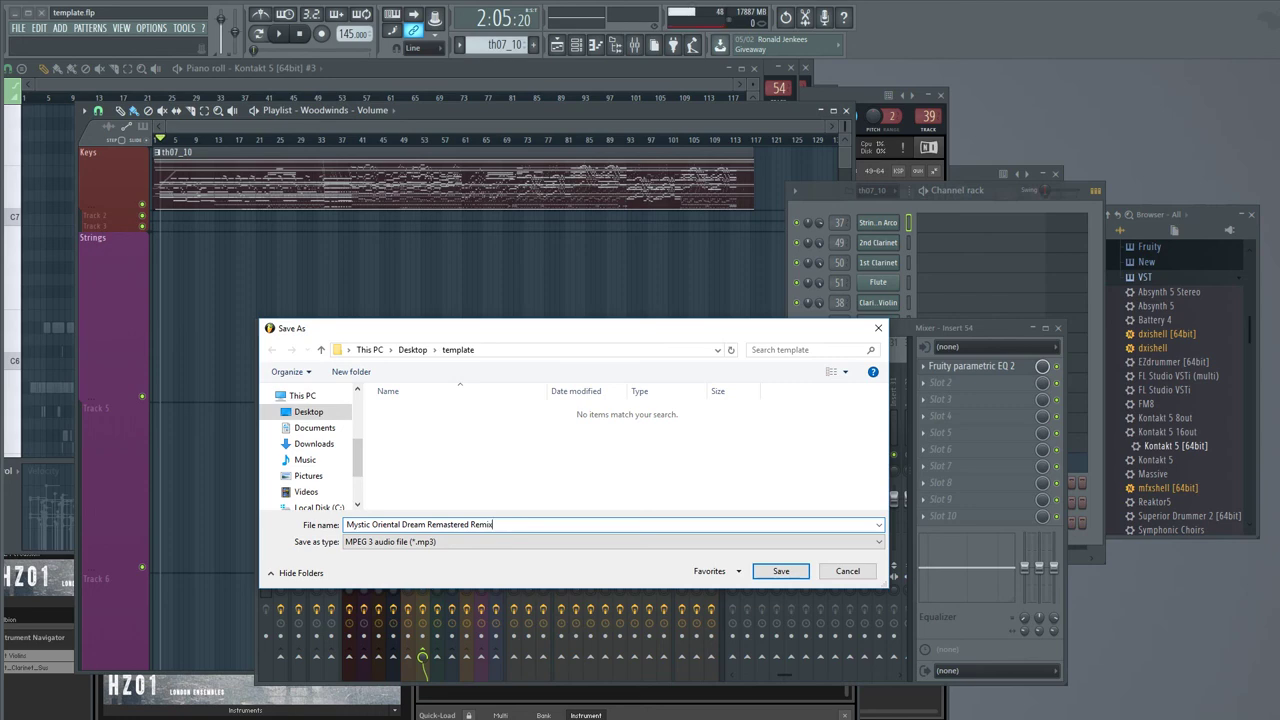
pyautogui.press('Return')
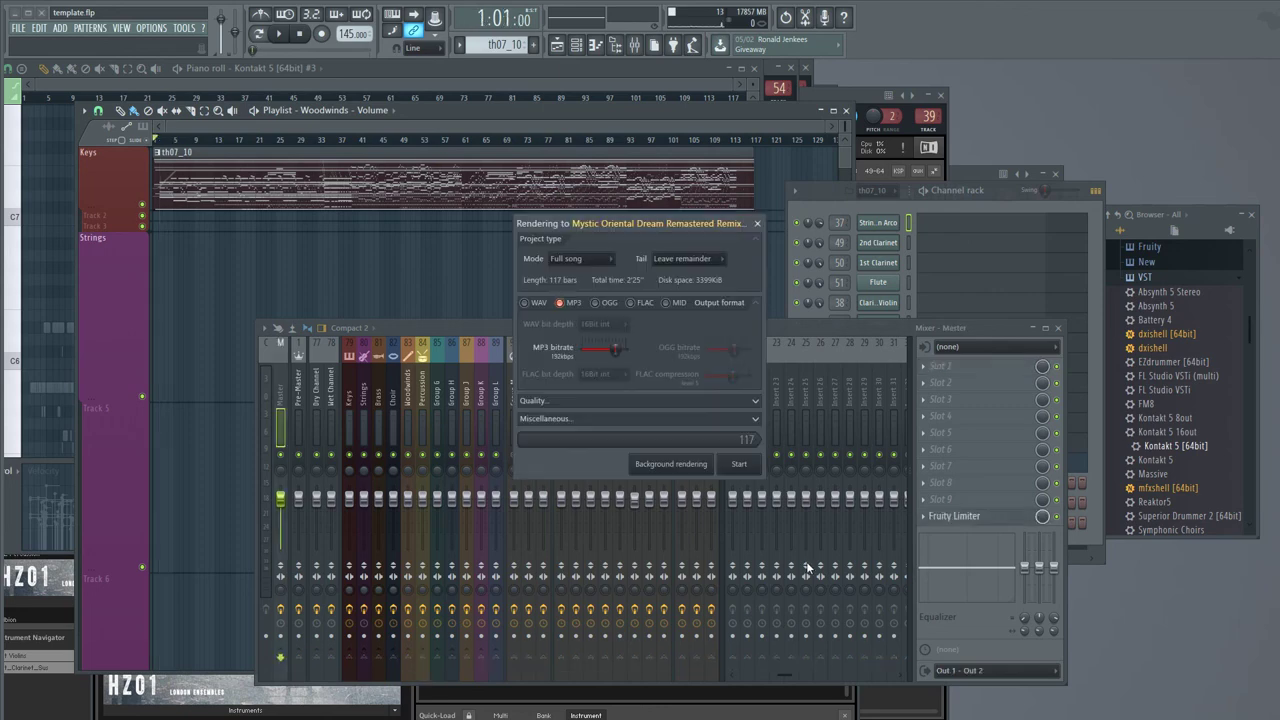
pyautogui.click(740, 466)
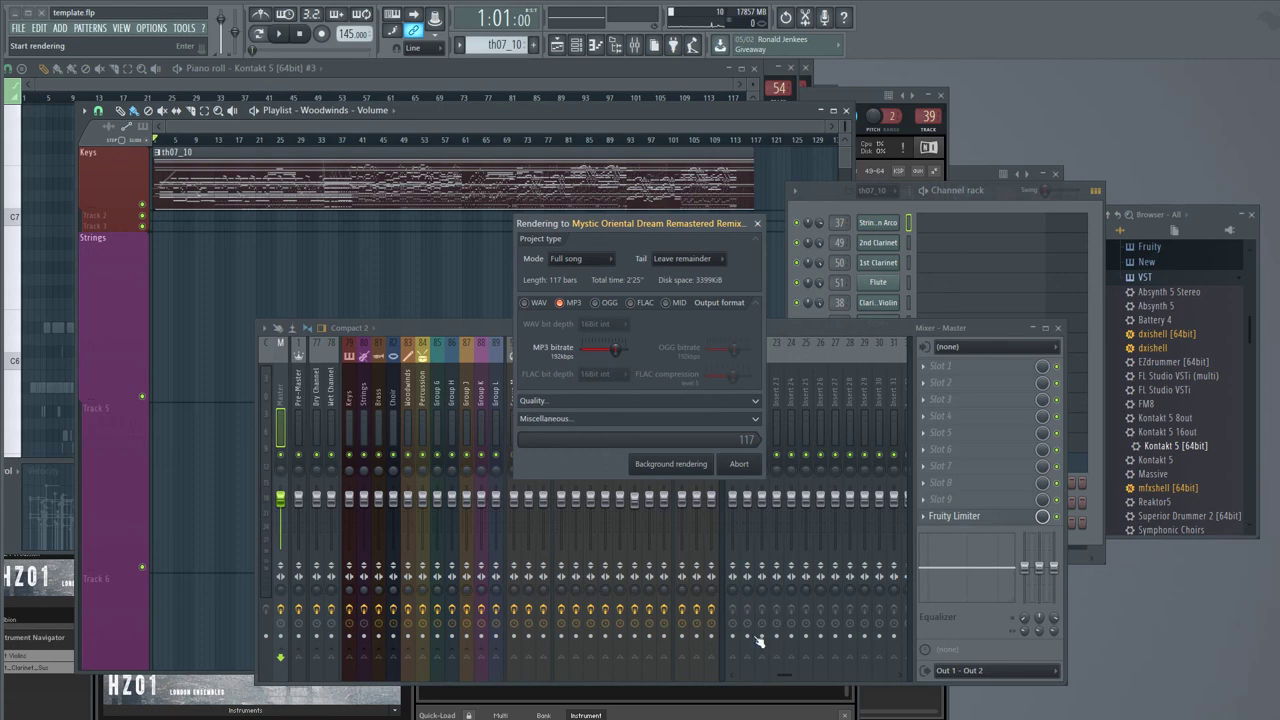